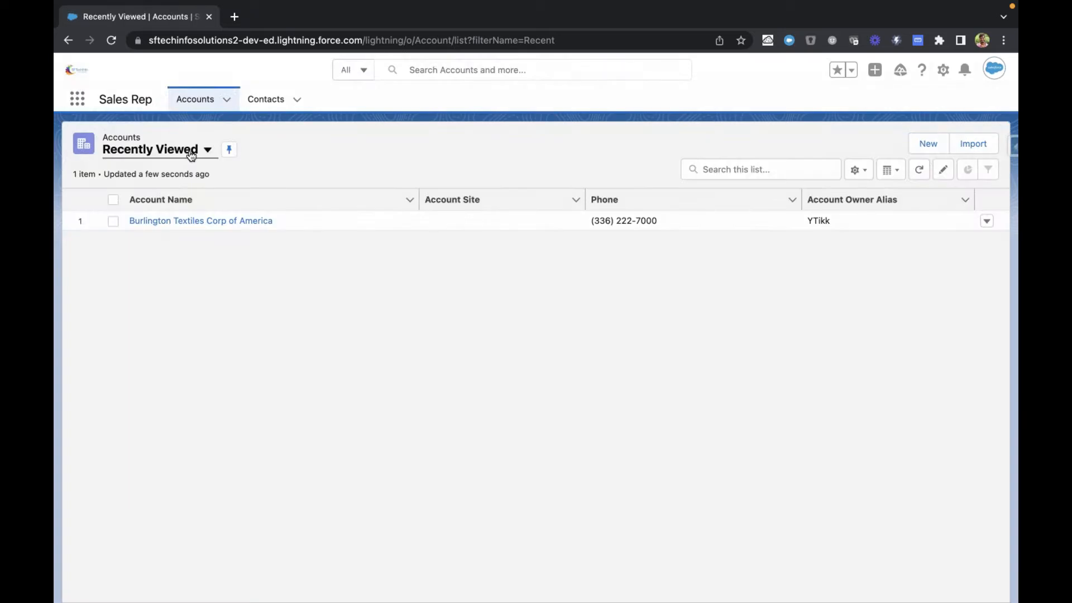
Step: Switch the Accounts list to the All Accounts view and open the Edge Communications account
click(191, 152)
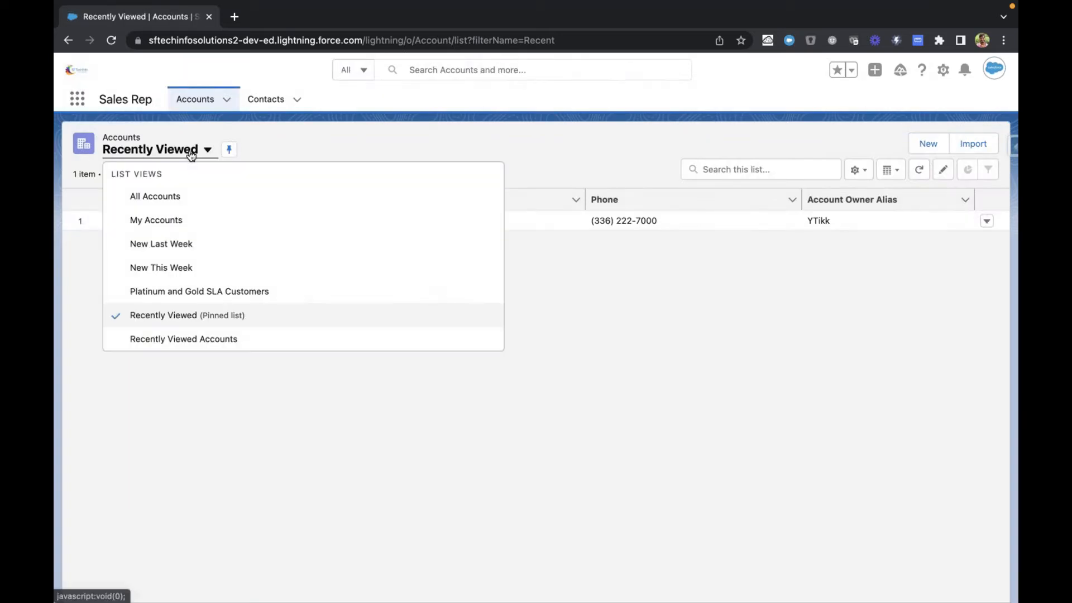
click(317, 140)
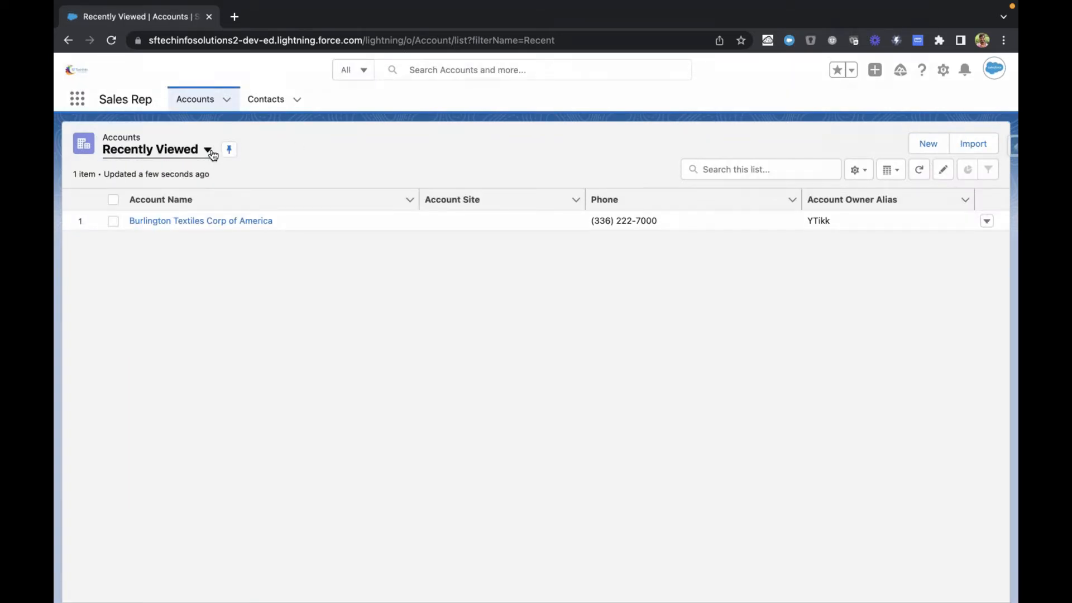
click(123, 154)
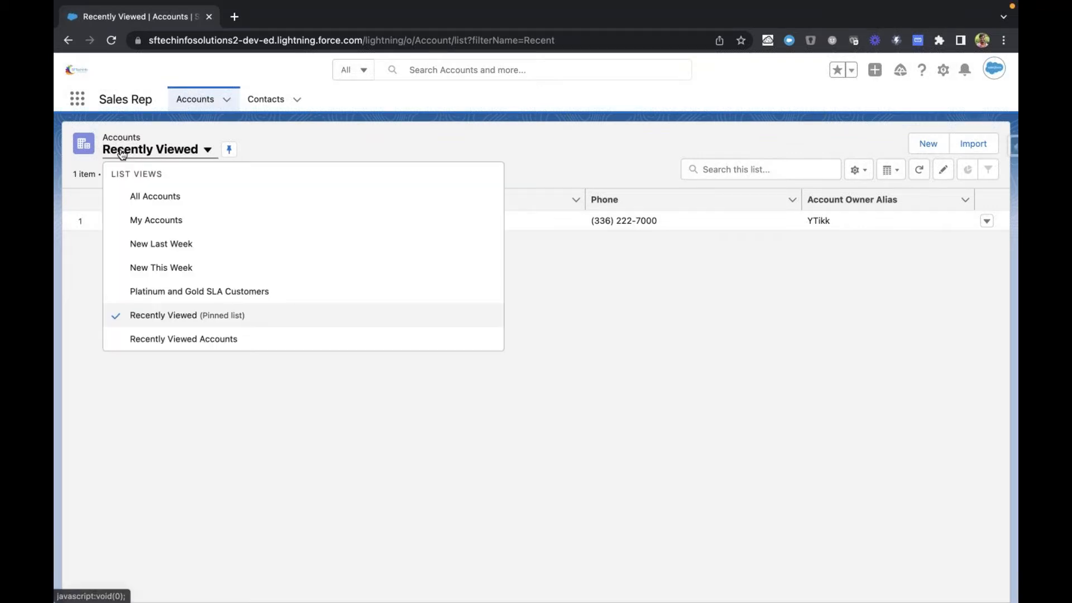
click(137, 196)
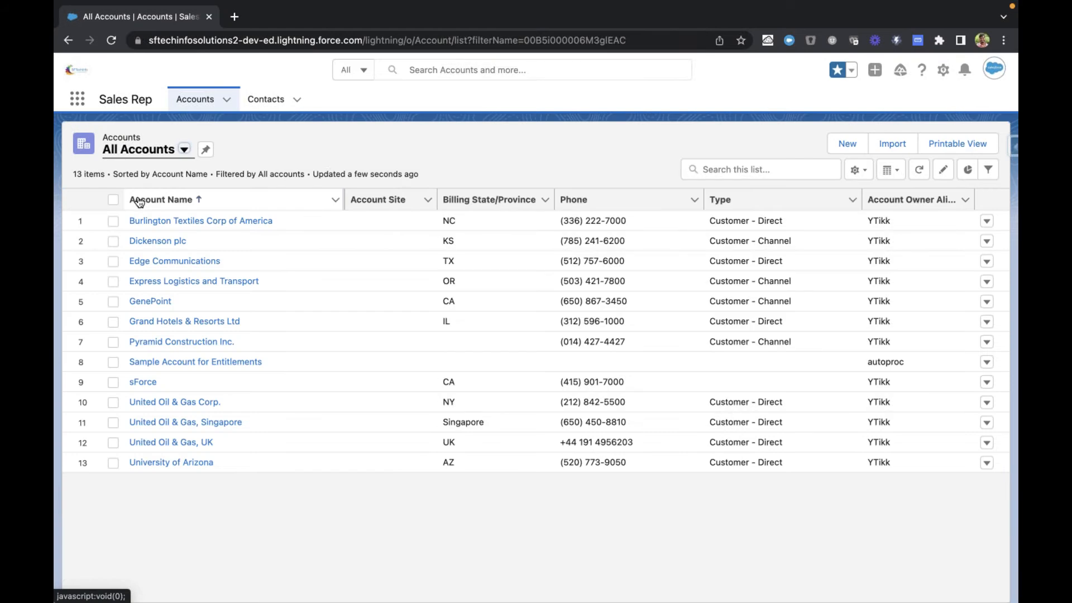
click(154, 260)
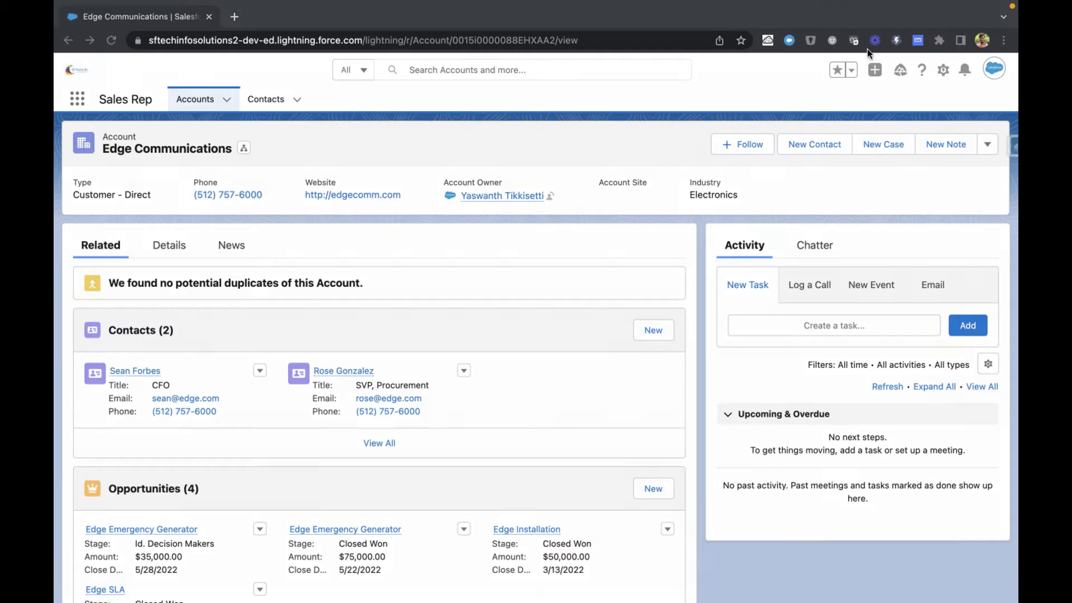
click(552, 115)
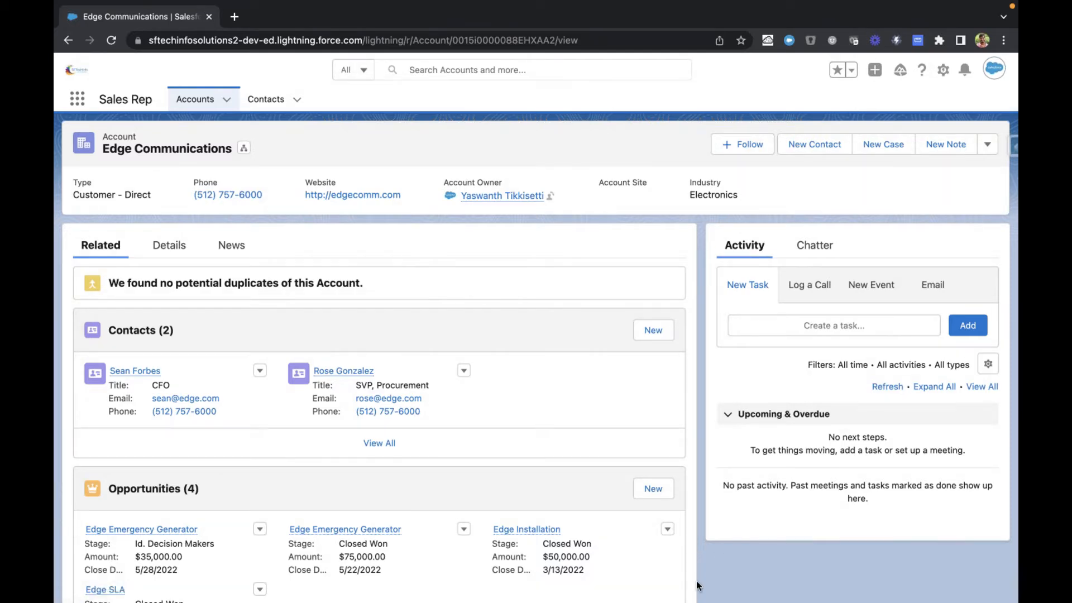
mouse_move(1016, 394)
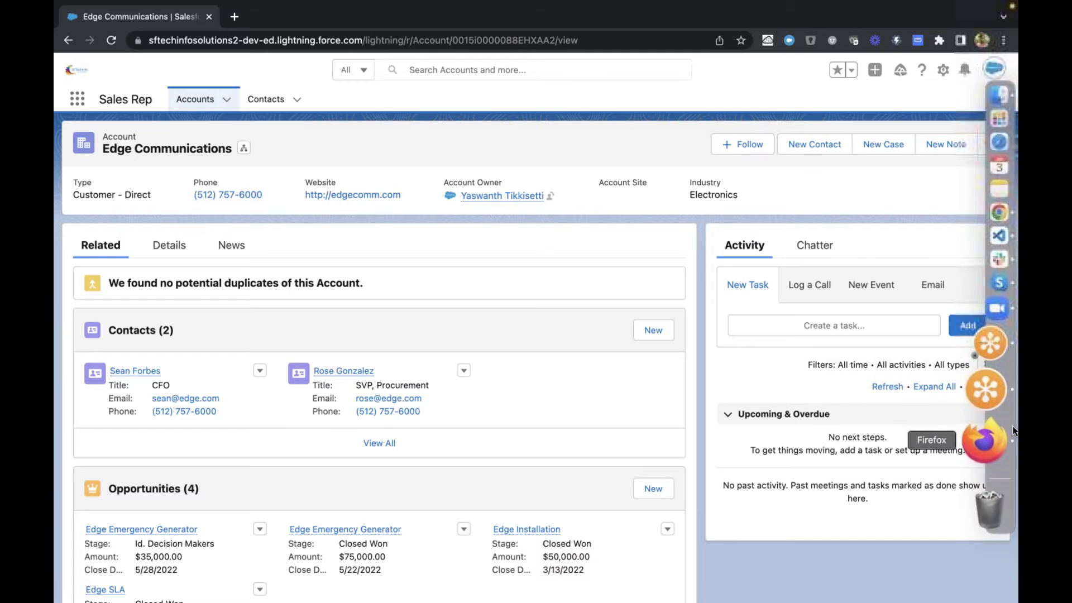
click(993, 409)
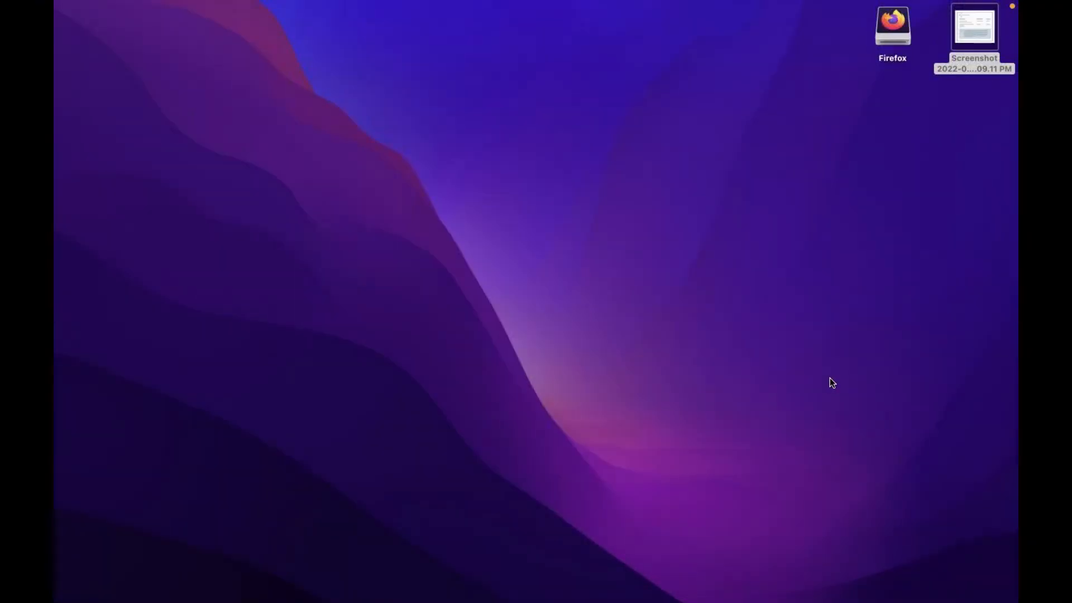
key(ctrl+Right)
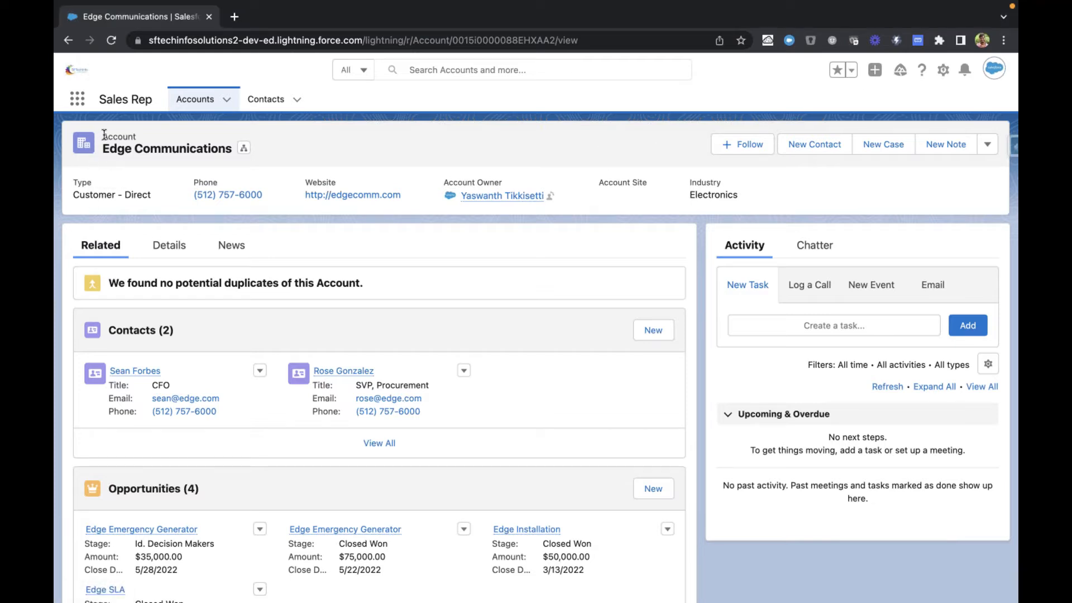
Step: Examine the account record's header, highlighting the object label and the Edge Communications record name
drag(102, 136, 170, 138)
click(107, 149)
drag(104, 148, 229, 143)
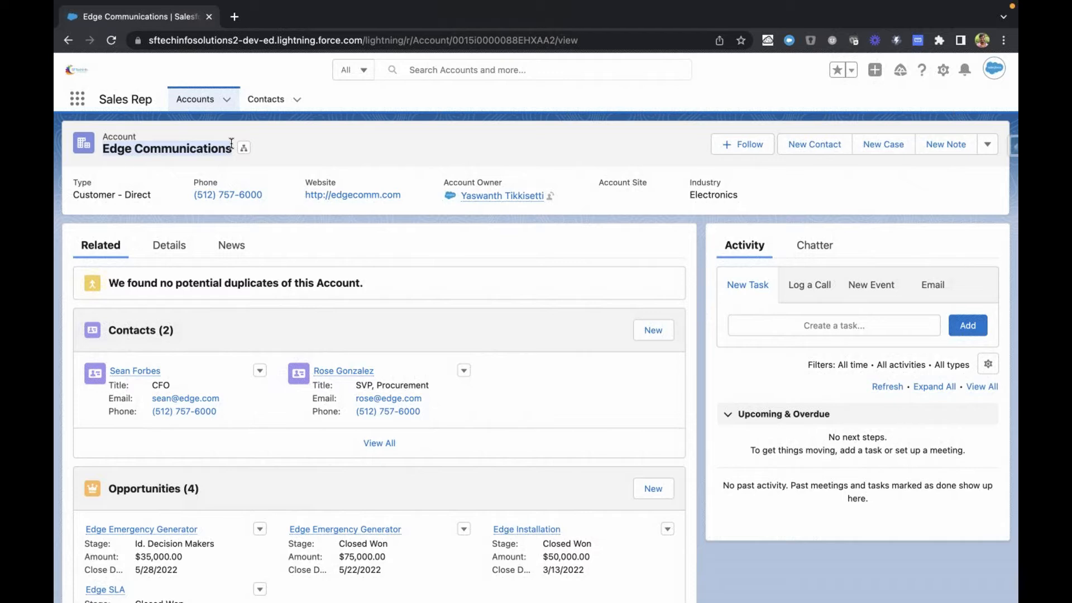
click(128, 158)
drag(104, 149, 227, 148)
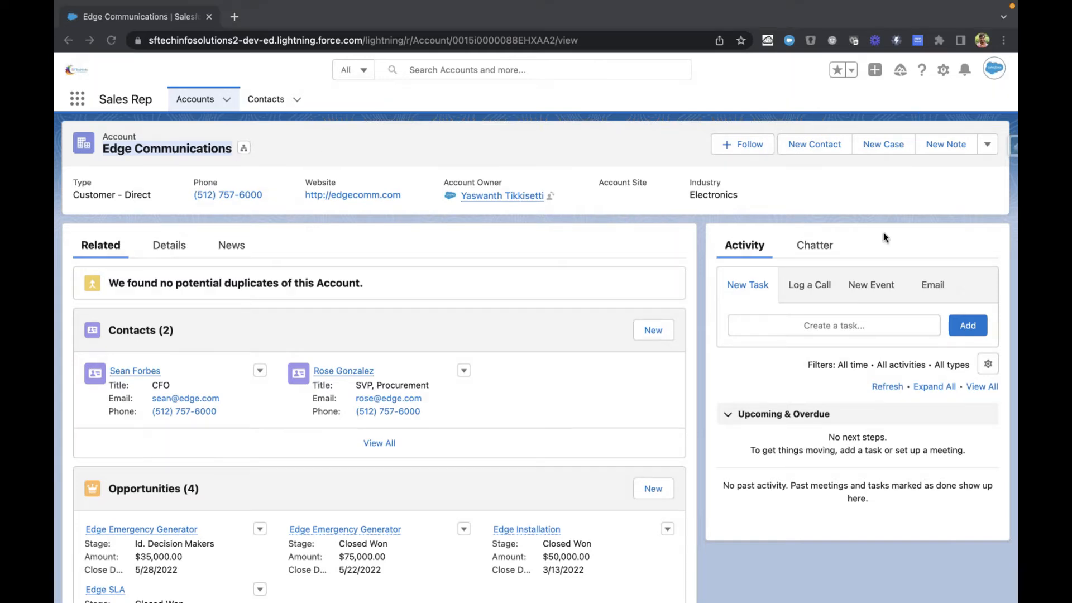
click(292, 190)
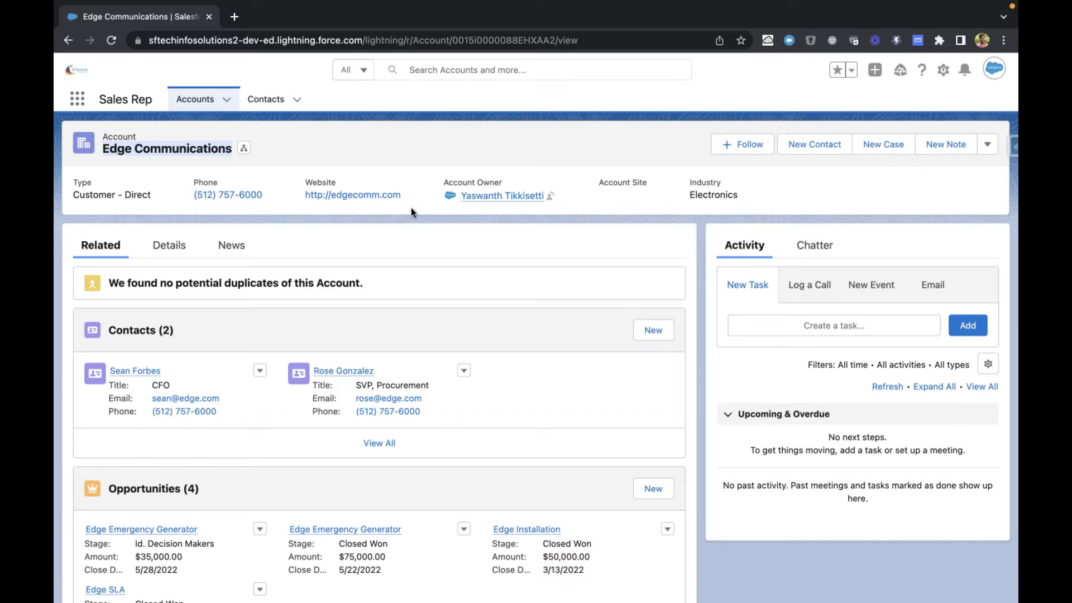
click(408, 163)
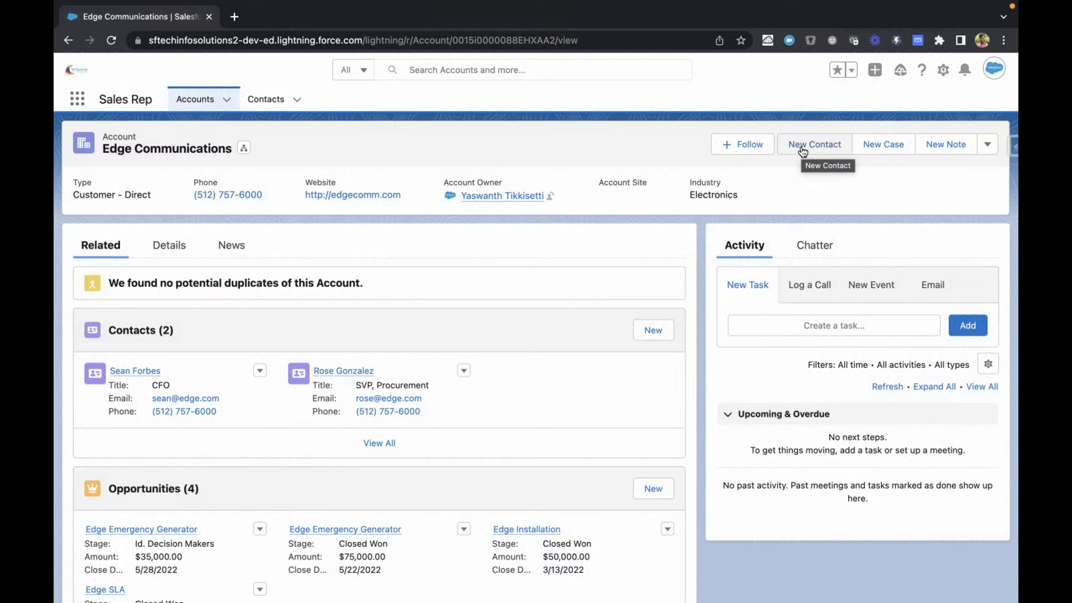
Step: Look over the additional record actions and the page layout of the Edge Communications account
click(990, 145)
scroll(860, 175, down, 1)
scroll(860, 175, down, 1)
scroll(860, 175, up, 1)
click(709, 149)
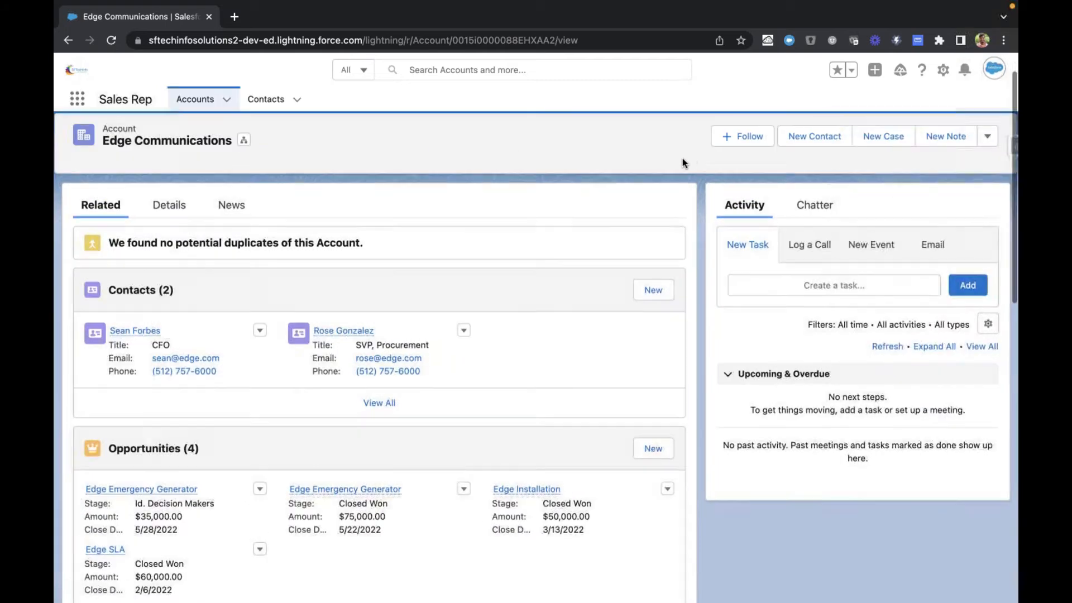
scroll(683, 159, up, 1)
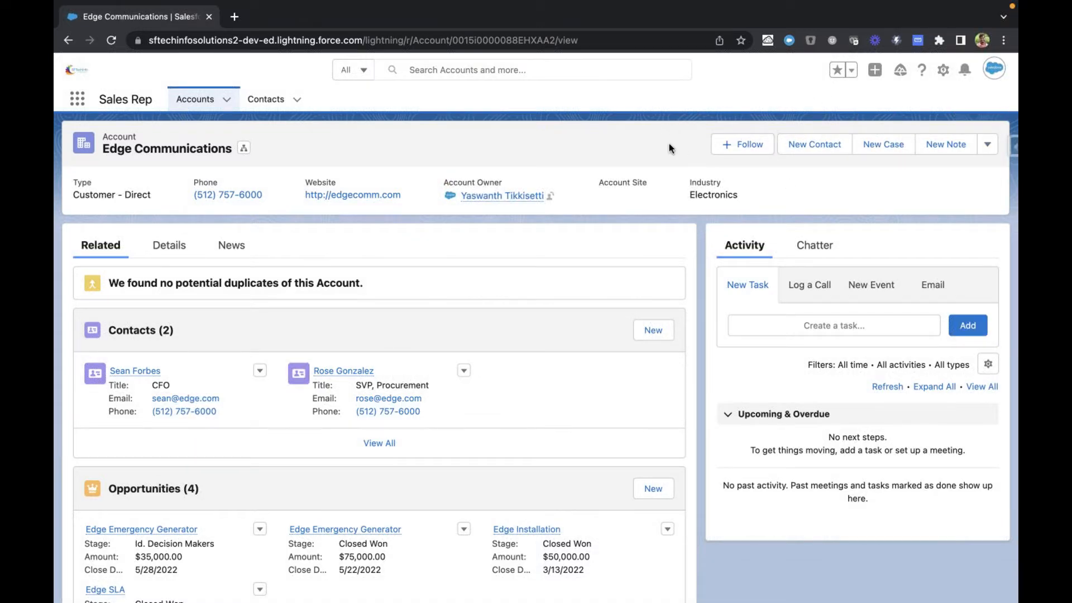
scroll(573, 214, down, 3)
scroll(549, 220, up, 2)
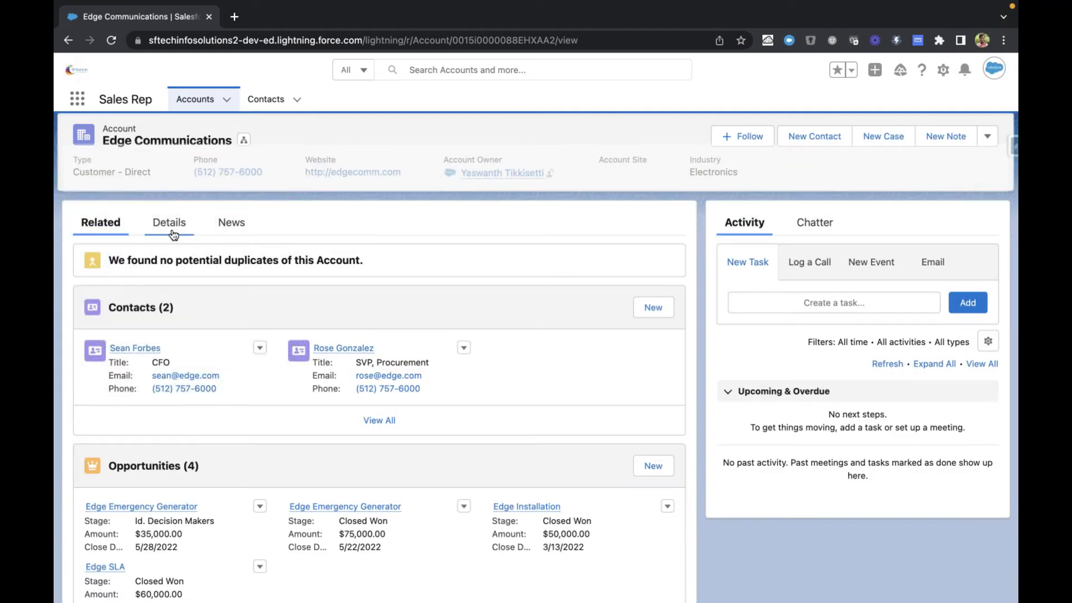
scroll(260, 213, up, 1)
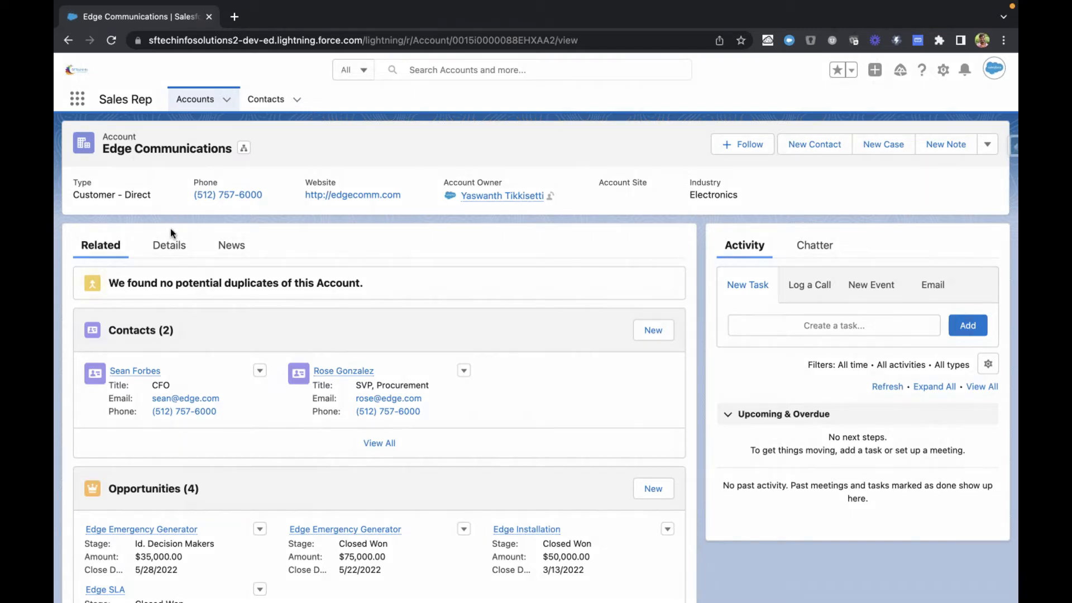
Step: Review the detail fields of Edge Communications, then set its Type to Prospect and save the record
click(170, 244)
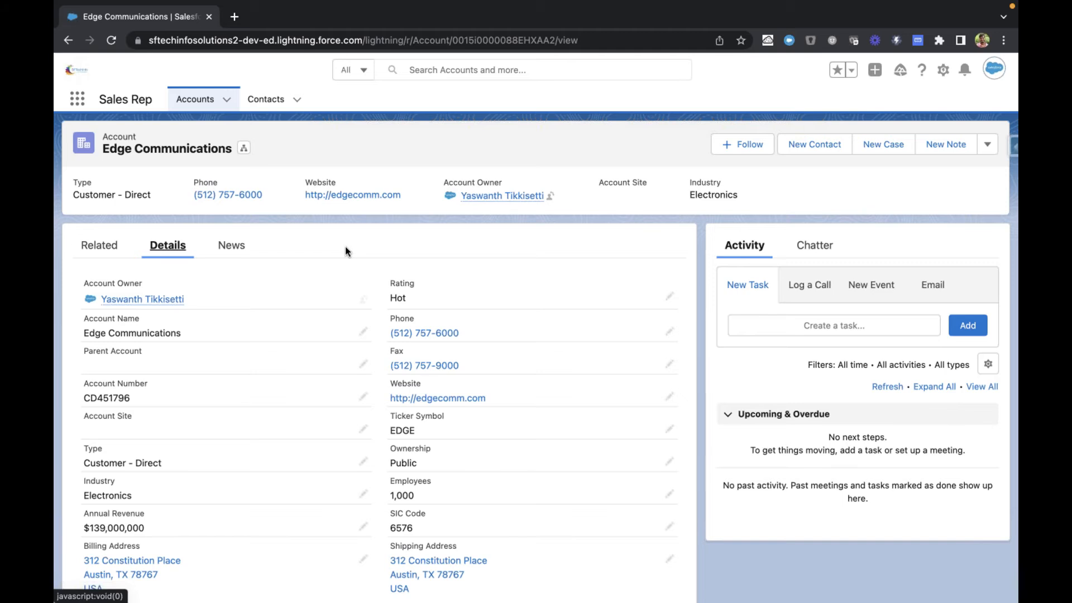
scroll(335, 346, down, 5)
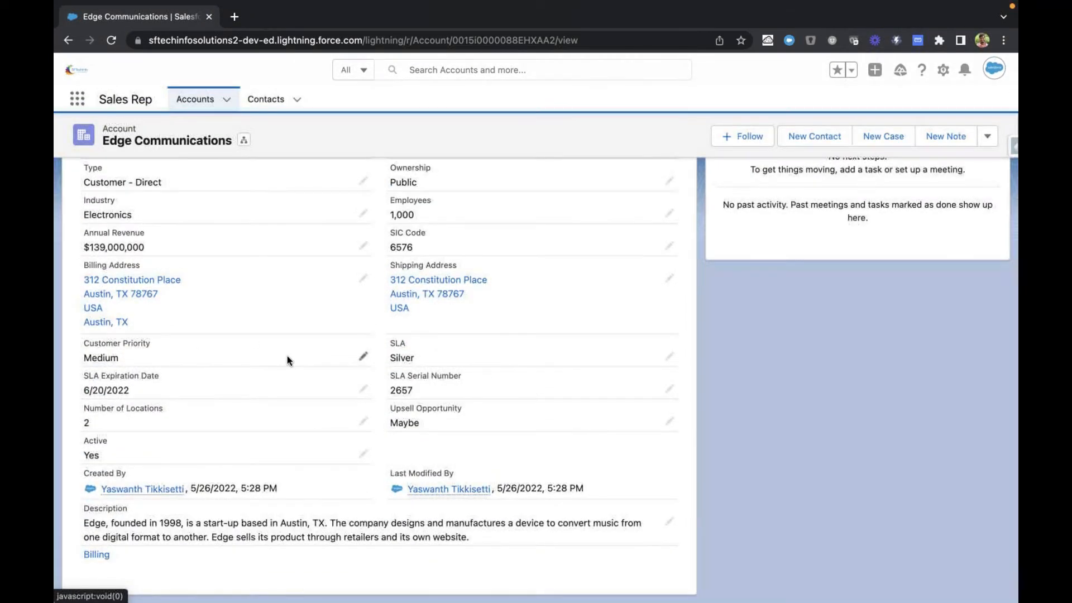
scroll(287, 356, up, 2)
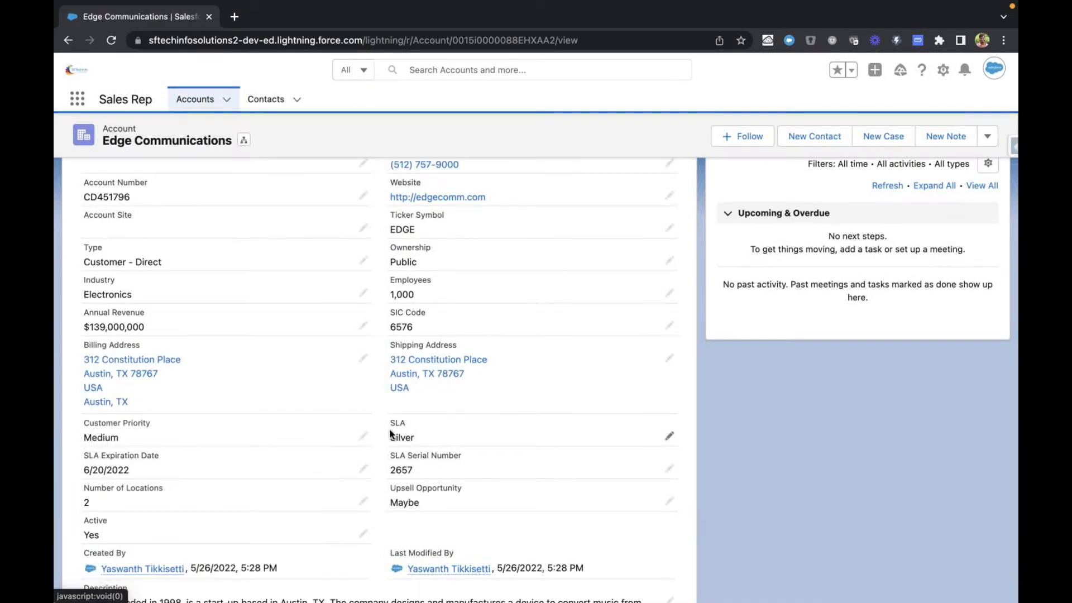
scroll(381, 466, up, 5)
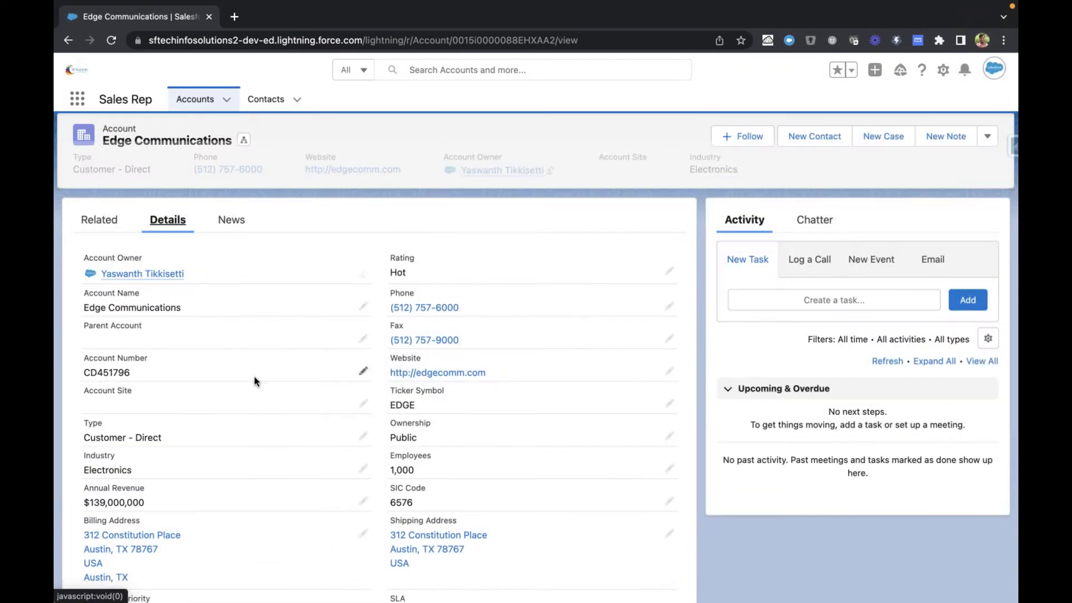
scroll(349, 352, down, 1)
scroll(349, 362, down, 1)
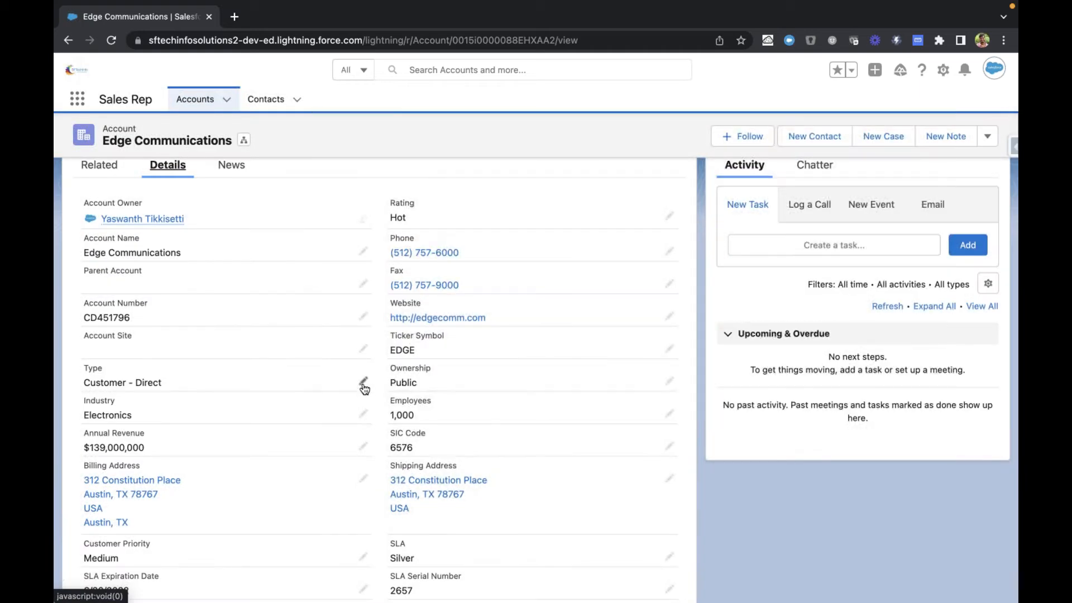
click(363, 382)
scroll(362, 387, down, 1)
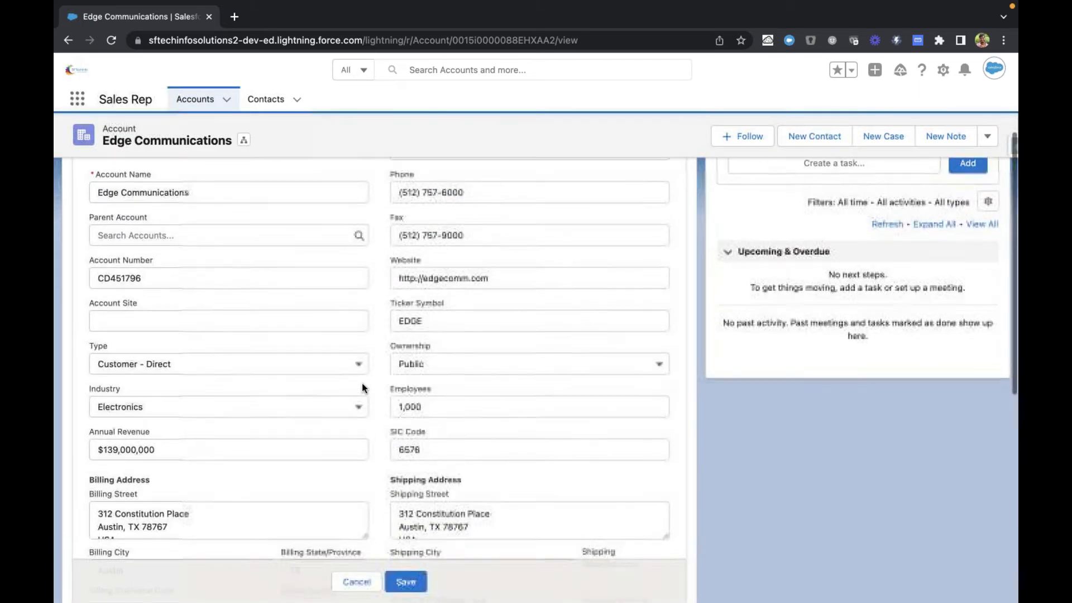
click(300, 360)
click(221, 403)
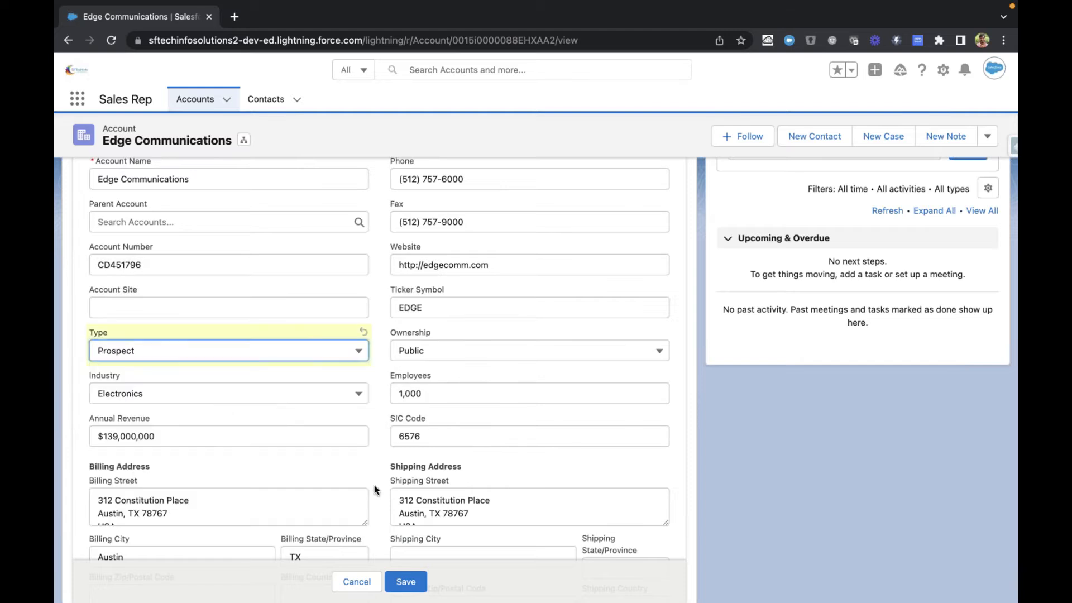
click(406, 581)
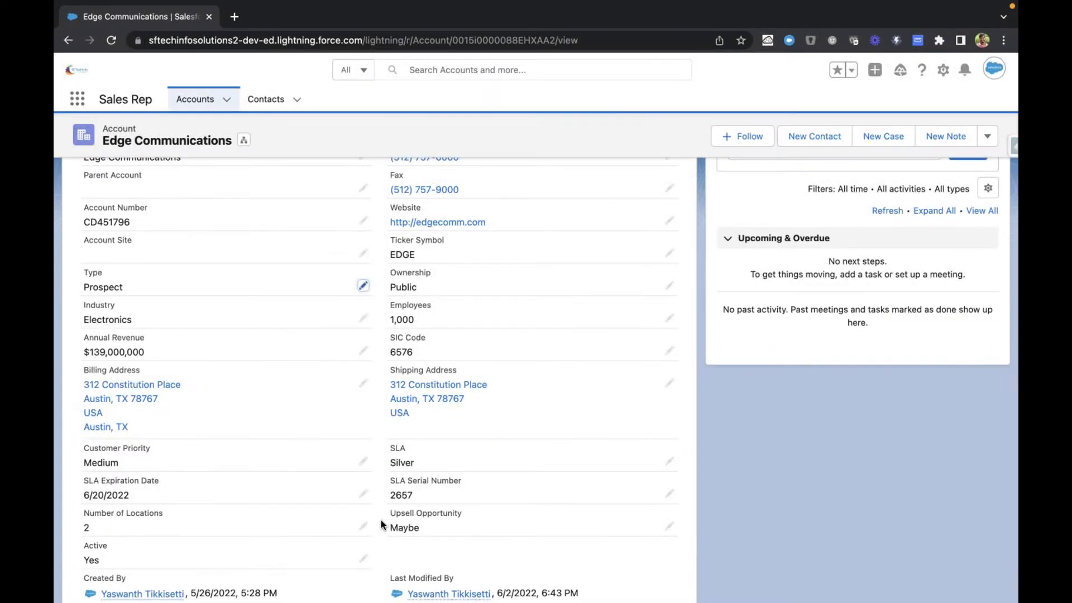
Step: Review the account's related lists, from Contacts and Opportunities through Cases, Notes & Attachments and Partners
scroll(381, 520, up, 3)
scroll(381, 503, up, 5)
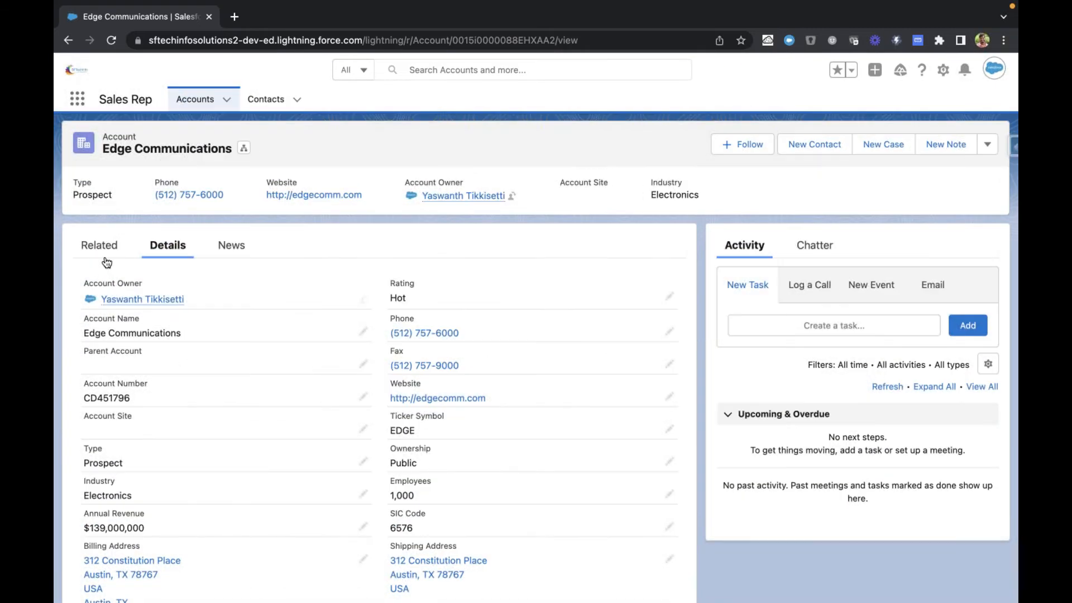
click(103, 257)
scroll(104, 254, down, 2)
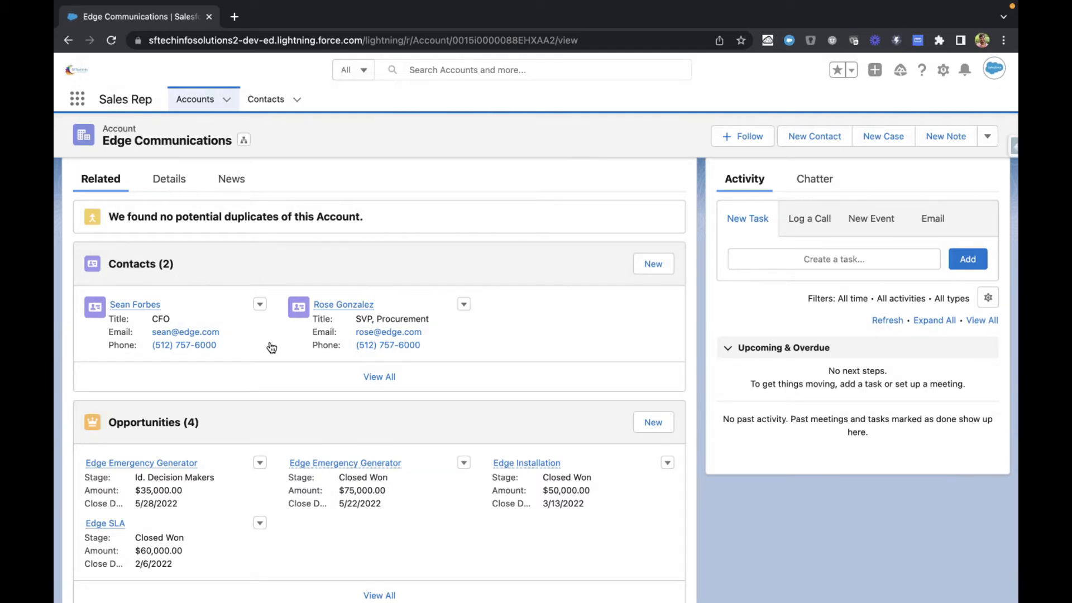
scroll(268, 391, down, 1)
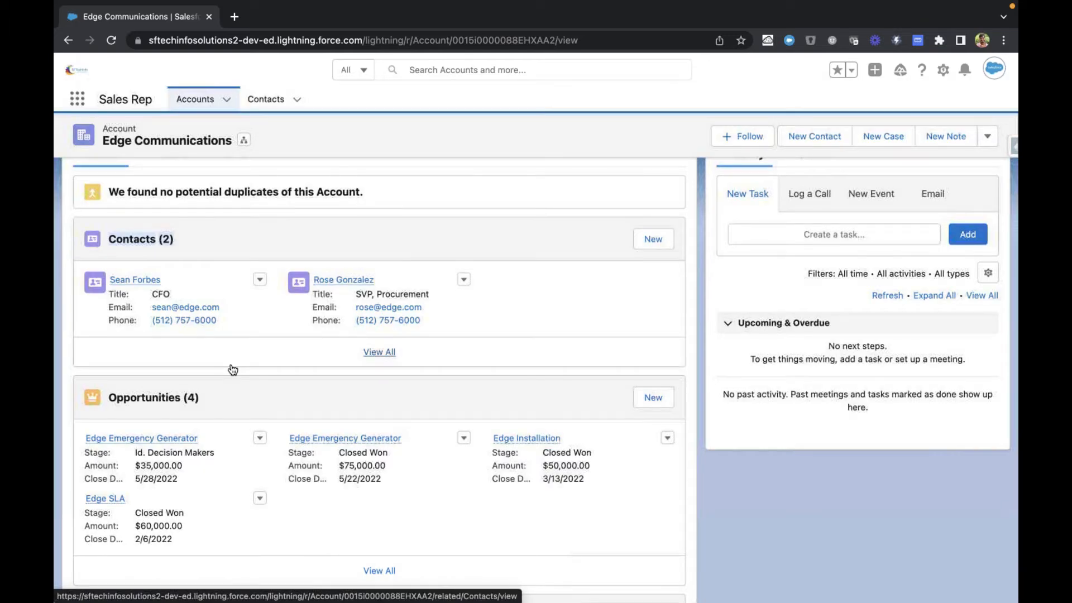
scroll(232, 369, down, 3)
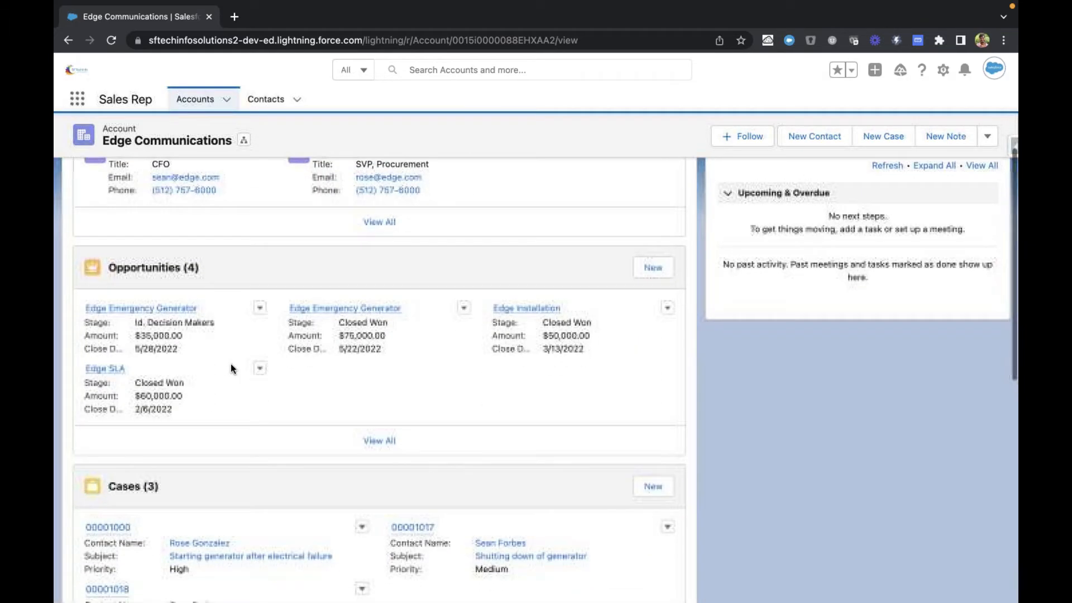
scroll(233, 369, down, 5)
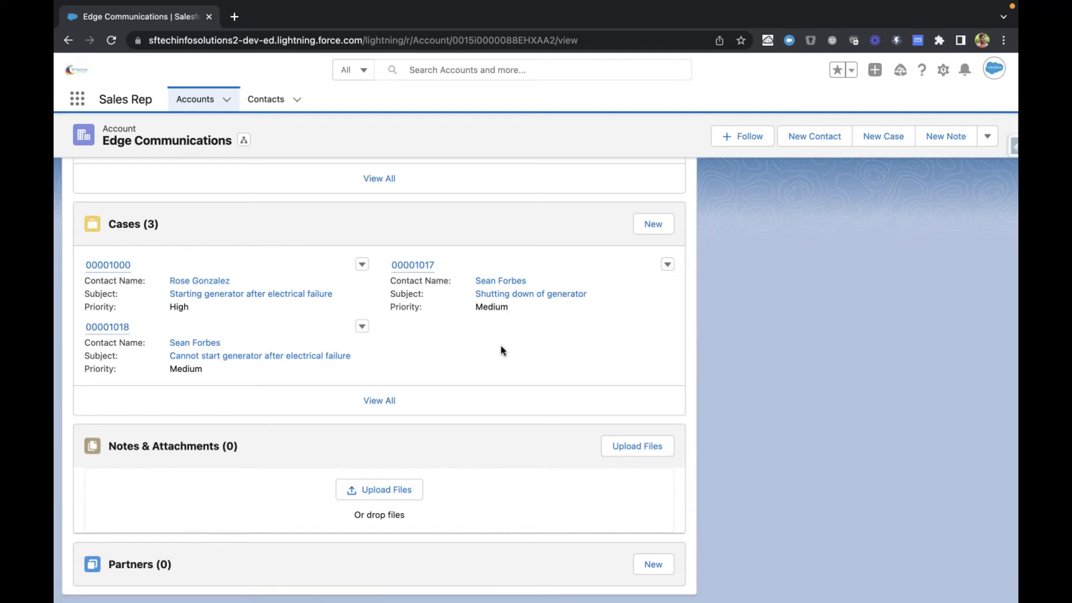
scroll(498, 354, up, 15)
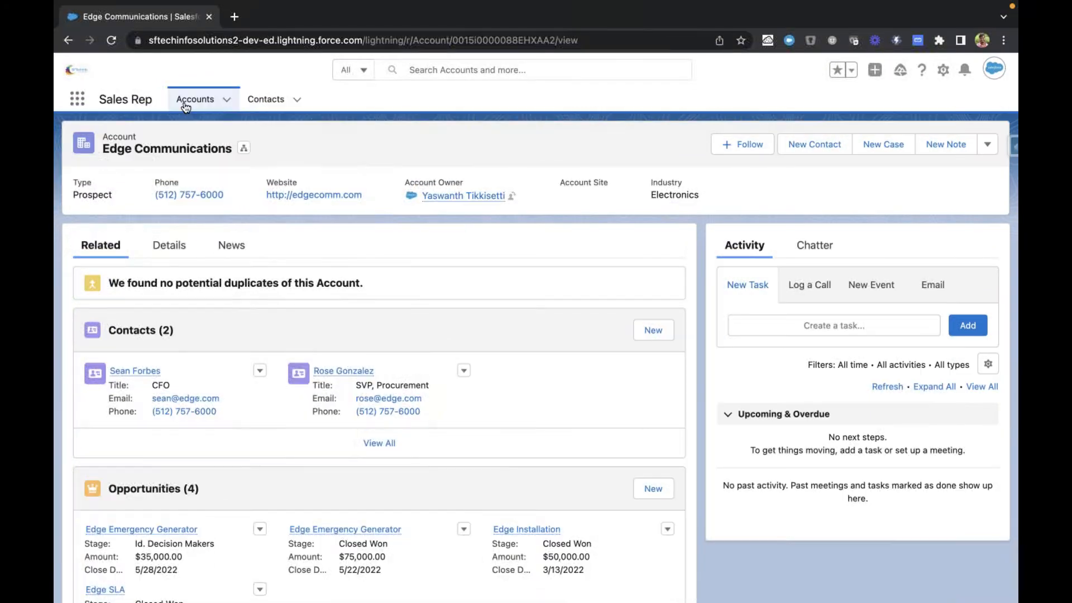
Step: Start a new account record from the Accounts list and enter Mahindra Group LLC as the Account Name
click(192, 100)
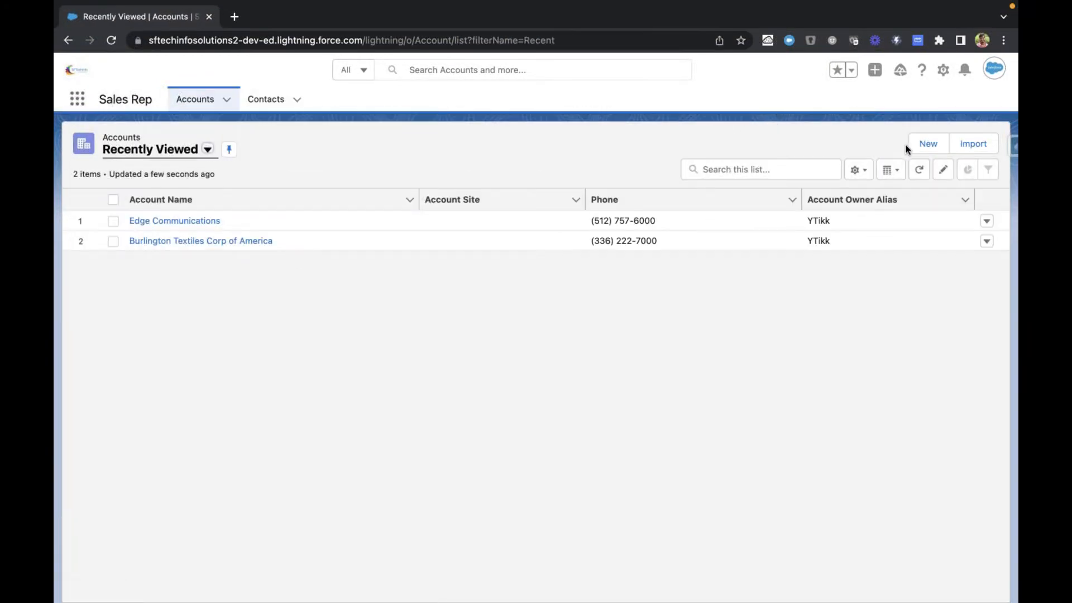
click(926, 139)
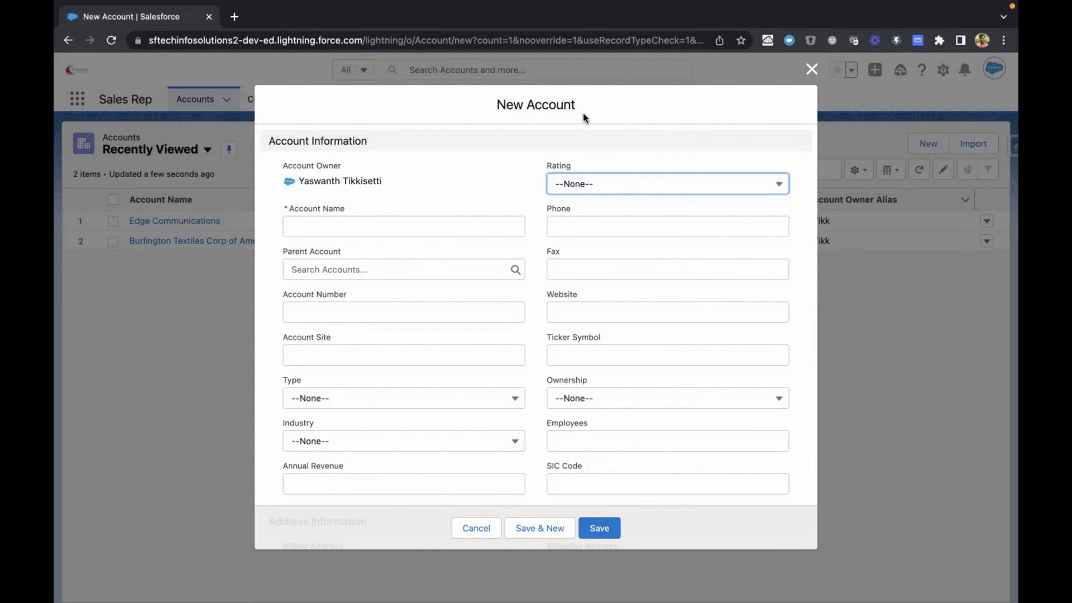
click(408, 223)
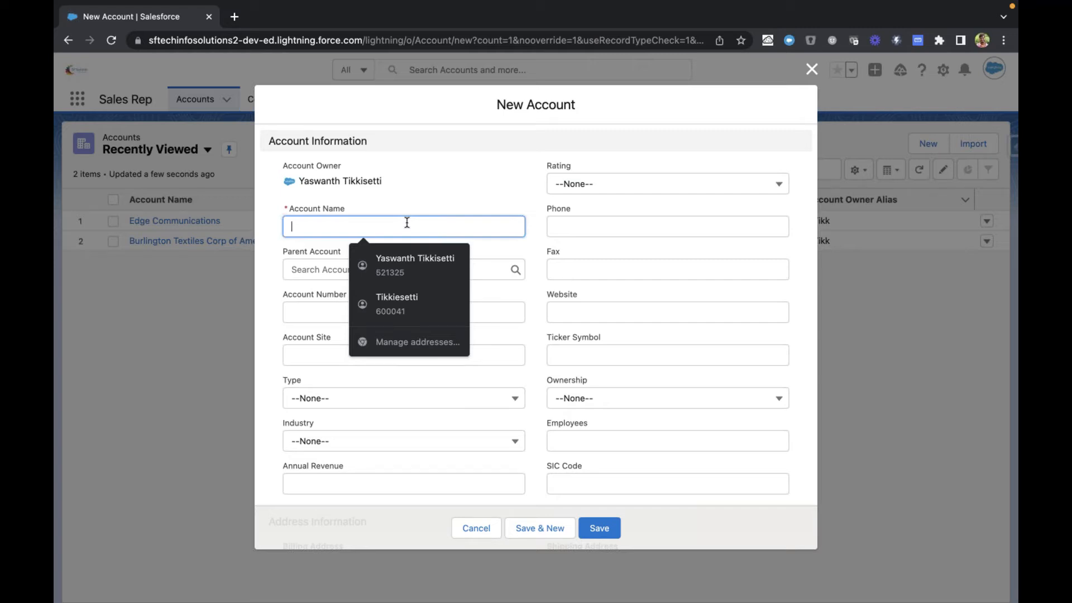
text(Mahindr)
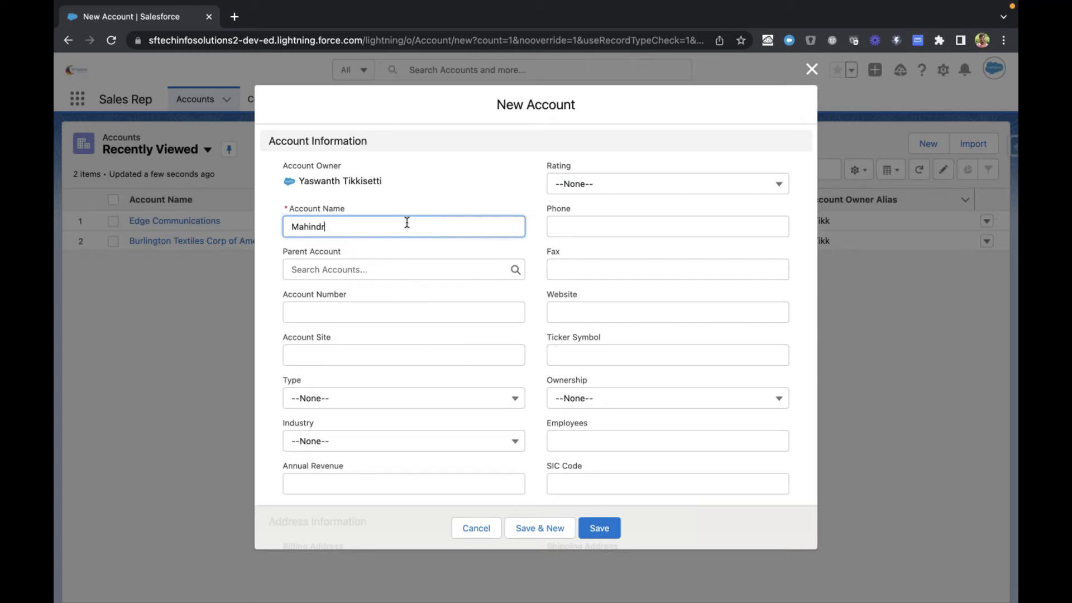
text(a Group LLC)
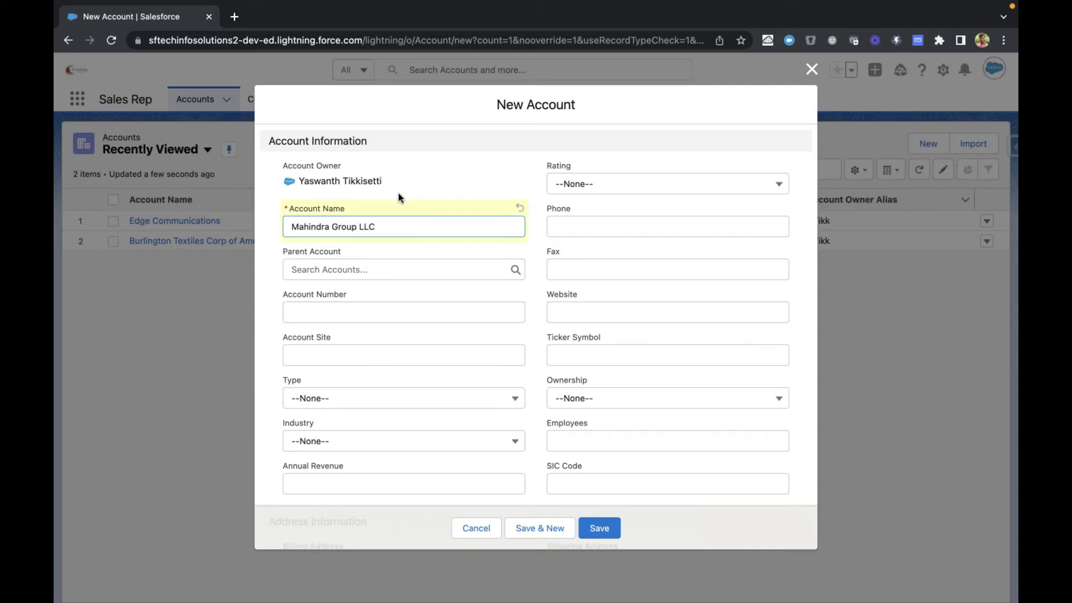
click(397, 194)
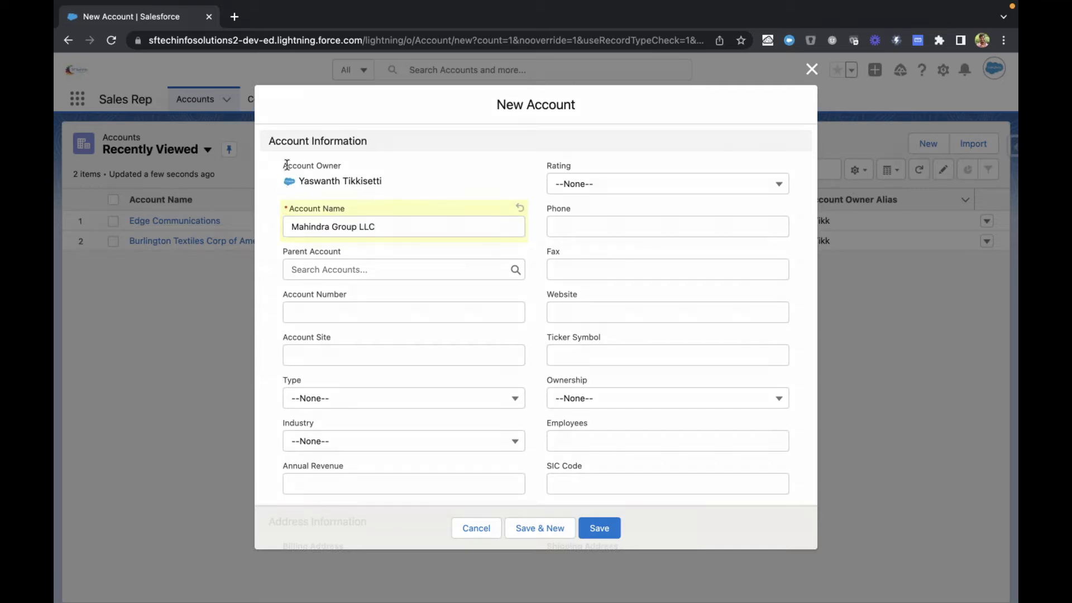
Step: Examine the Account Owner field in the Account Information section of the new account form
drag(285, 164, 393, 175)
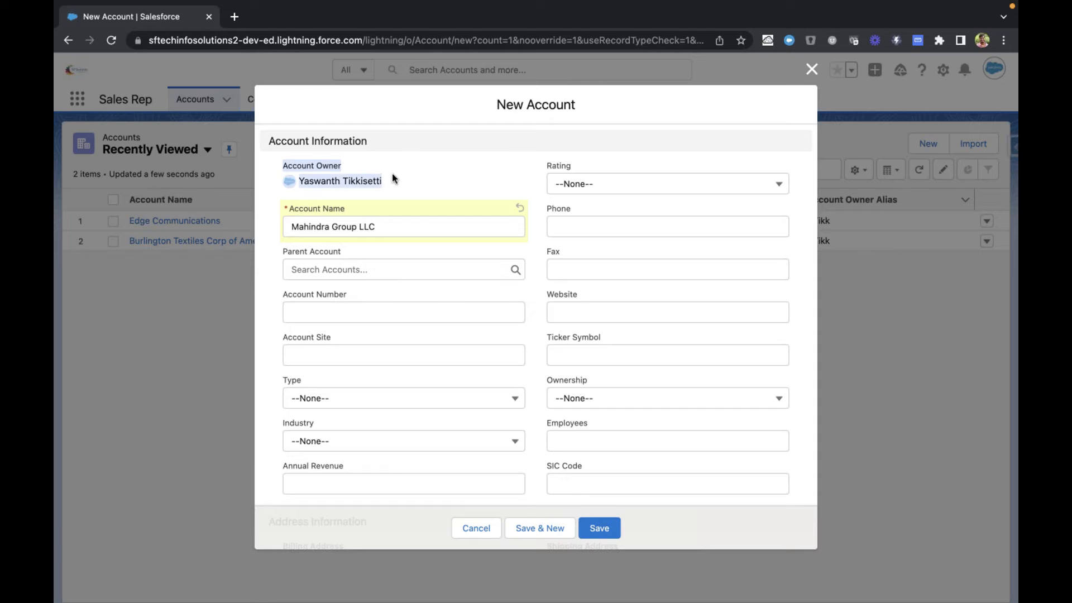
click(404, 111)
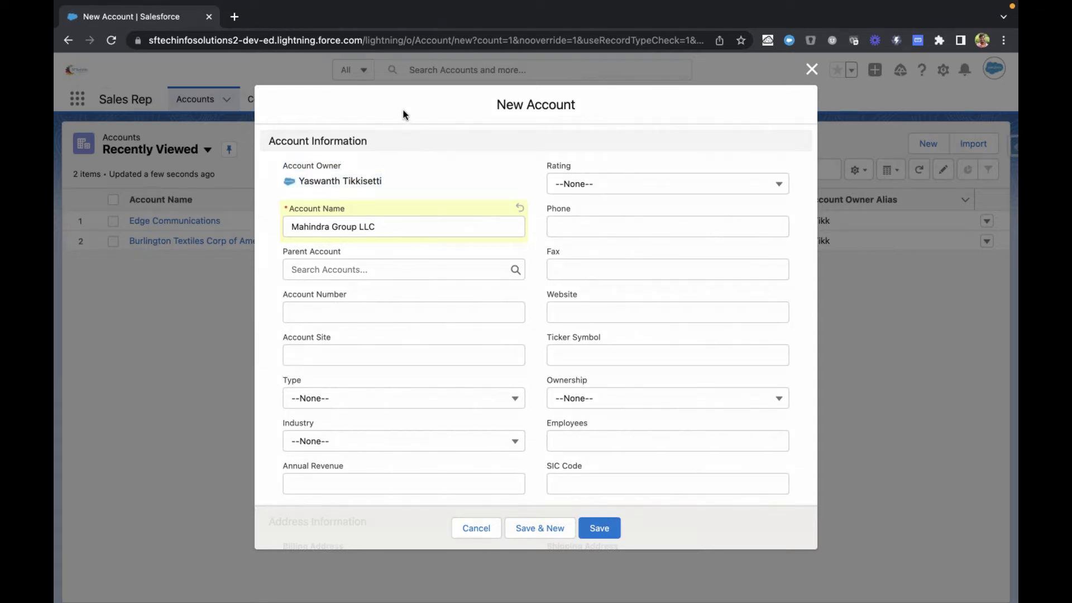
drag(280, 168, 382, 173)
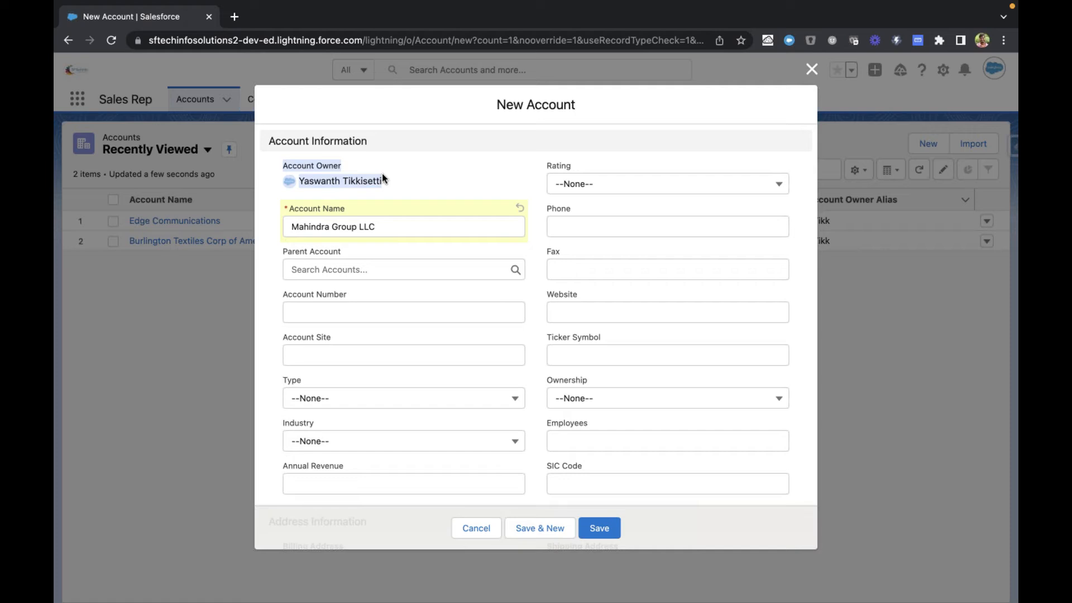
click(399, 112)
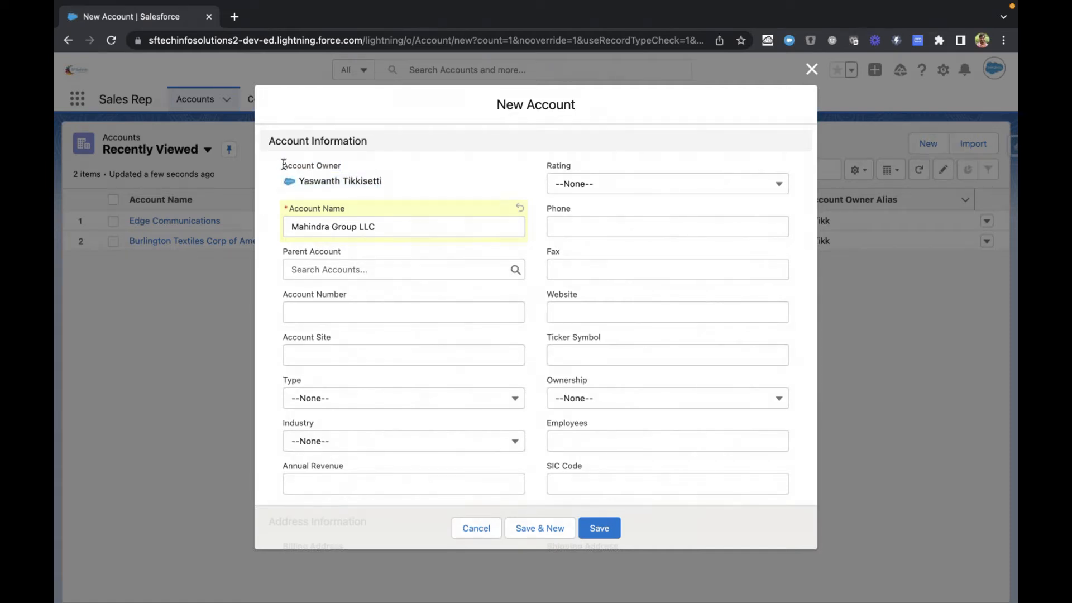
drag(282, 163, 394, 188)
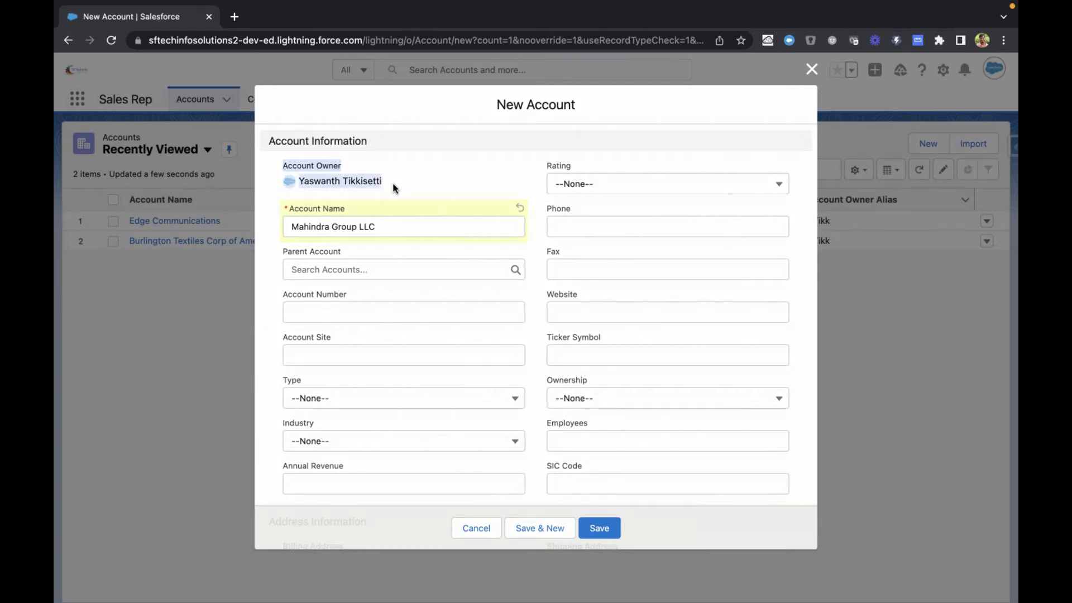
click(393, 183)
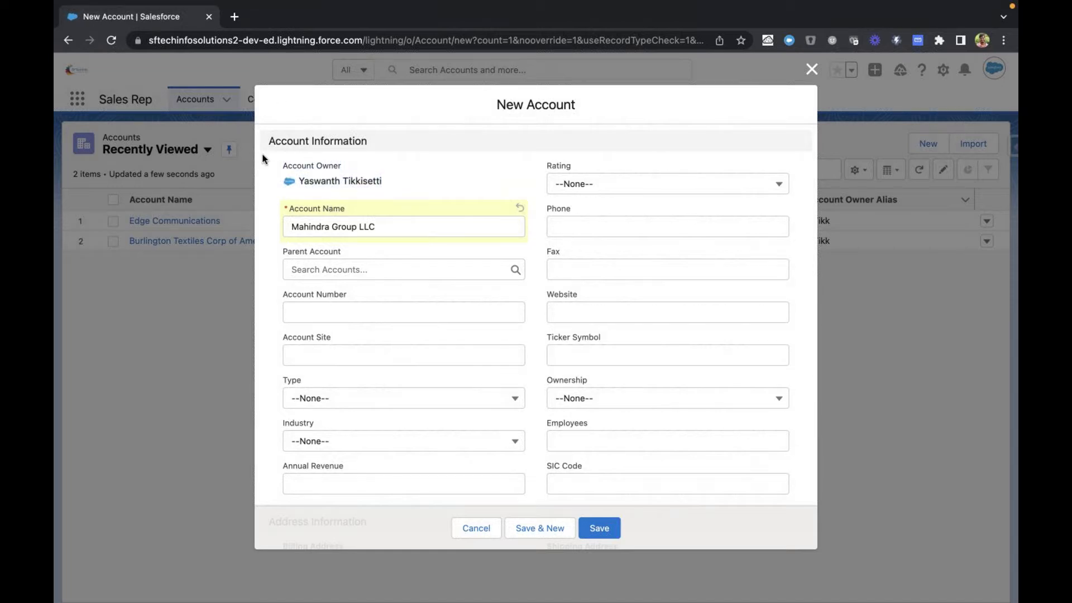
drag(281, 165, 353, 166)
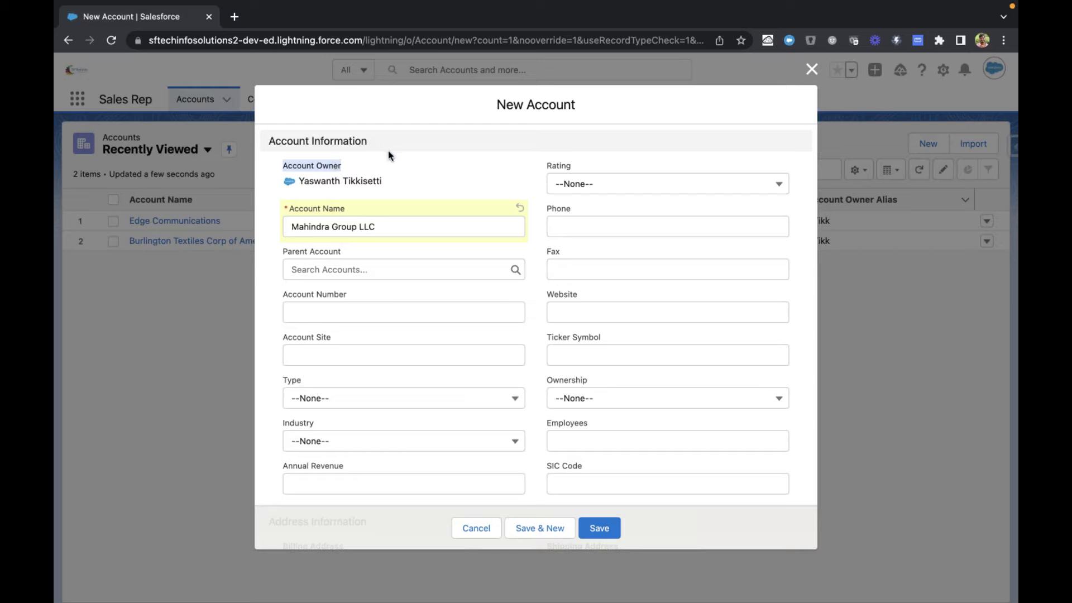
click(347, 165)
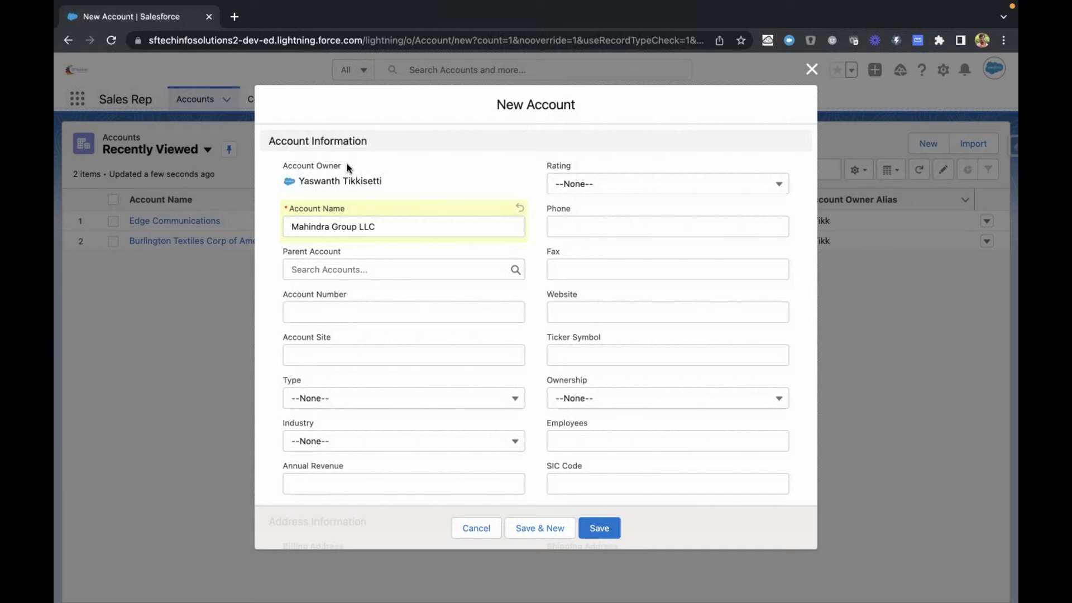
Step: Enter the company's phone number in the Phone field of the new account form
scroll(346, 170, down, 1)
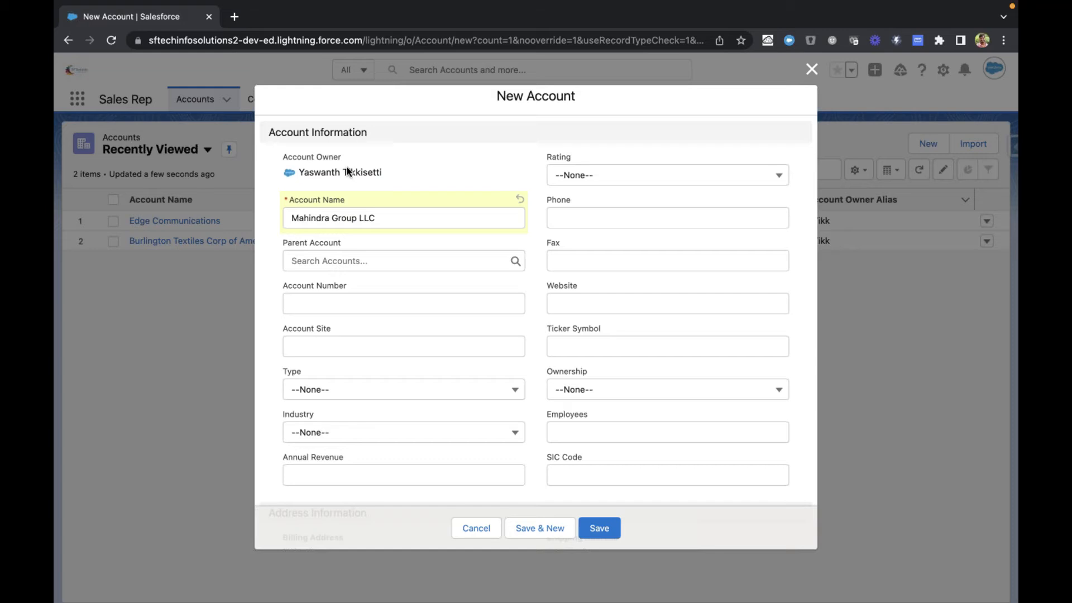
click(567, 214)
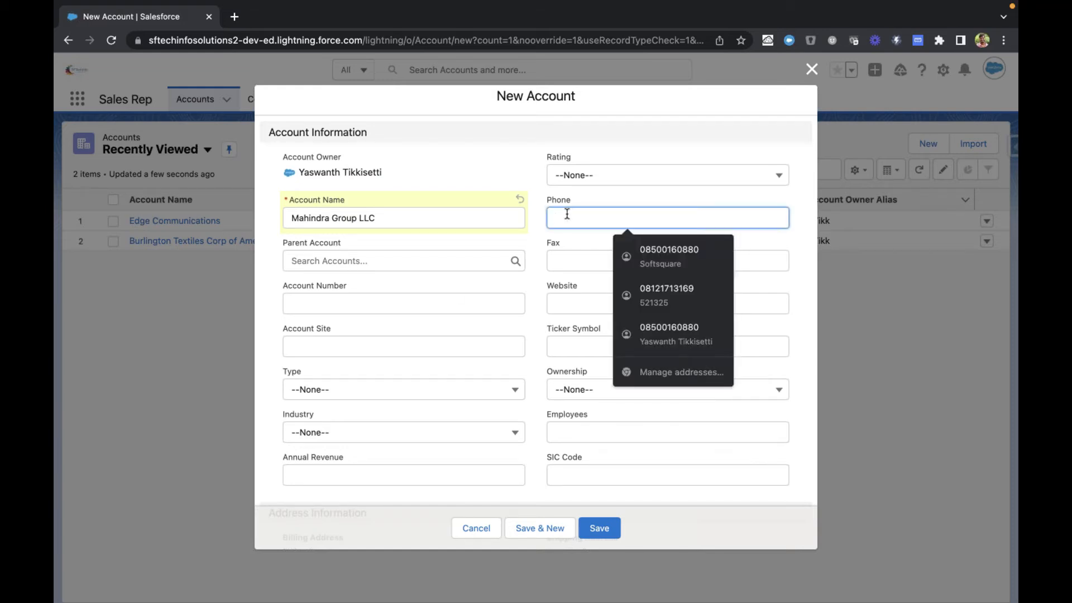
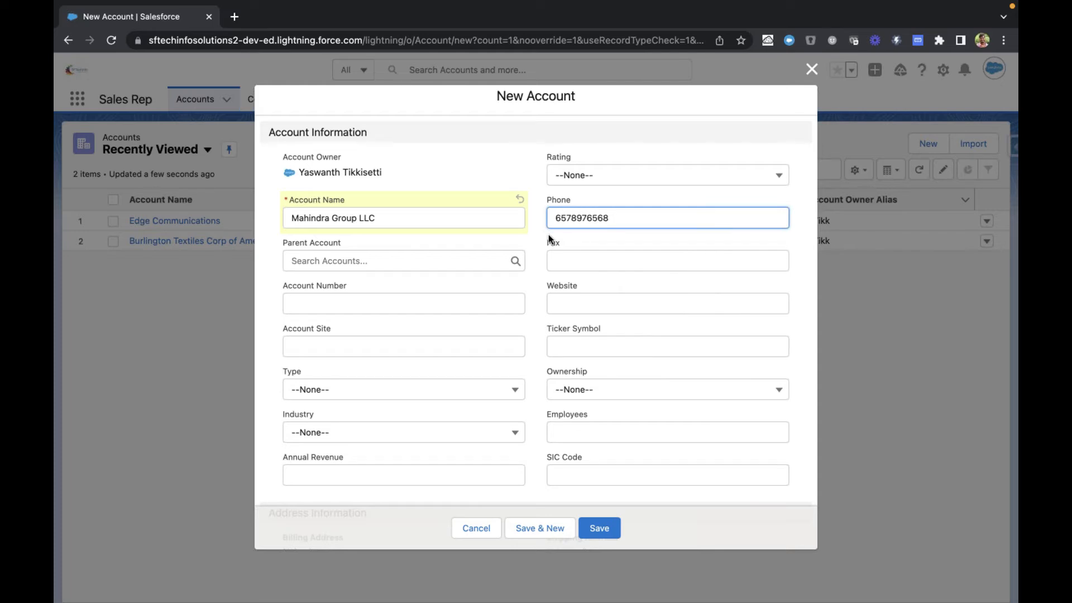
click(534, 296)
Step: Review the new account form's sections and required field, from Account Information through Address, Additional and Description Information
scroll(535, 296, down, 3)
scroll(534, 296, down, 2)
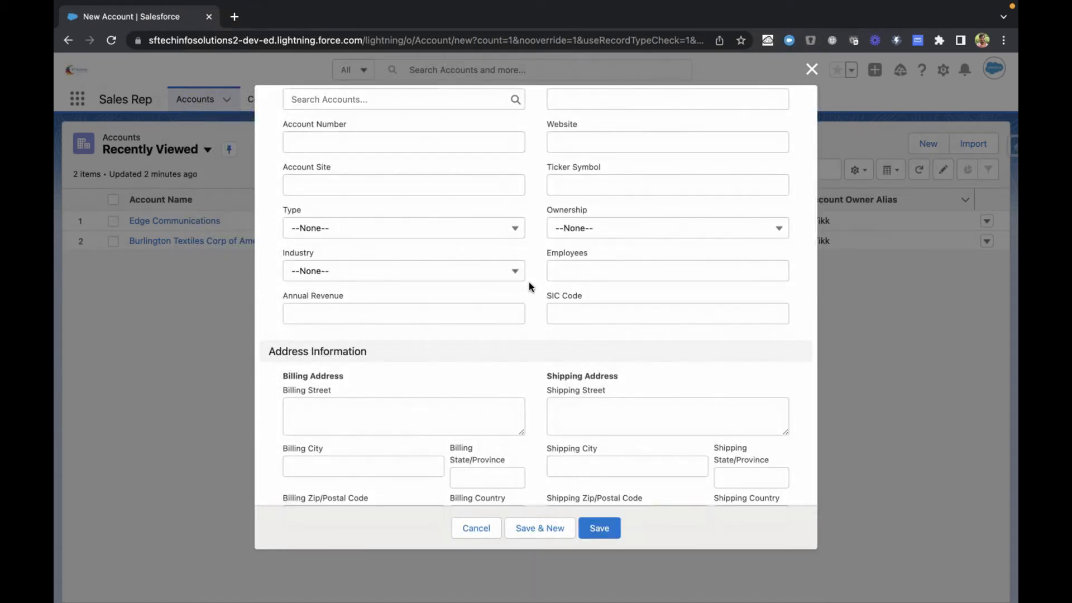
scroll(530, 286, up, 4)
scroll(533, 302, down, 8)
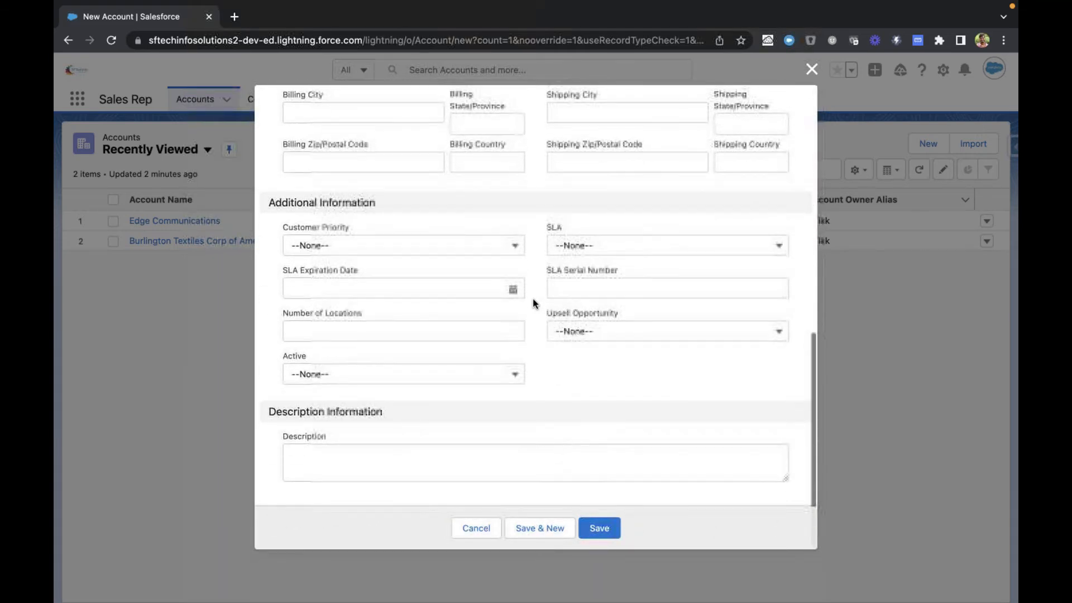
scroll(541, 364, up, 5)
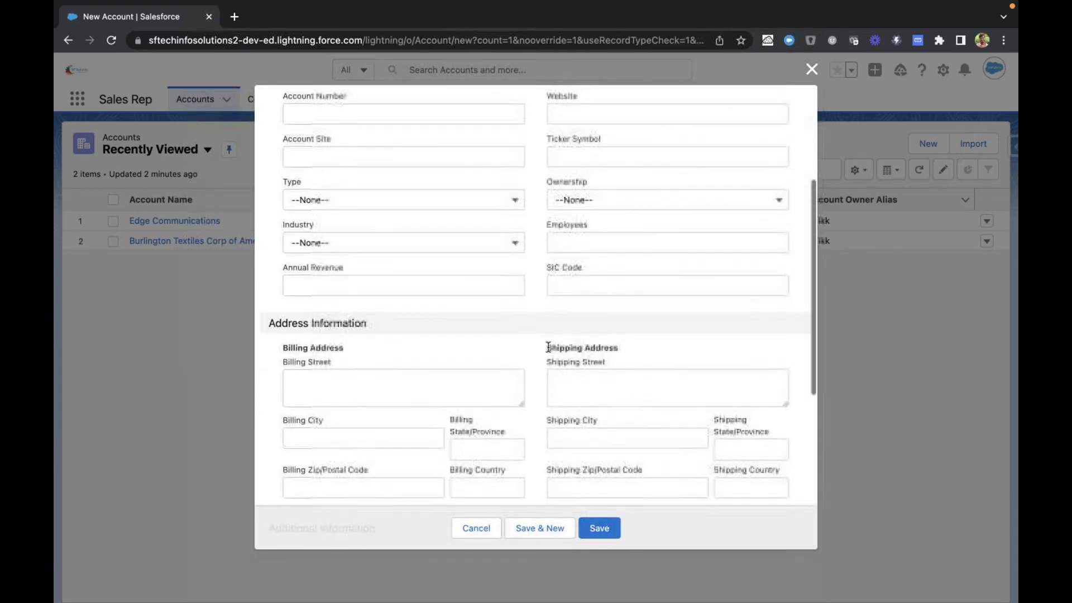
scroll(548, 347, up, 3)
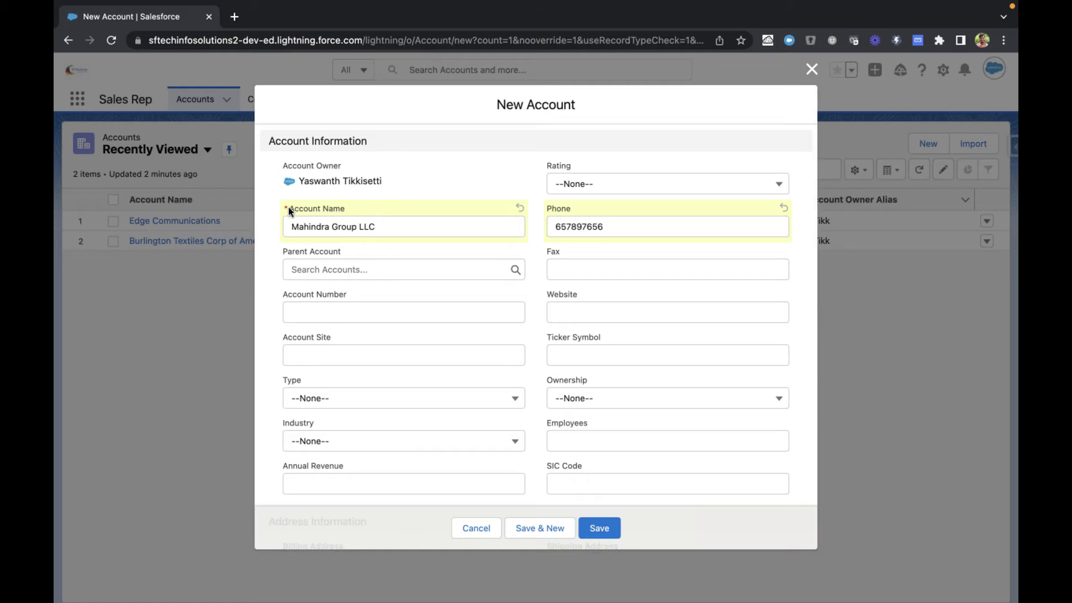
mouse_move(284, 205)
scroll(268, 323, down, 10)
scroll(383, 350, up, 10)
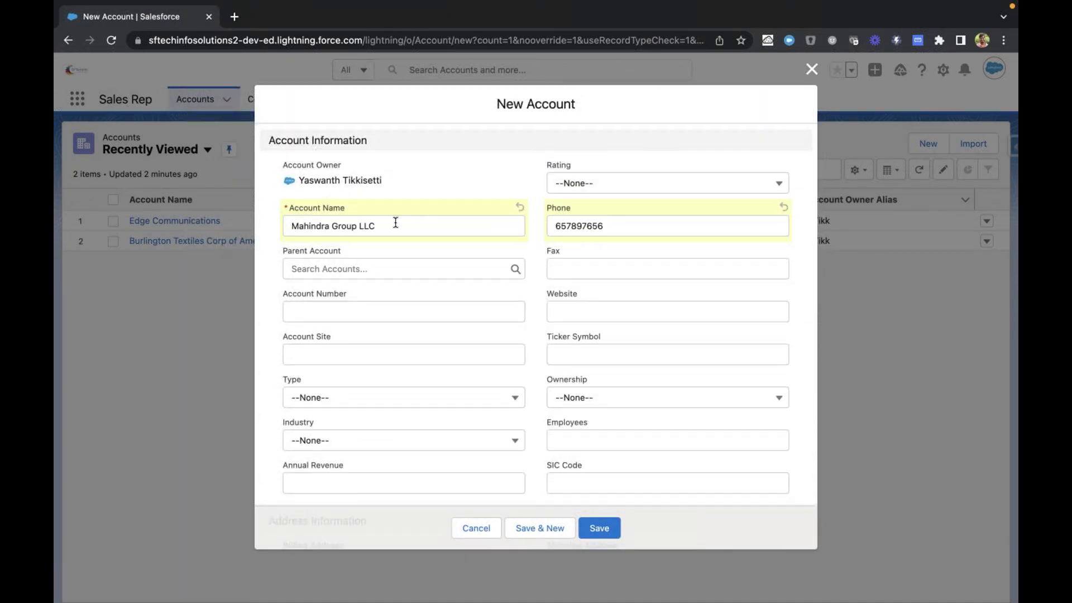
scroll(409, 224, down, 10)
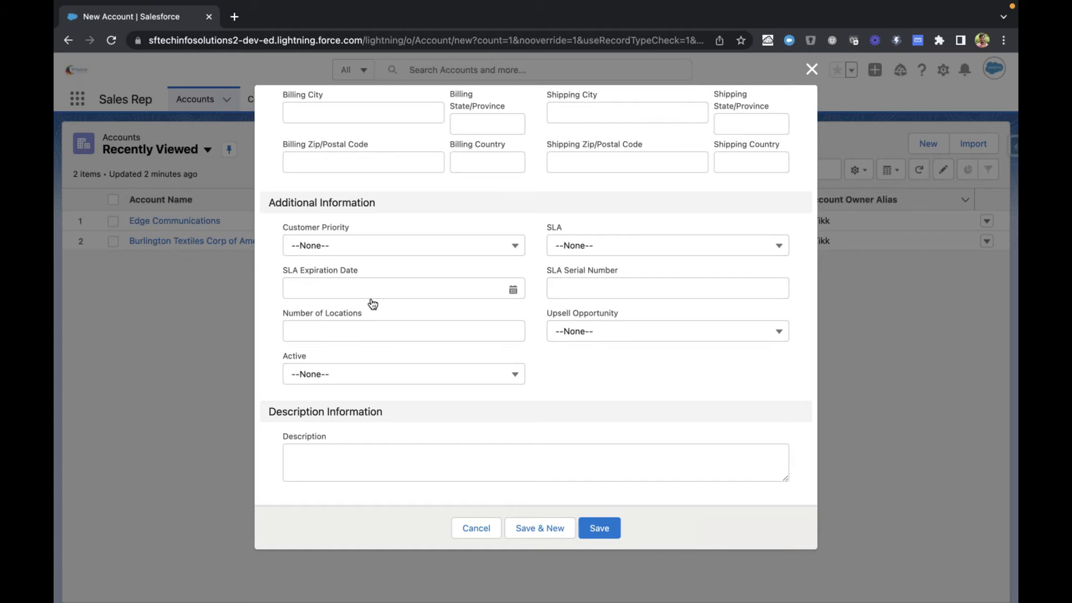
Step: Check the billing and shipping address fields, then save the new Mahindra Group LLC account and dismiss the notification
scroll(359, 438, up, 5)
click(346, 265)
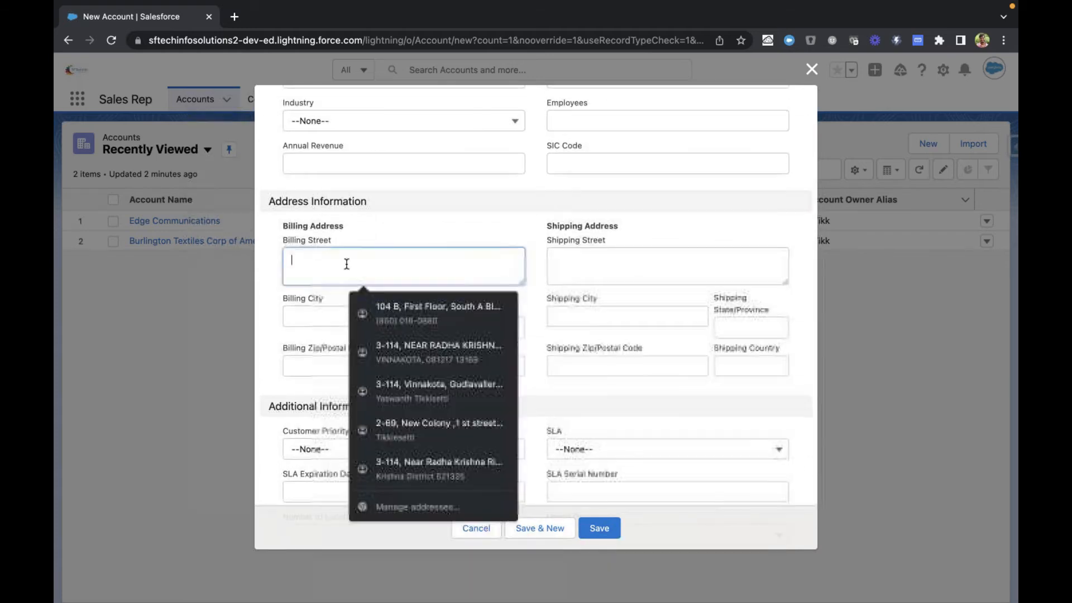
click(658, 266)
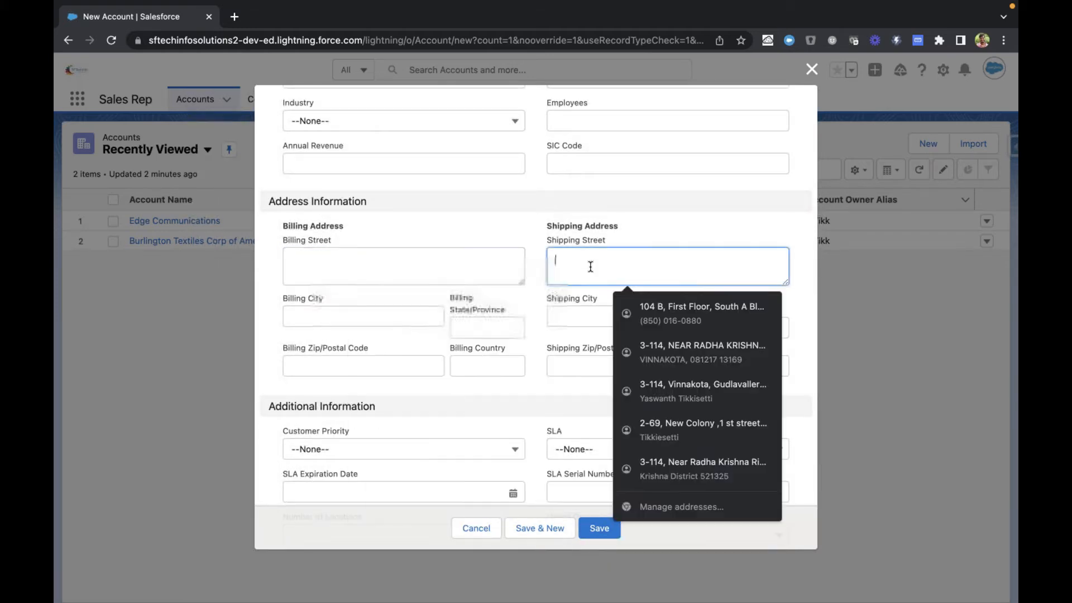
click(525, 230)
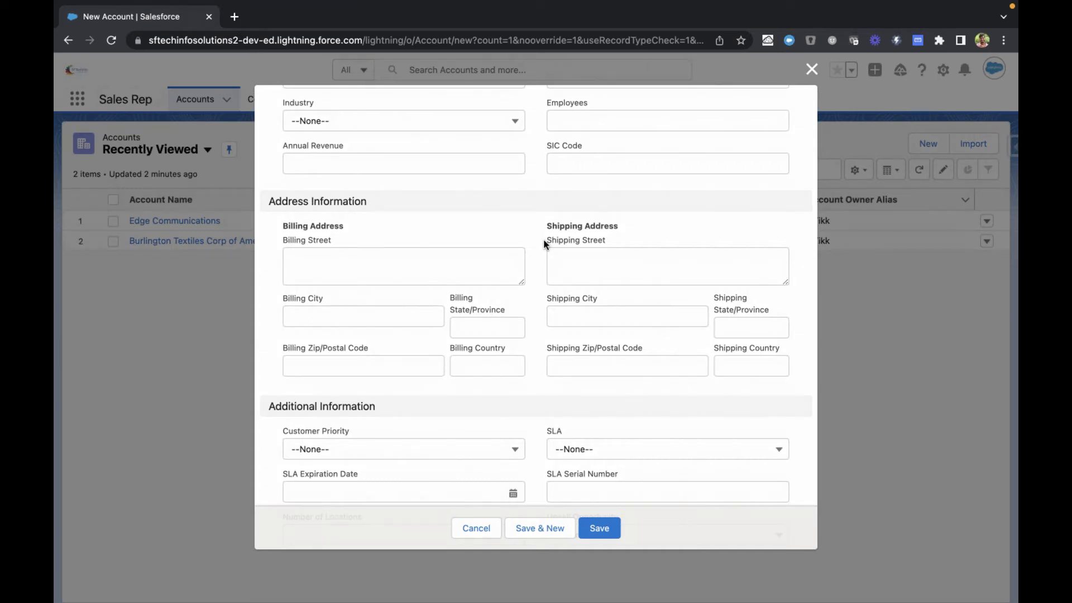
scroll(544, 239, down, 5)
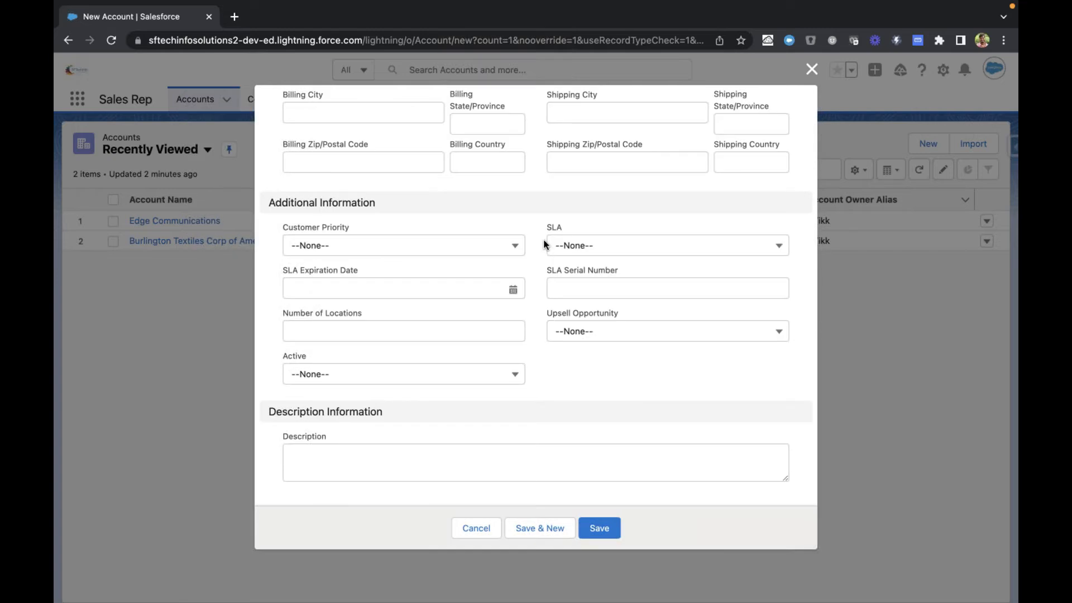
click(601, 528)
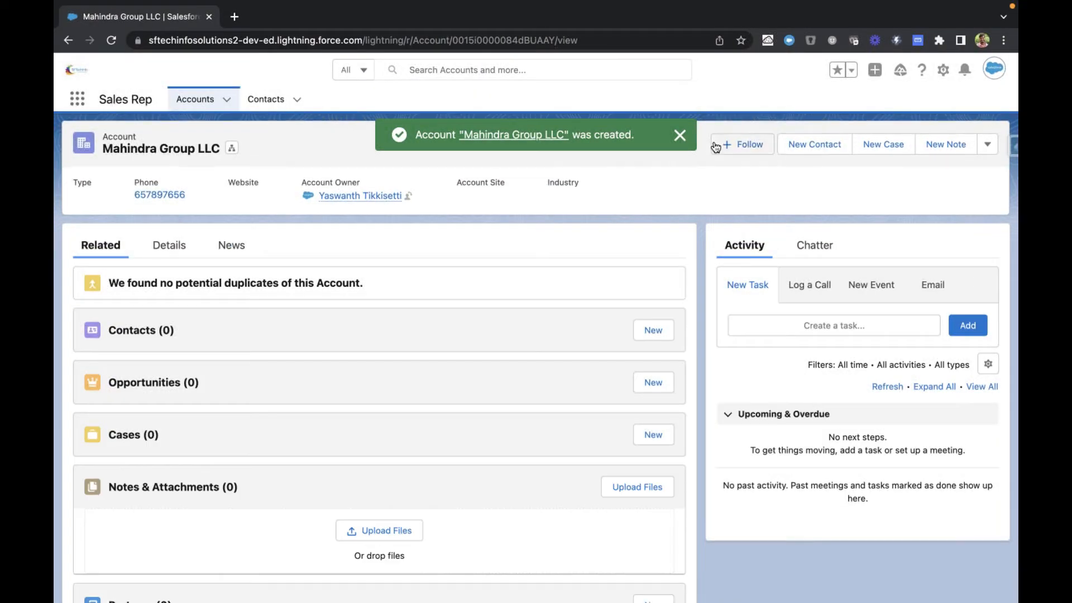
click(681, 135)
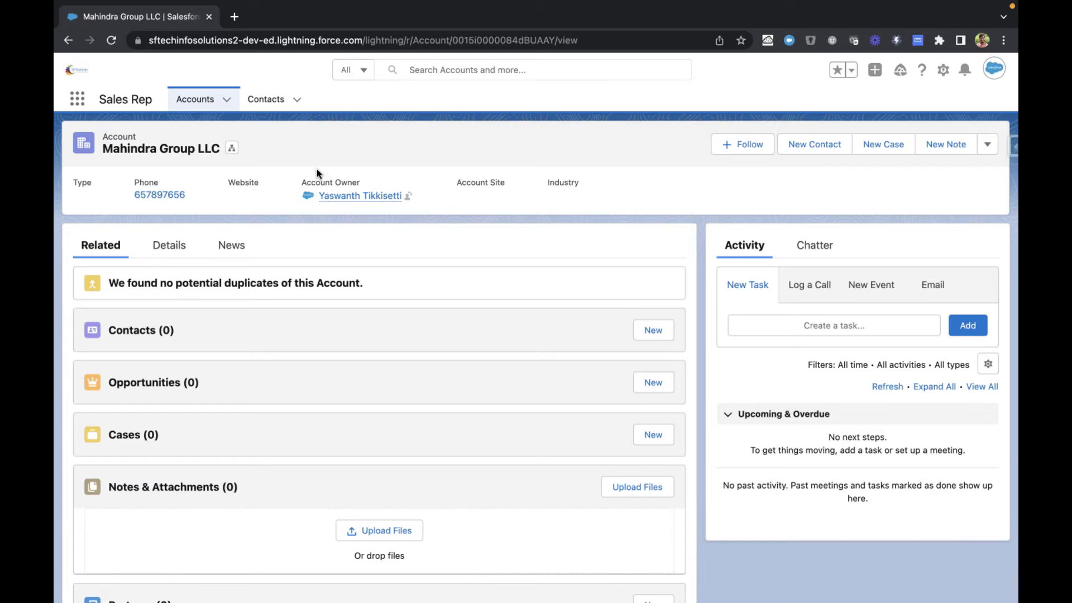
Step: Start a new contact from the account's Contacts related list, set the salutation to Mr. and enter the contact's first and last name
scroll(432, 223, down, 2)
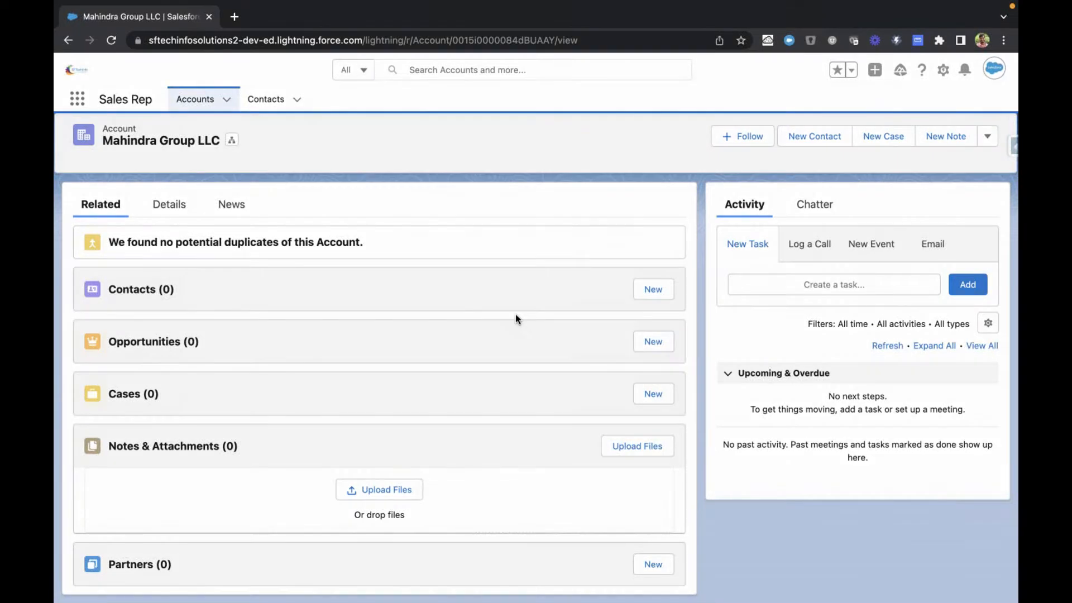
click(643, 297)
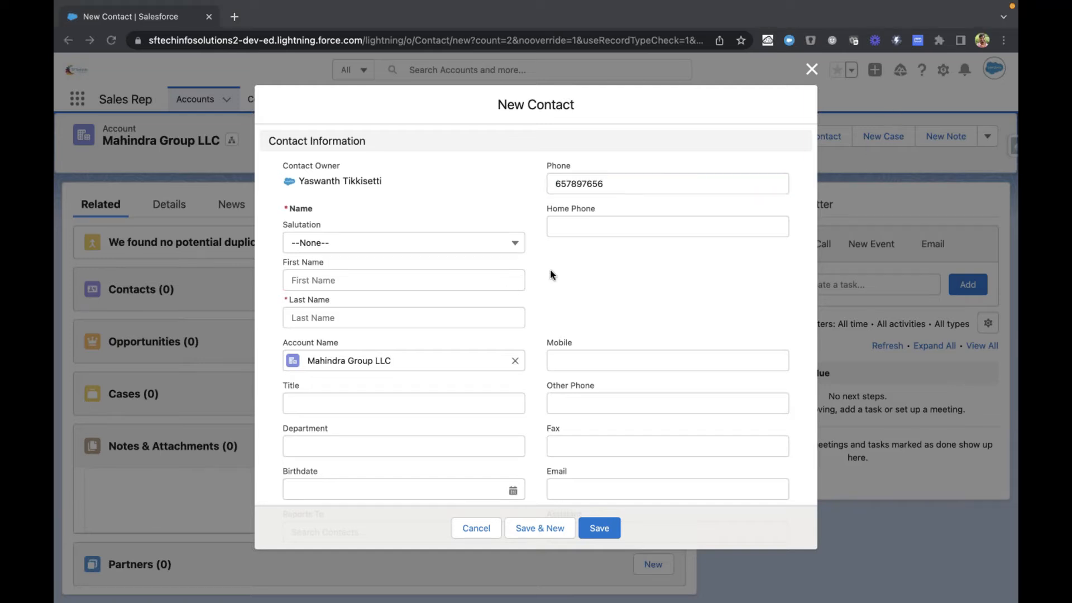
click(427, 242)
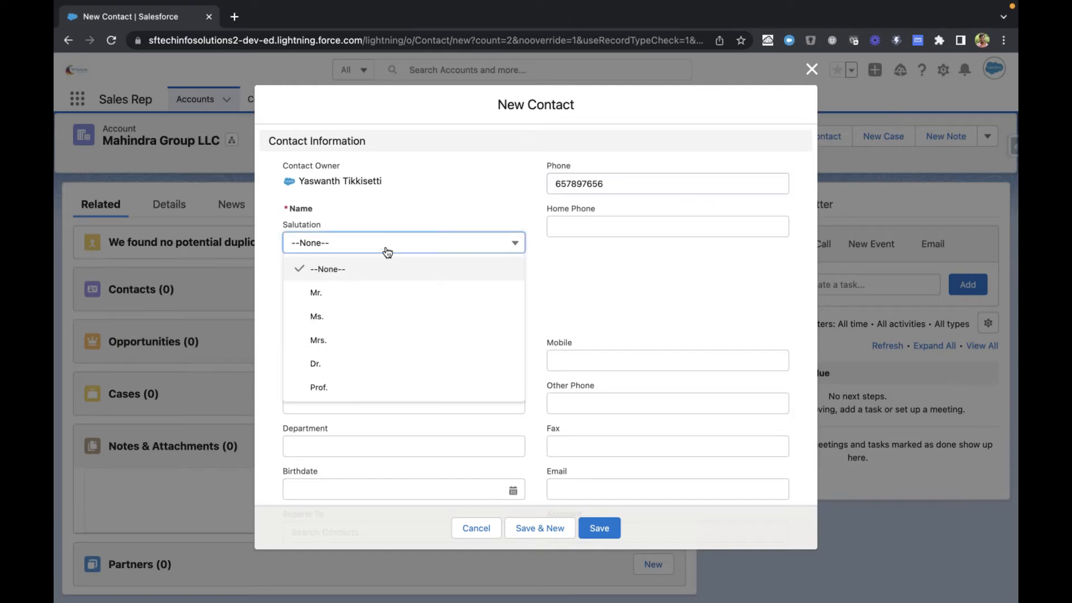
click(369, 290)
scroll(391, 280, down, 1)
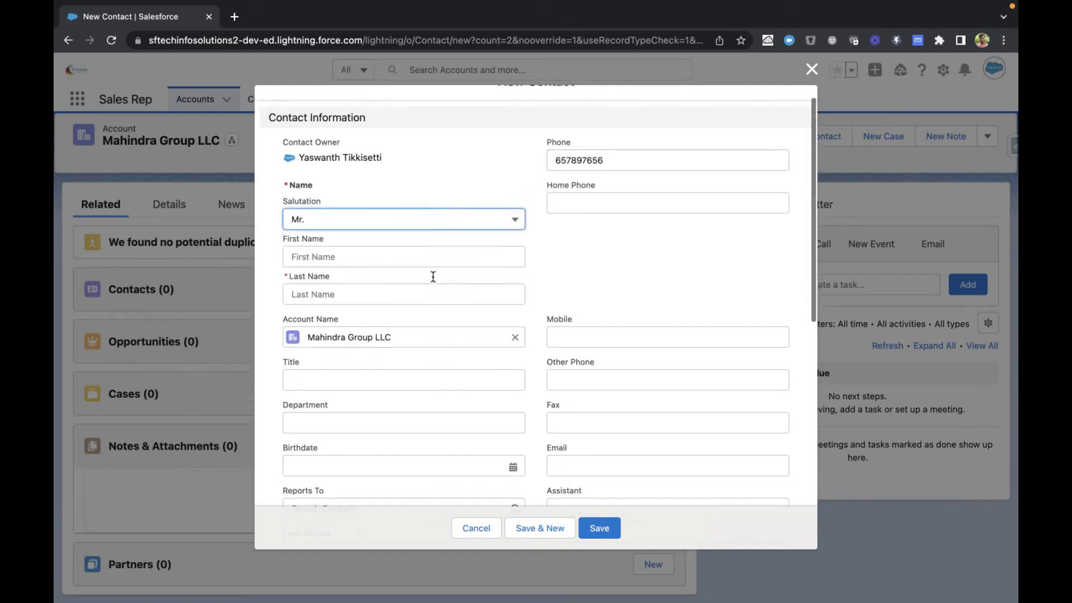
click(385, 249)
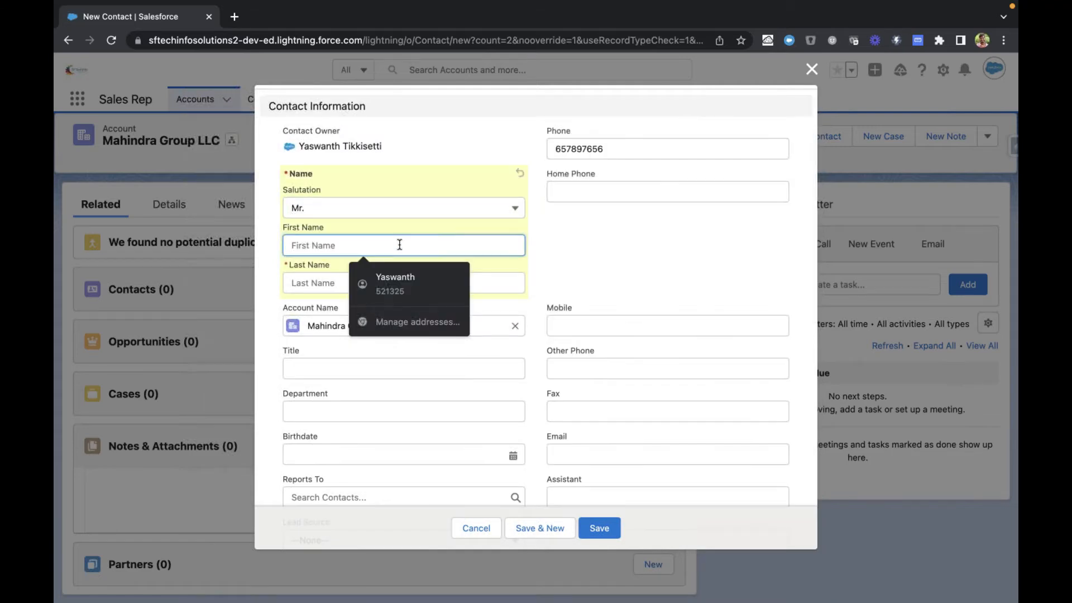
click(377, 283)
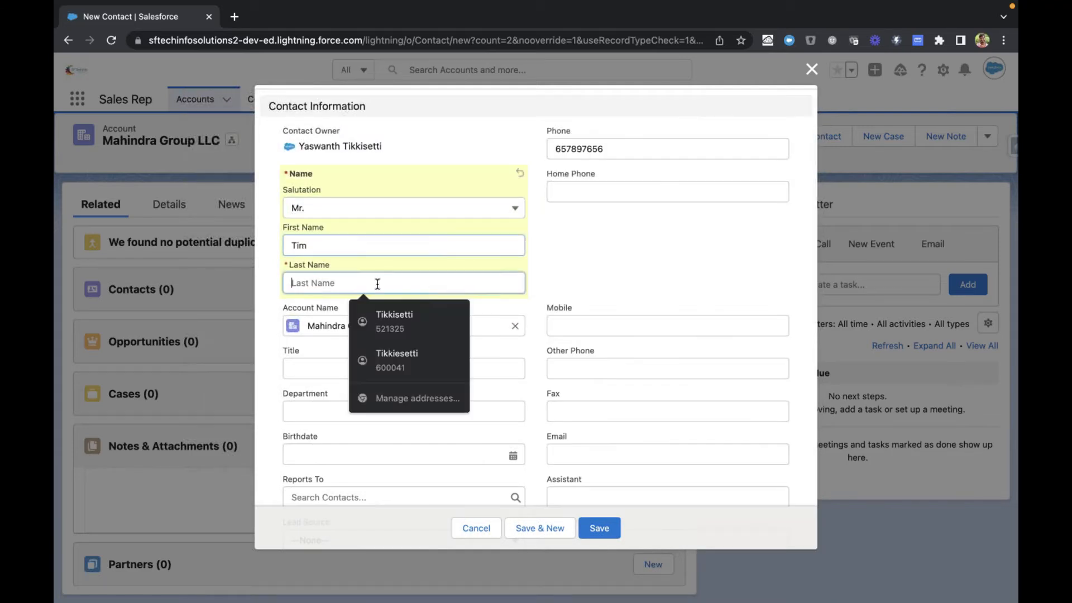
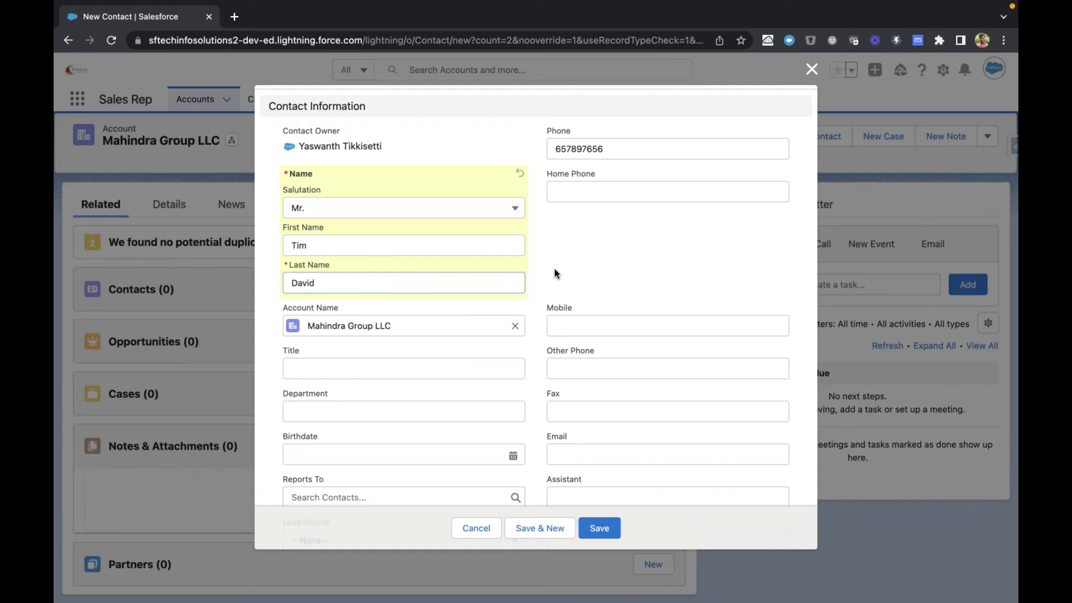
Step: Look over the remaining new contact fields, from Contact Information down to Address, Additional and Description Information
scroll(555, 272, down, 7)
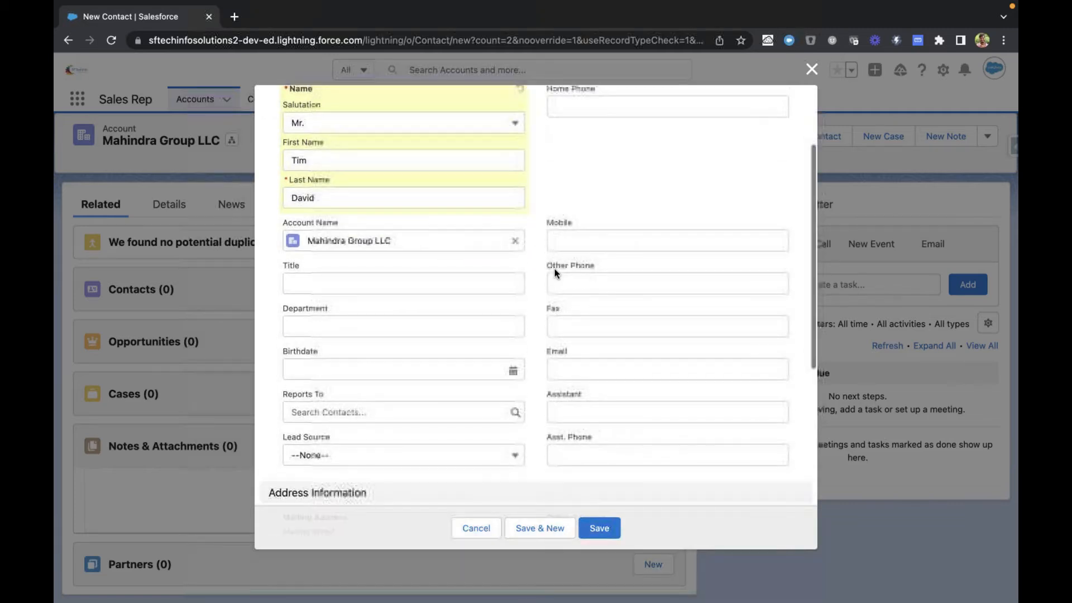
scroll(545, 354, up, 8)
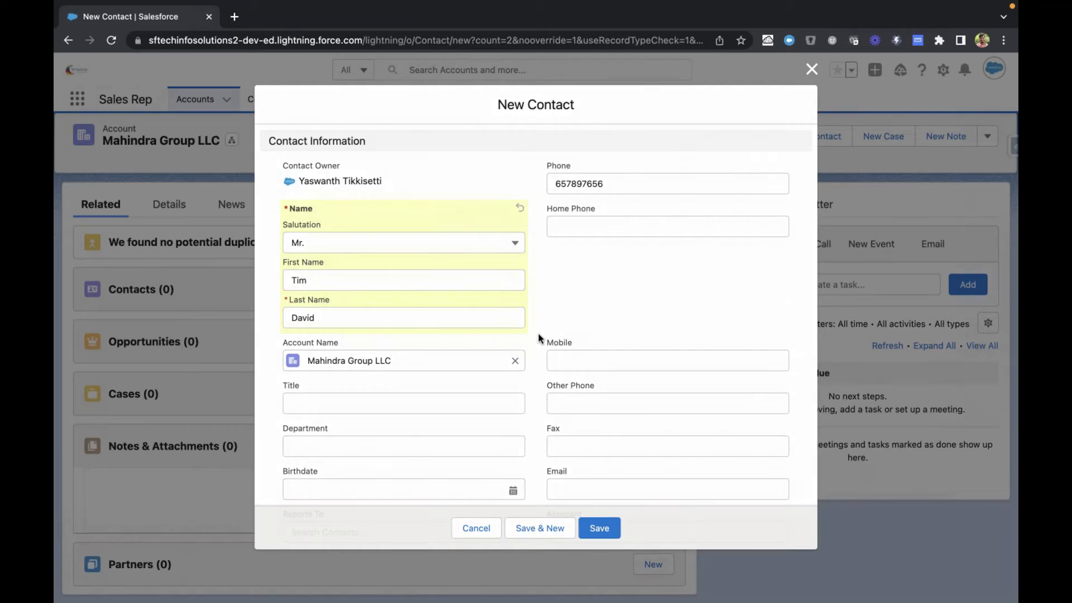
scroll(538, 338, down, 3)
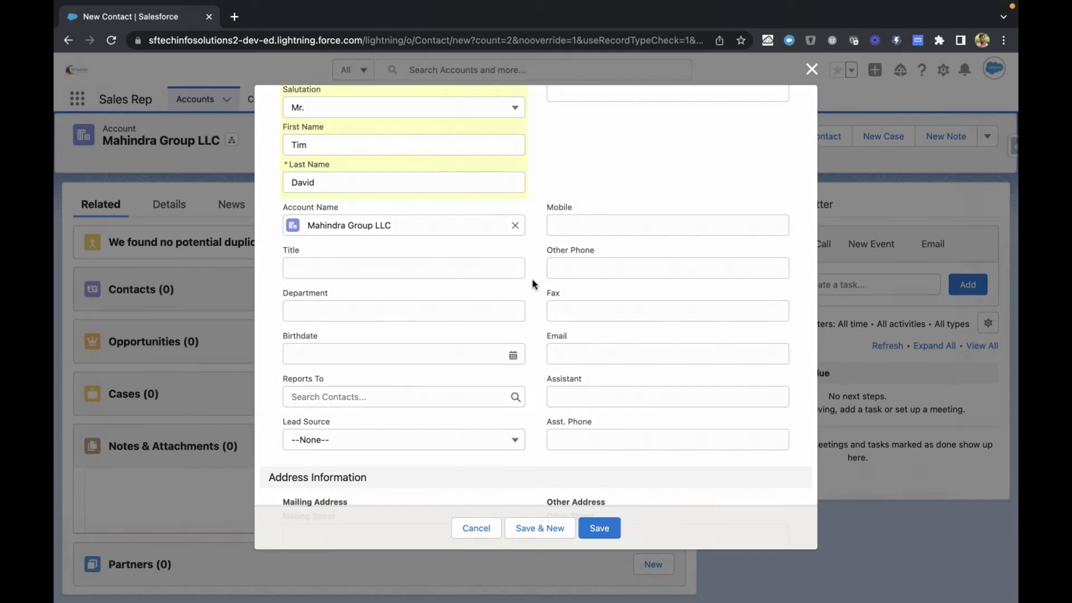
scroll(541, 213, up, 3)
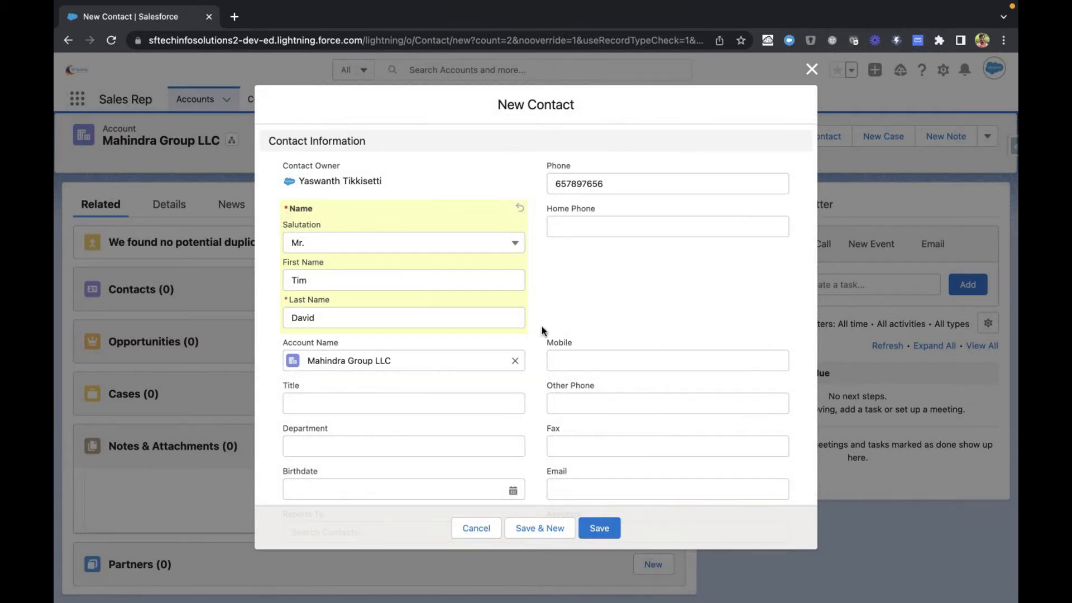
scroll(542, 326, down, 10)
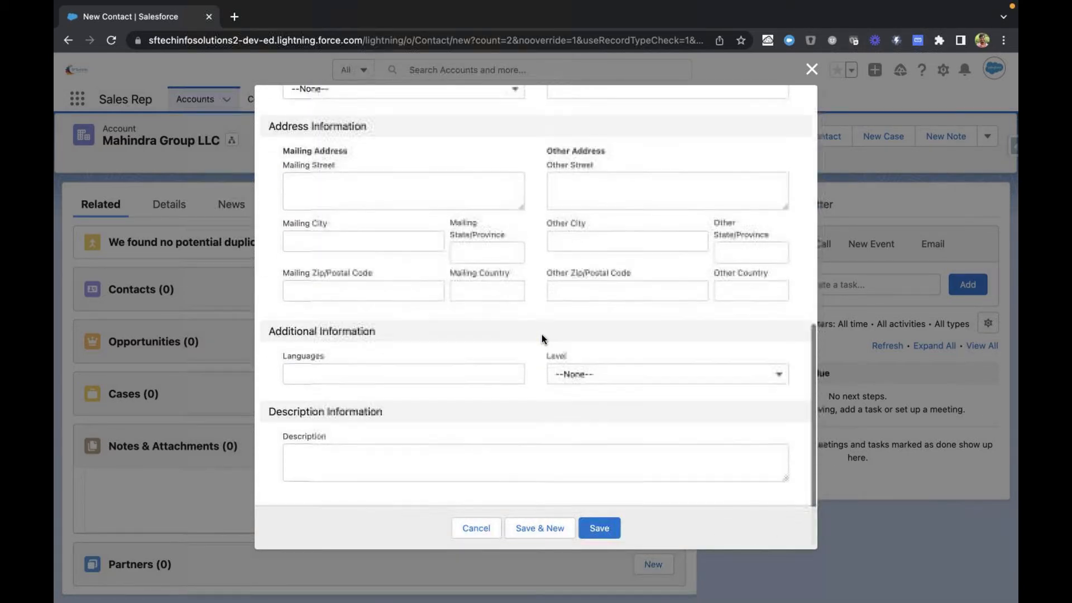
Step: Save the new contact and check the Opportunities related list on the Mahindra Group LLC account
click(613, 531)
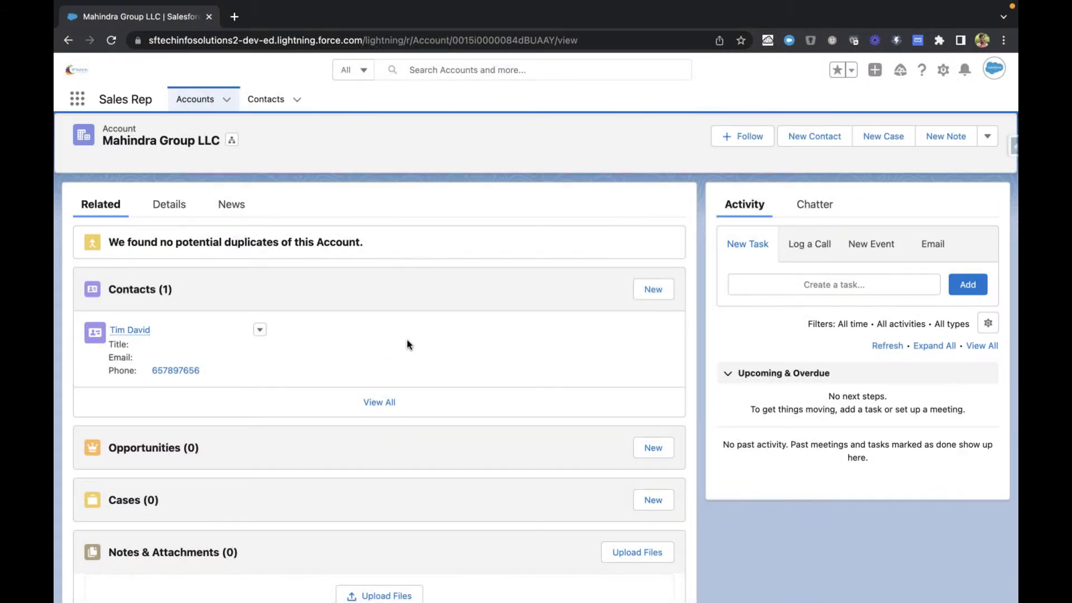
scroll(413, 347, down, 2)
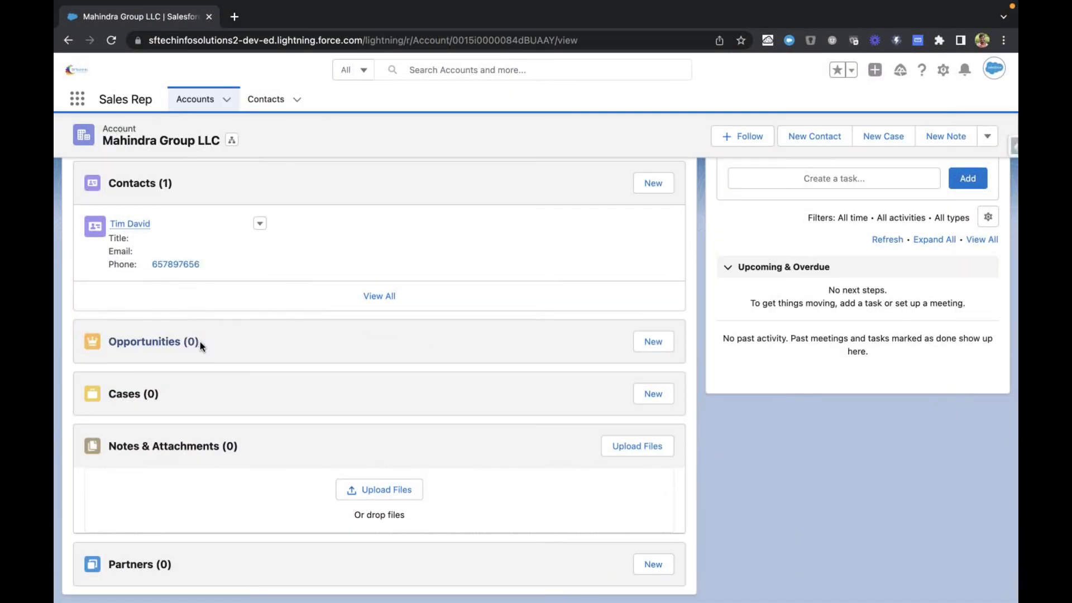
drag(200, 342, 110, 341)
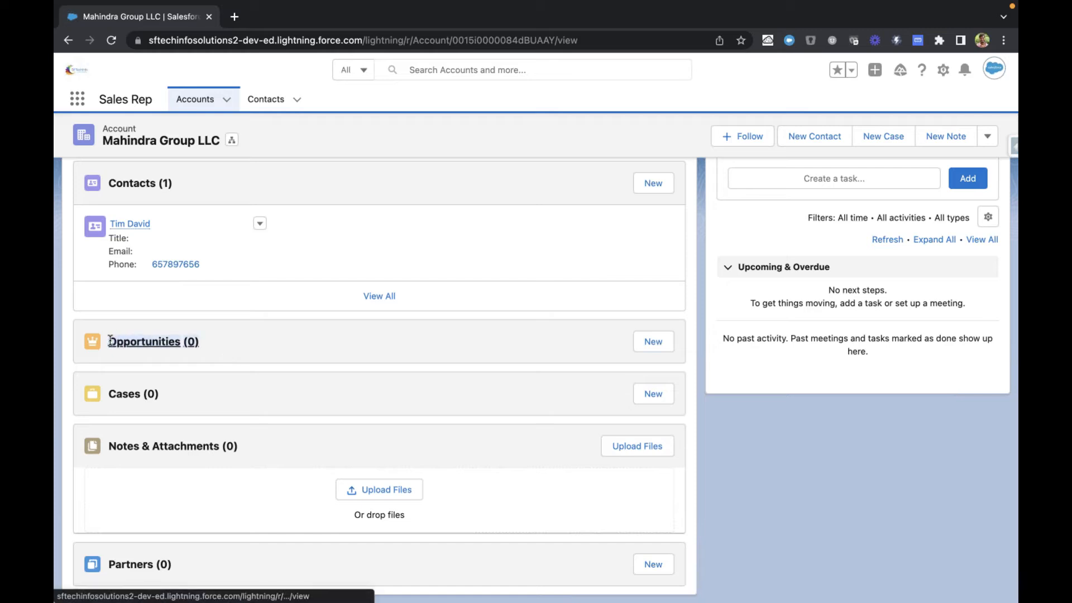
click(225, 355)
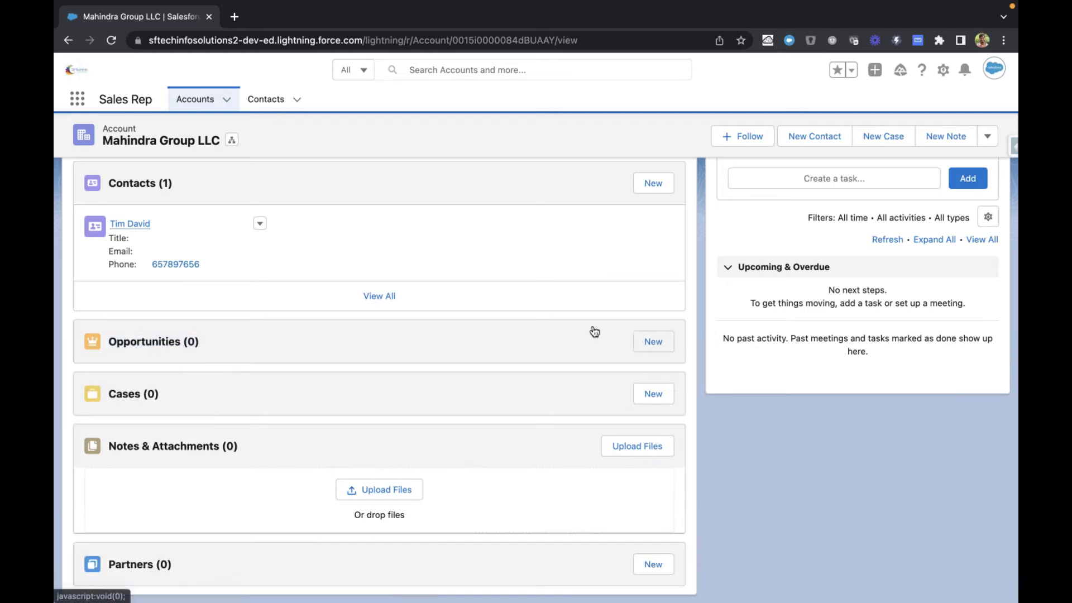
Step: Start a new opportunity from the account's Opportunities related list and name it Deal 1
click(653, 342)
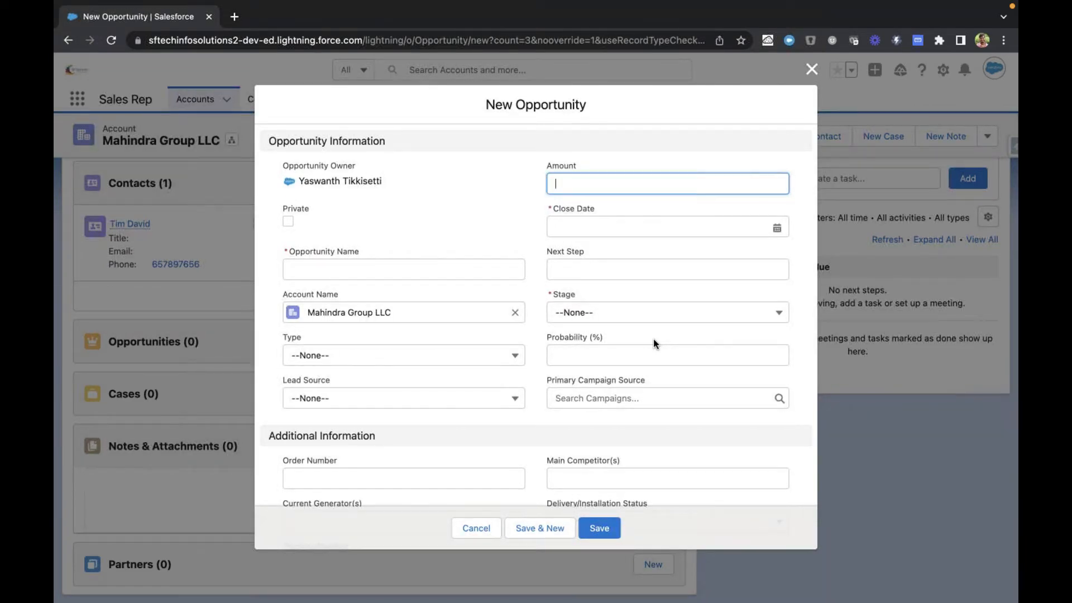
click(413, 270)
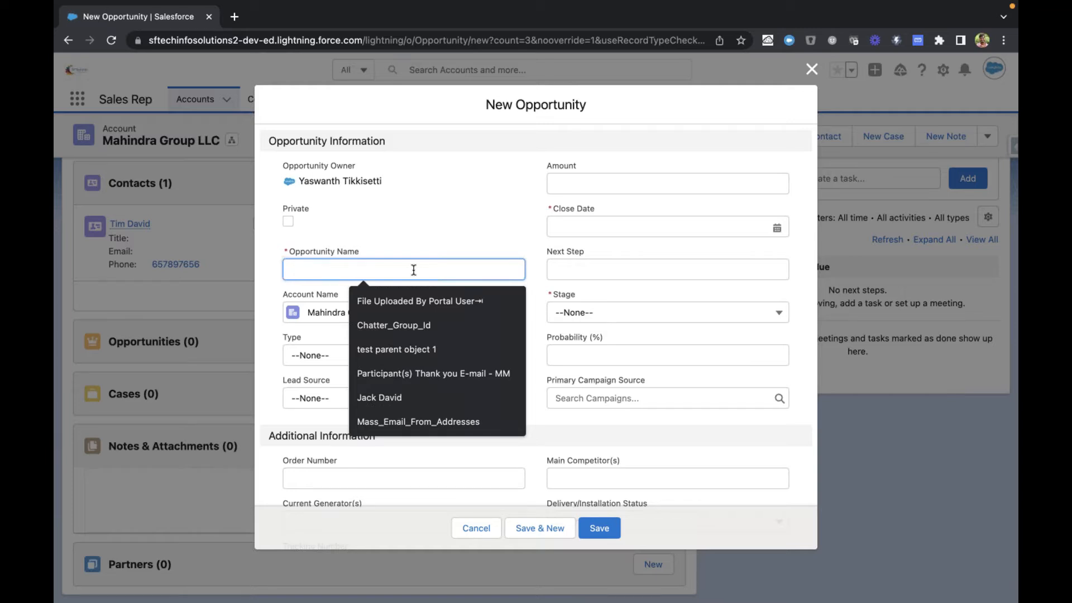
text(Deal 1)
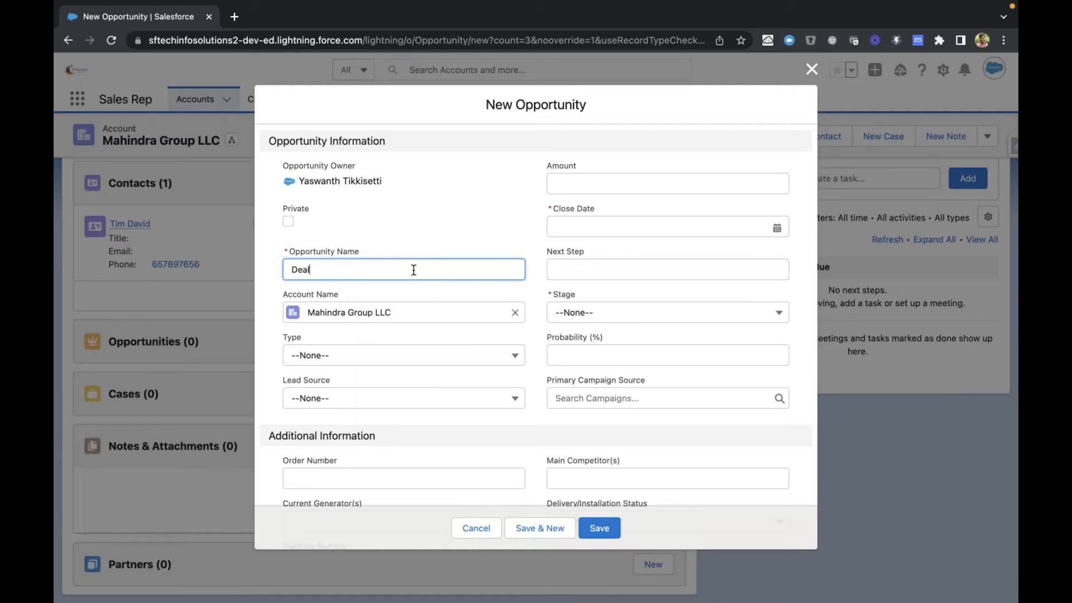
click(433, 234)
scroll(432, 232, down, 1)
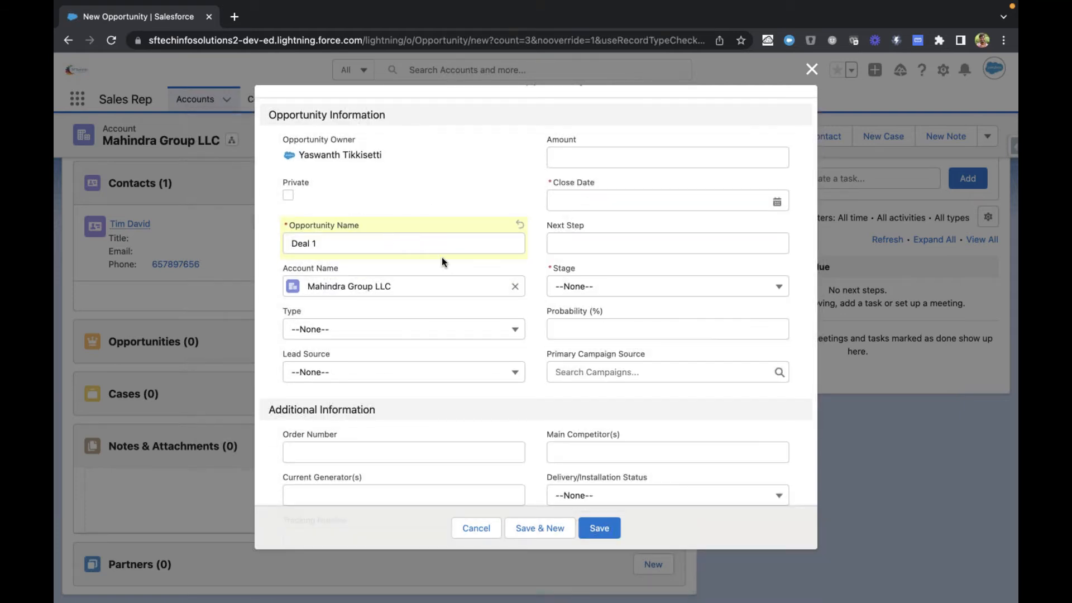
scroll(441, 258, up, 1)
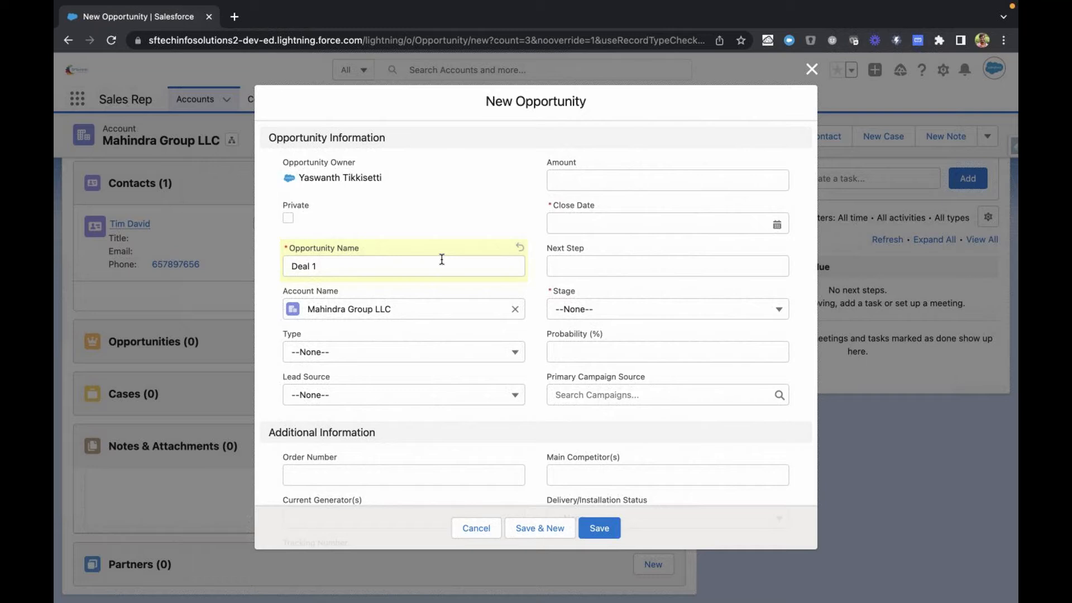
Step: Set the opportunity's amount to 10000 and its close date to 6/30/2022
click(567, 179)
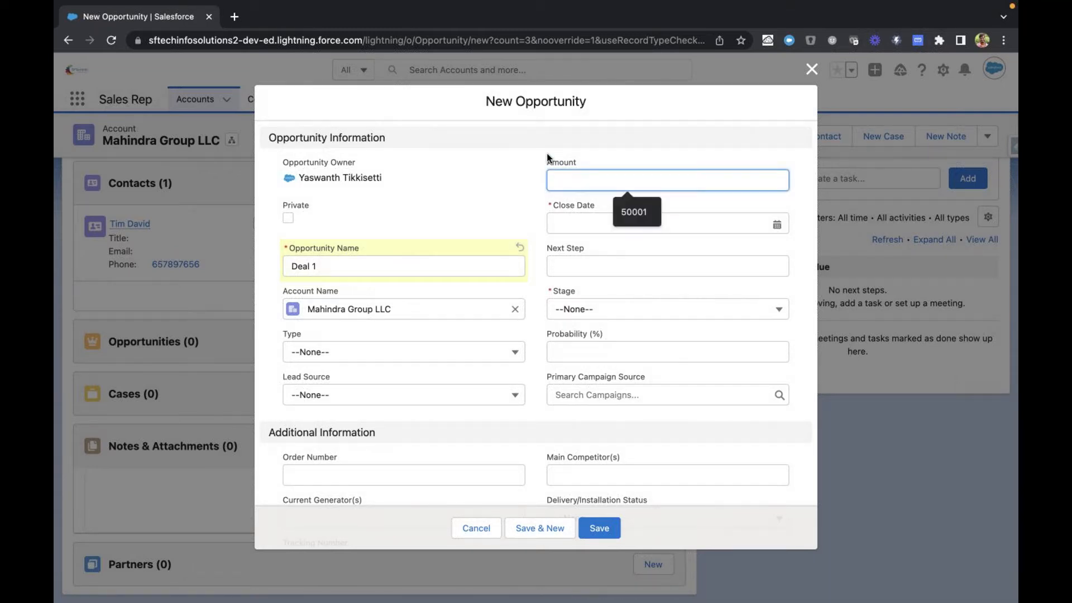
text(100)
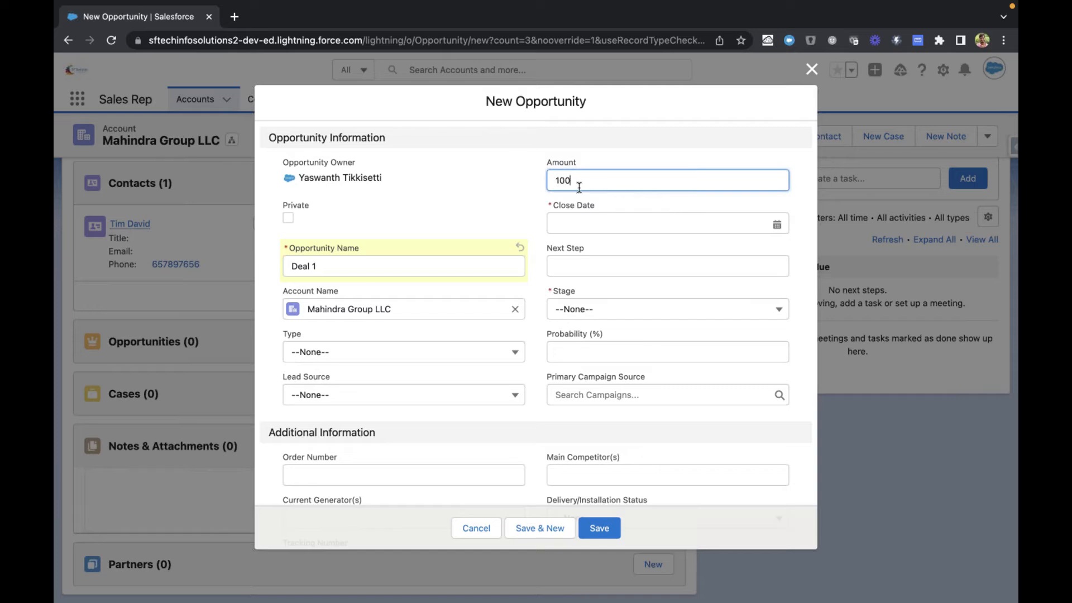
text(00)
click(529, 220)
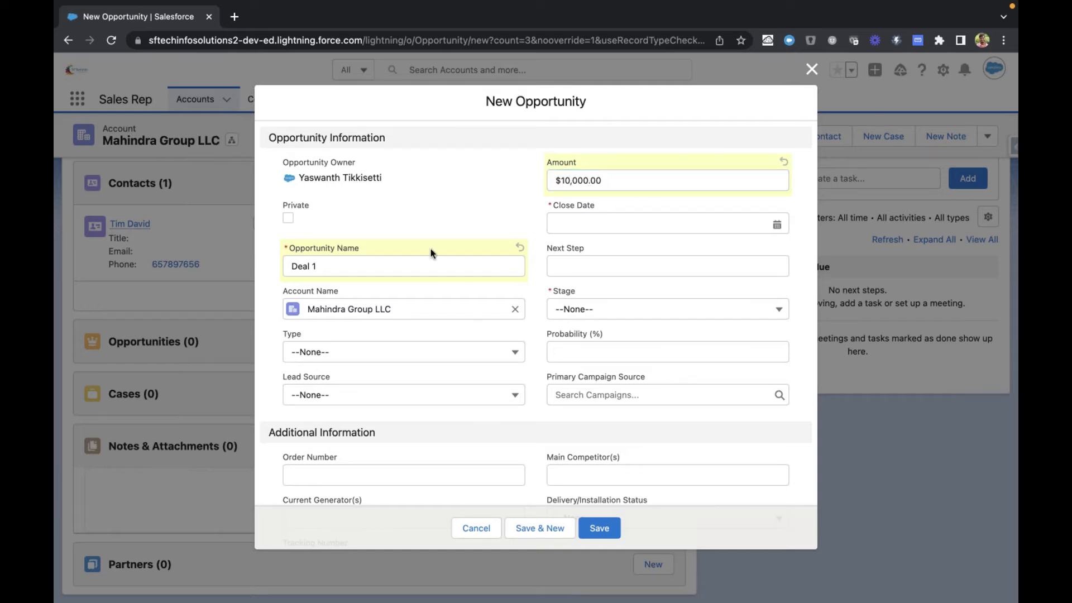
click(598, 219)
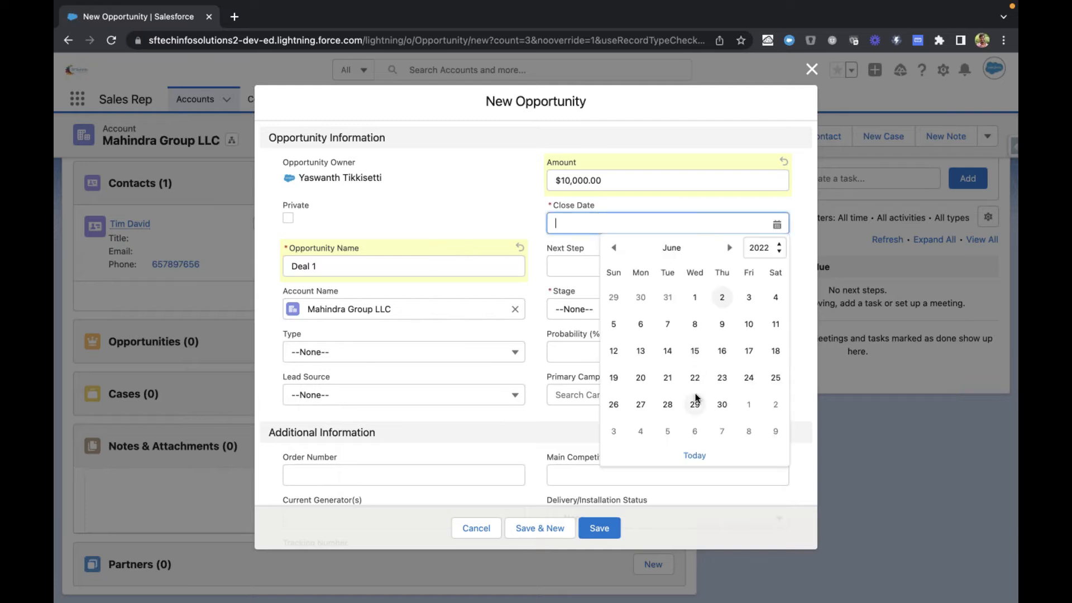
click(722, 405)
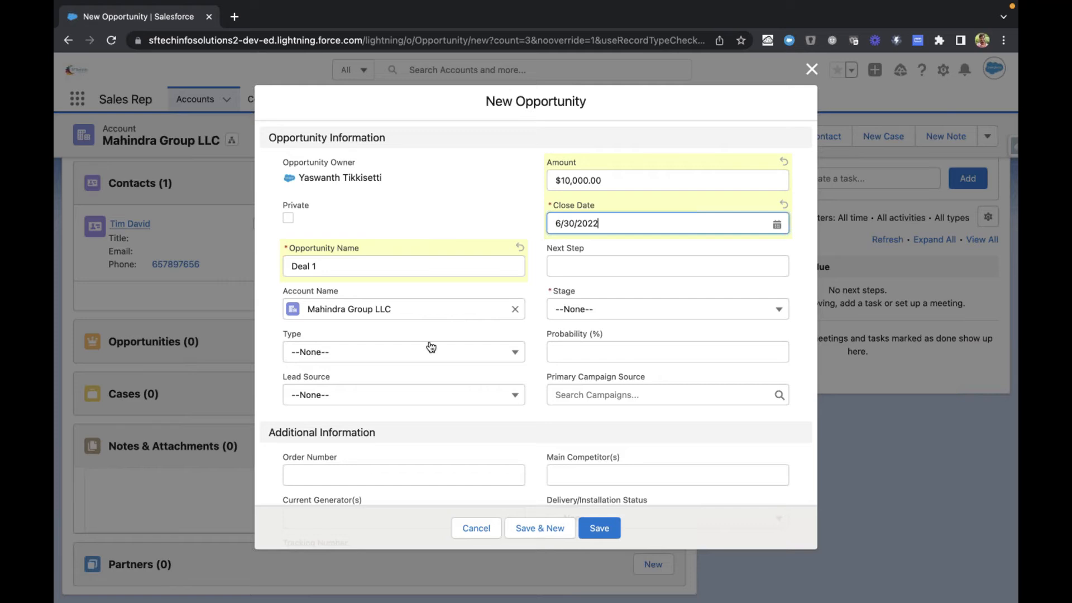
scroll(510, 395, down, 5)
scroll(510, 392, up, 4)
scroll(509, 392, up, 1)
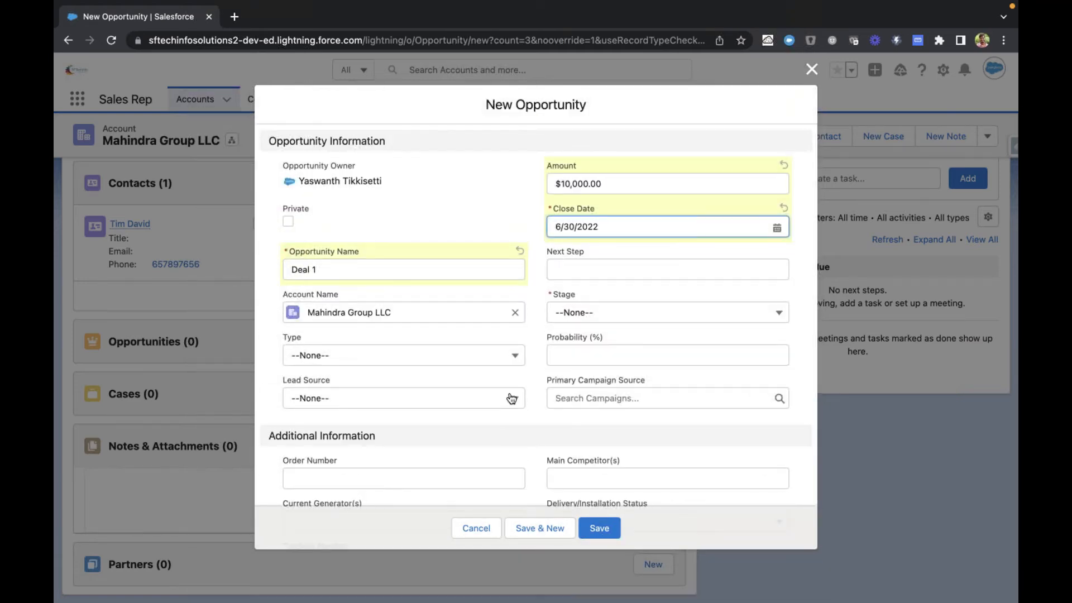
Step: Set the opportunity's stage to Prospecting and look through the other available stages, keeping Prospecting selected
click(608, 310)
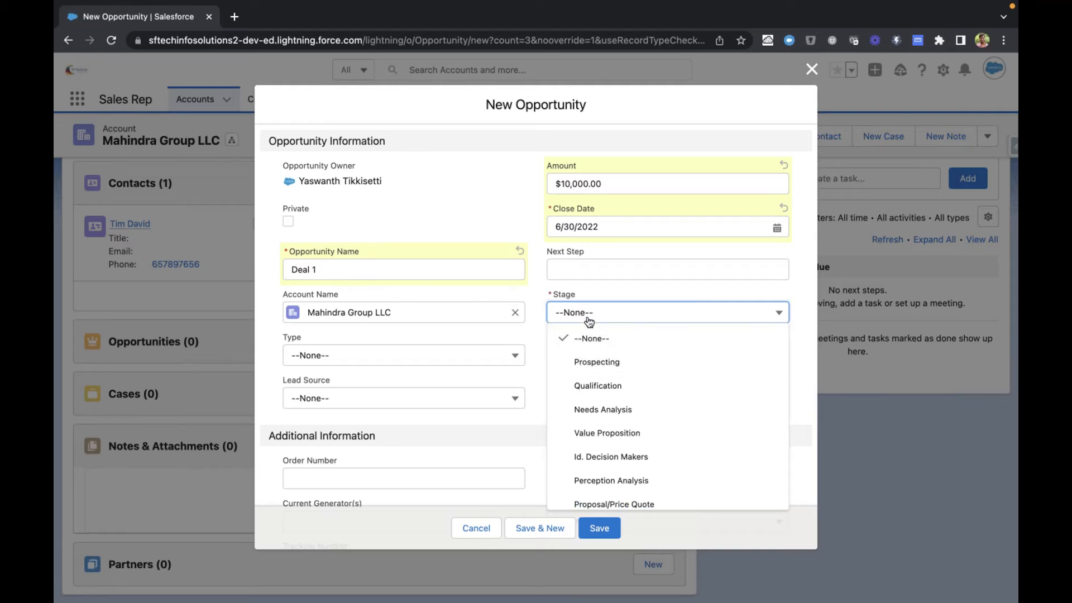
click(593, 364)
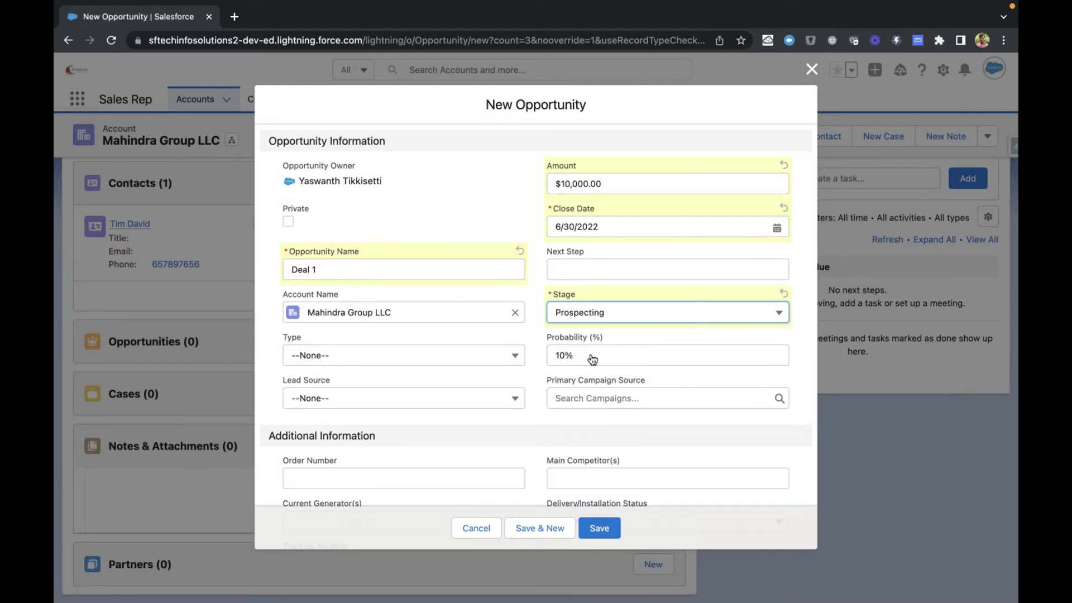
click(580, 309)
scroll(596, 393, down, 2)
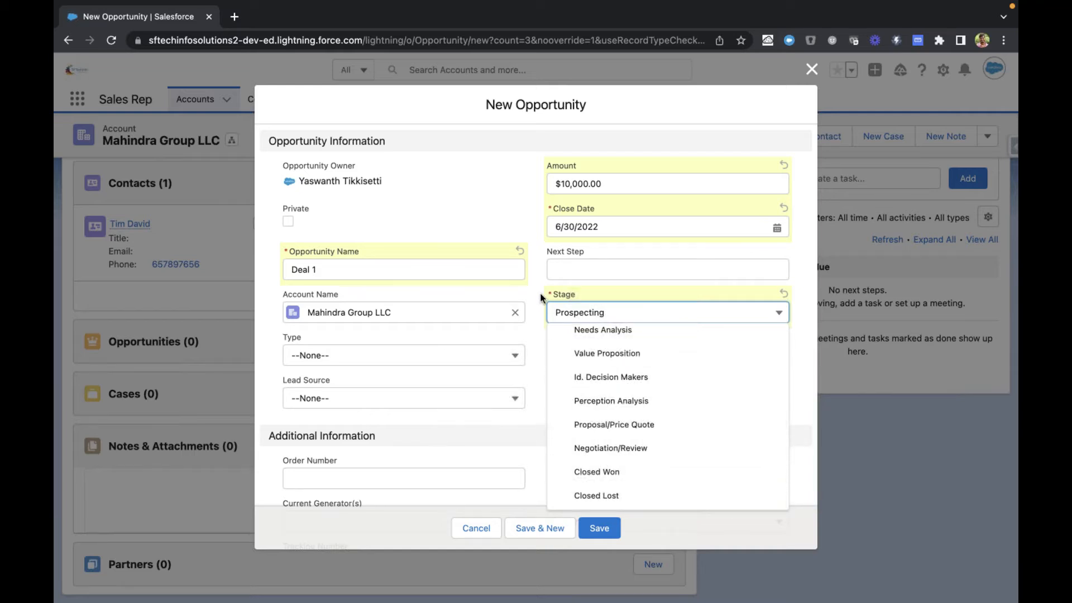
click(571, 318)
click(559, 314)
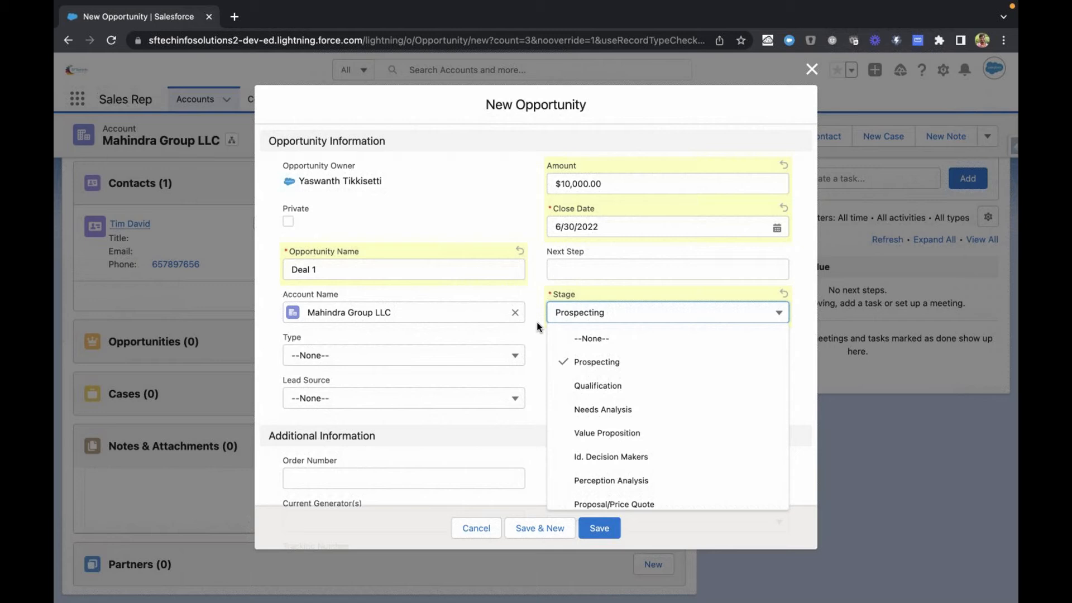
scroll(614, 446, down, 3)
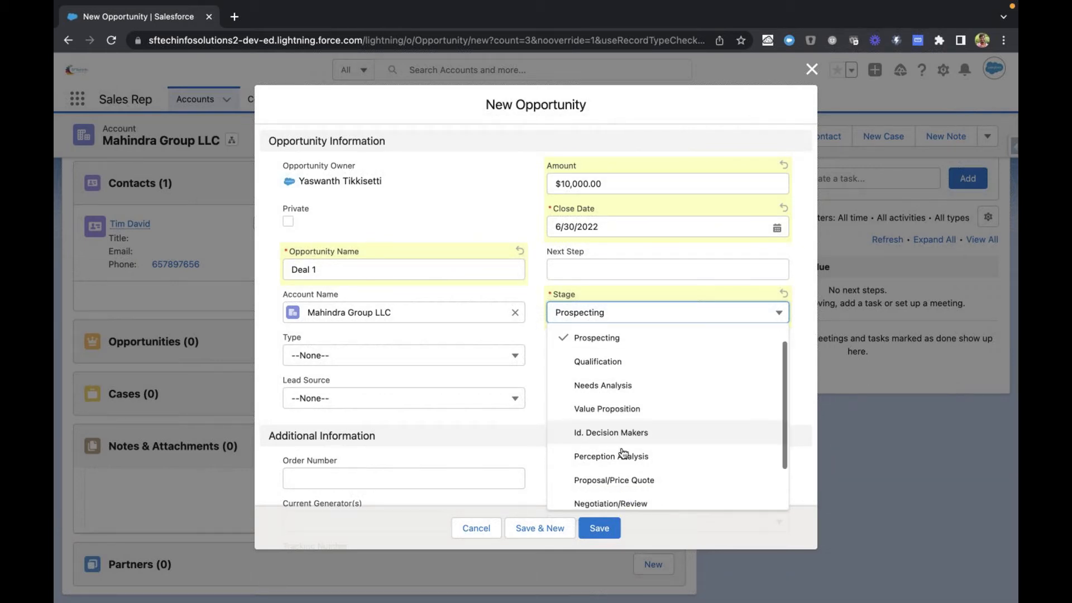
scroll(612, 416, up, 3)
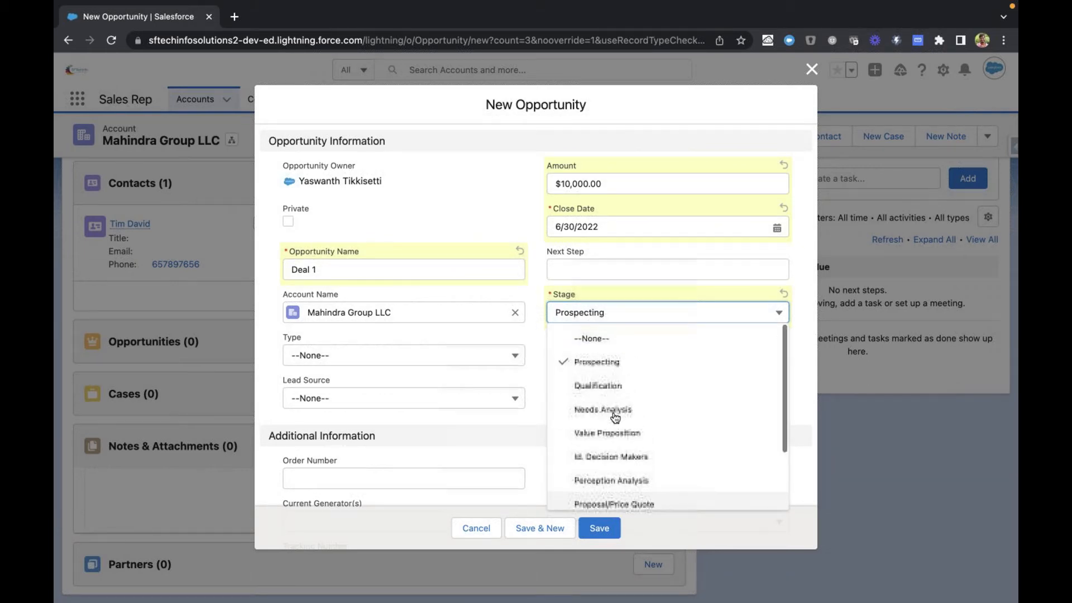
click(601, 371)
Step: Check the remaining opportunity fields, save Deal 1 and return to the account's header details
scroll(541, 353, down, 3)
scroll(547, 380, up, 3)
click(596, 525)
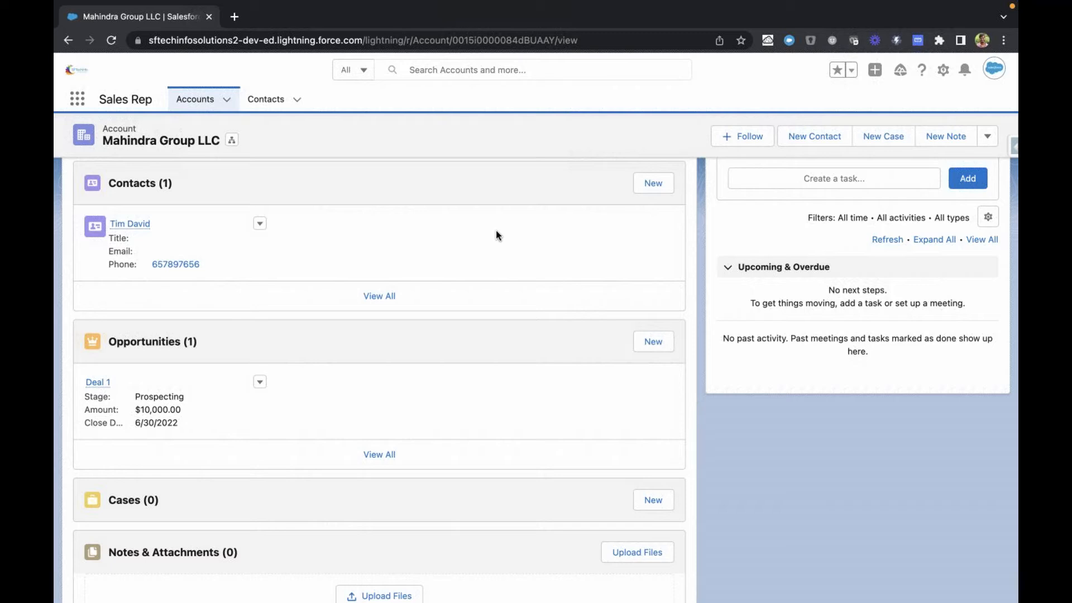
scroll(495, 235, up, 5)
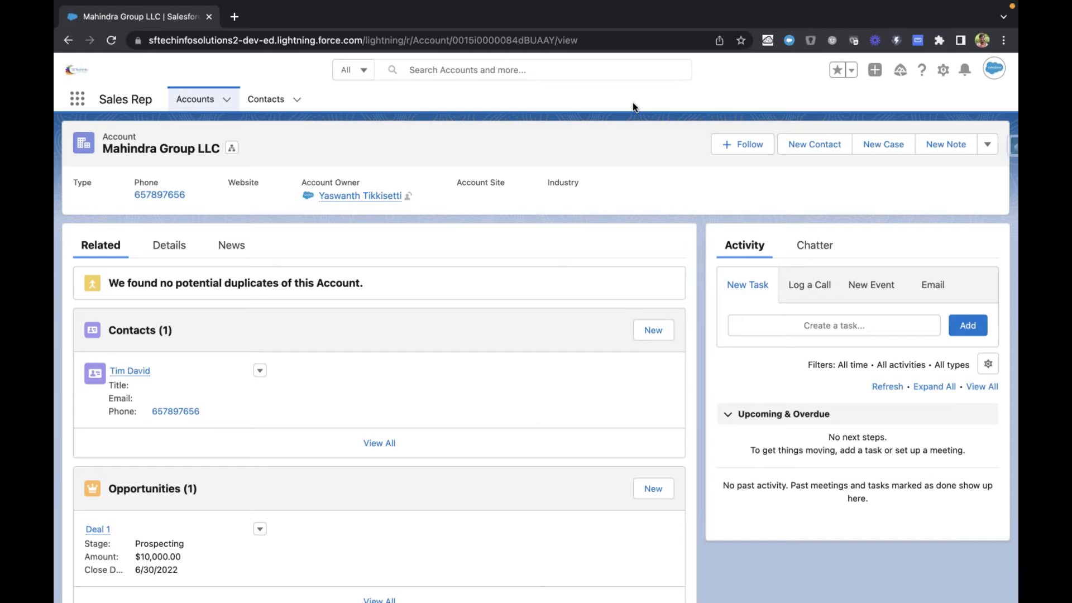
Step: Open the Object Manager in Salesforce Setup and start creating a new custom object
click(943, 71)
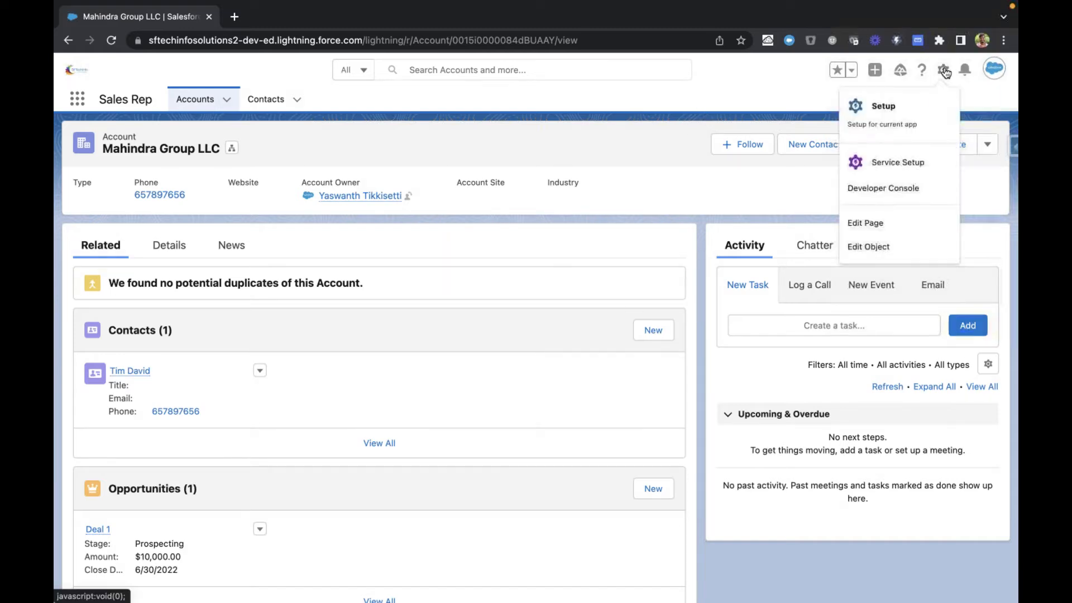
click(883, 110)
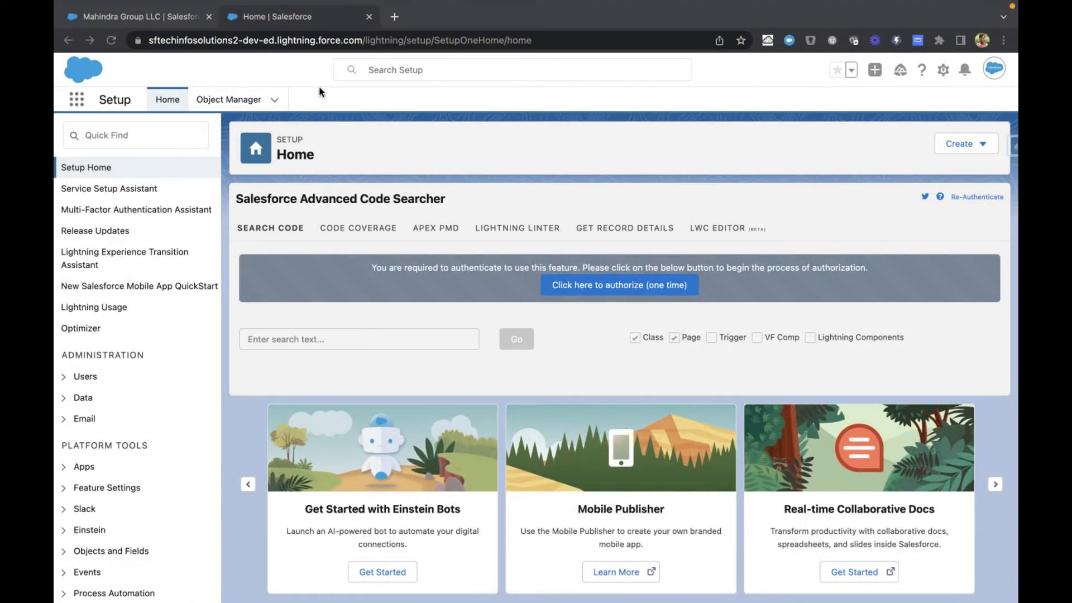
click(292, 69)
click(231, 101)
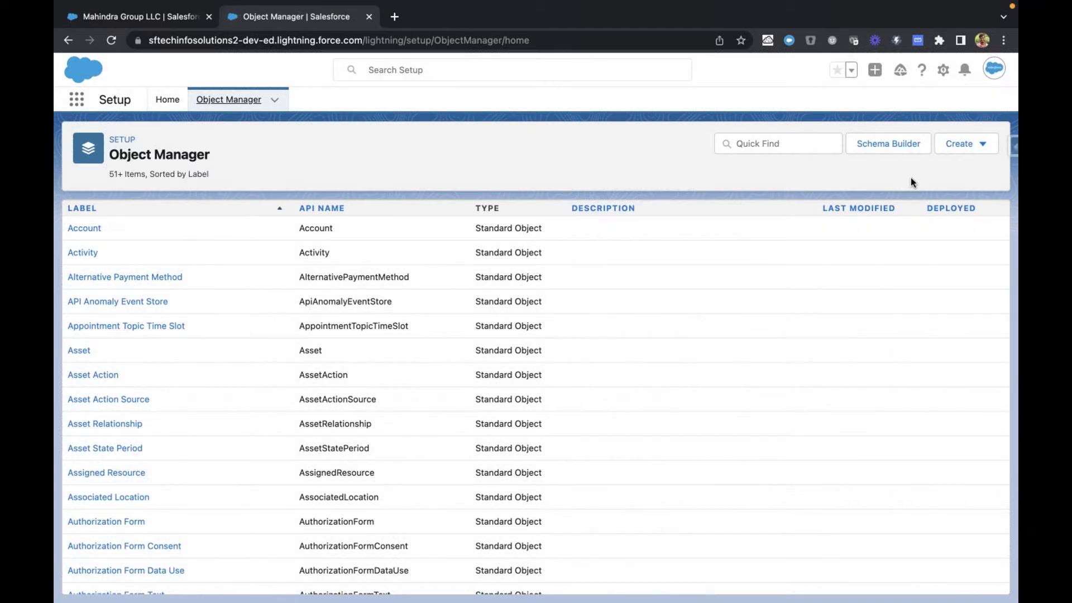
click(967, 148)
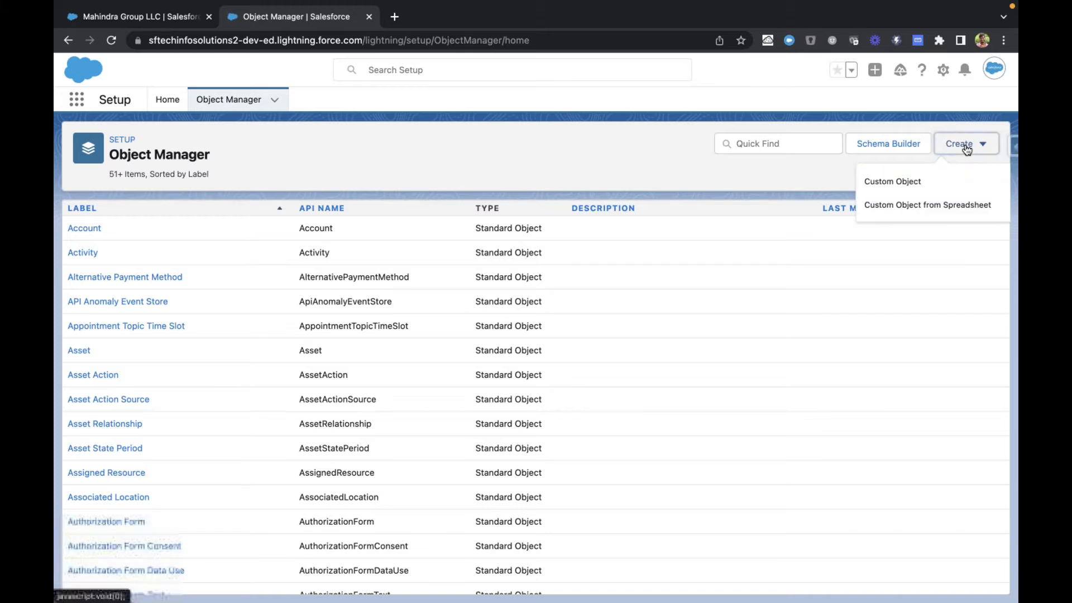
click(915, 189)
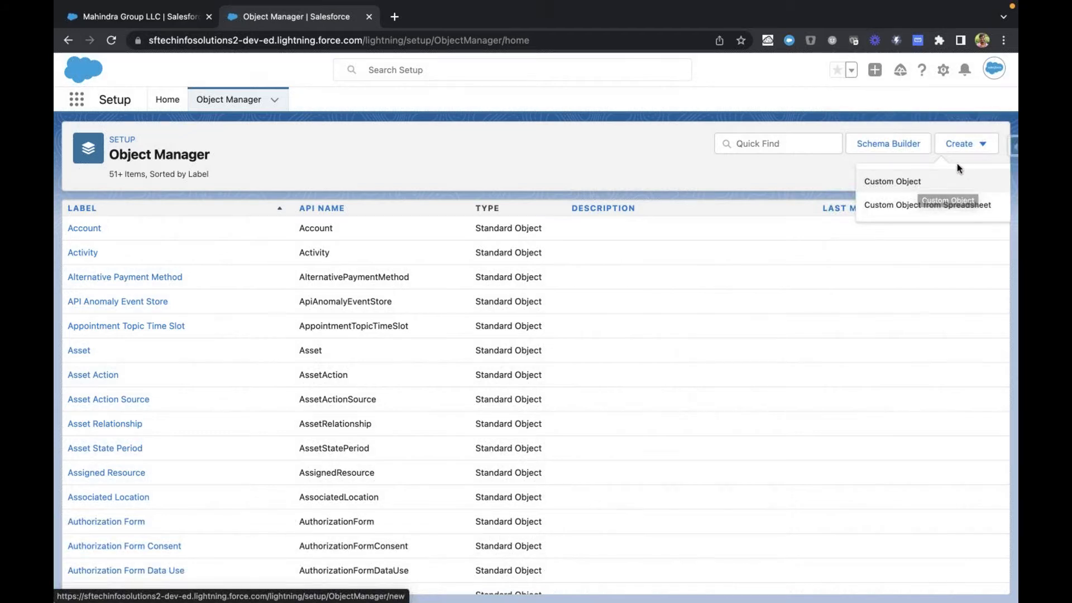
click(921, 188)
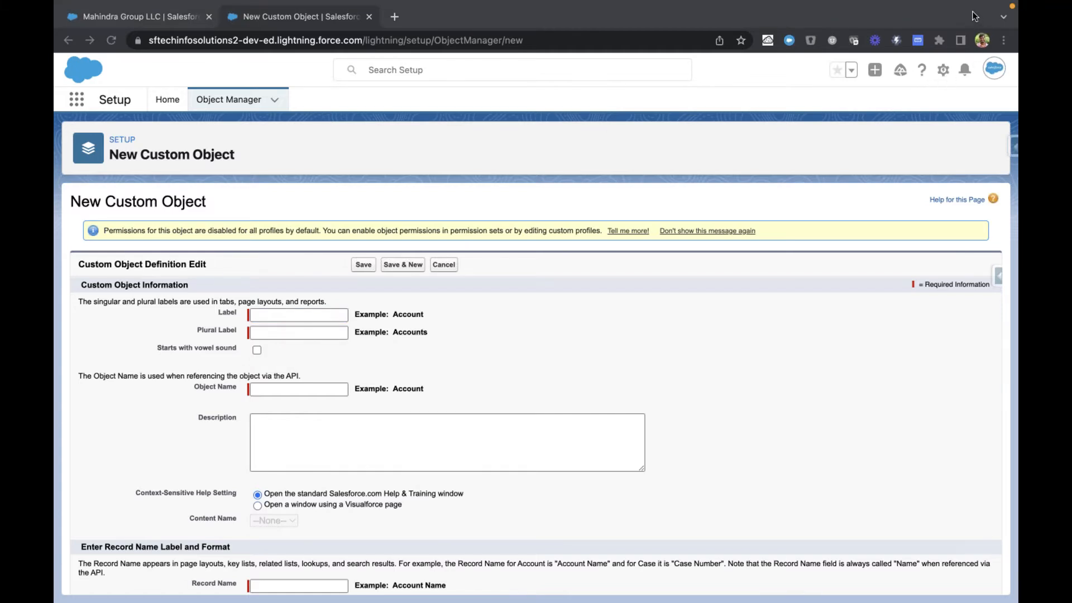
Step: Examine the Label and Object Name fields of the custom object form and compare them with the Mahindra Group LLC account page
click(516, 210)
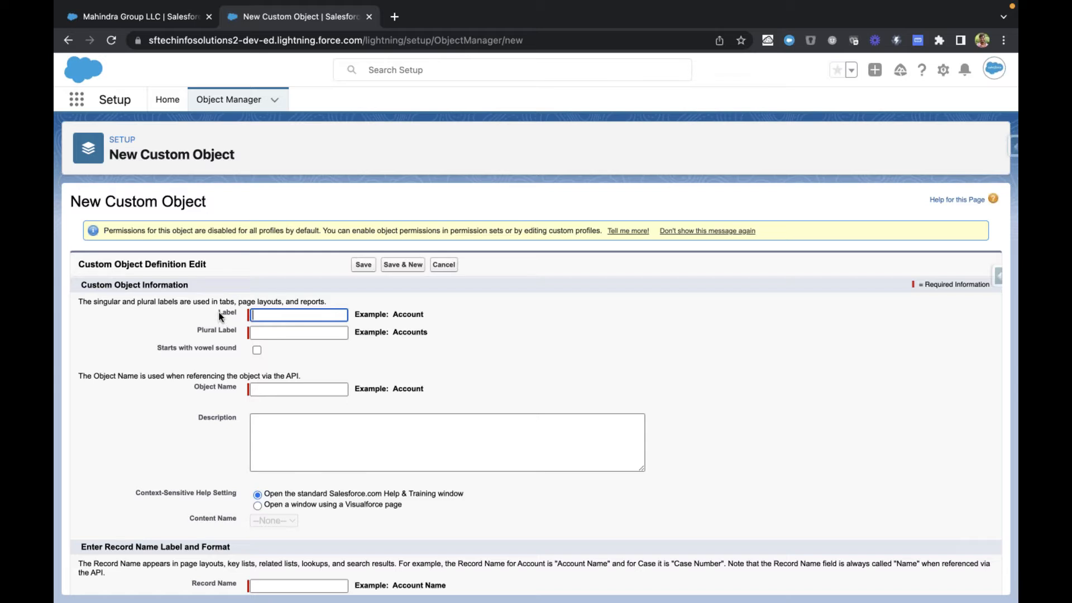
drag(193, 384, 234, 391)
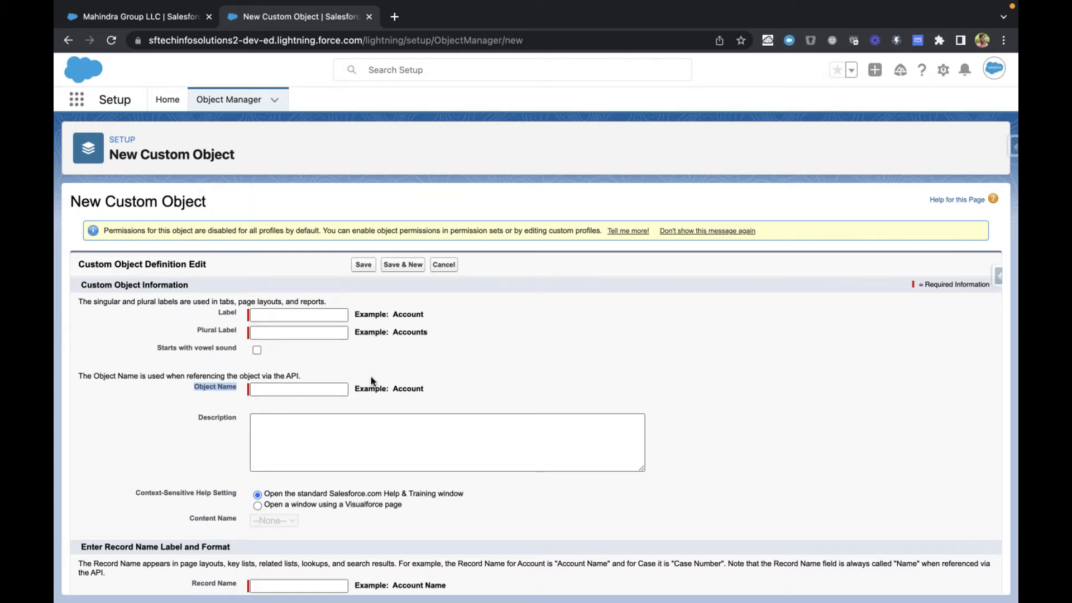
drag(235, 385, 363, 389)
click(446, 386)
click(97, 19)
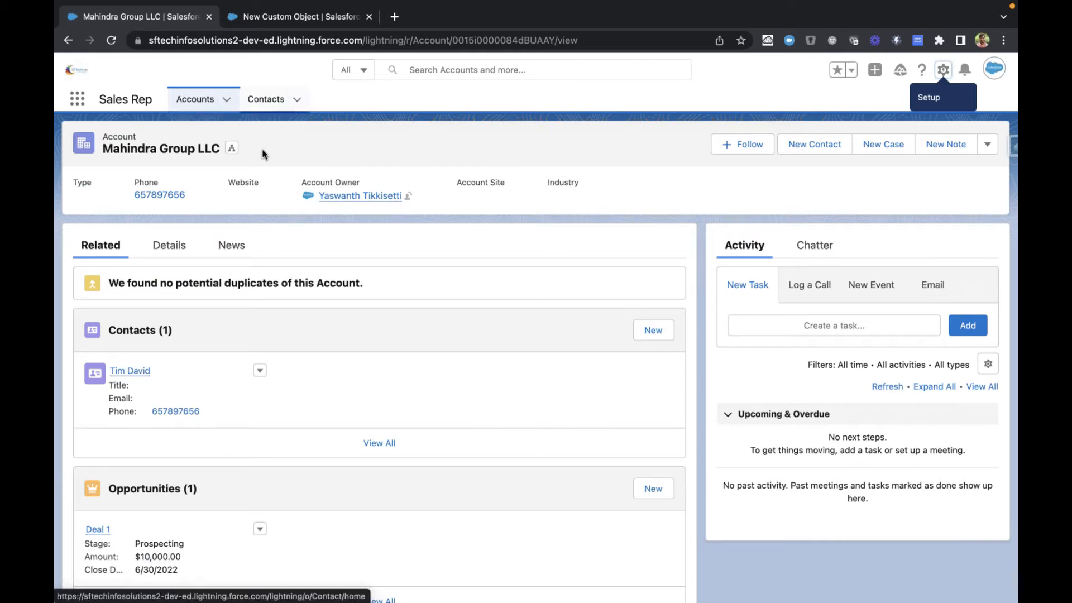
click(297, 18)
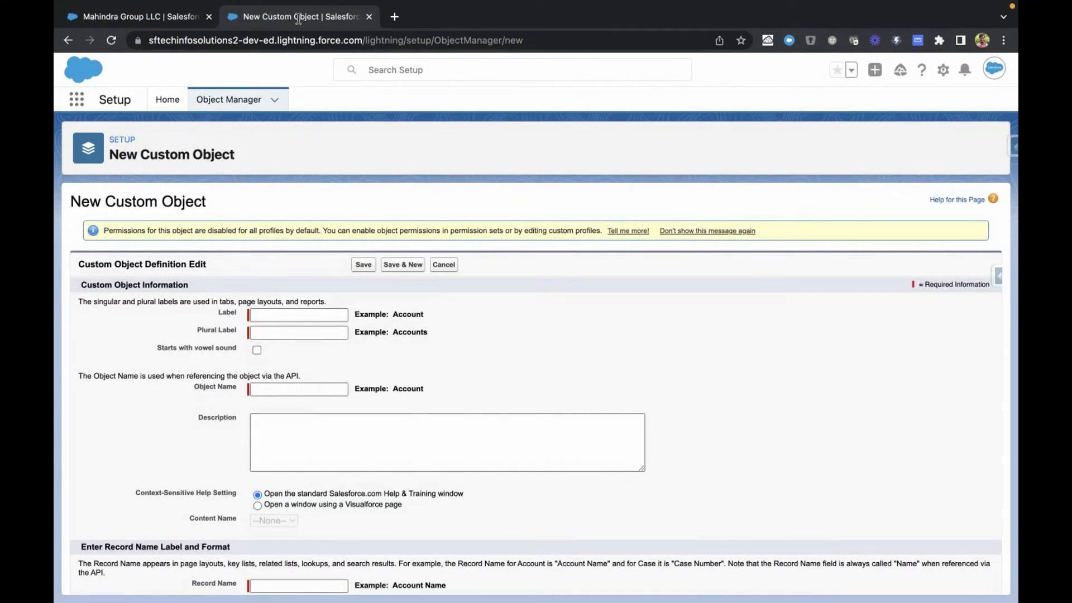
Step: Enter "Institue" as the custom object's label and let the Object Name fill in from it
click(312, 315)
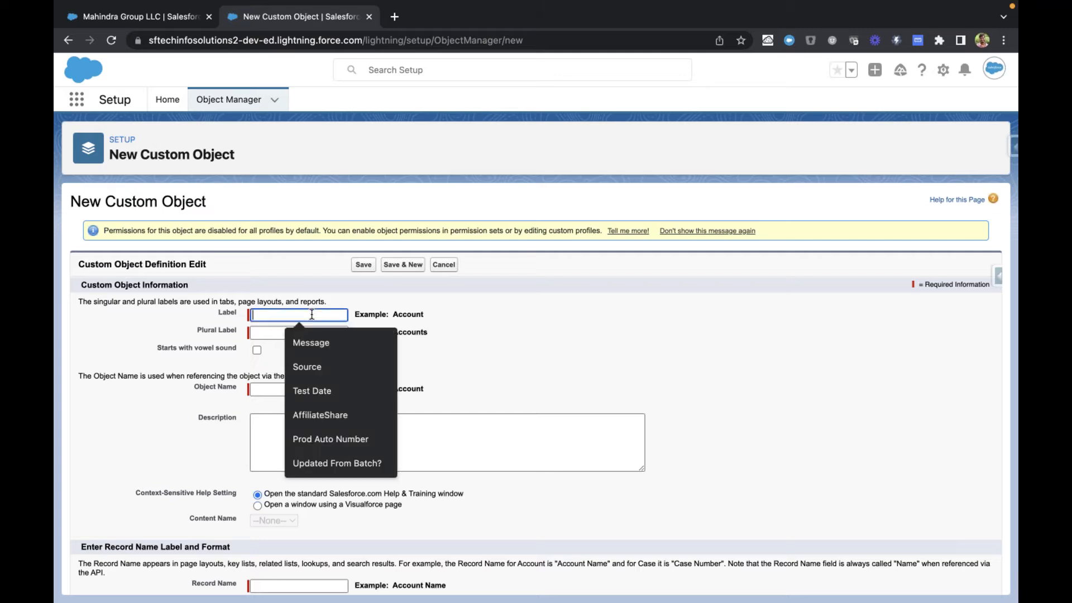
text(Int)
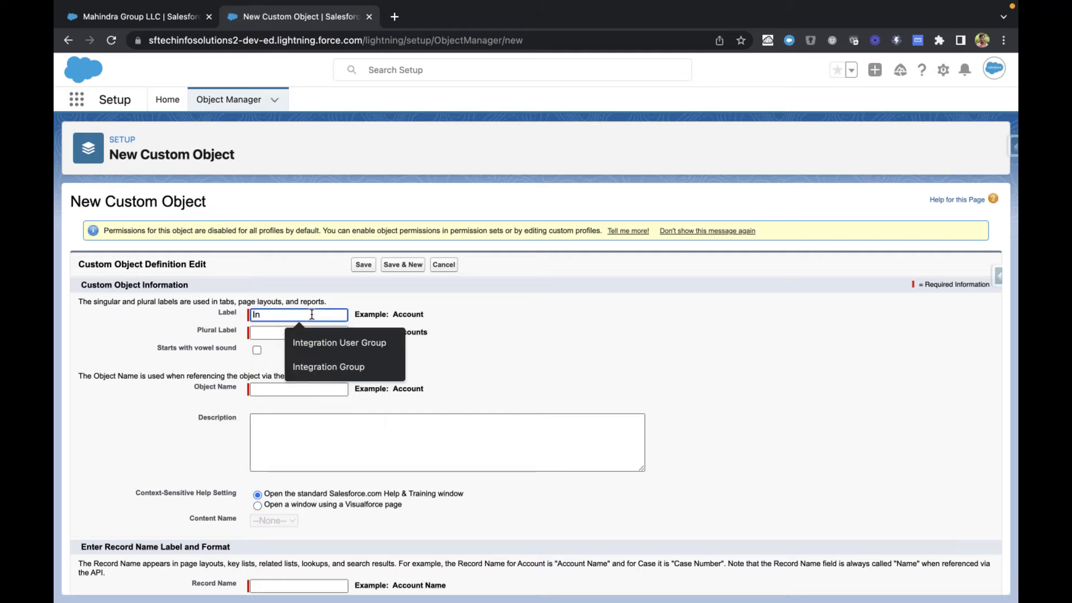
key(BackSpace)
key(BackSpace)
text(ns)
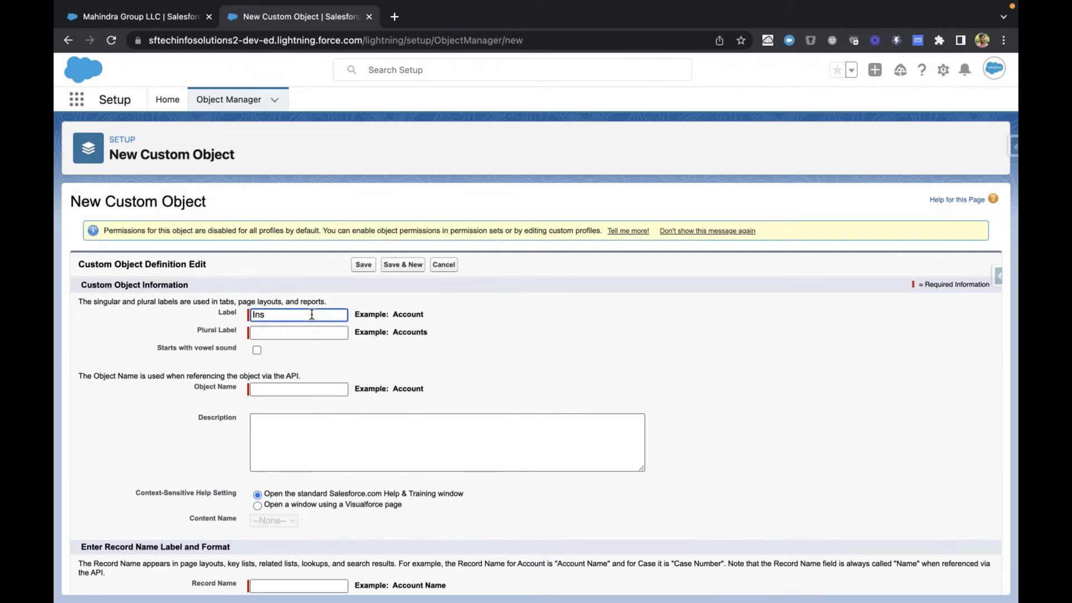
text(titue)
click(319, 292)
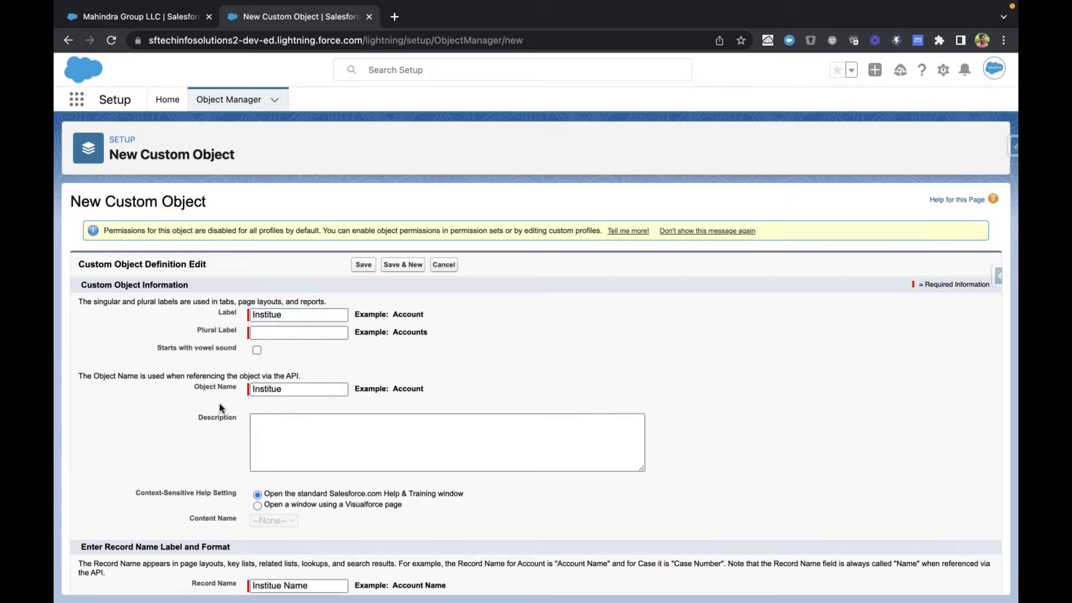
Step: Clear the Object Name, correct the label's spelling to Institute and let the Object Name regenerate
drag(195, 386, 264, 386)
click(307, 394)
key(super+BackSpace)
click(276, 314)
text(t)
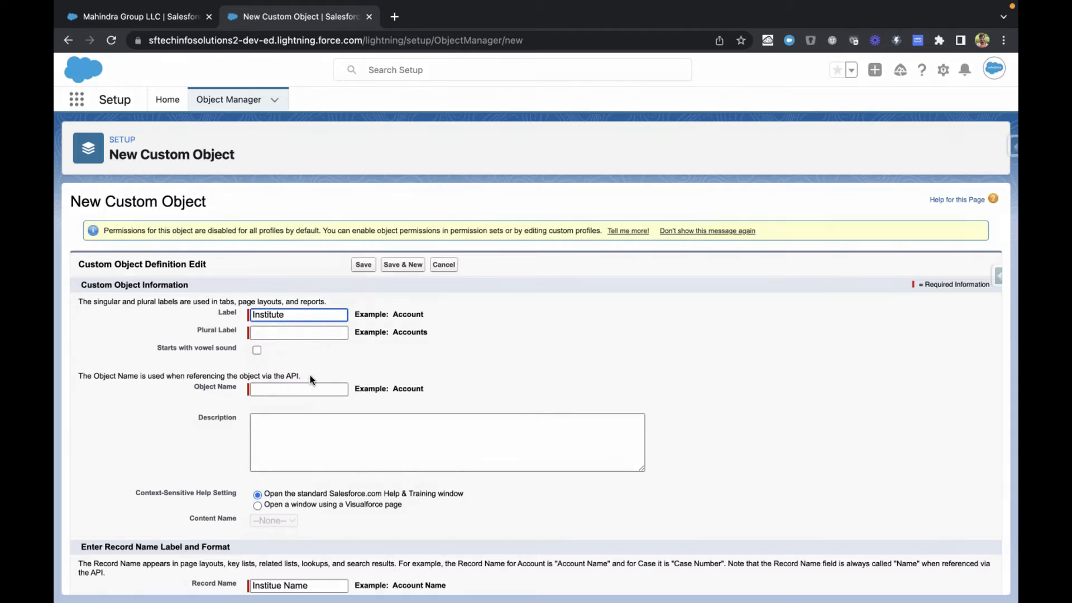
key(Tab)
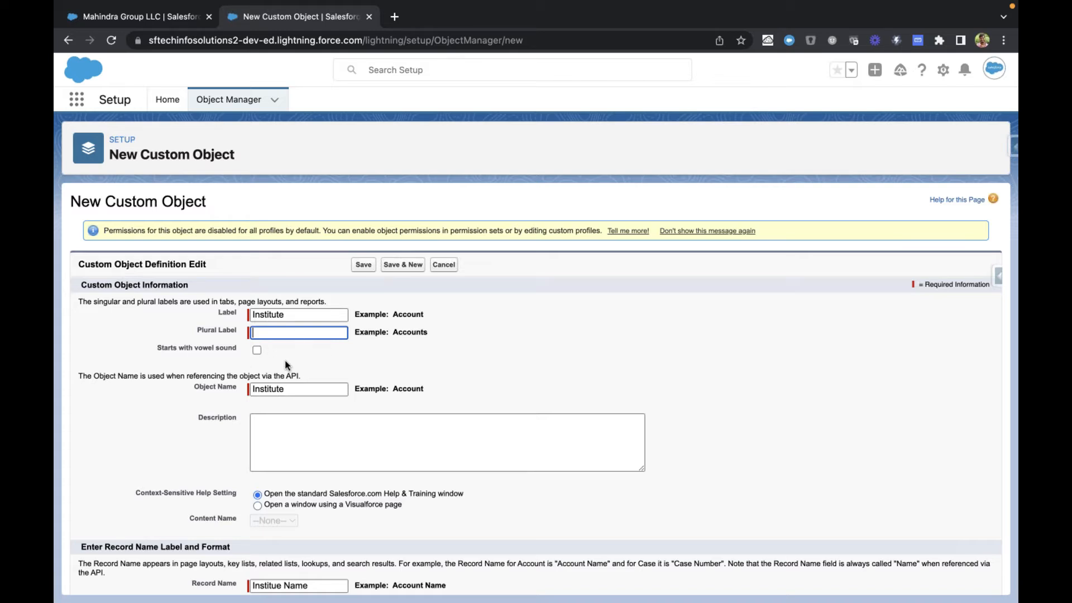
Step: View the Accounts list in the Sales Rep app as a plural label example and return to the custom object form
click(151, 16)
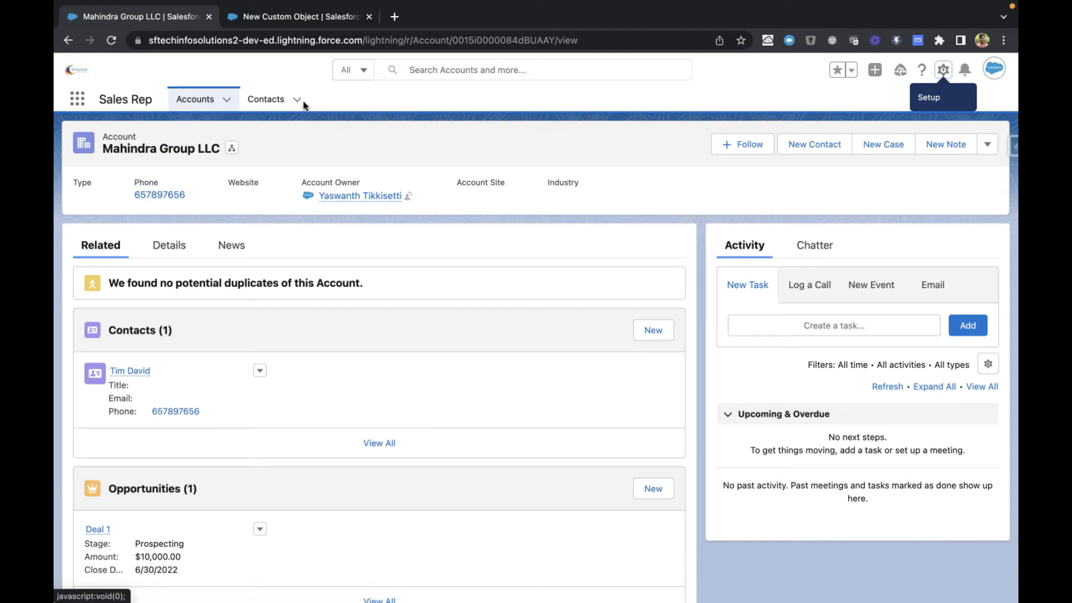
click(195, 101)
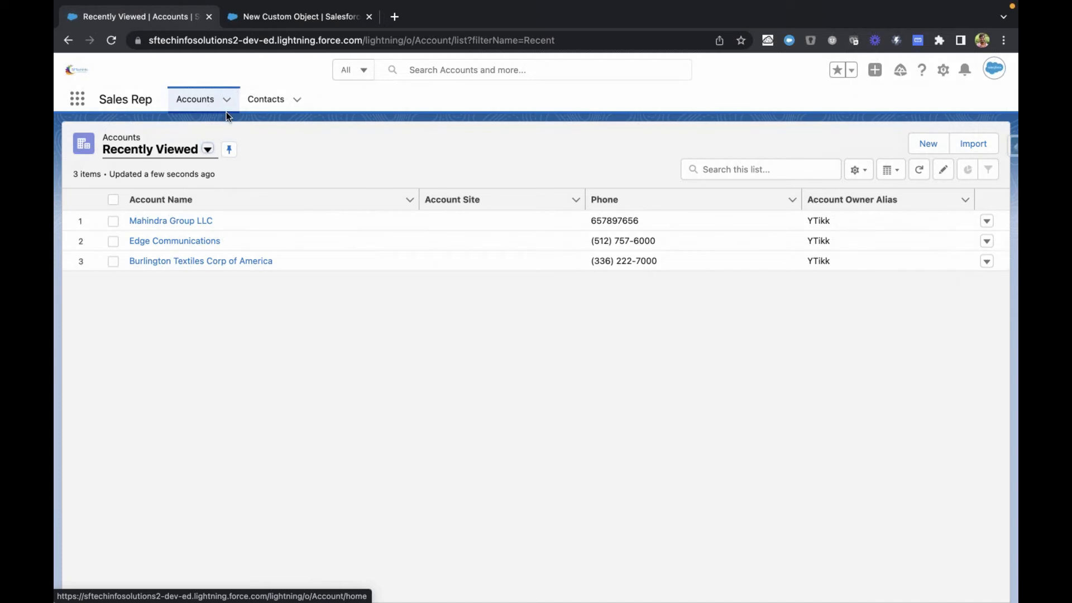
click(267, 19)
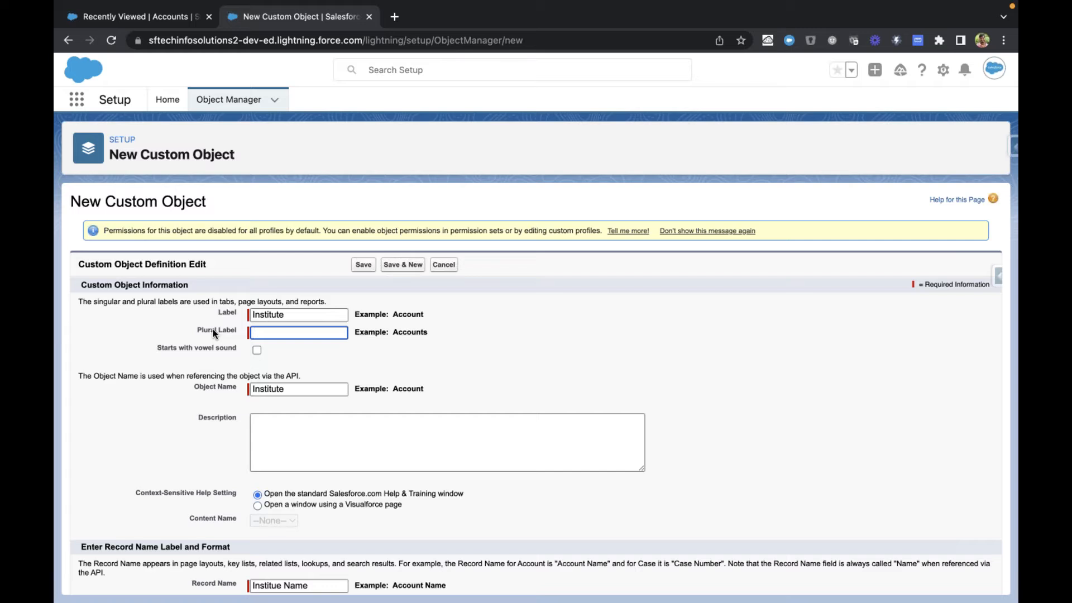
Step: Set the custom object's plural label to Institutes
click(258, 332)
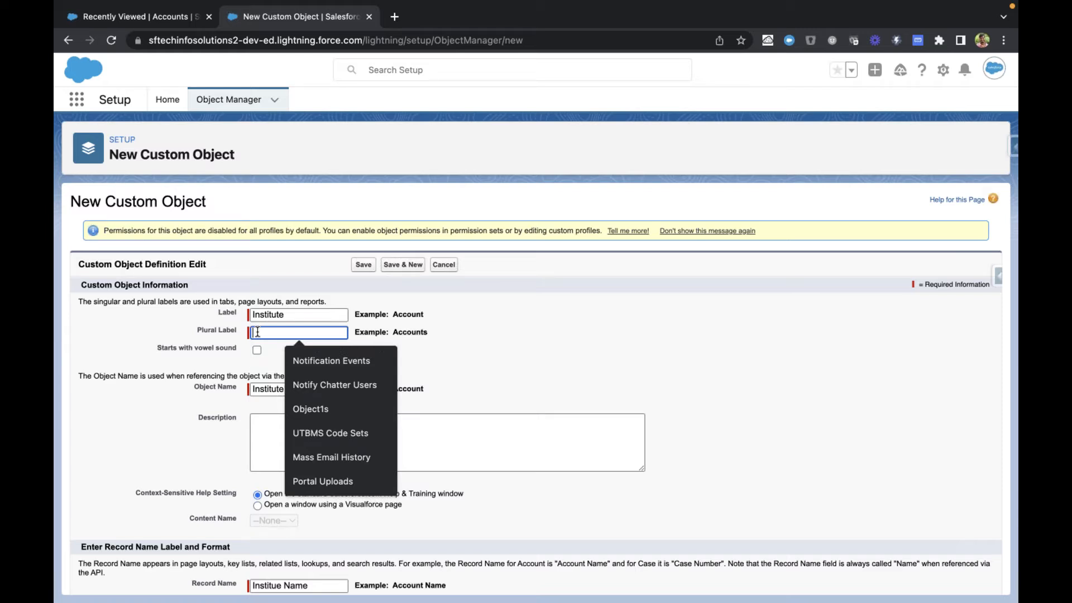
text(I)
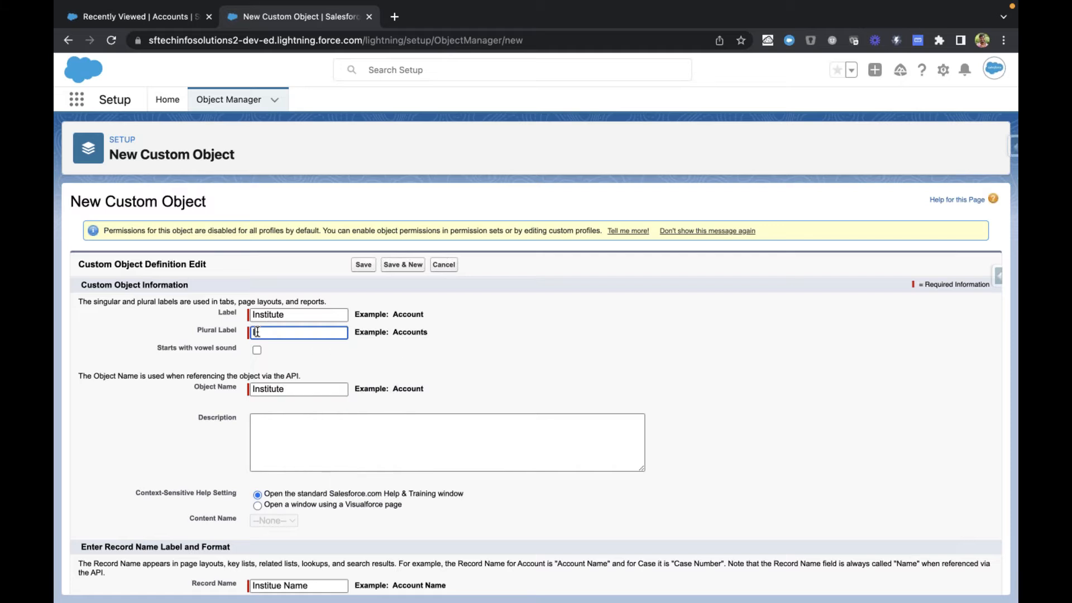
text(nstitutes)
click(179, 331)
Step: Examine the Object Name field and the "Starts with vowel sound" option of the custom object form
scroll(180, 331, down, 3)
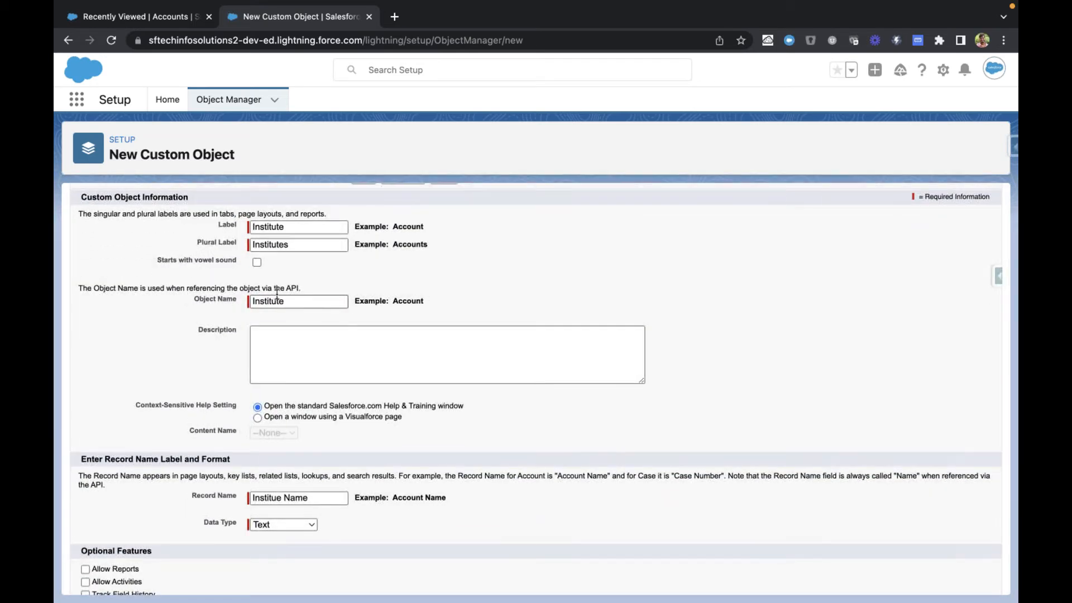
triple_click(198, 295)
drag(157, 261, 237, 257)
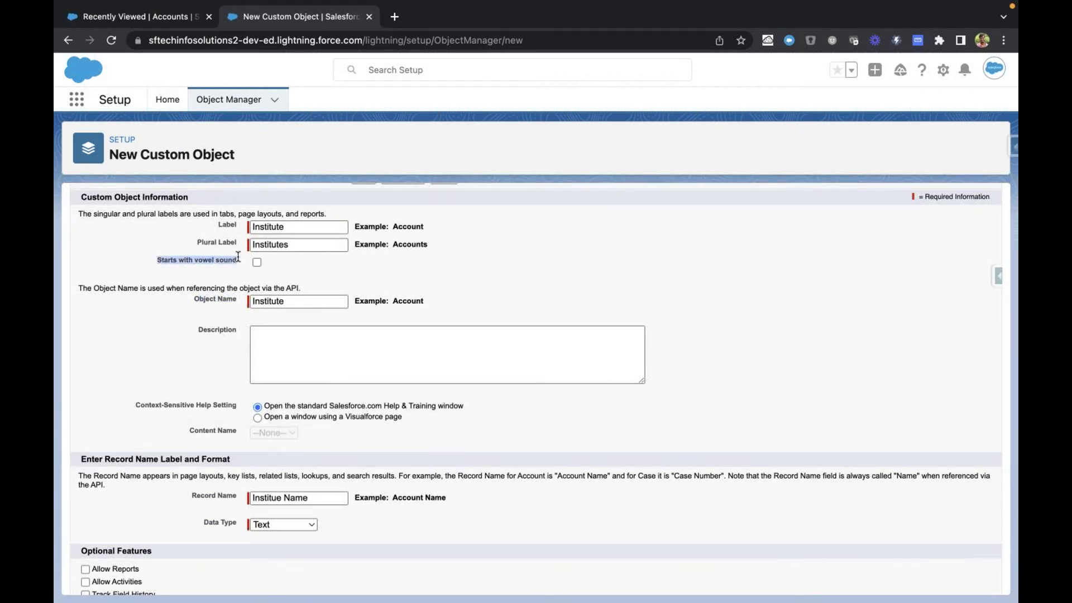
click(200, 272)
drag(156, 262, 237, 259)
drag(214, 261, 201, 261)
triple_click(201, 260)
click(196, 261)
scroll(164, 259, down, 1)
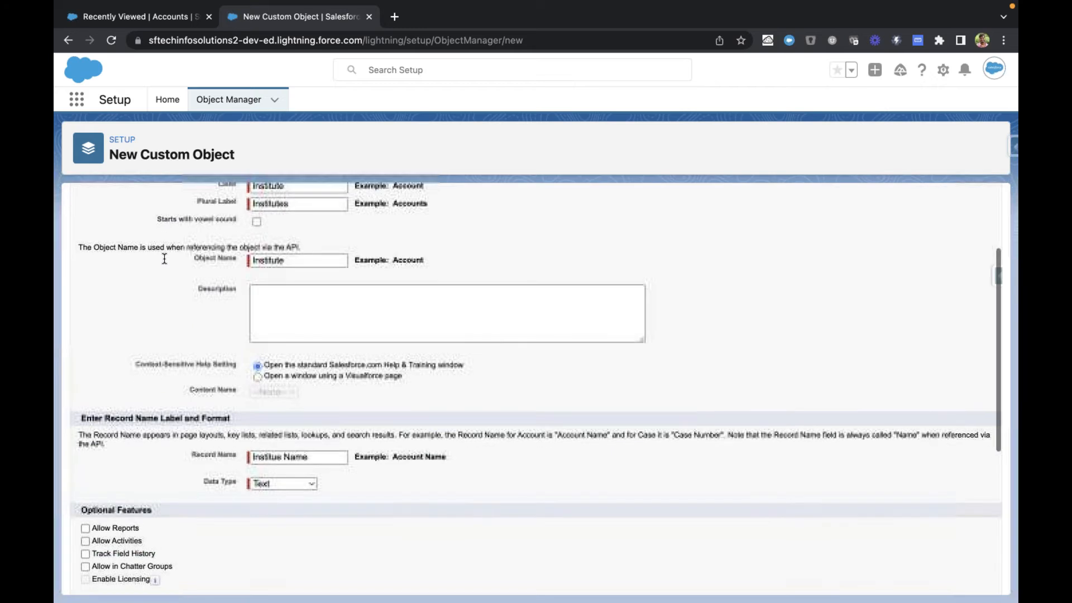
Step: Enter the object description "This object will contains all institute information"
click(324, 323)
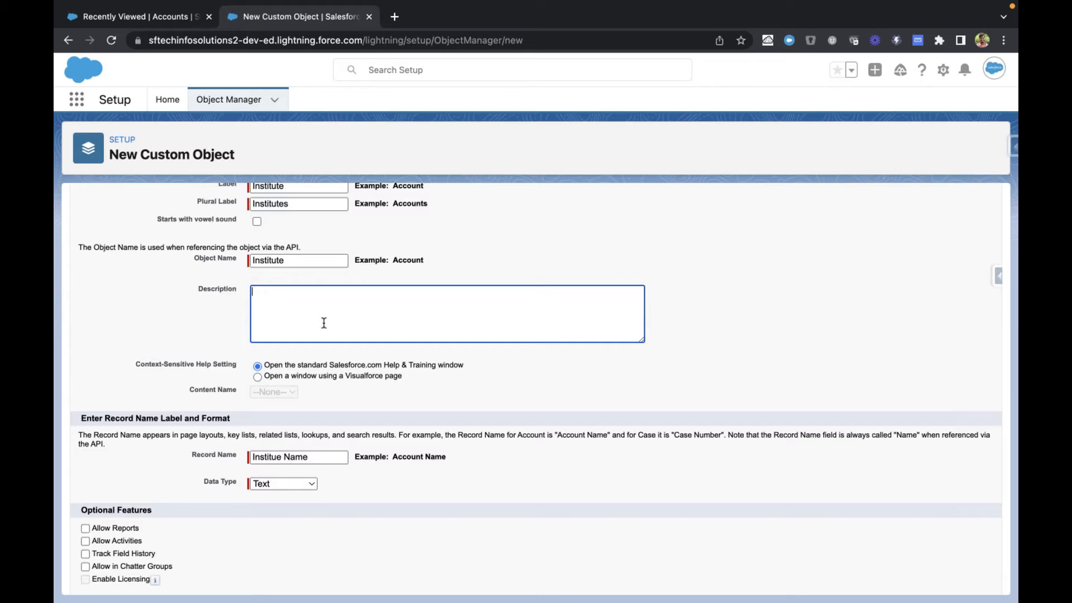
scroll(324, 323, up, 1)
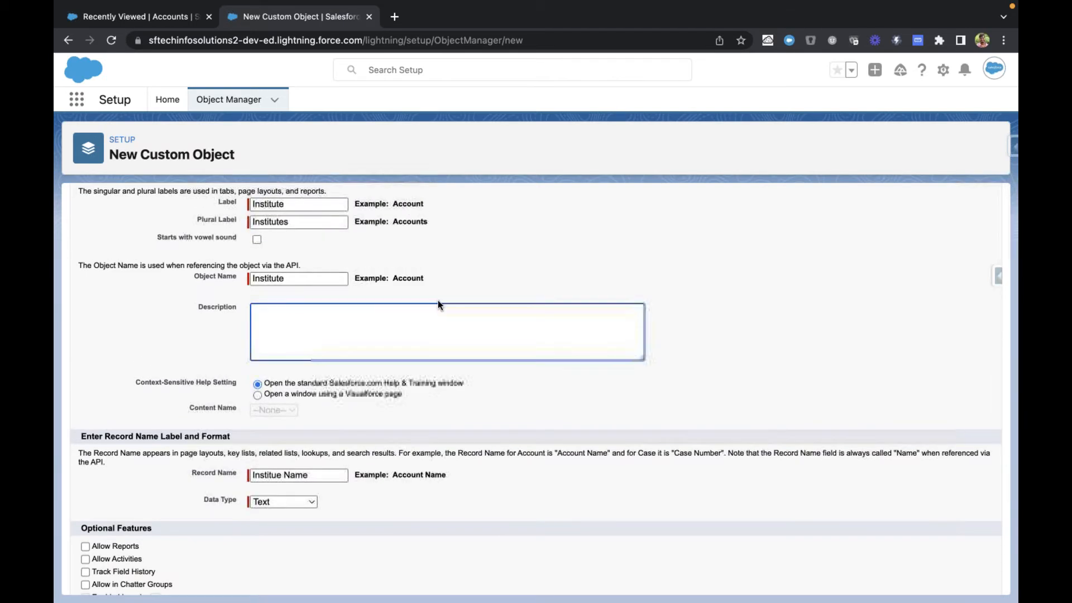
click(210, 275)
click(344, 345)
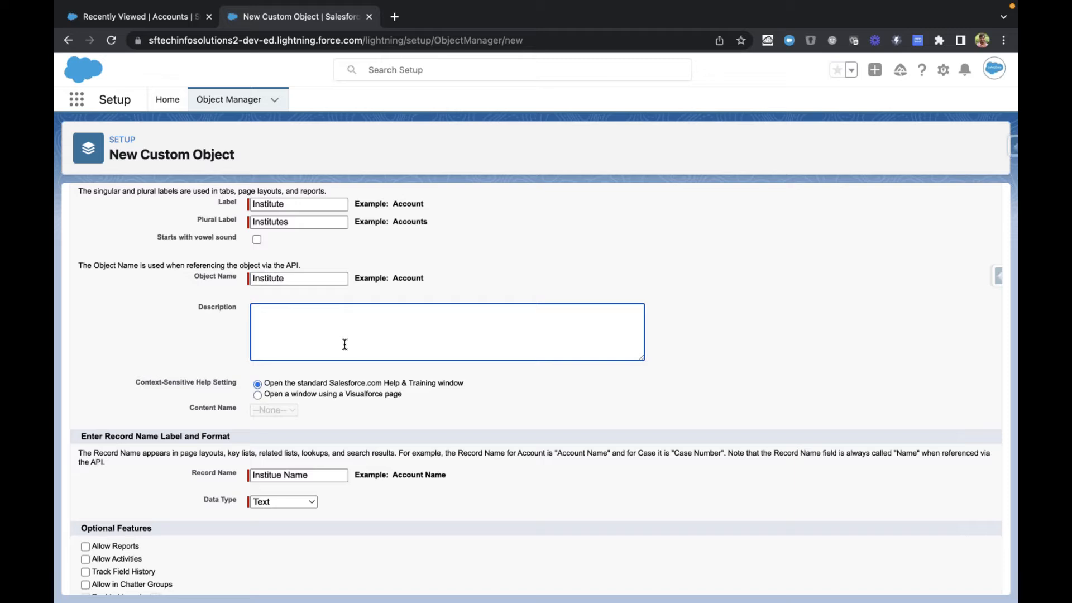
text(This object will contains all the)
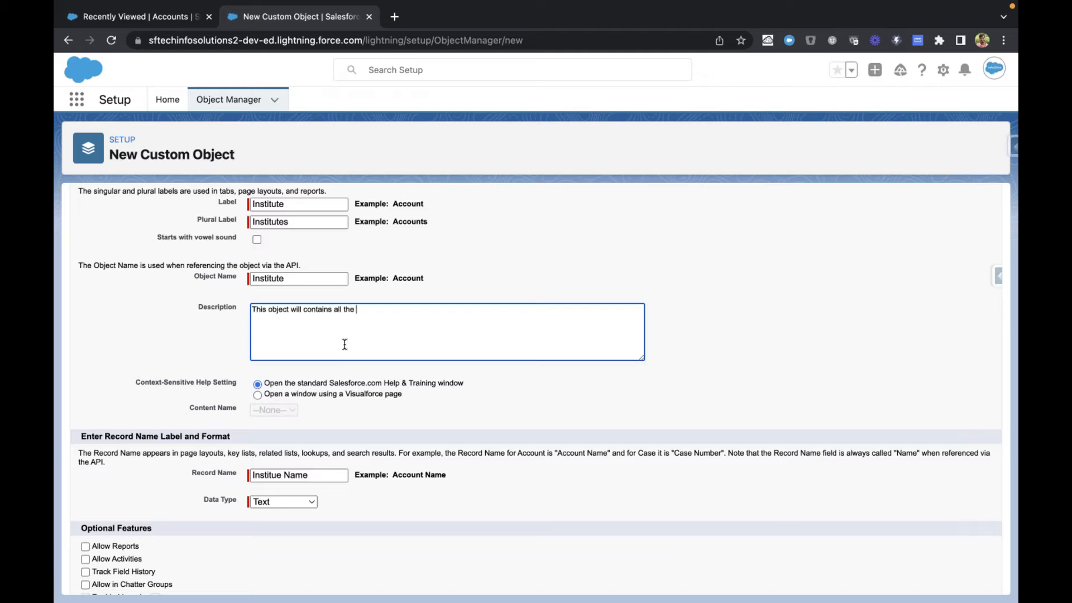
text( ins)
key(BackSpace)
key(BackSpace)
key(BackSpace)
key(BackSpace)
key(BackSpace)
text(institute infirma)
key(BackSpace)
key(BackSpace)
key(BackSpace)
text(ormation)
Step: Try the Visualforce page option for context-sensitive help and restore the standard Salesforce.com Help & Training window
scroll(84, 377, down, 2)
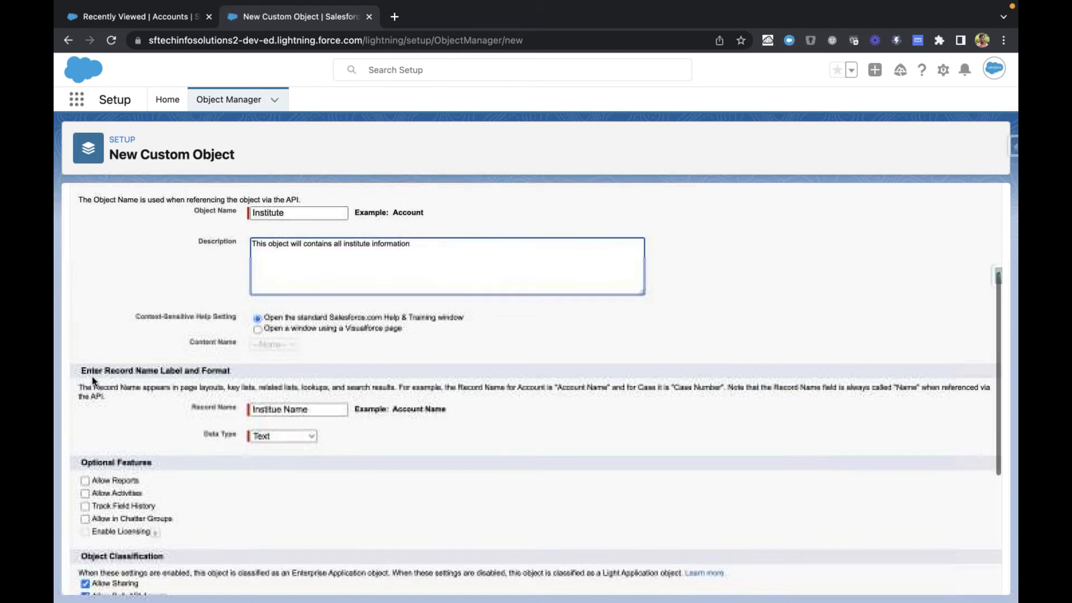
click(152, 323)
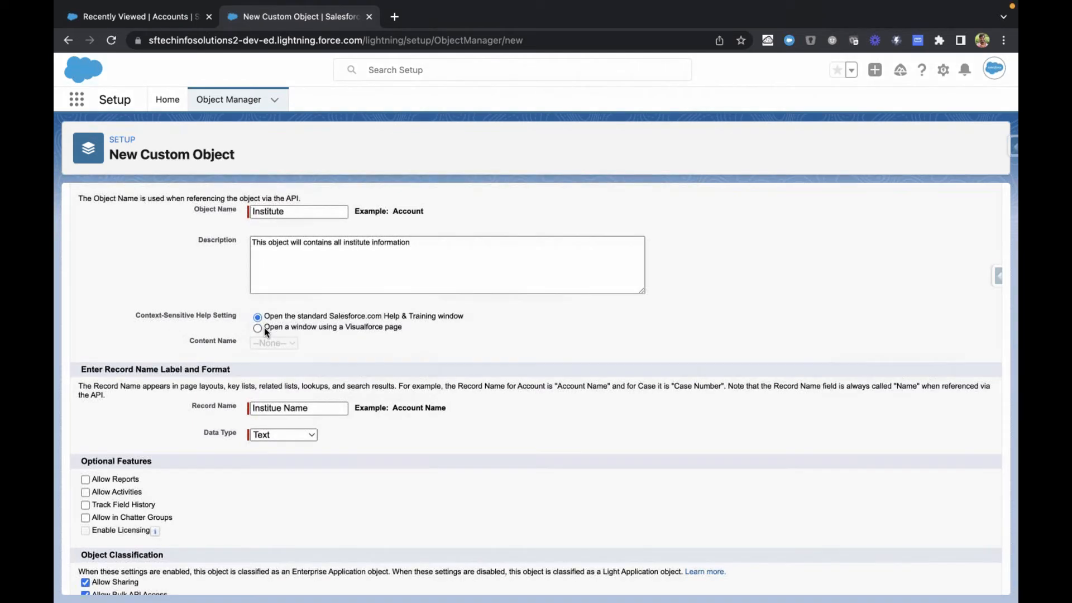
click(291, 328)
click(270, 346)
click(317, 331)
click(296, 314)
click(297, 317)
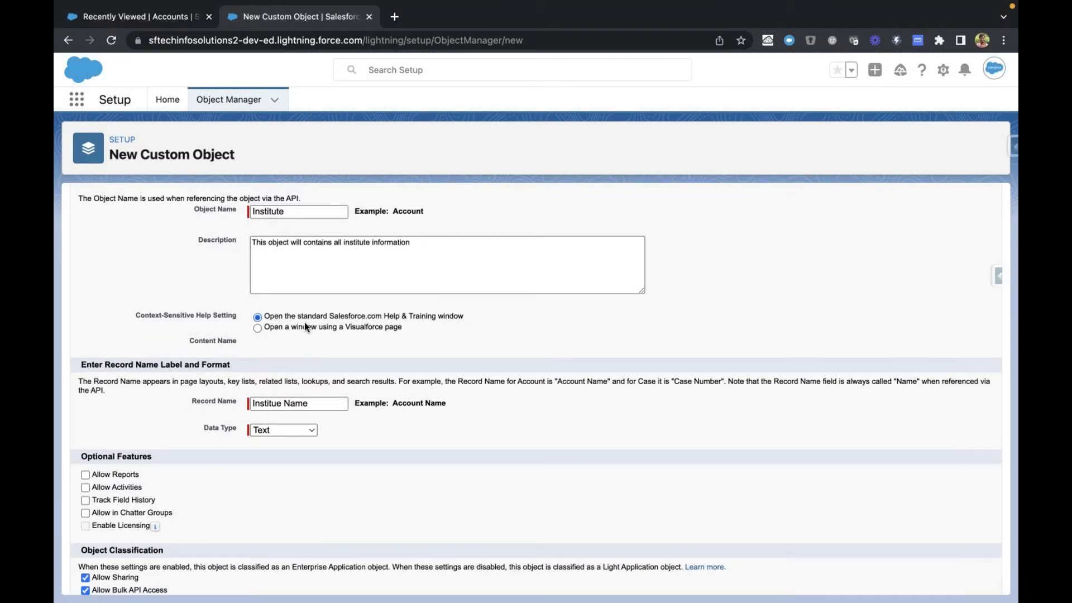
Step: Review the completed custom object details and examine the Record Name field with its Account Name example
scroll(305, 325, down, 3)
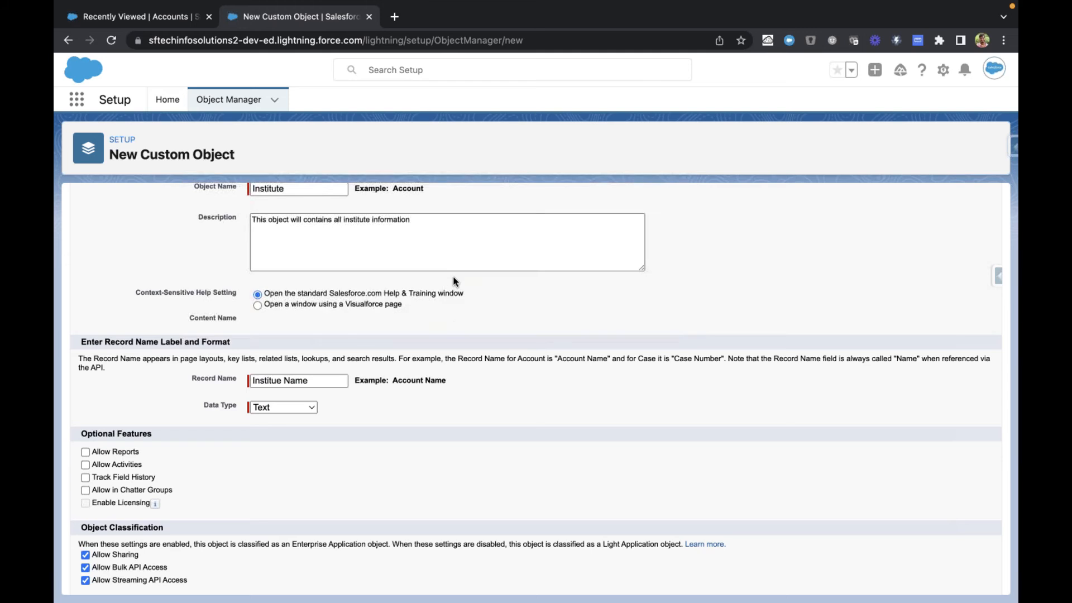
scroll(453, 276, up, 10)
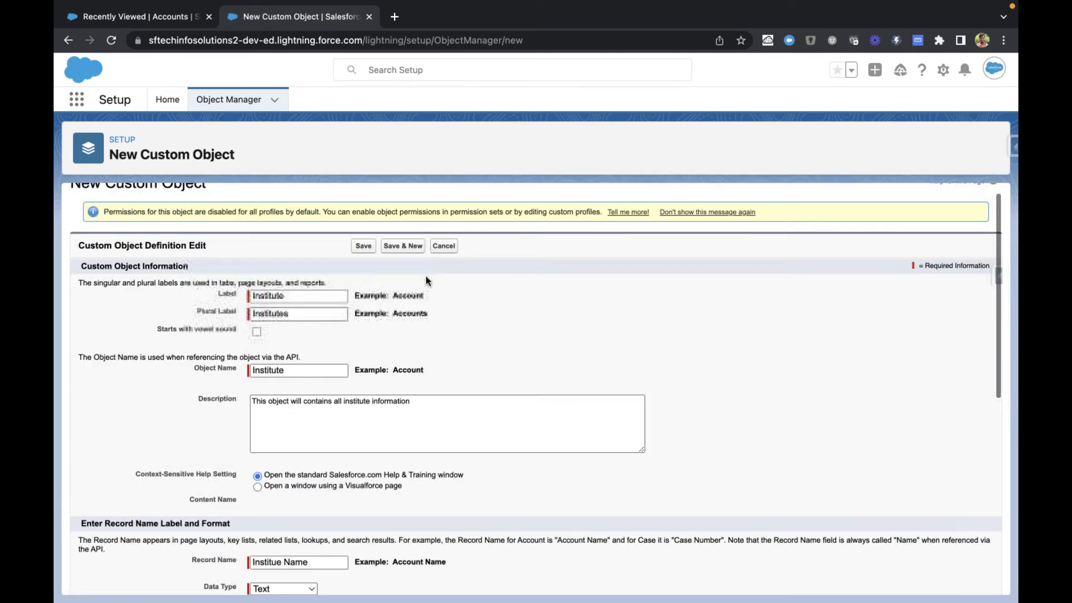
scroll(197, 348, down, 1)
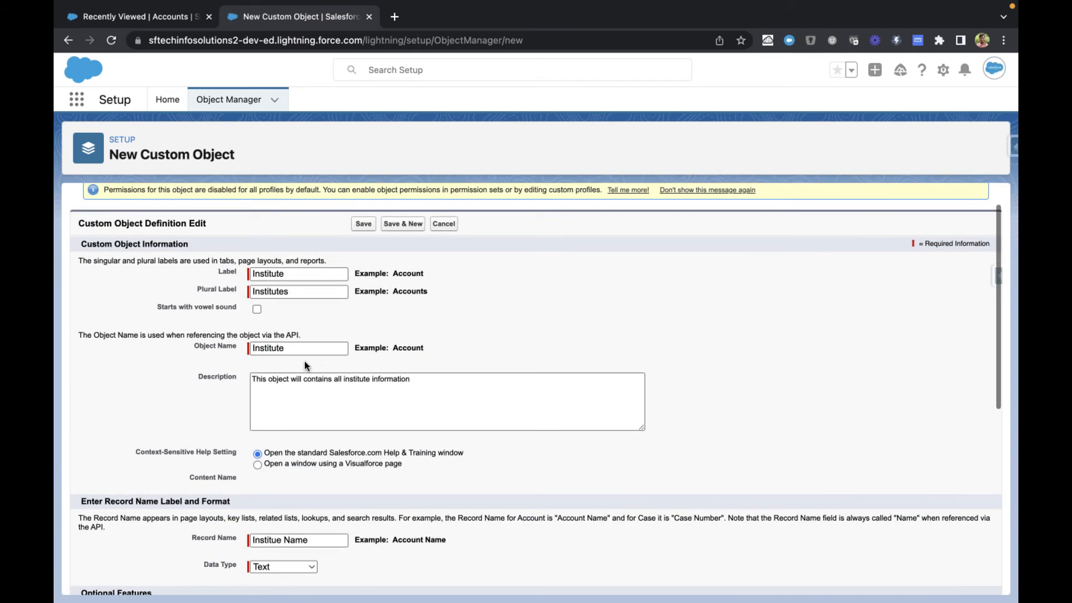
scroll(441, 438, down, 3)
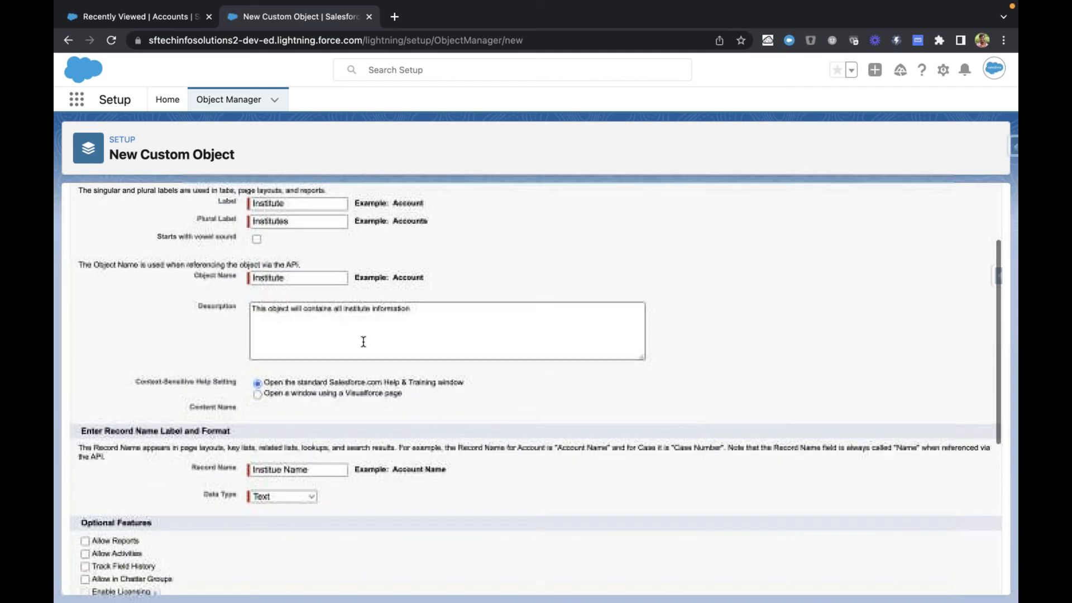
scroll(441, 439, down, 3)
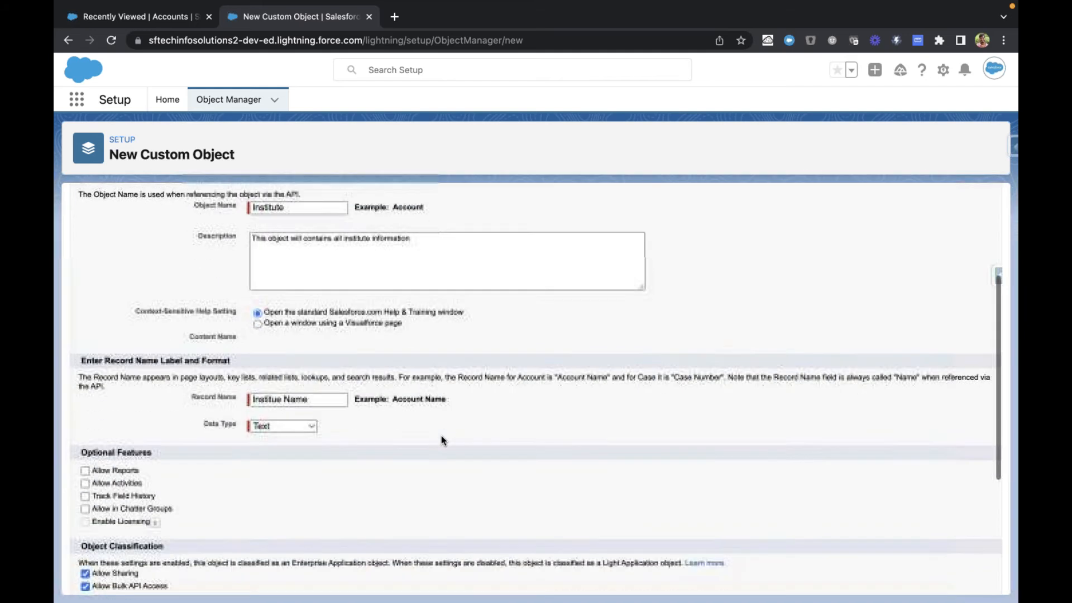
click(313, 401)
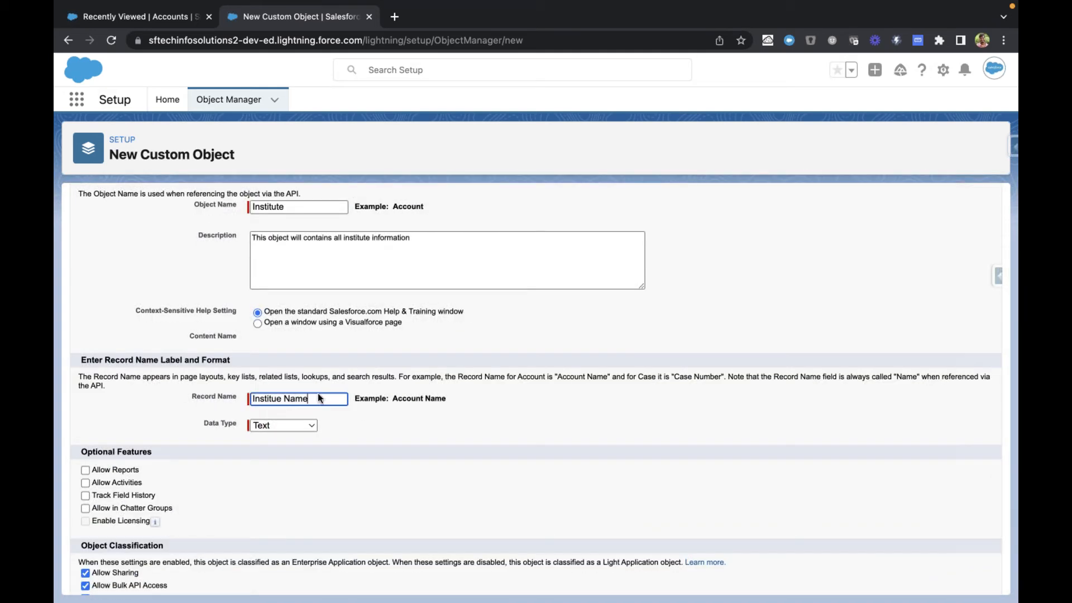
click(445, 336)
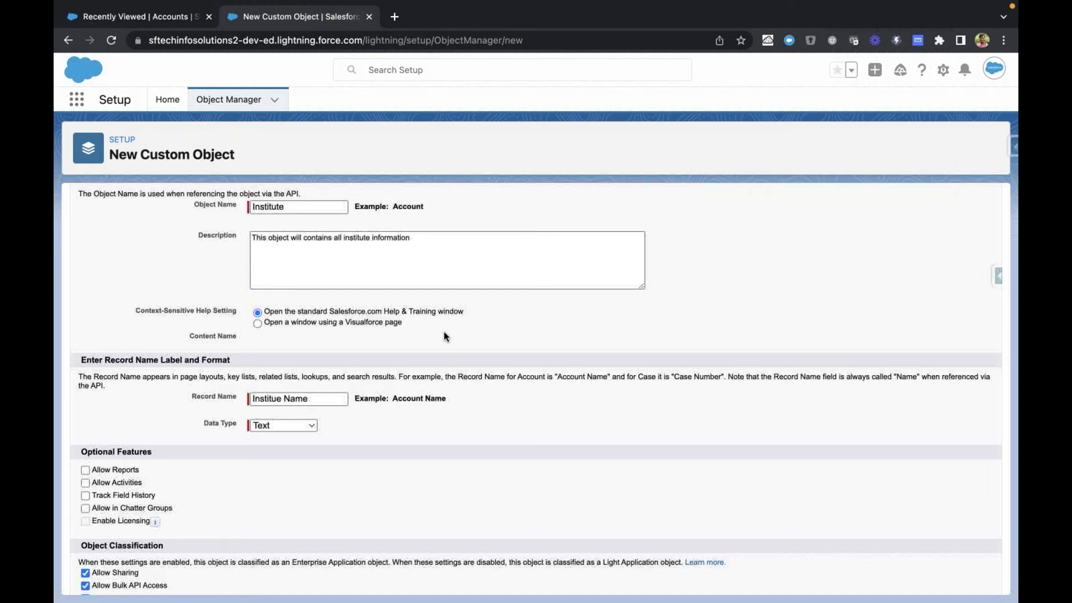
scroll(445, 336, down, 1)
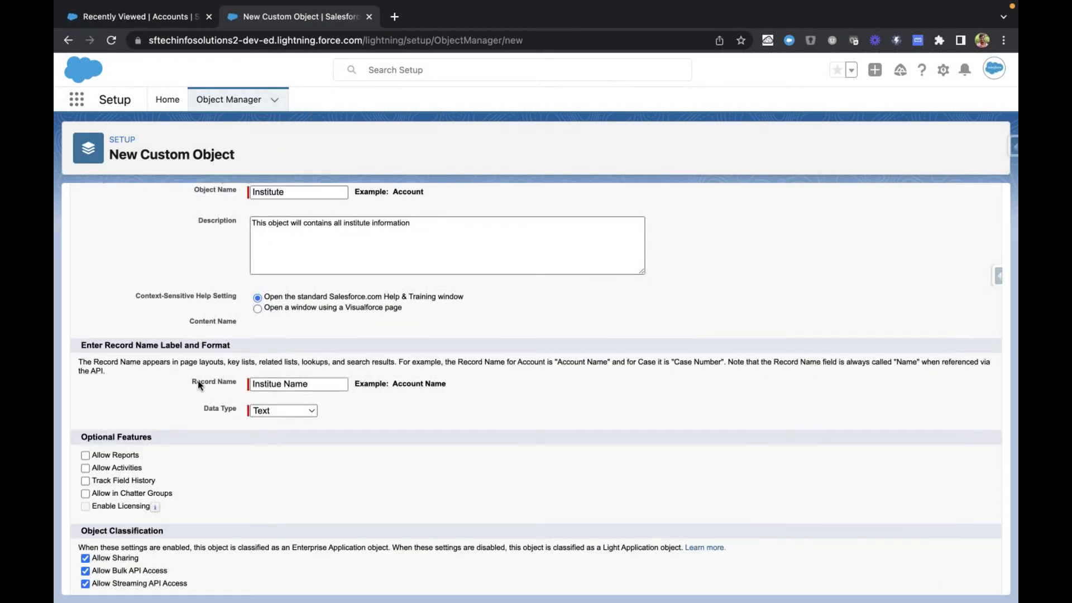
drag(198, 384, 230, 384)
double_click(230, 384)
drag(190, 379, 240, 382)
drag(357, 384, 453, 388)
scroll(453, 384, down, 2)
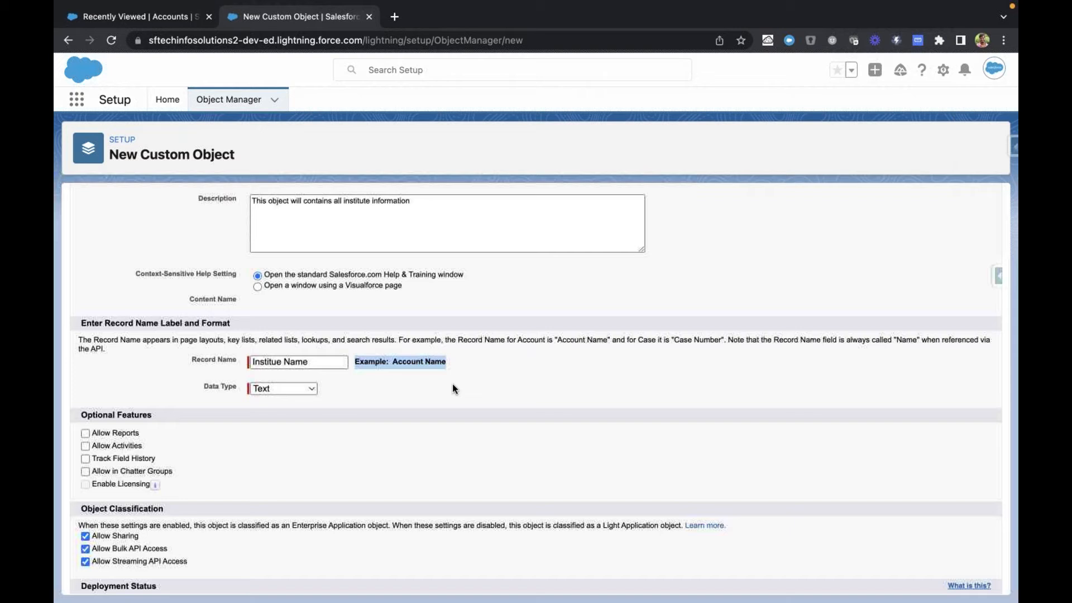
click(442, 380)
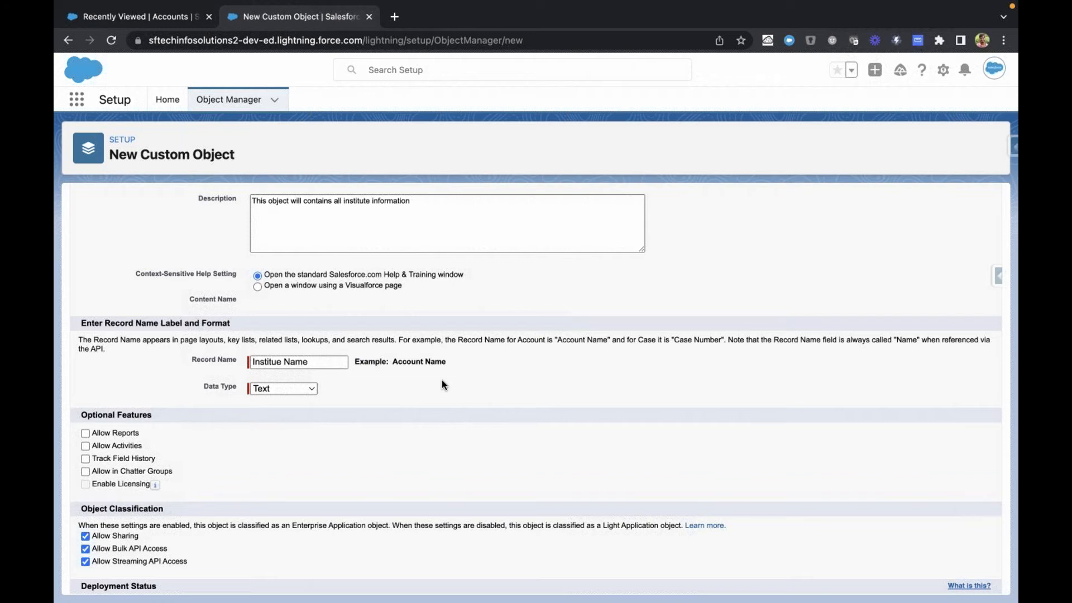
Step: Open a new account form to examine the required Account Name field and return to the custom object form
key(ctrl+shift+Tab)
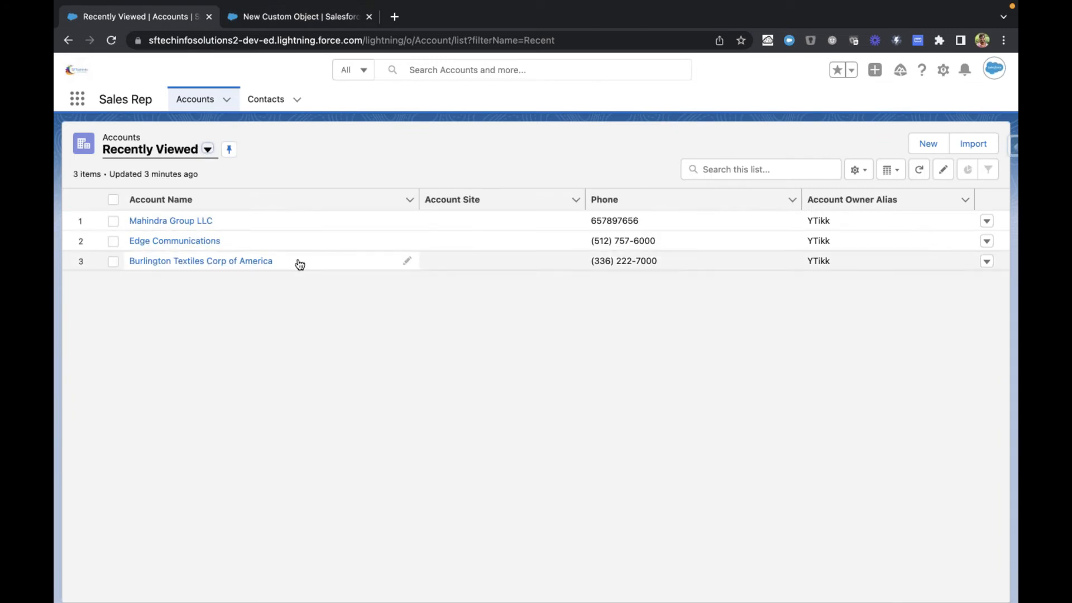
click(938, 5)
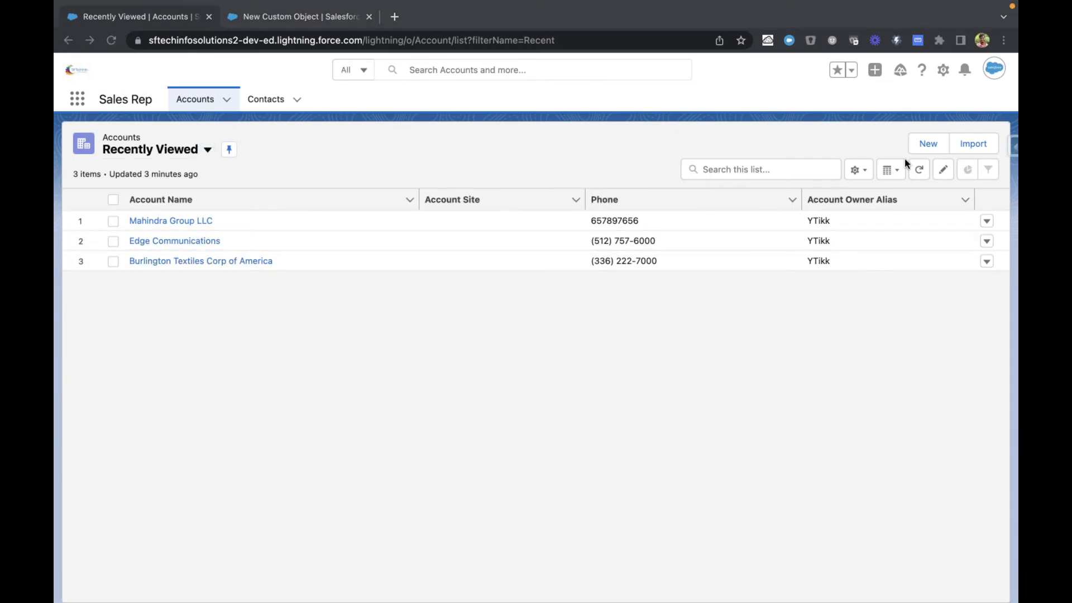
click(916, 144)
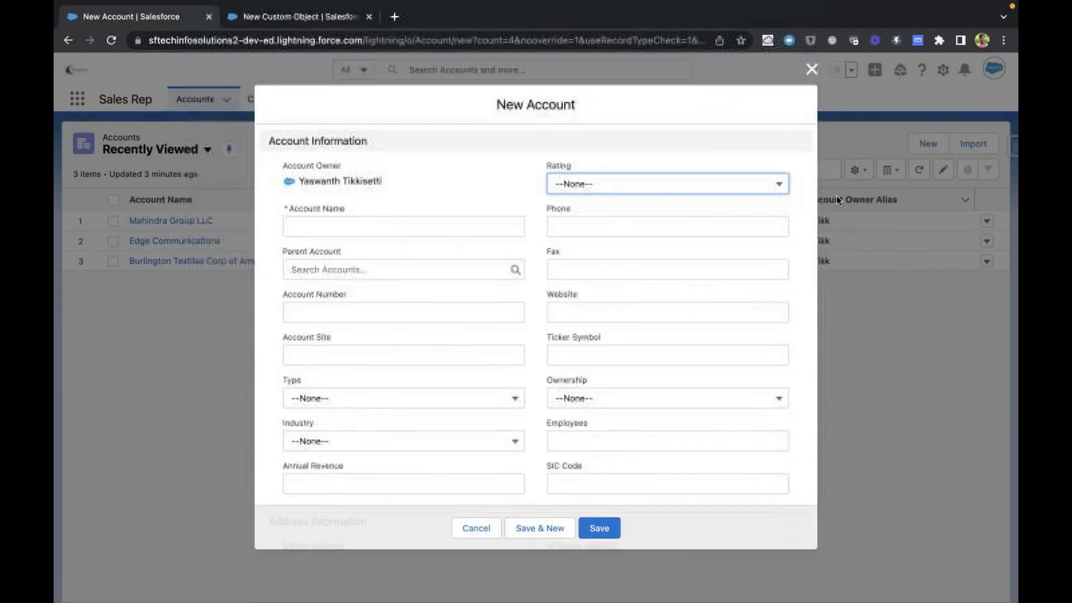
click(485, 223)
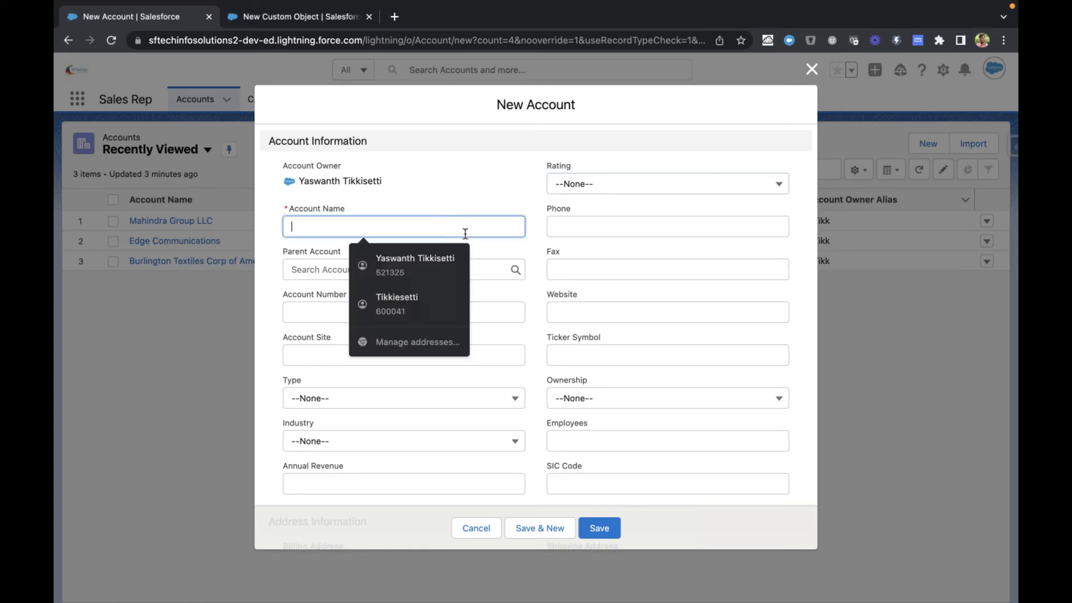
click(395, 210)
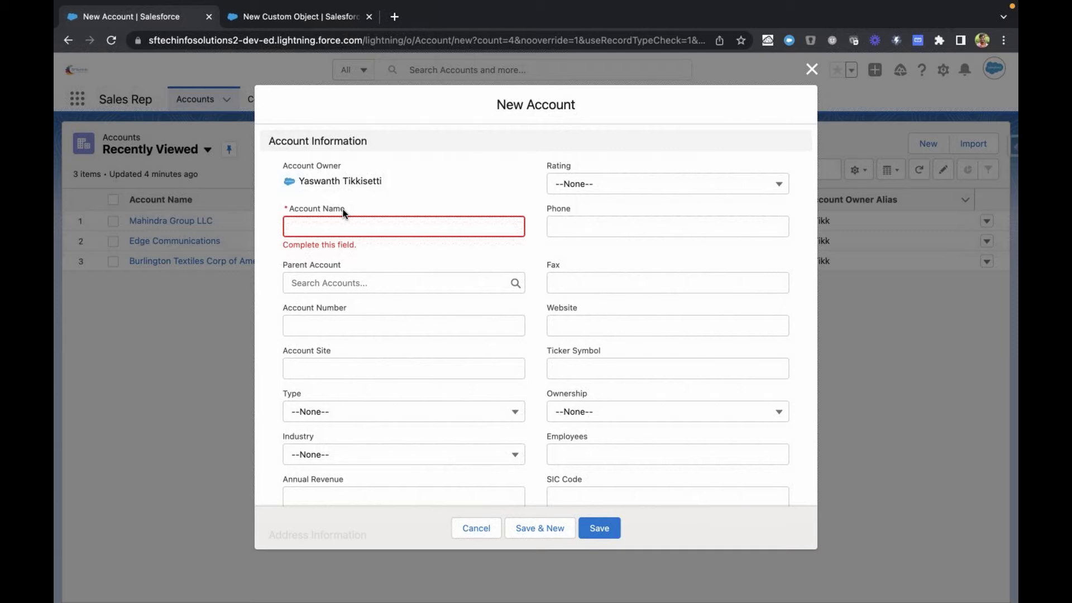
key(ctrl+Tab)
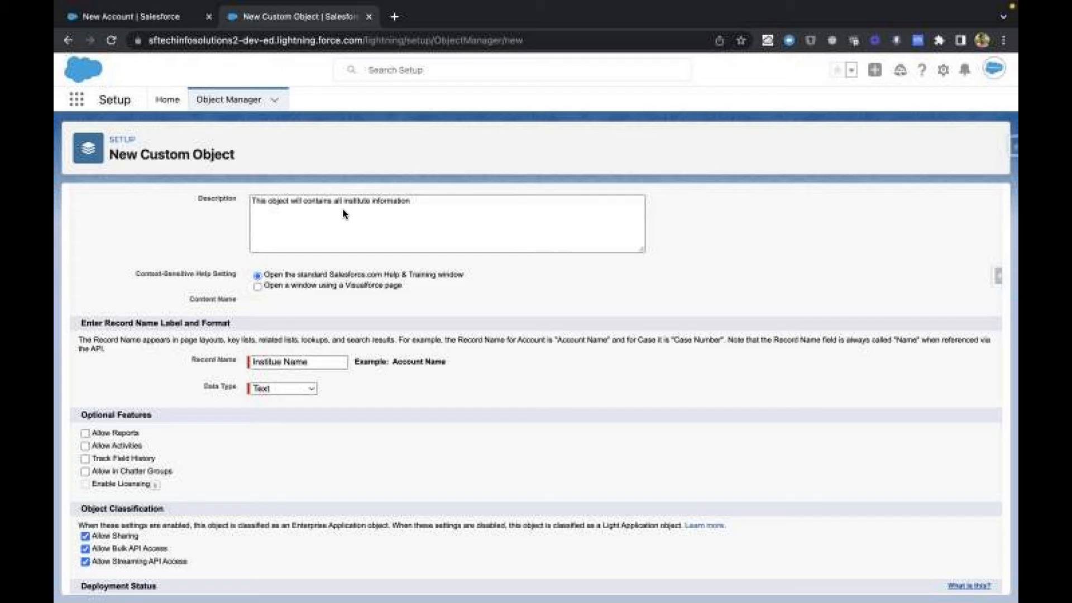
Step: Examine the Record Name's Data Type setting and compare it with the Account Name field on the new account form
scroll(346, 204, down, 2)
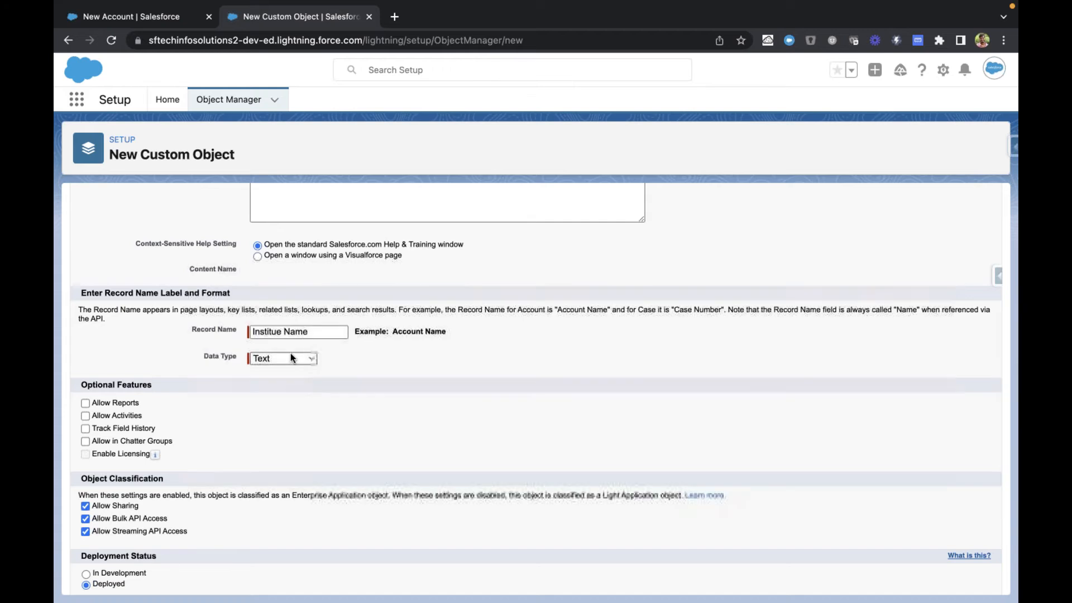
click(290, 354)
click(197, 364)
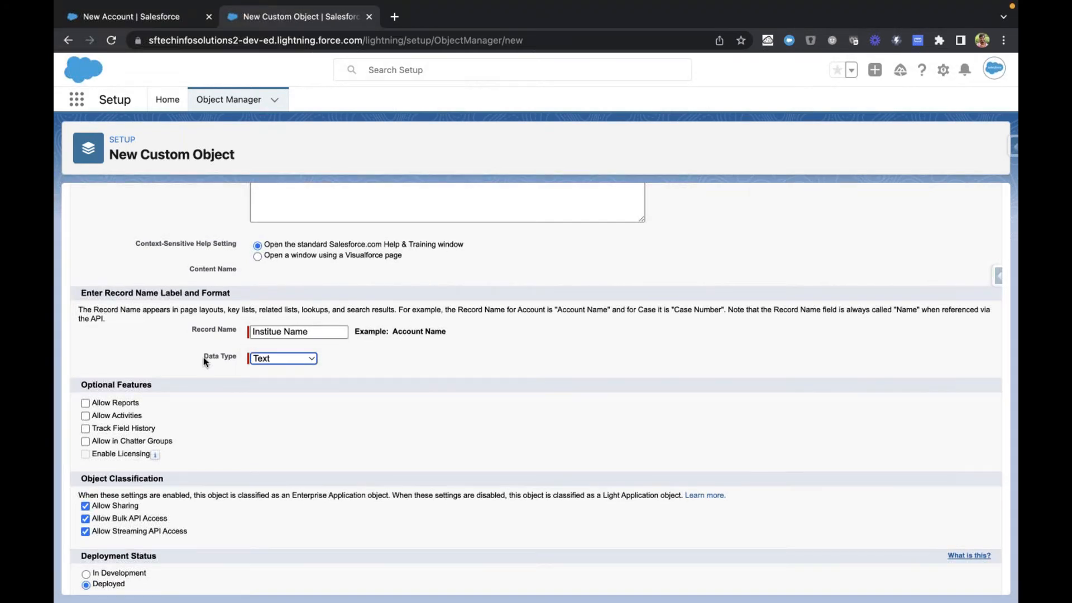
drag(204, 357, 278, 354)
click(278, 358)
click(401, 359)
key(ctrl+Tab)
click(339, 228)
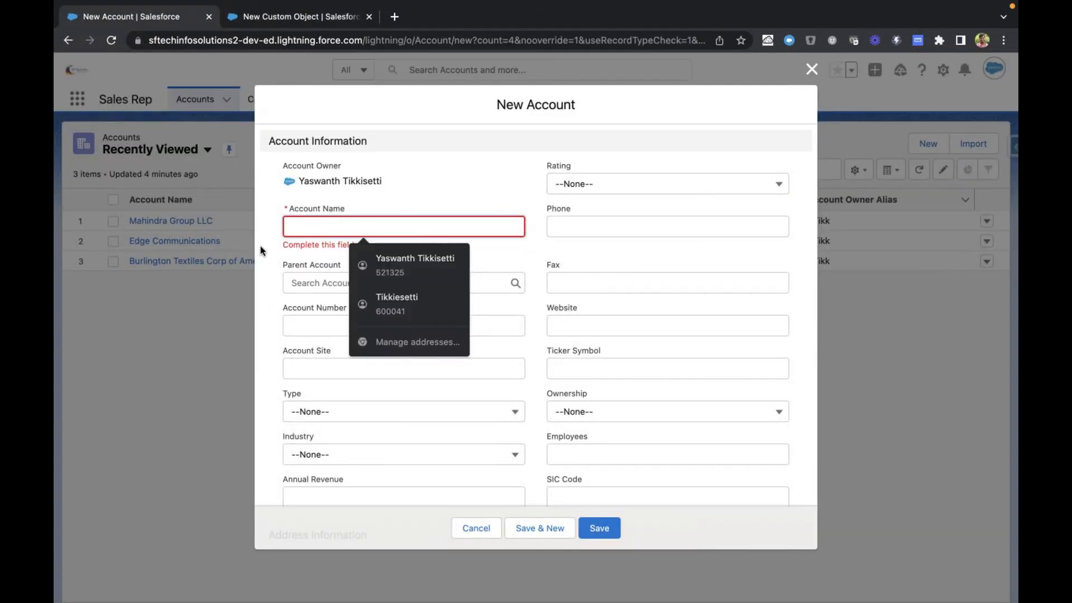
key(ctrl+Tab)
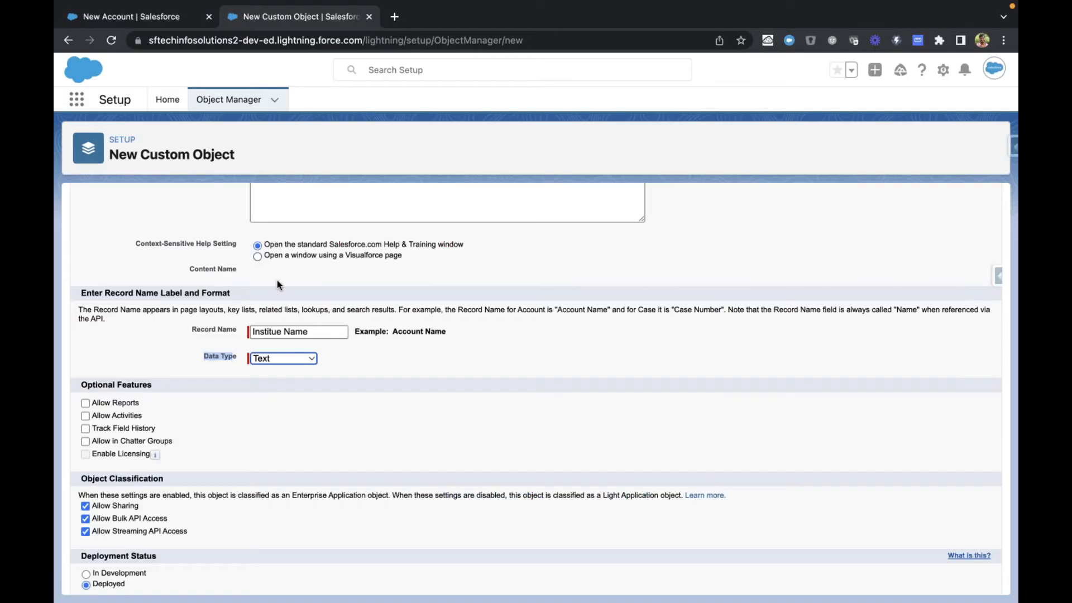
Step: Try Auto Number as the data type of the Institute object's record name
click(287, 357)
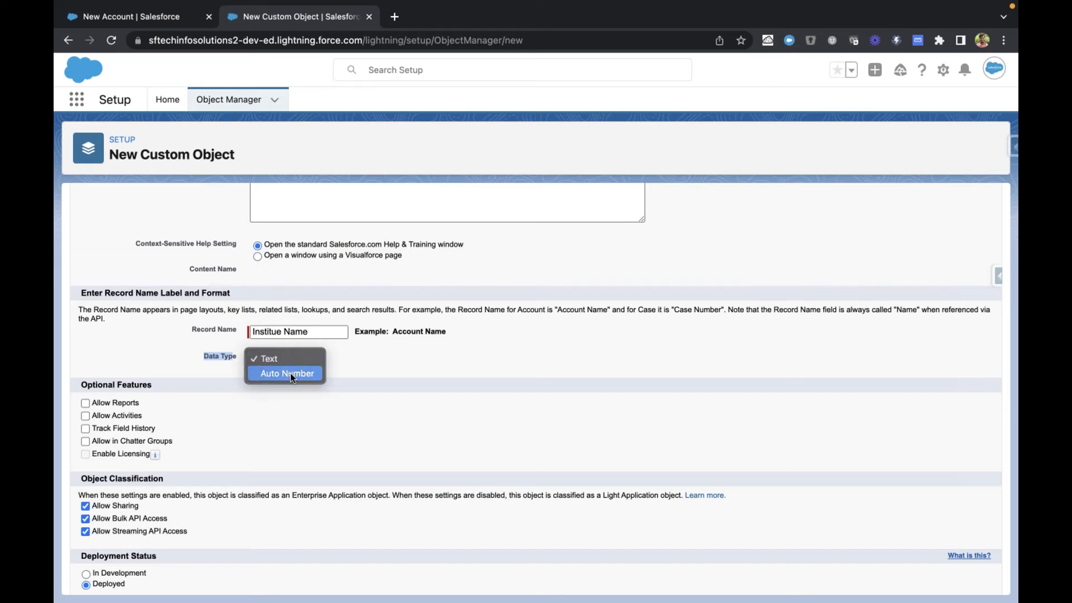
key(Escape)
click(291, 373)
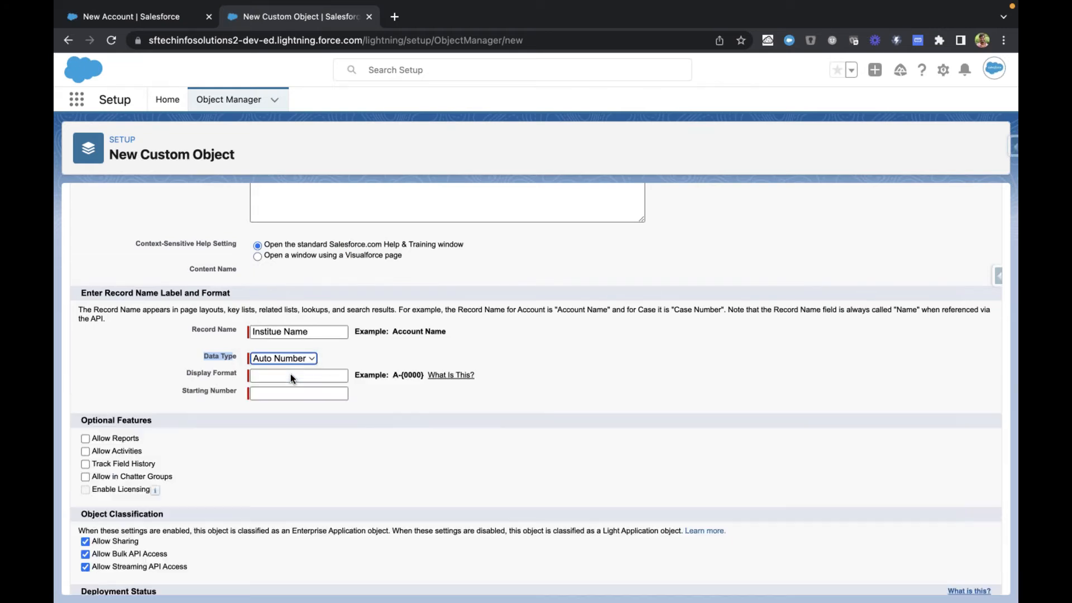
click(335, 351)
scroll(336, 353, down, 1)
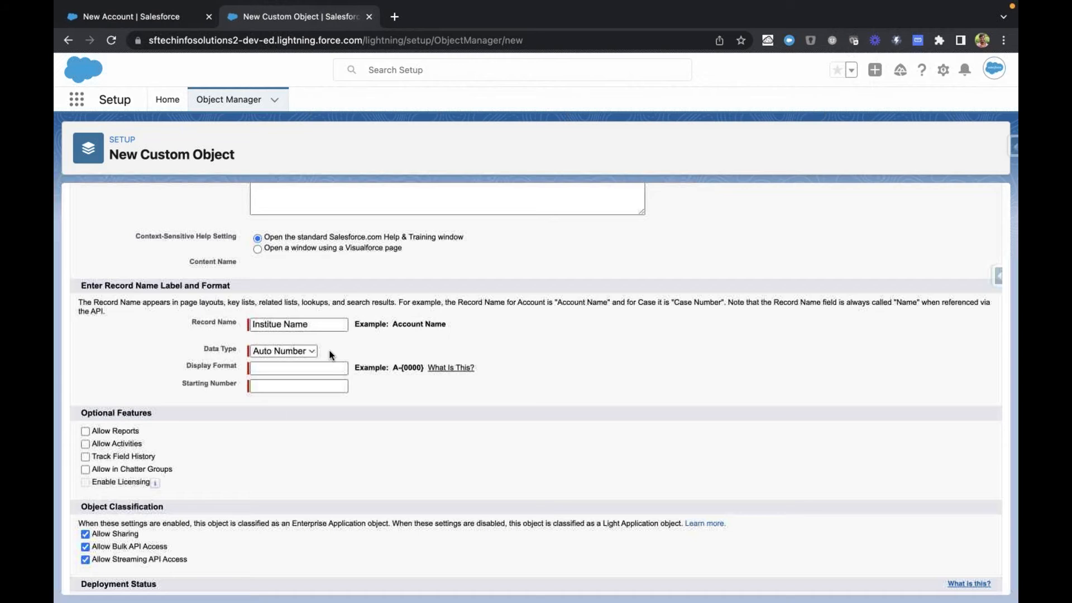
scroll(332, 355, down, 1)
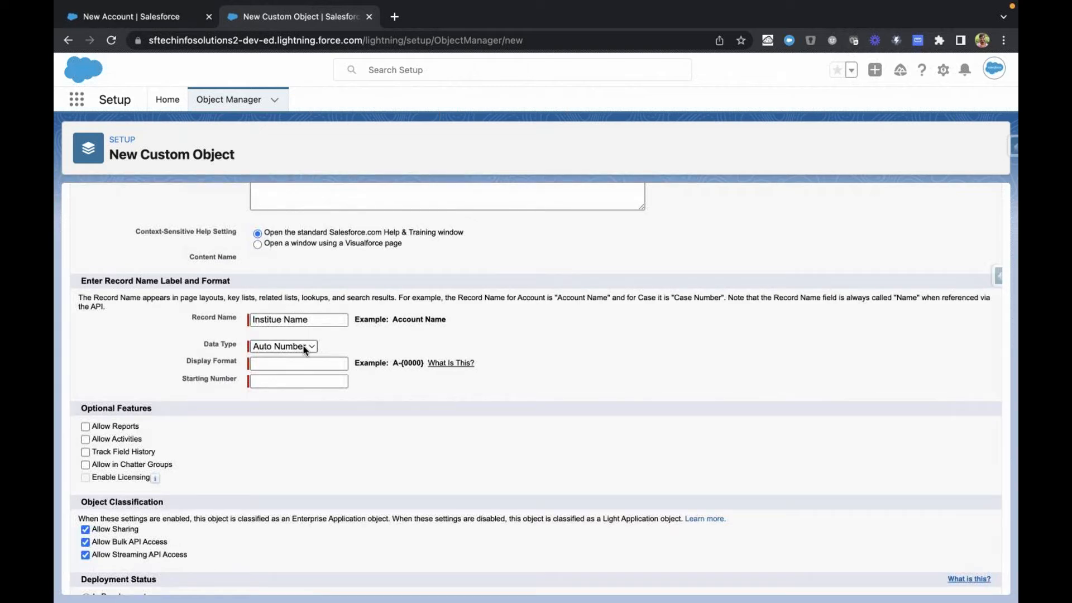
Step: Examine the Display Format field and its example format A-{0000} at 150% page zoom
click(294, 361)
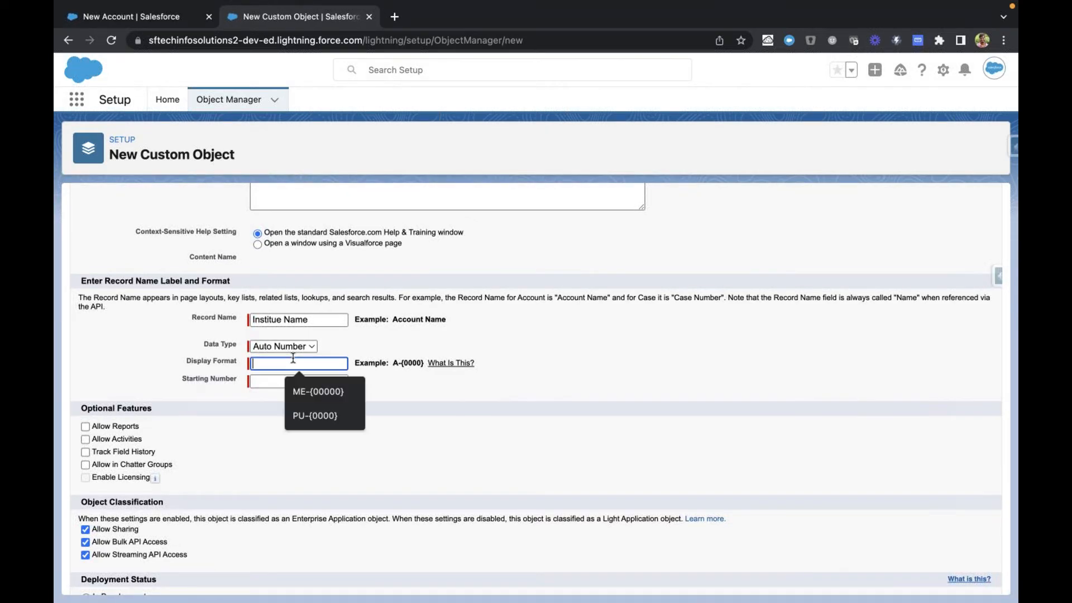
click(388, 359)
drag(356, 363, 407, 380)
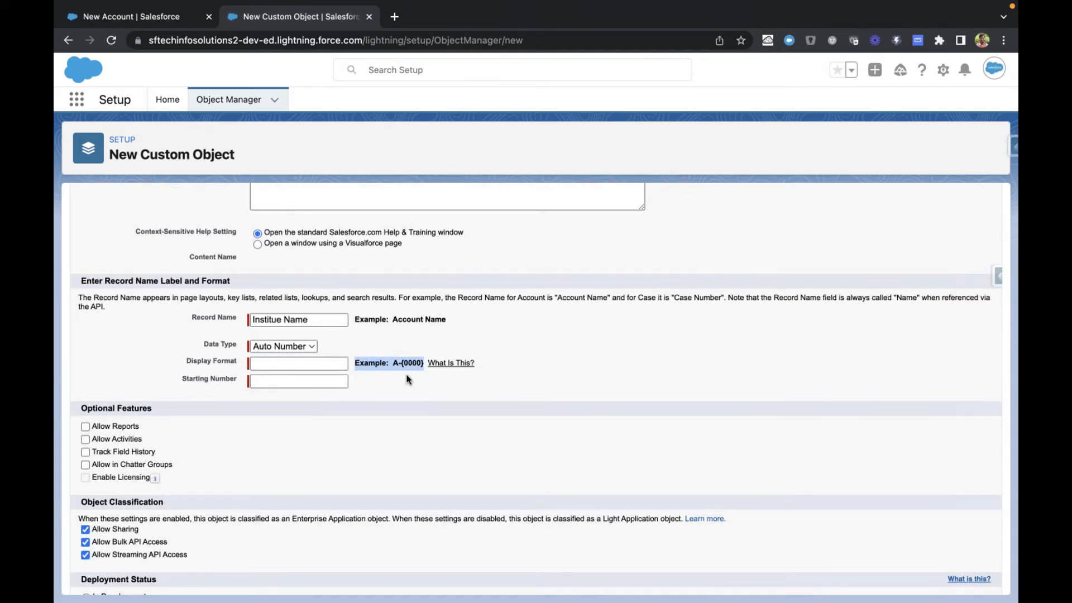
click(414, 370)
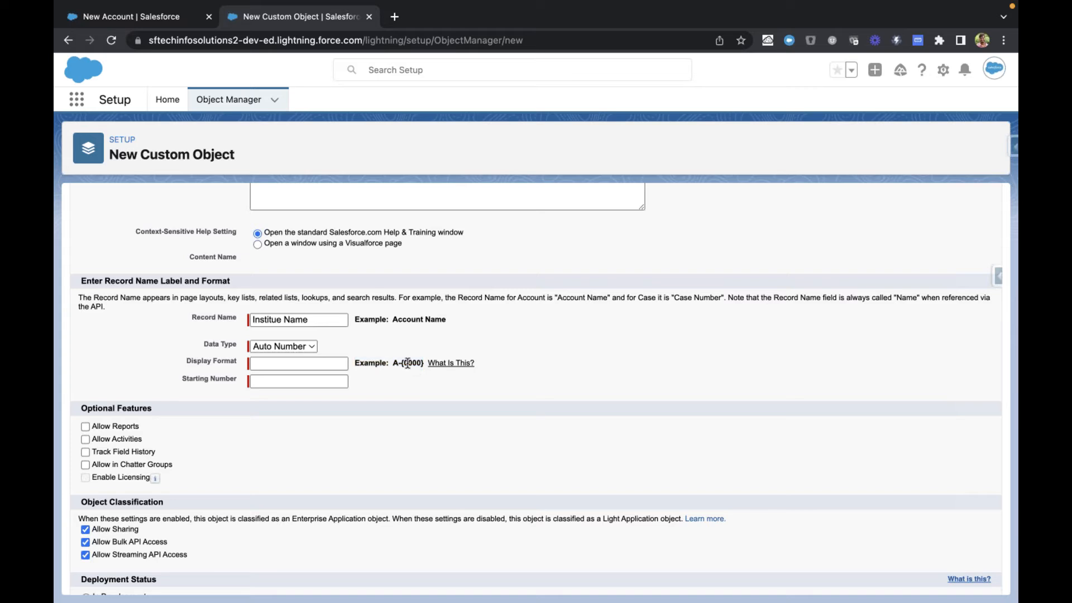
key(super+equal)
key(super+equal)
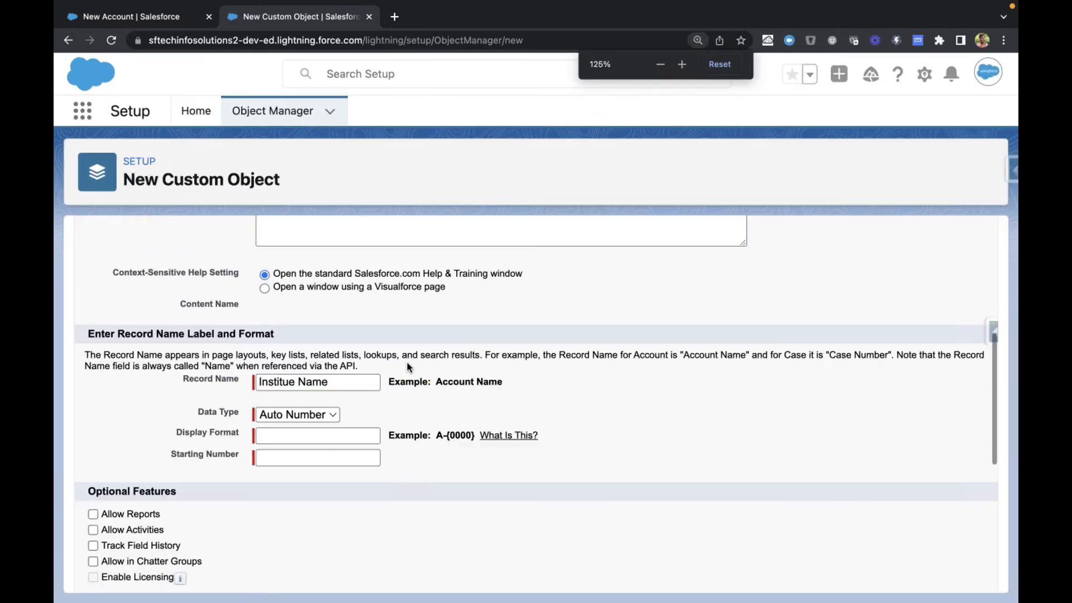
key(super+equal)
scroll(407, 363, down, 3)
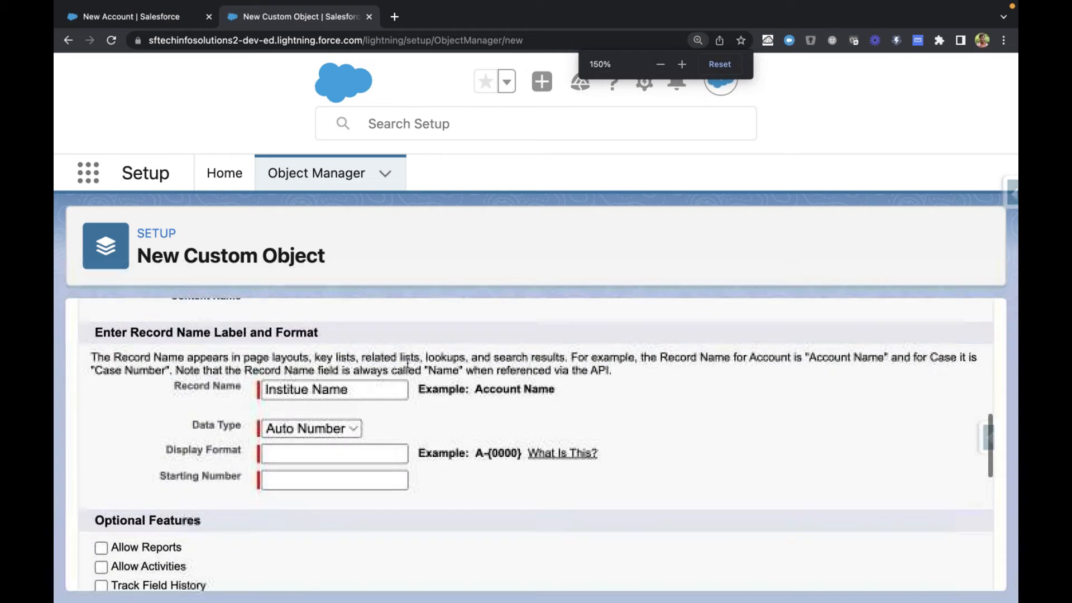
drag(476, 419, 523, 419)
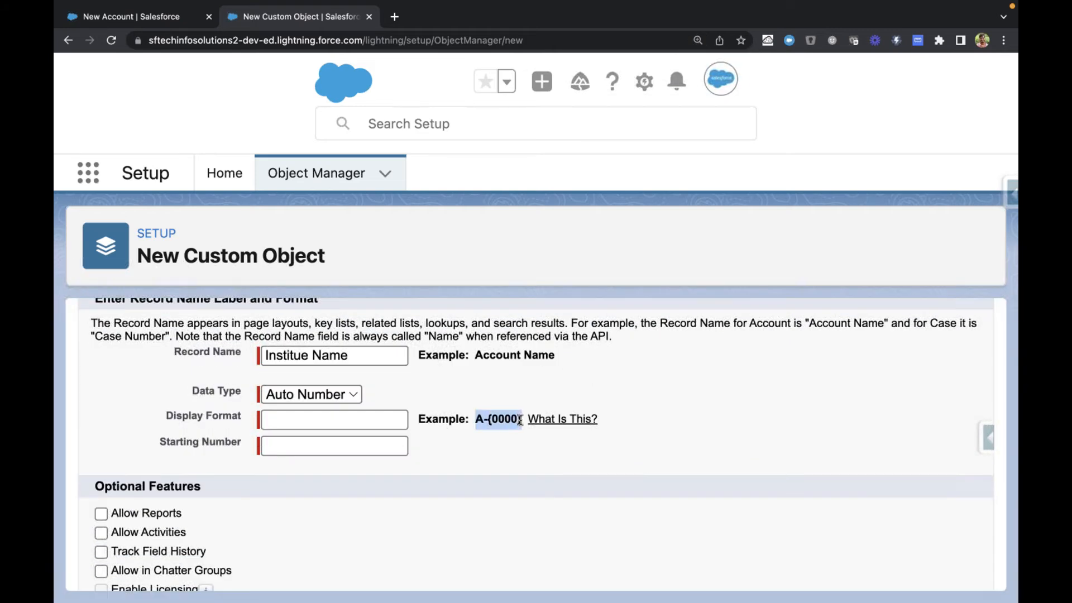
Step: Set the auto-number Display Format to I-{00000}
click(293, 422)
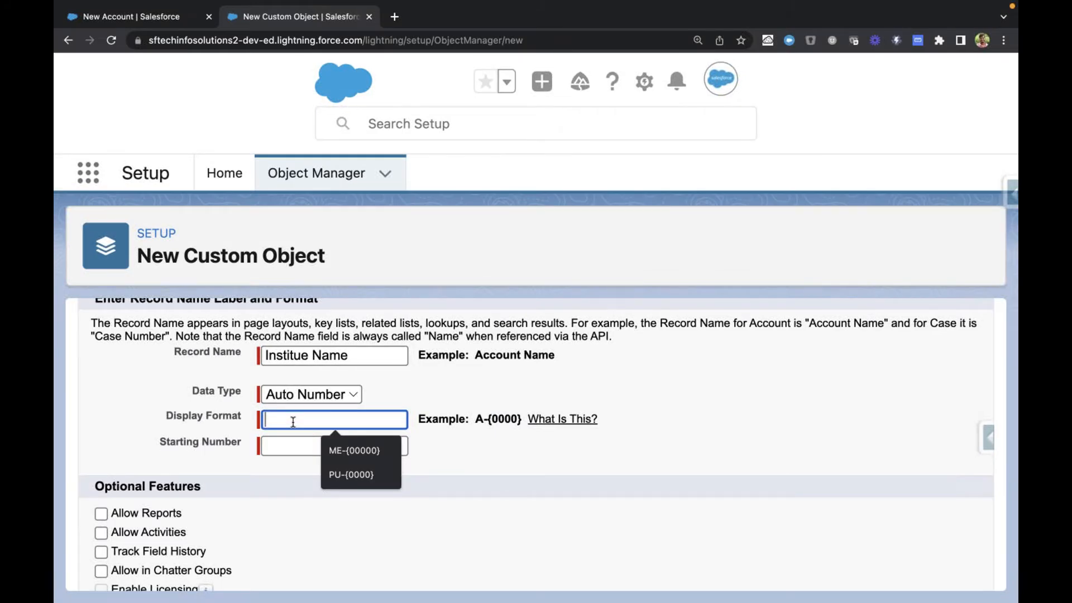
text(I-)
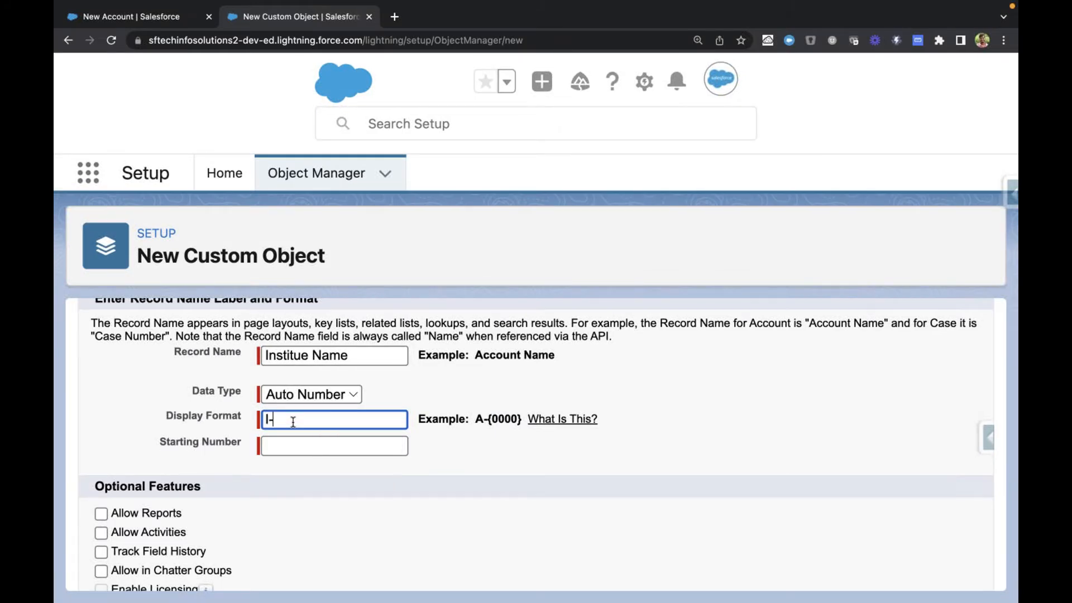
text({00000})
click(426, 382)
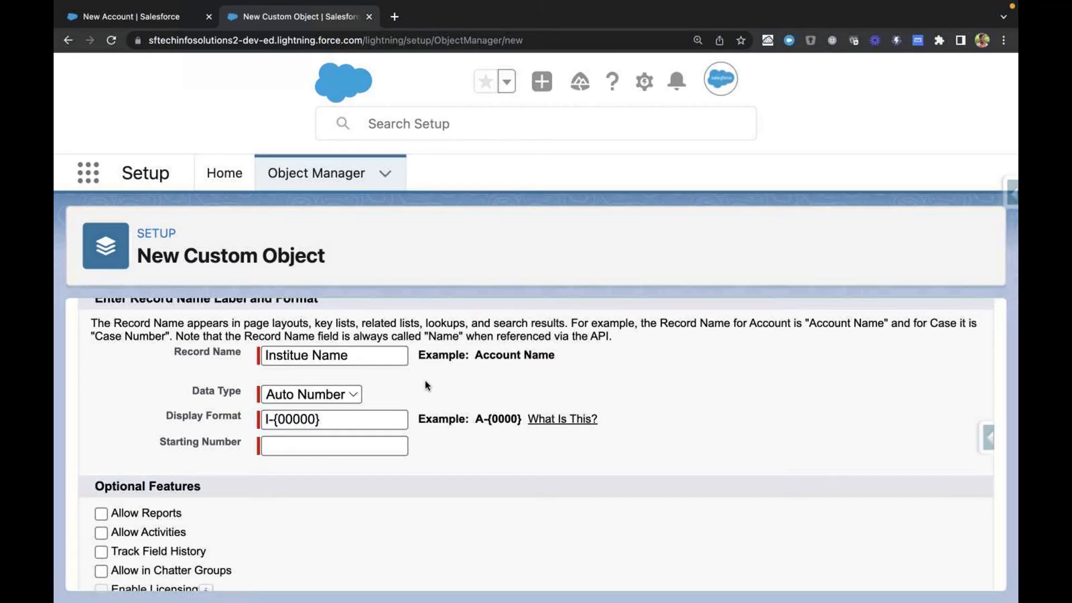
Step: Set the auto-number Starting Number to 1000
scroll(425, 381, down, 1)
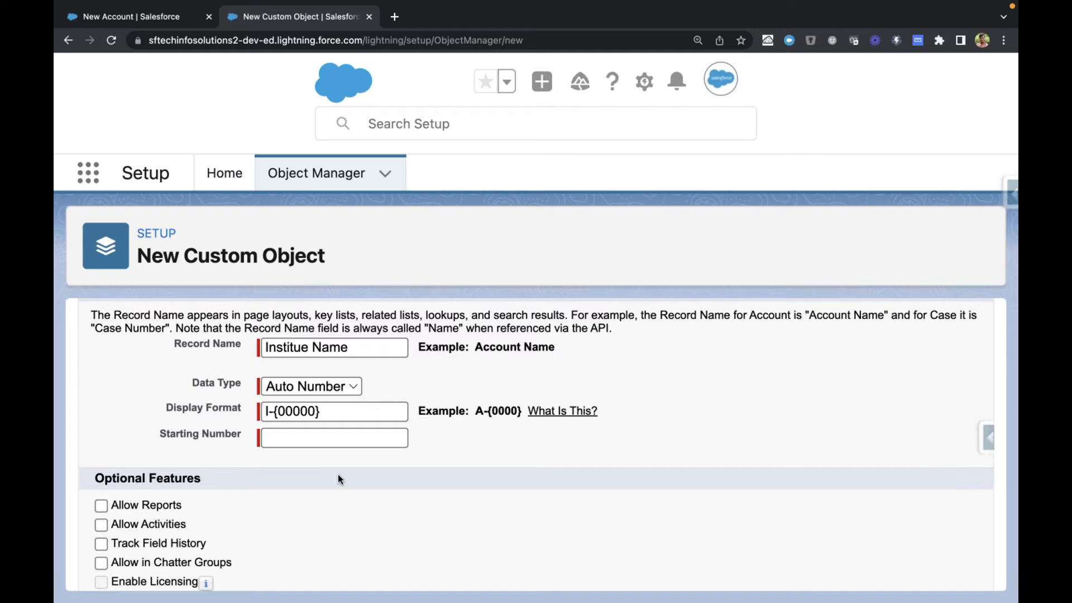
click(338, 441)
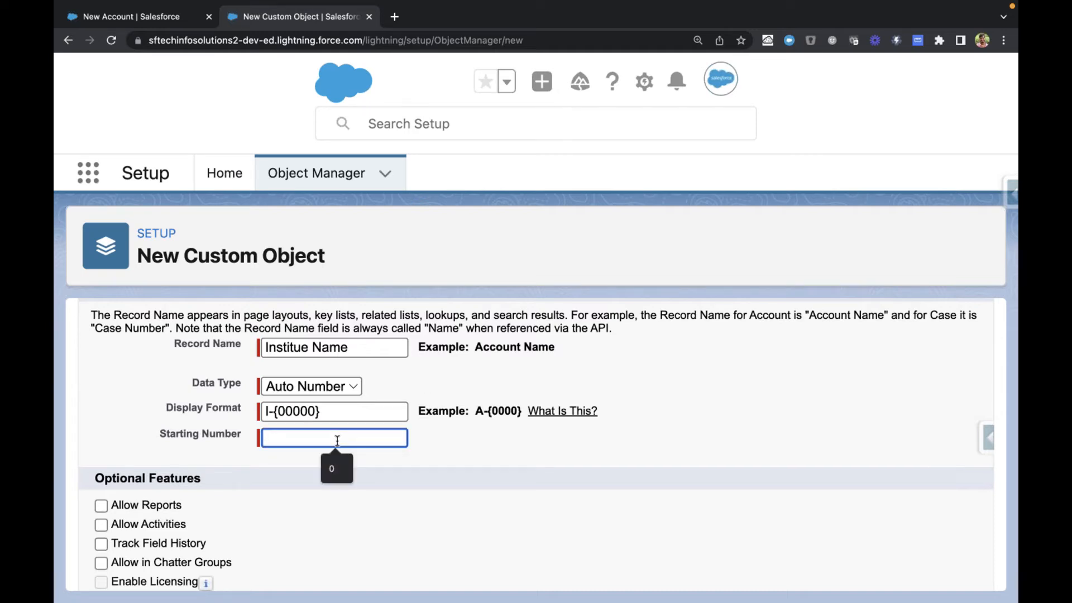
text(1)
key(BackSpace)
text(0)
key(BackSpace)
text(1000)
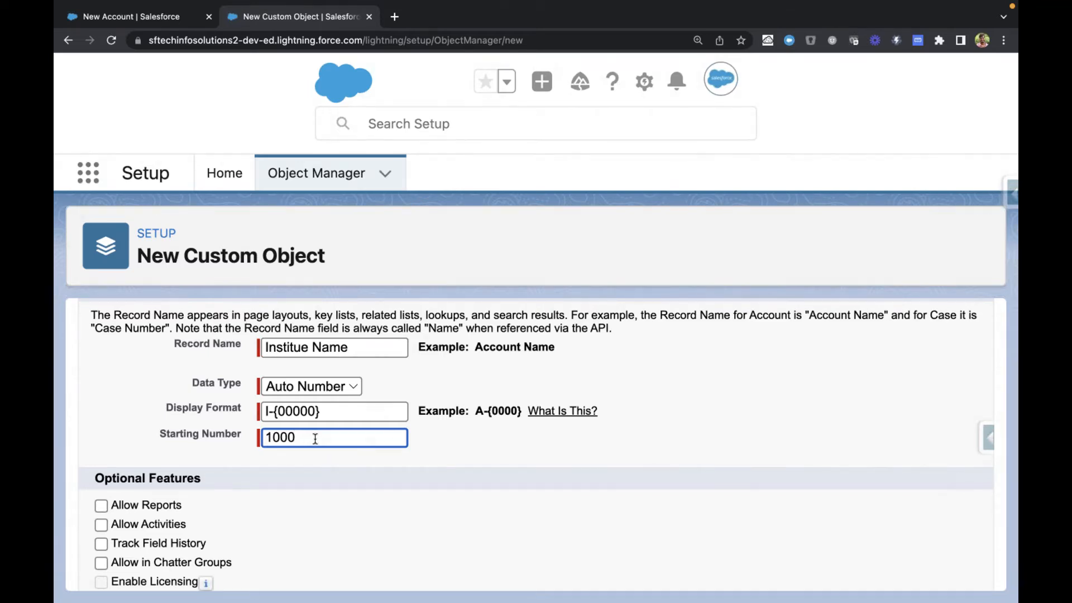
scroll(330, 460, down, 1)
drag(299, 433, 264, 433)
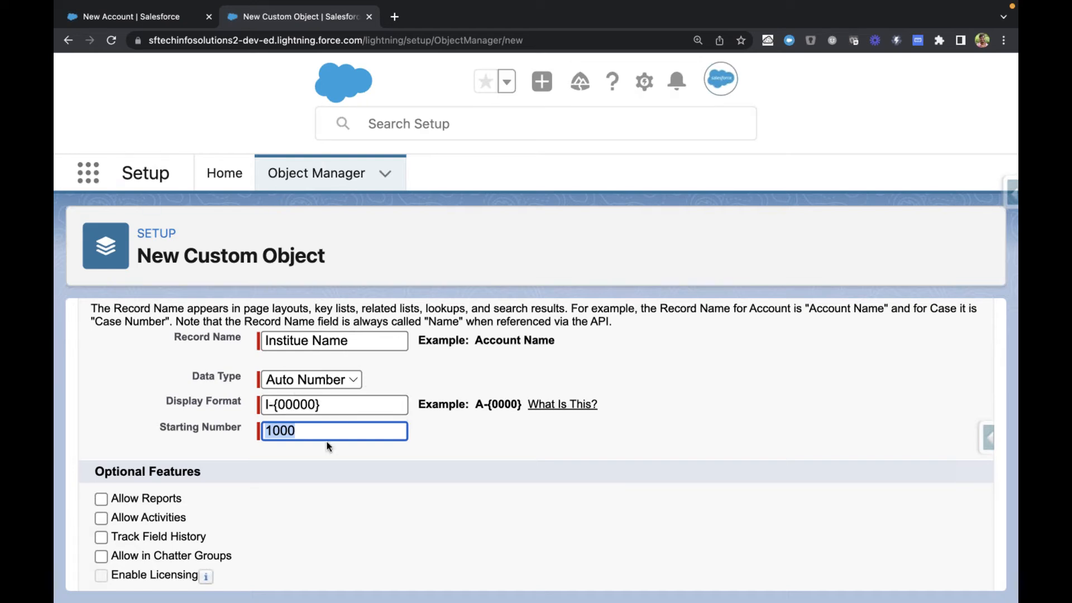
click(294, 430)
drag(296, 430, 263, 422)
scroll(364, 470, down, 2)
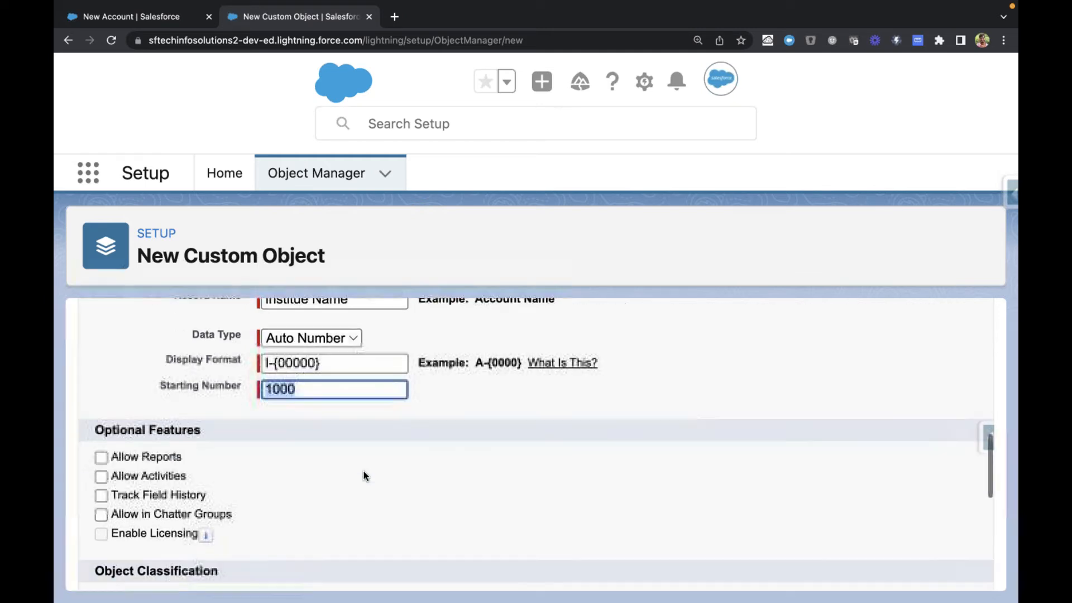
Step: Change the record name's data type back to Text
scroll(254, 440, up, 1)
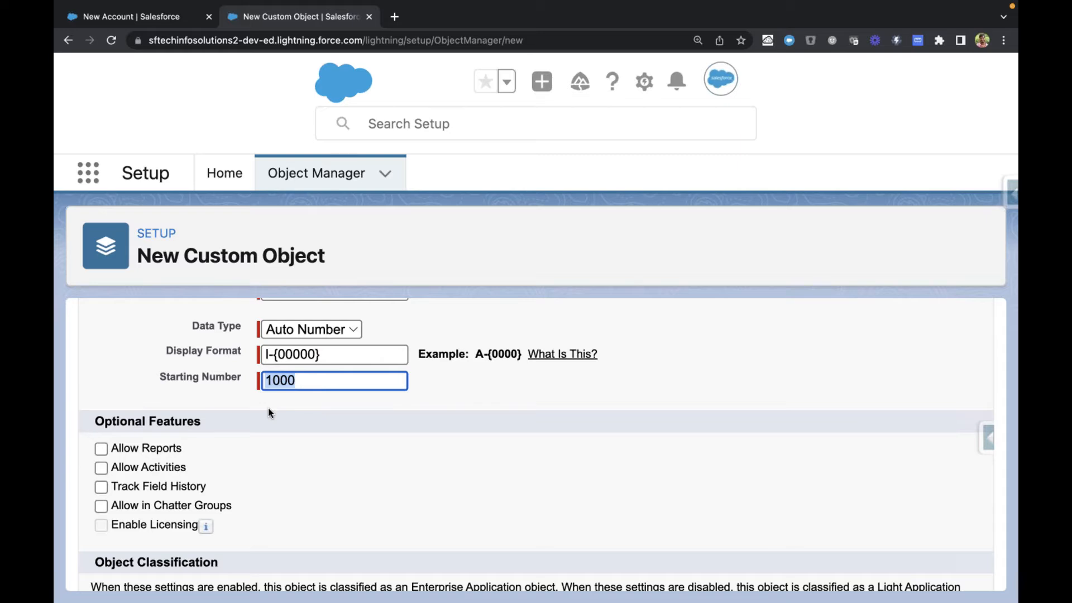
scroll(268, 411, up, 1)
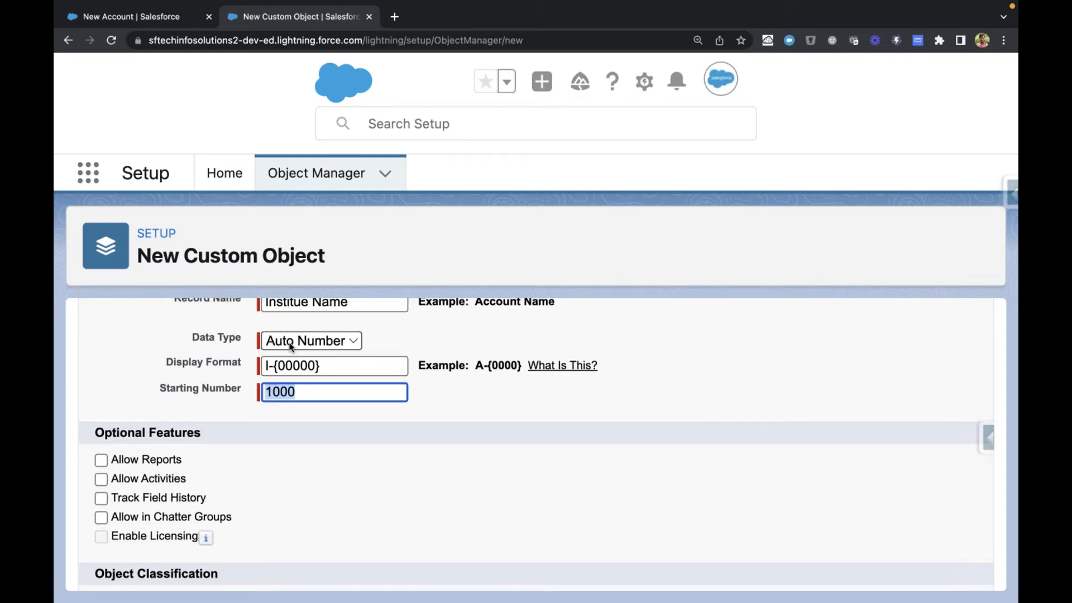
click(290, 346)
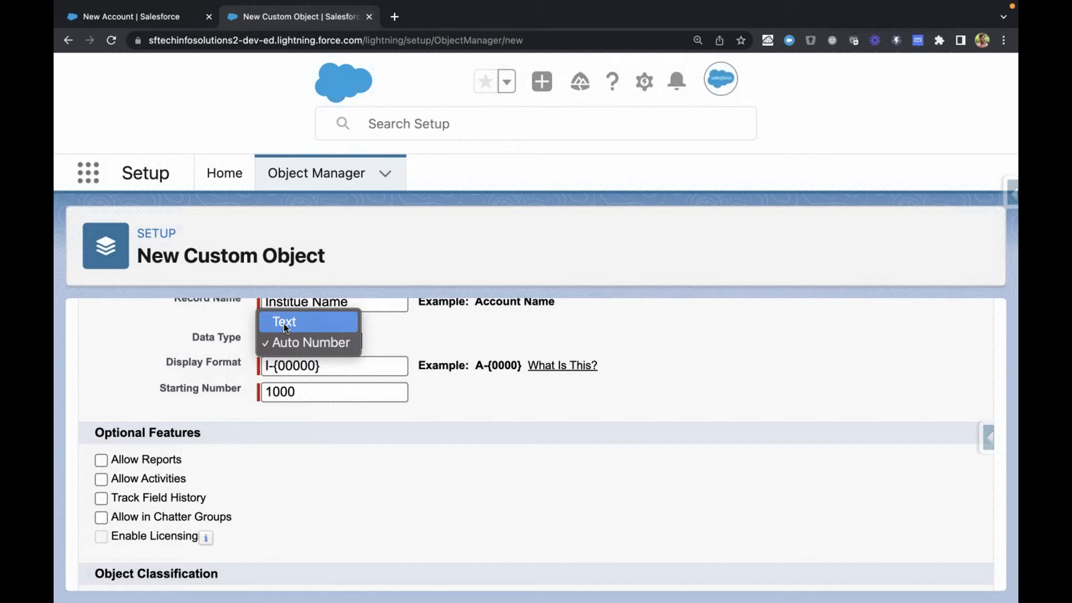
click(284, 323)
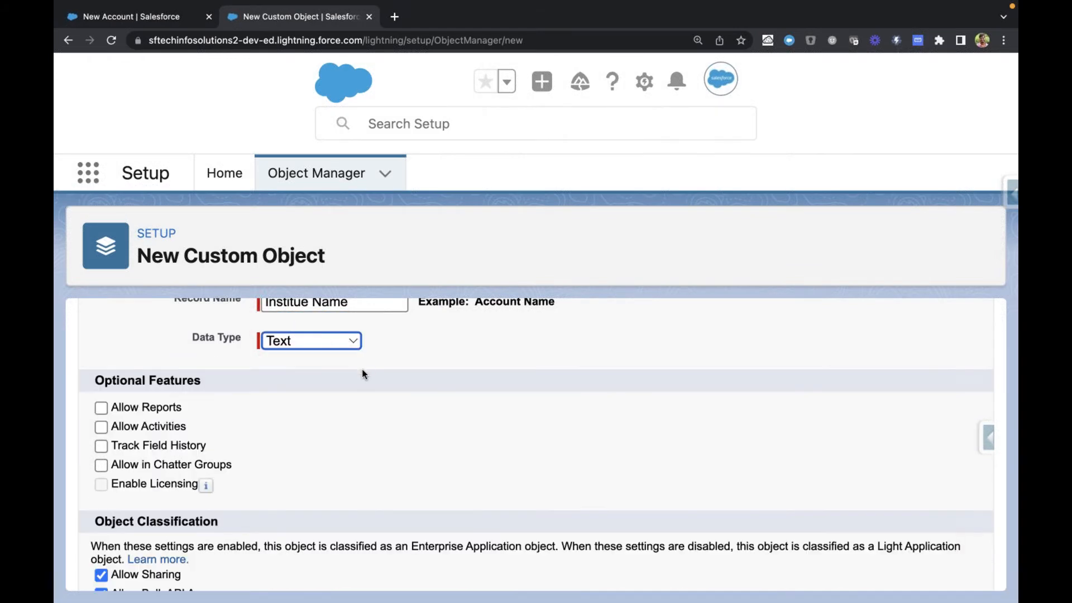
Step: Review the Record Name label with its Account Name example and the Optional Features section below it
scroll(363, 369, up, 1)
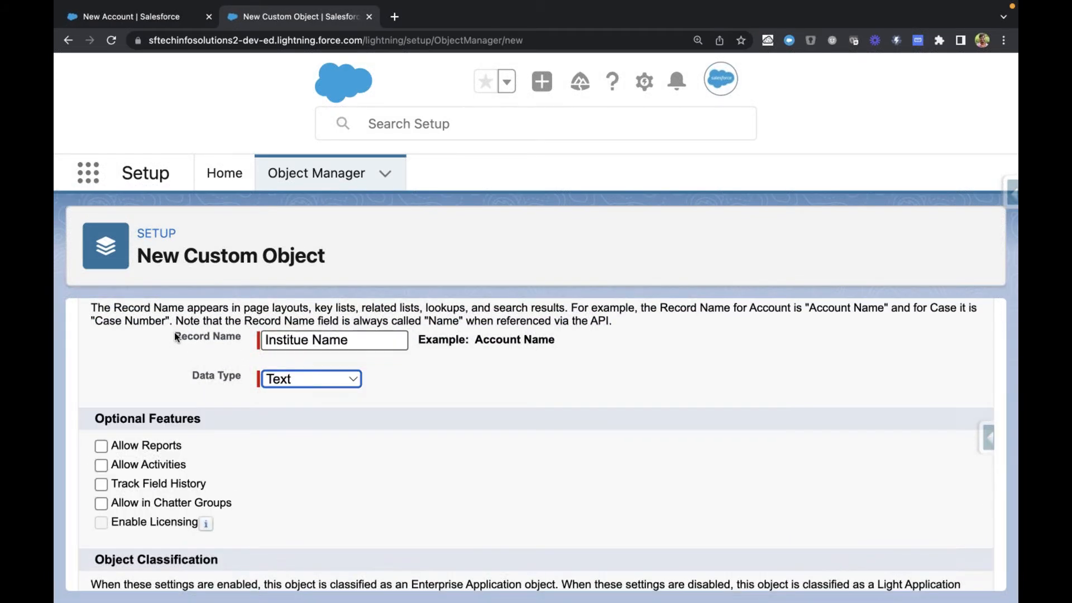
drag(176, 335, 422, 334)
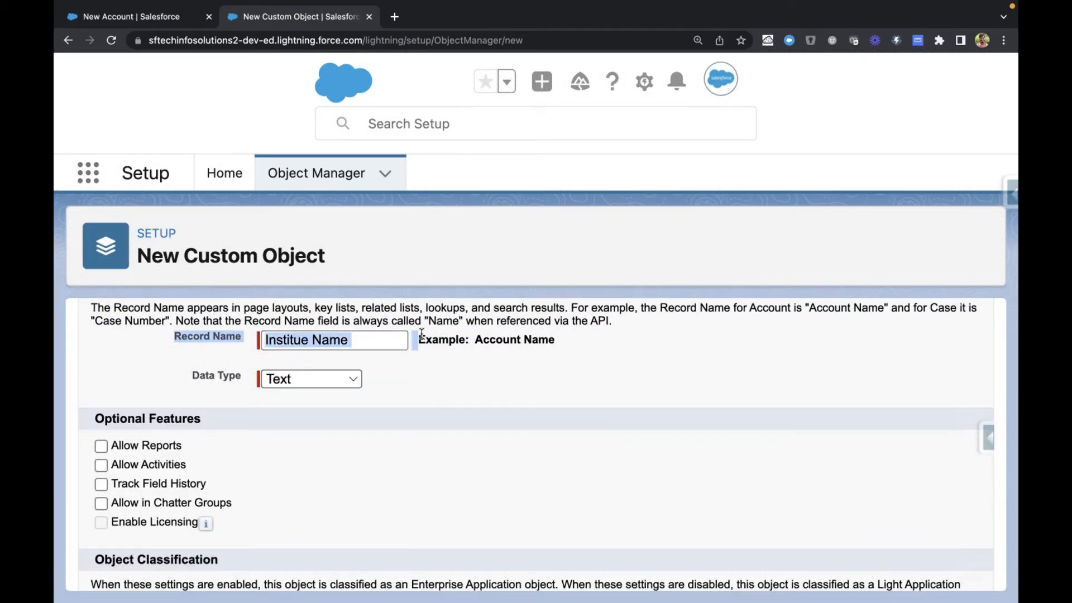
scroll(221, 336, down, 1)
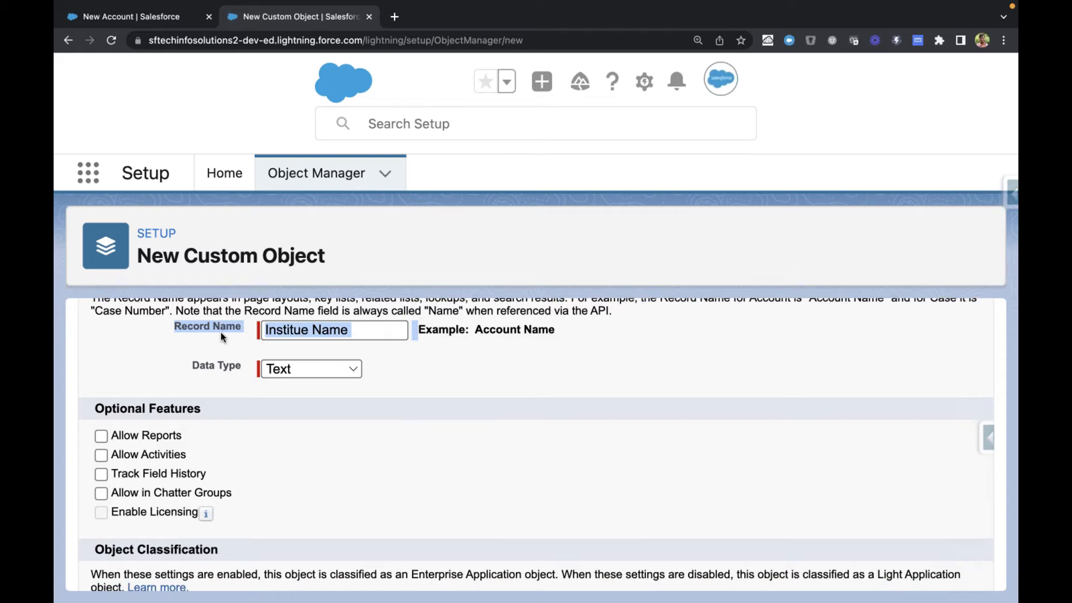
scroll(220, 333, down, 2)
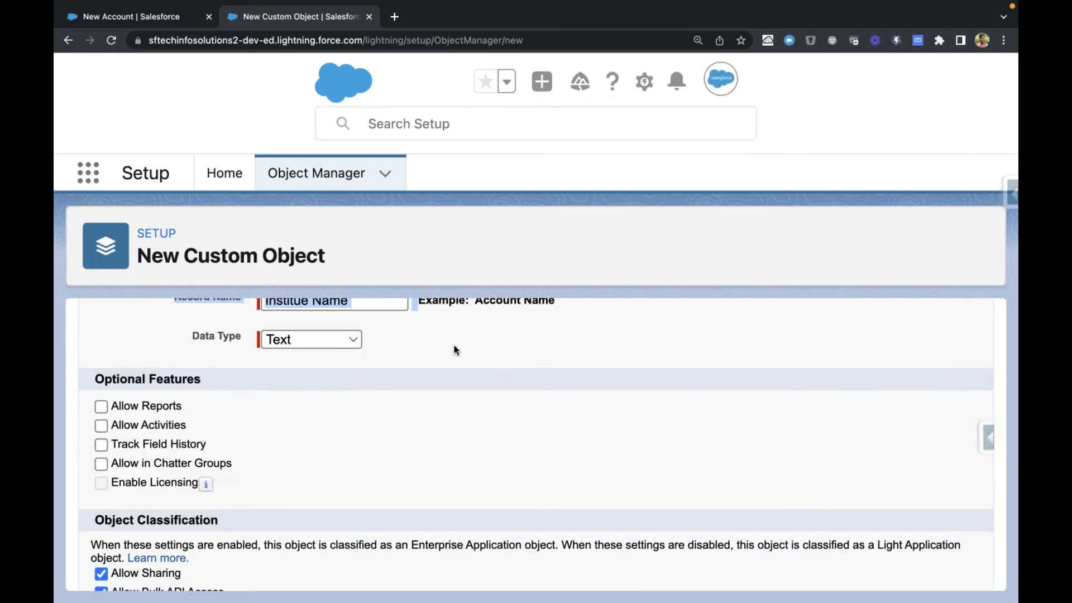
click(456, 350)
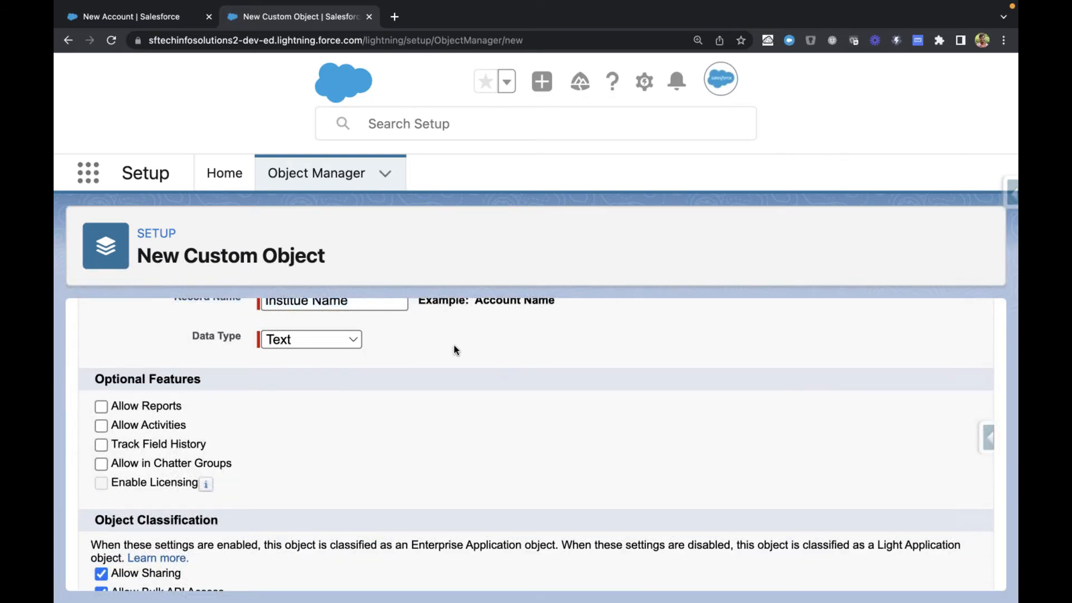
scroll(456, 350, down, 2)
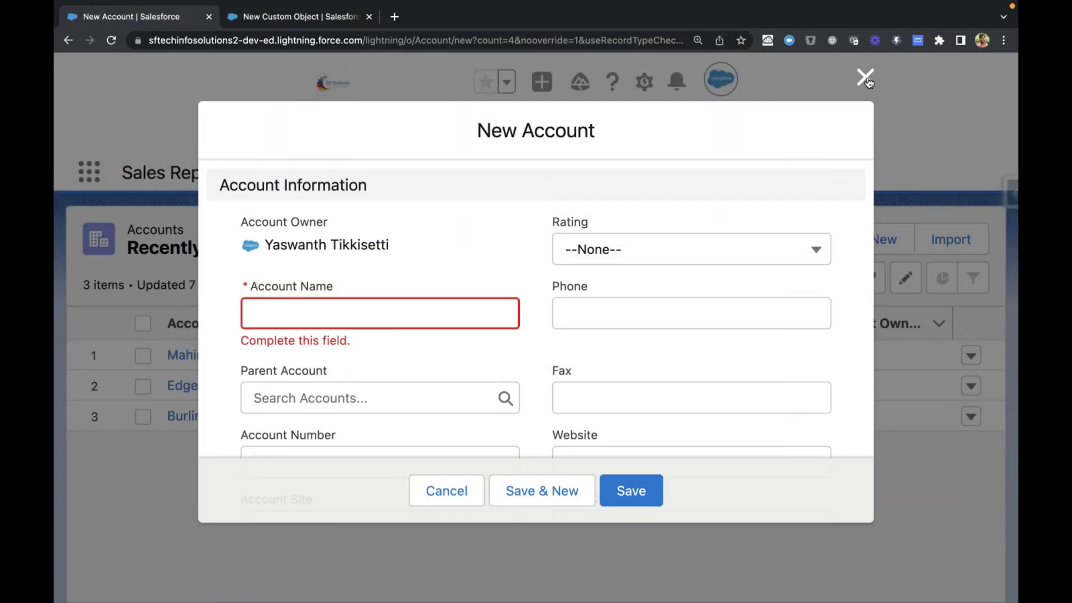
Step: Close the unsaved new account form and display the All Accounts list view
click(866, 77)
click(262, 173)
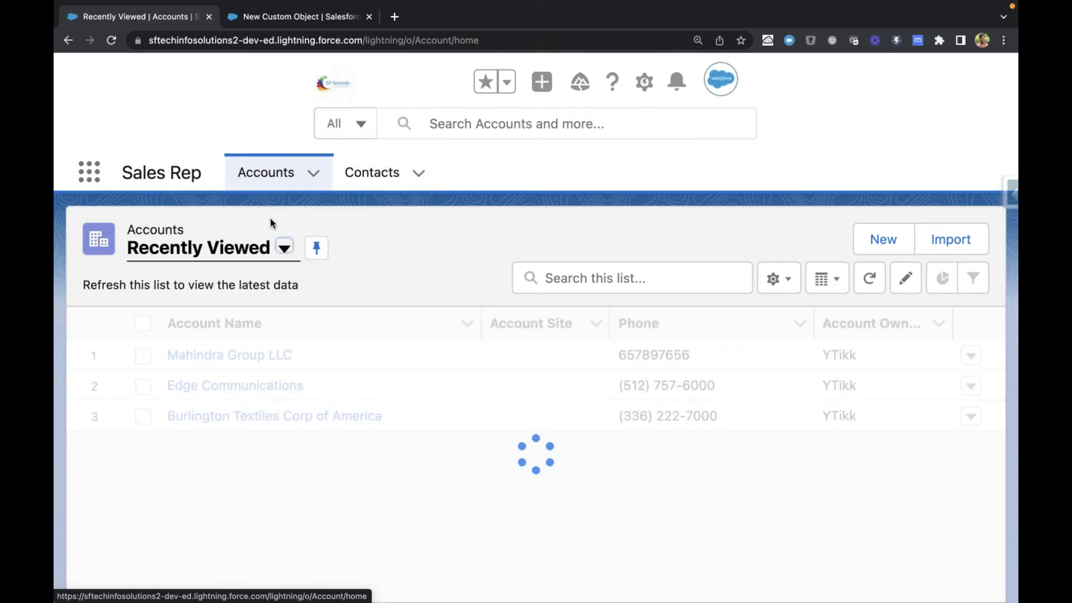
click(203, 252)
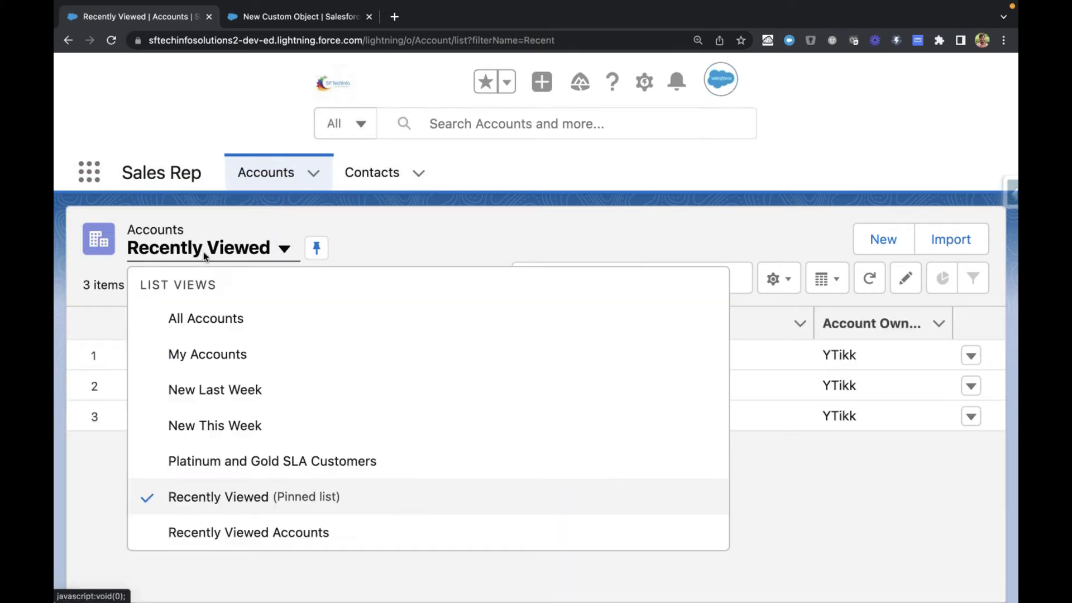
click(205, 308)
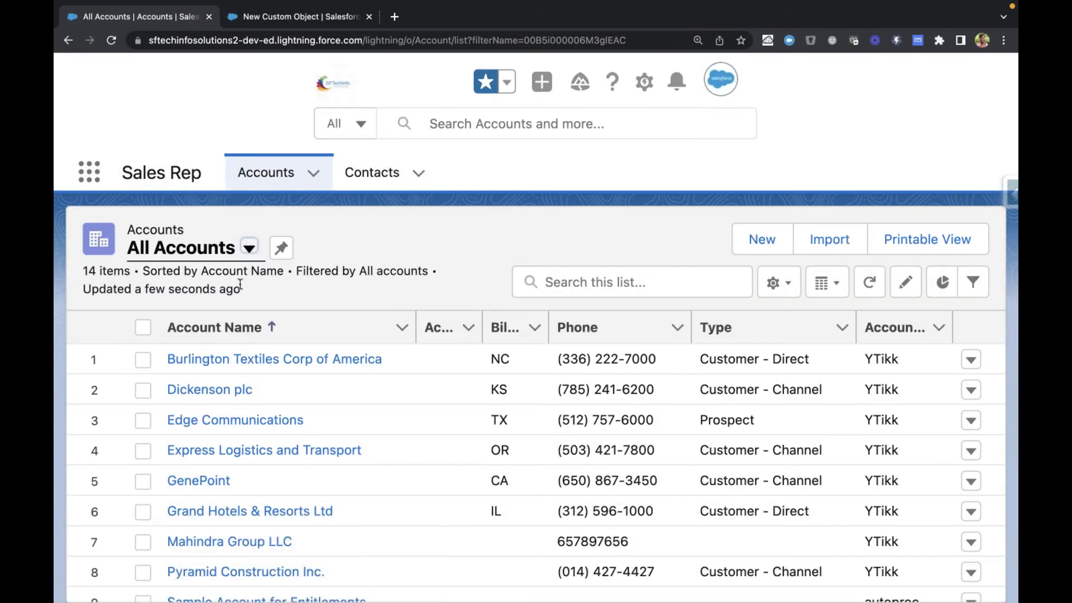
Step: Review the All Accounts list, examining the Type values of Burlington Textiles Corp of America and Edge Communications
scroll(215, 430, down, 3)
scroll(220, 439, up, 3)
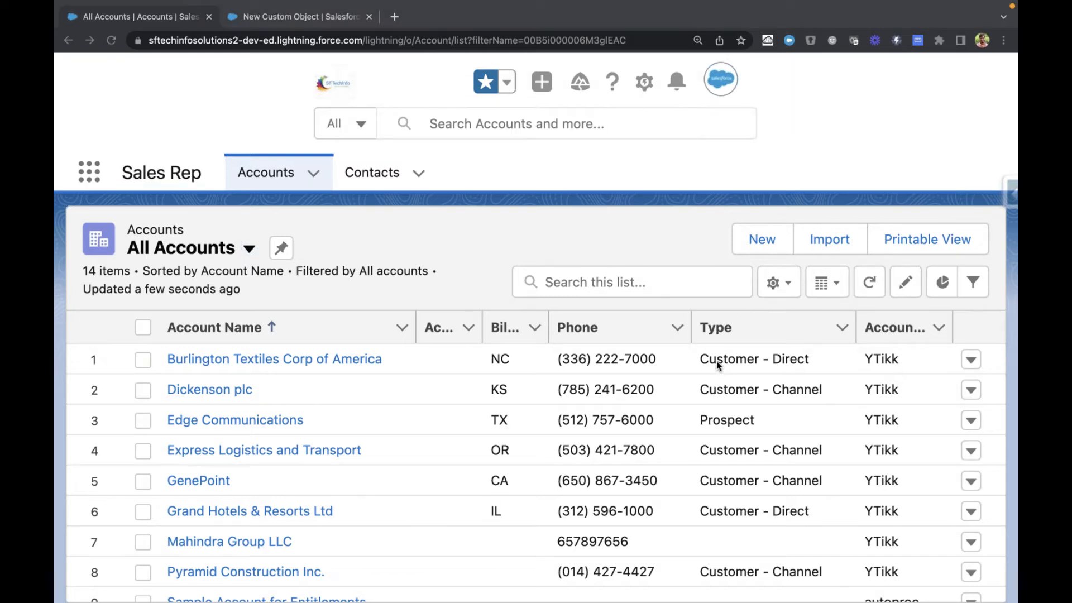
click(680, 248)
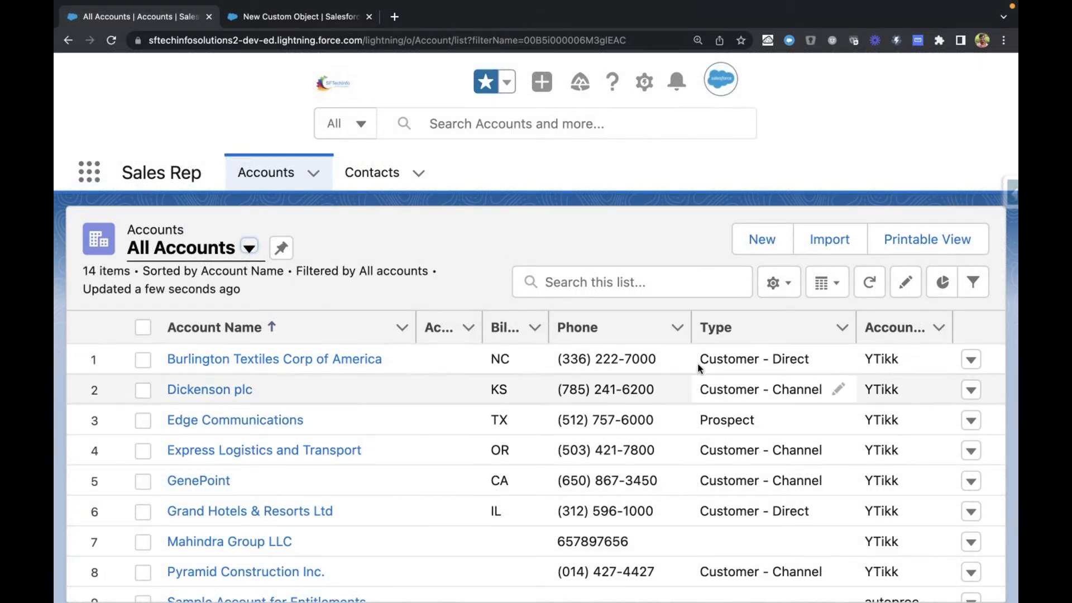
drag(701, 358, 805, 360)
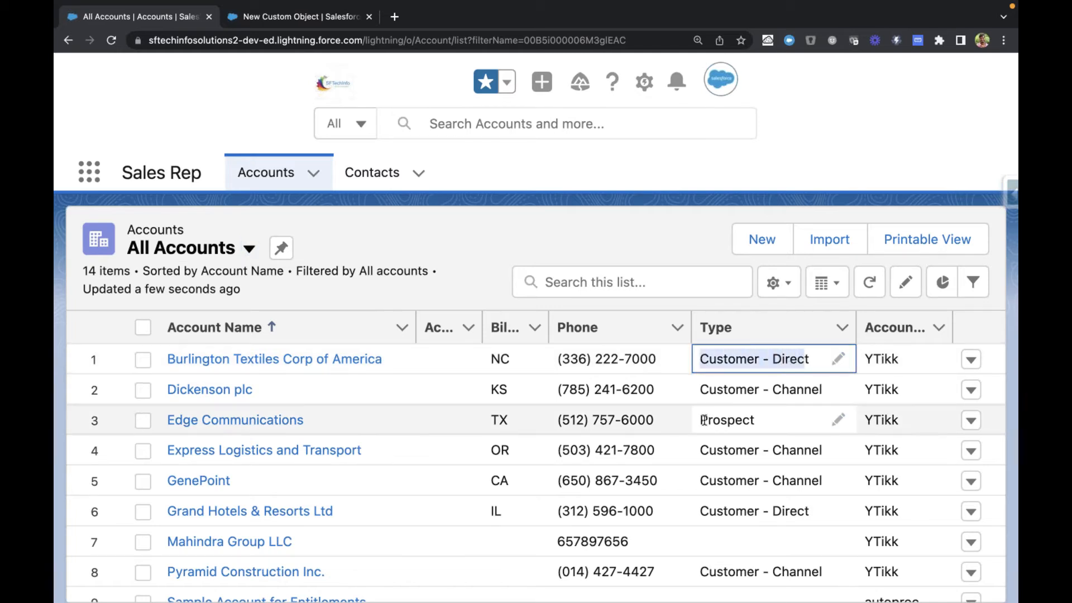
click(772, 424)
double_click(772, 423)
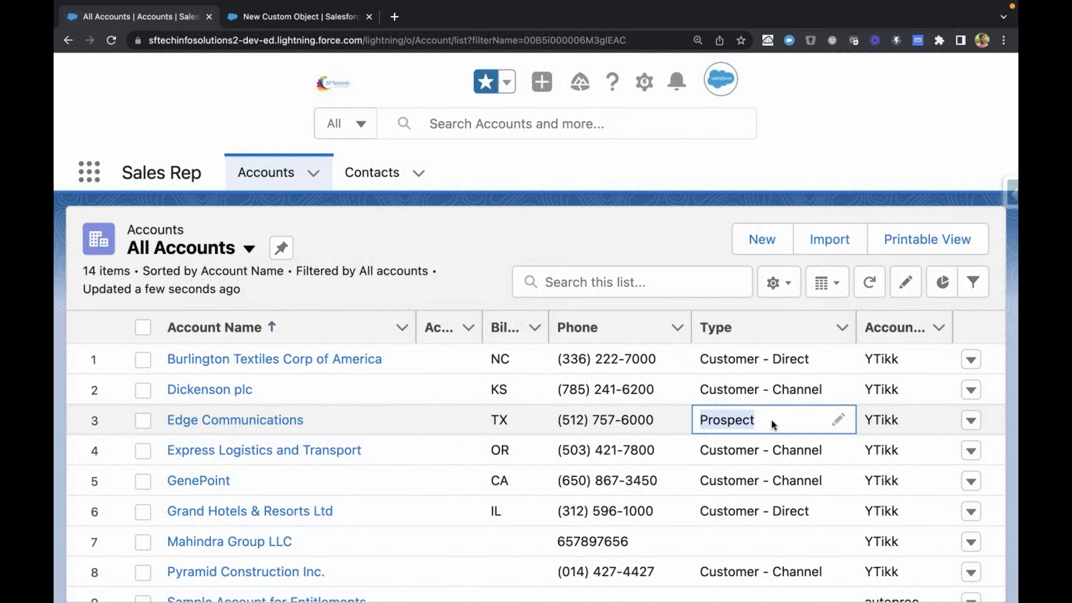
click(508, 248)
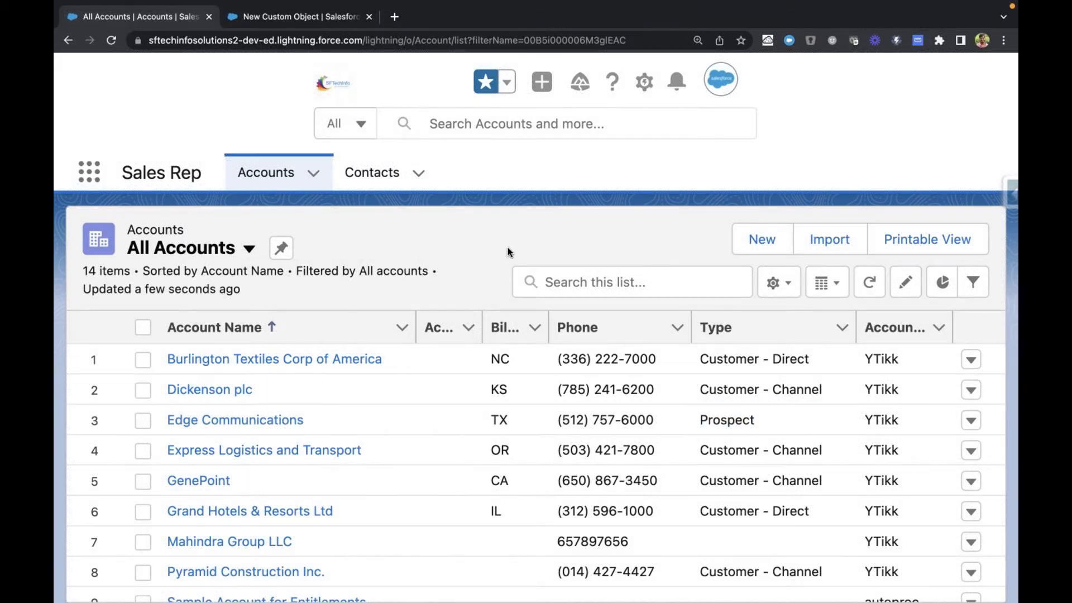
Step: Return to the New Custom Object form and enable Allow Reports under Optional Features
key(ctrl+Tab)
drag(143, 367, 188, 367)
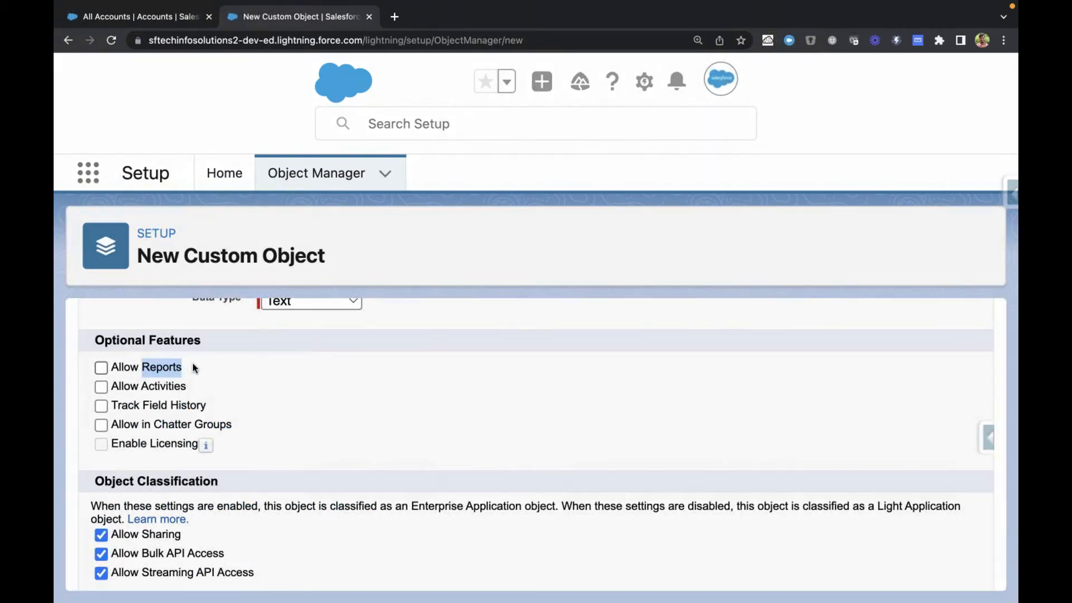
click(102, 371)
click(159, 364)
click(161, 368)
click(102, 369)
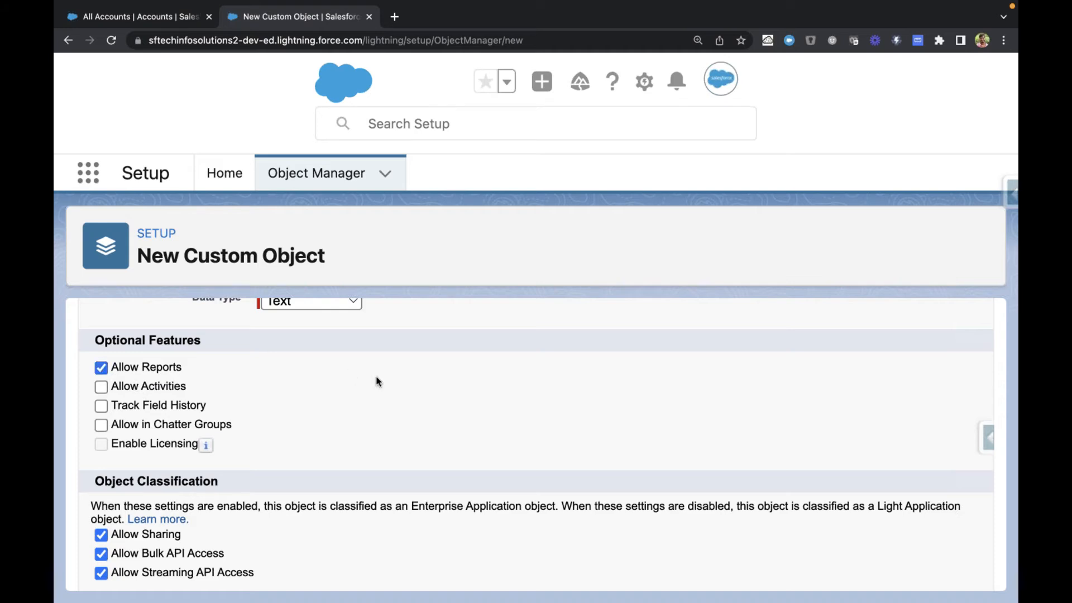
Step: Review the Institute object's labels and record name, and enable Allow Activities under Optional Features
scroll(302, 385, up, 10)
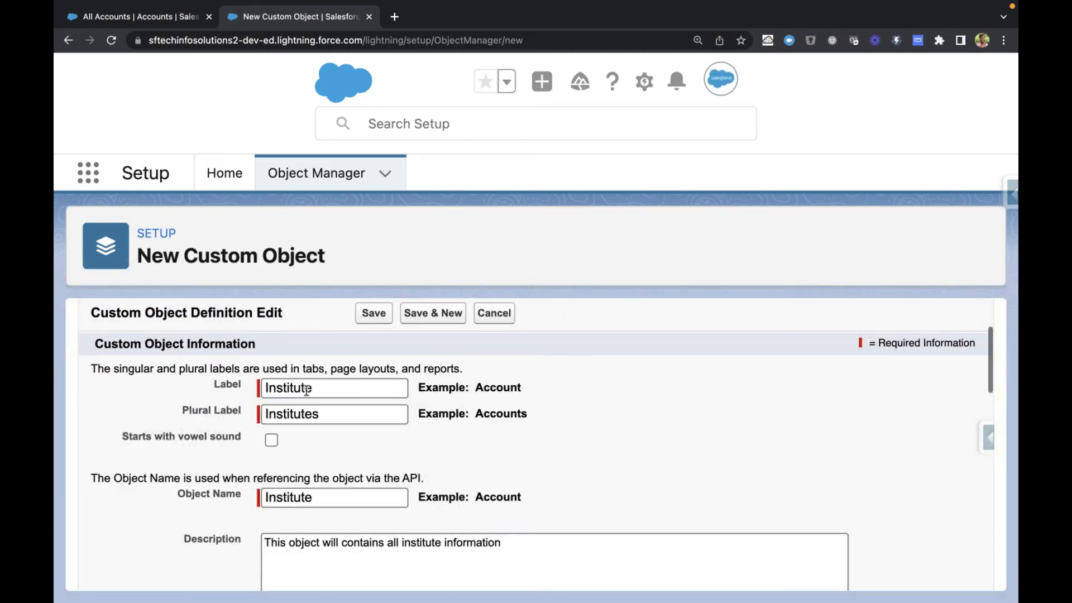
scroll(378, 389, down, 10)
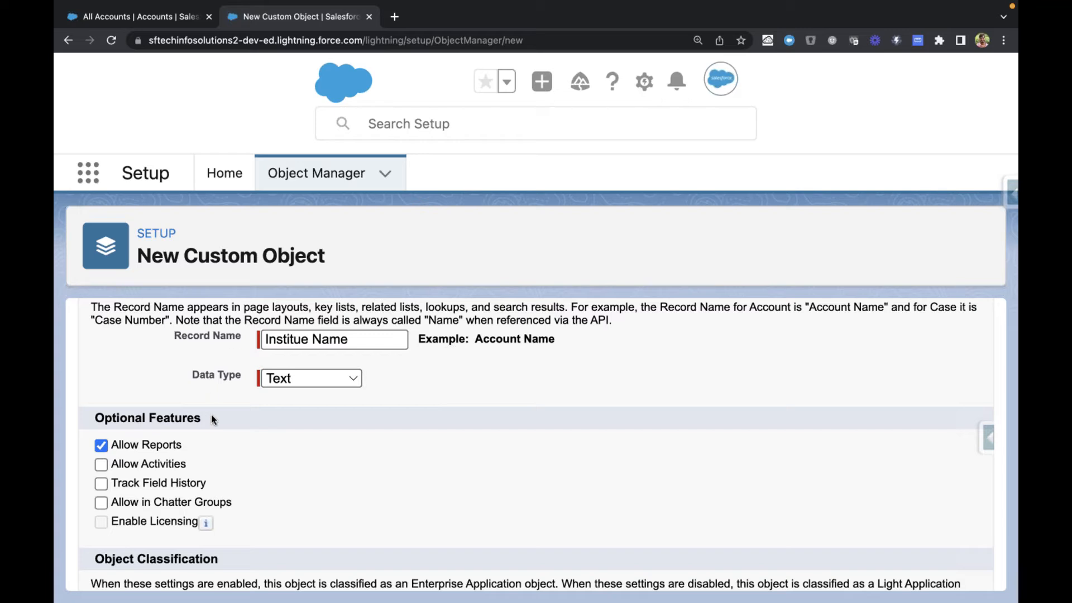
scroll(211, 417, down, 2)
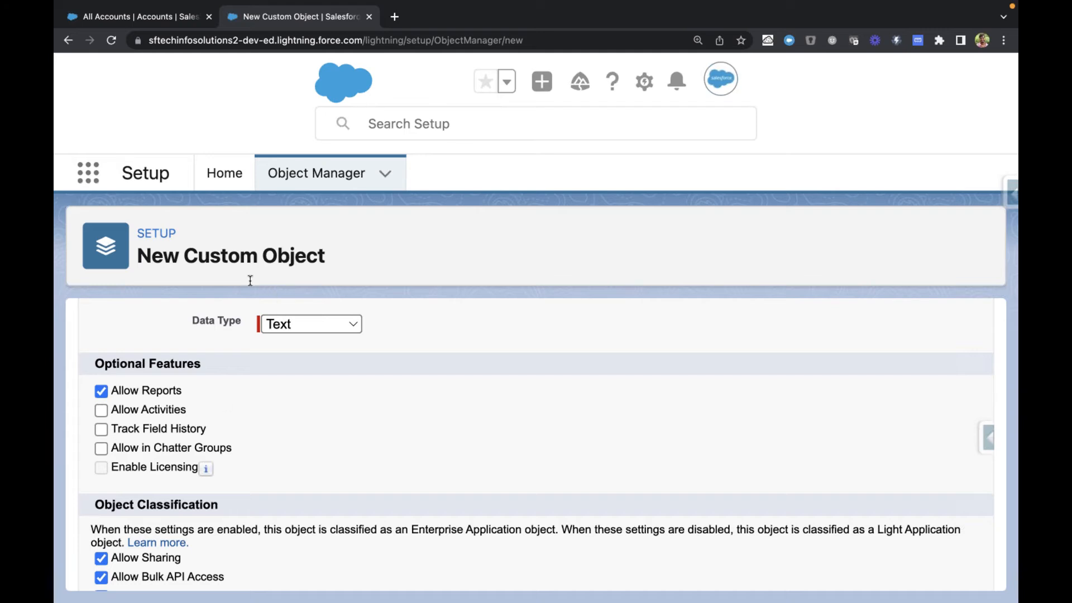
click(102, 412)
scroll(162, 441, down, 1)
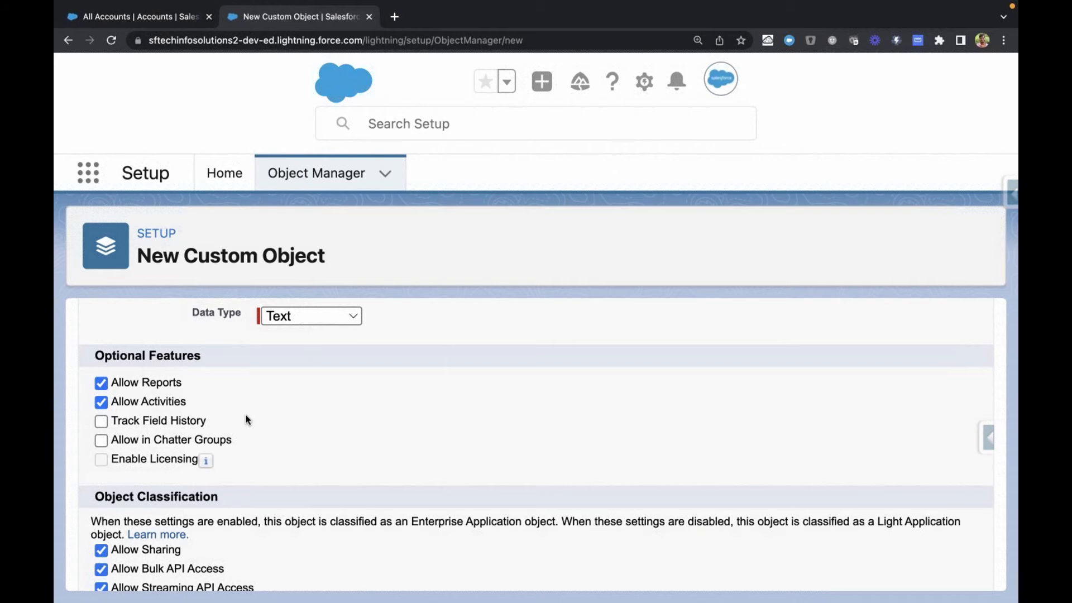
Step: Open the Edge Communications account from the All Accounts list and go to its related Edge Emergency Generator opportunity
key(ctrl+Tab)
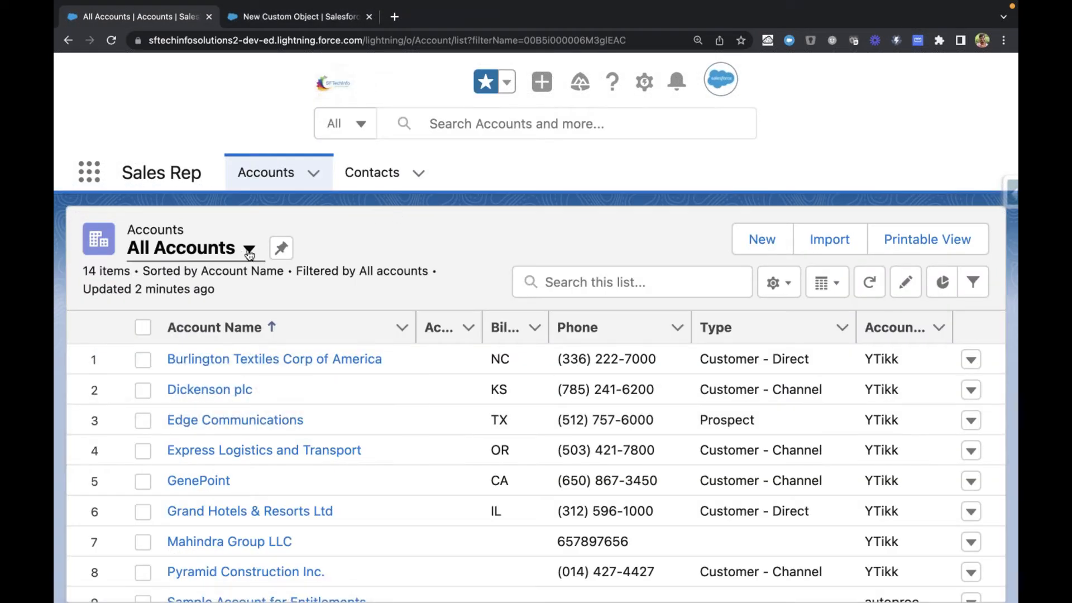
click(205, 419)
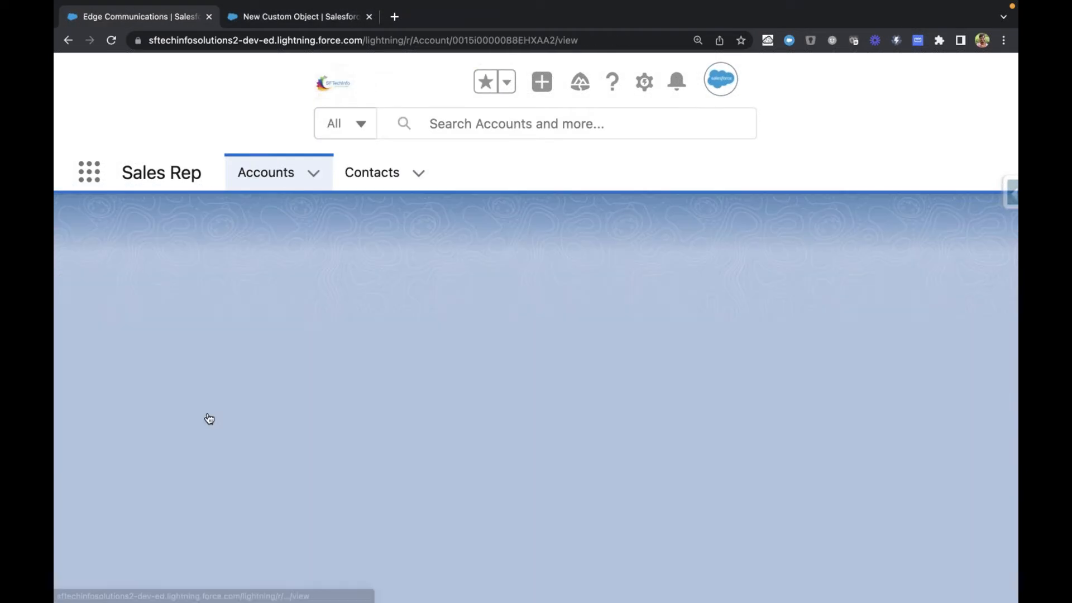
scroll(246, 429, down, 5)
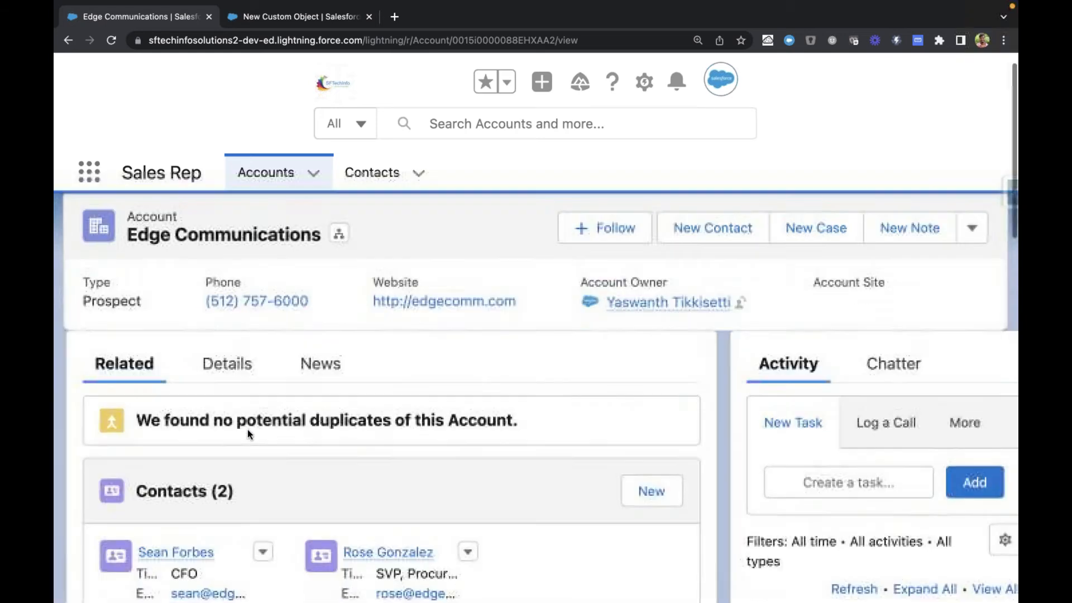
click(180, 441)
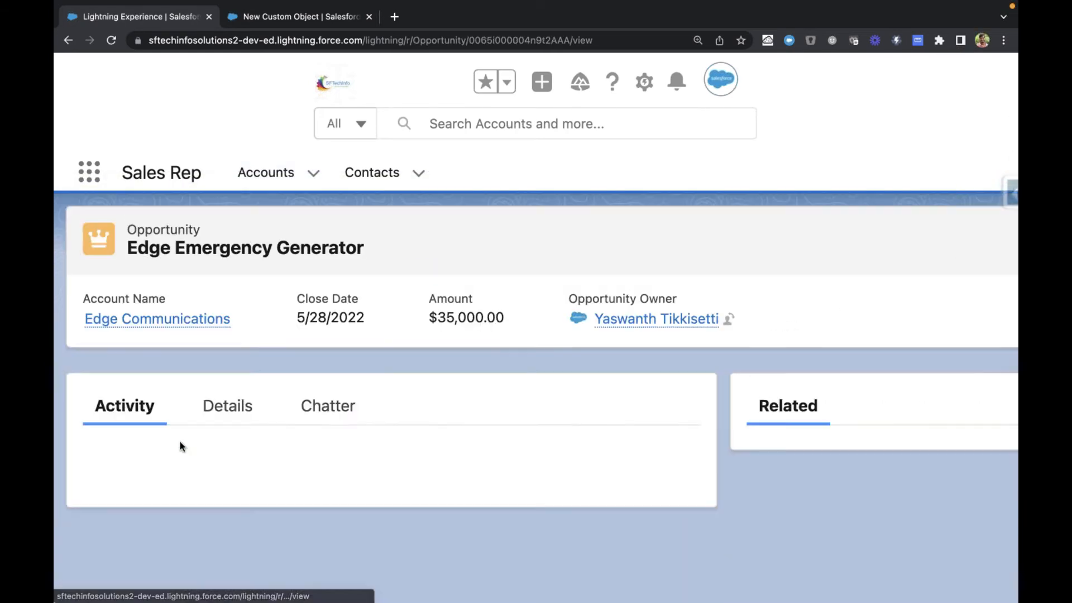
scroll(180, 437, down, 5)
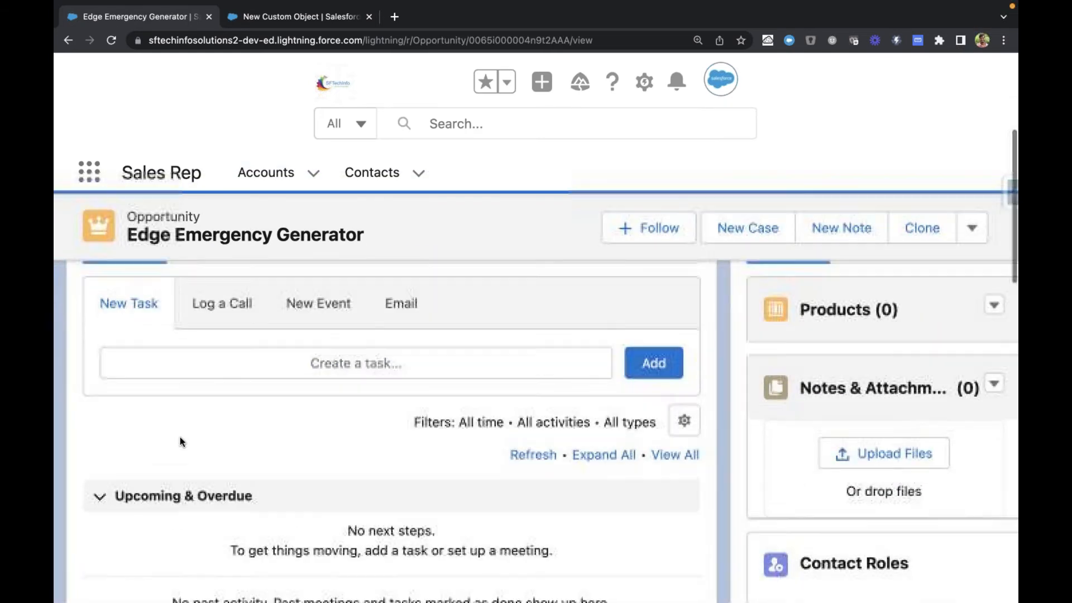
Step: Show the Edge Emergency Generator opportunity's details and examine its Amount field as a field-tracking example
click(222, 274)
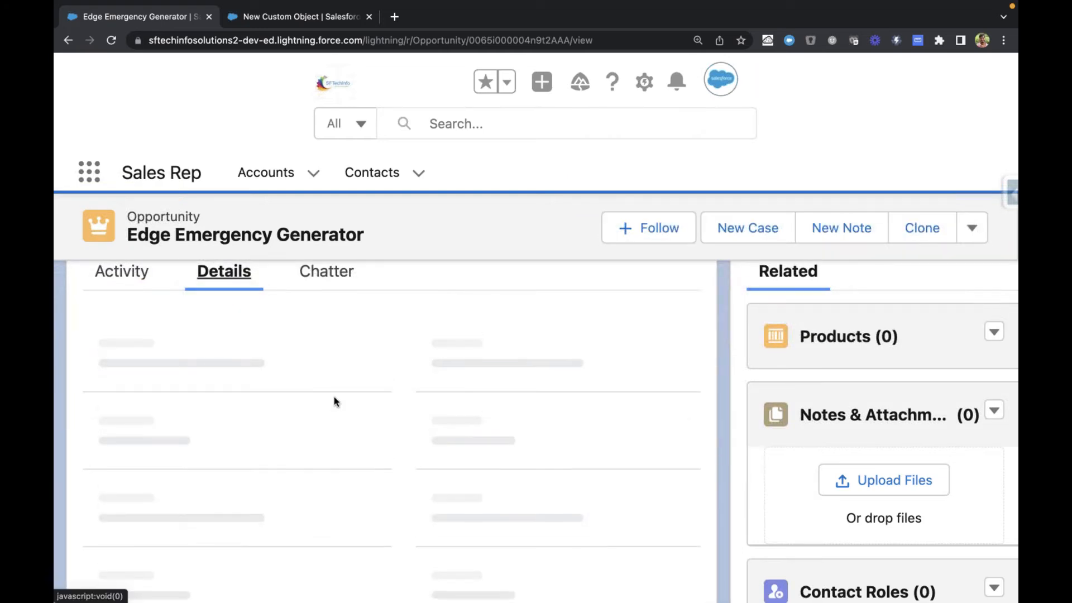
scroll(334, 396, down, 1)
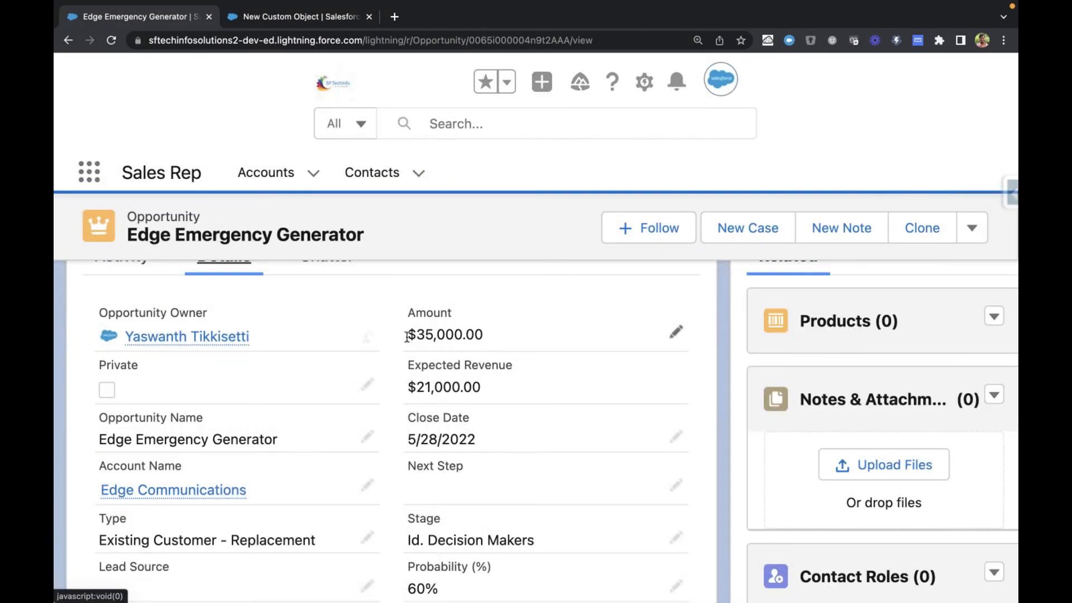
drag(406, 337, 502, 336)
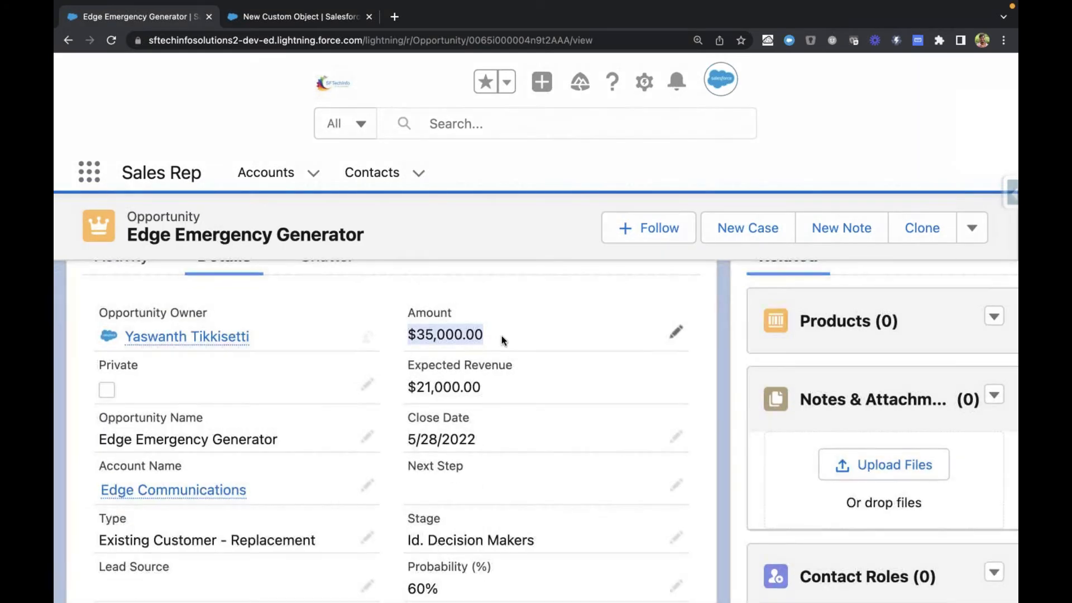
click(455, 232)
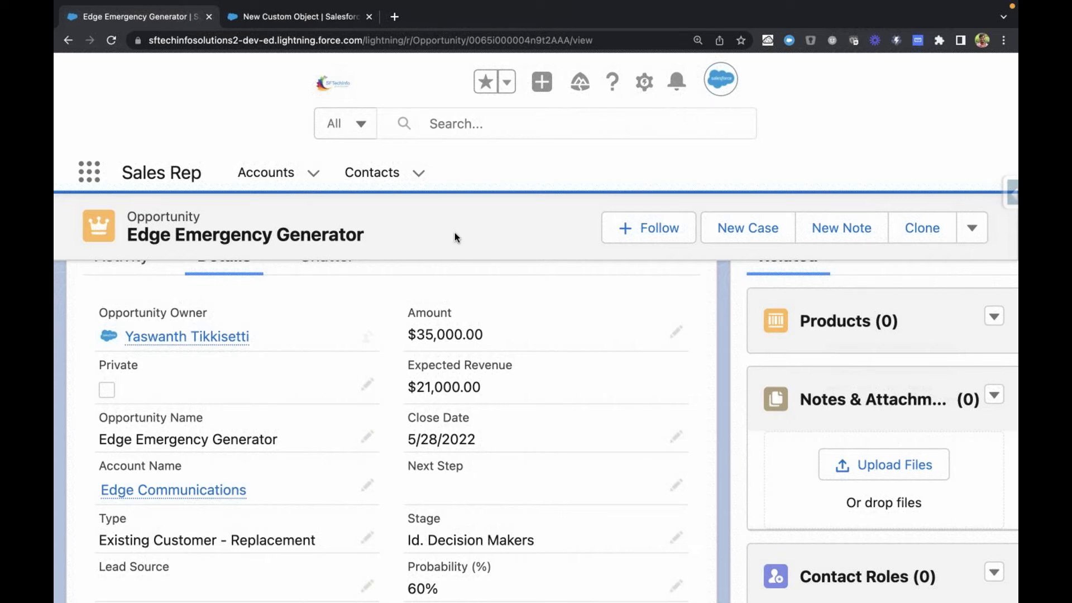
drag(403, 339, 495, 346)
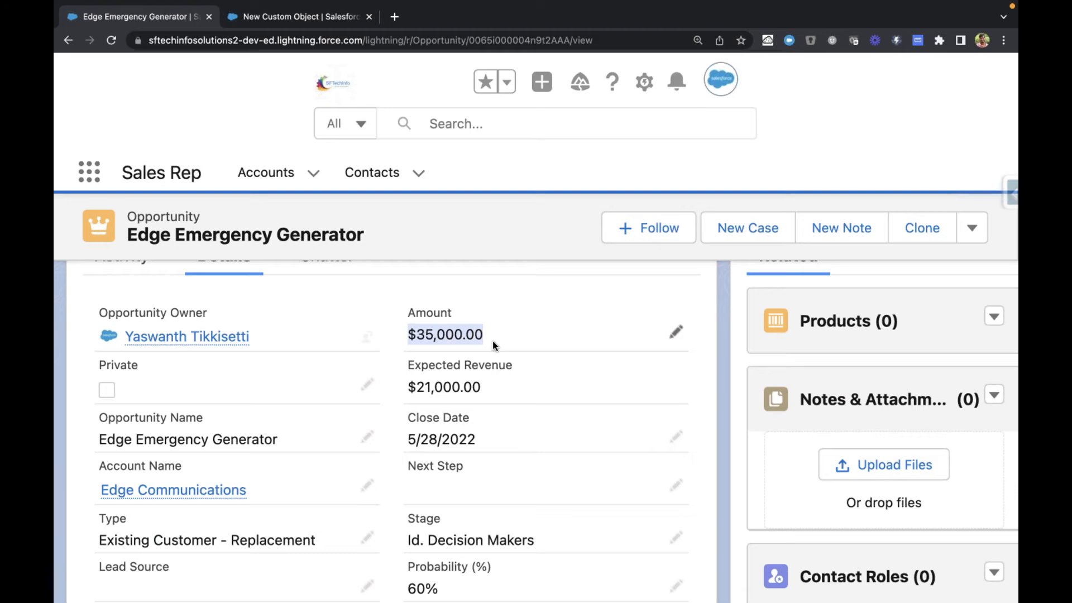
drag(493, 345, 407, 343)
drag(406, 342, 514, 335)
click(397, 343)
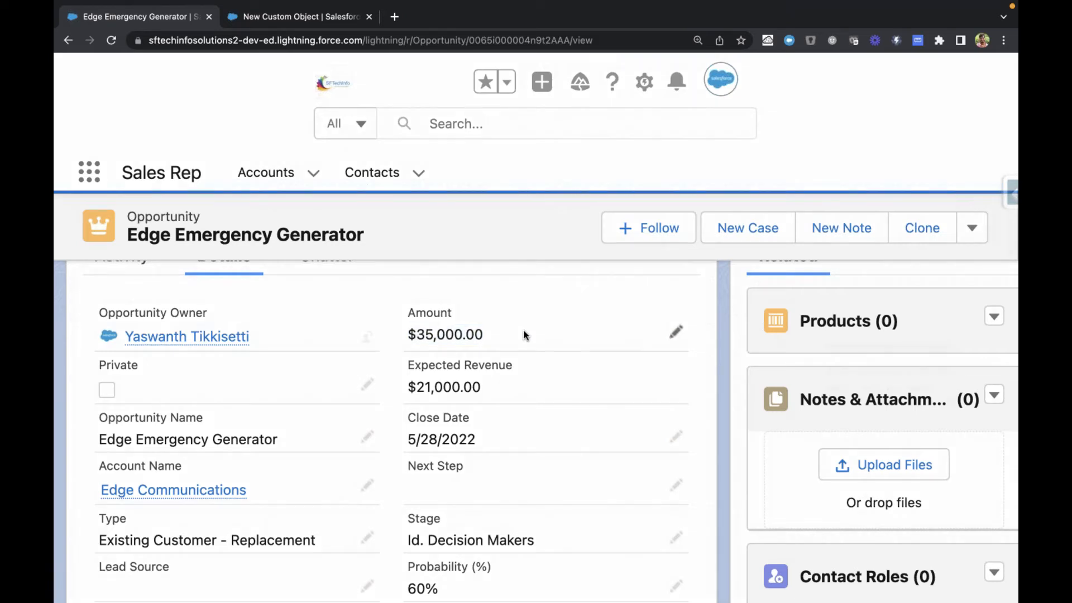
Step: Enable Track Field History in the new custom object's Optional Features
key(ctrl+Tab)
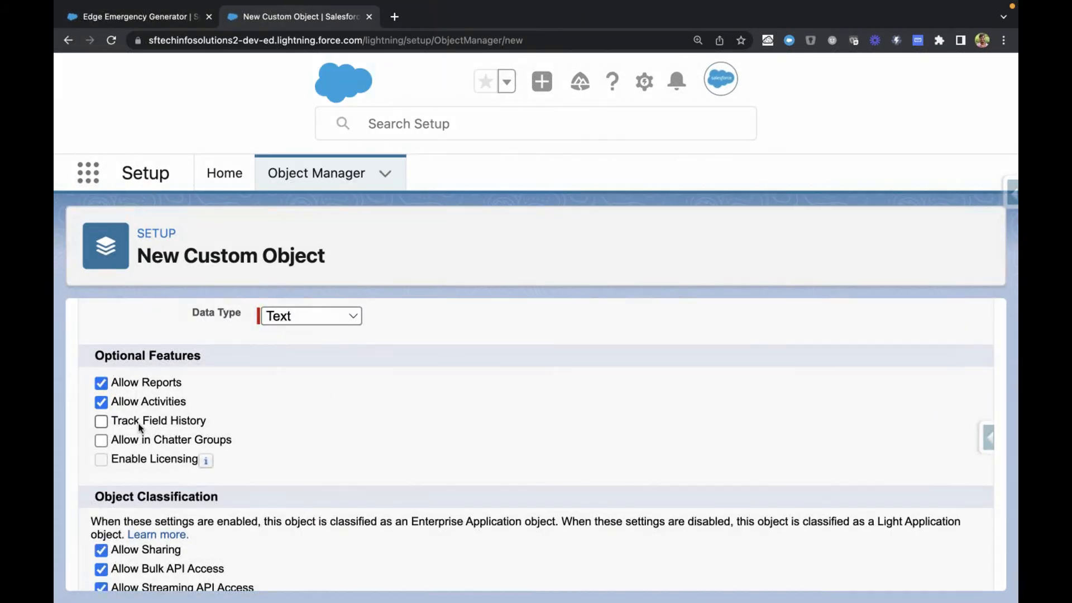
drag(118, 423, 211, 422)
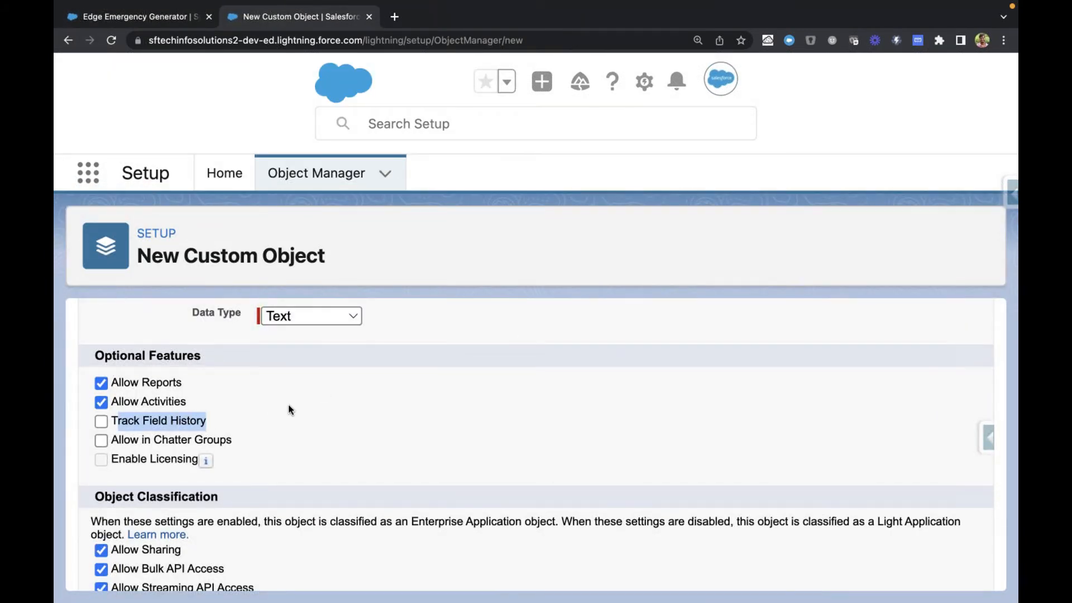
key(ctrl+shift+Tab)
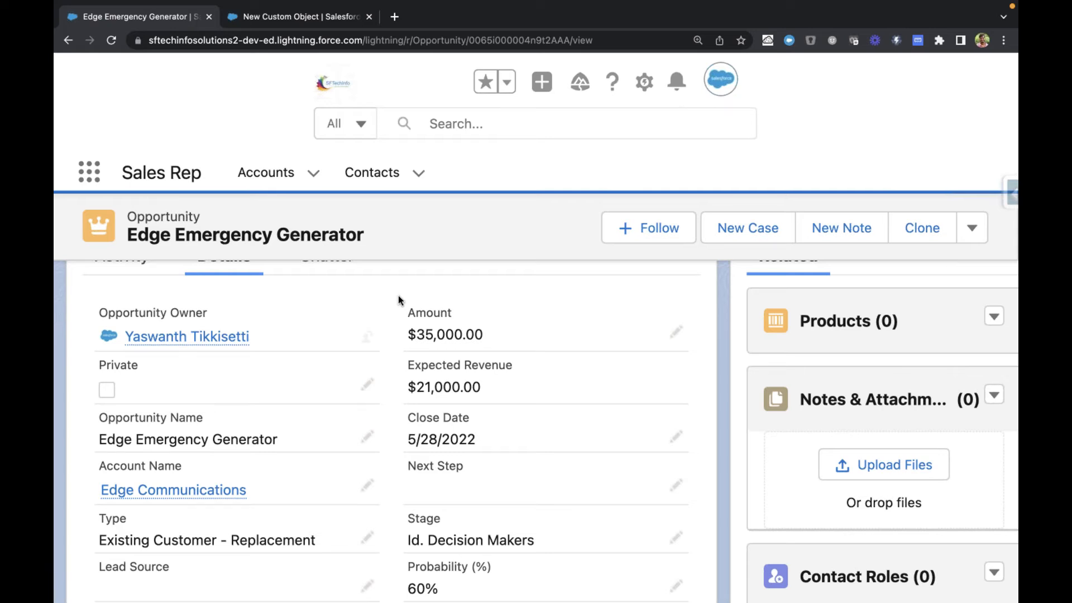
key(ctrl+Tab)
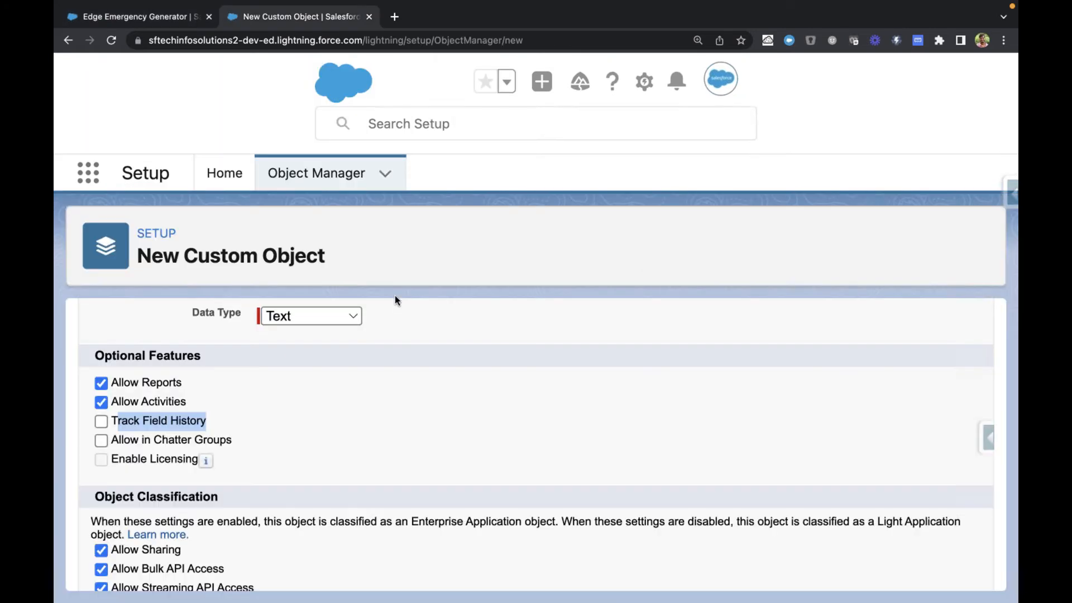
click(114, 421)
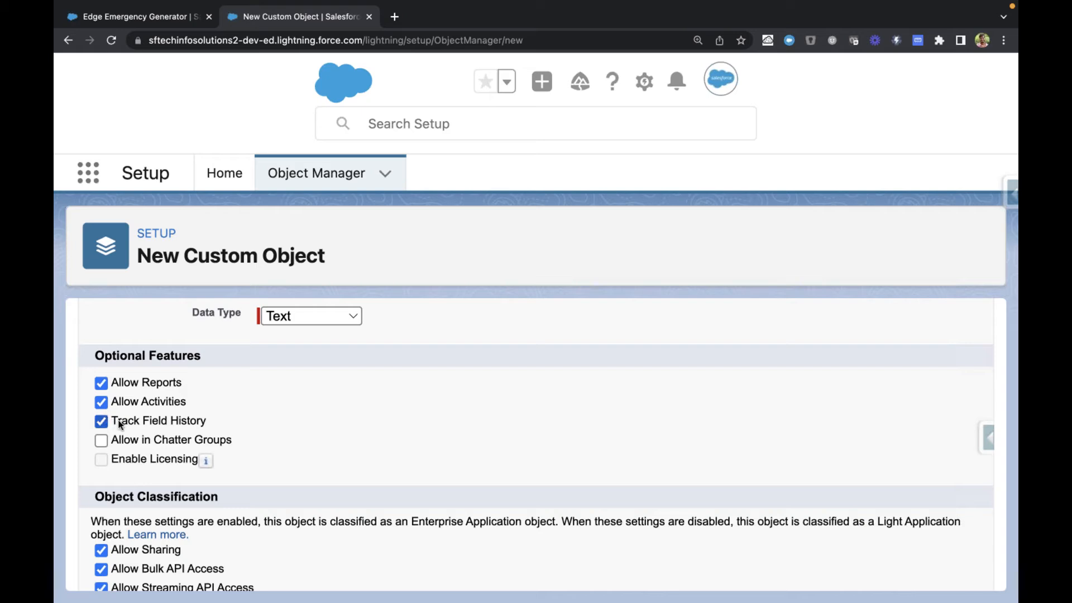
drag(112, 422, 197, 425)
click(101, 422)
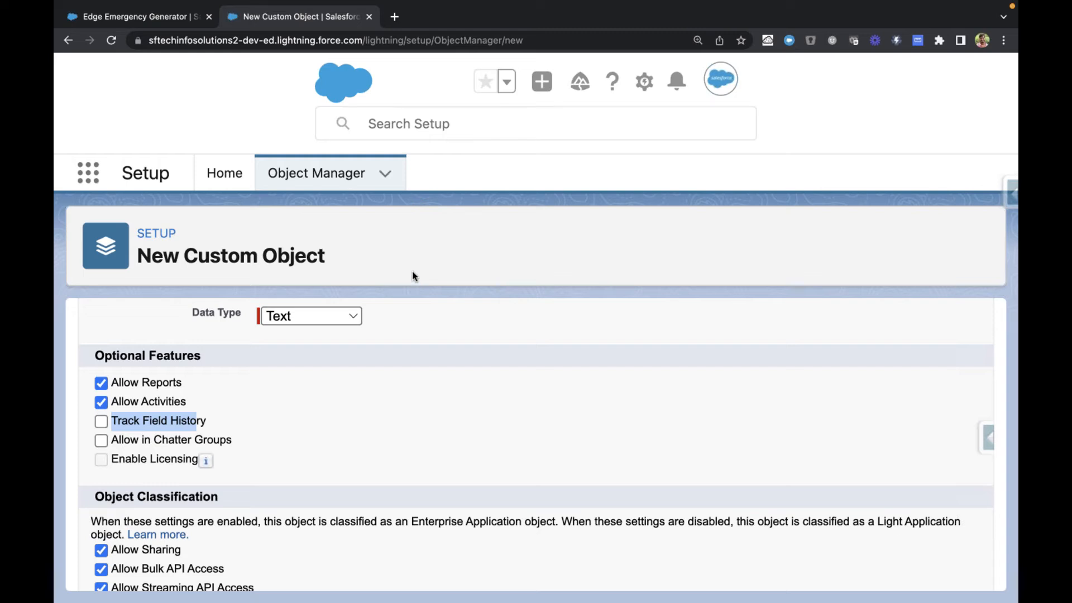
click(102, 423)
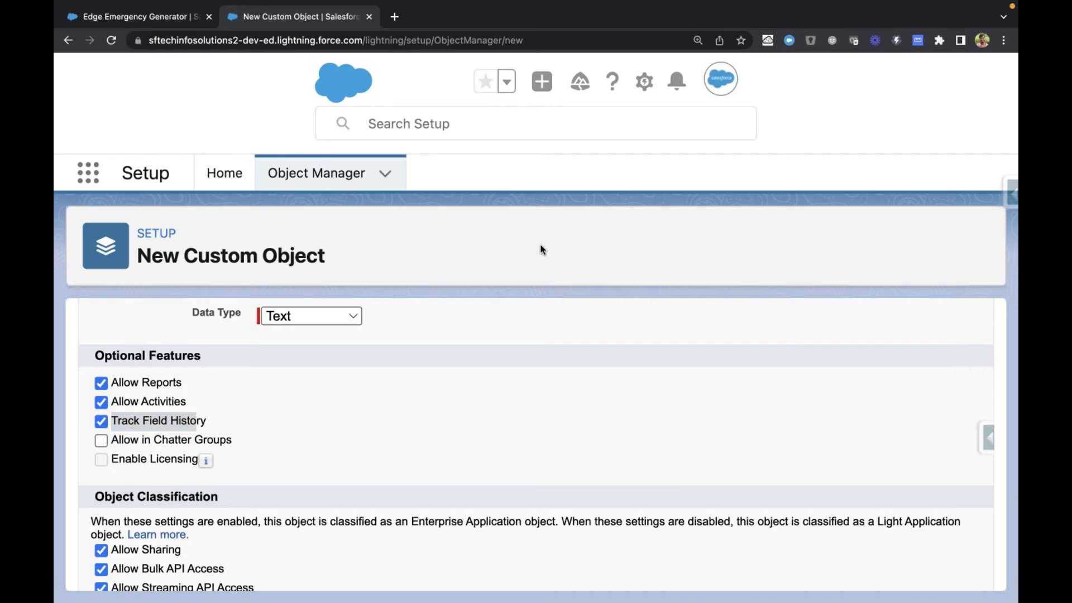
scroll(204, 417, down, 1)
scroll(203, 420, down, 2)
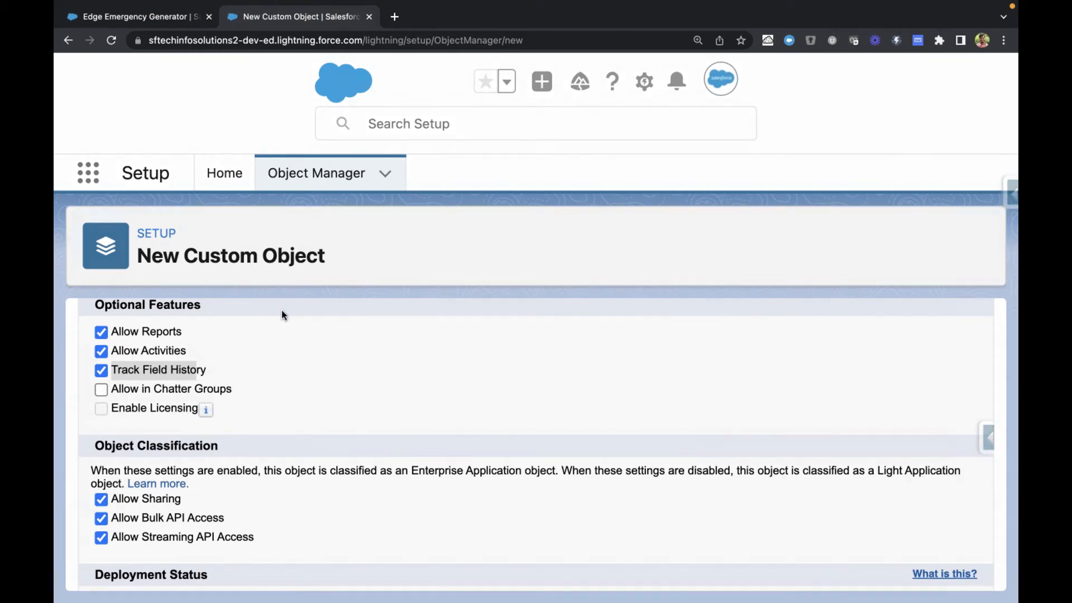
Step: Enable Allow in Chatter Groups in the new custom object's Optional Features
drag(138, 258, 322, 257)
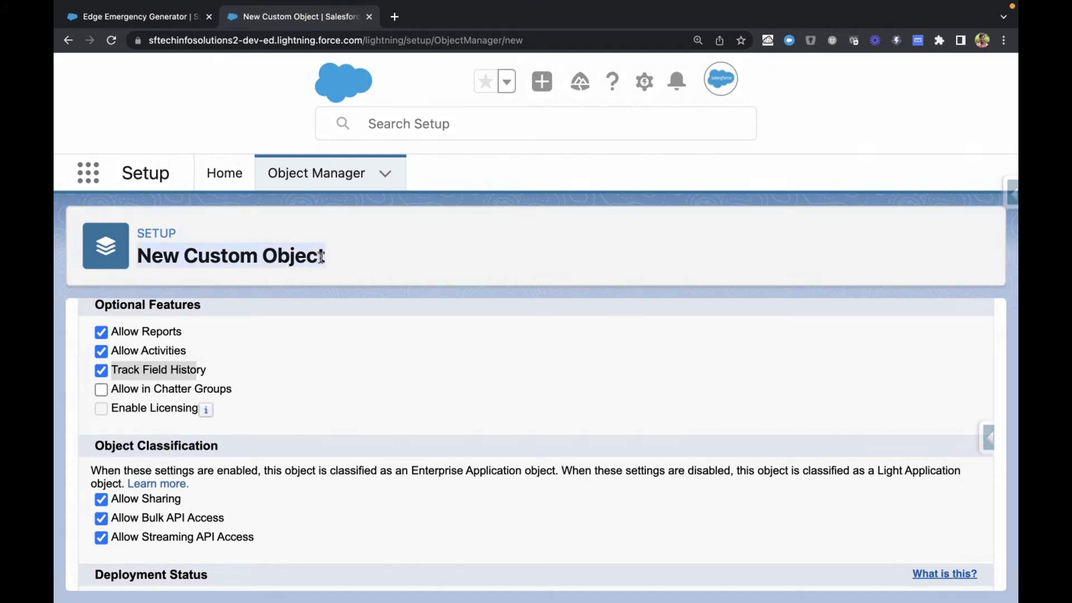
click(102, 393)
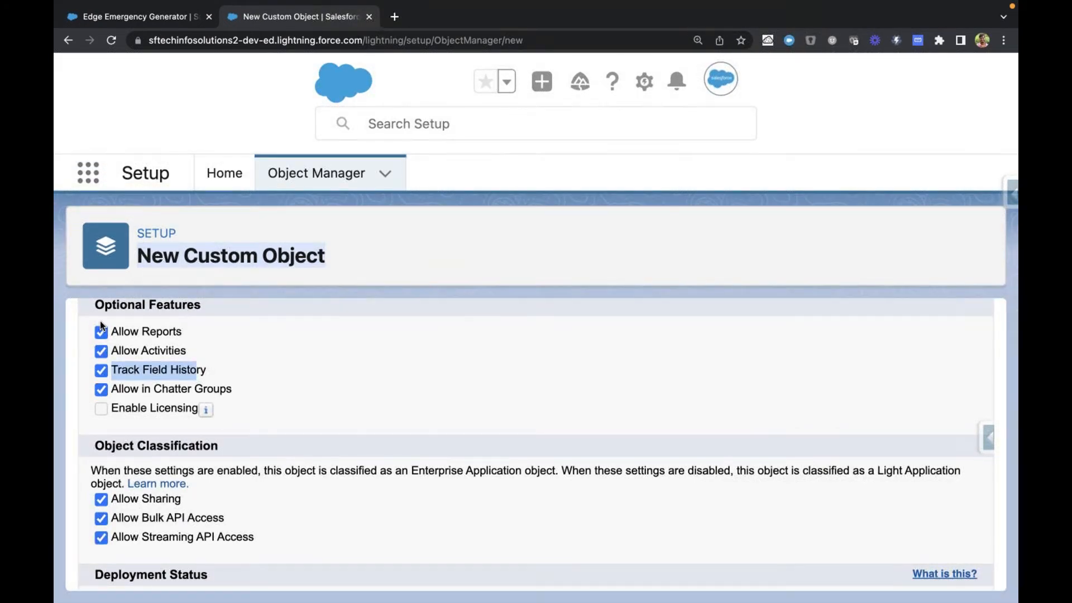
click(258, 261)
click(258, 262)
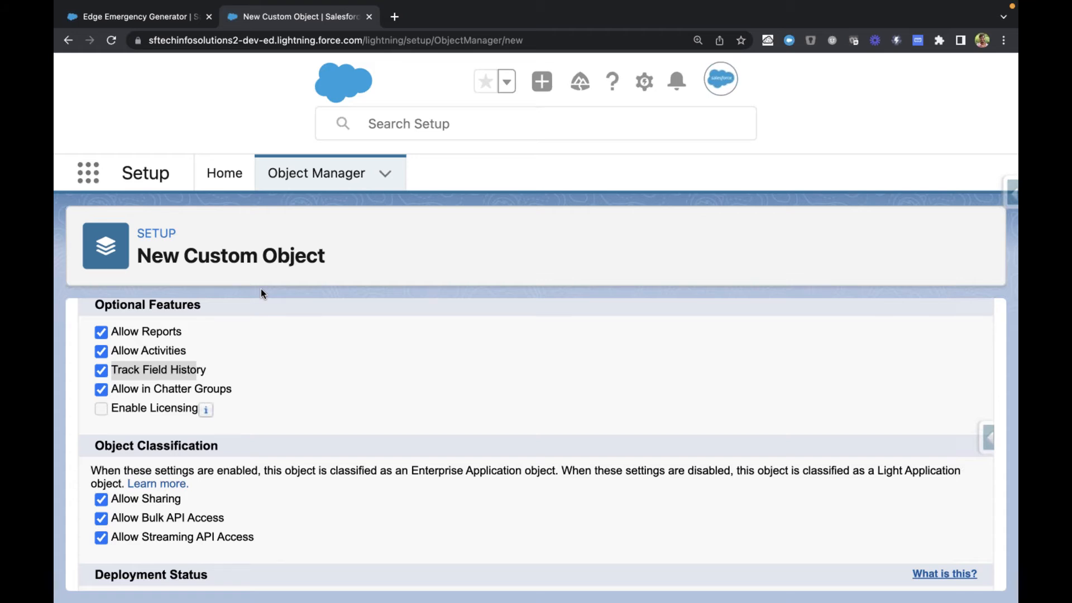
Step: Review the Institute object's labels, record name, optional features and object classification settings
scroll(318, 301, down, 3)
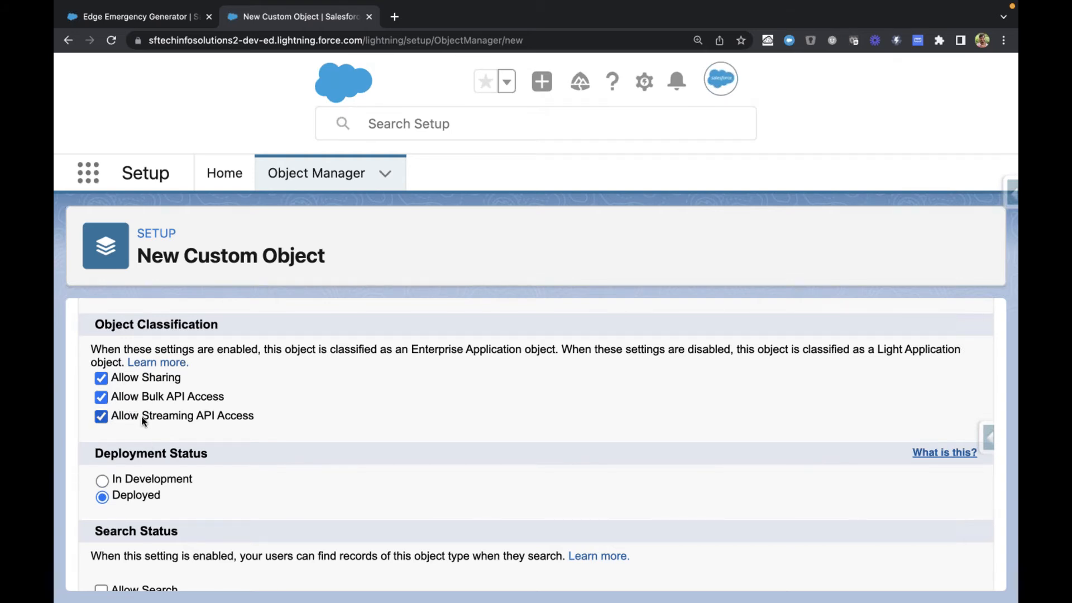
scroll(143, 421, up, 3)
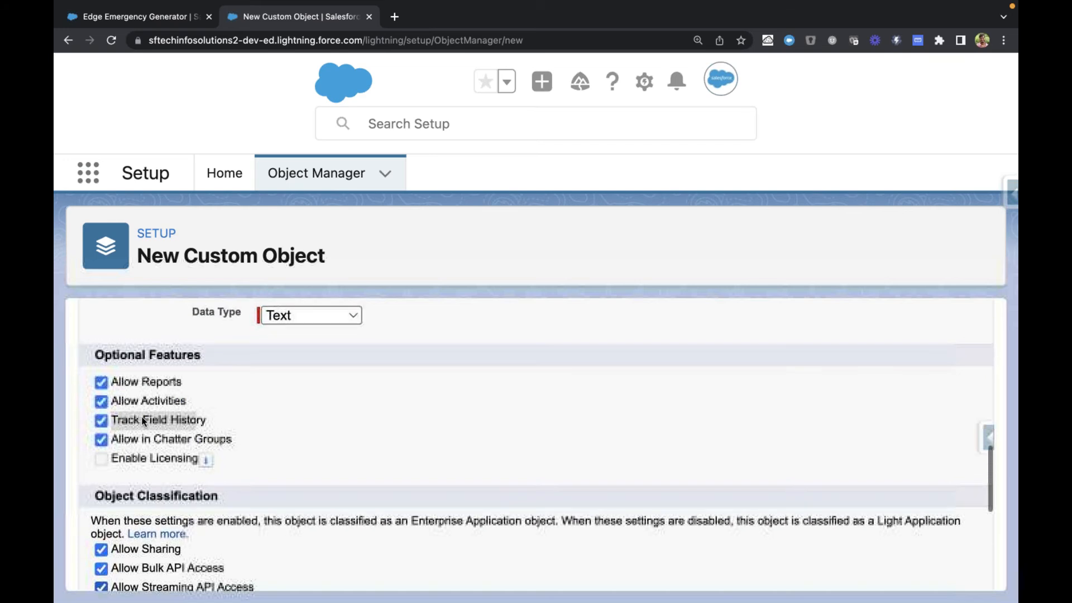
scroll(412, 332, up, 5)
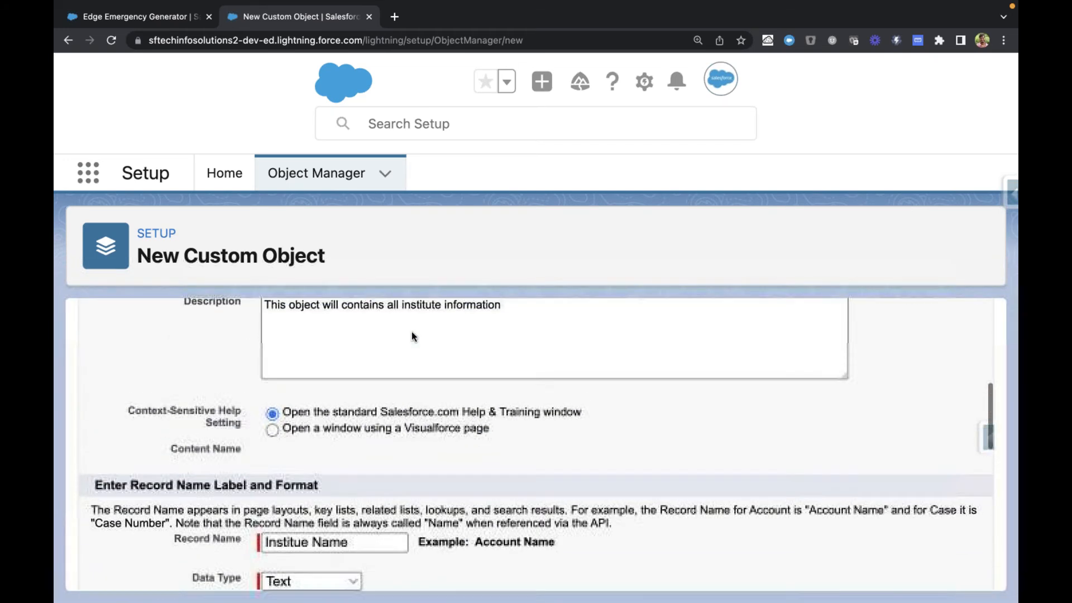
scroll(411, 331, up, 5)
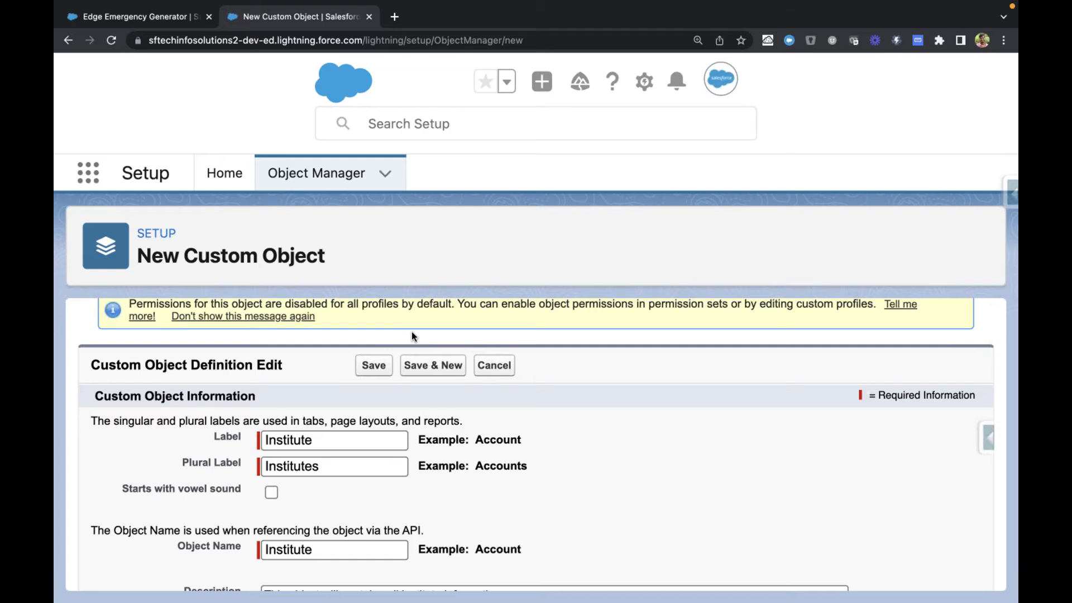
scroll(413, 336, down, 3)
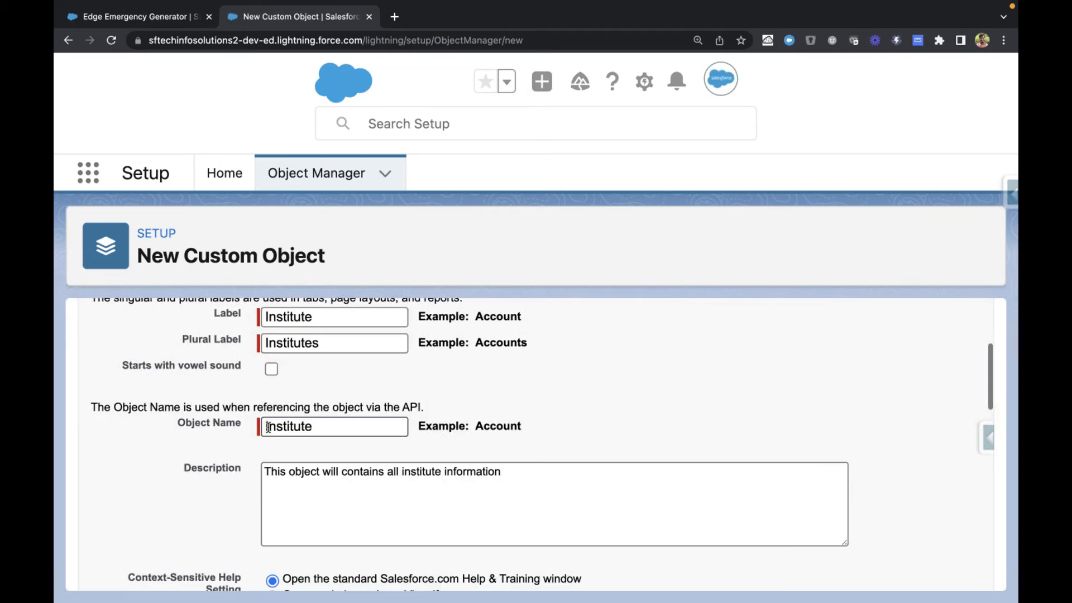
drag(183, 344, 247, 342)
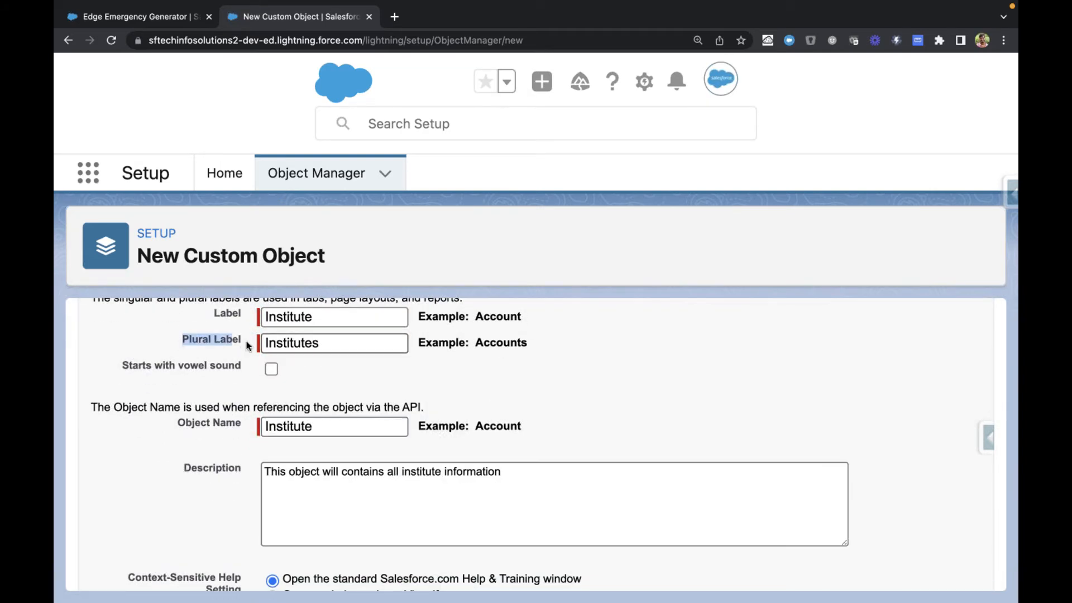
scroll(247, 344, down, 6)
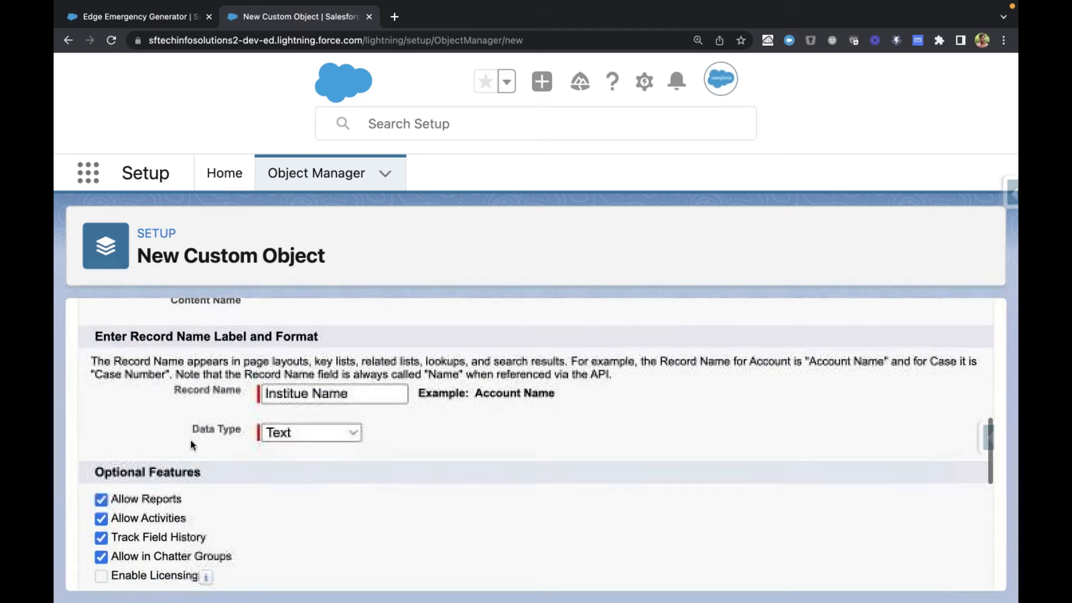
click(384, 395)
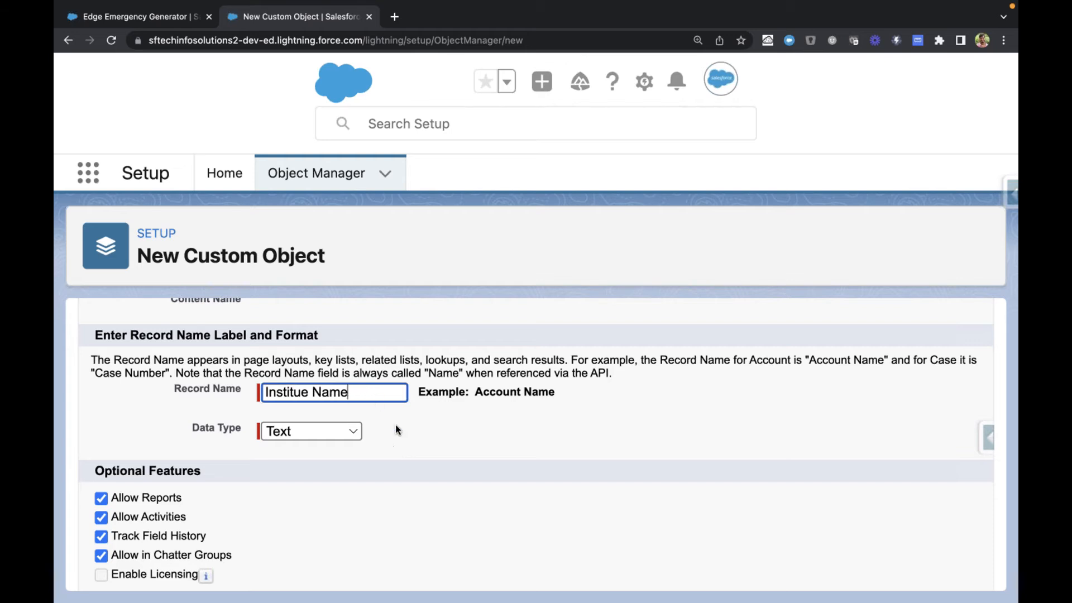
scroll(406, 441, down, 6)
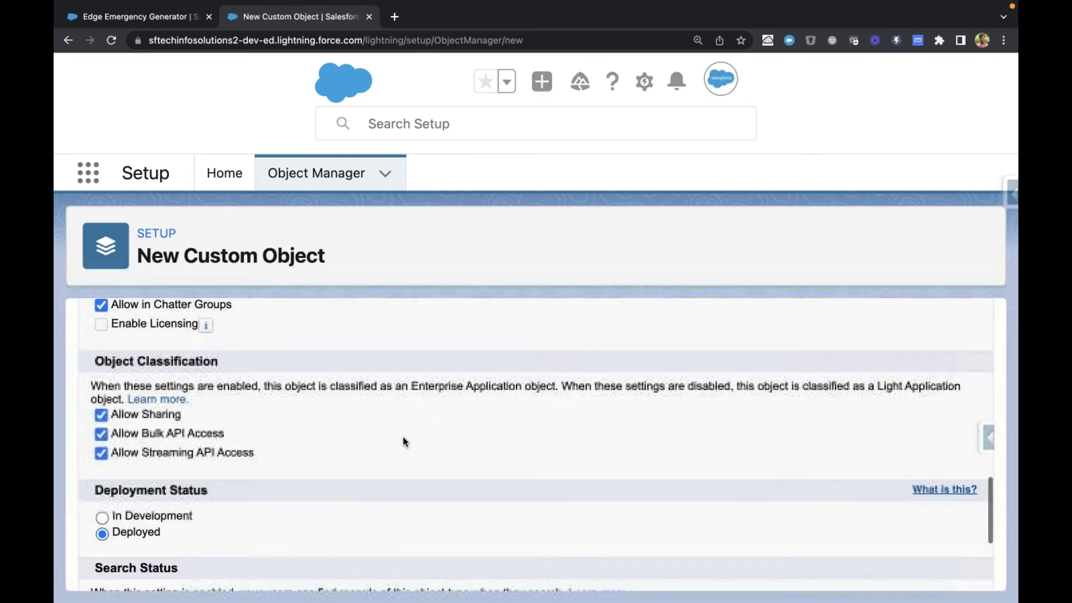
scroll(405, 441, up, 10)
scroll(402, 397, down, 3)
click(290, 456)
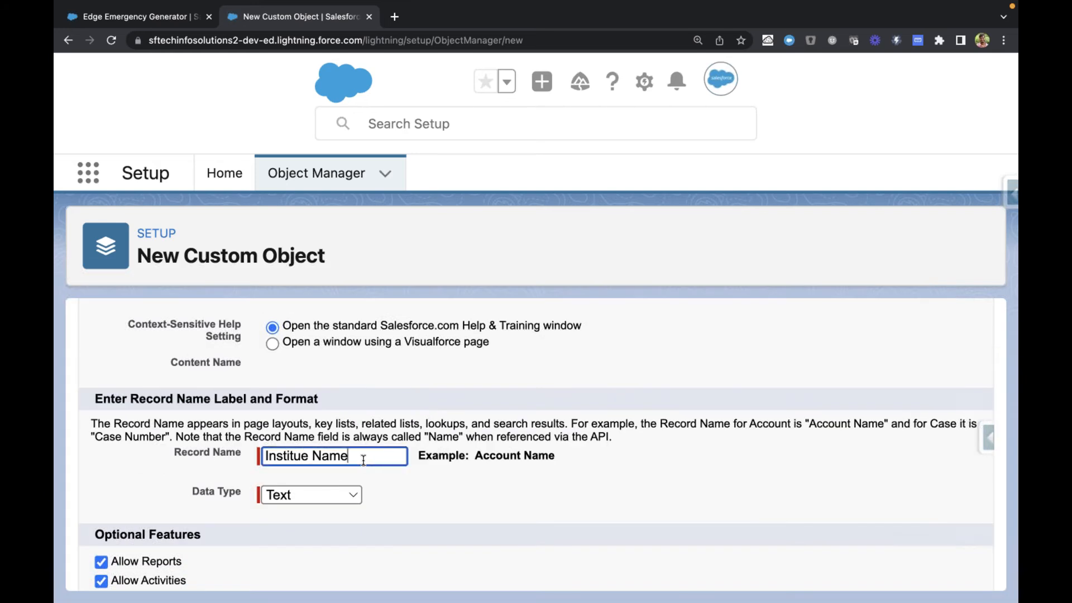
scroll(401, 478, down, 5)
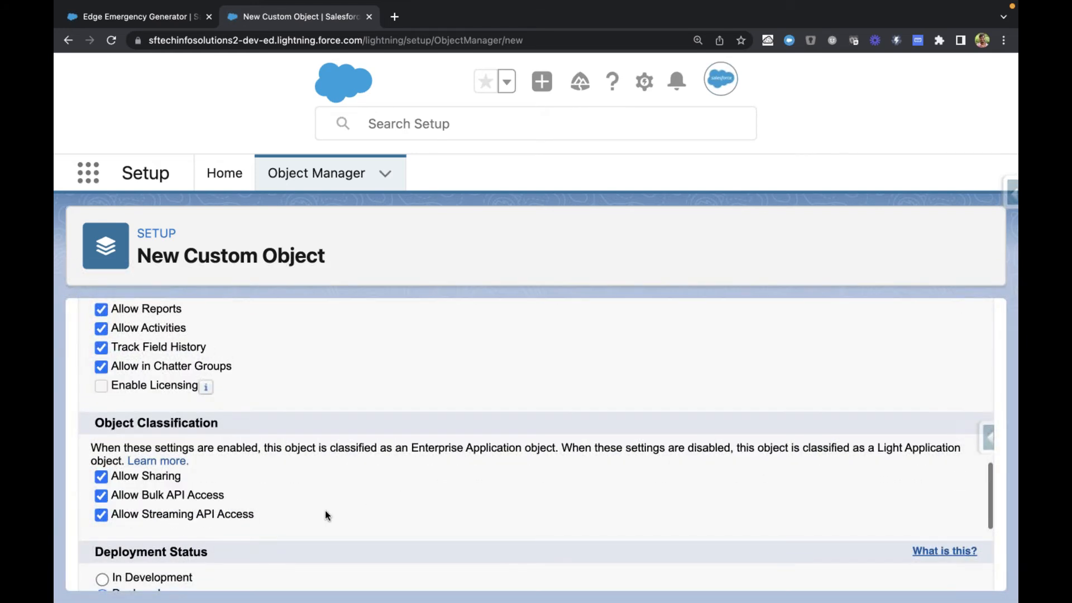
Step: Review the Deployment Status options and keep Deployed as the custom object's status
scroll(325, 510, down, 1)
scroll(204, 478, down, 2)
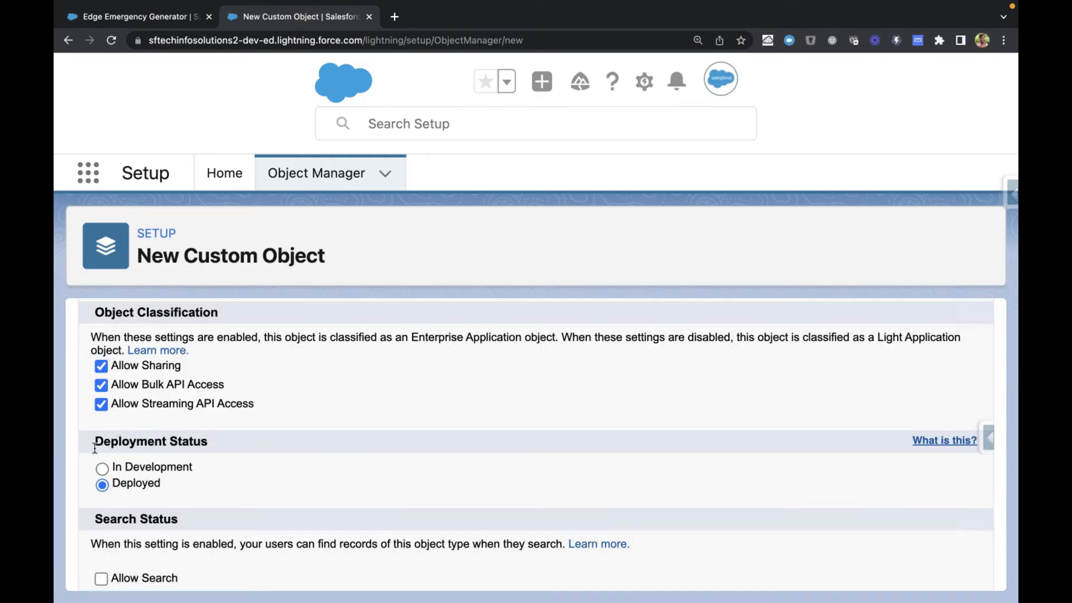
scroll(95, 448, down, 1)
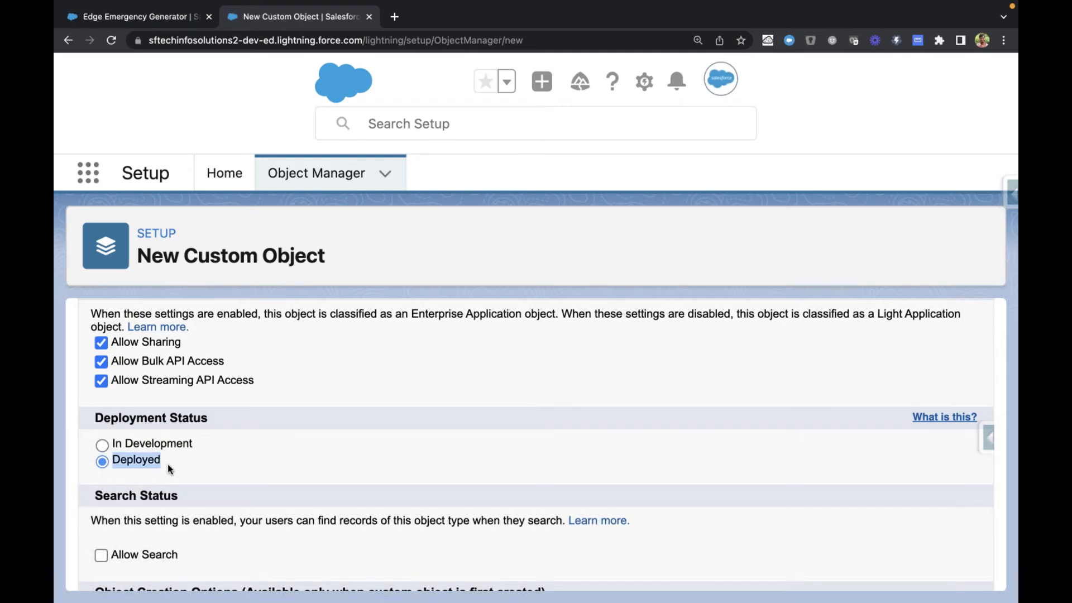
click(262, 395)
click(102, 462)
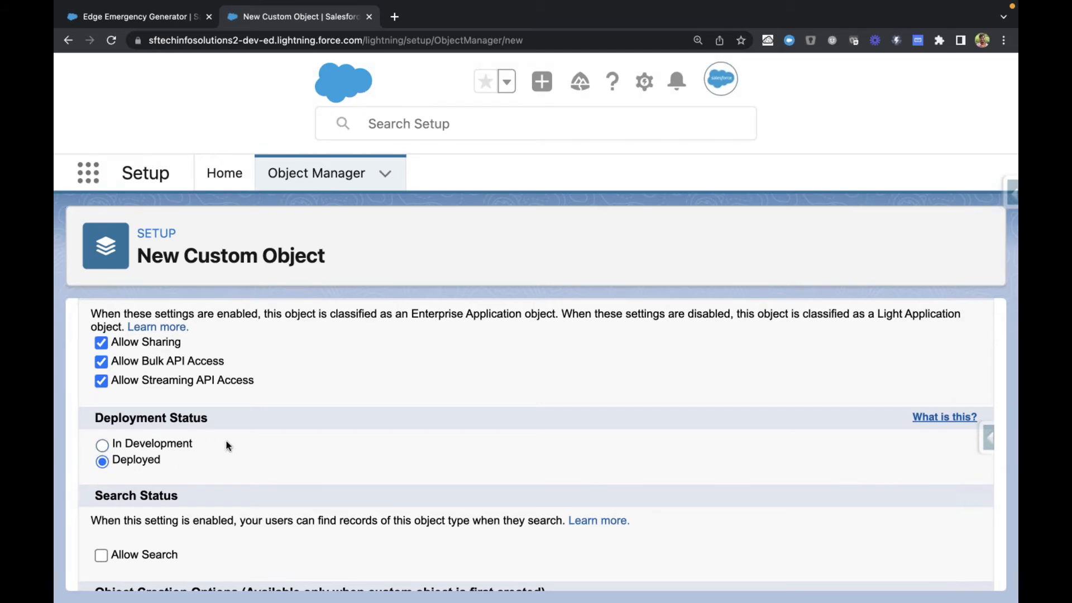
Step: Review the Search Status section, then search globally for "edge" from the Edge Emergency Generator opportunity as an example
scroll(230, 470, down, 2)
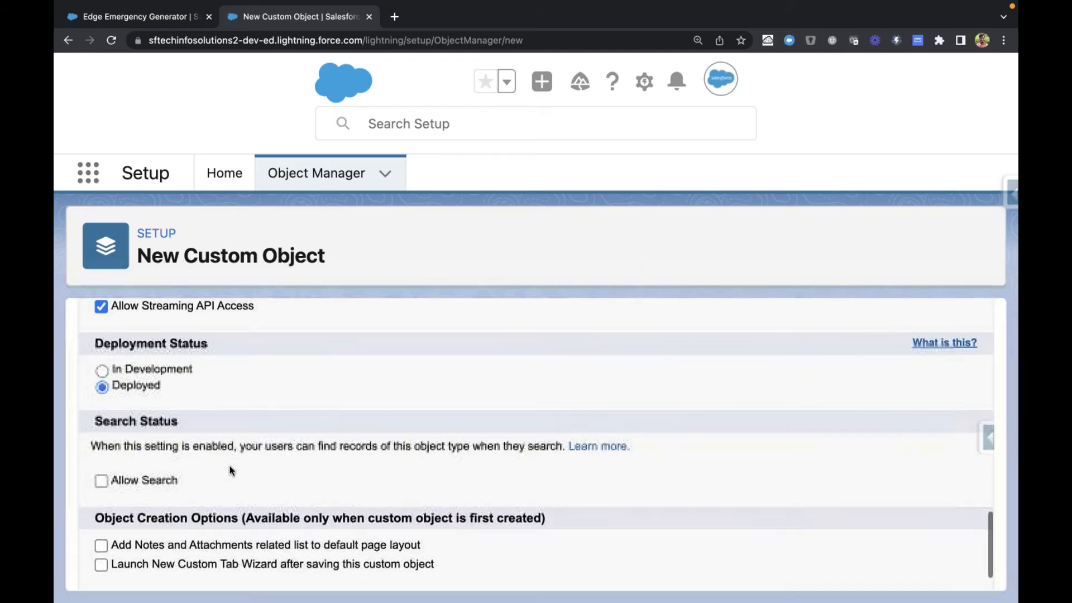
scroll(230, 471, down, 2)
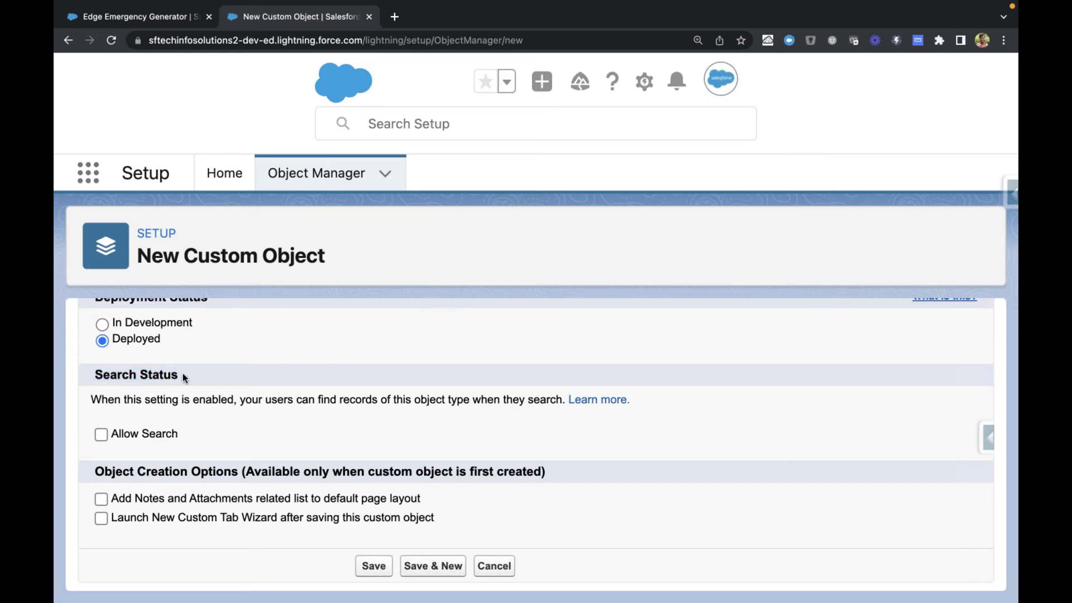
key(ctrl+Tab)
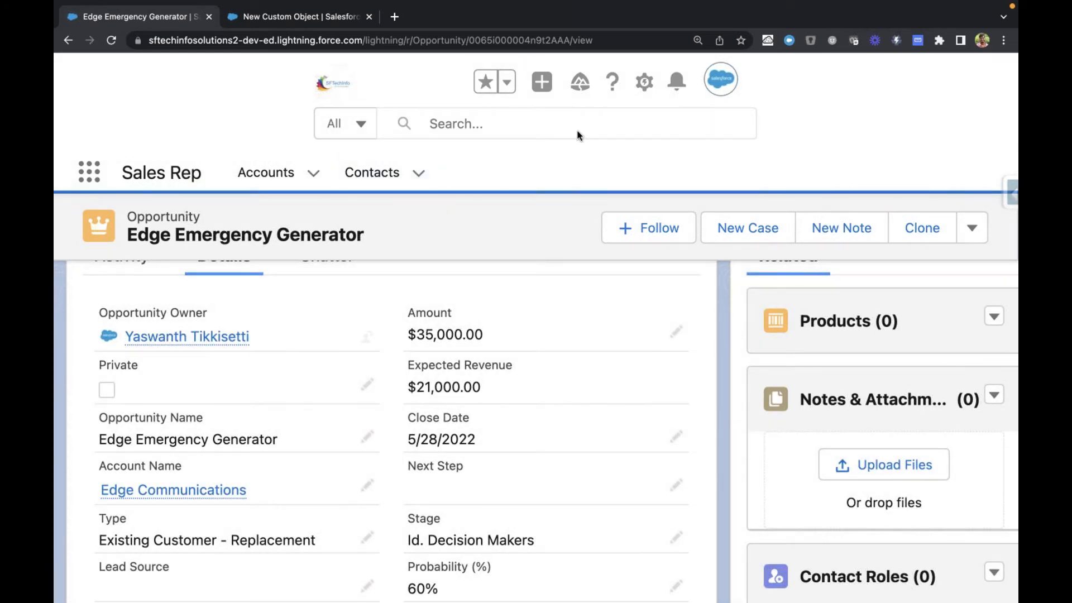
click(478, 126)
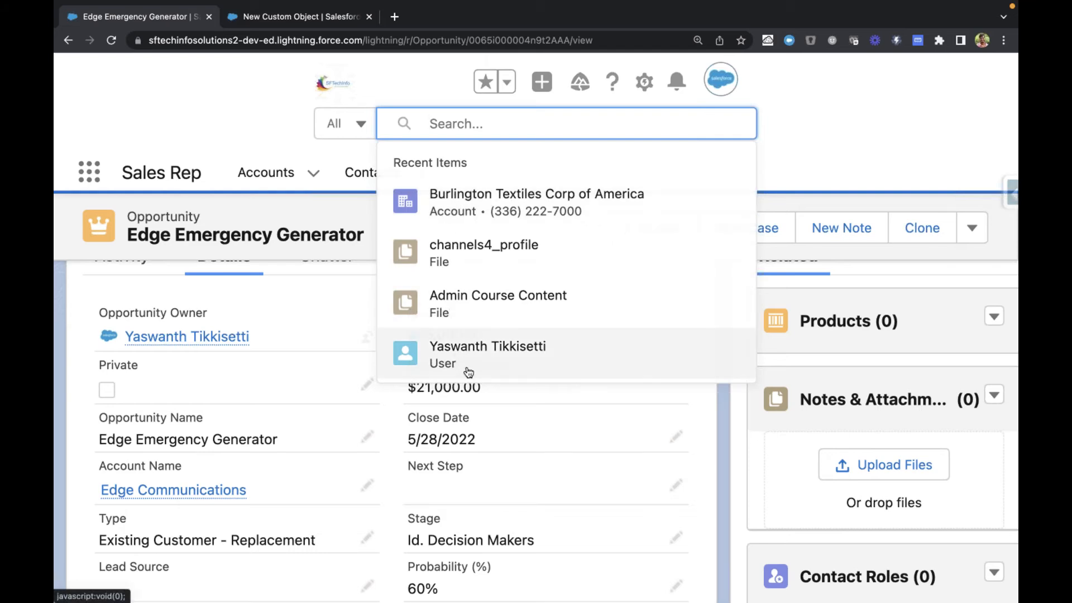
double_click(219, 234)
click(424, 125)
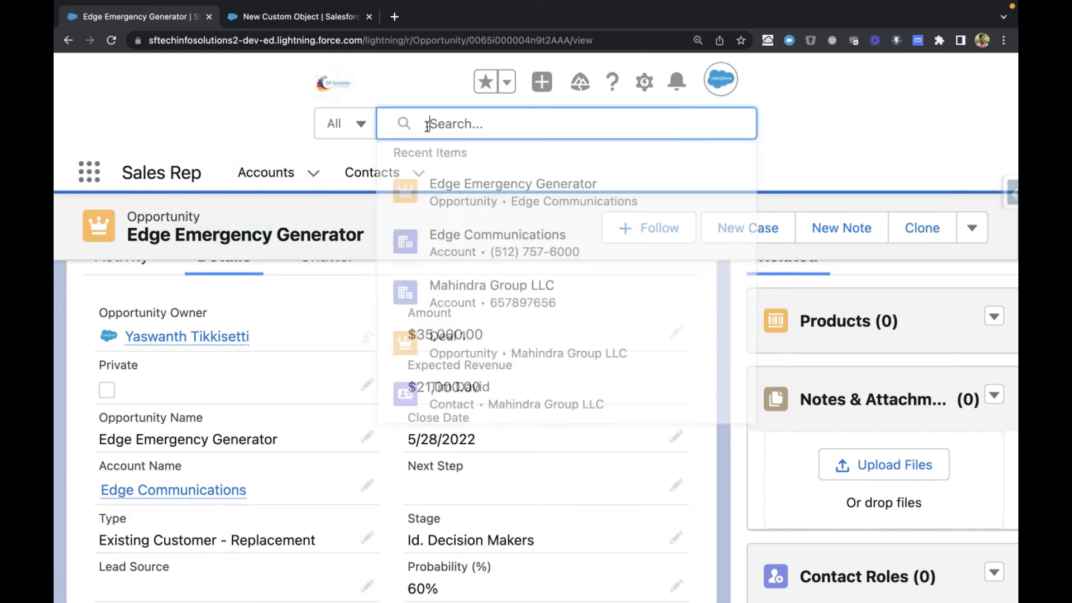
text(edge)
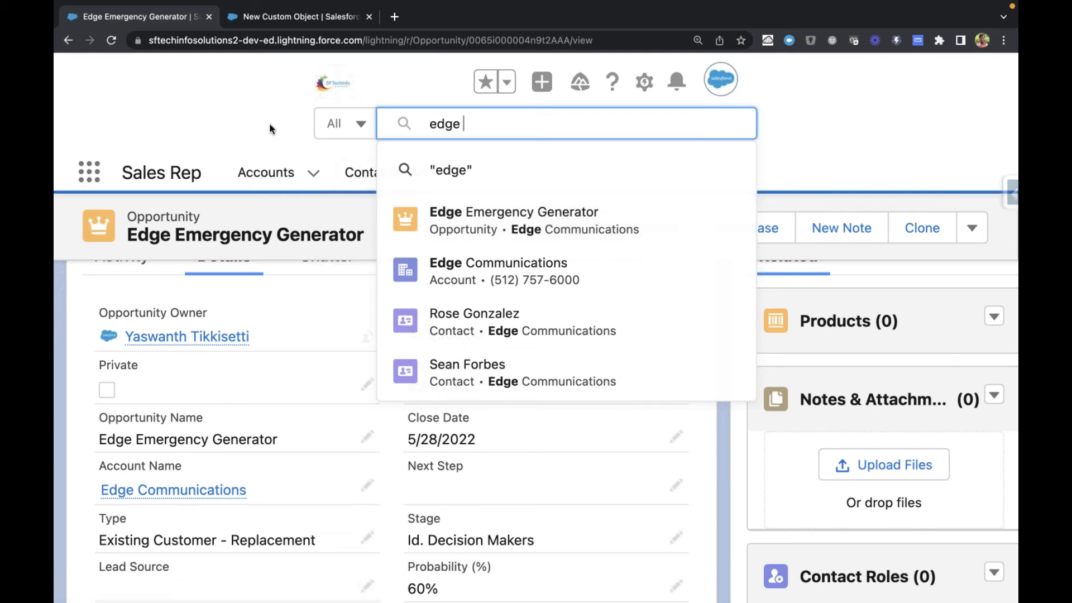
Step: Enable Allow Search under Search Status for the new custom object
key(ctrl+Tab)
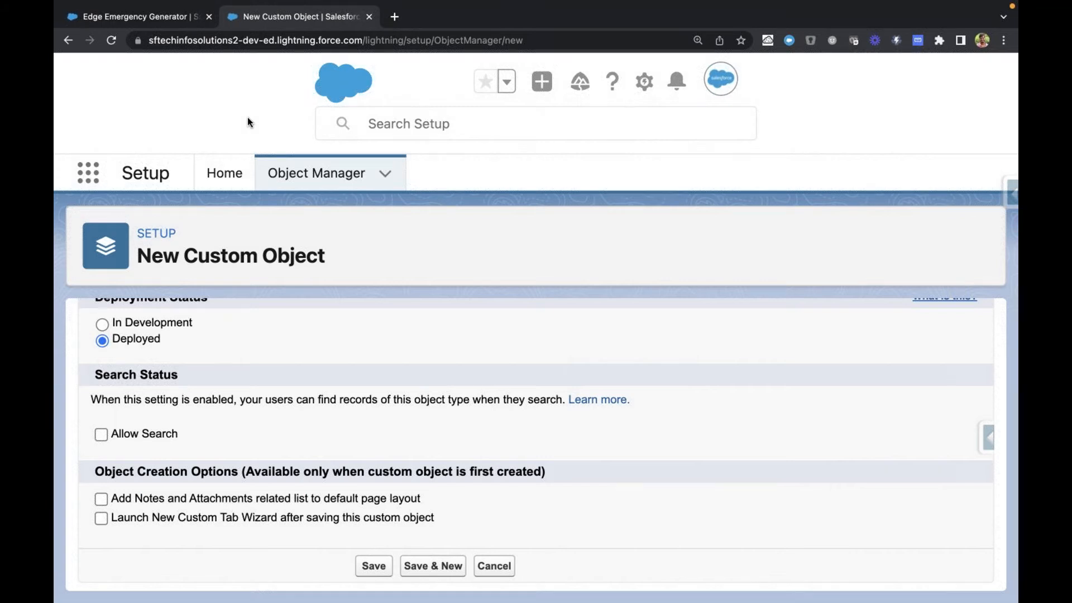
key(ctrl+shift+Tab)
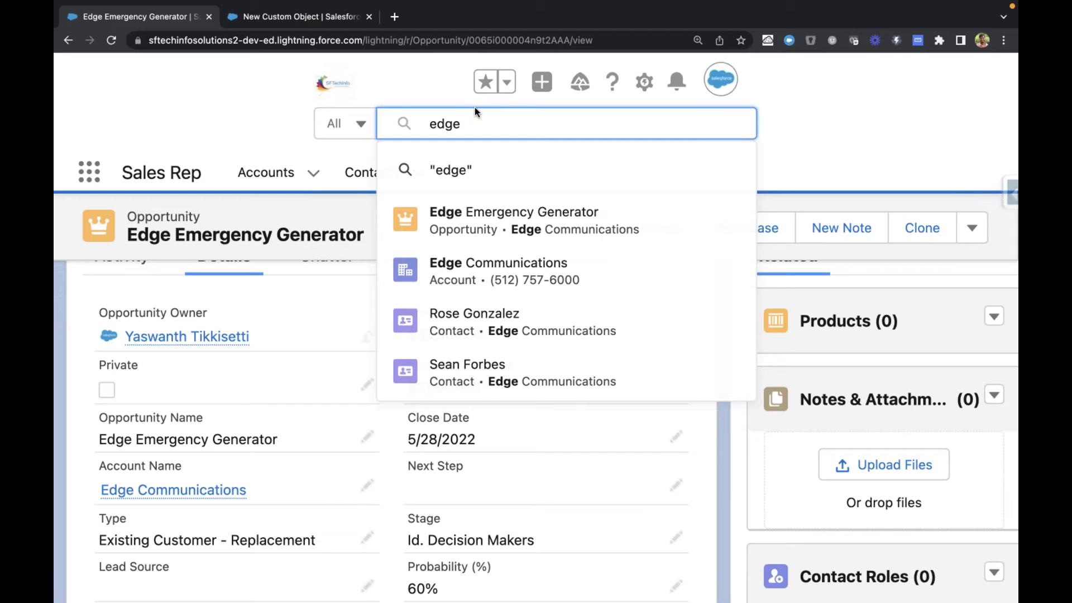
key(ctrl+Tab)
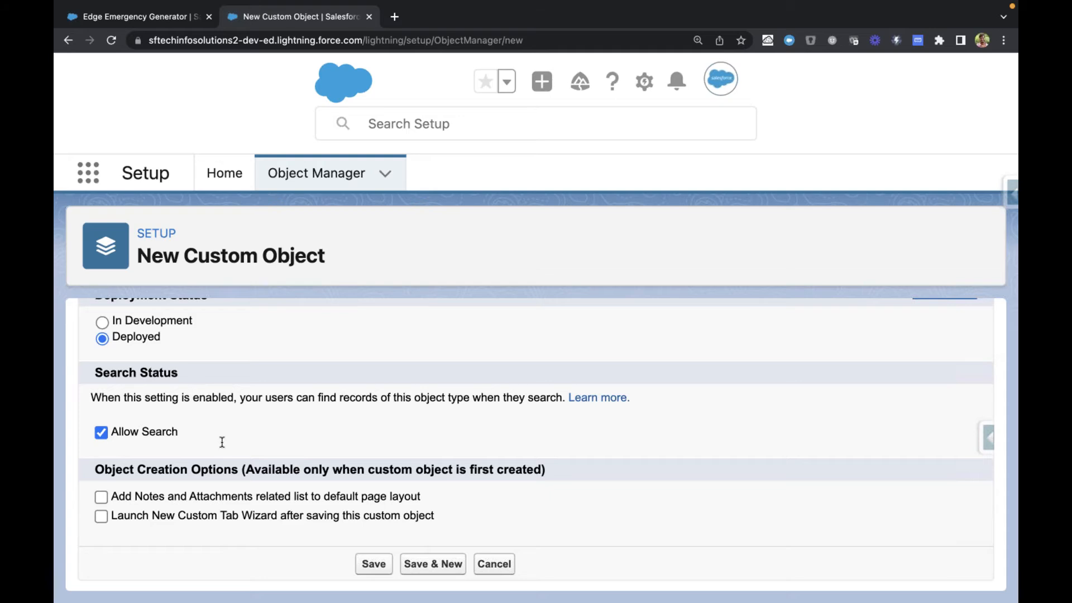
Step: Clear the "edge" text from the opportunity page's global search and compare that search with the custom object's Allow Search setting
key(ctrl+Tab)
double_click(491, 126)
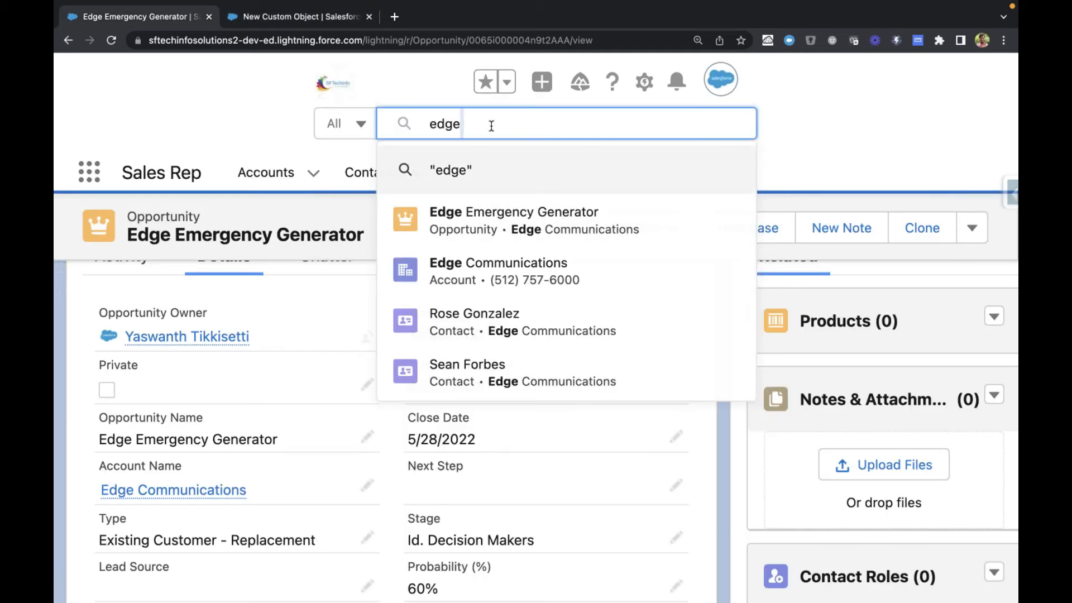
key(super+a)
key(BackSpace)
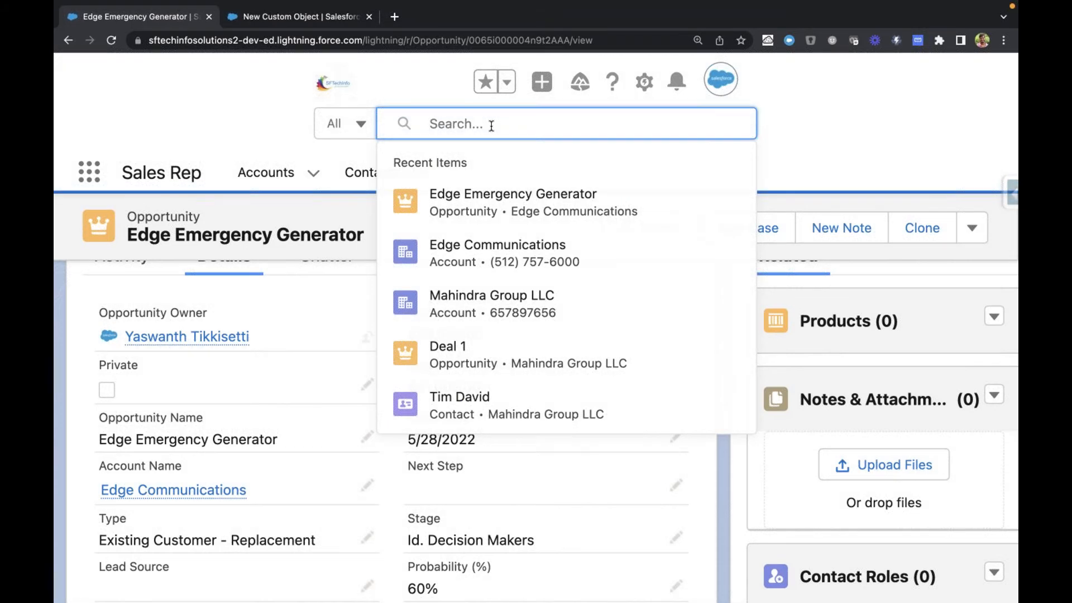
key(ctrl+Tab)
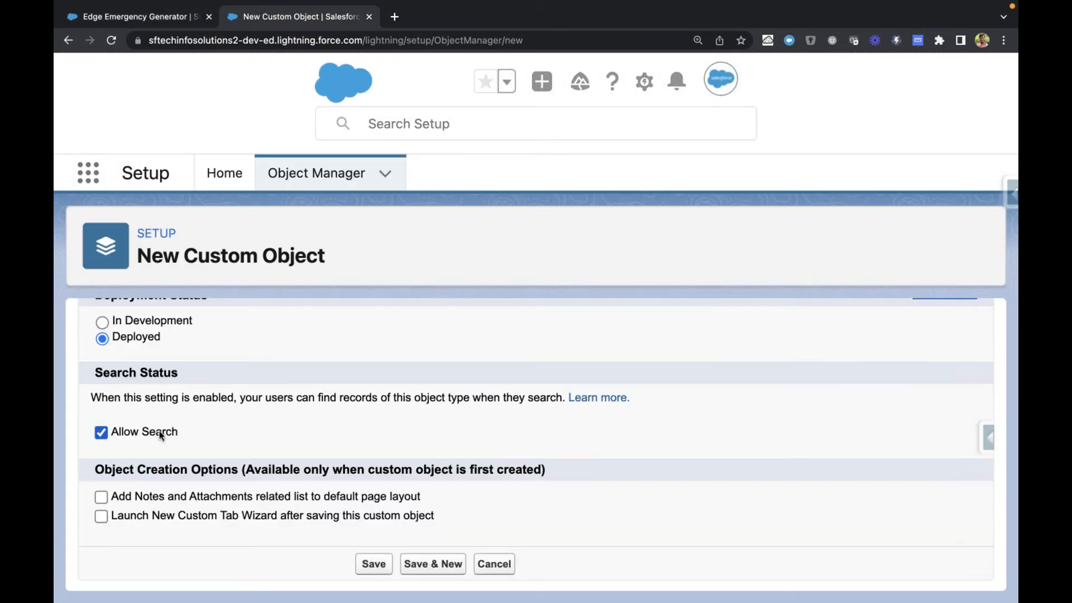
key(ctrl+shift+Tab)
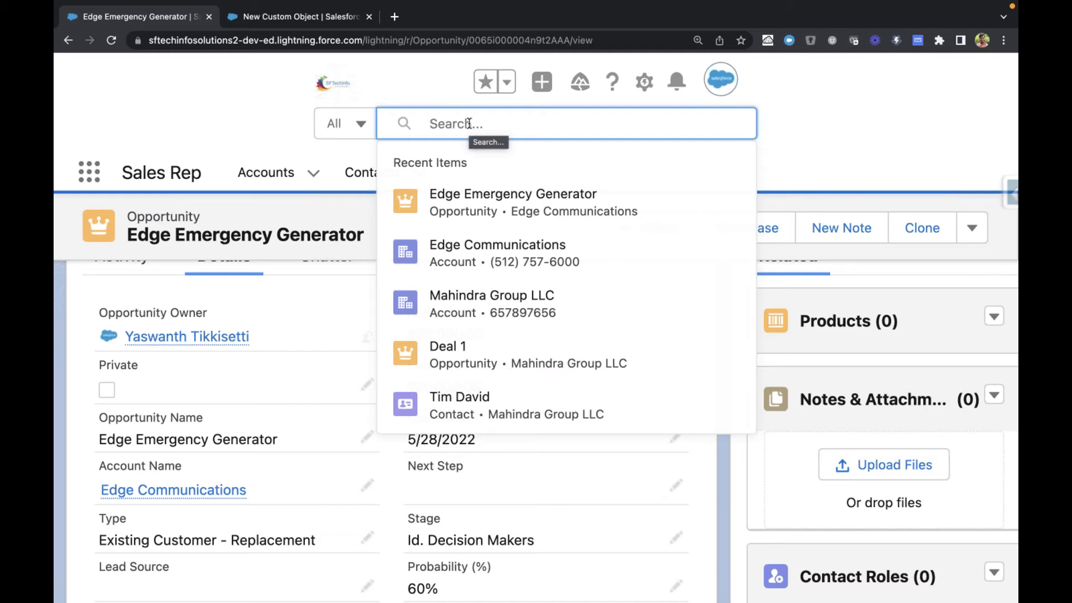
key(ctrl+Tab)
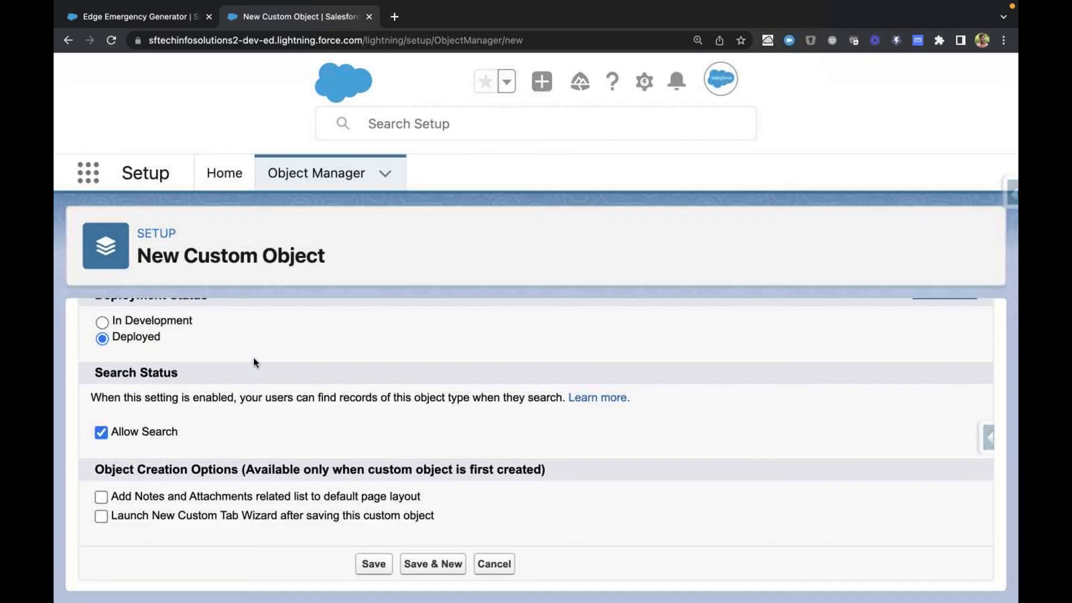
Step: Examine the Add Notes and Attachments related list option under Object Creation Options
drag(111, 494, 396, 497)
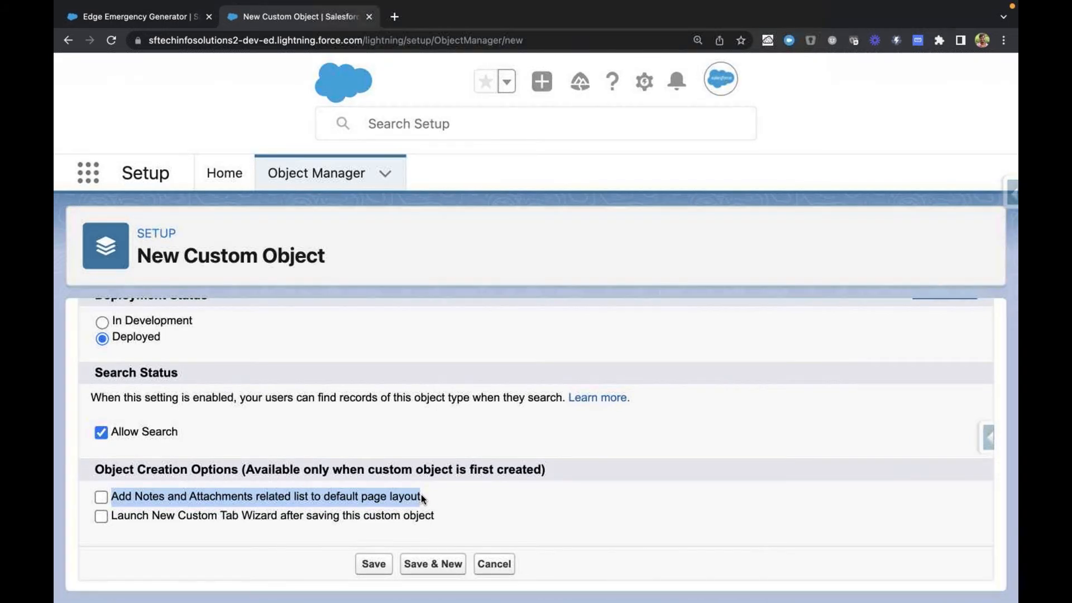
click(153, 494)
click(139, 495)
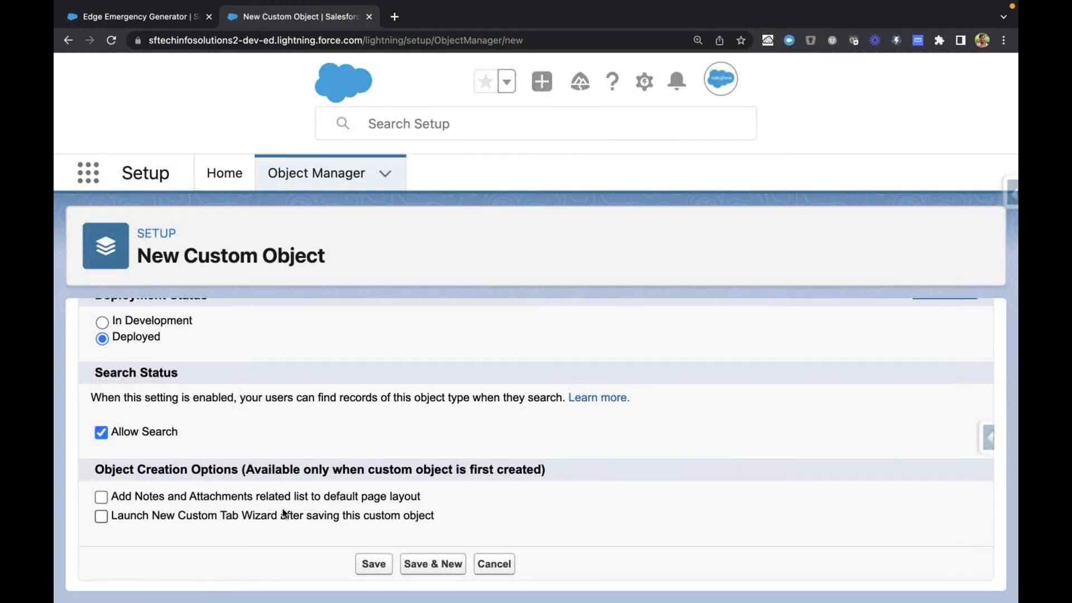
Step: Examine the Activity section and the Notes & Attachments related list on the Edge Emergency Generator opportunity
click(147, 22)
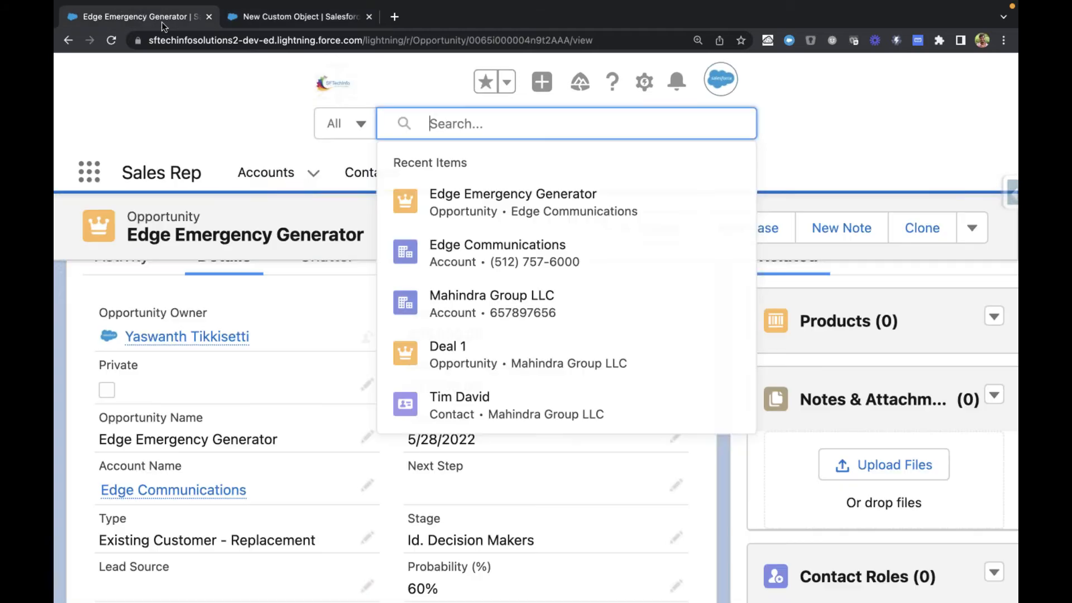
click(256, 104)
scroll(321, 393, down, 10)
scroll(320, 393, up, 15)
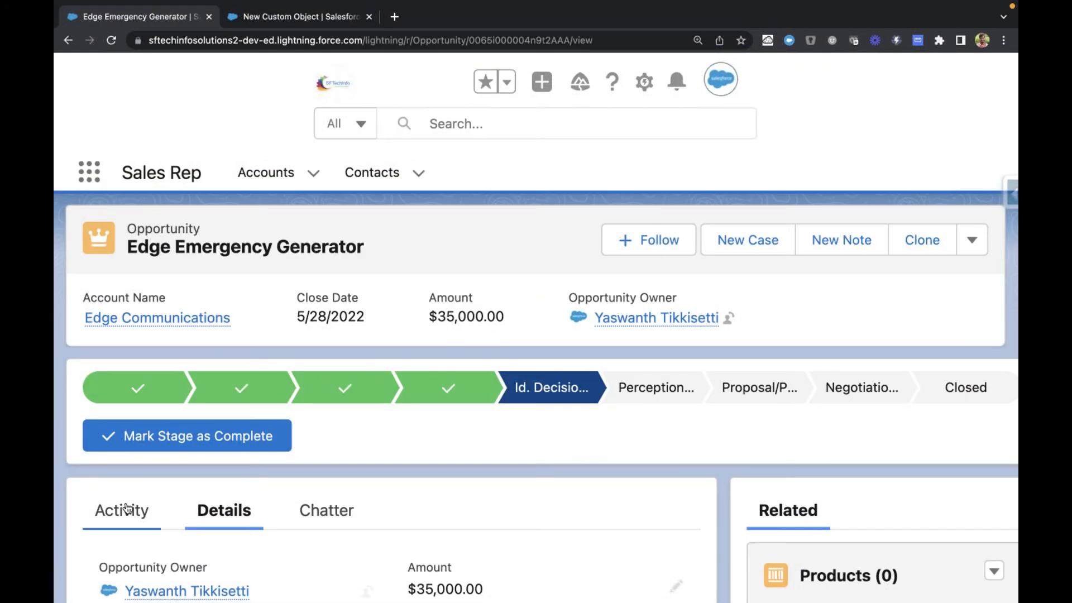
click(125, 512)
scroll(125, 511, down, 2)
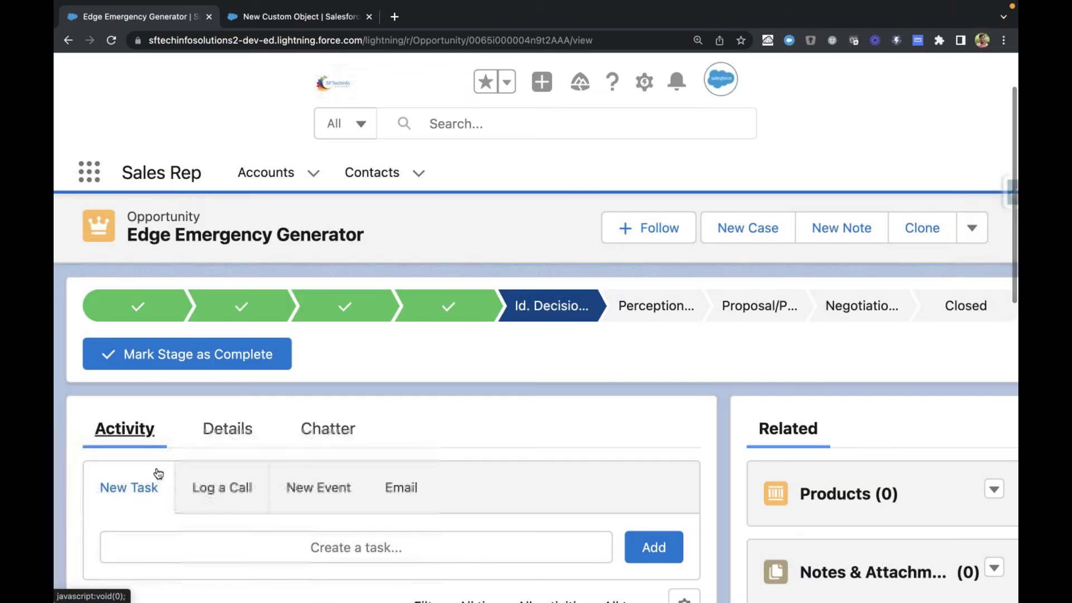
scroll(680, 598, down, 3)
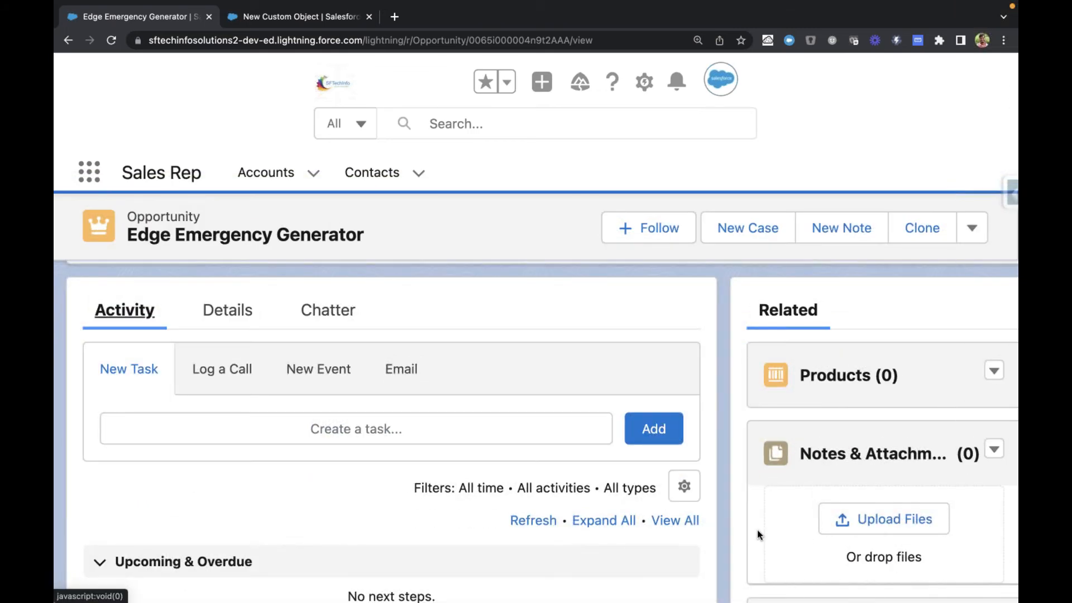
scroll(733, 526, right, 2)
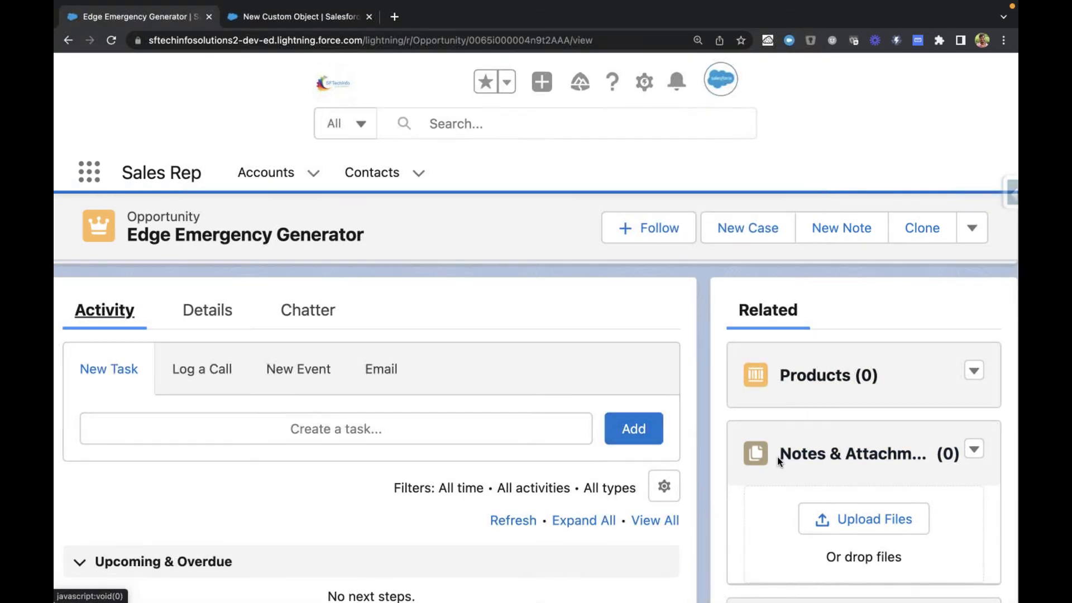
drag(776, 460, 1006, 462)
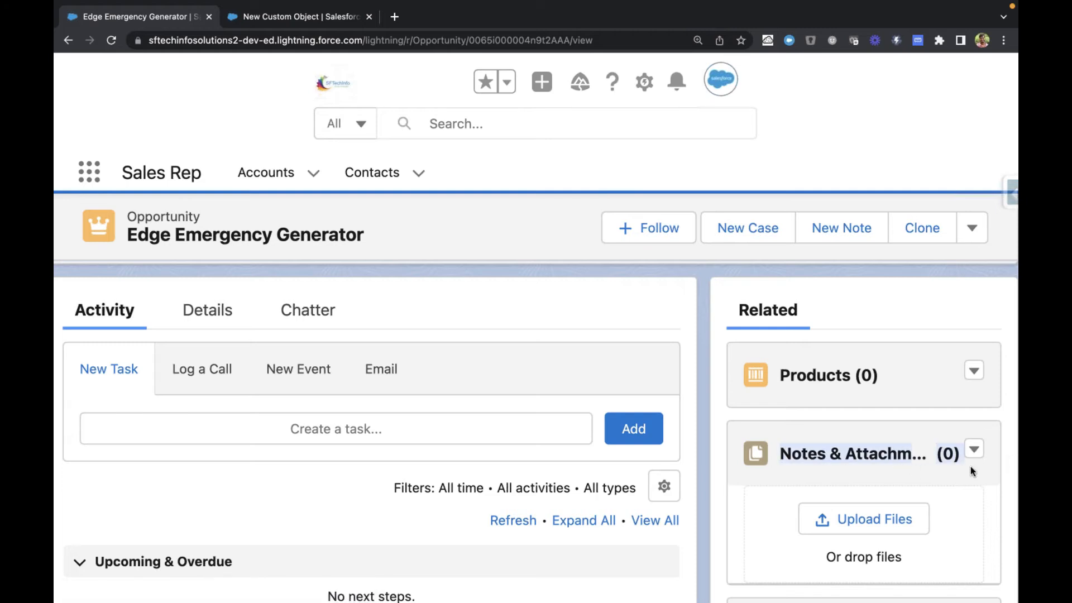
click(768, 488)
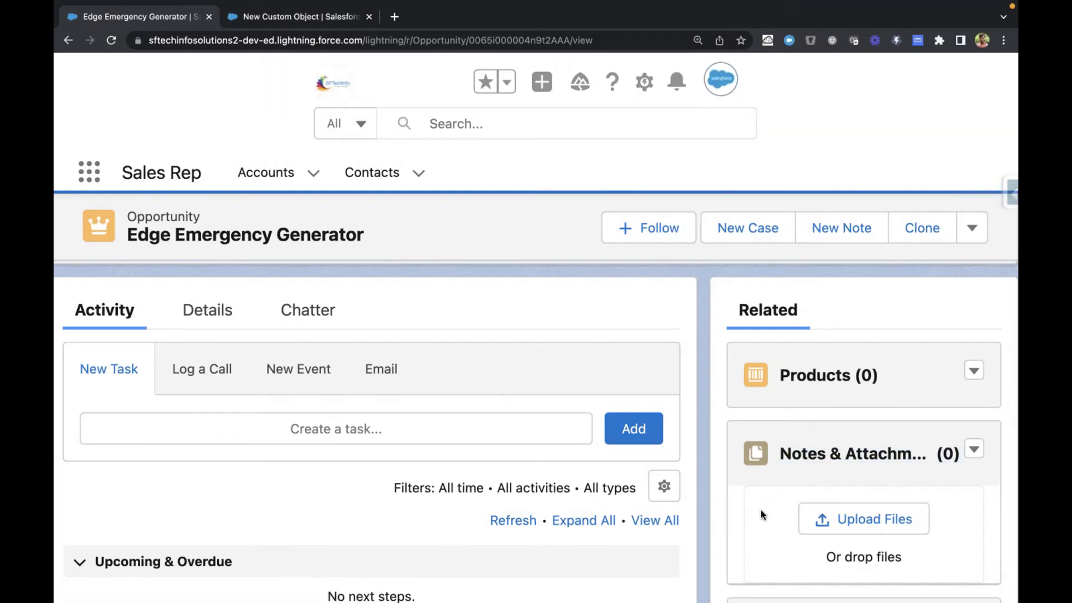
scroll(760, 512, down, 1)
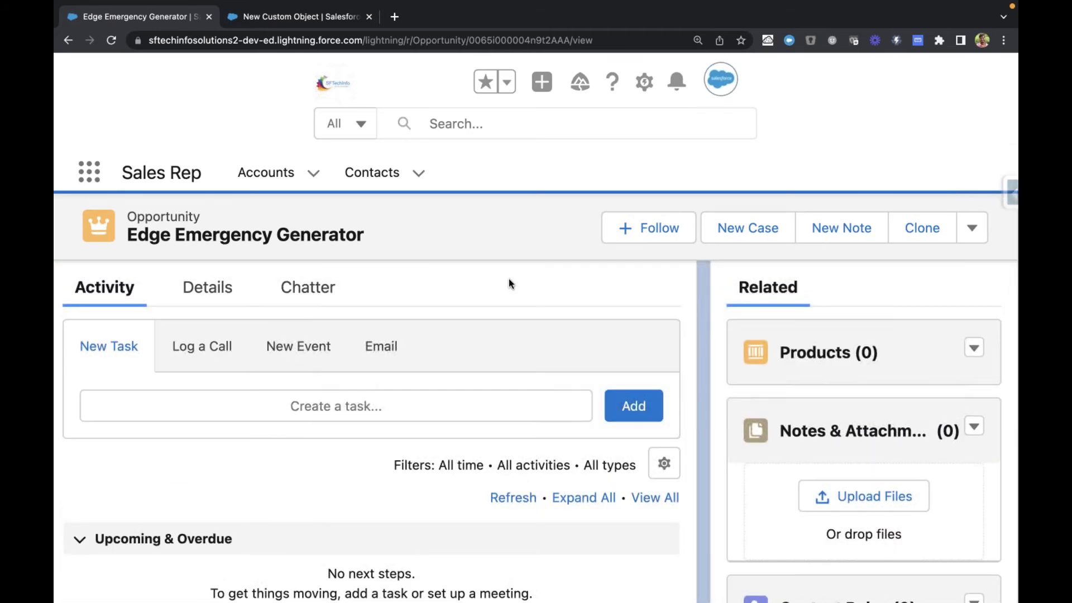
Step: Compare the custom object's Add Notes and Attachments option with the opportunity's related list, leaving the option unchecked
key(ctrl+Tab)
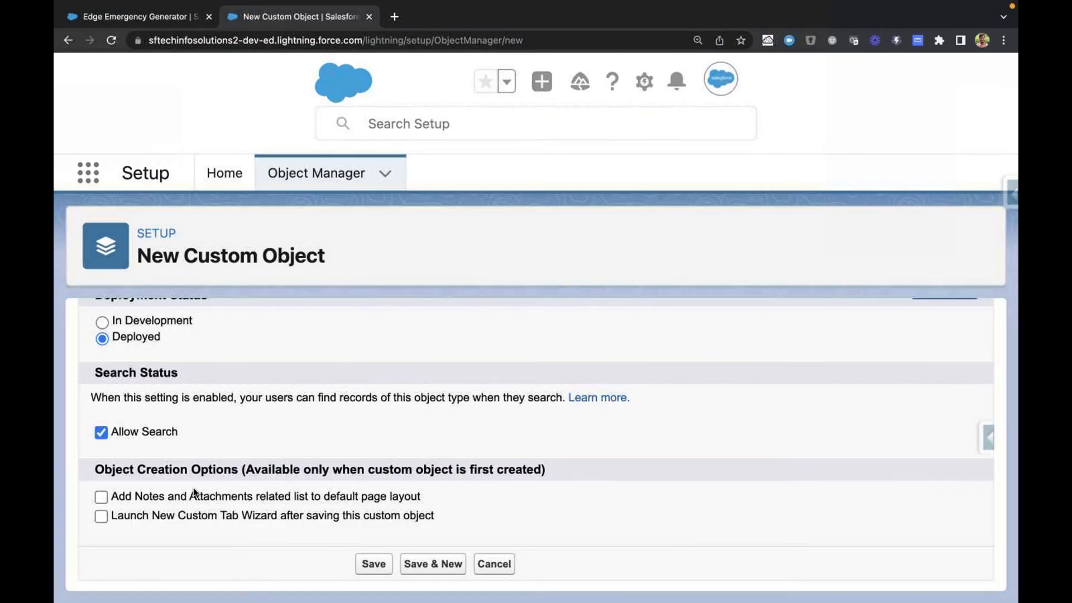
key(ctrl+shift+Tab)
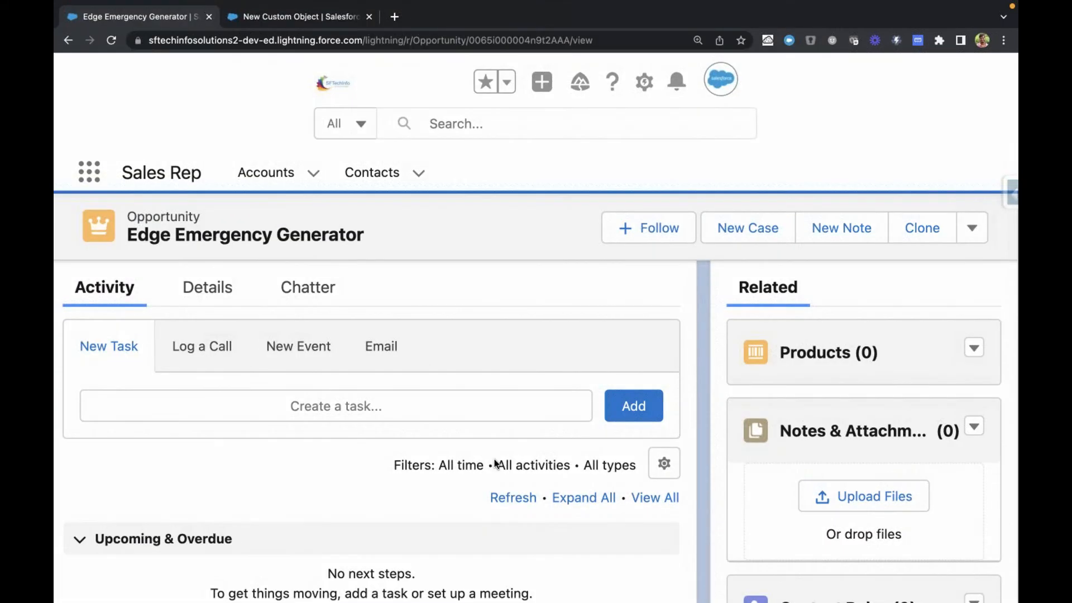
key(ctrl+Tab)
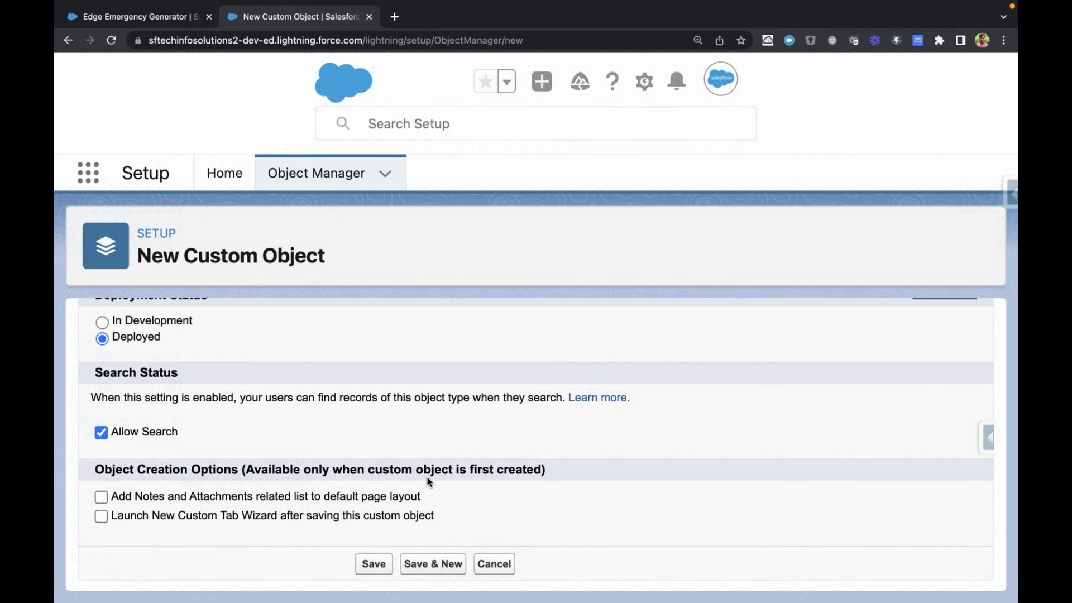
click(144, 498)
key(ctrl+Tab)
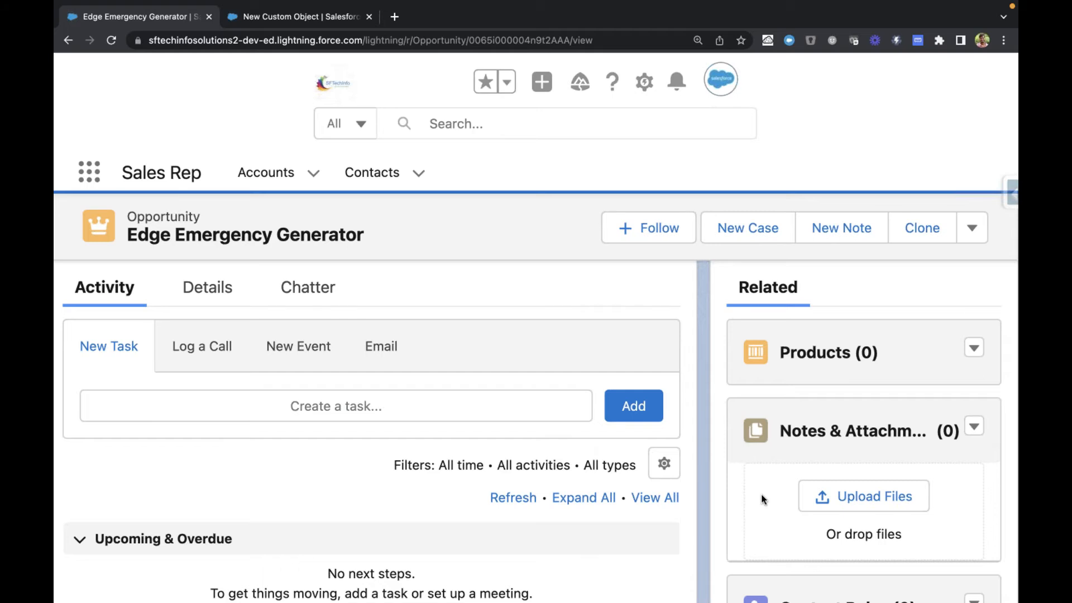
key(ctrl+Tab)
click(103, 494)
key(ctrl+shift+Tab)
key(ctrl+Tab)
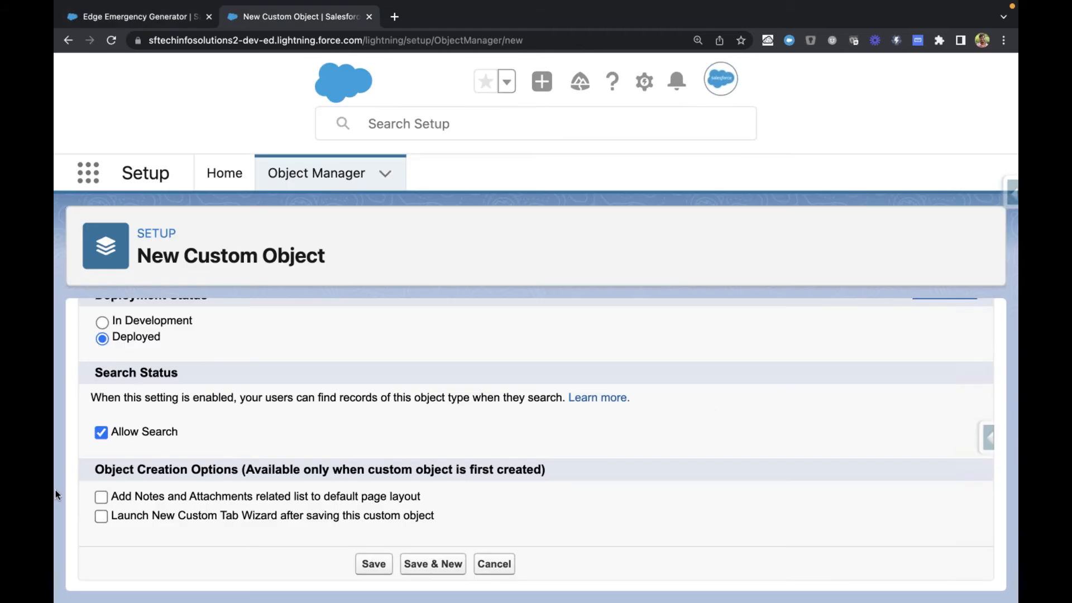
click(102, 497)
click(102, 497)
Step: Review the Institute labels and compare the Launch New Custom Tab Wizard option with the Accounts tab in the Sales Rep app
scroll(362, 391, up, 10)
scroll(361, 388, up, 2)
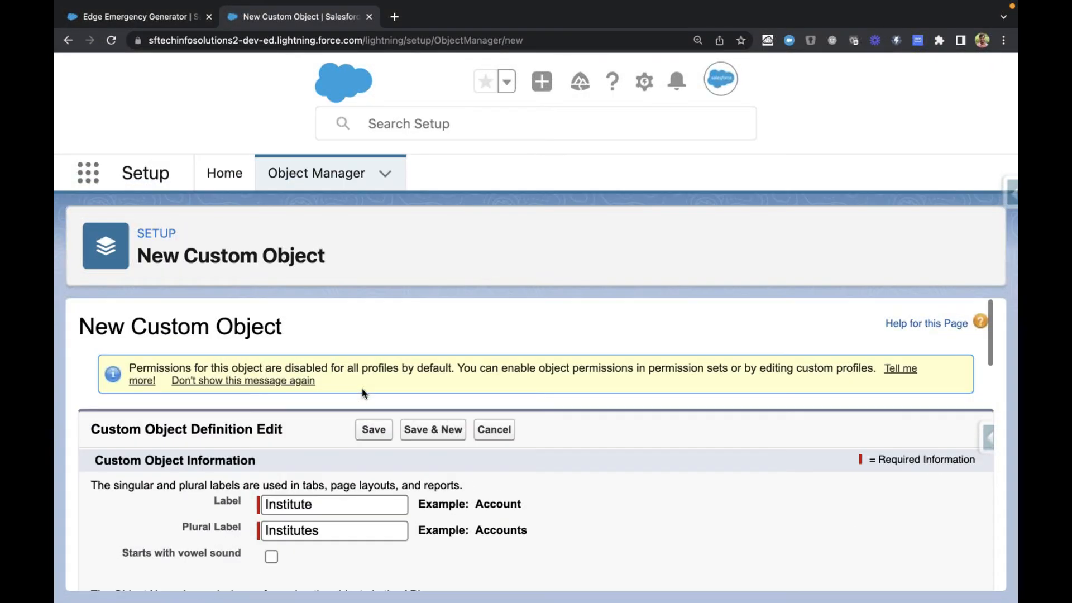
scroll(310, 396, down, 2)
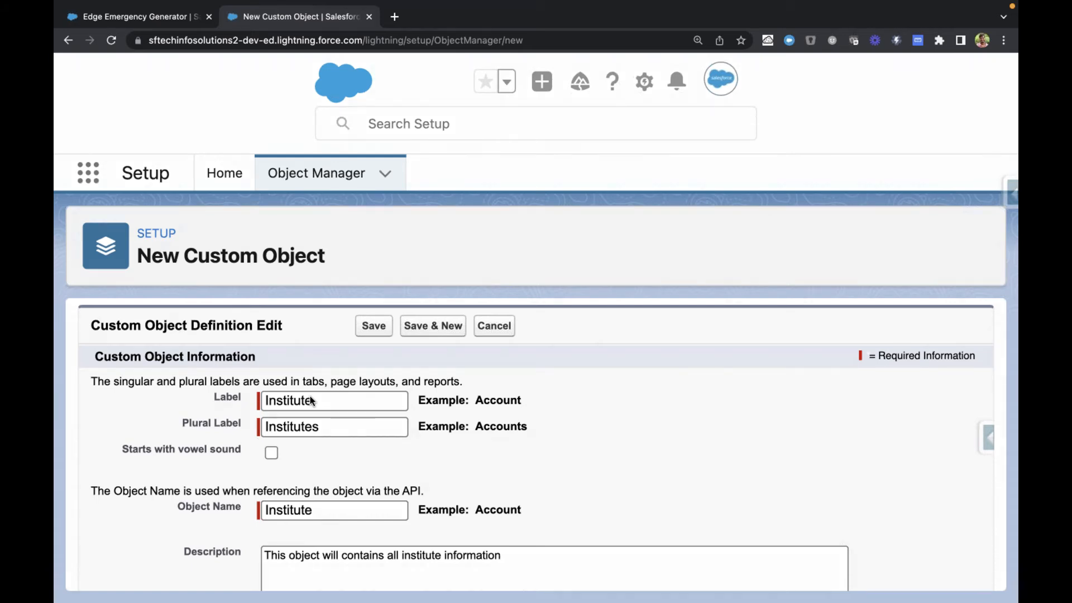
click(128, 17)
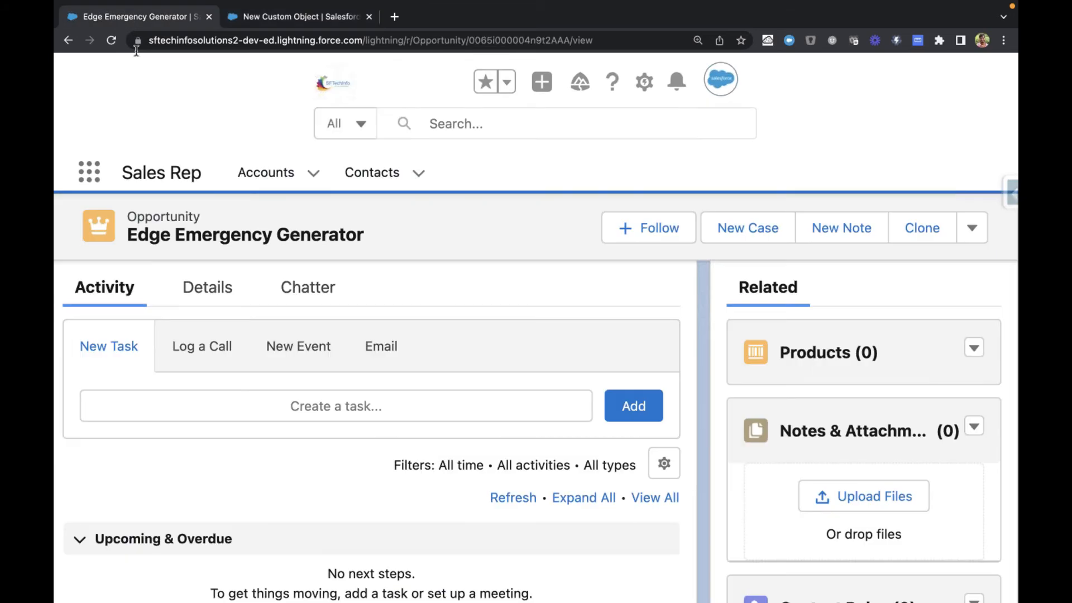
click(280, 180)
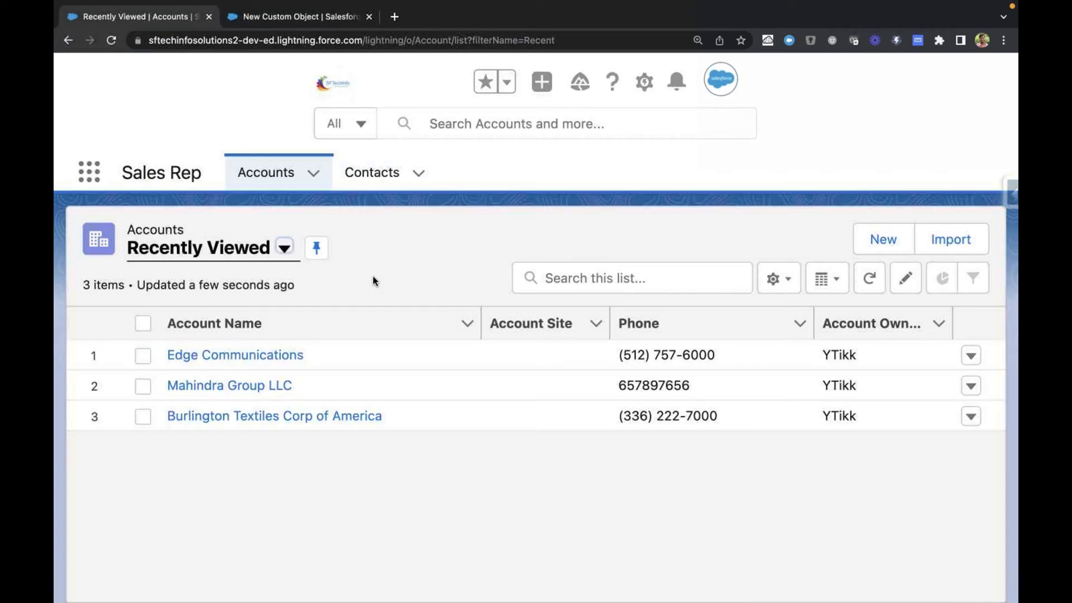
click(277, 25)
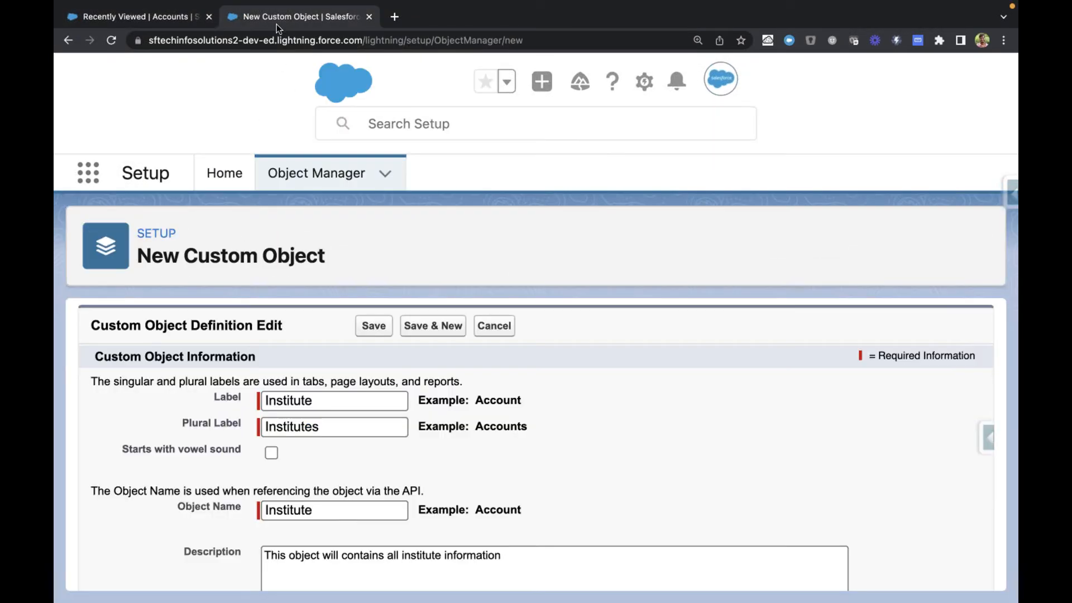
scroll(605, 411, down, 10)
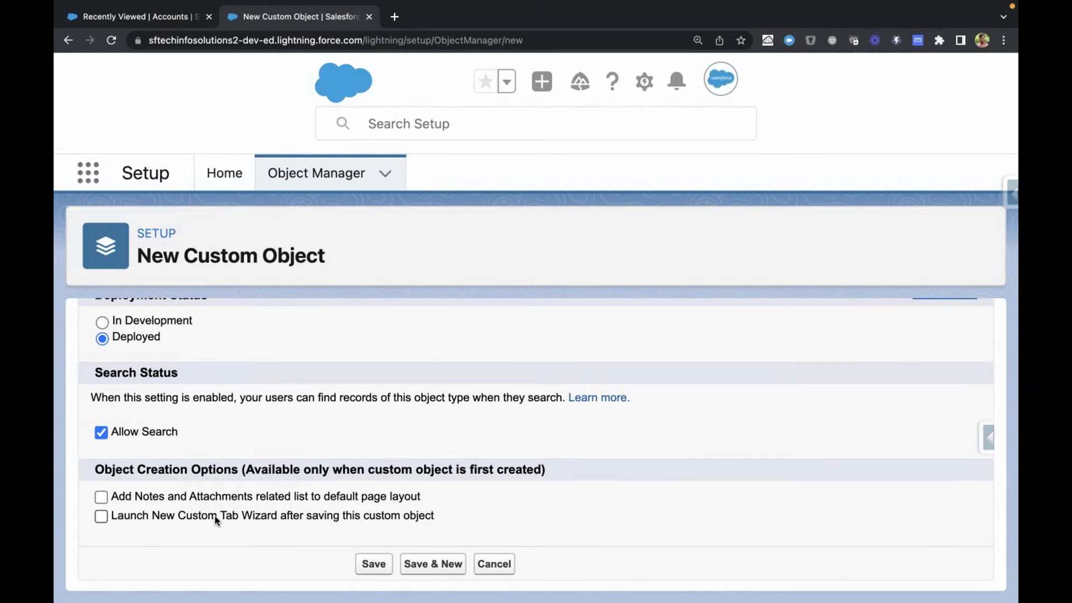
key(ctrl+Tab)
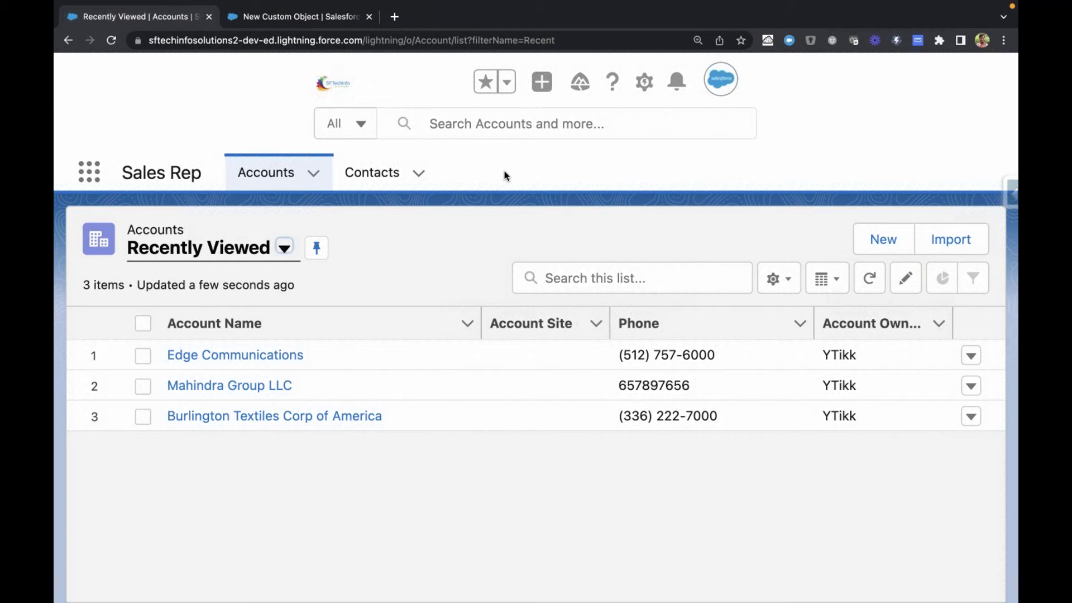
key(ctrl+Tab)
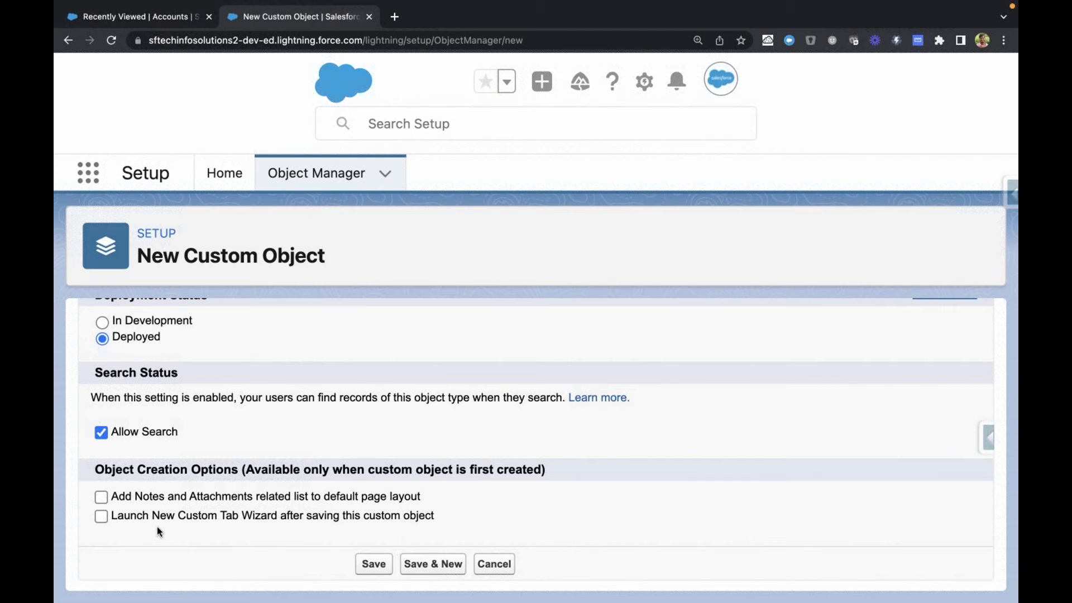
Step: Enable Launch New Custom Tab Wizard after saving, review the definition, and save the Institute custom object
click(100, 516)
scroll(284, 421, up, 10)
scroll(285, 421, up, 10)
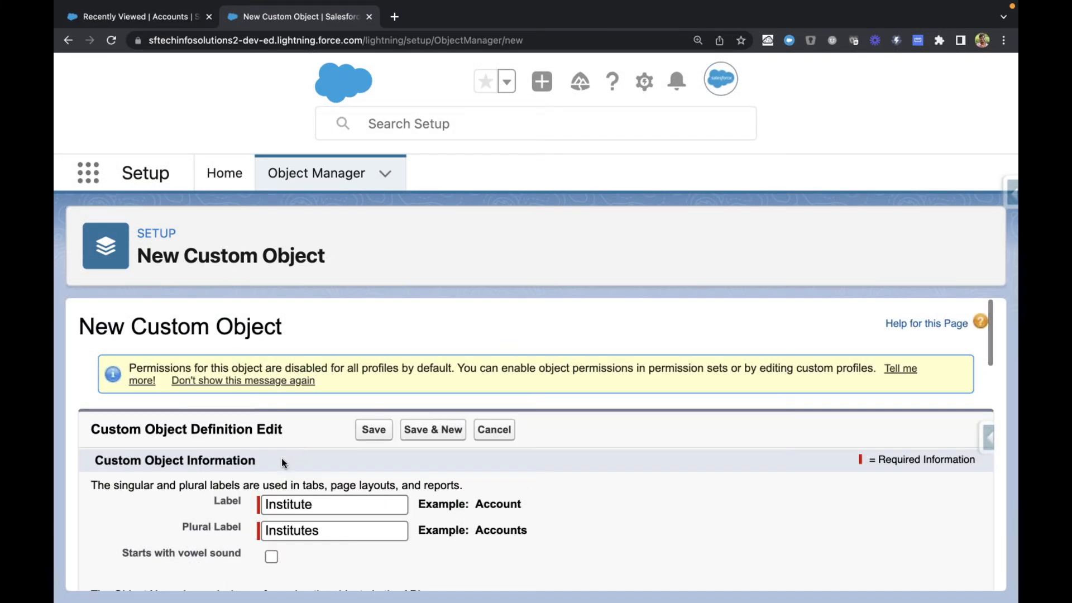
scroll(281, 458, down, 1)
scroll(201, 471, down, 15)
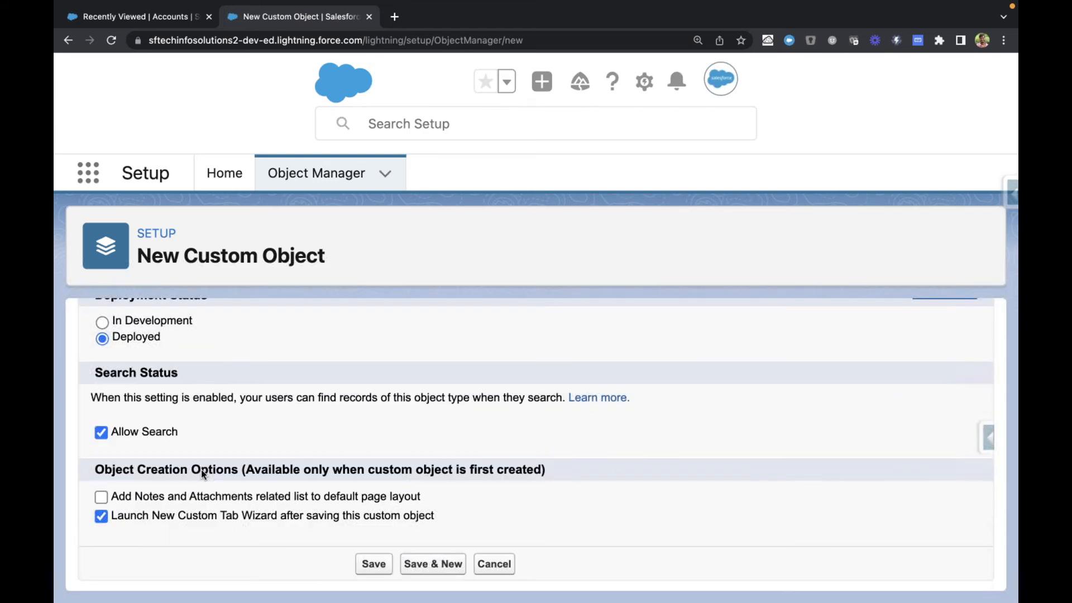
scroll(201, 470, up, 15)
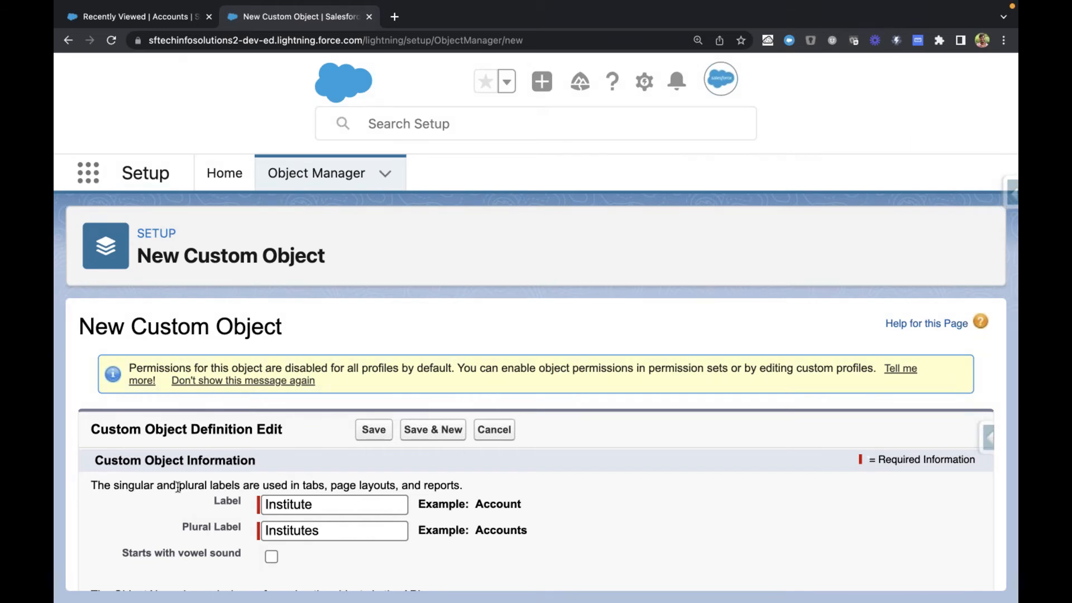
scroll(179, 488, down, 2)
scroll(162, 471, down, 10)
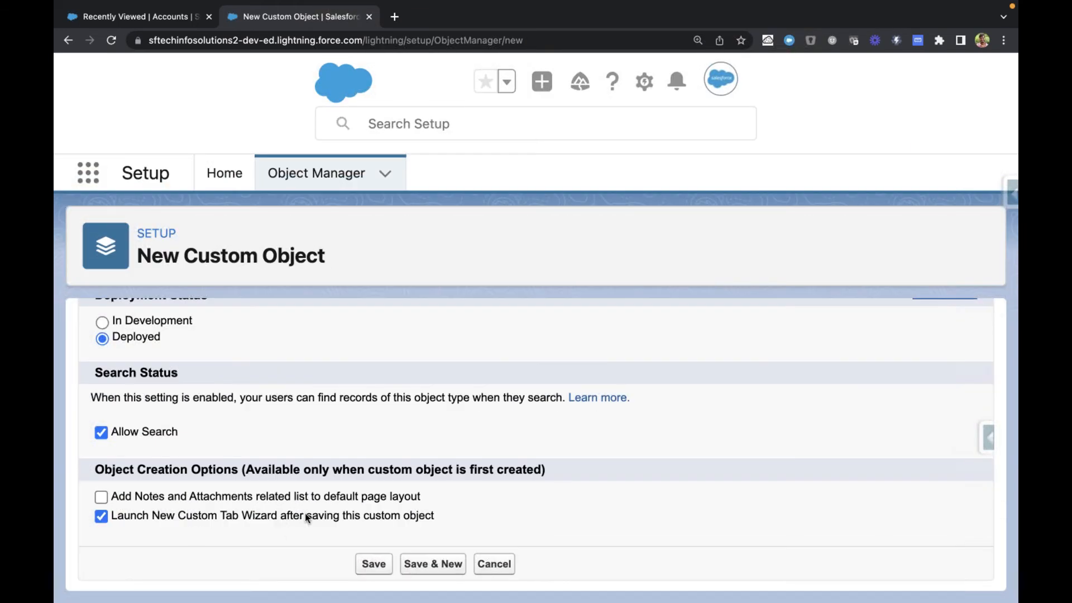
click(373, 565)
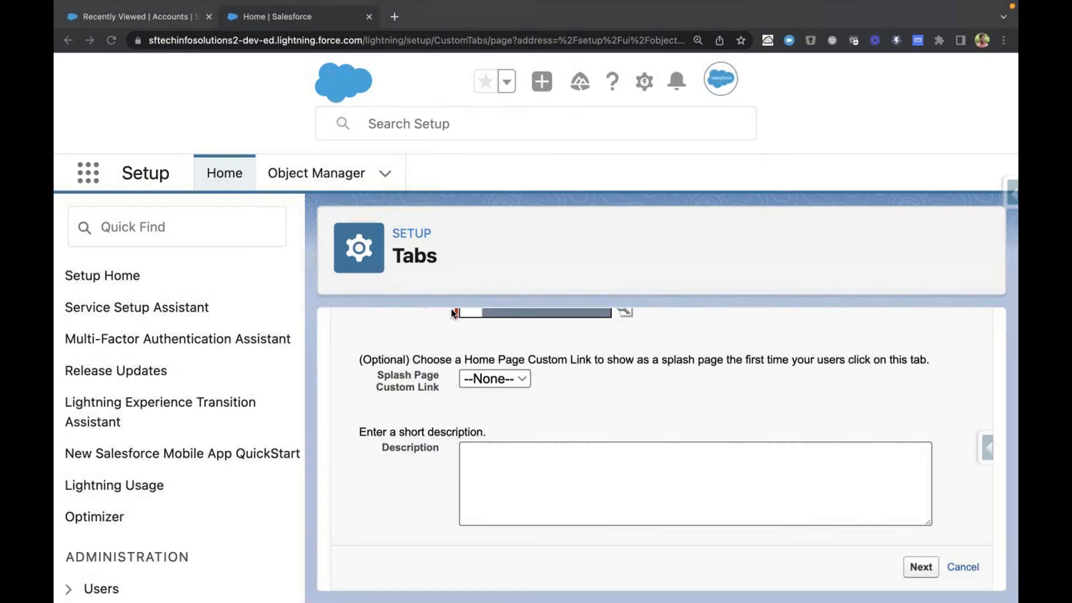
Step: Review the New Custom Object Tab details, keeping Institute as the object and checking the Tab Style field
scroll(482, 279, up, 5)
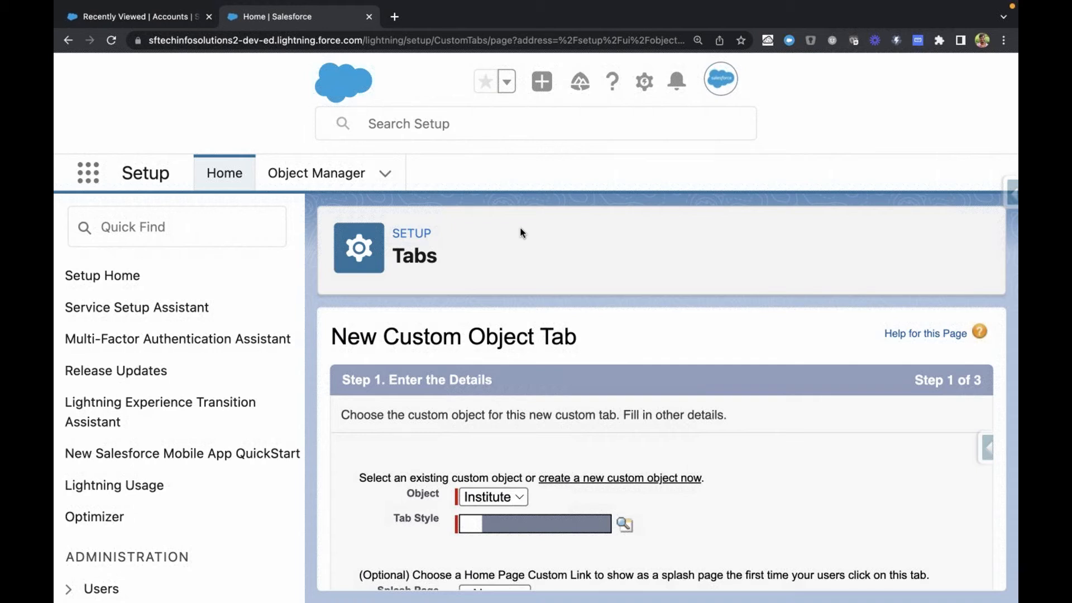
scroll(552, 261, down, 1)
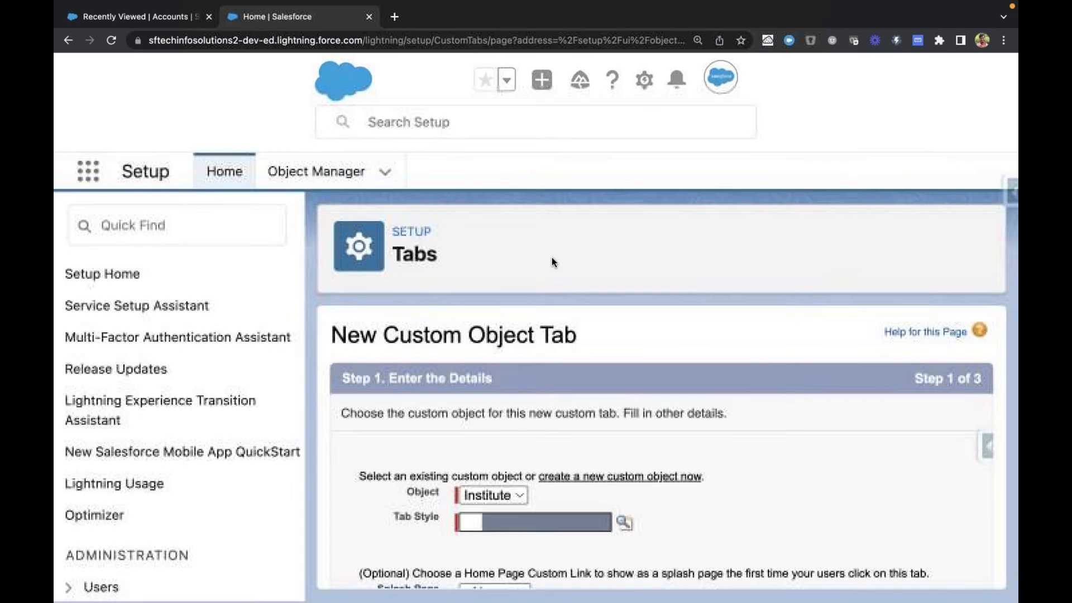
scroll(427, 383, down, 3)
click(468, 422)
click(459, 435)
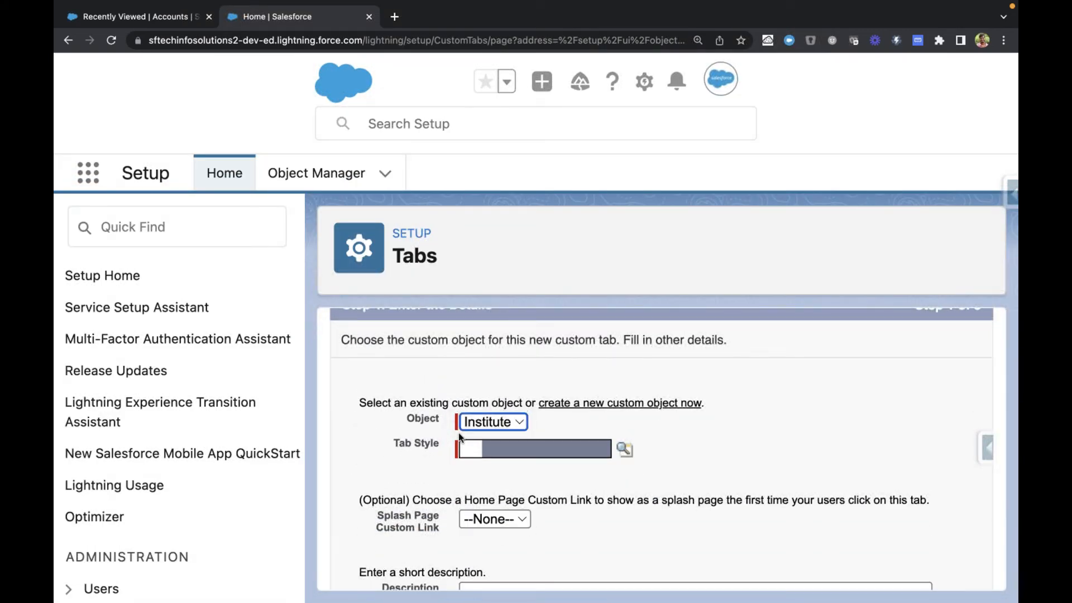
scroll(411, 466, down, 3)
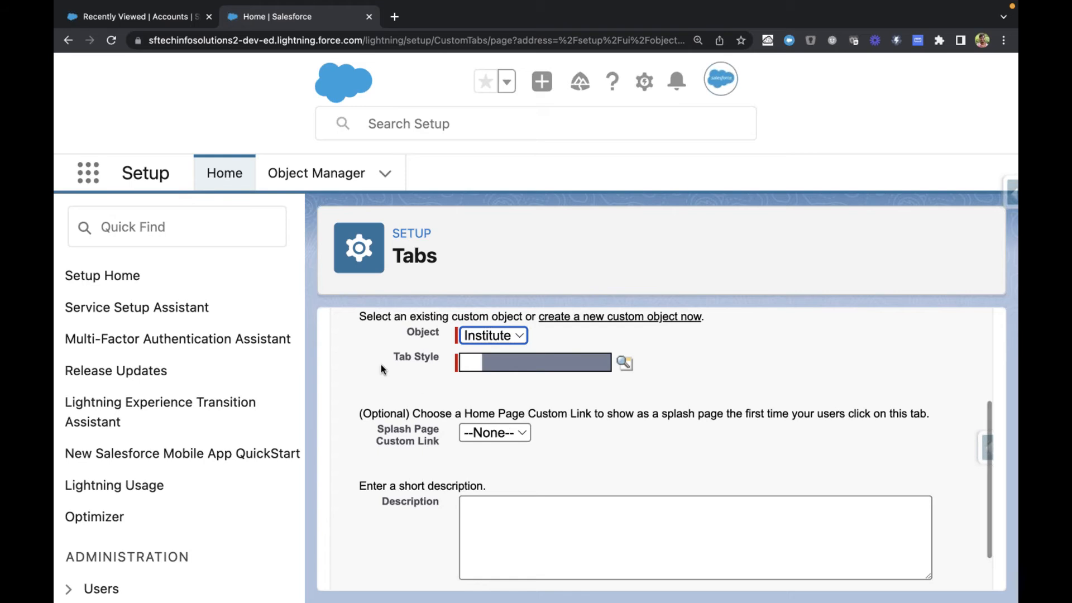
Step: Open the Edge Communications account and examine the icons of the account and its Contacts and Opportunities related lists
click(153, 21)
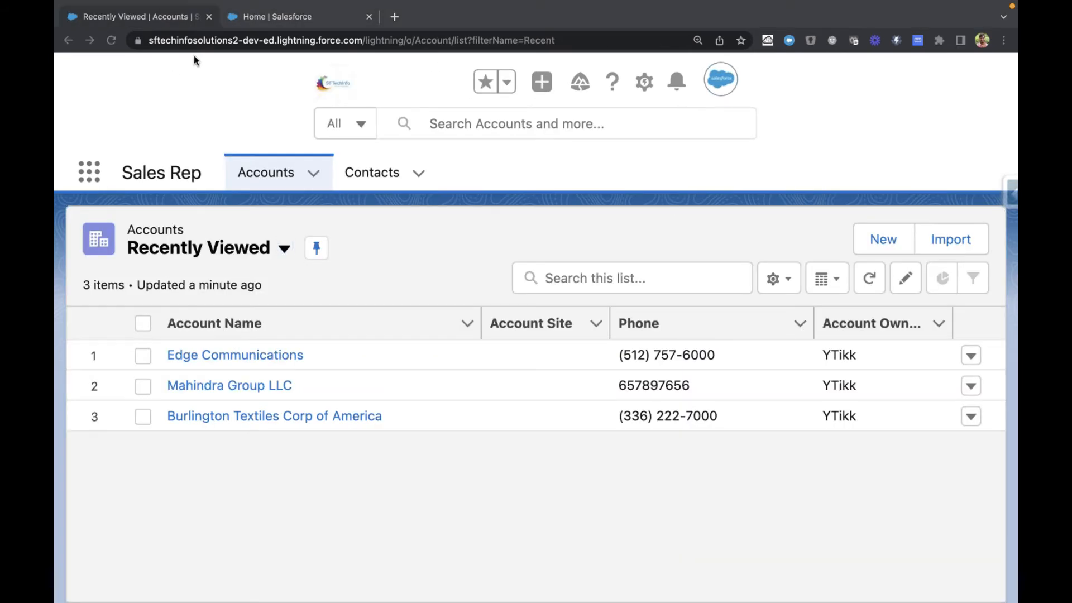
click(196, 356)
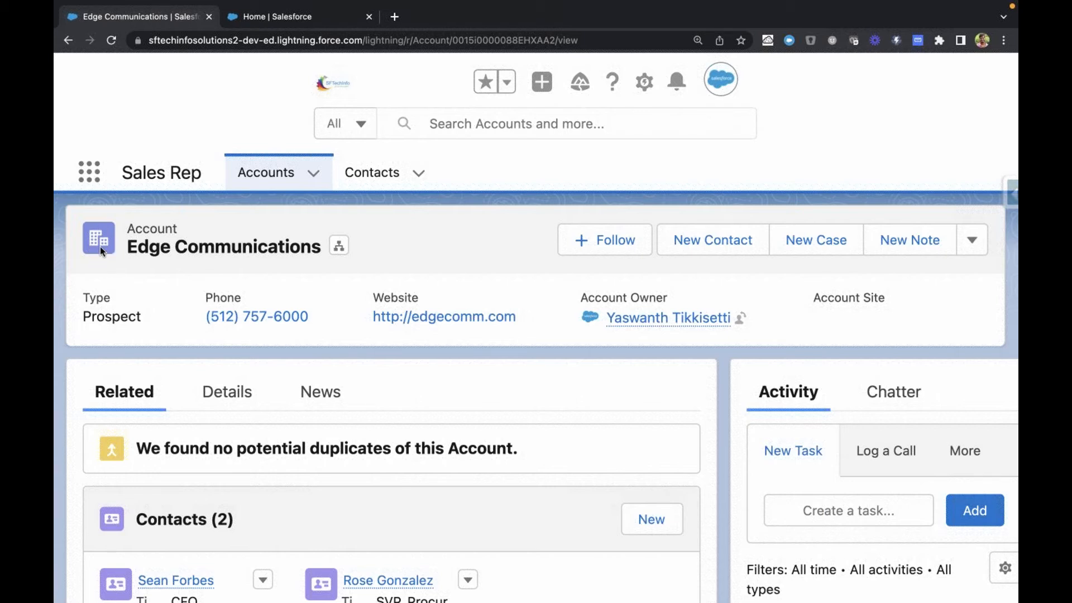
scroll(99, 247, down, 1)
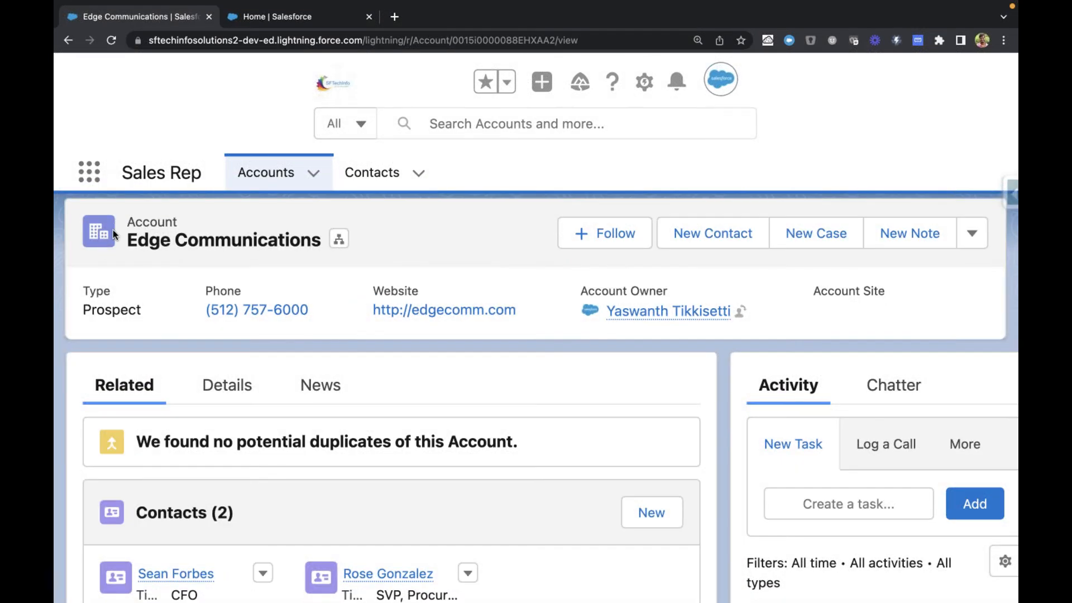
scroll(103, 244, down, 5)
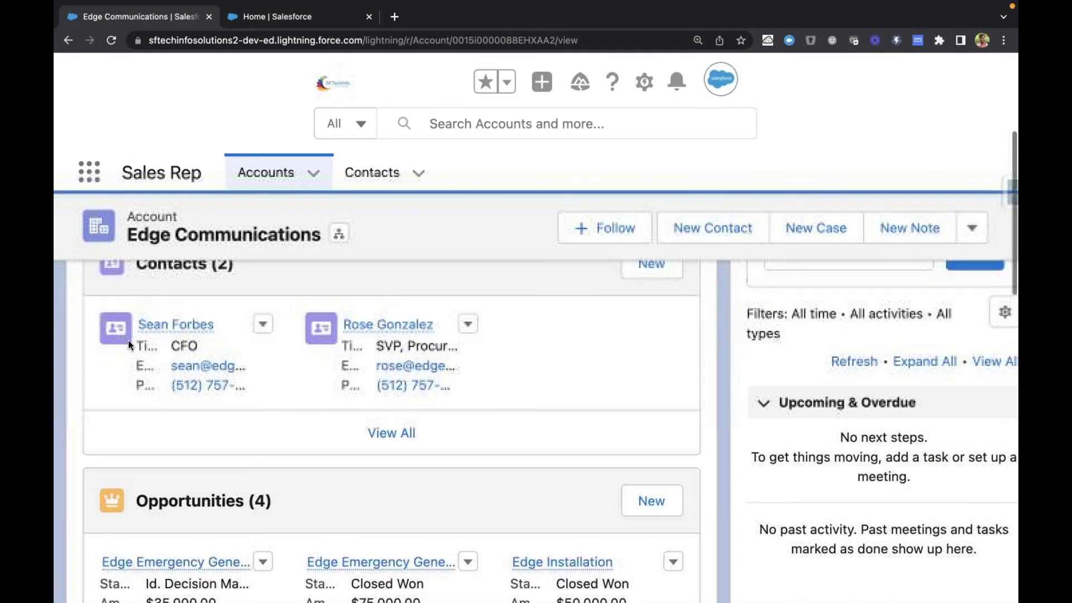
scroll(100, 361, down, 1)
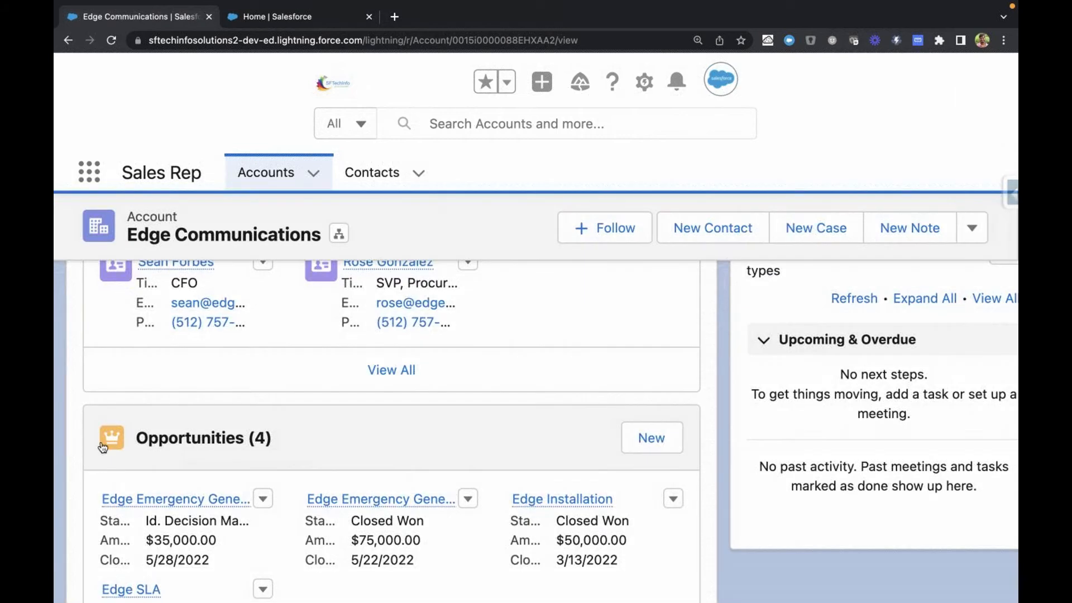
Step: Return to the New Custom Object Tab setup page and choose Books as the Institute tab's style
click(287, 19)
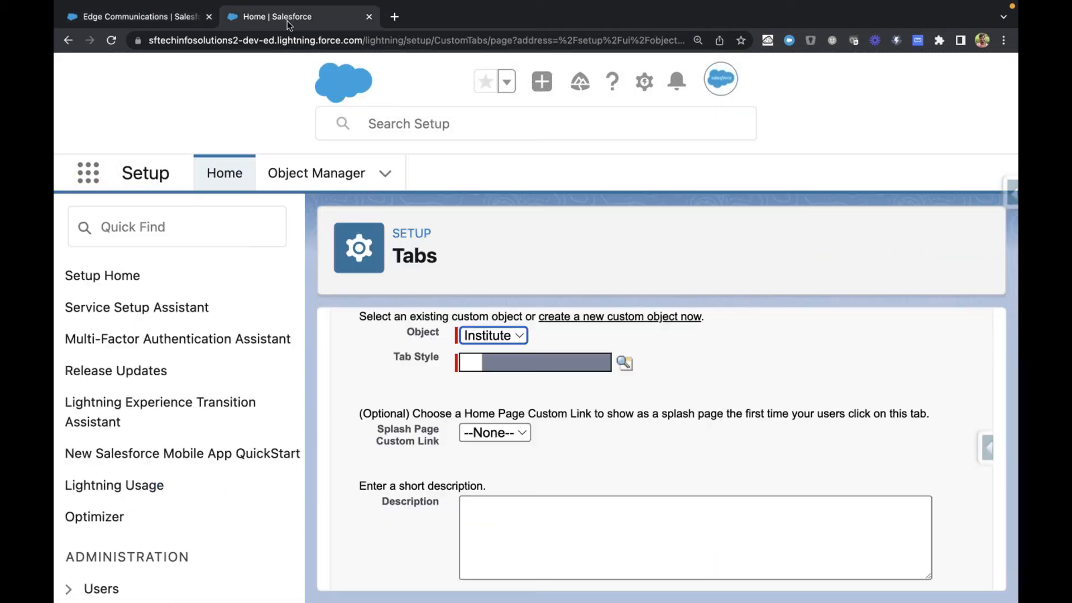
click(703, 67)
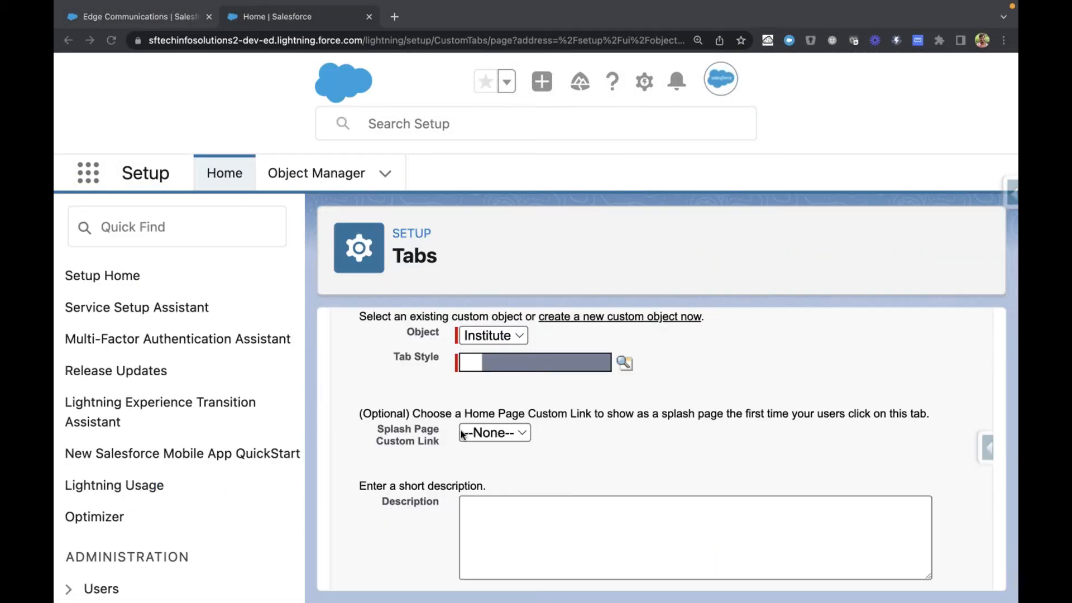
click(625, 364)
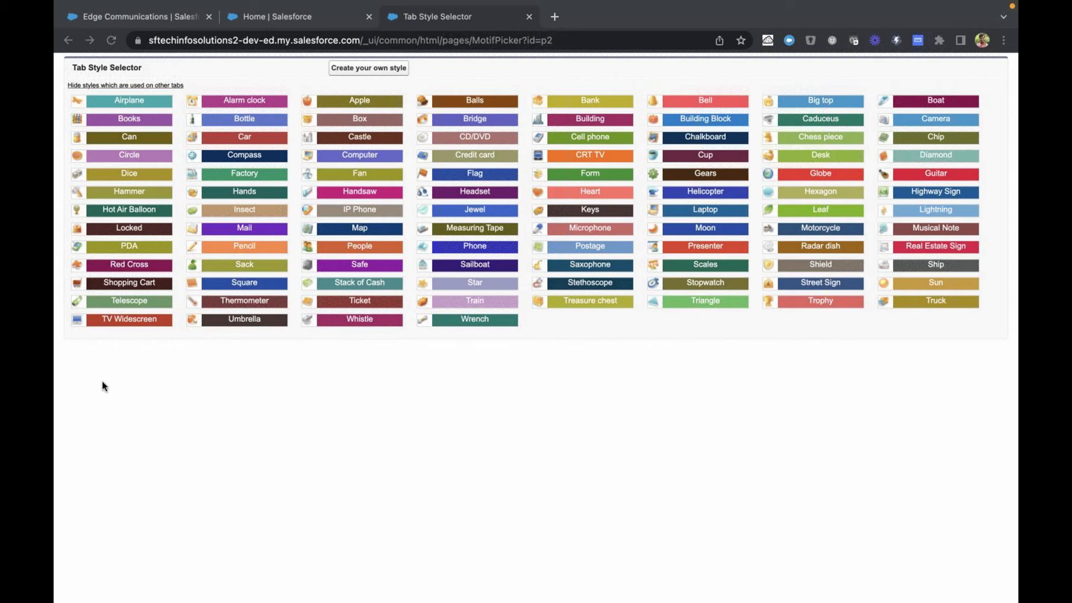
click(132, 121)
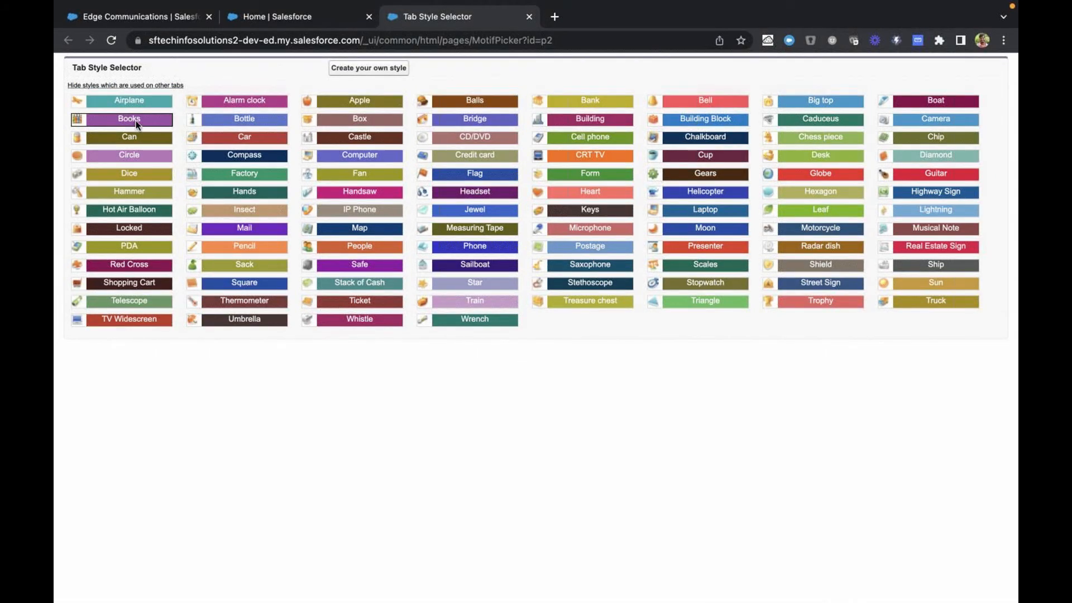
click(136, 121)
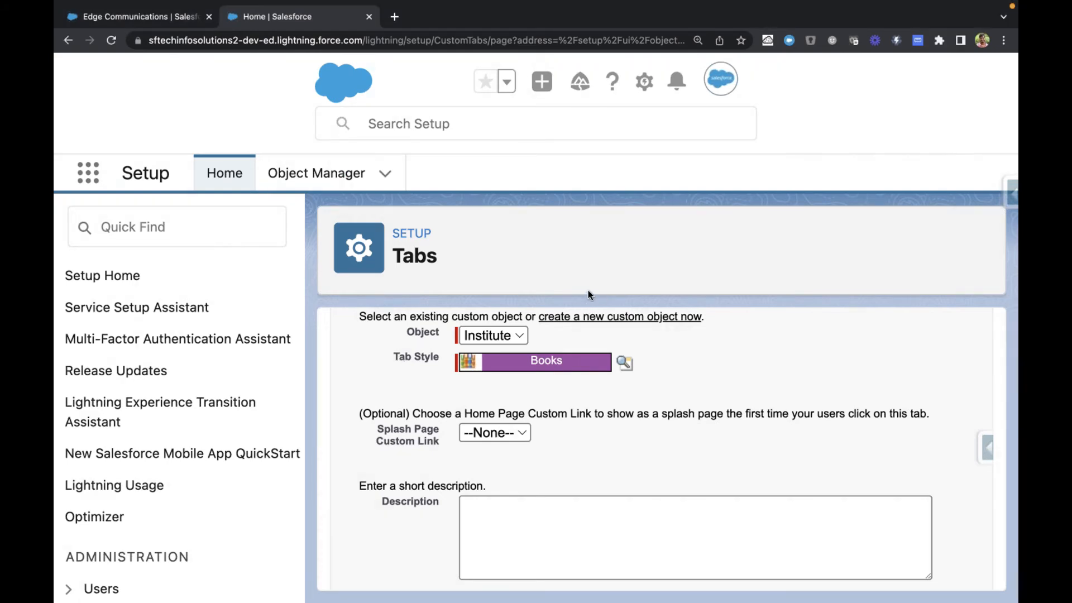
Step: Enter "Tab to crate institute records" as the tab's description and proceed to the Add to Profiles step
scroll(516, 447, down, 2)
click(497, 465)
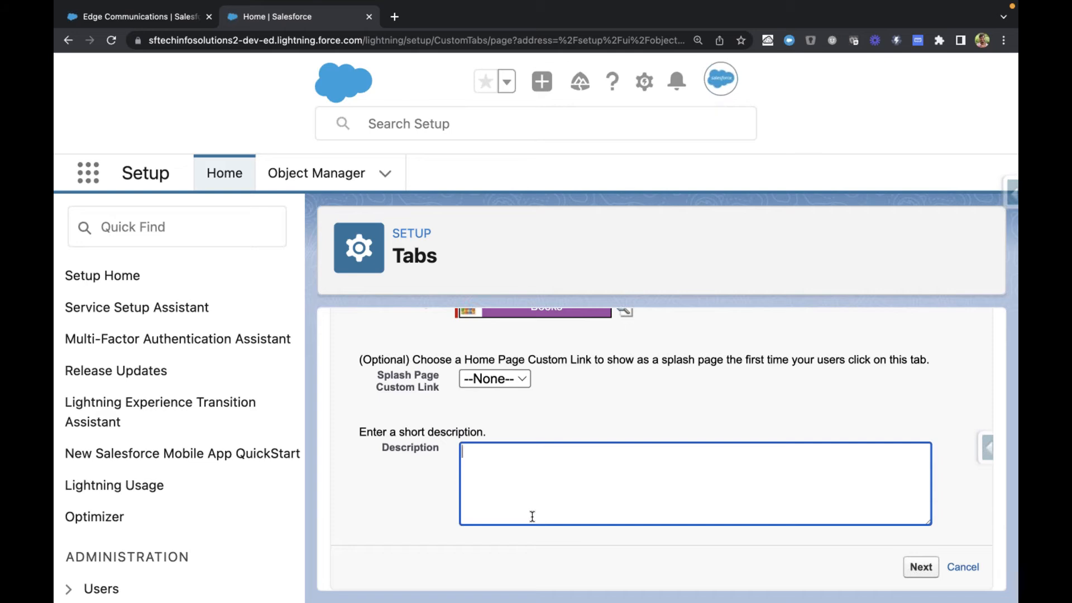
scroll(531, 514, up, 2)
scroll(531, 511, down, 2)
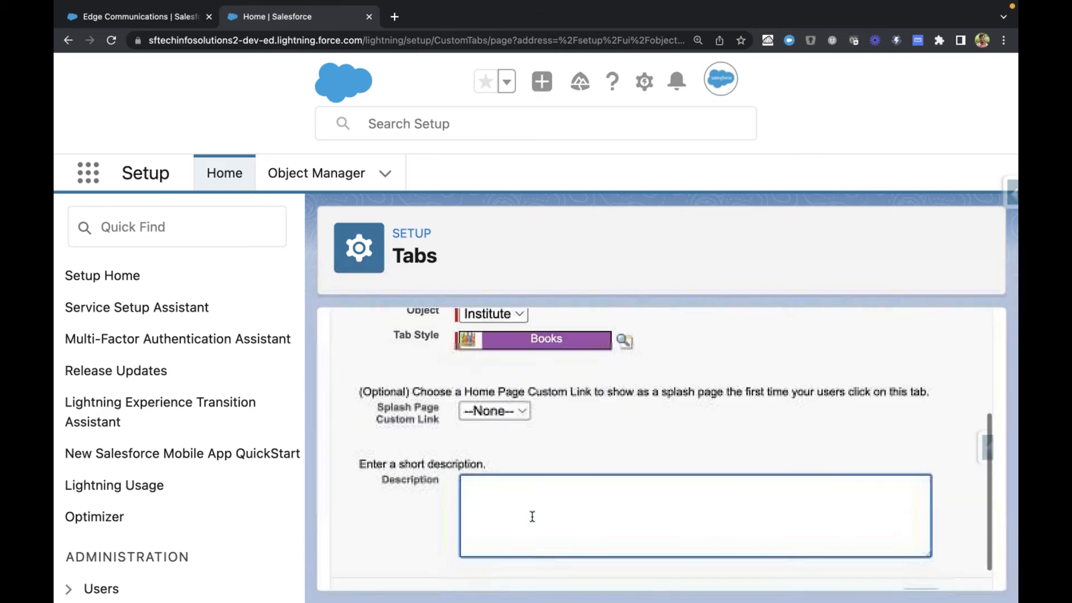
text(Tab to c)
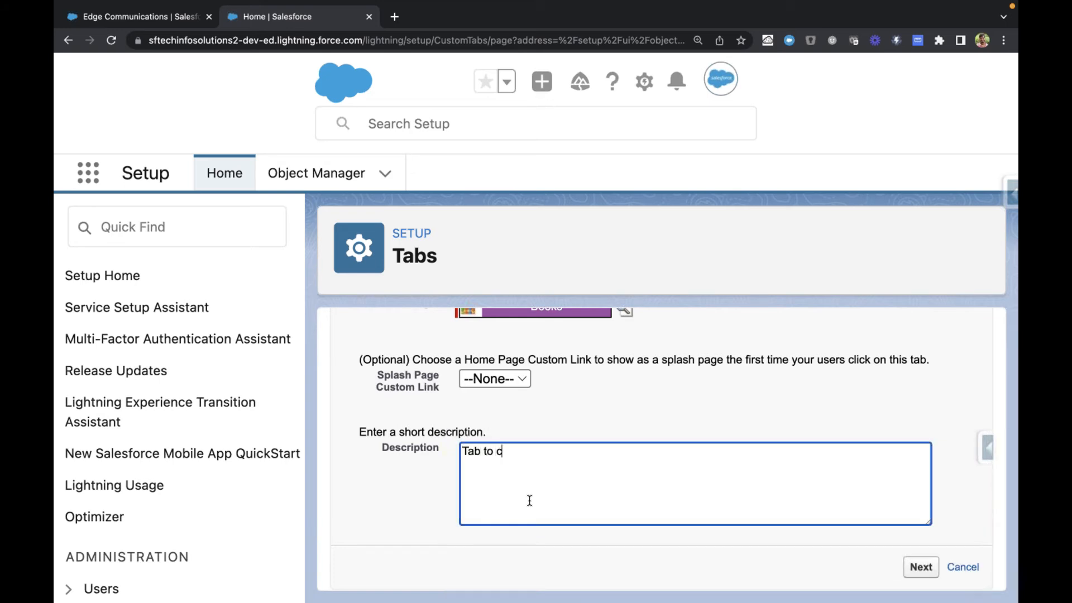
text(rate institute records)
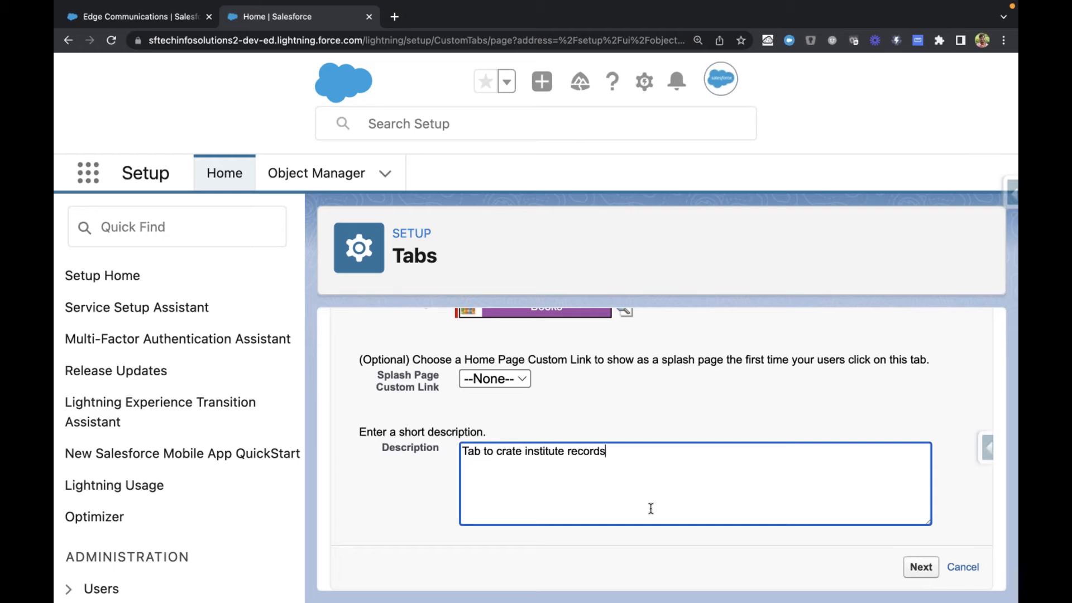
click(921, 566)
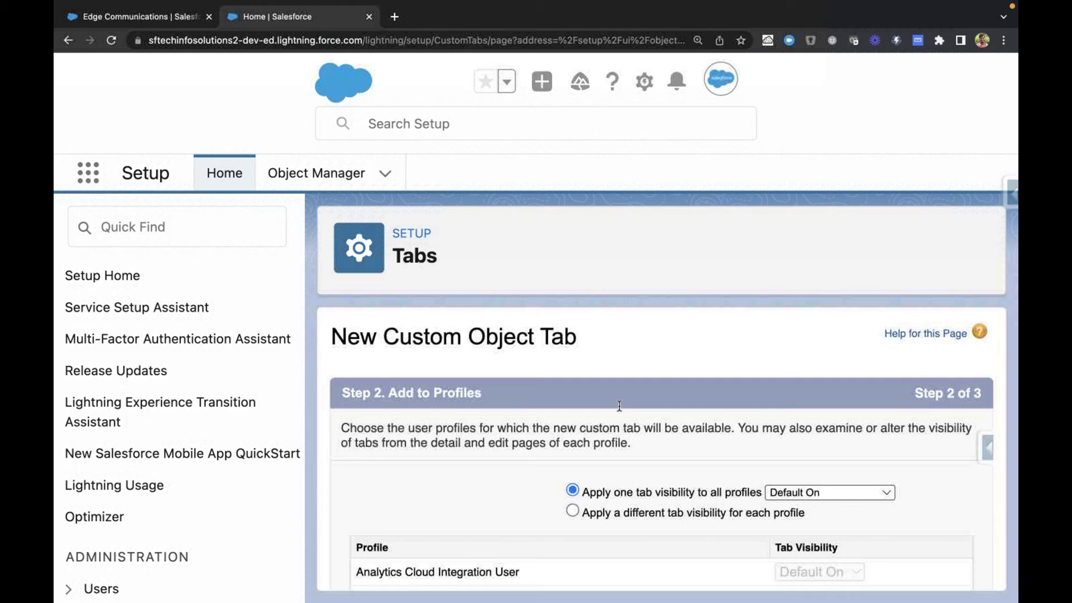
Step: Review the Add to Profiles instructions, the profile list down to System Administrator, and the tab visibility options
scroll(378, 255, down, 3)
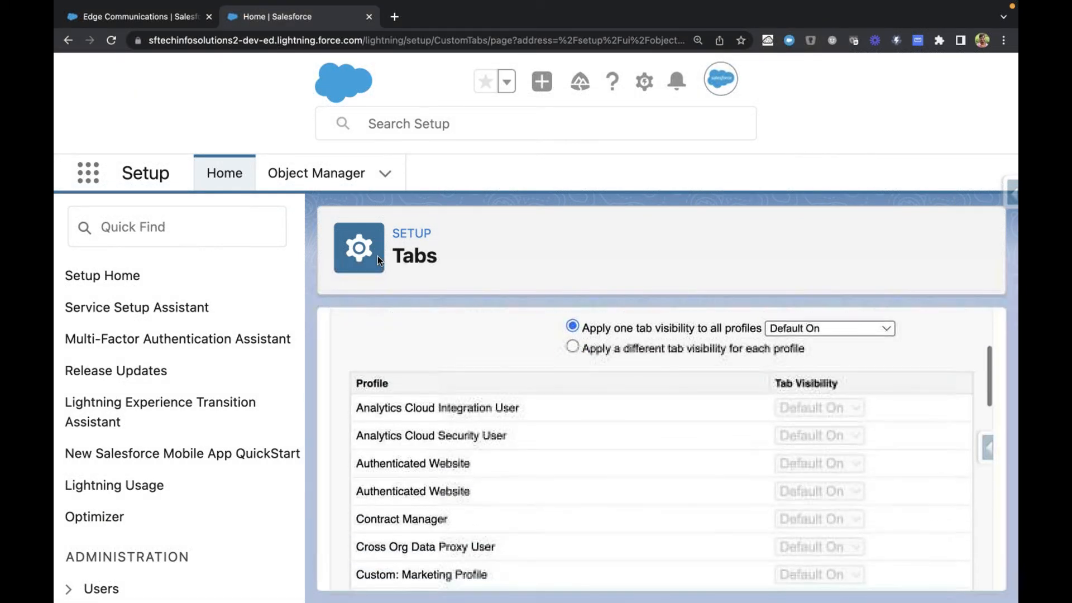
scroll(378, 256, up, 1)
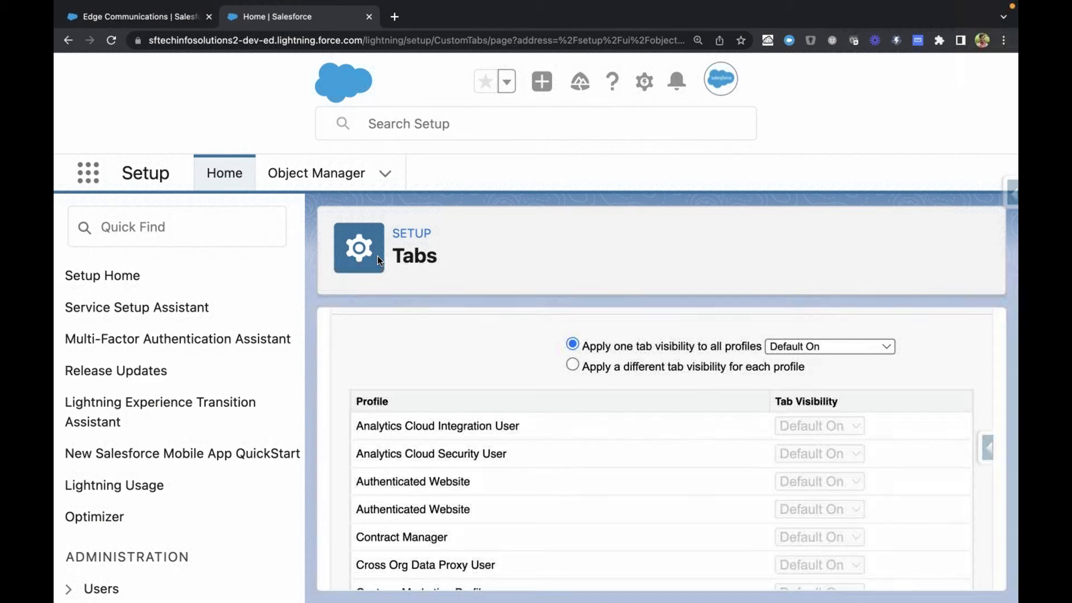
scroll(378, 256, down, 1)
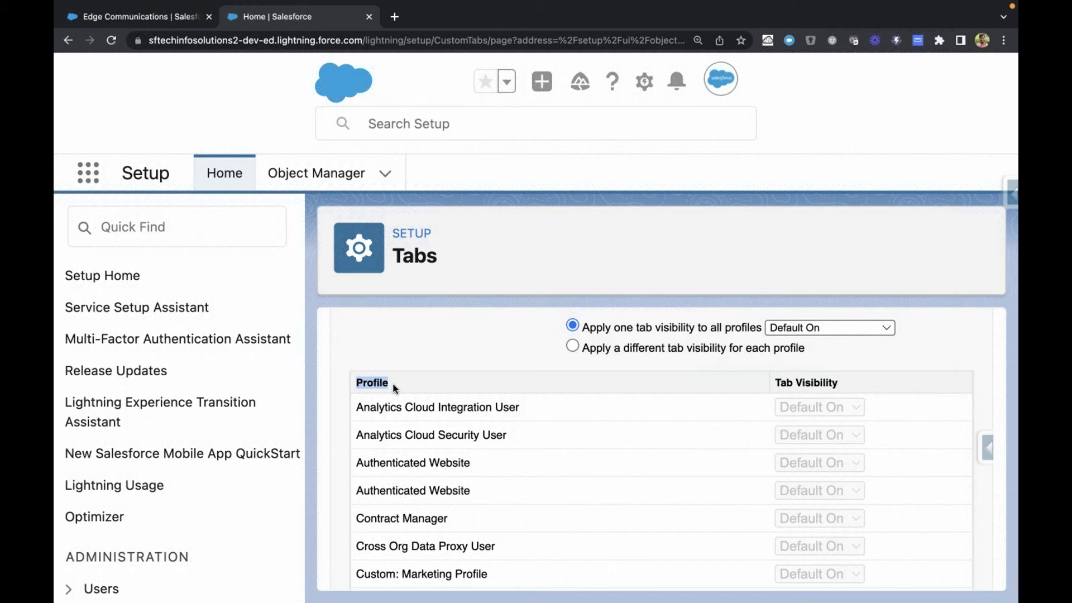
click(380, 380)
double_click(381, 380)
double_click(382, 381)
click(371, 385)
scroll(429, 494, down, 15)
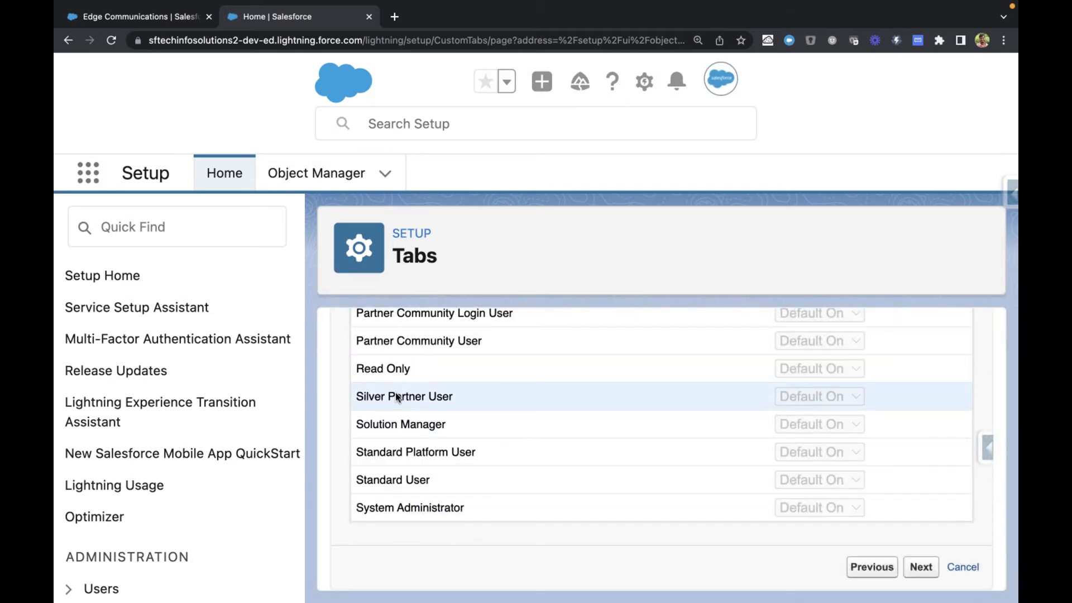
scroll(394, 393, up, 6)
scroll(394, 393, up, 8)
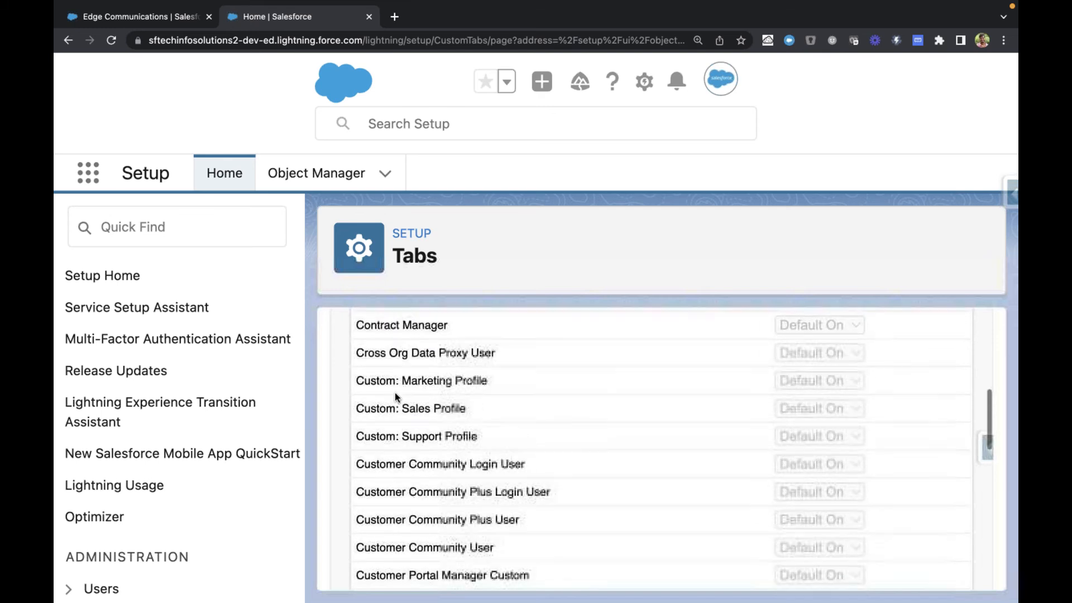
scroll(395, 393, up, 5)
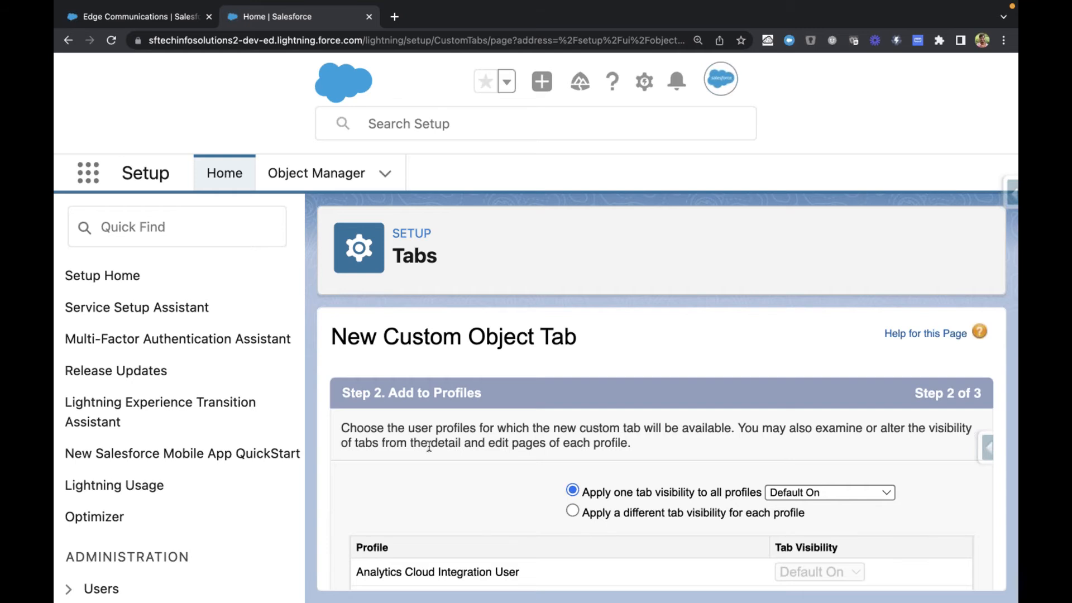
scroll(602, 497, down, 2)
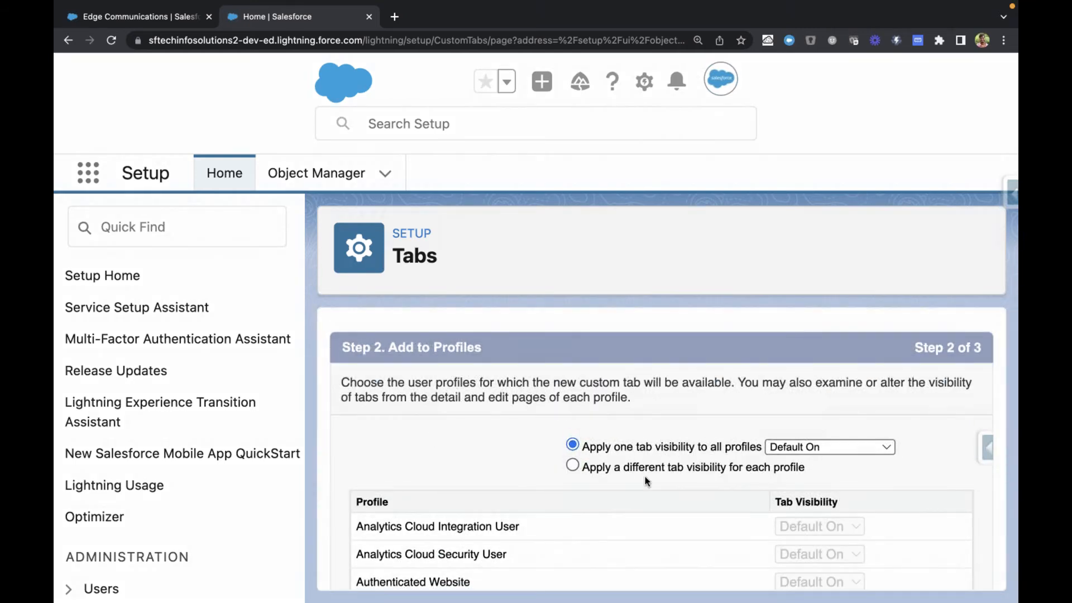
scroll(519, 434, down, 3)
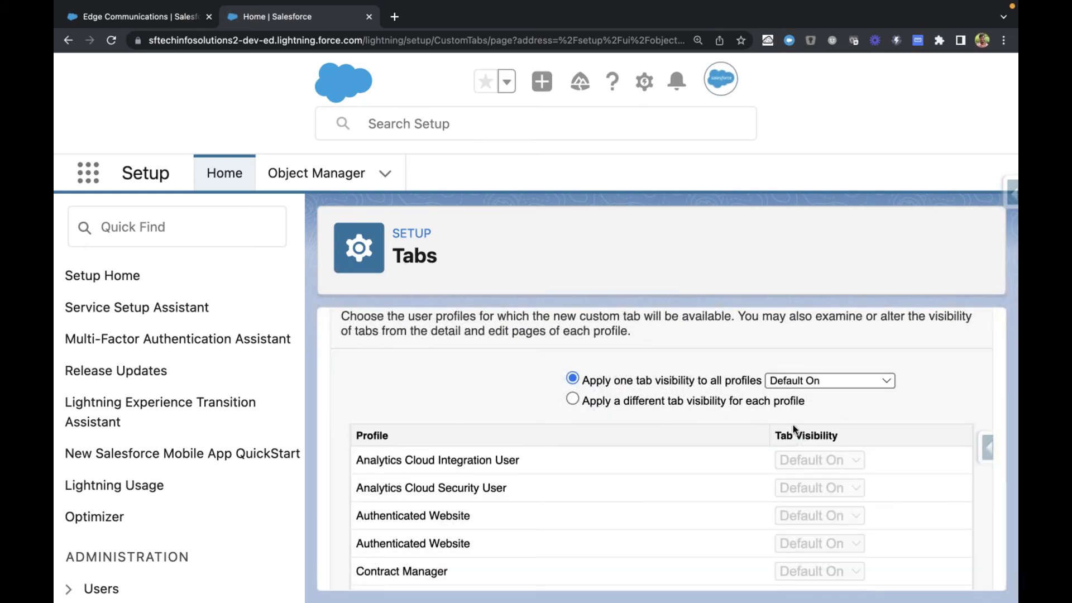
Step: Apply a different tab visibility for each profile, set Analytics Cloud Integration User to Default Off, and check the Authenticated Website options
click(573, 399)
scroll(575, 444, down, 2)
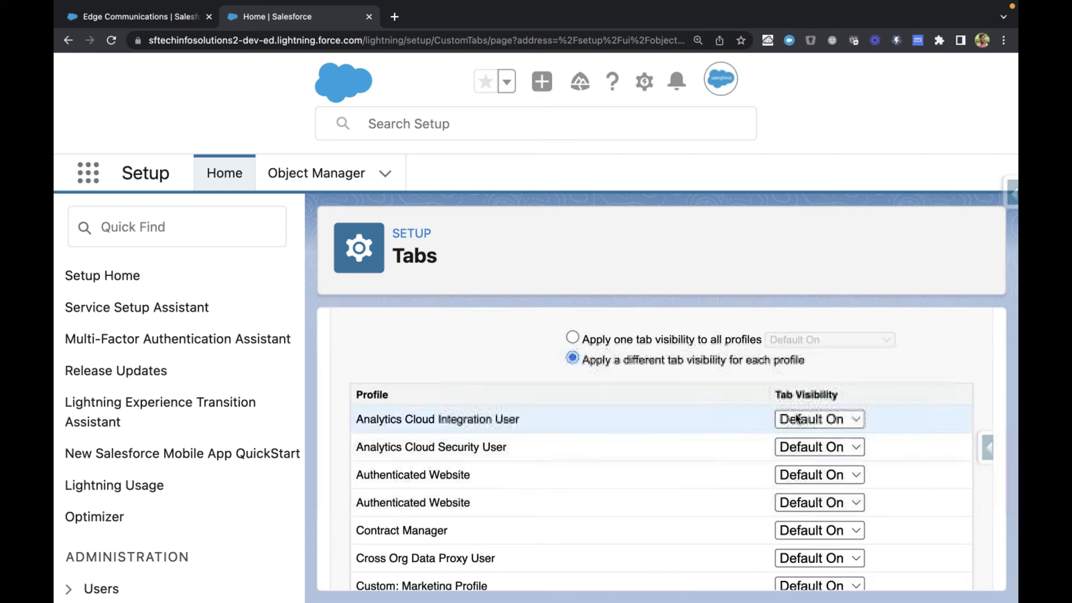
click(809, 423)
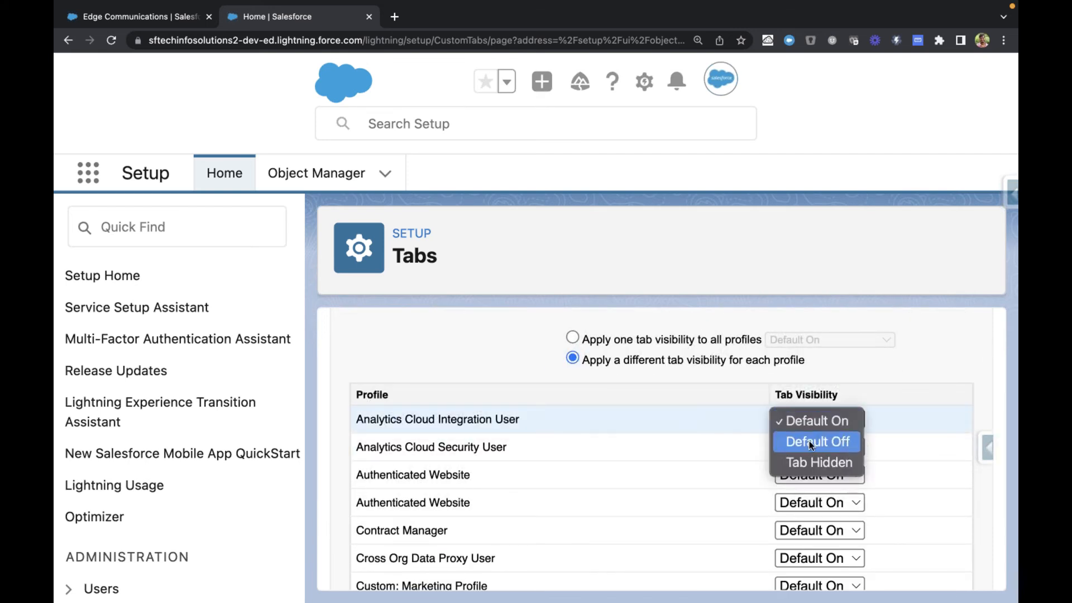
click(809, 440)
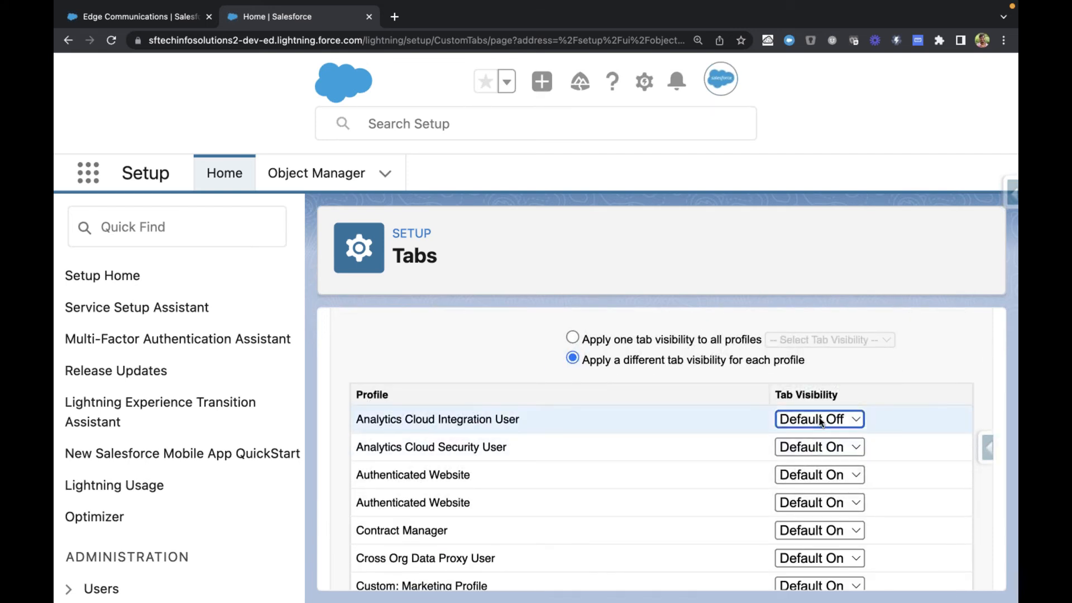
scroll(618, 531, down, 1)
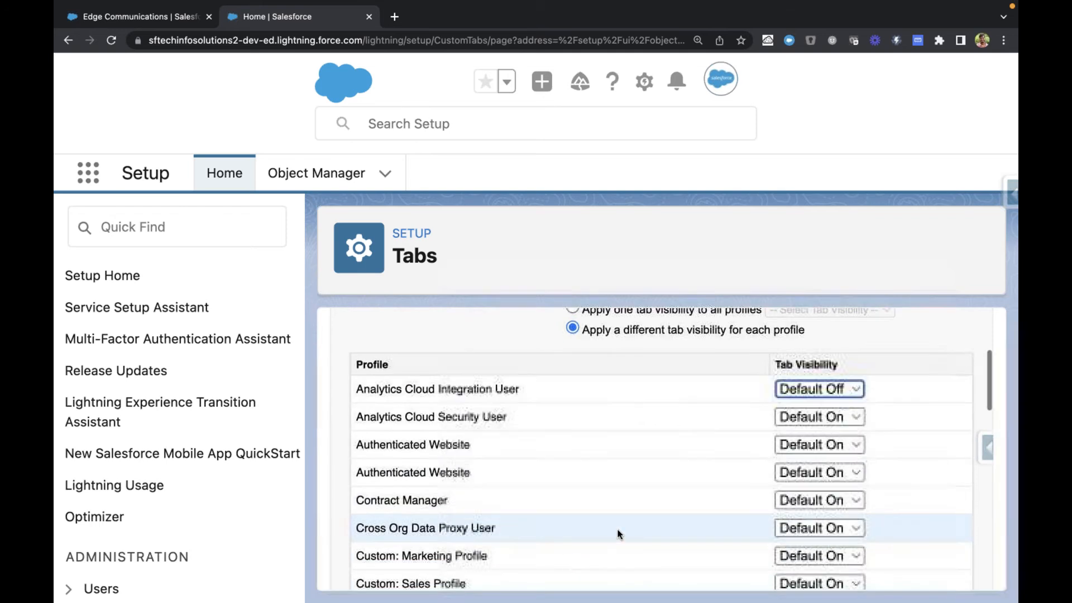
click(809, 447)
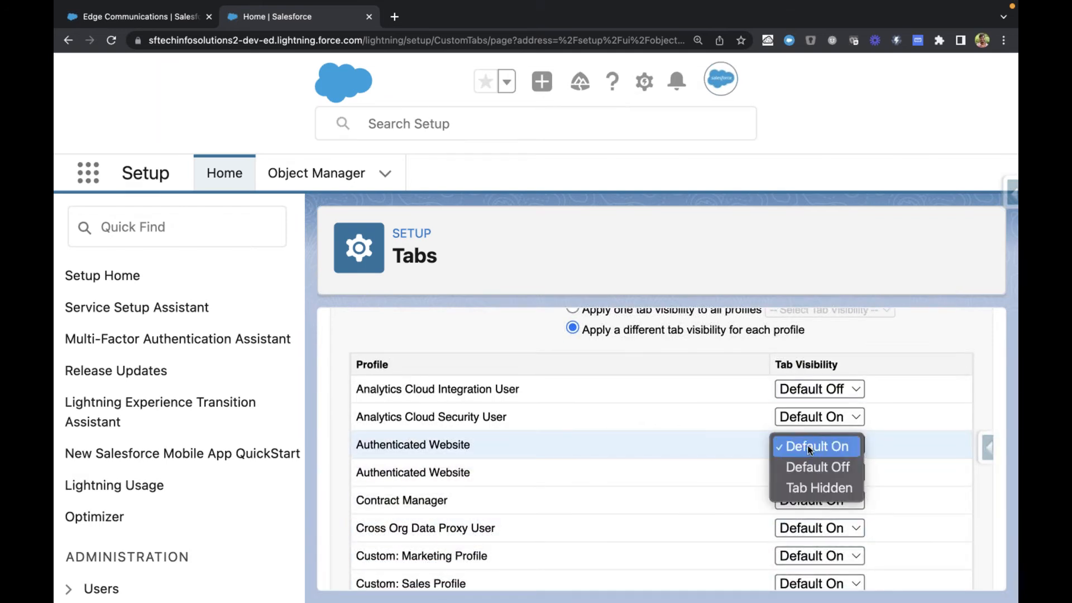
click(883, 450)
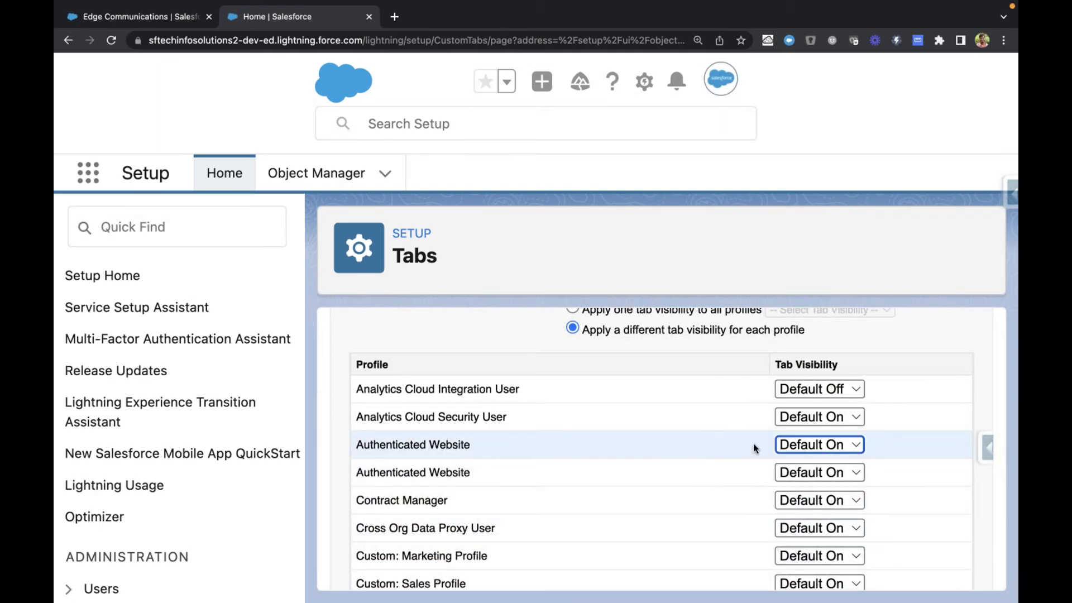
Step: Apply one tab visibility to all profiles and set it to Default Off
scroll(753, 443, up, 1)
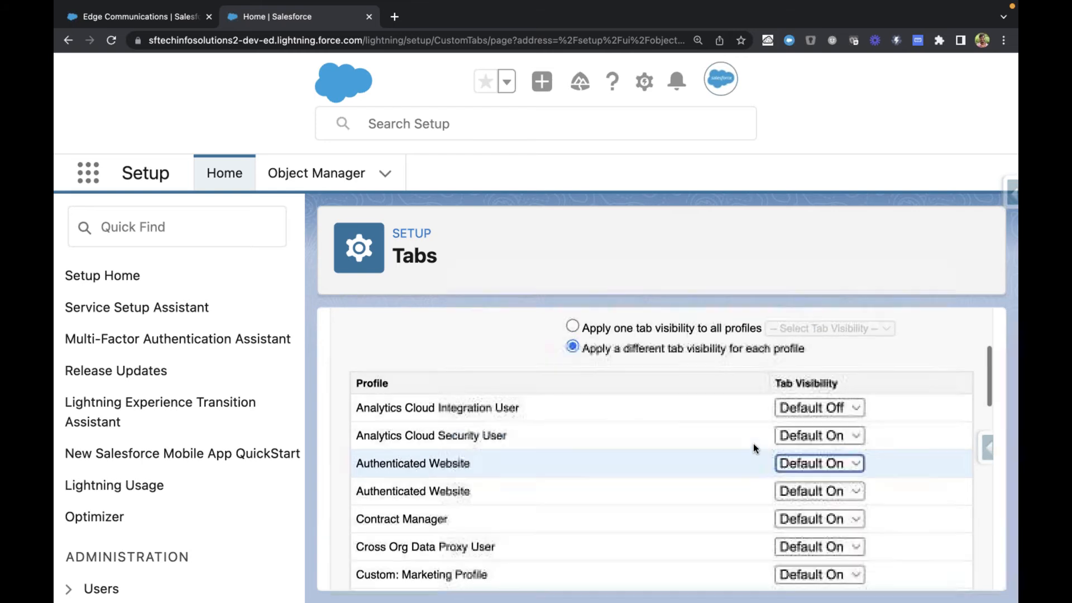
click(575, 326)
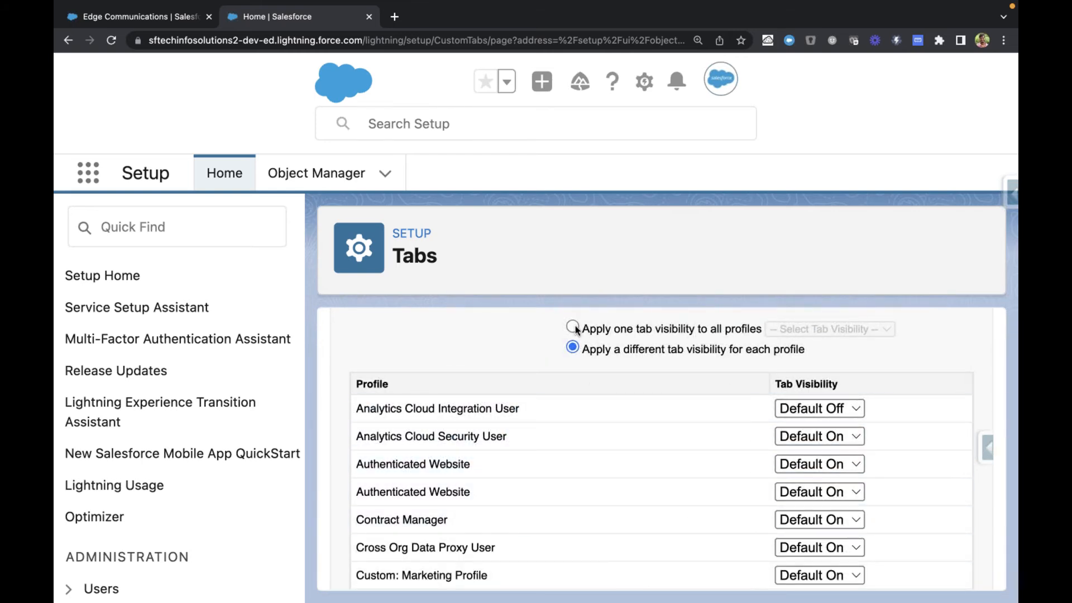
click(807, 329)
click(810, 347)
click(439, 354)
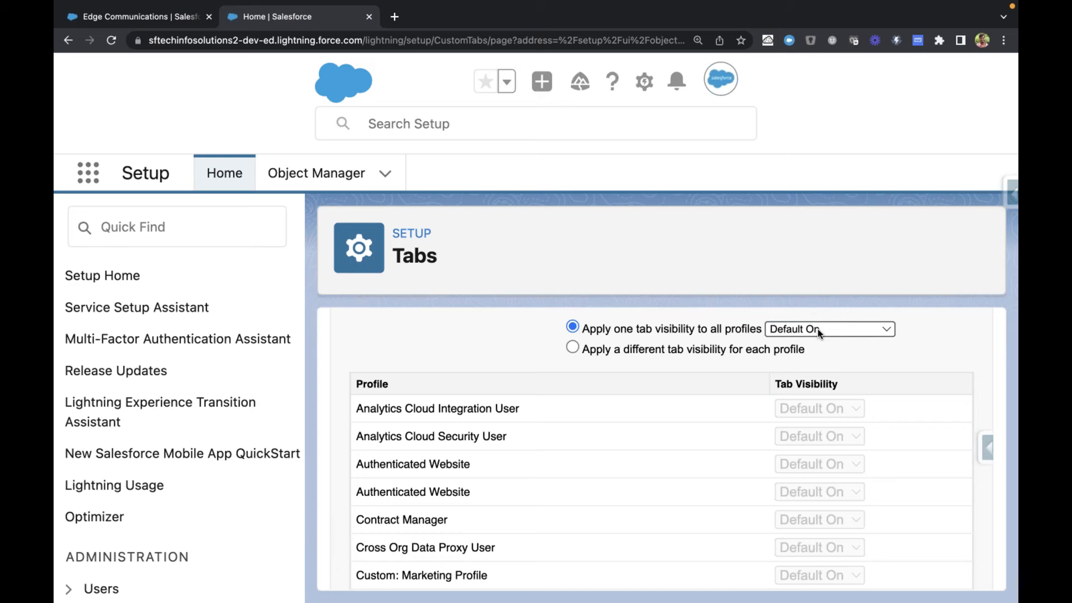
click(818, 330)
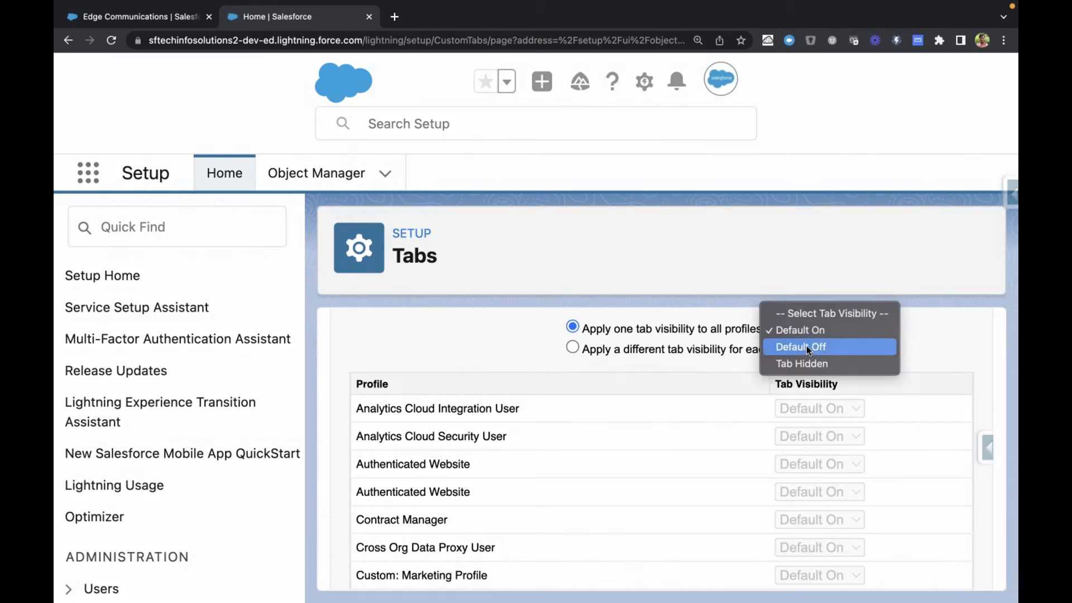
click(807, 347)
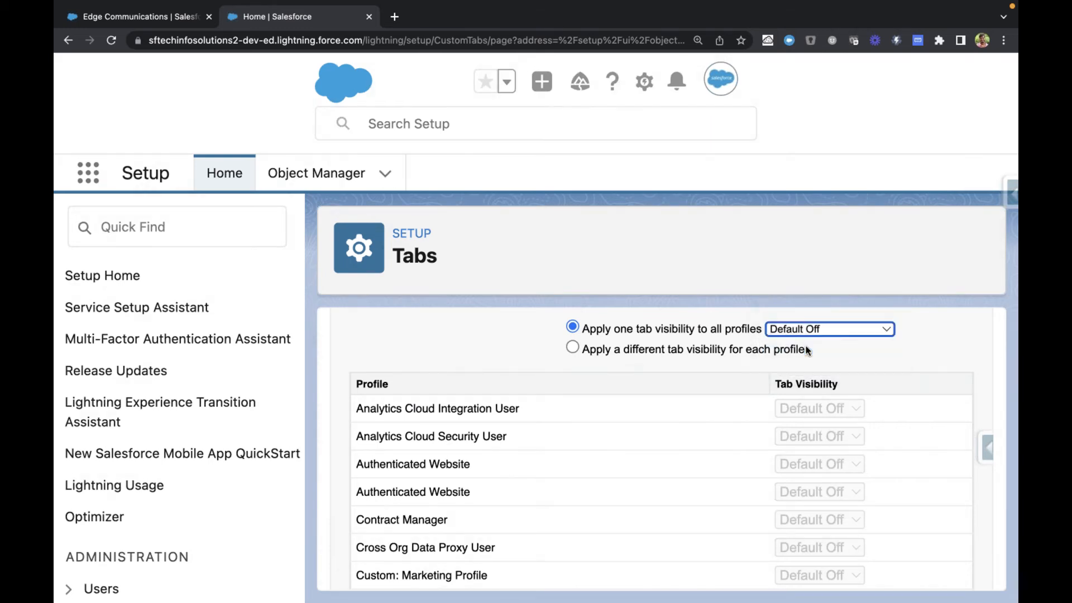
Step: Switch to a different tab visibility for each profile and set System Administrator to Default On
click(574, 349)
scroll(565, 463, down, 7)
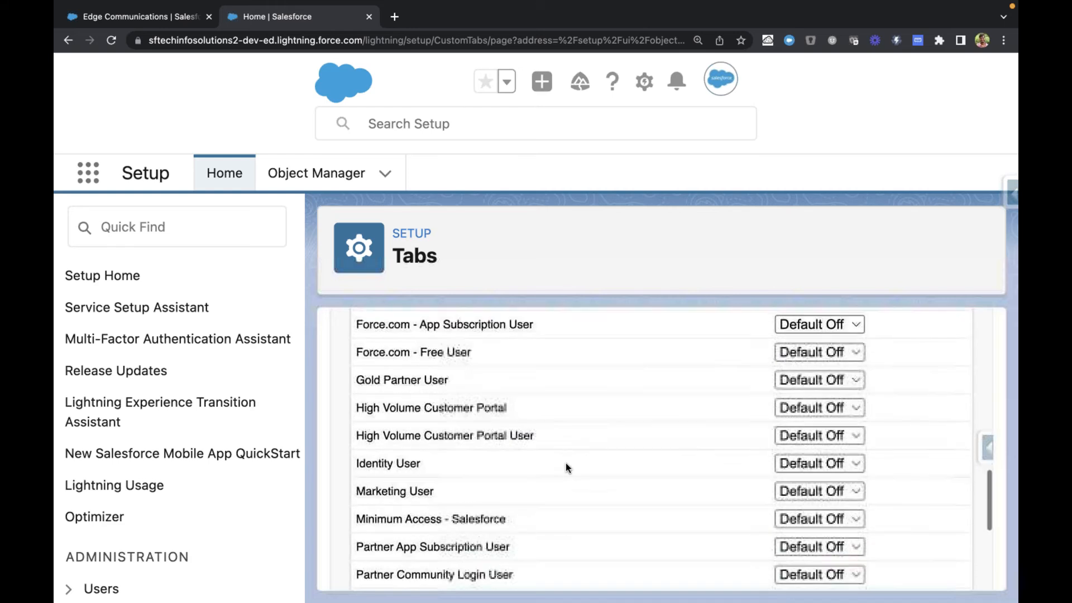
scroll(565, 464, down, 5)
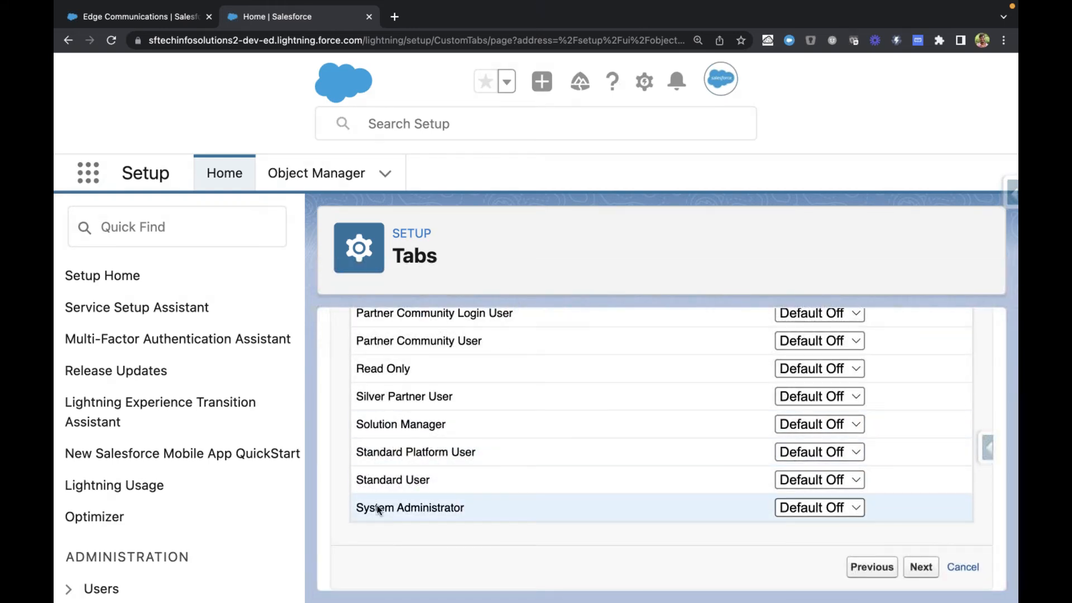
drag(358, 508, 482, 512)
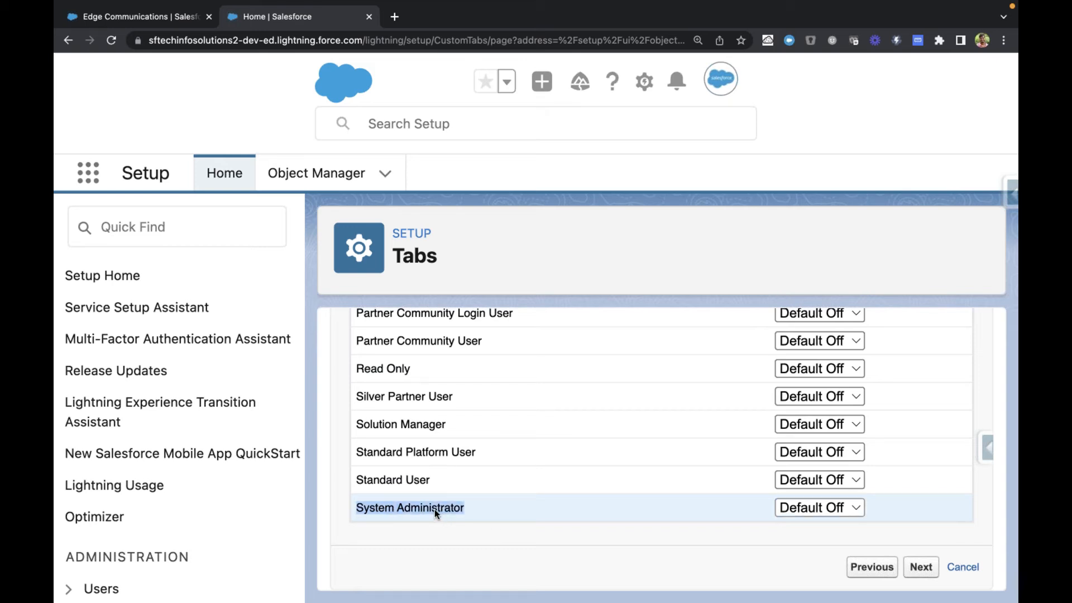
click(822, 508)
click(820, 493)
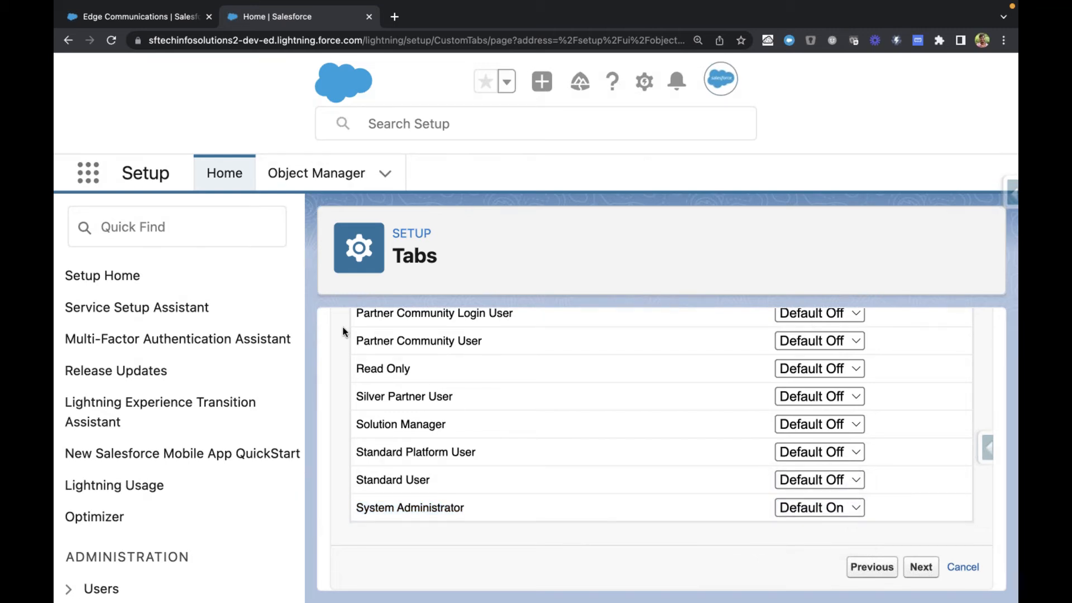
drag(359, 511, 464, 503)
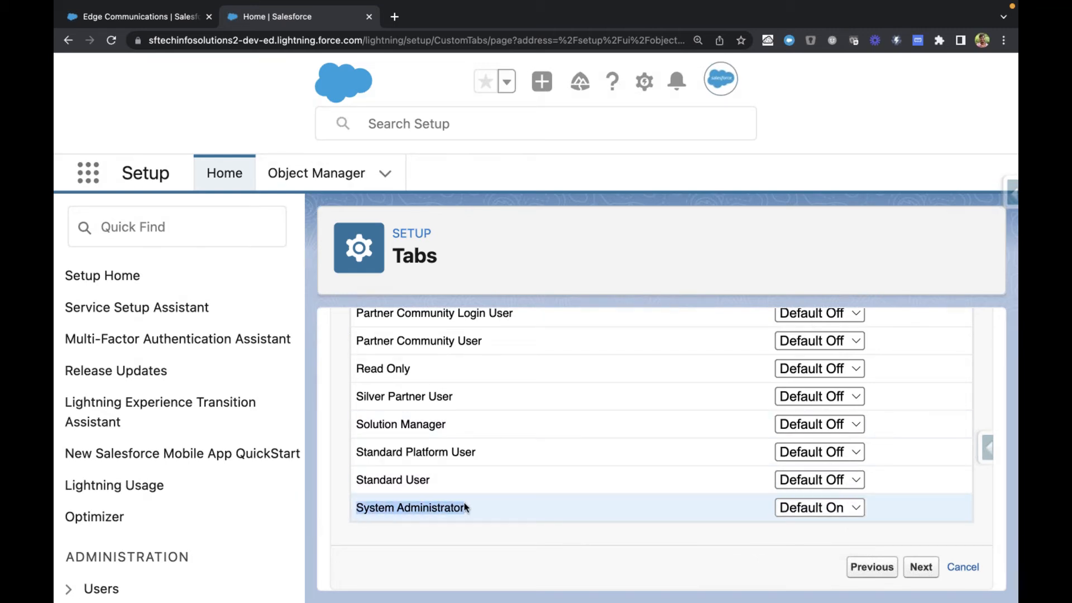
scroll(464, 503, up, 20)
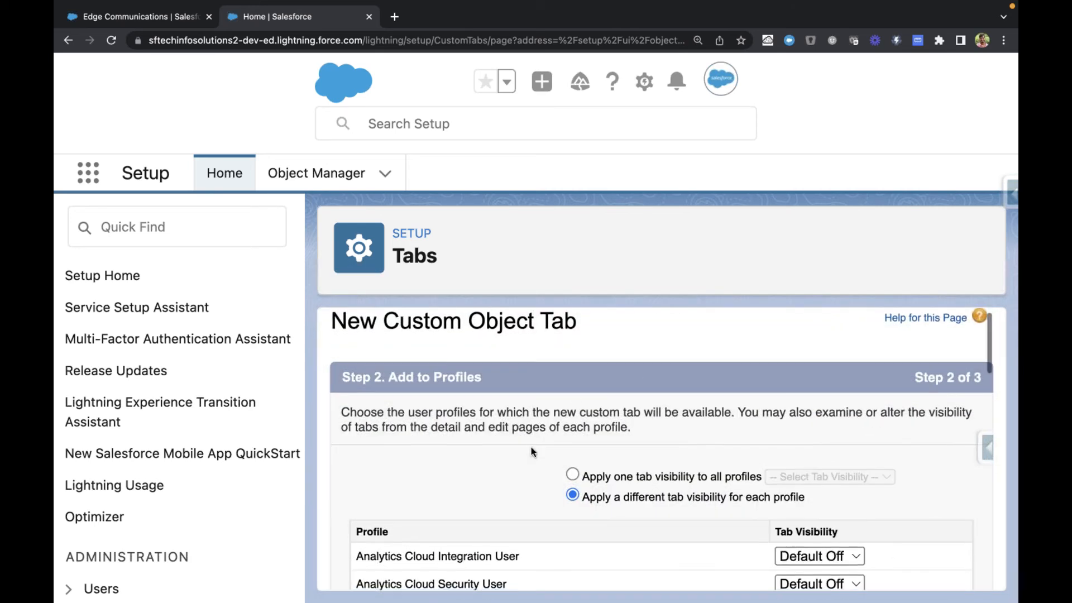
Step: Accept the profile visibility settings and continue to the Add to Custom Apps step
scroll(531, 446, down, 10)
scroll(531, 446, down, 5)
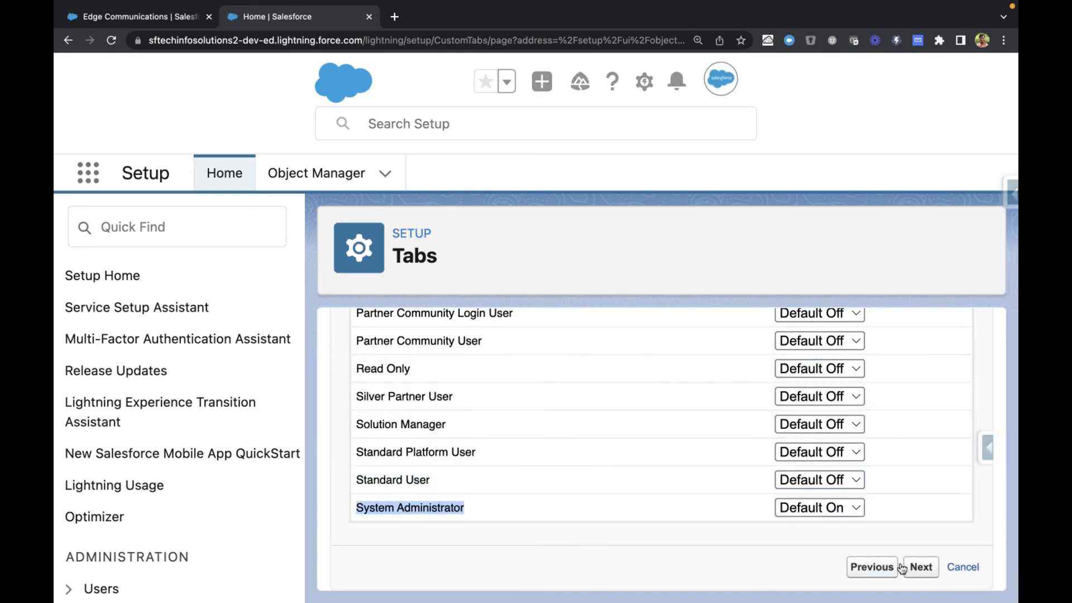
click(921, 567)
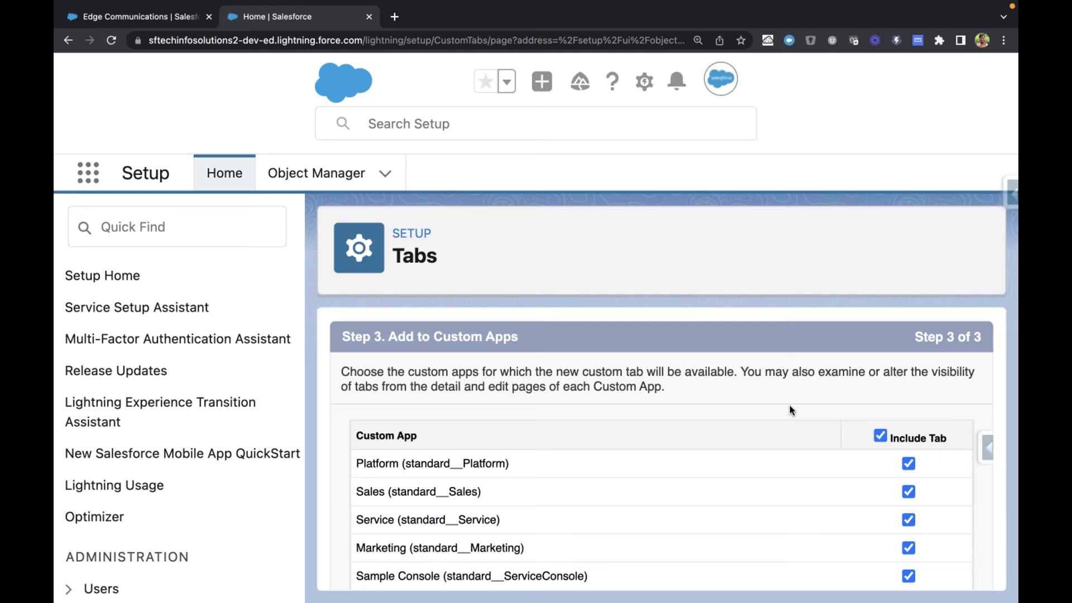
Step: Reduce the page zoom and check the Sales Rep app's navigation tabs against the Add to Custom Apps page
click(163, 17)
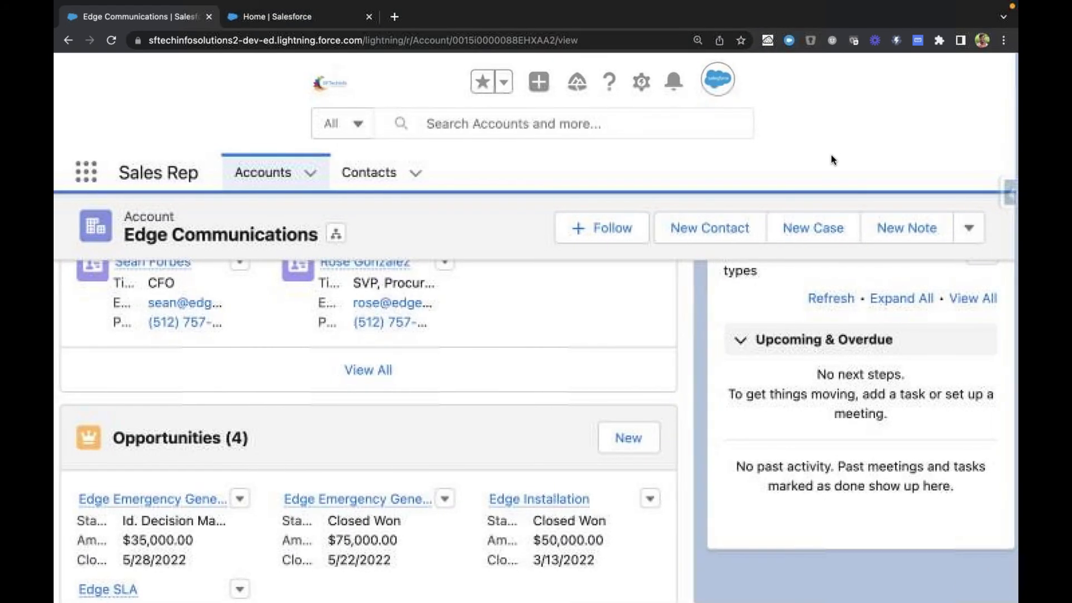
key(super+minus)
key(super+minus)
key(super+minus)
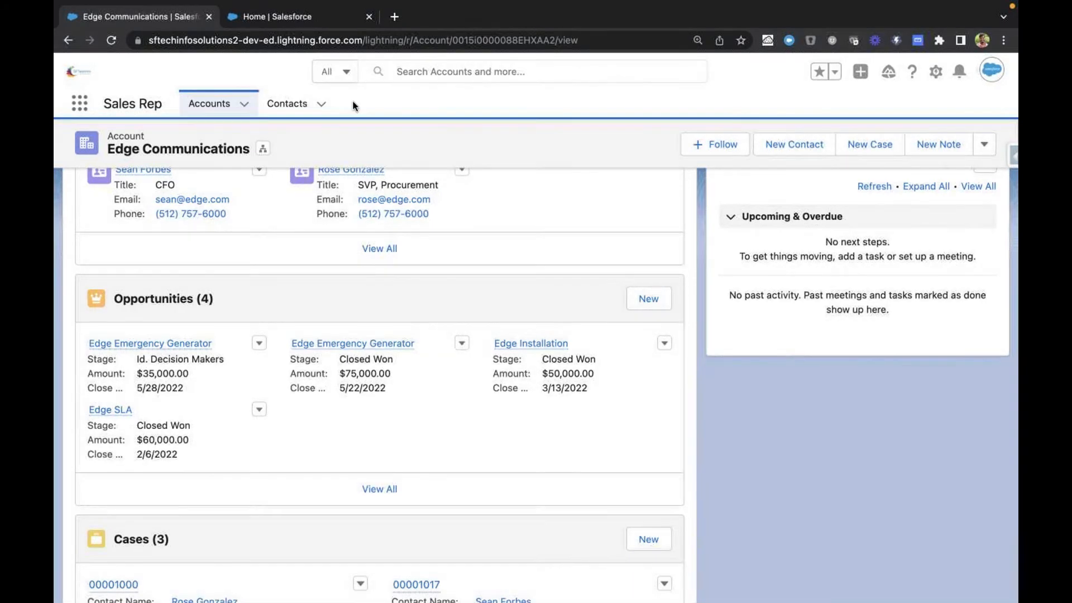
click(302, 17)
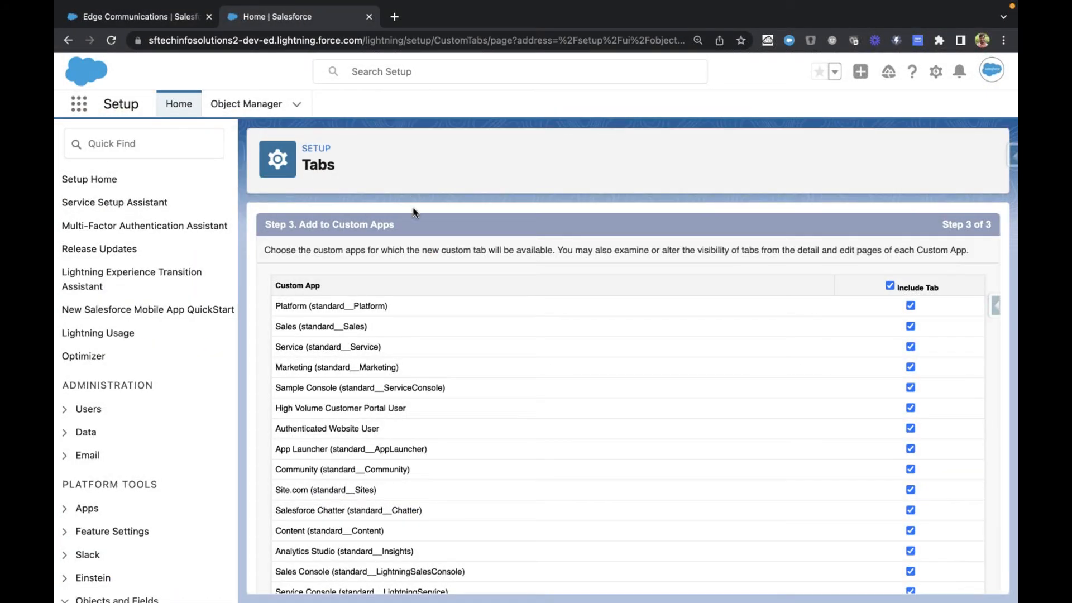
click(171, 18)
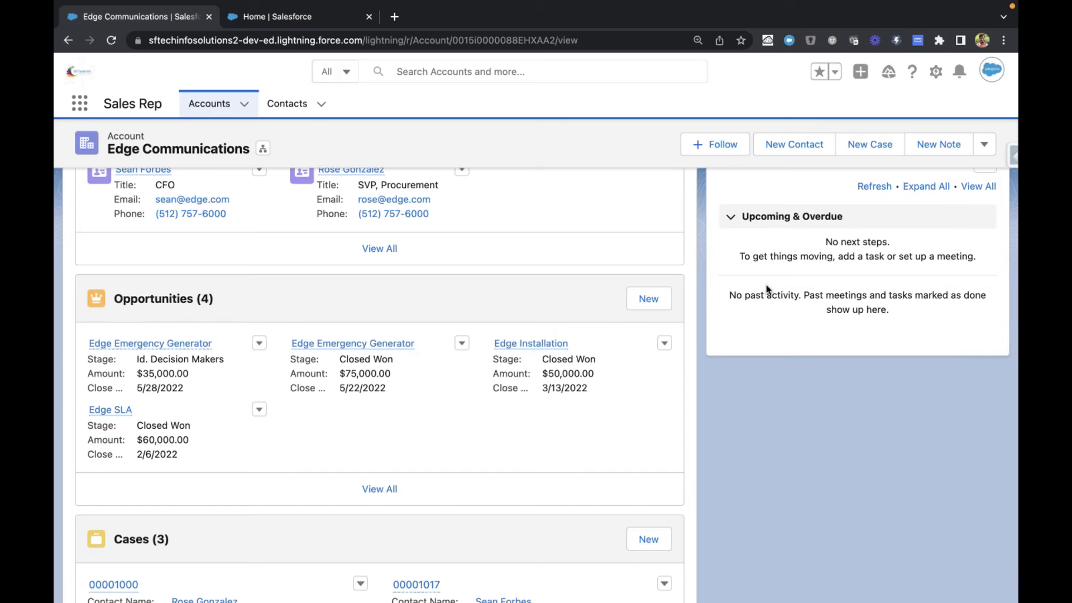
click(315, 22)
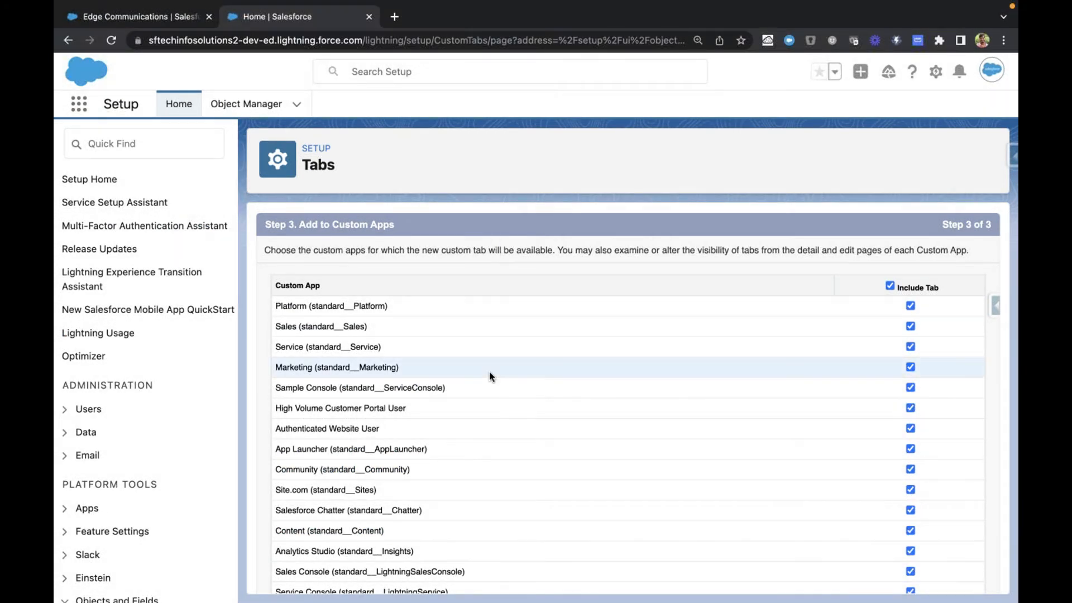
Step: Exclude the new tab from all custom apps, and include it only in Sales Rep (Sales_Rep)
scroll(701, 414, down, 1)
scroll(701, 415, up, 1)
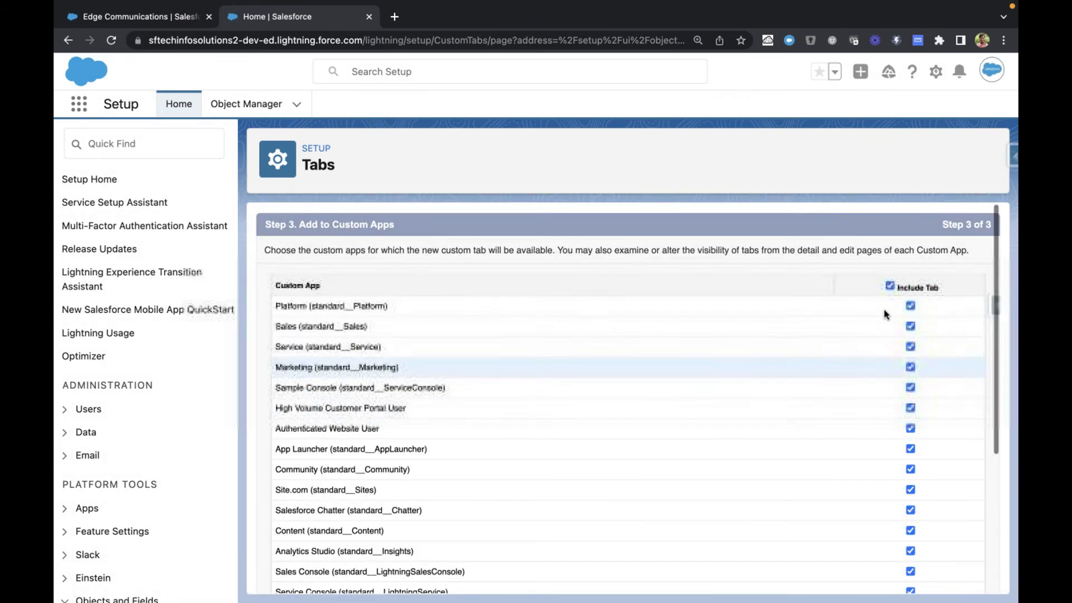
click(889, 286)
scroll(693, 418, down, 4)
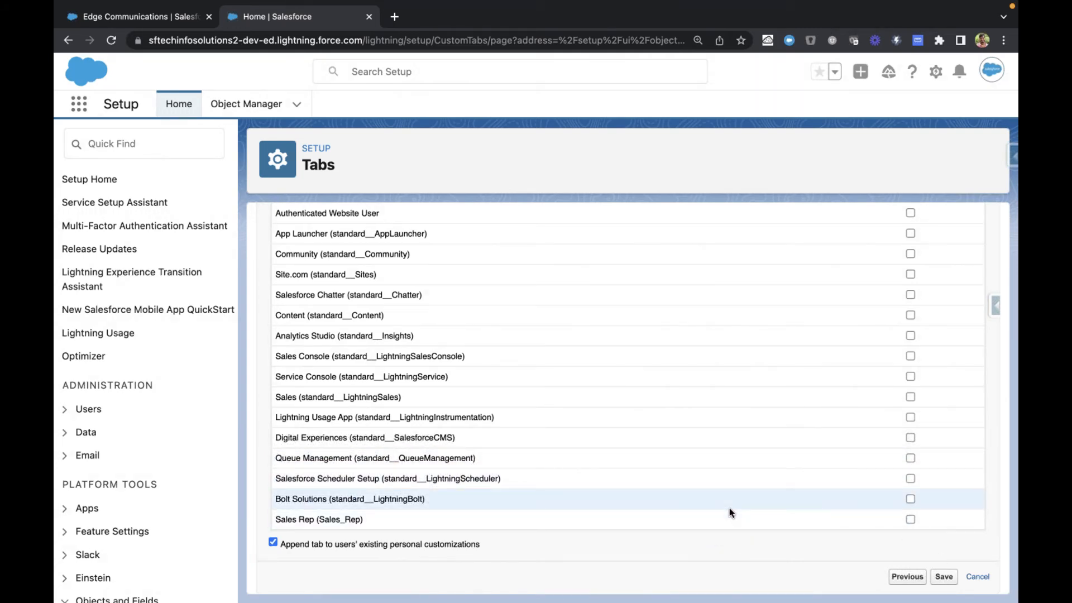
scroll(729, 508, up, 4)
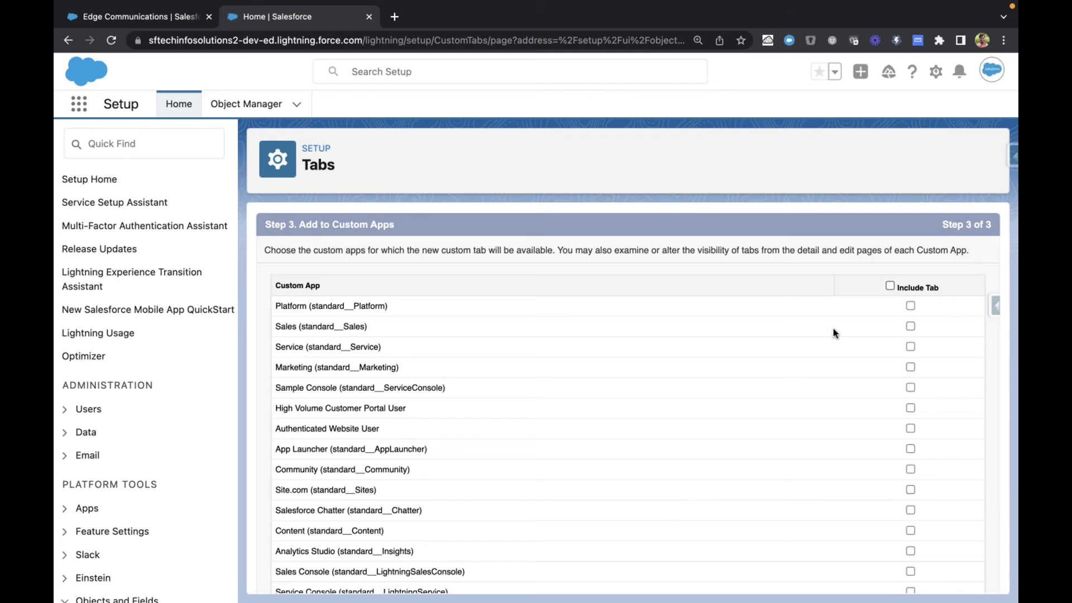
scroll(690, 434, down, 4)
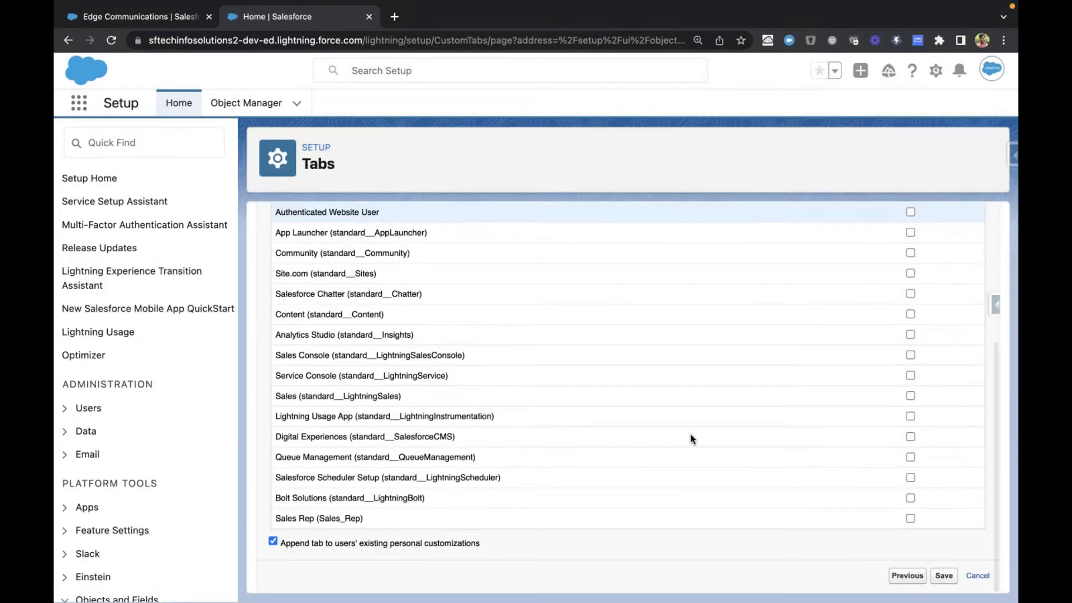
scroll(641, 461, up, 1)
scroll(641, 461, down, 1)
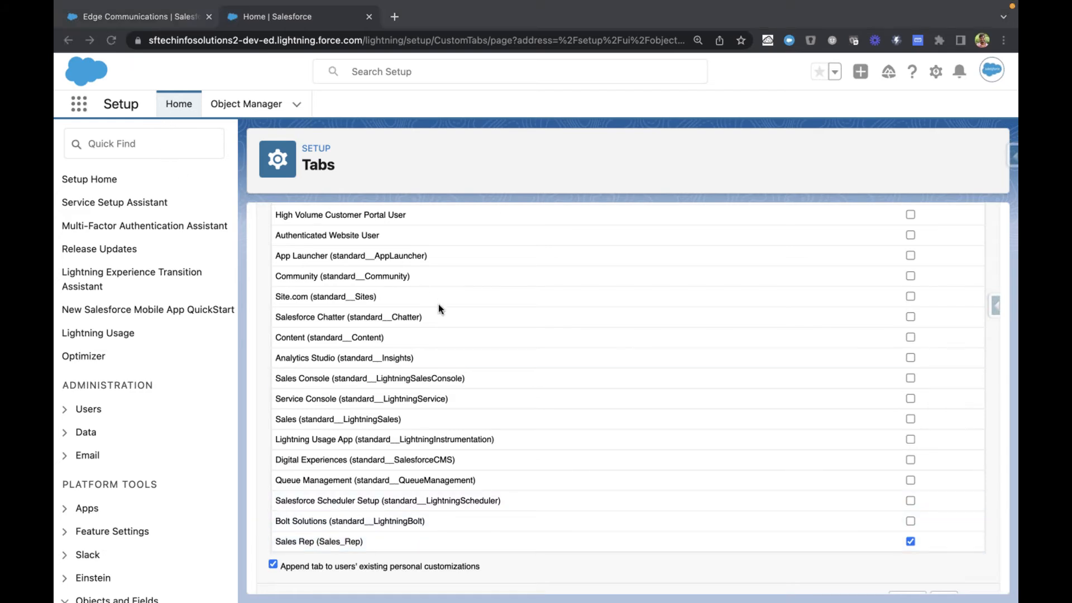
Step: Include the new tab in the Service (standard__Service) app as well
scroll(419, 397, up, 1)
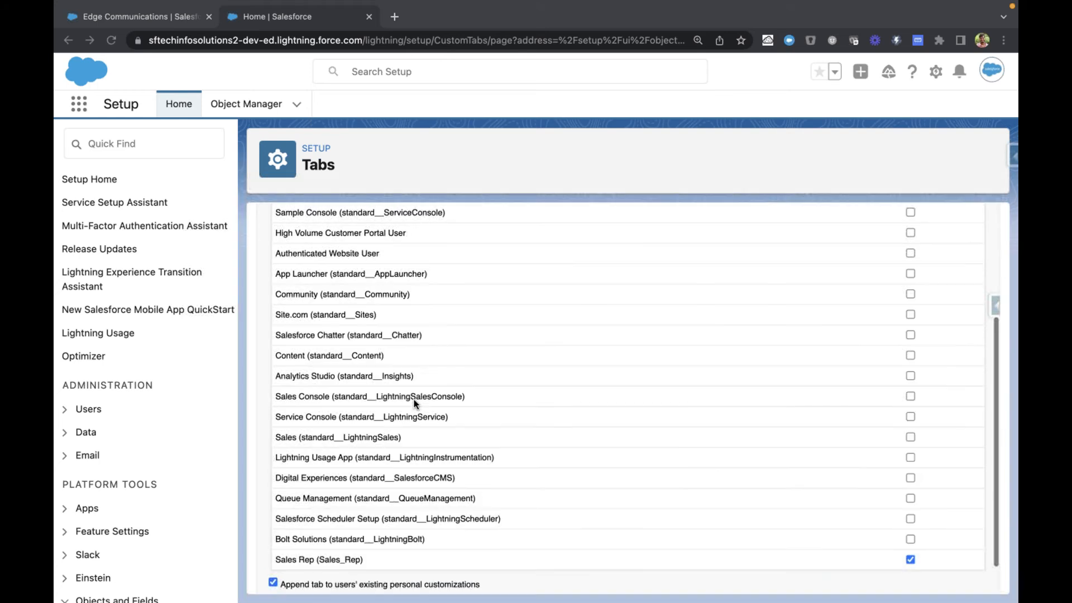
scroll(414, 400, up, 4)
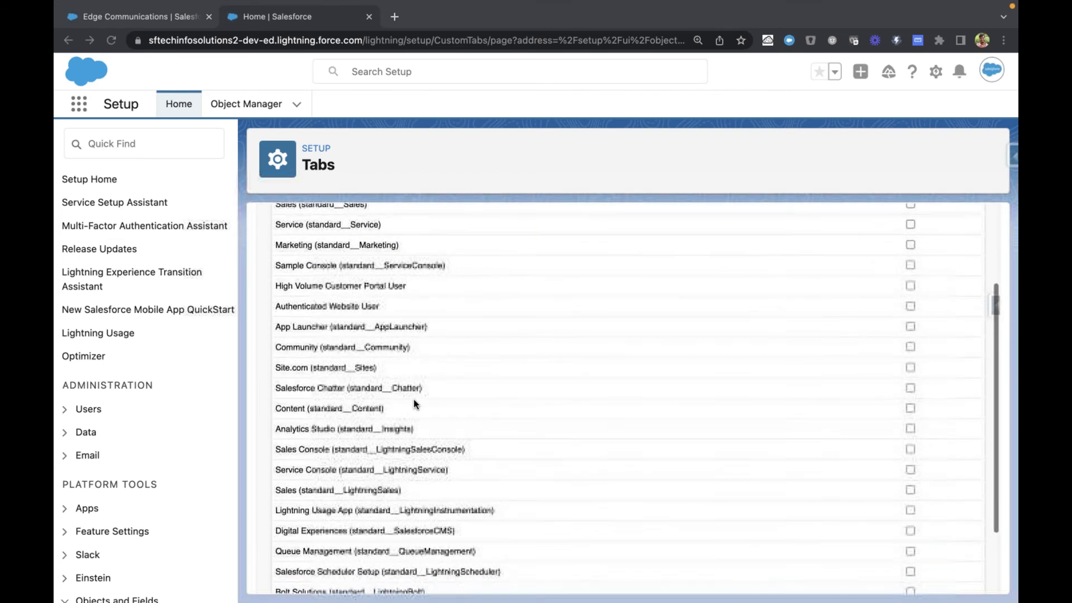
scroll(414, 400, up, 2)
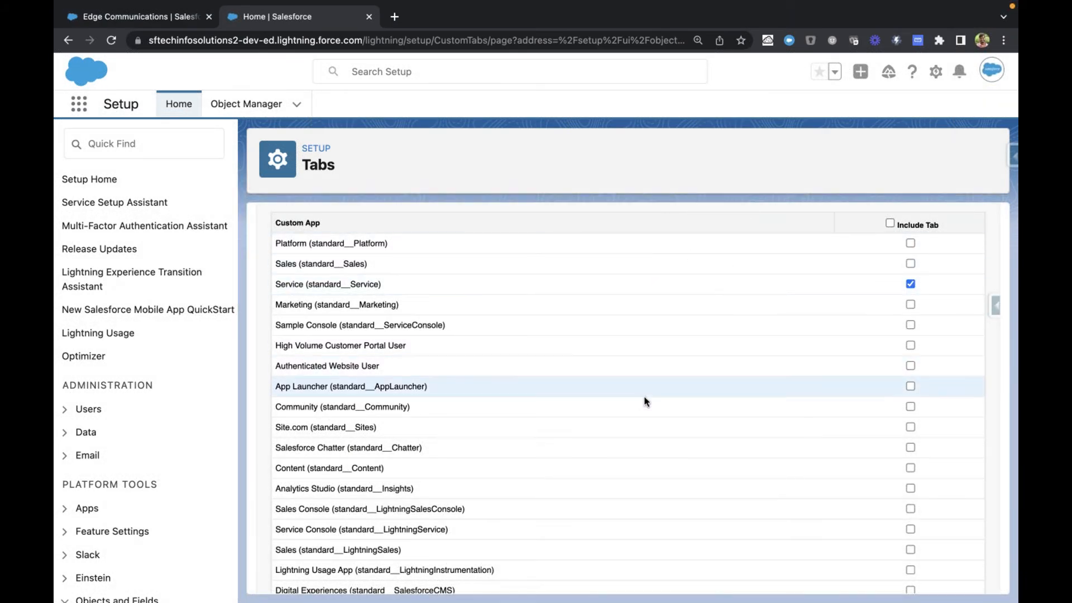
Step: Review the custom app selections and save the new custom object tab
scroll(644, 401, down, 3)
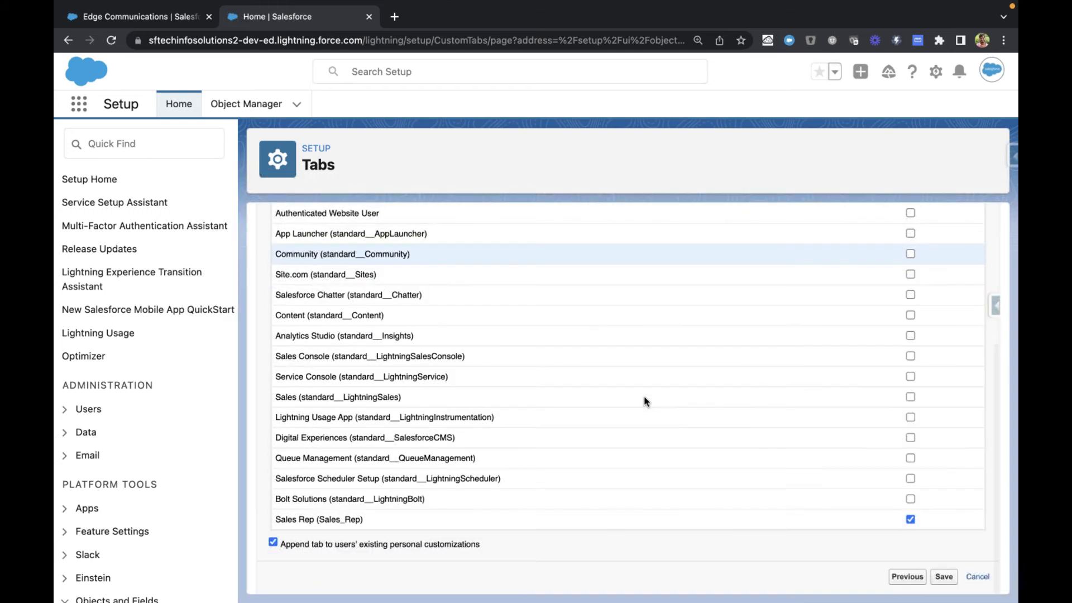
scroll(645, 401, up, 5)
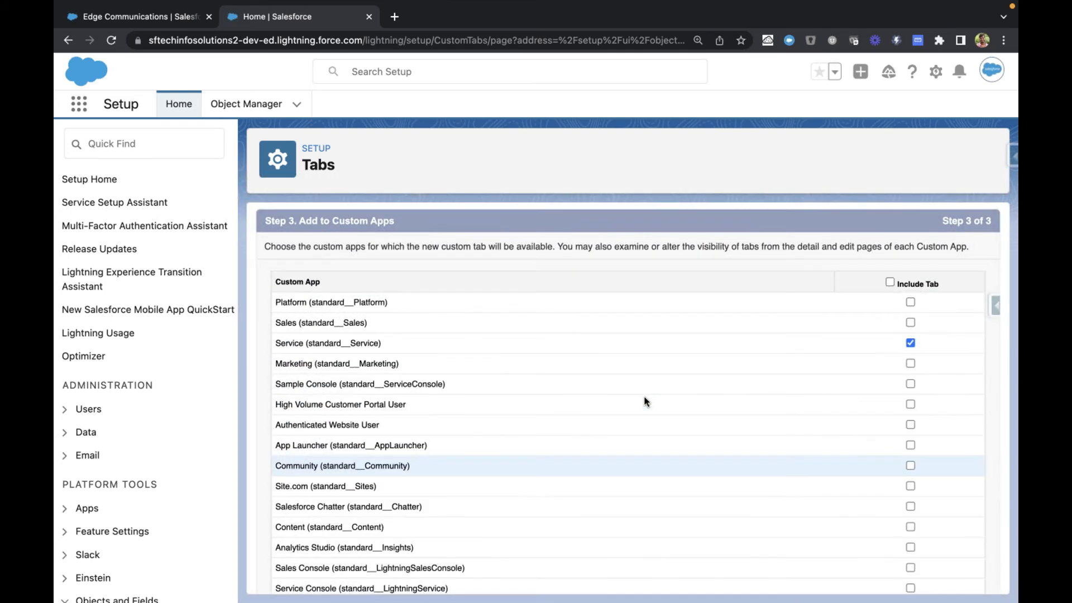
scroll(644, 397, down, 5)
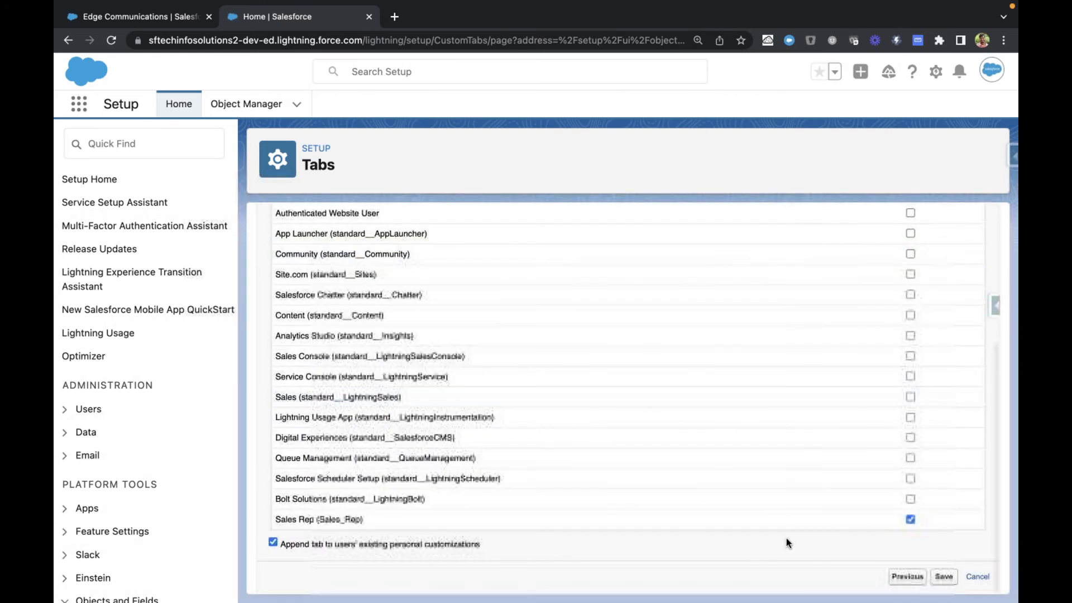
click(944, 578)
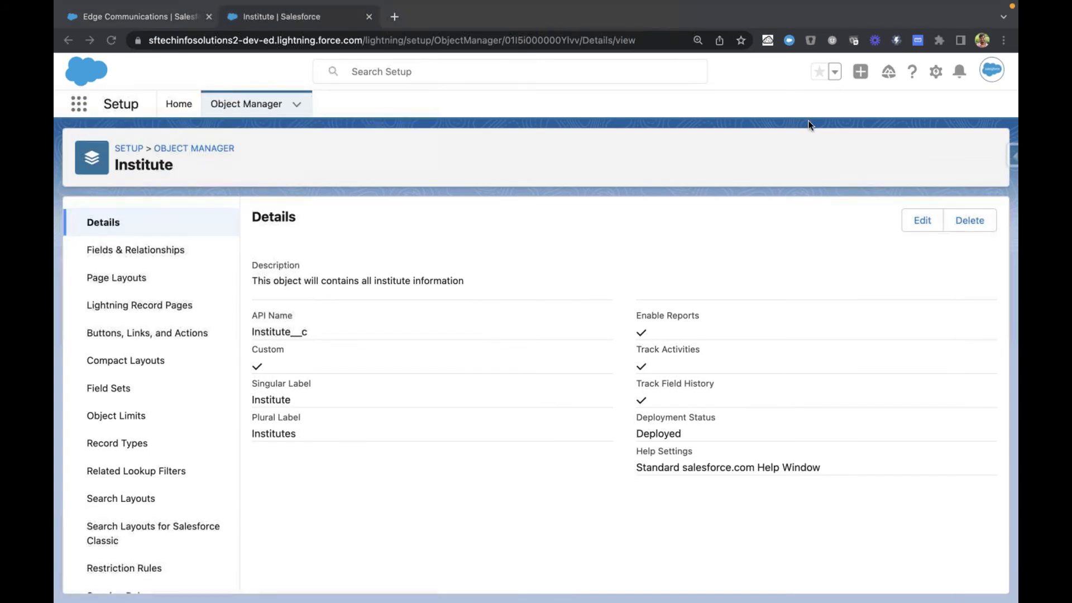
click(663, 141)
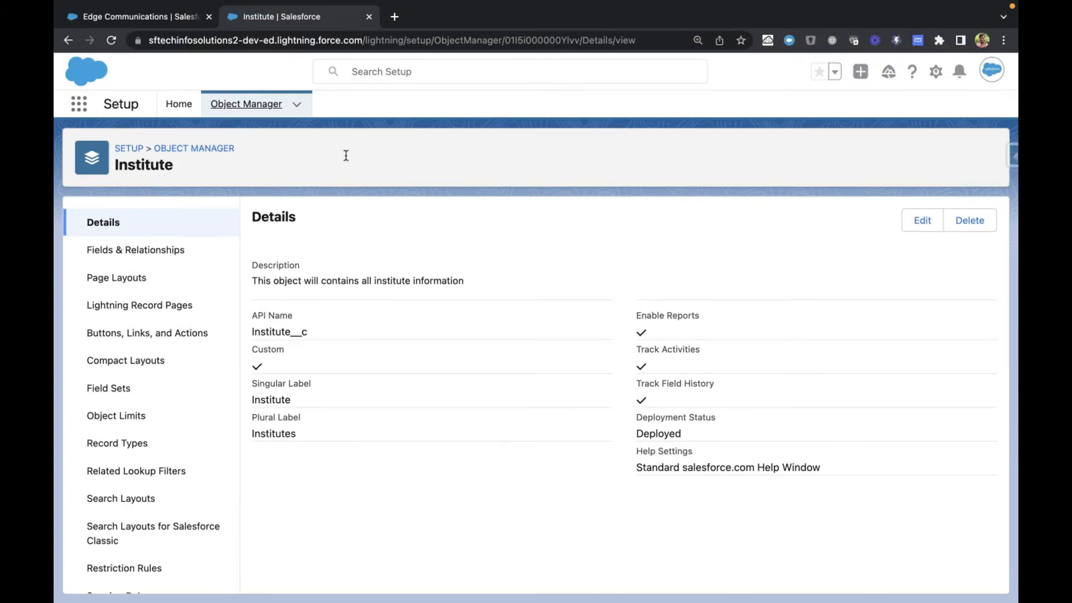
key(super+Tab)
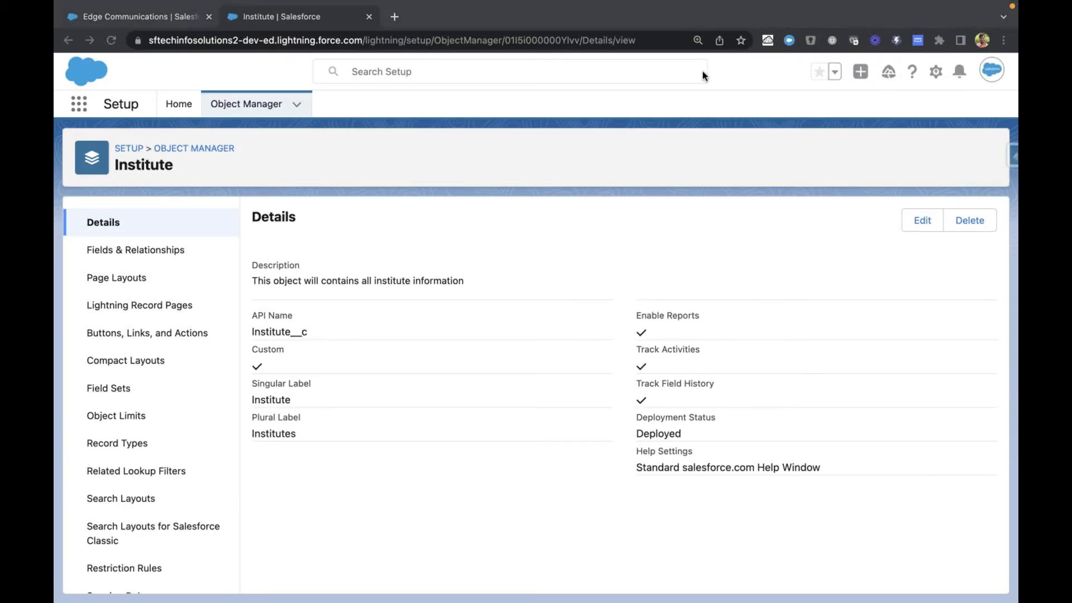
click(885, 234)
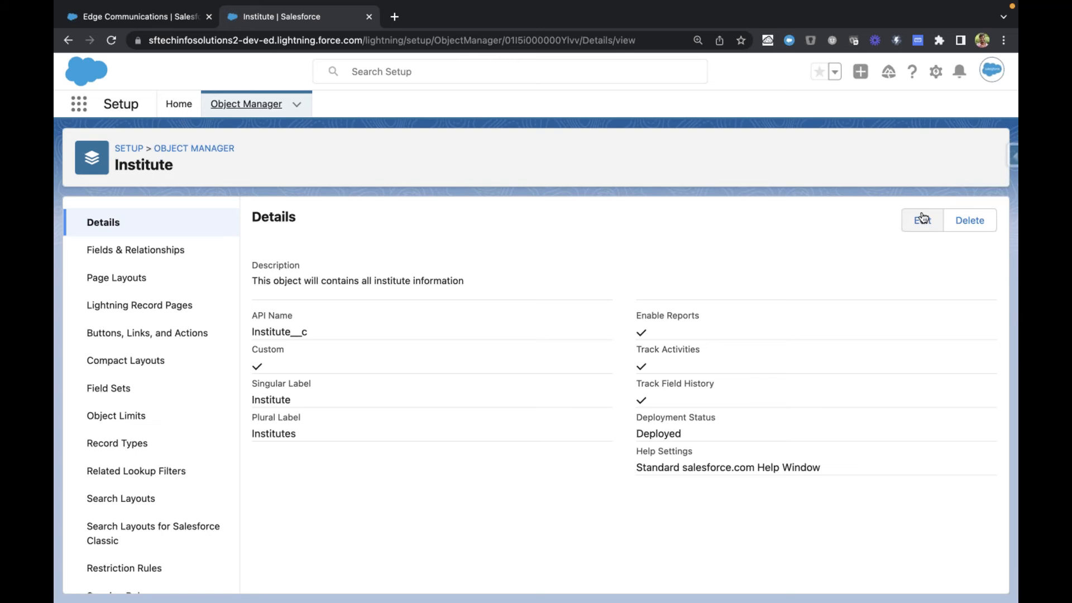
click(656, 59)
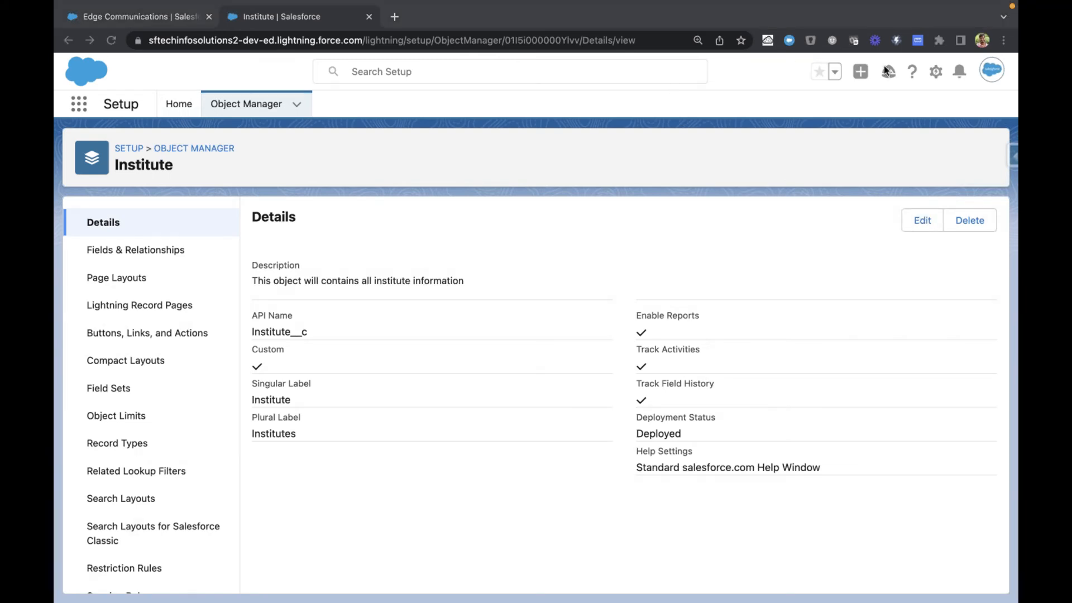
click(256, 163)
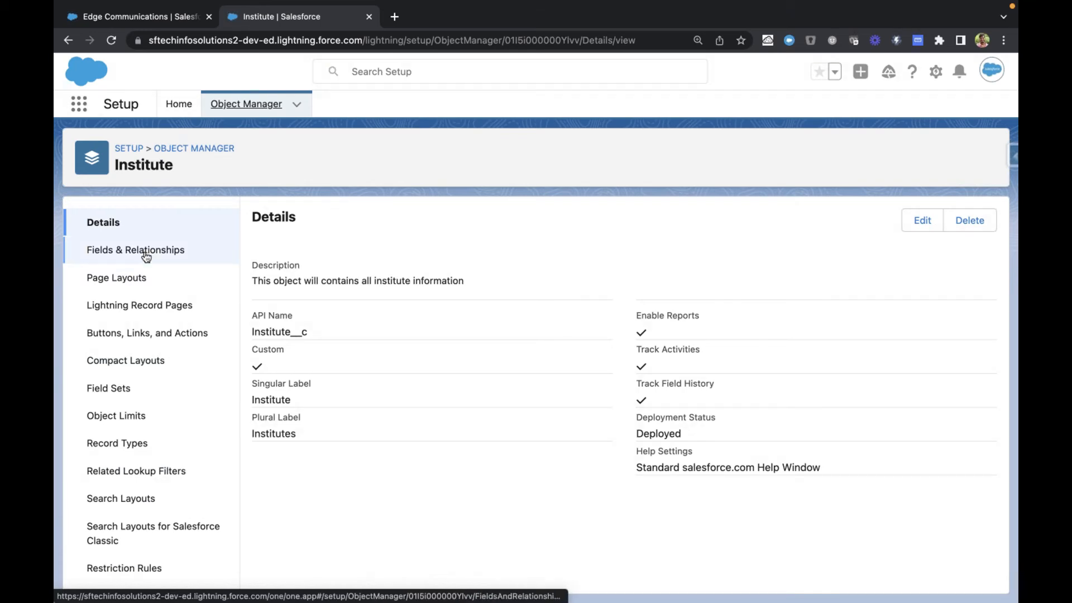
mouse_move(383, 5)
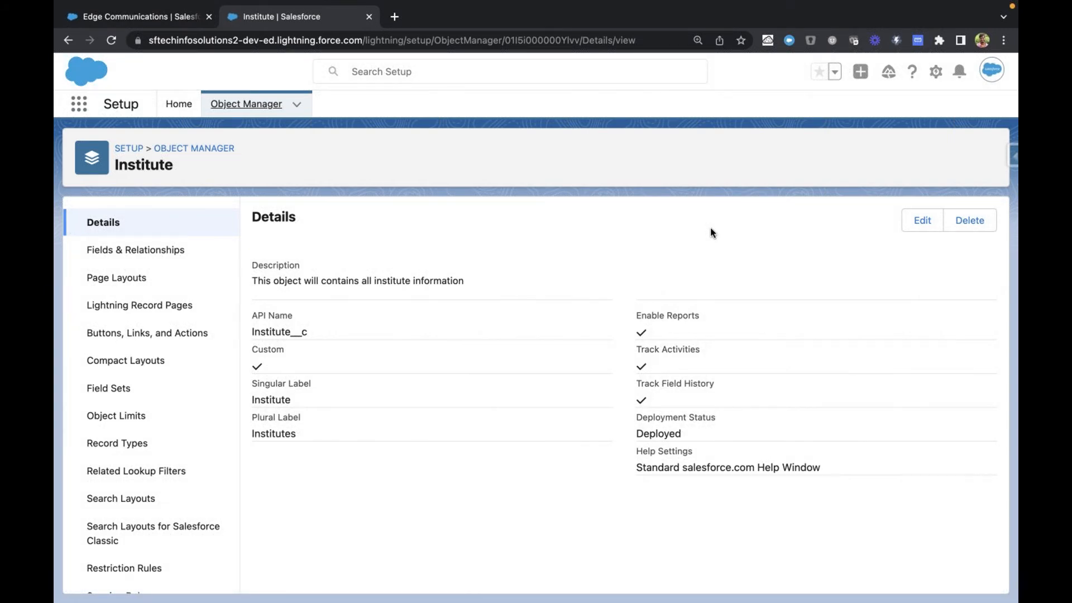
Step: Examine the __c suffix of the API Name in the Institute object's details
mouse_move(769, 1)
click(299, 333)
drag(291, 333, 334, 337)
drag(310, 332, 290, 332)
click(300, 336)
drag(291, 332, 329, 336)
click(299, 329)
click(329, 335)
Step: Reload the Edge Communications page in the Sales Rep app and open the Institutes tab
click(160, 19)
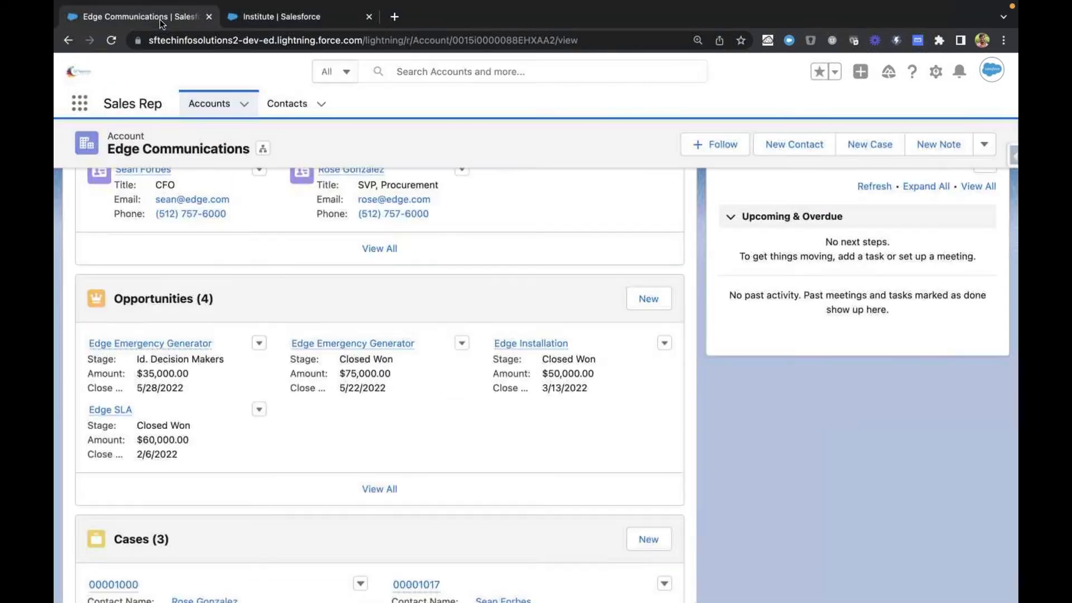
click(289, 18)
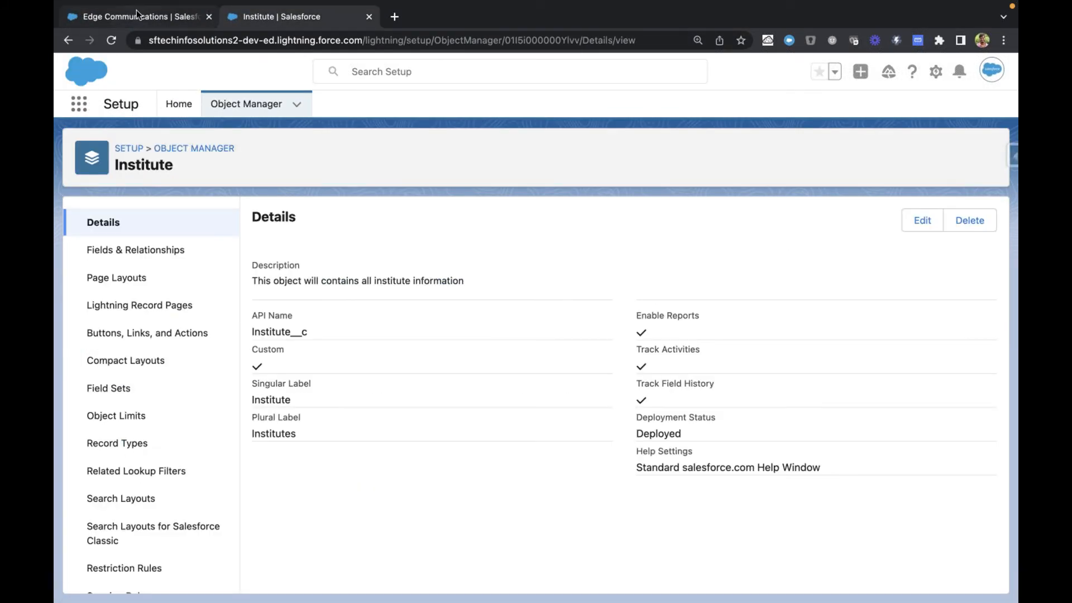
click(138, 14)
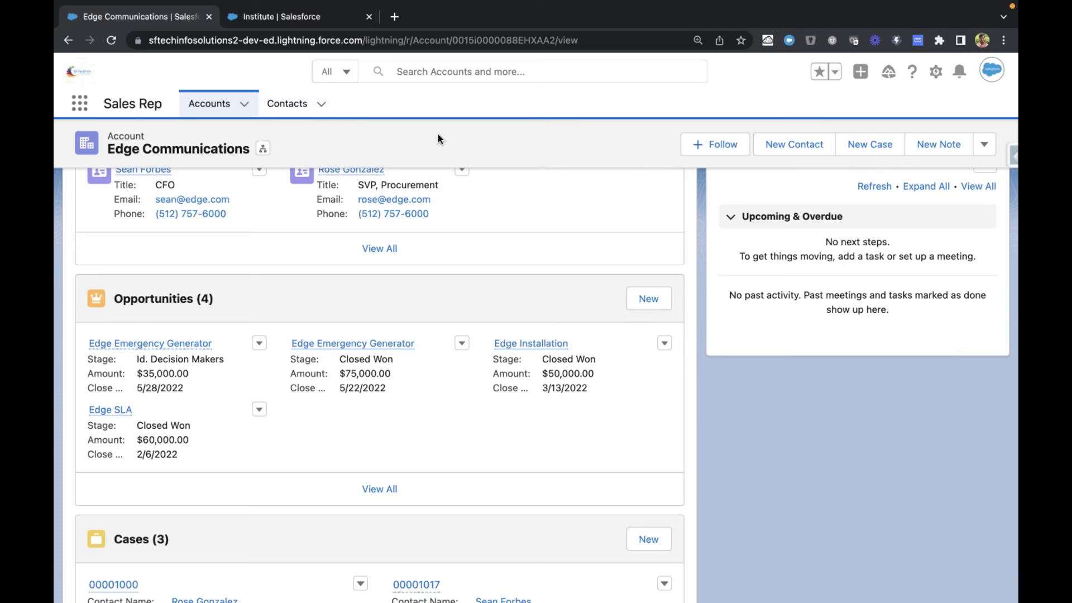
click(112, 41)
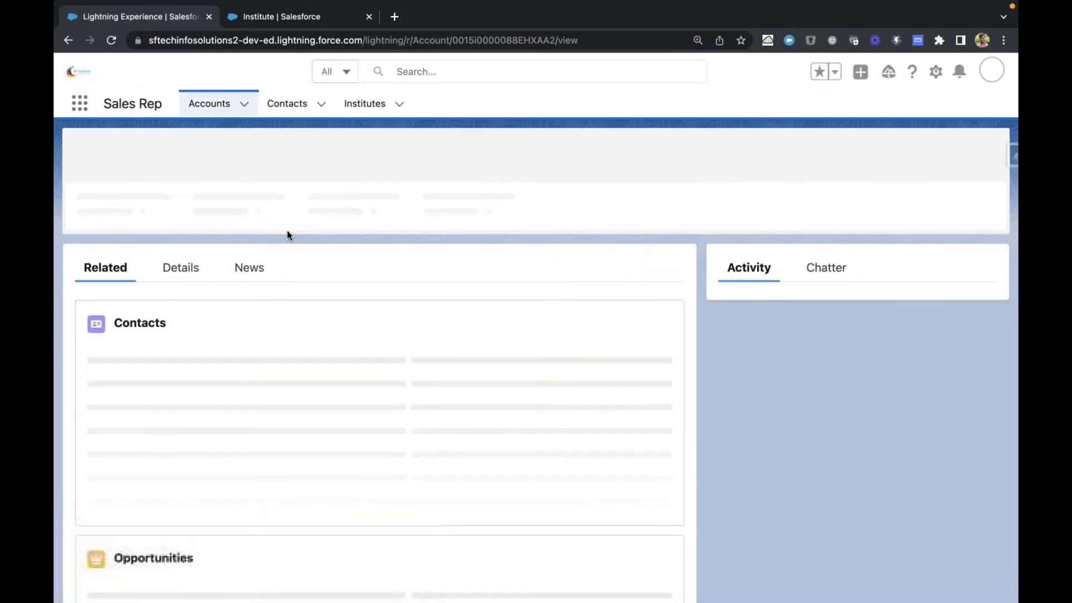
click(361, 111)
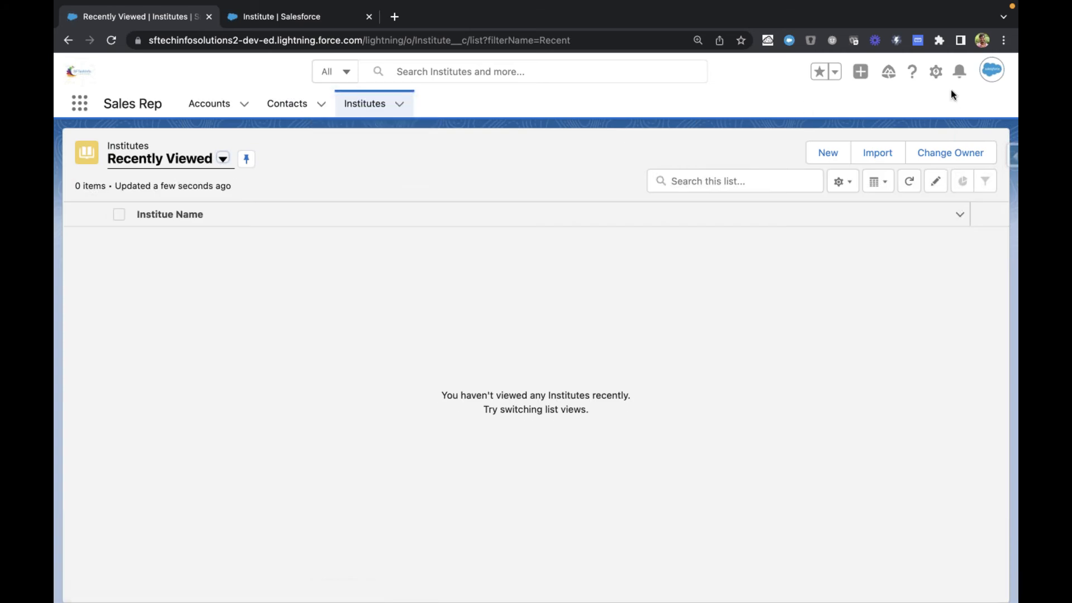
click(745, 94)
Step: Find and open the Sales app, and check its additional navigation items for the Institutes tab
click(79, 103)
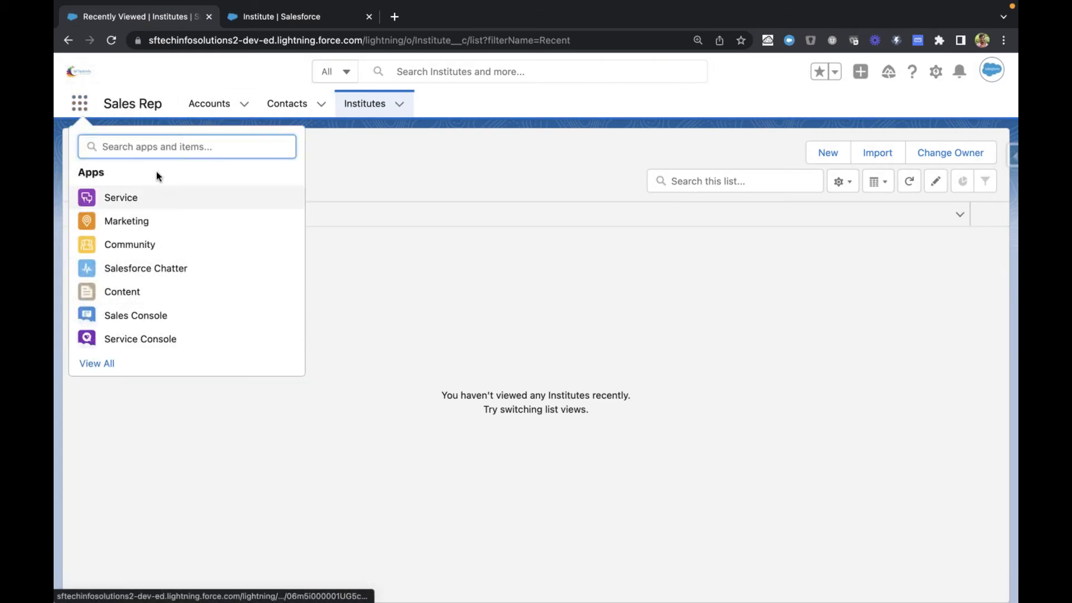
text(sales)
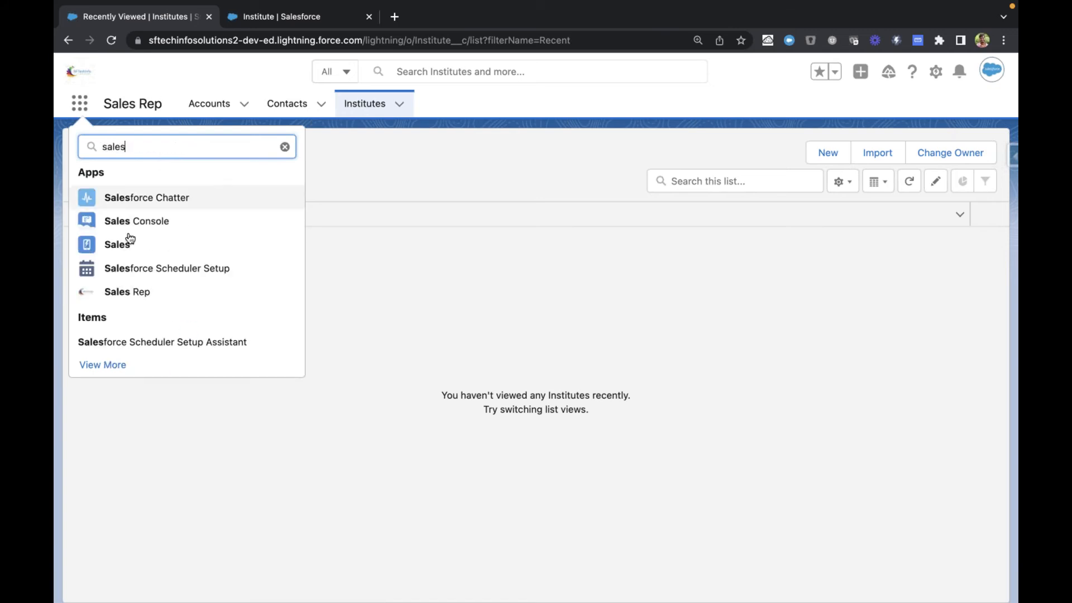
click(135, 252)
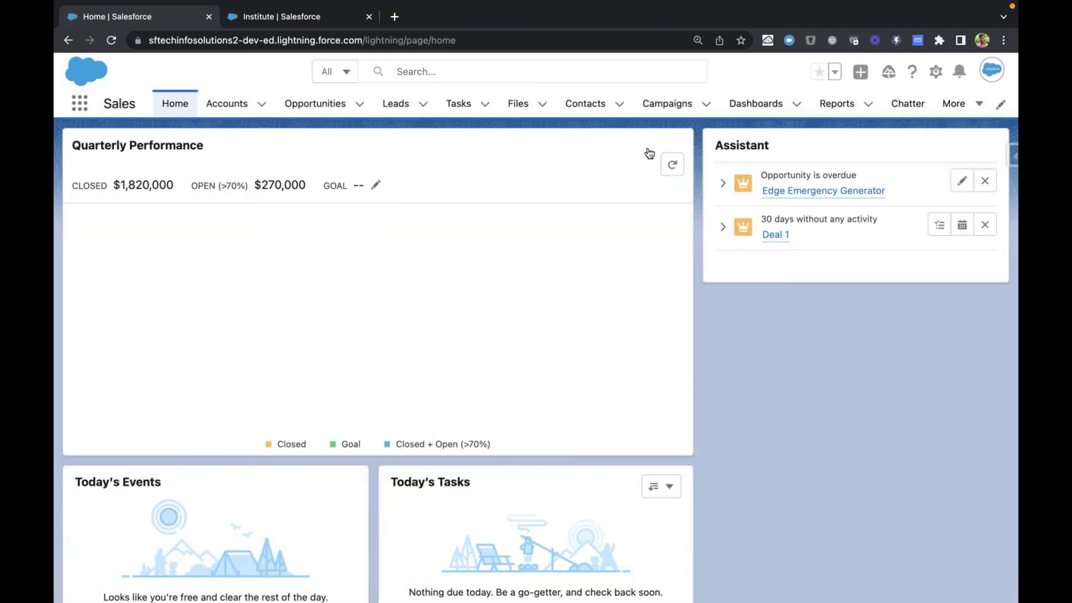
click(956, 103)
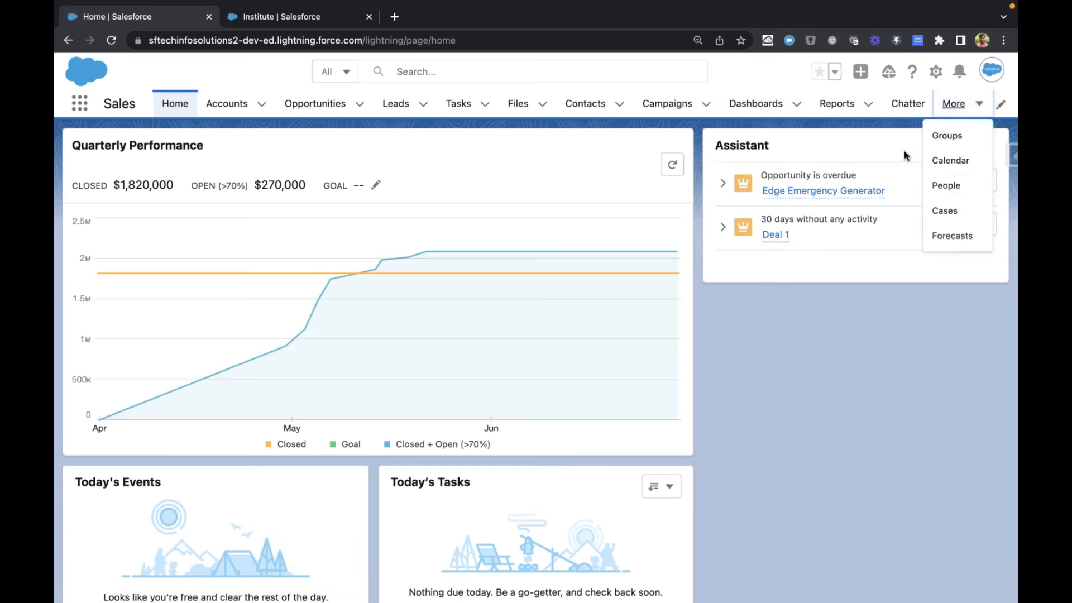
click(955, 103)
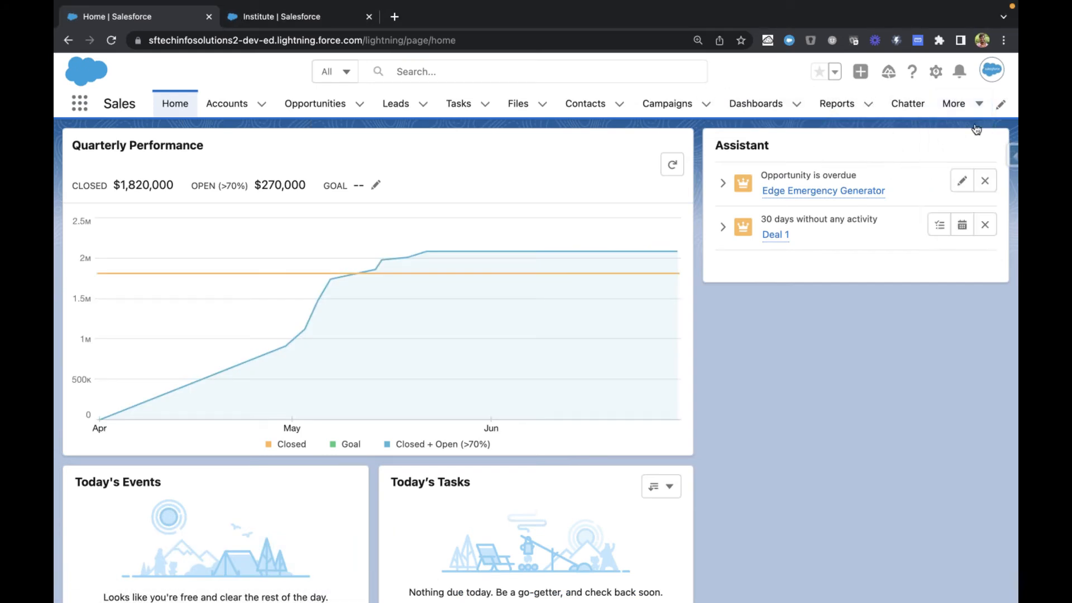
Step: Open the Sales app's navigation item editor and search all available items for "ins"
click(1000, 104)
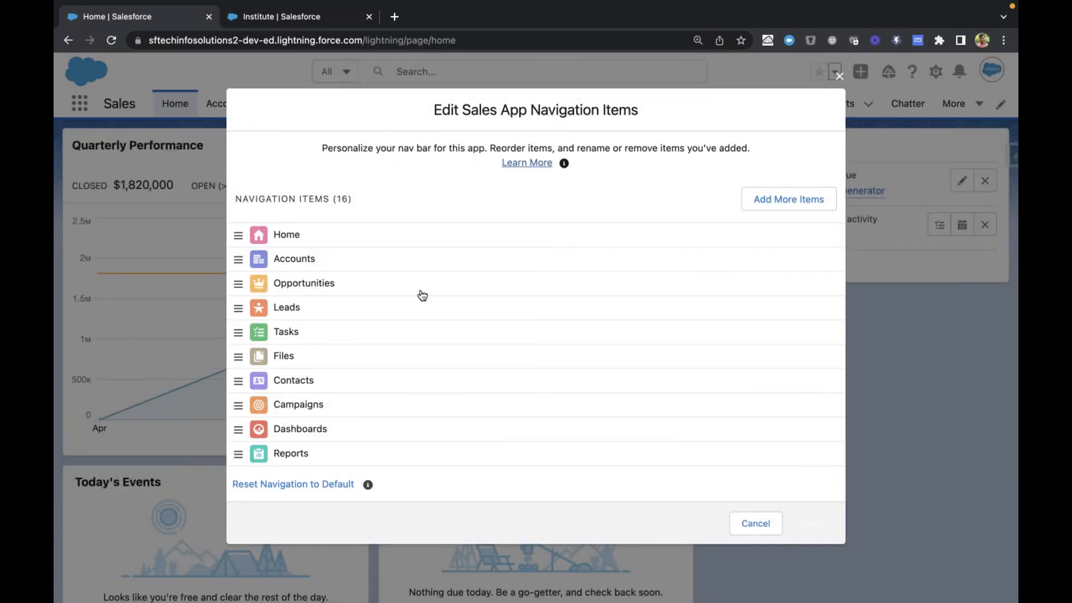
click(764, 198)
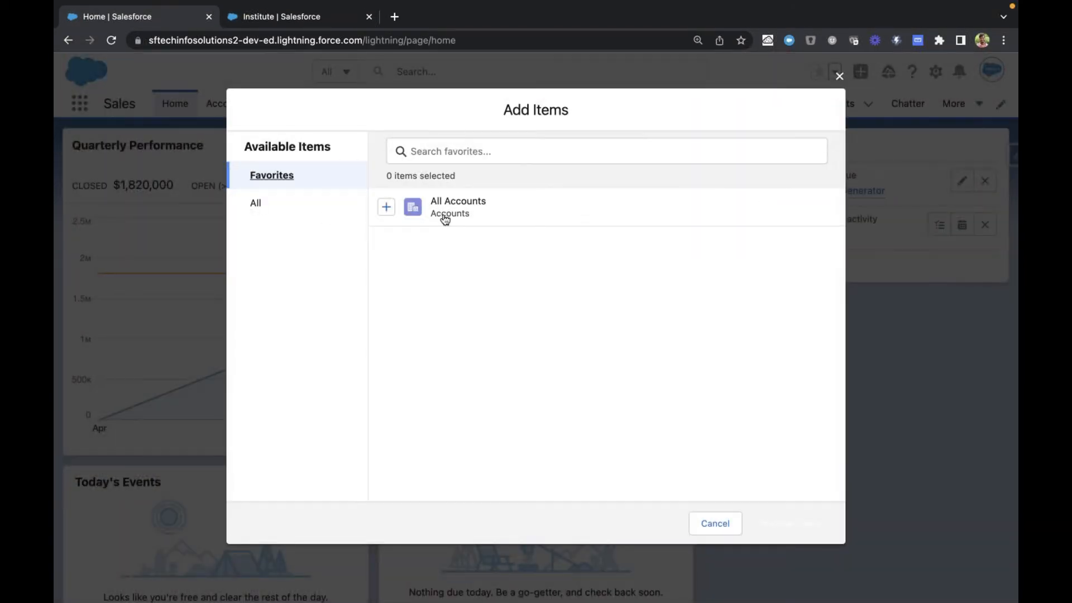
click(279, 208)
click(456, 150)
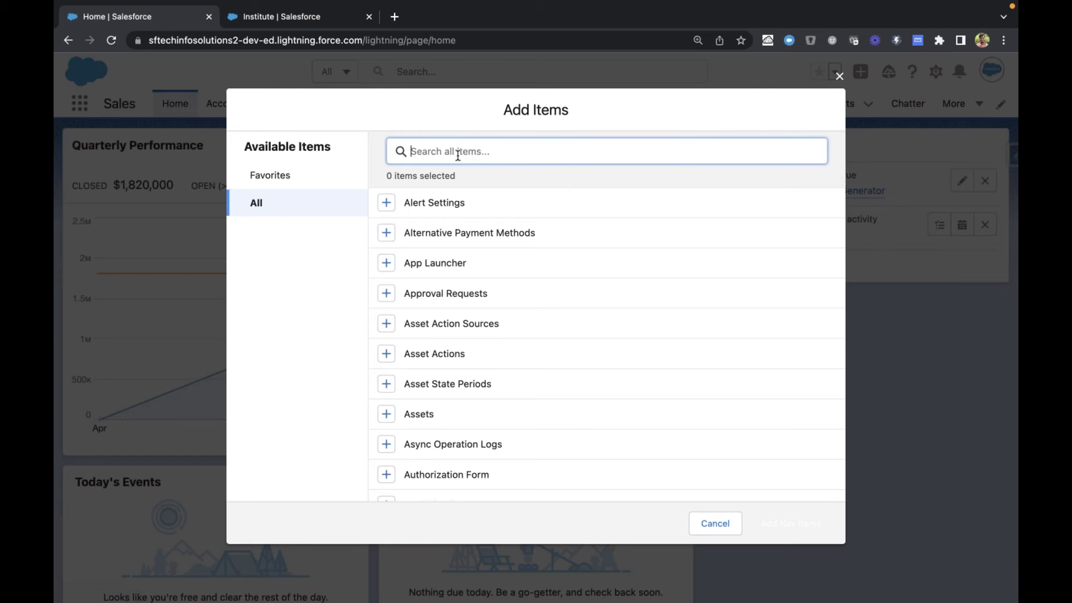
text(ins)
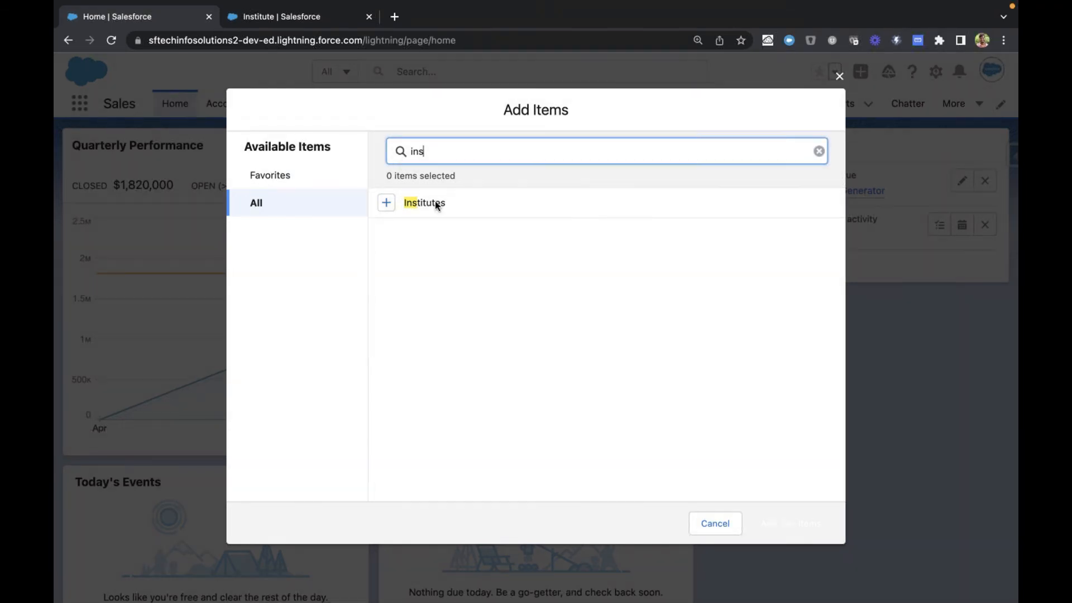
Step: Clear the item search, look through all available items and the current navigation items, and close the editor without adding anything
double_click(432, 151)
key(BackSpace)
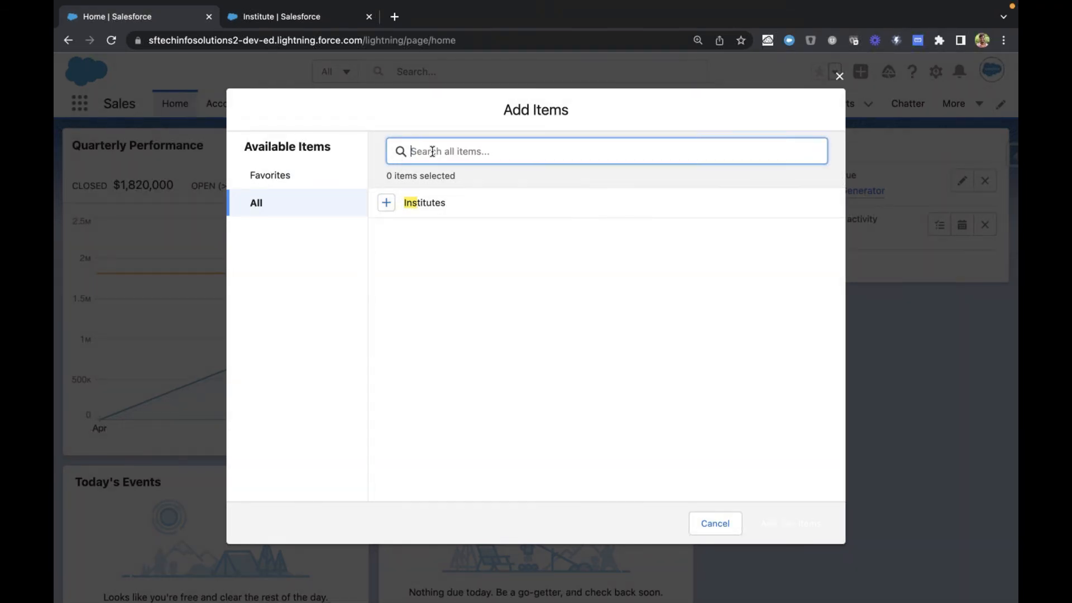
scroll(433, 152, down, 20)
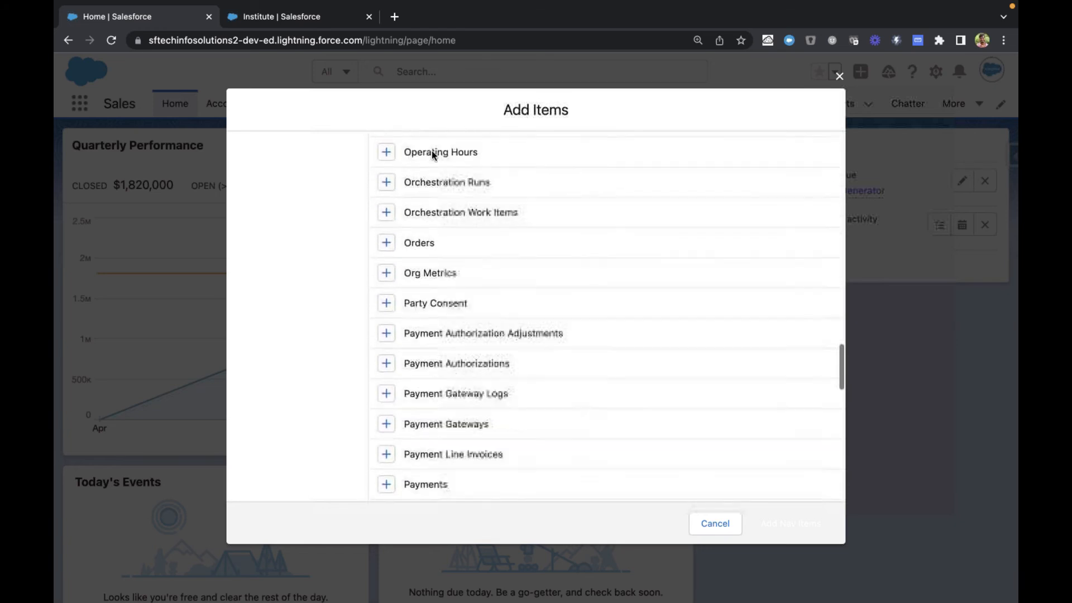
scroll(433, 155, up, 20)
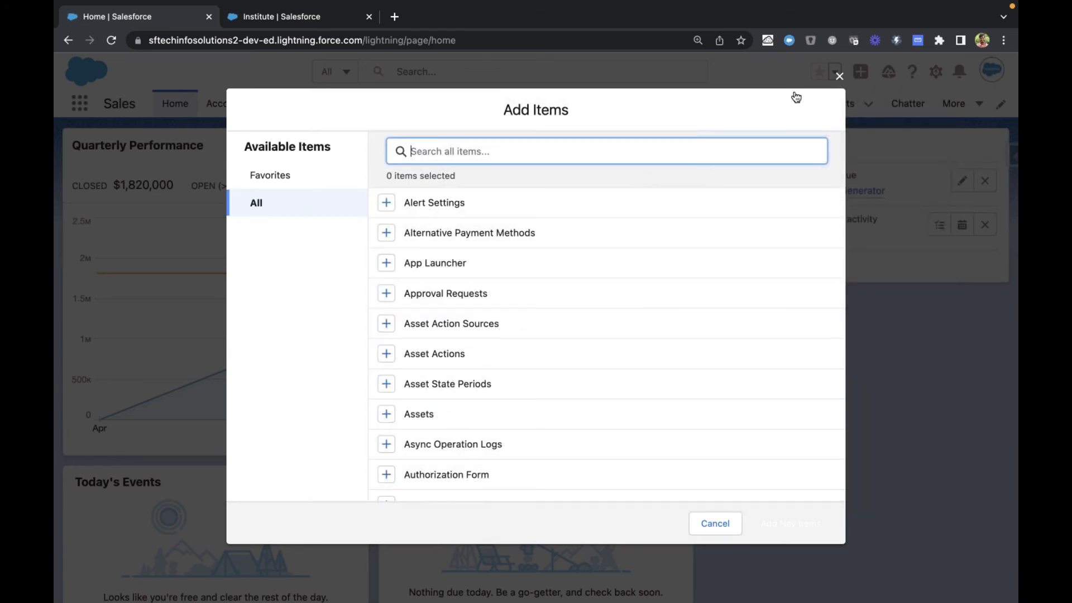
click(839, 76)
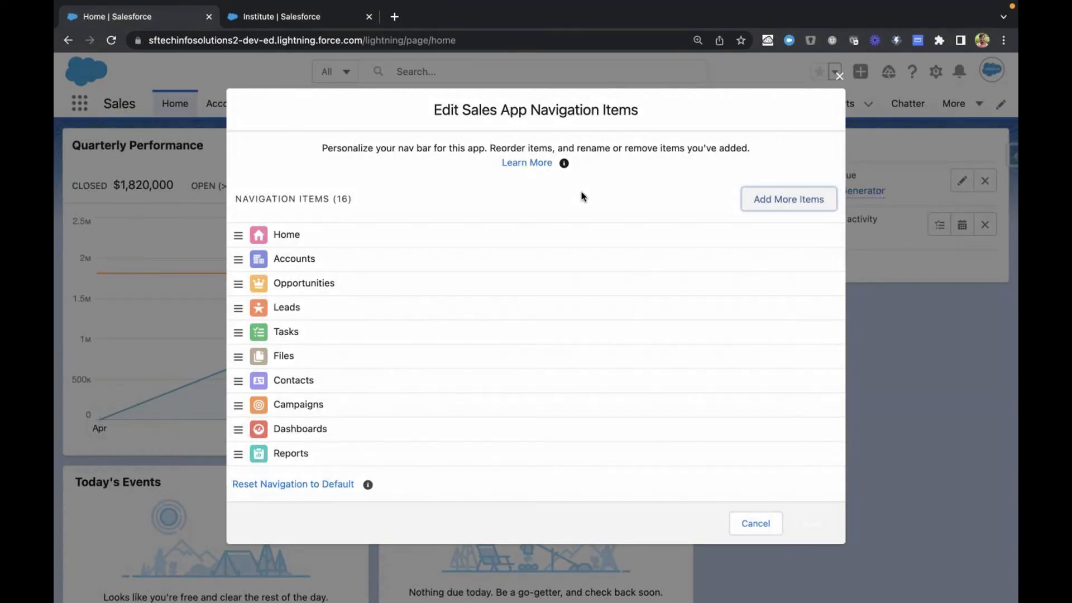
scroll(506, 310, down, 5)
scroll(504, 311, up, 5)
click(839, 76)
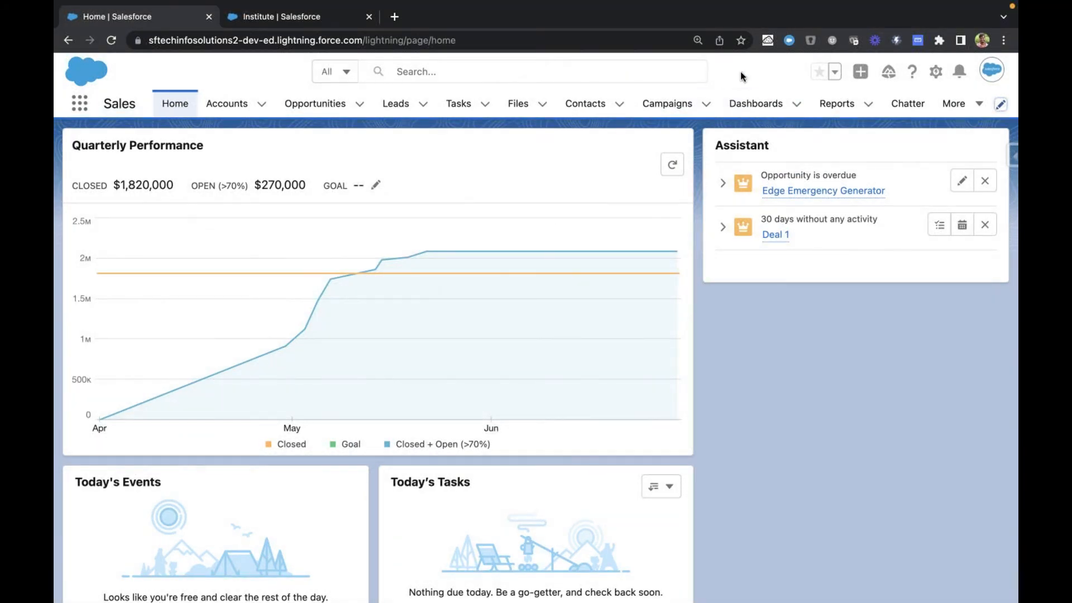
Step: Switch to the Sales Rep app and display the All list view of the Institutes tab
click(261, 19)
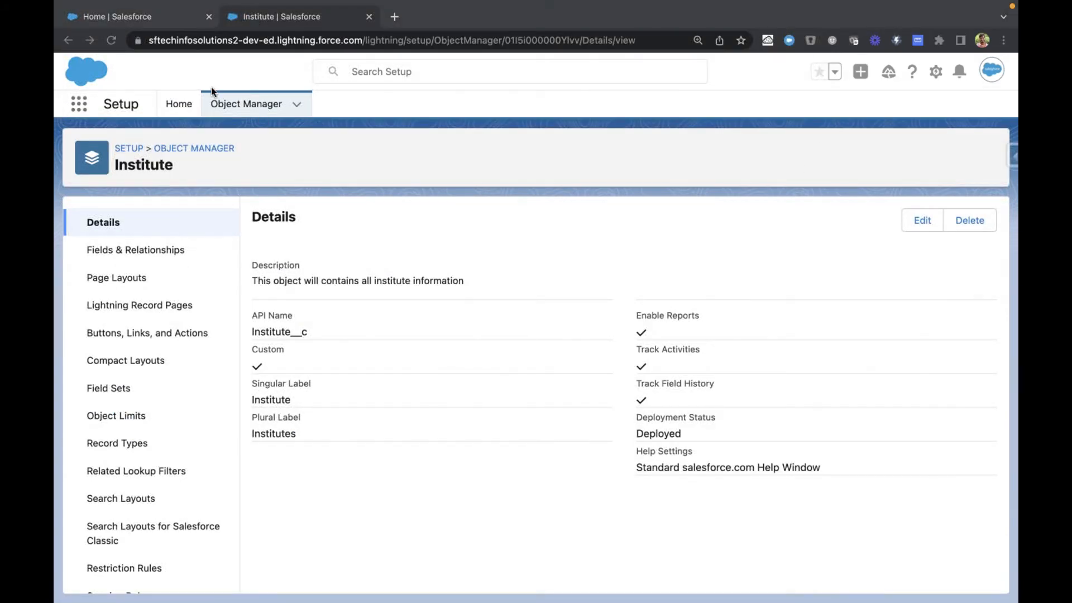
click(156, 19)
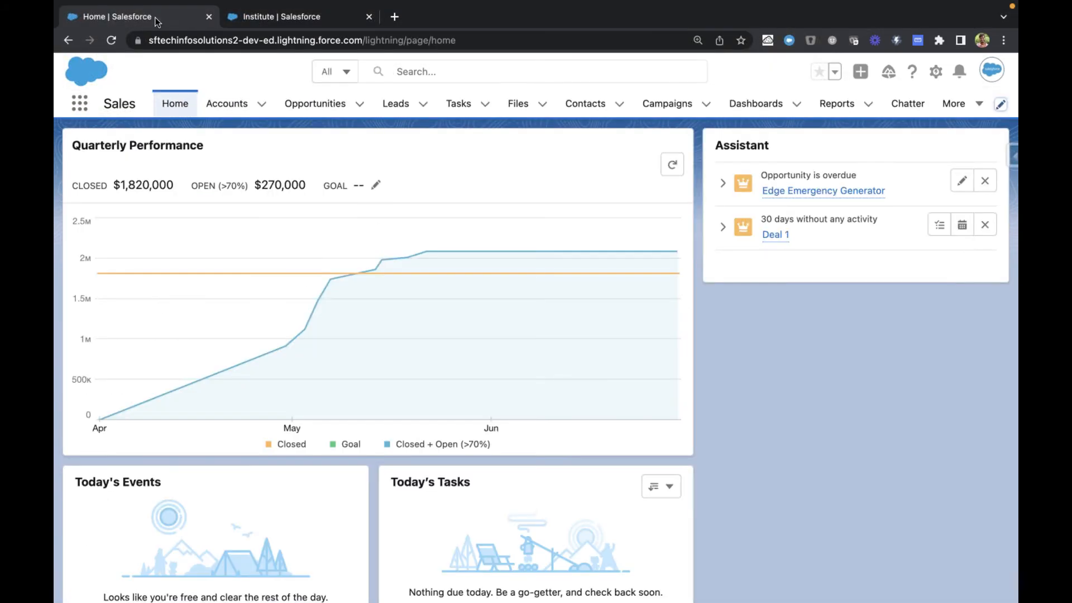
click(81, 105)
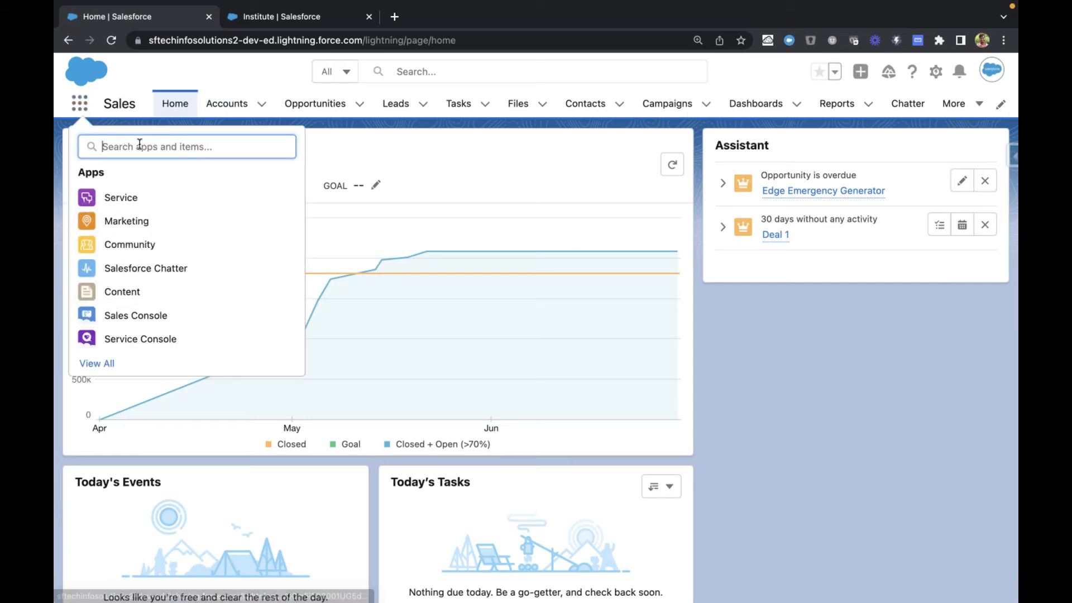
text(sales)
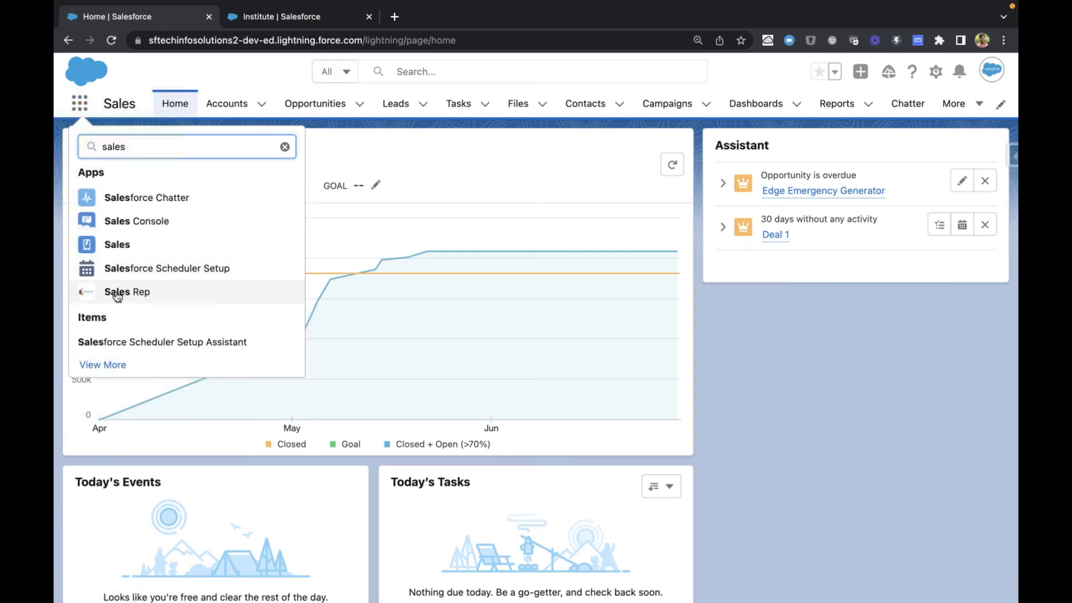
click(117, 293)
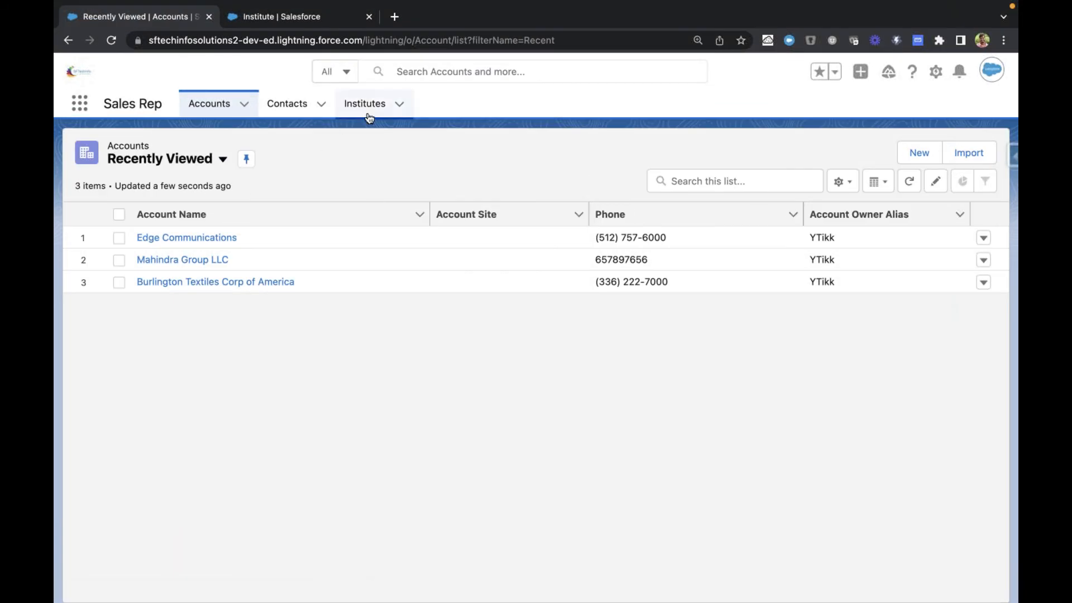
click(367, 107)
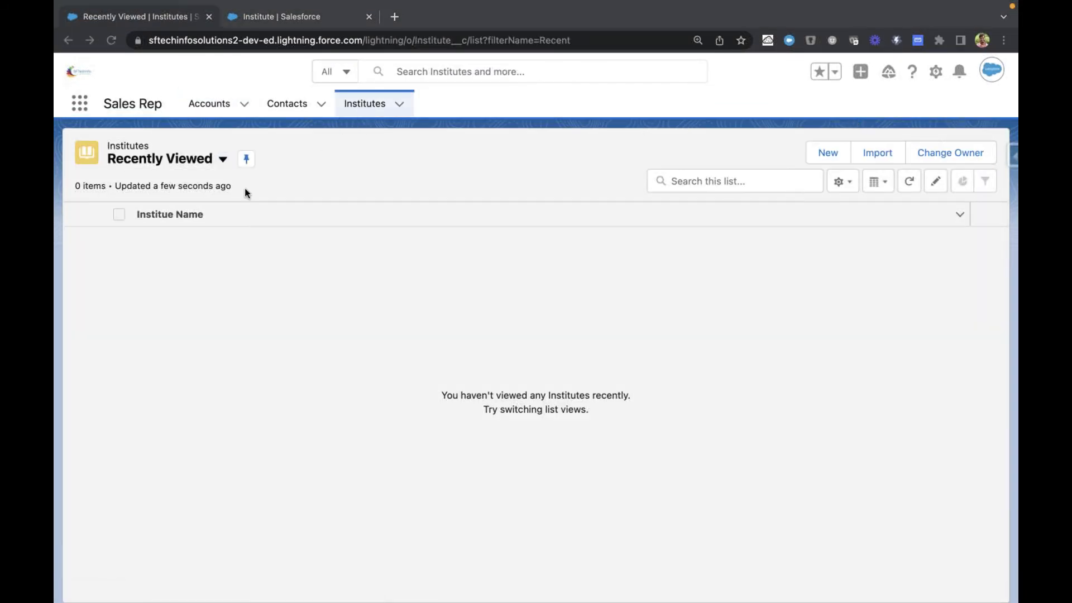
click(176, 166)
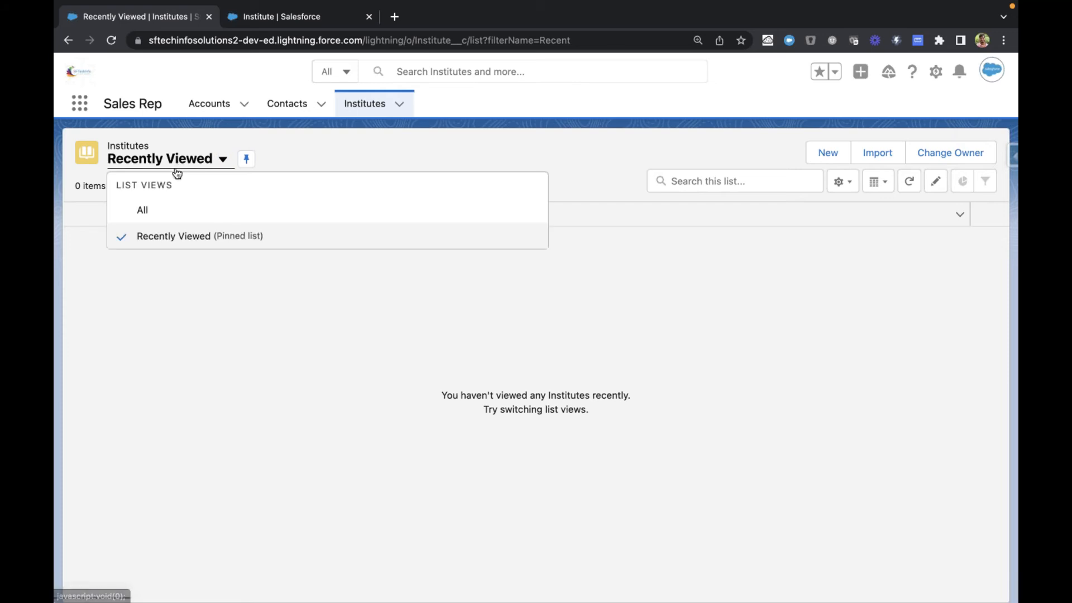
click(165, 209)
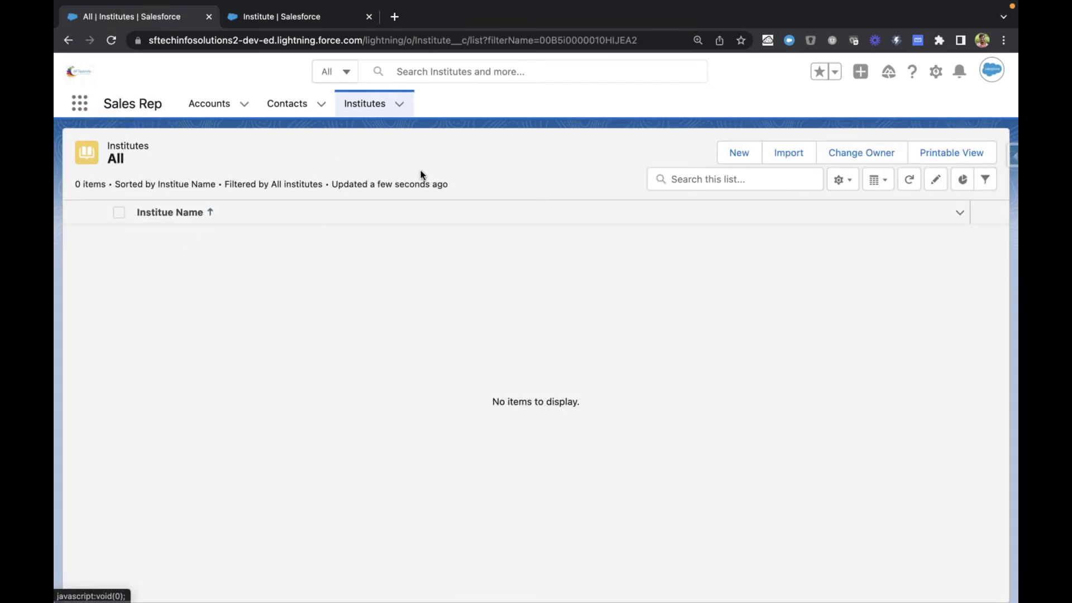
Step: Open the new Institute record form to examine its fields, and cancel it without saving
click(729, 156)
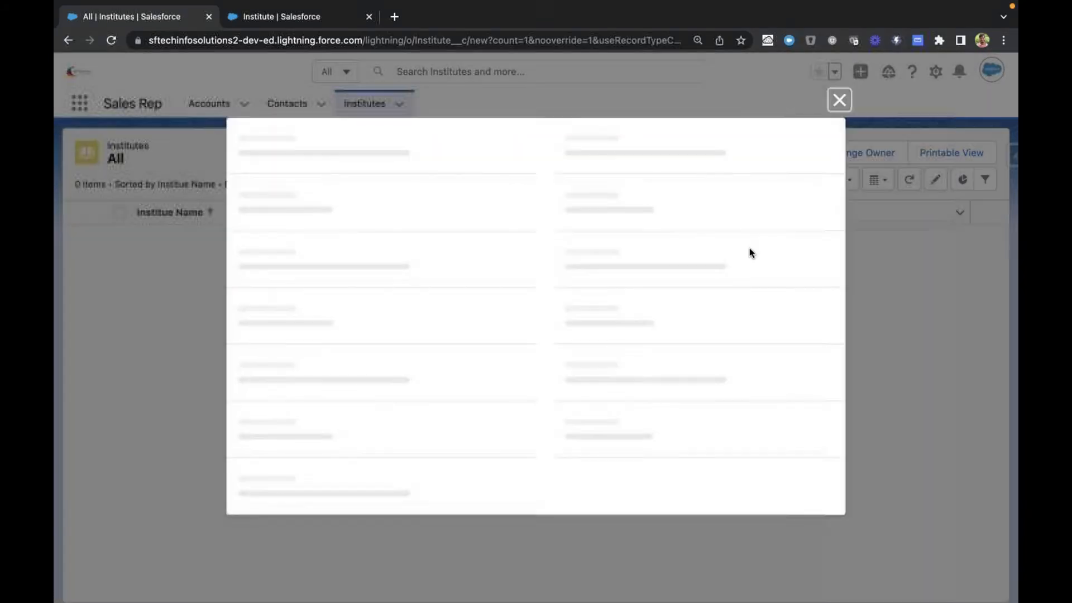
key(super+Tab)
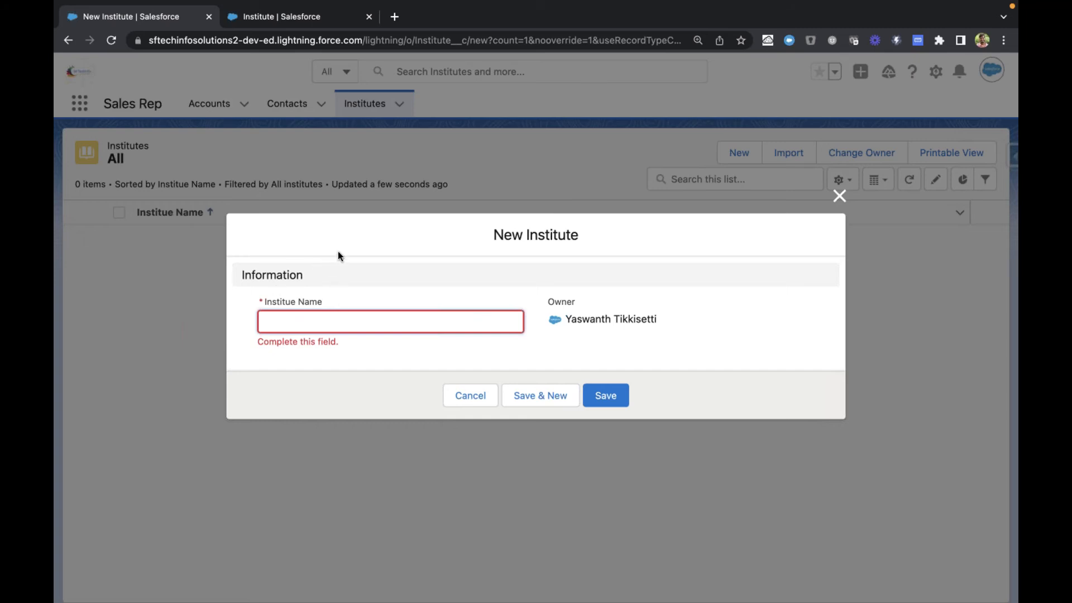
click(471, 397)
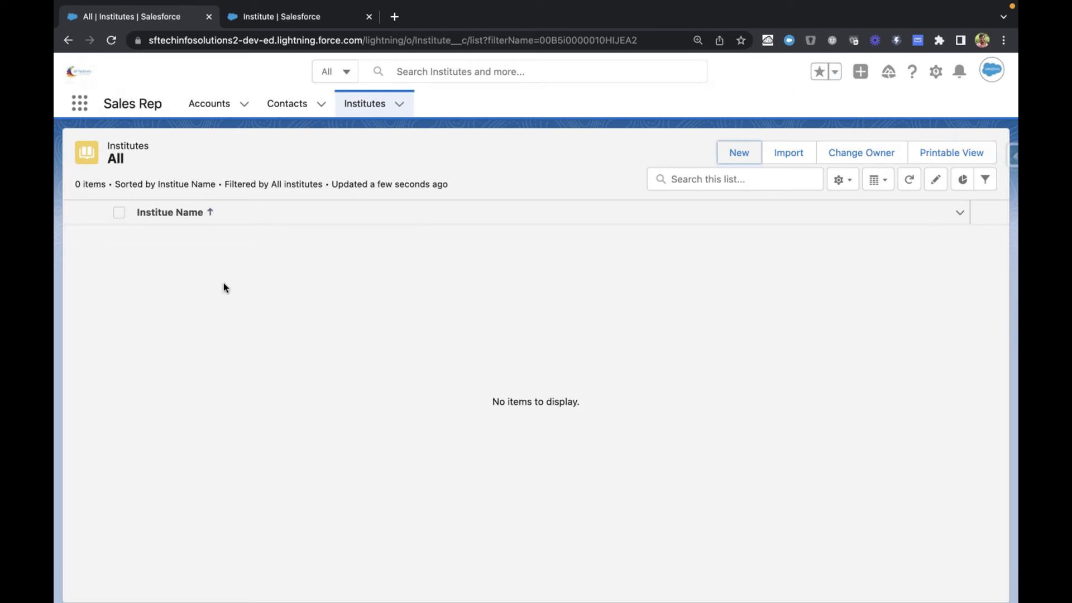
key(super+Tab)
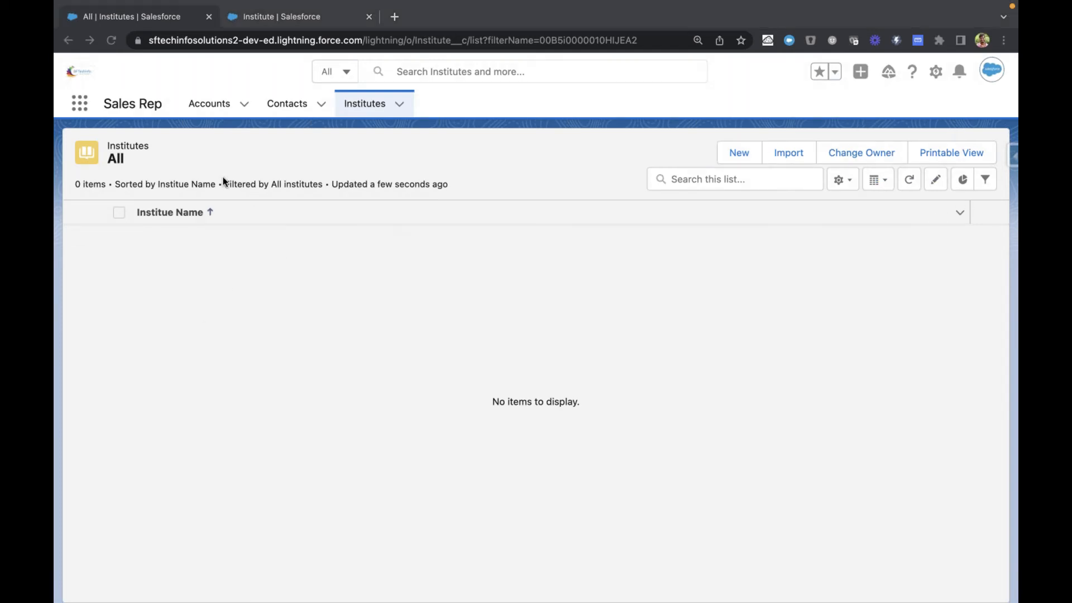
Step: Return to the Institute object's setup page and review its Fields & Relationships list
click(268, 18)
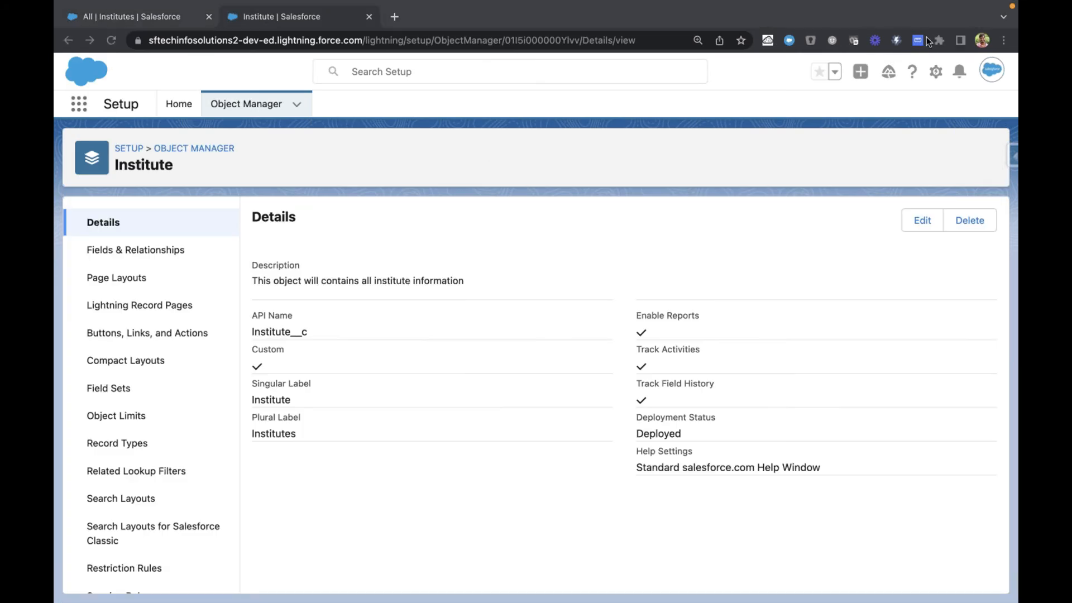
click(306, 166)
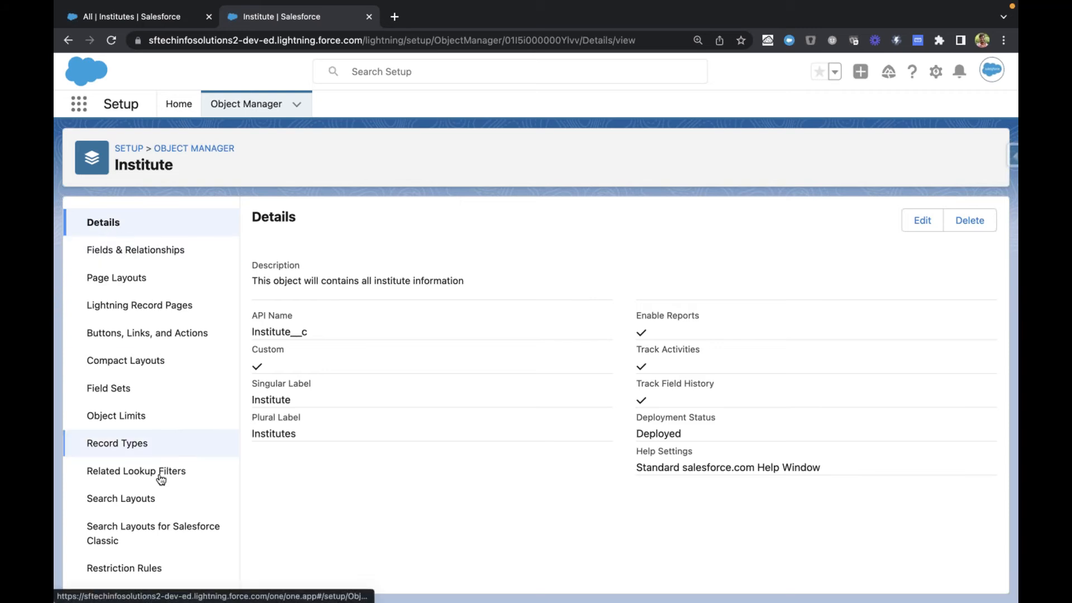
scroll(161, 479, down, 3)
scroll(153, 397, up, 3)
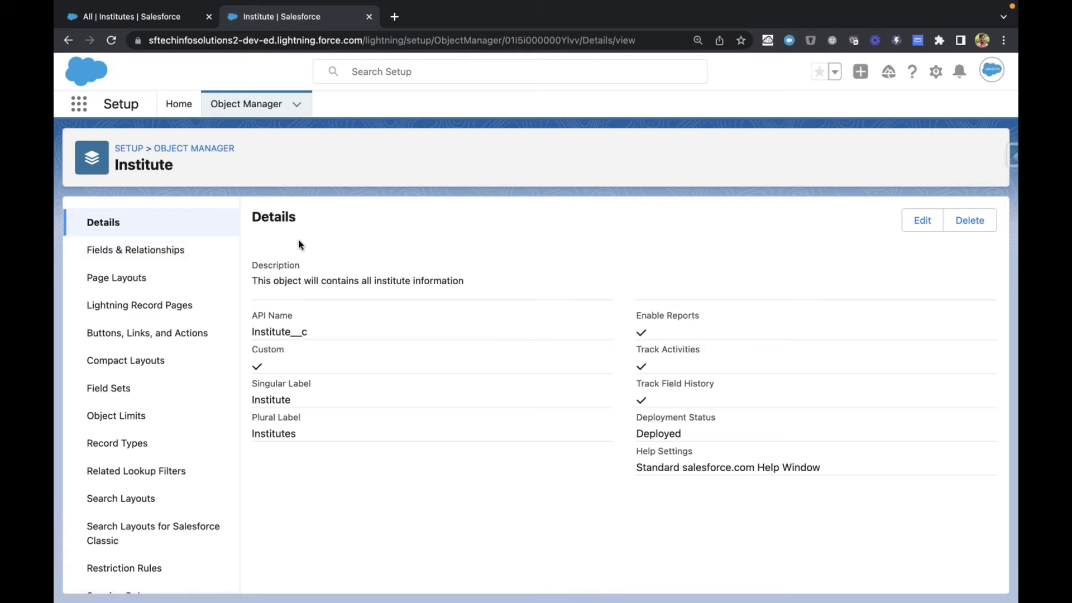
click(141, 249)
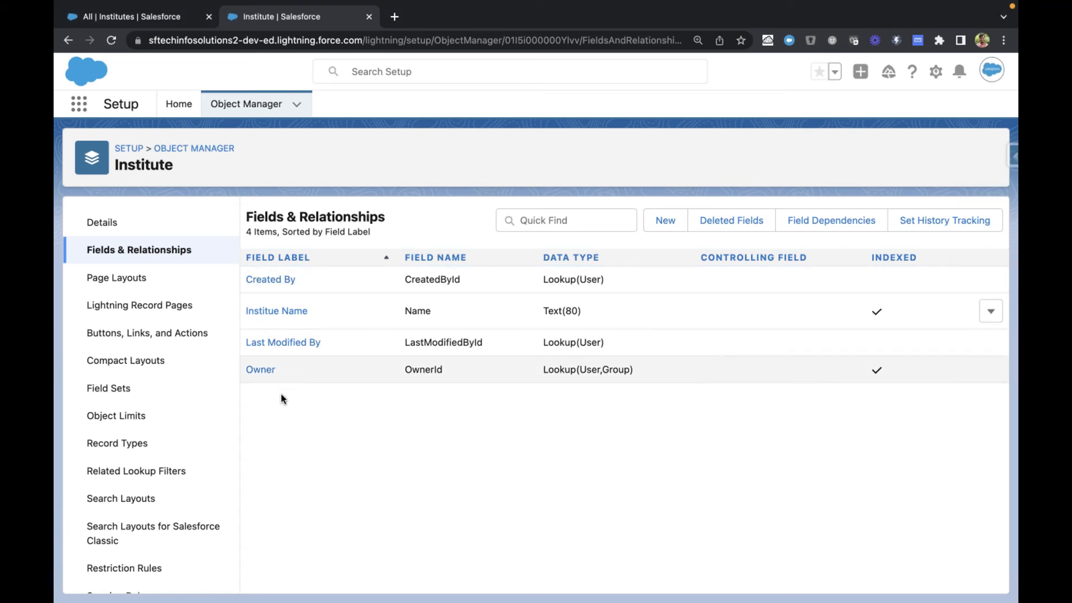
drag(245, 214, 695, 380)
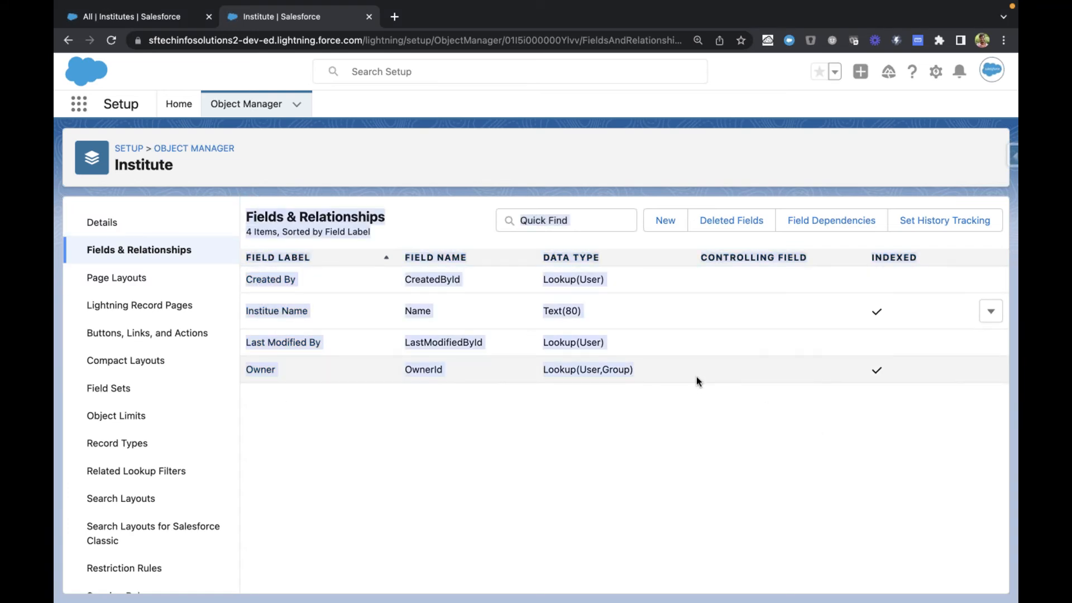
click(675, 407)
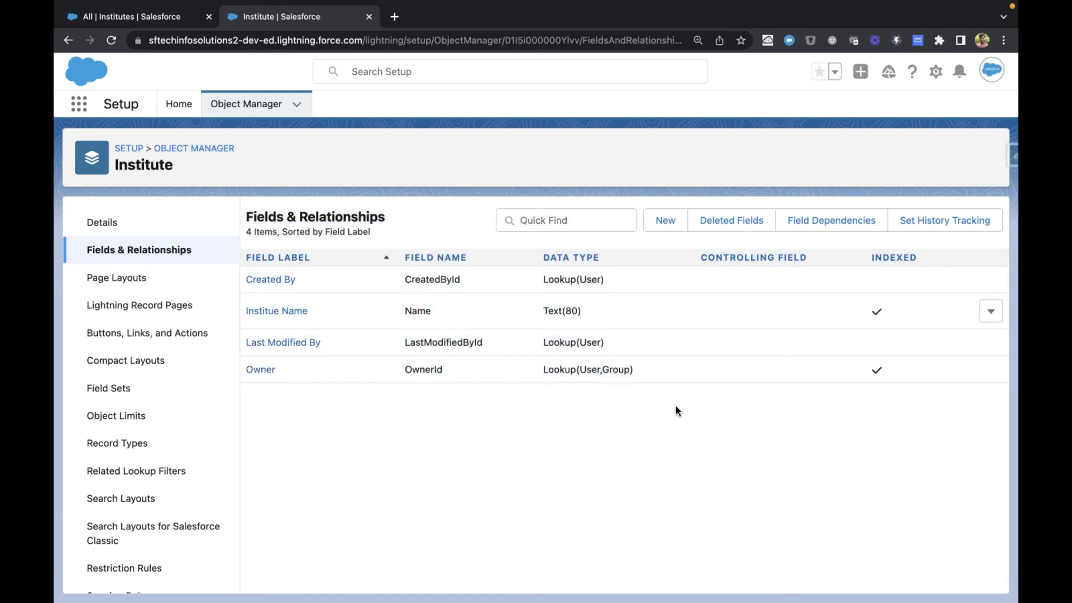
Step: Examine the label, field name and data type of the Created By field
drag(463, 280, 405, 279)
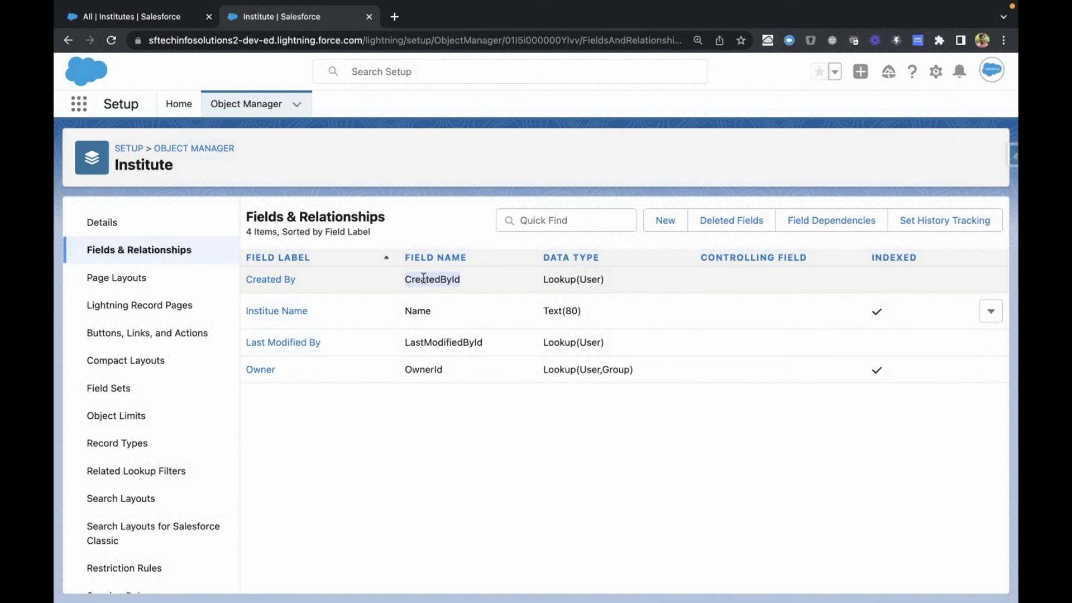
click(391, 227)
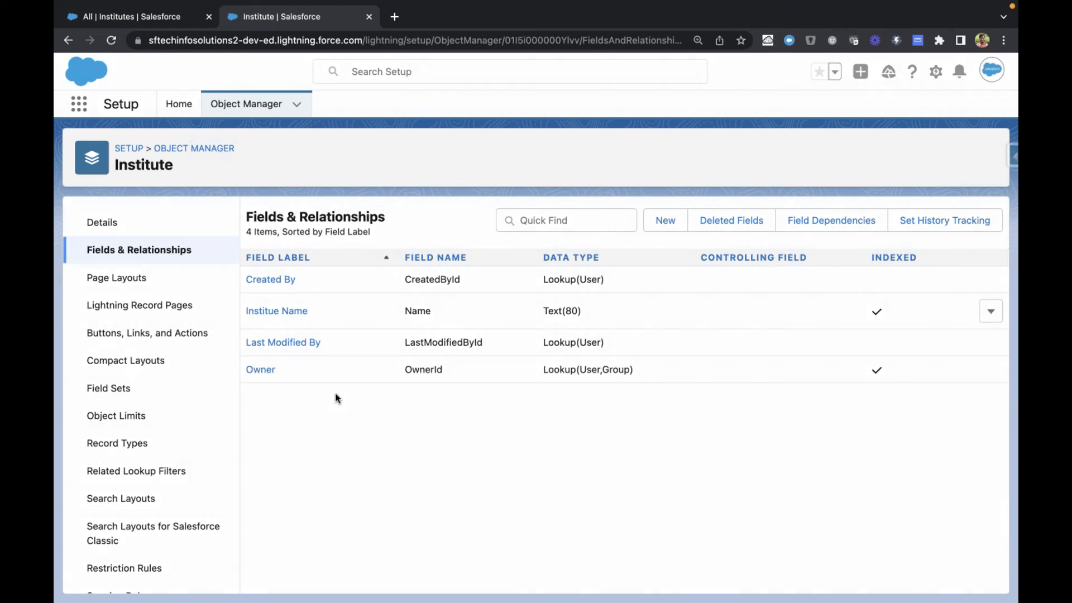
drag(313, 283, 246, 284)
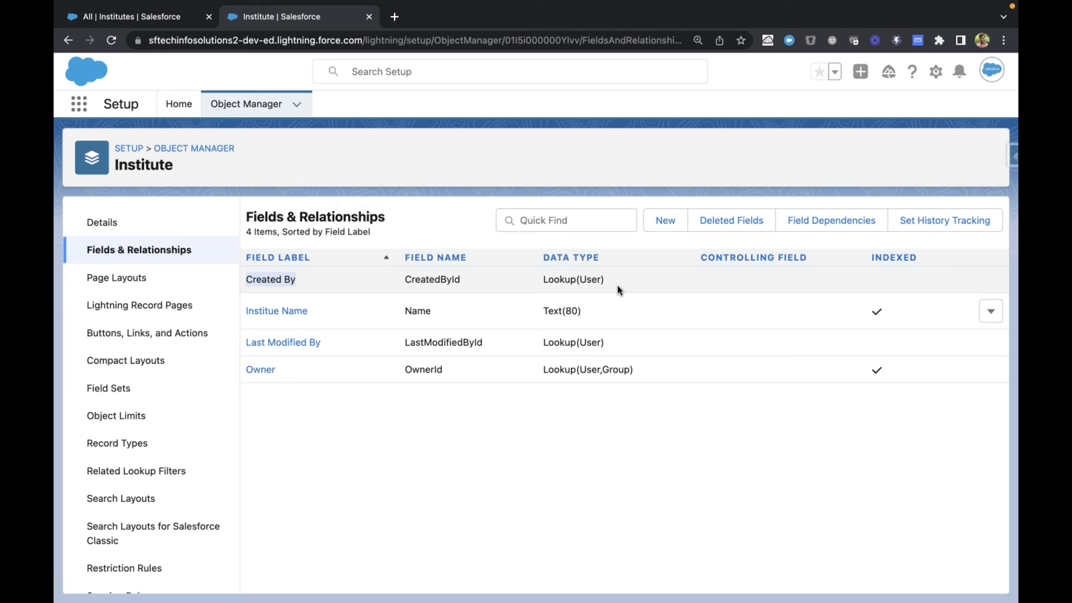
drag(615, 283, 544, 282)
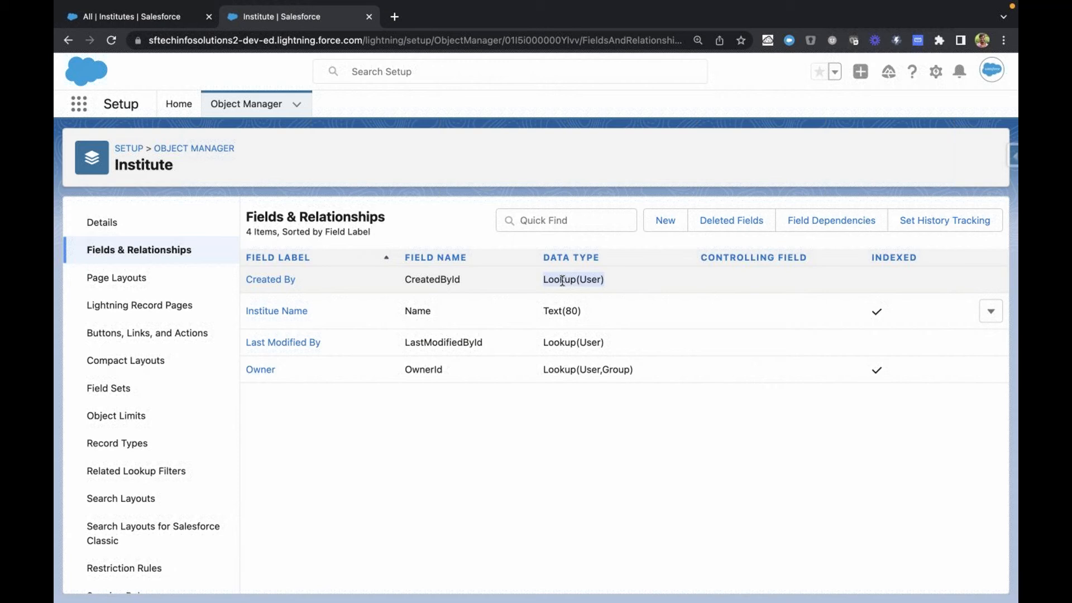
drag(311, 282, 247, 284)
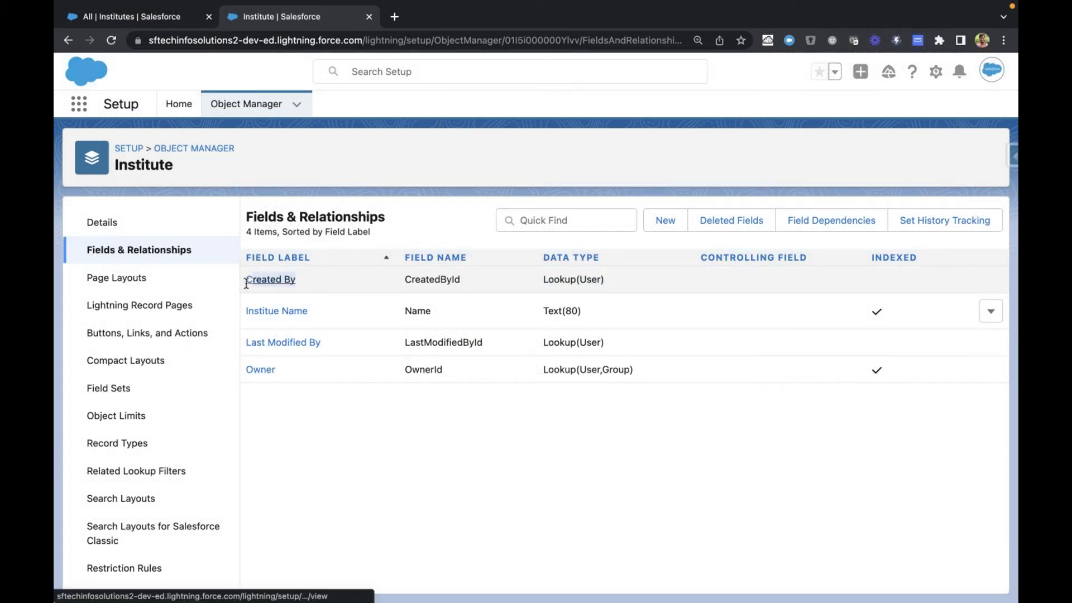
click(305, 387)
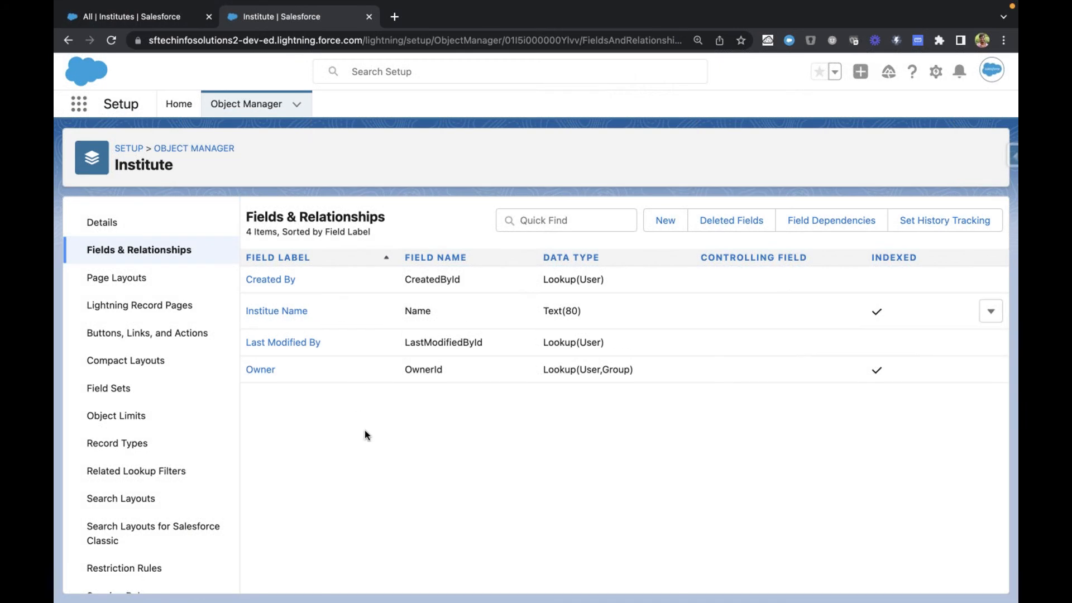
Step: Search the Institute object's field list for "createdd", and clear the search to restore the full list
click(576, 222)
text(cr)
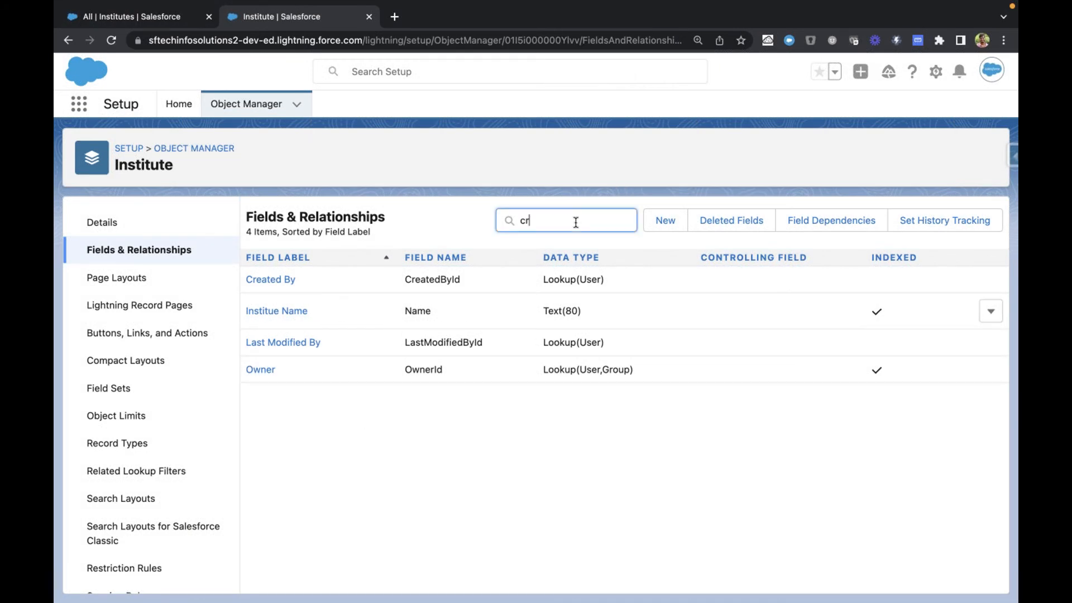
text(eatedda)
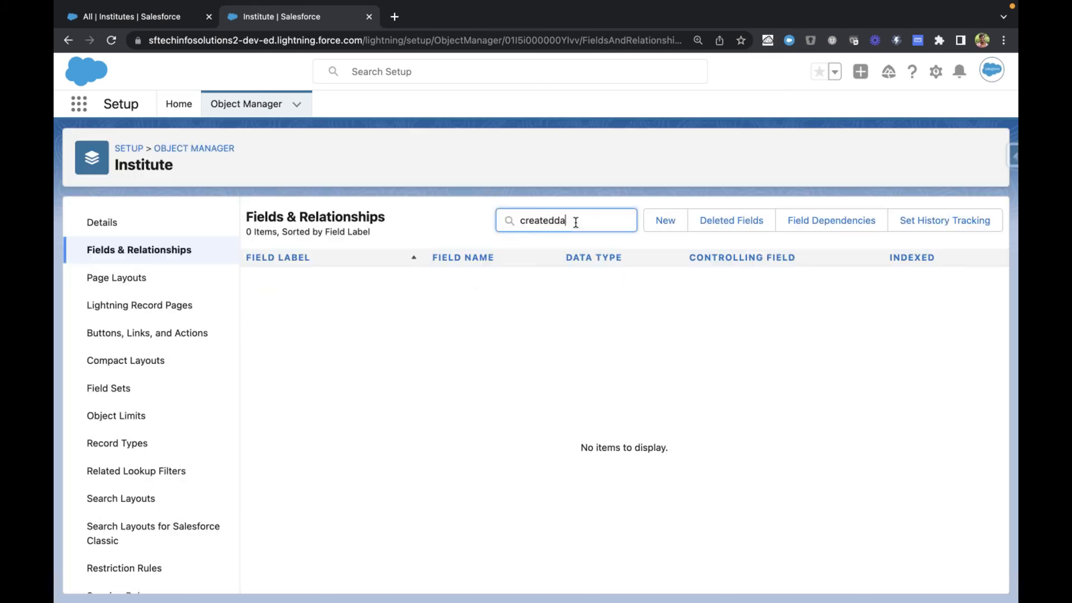
key(super+a)
key(BackSpace)
click(430, 208)
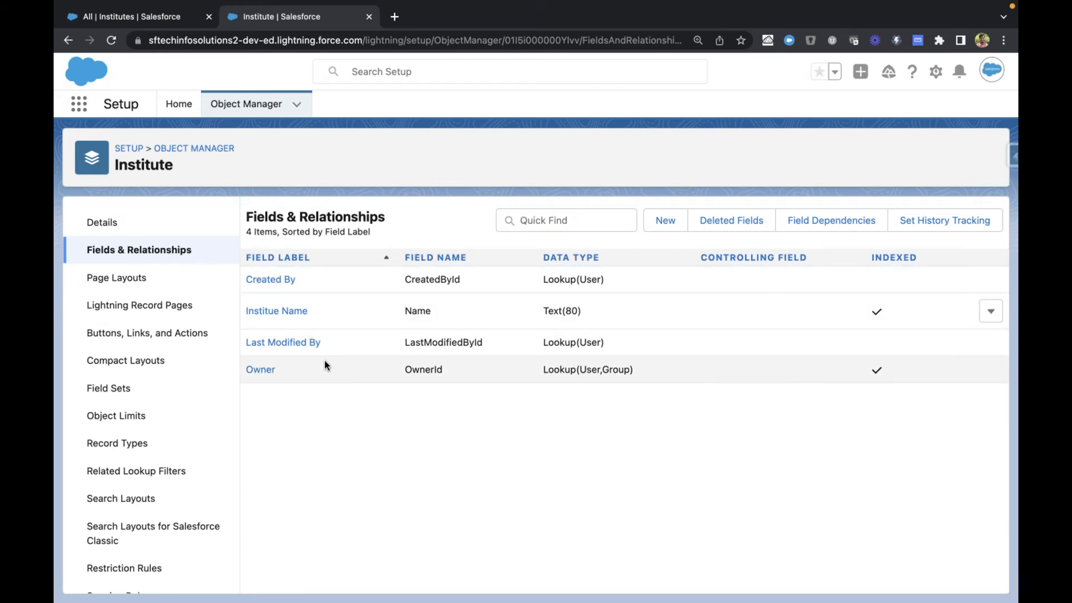
Step: Examine the Last Modified By and Owner standard fields in the Institute object's field list
drag(331, 344, 242, 348)
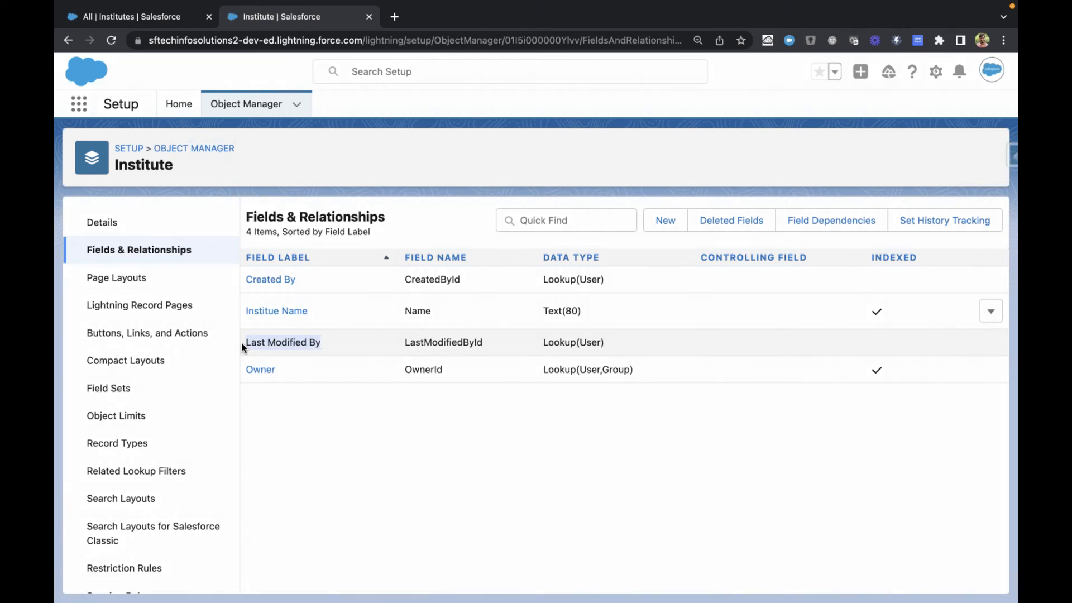
click(290, 400)
drag(323, 343, 251, 344)
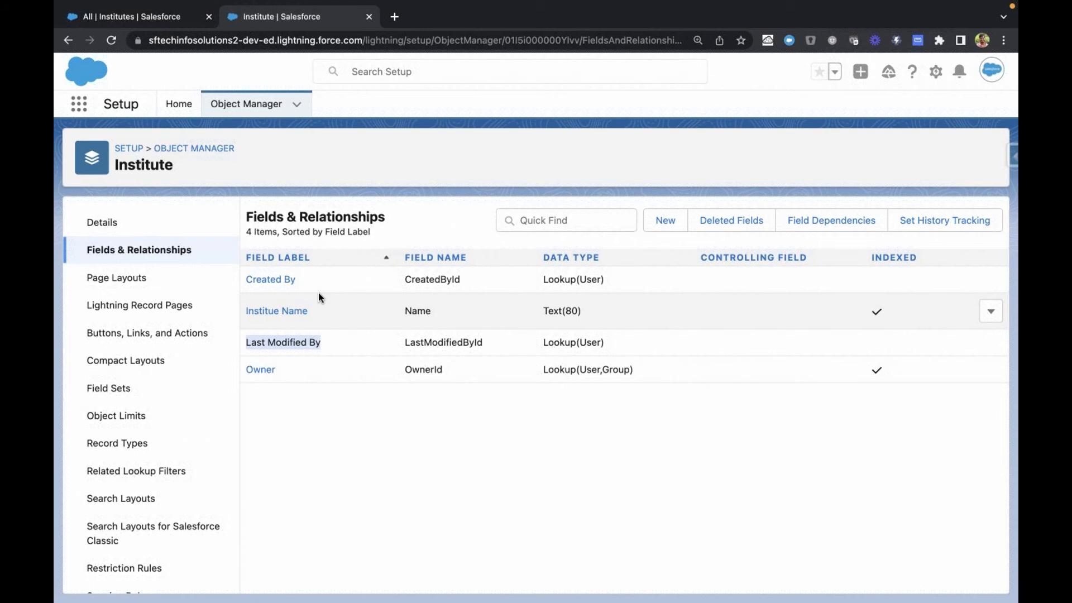
click(313, 427)
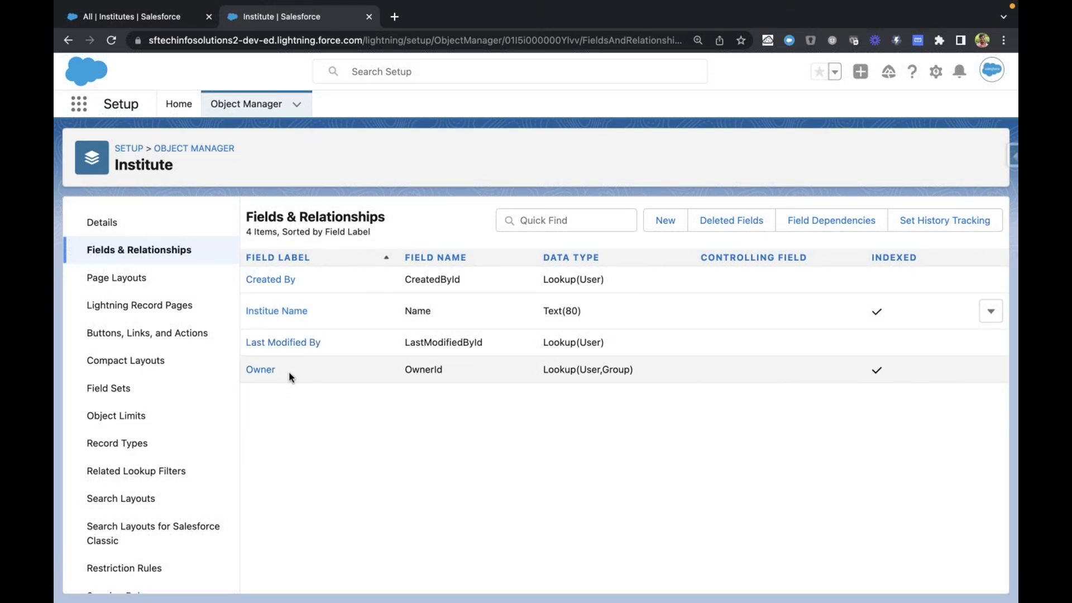
drag(287, 373, 247, 374)
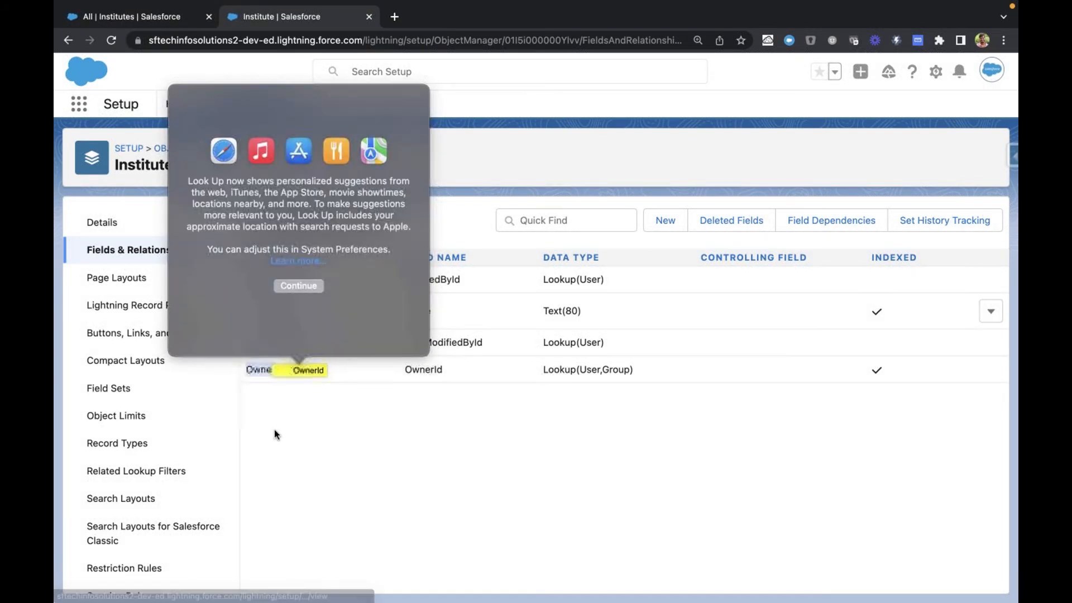
click(274, 430)
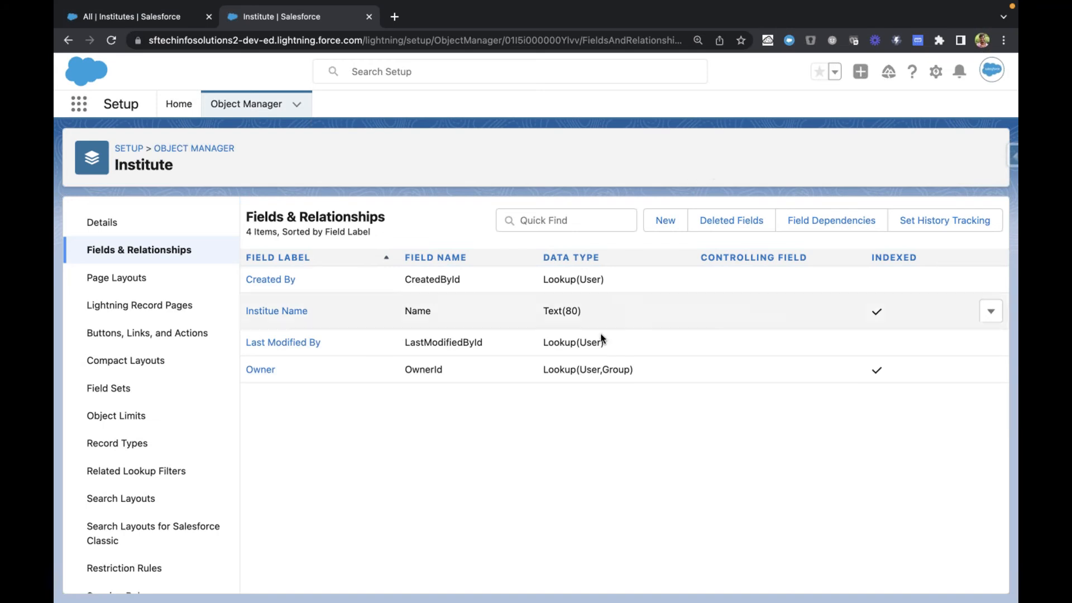
Step: Start a new custom field on the Institute object and examine the Data Type heading of the field type selection
click(665, 224)
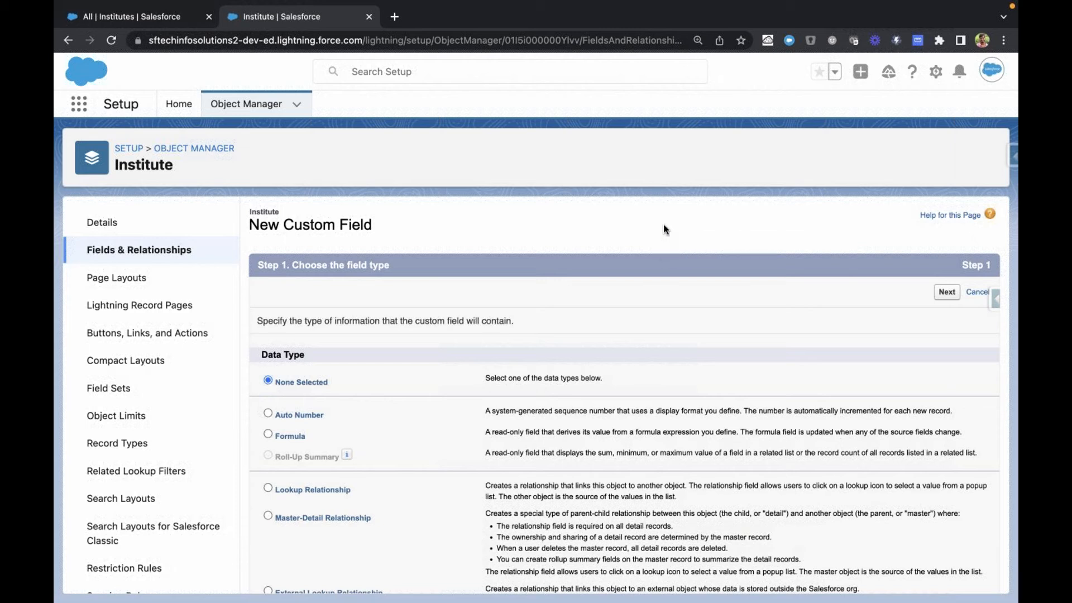
scroll(574, 267, down, 10)
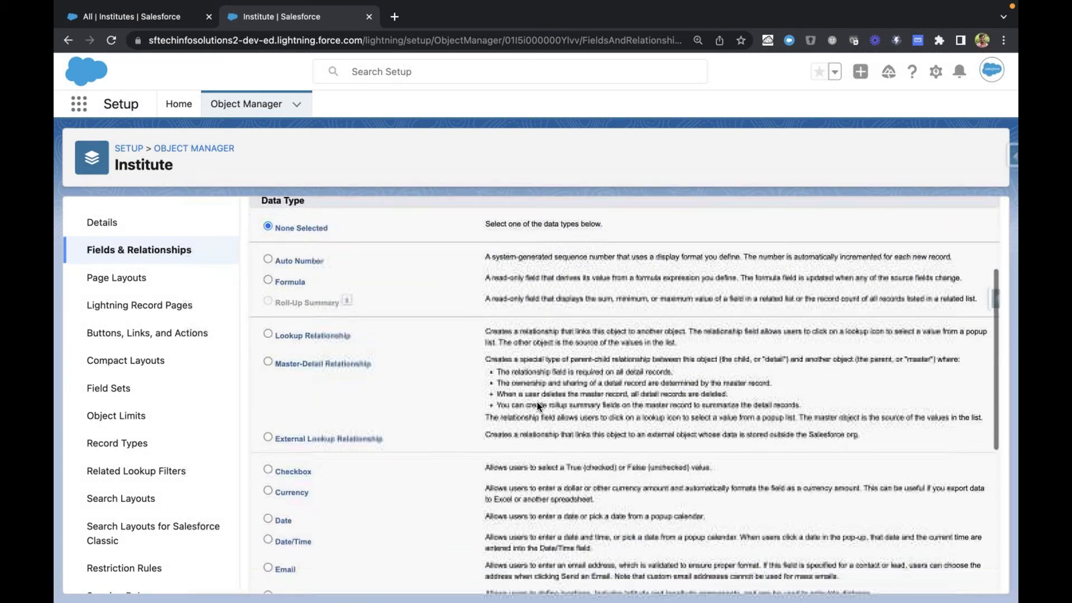
scroll(539, 406, up, 10)
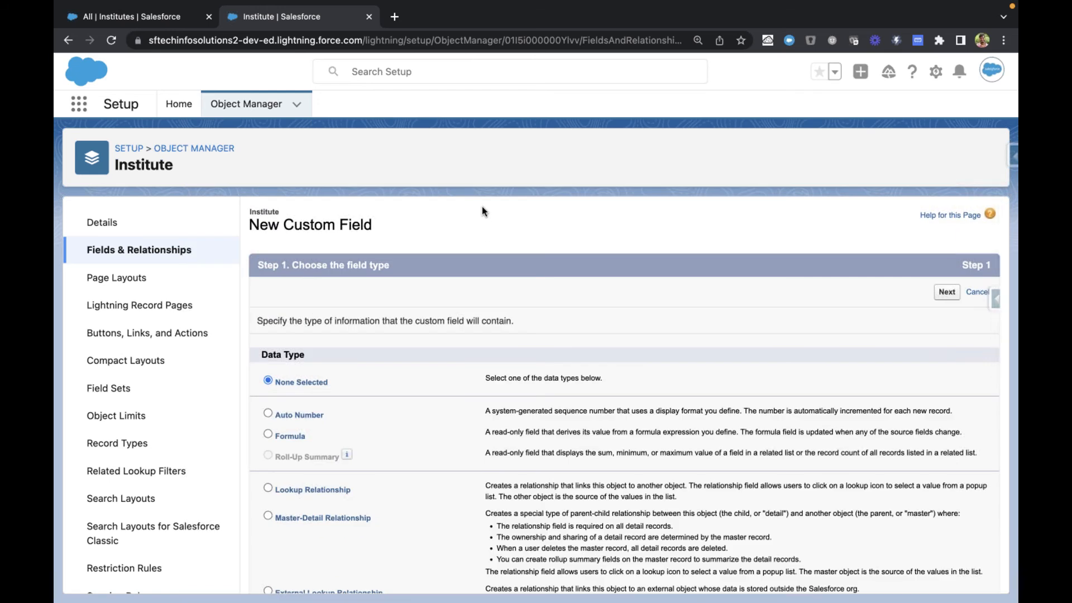
scroll(451, 294, down, 2)
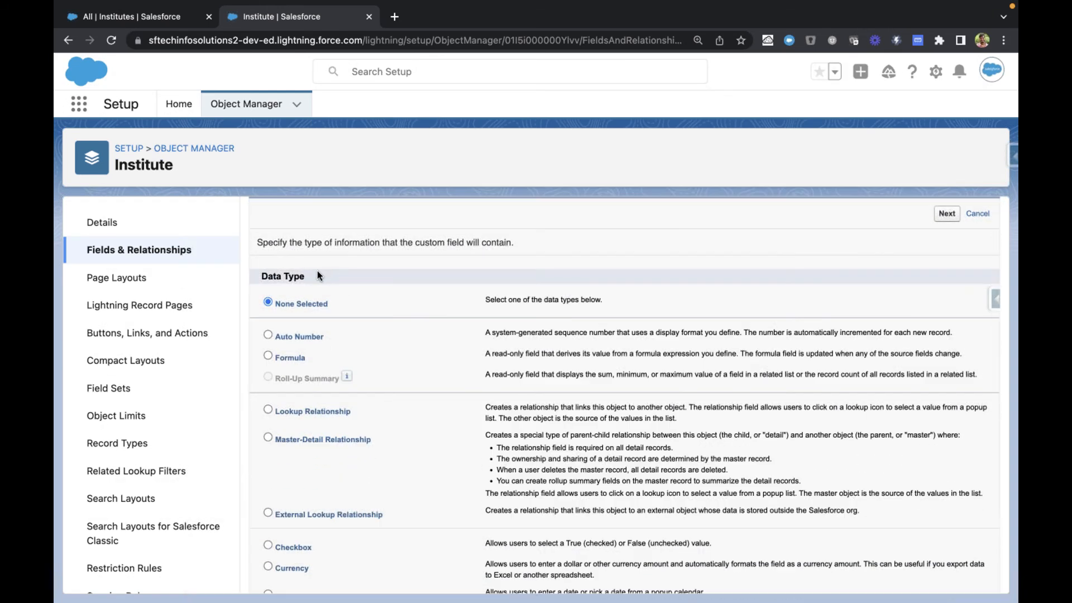
drag(258, 276, 324, 276)
click(324, 275)
Step: Review the available custom field data types and their descriptions, from Auto Number through URL
scroll(354, 254, down, 2)
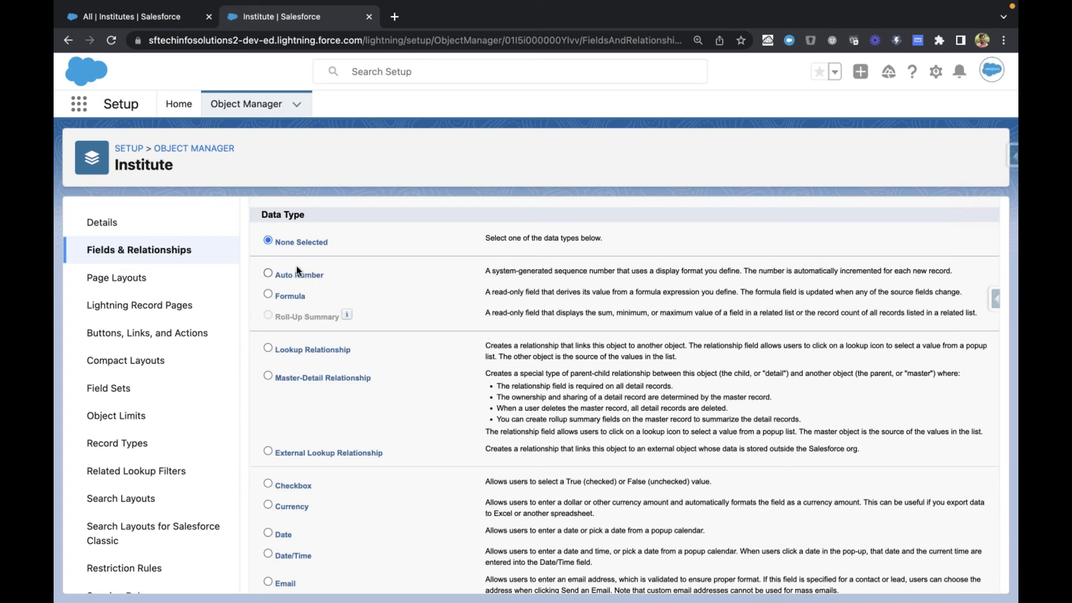
scroll(294, 263, down, 1)
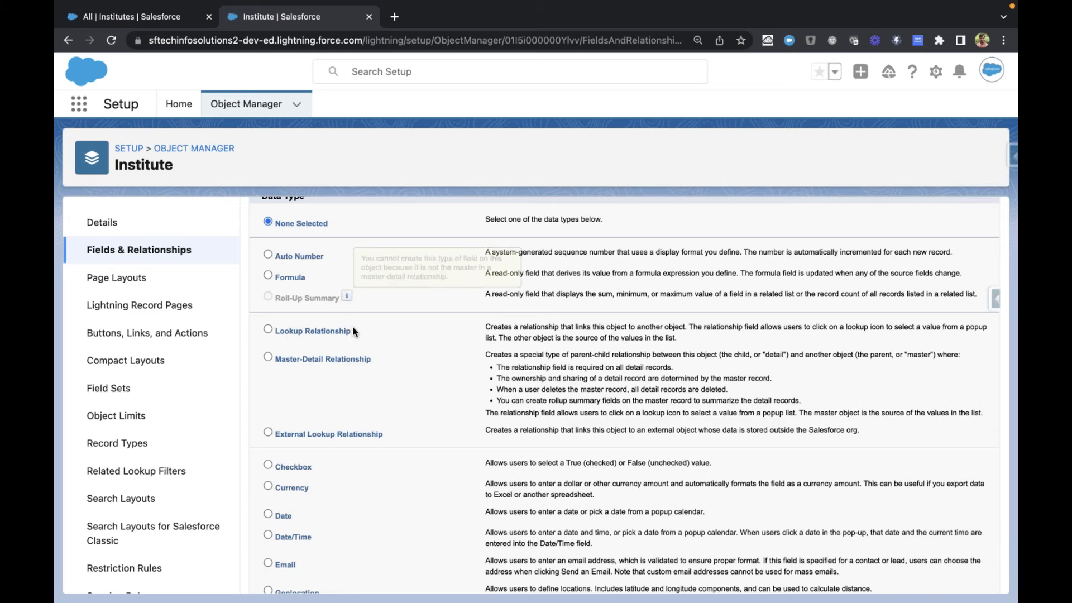
scroll(353, 331, down, 6)
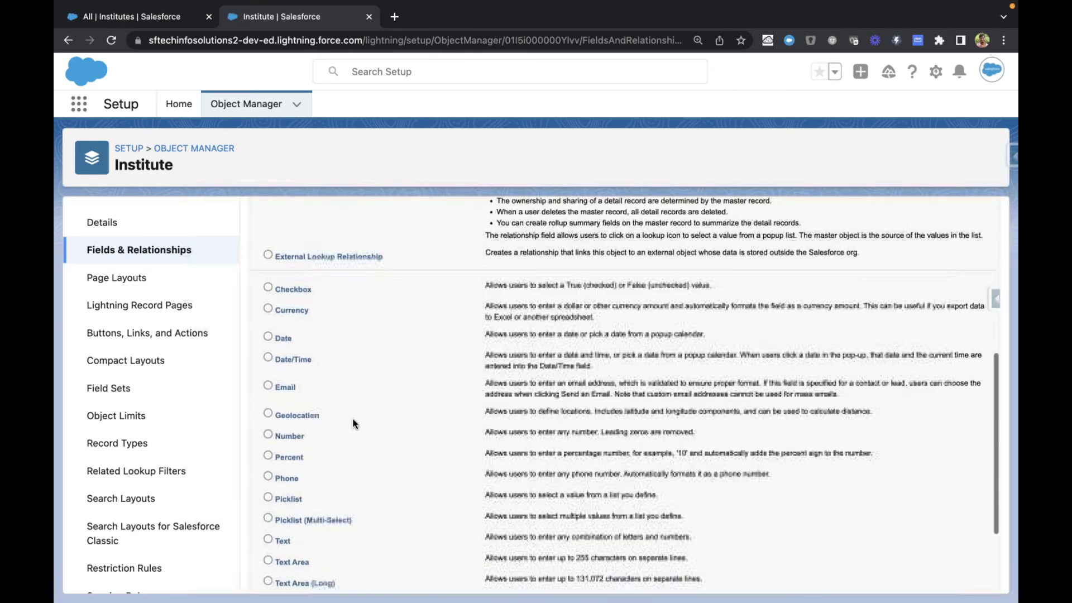
scroll(353, 424, up, 2)
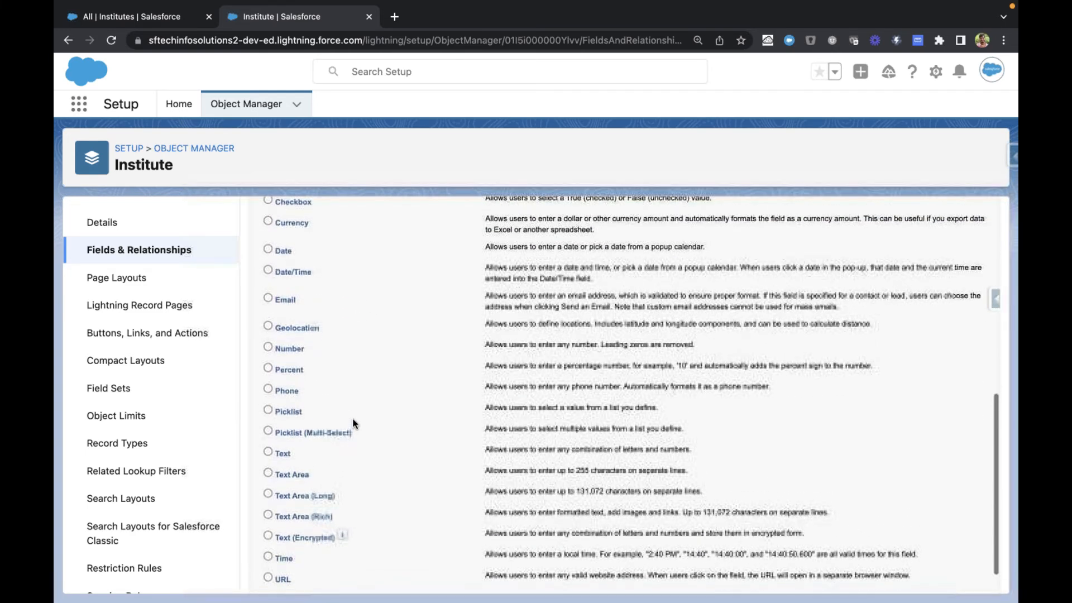
scroll(353, 423, up, 1)
scroll(353, 423, down, 1)
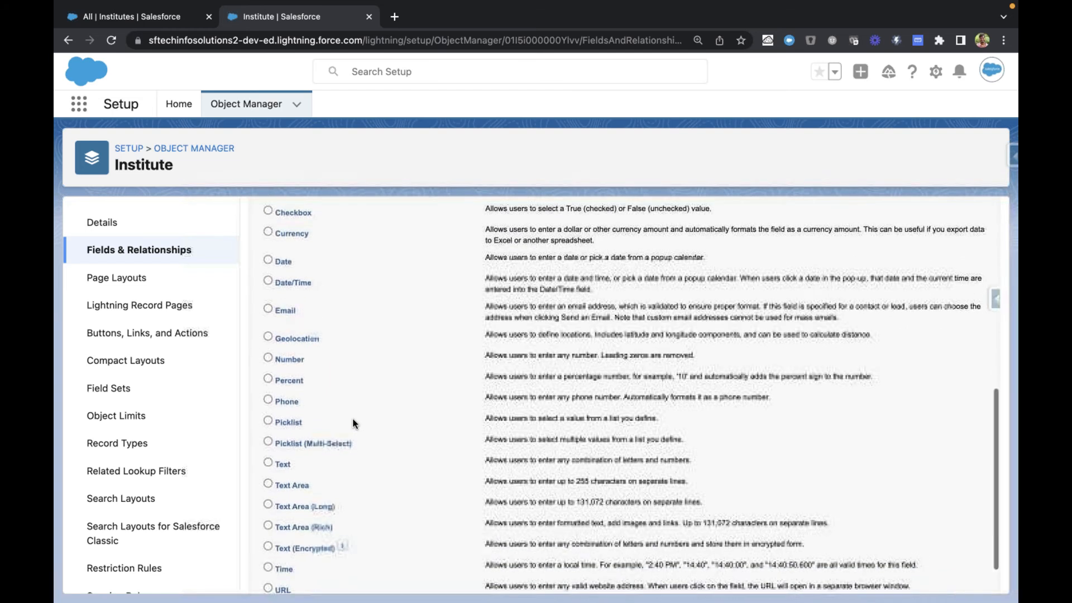
scroll(371, 323, down, 1)
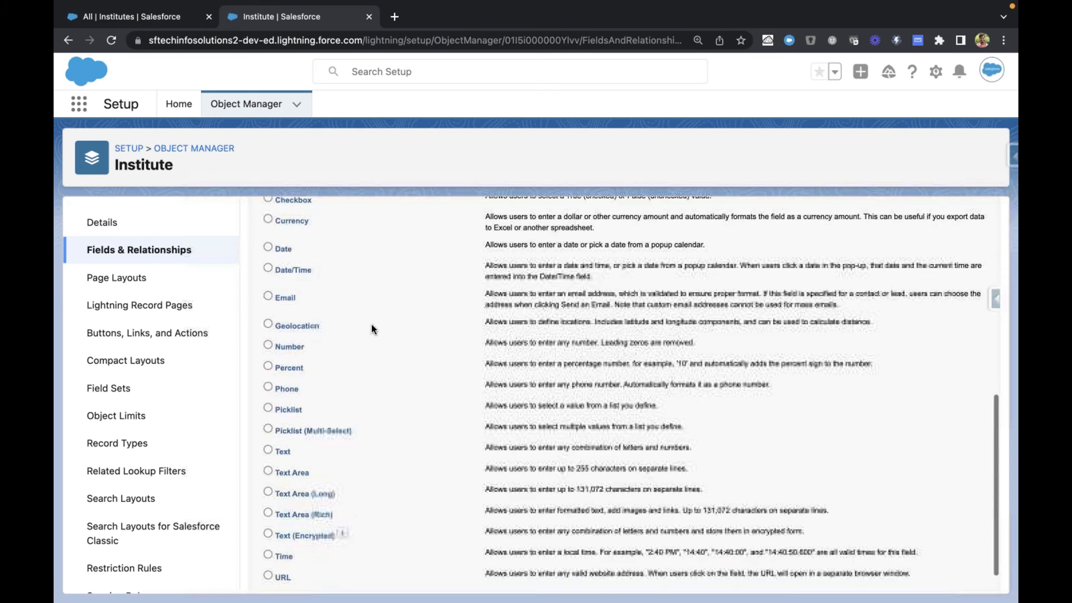
scroll(372, 325, up, 1)
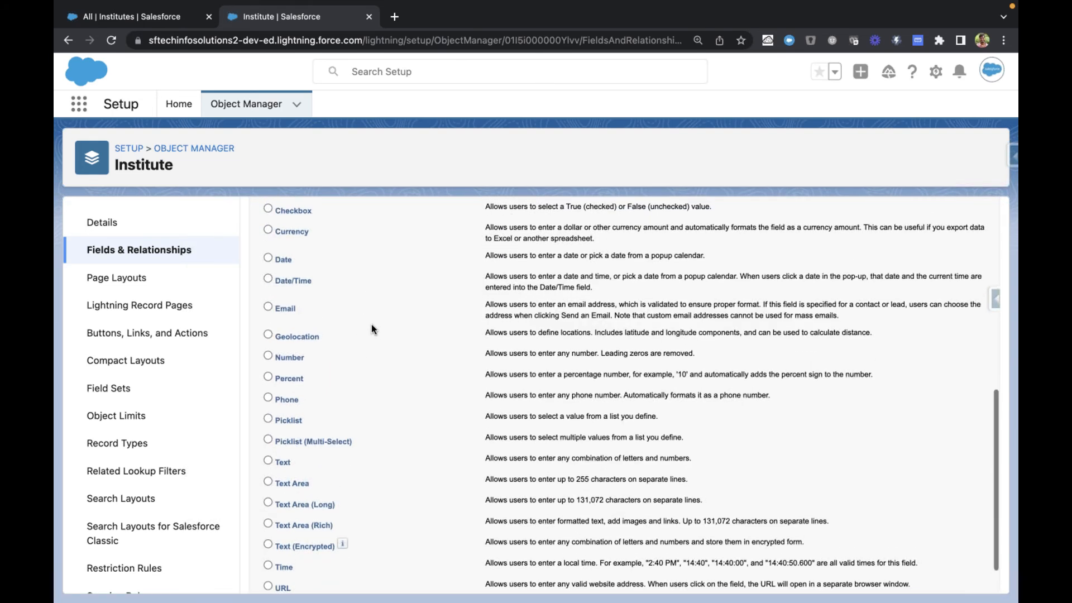
scroll(376, 288, up, 10)
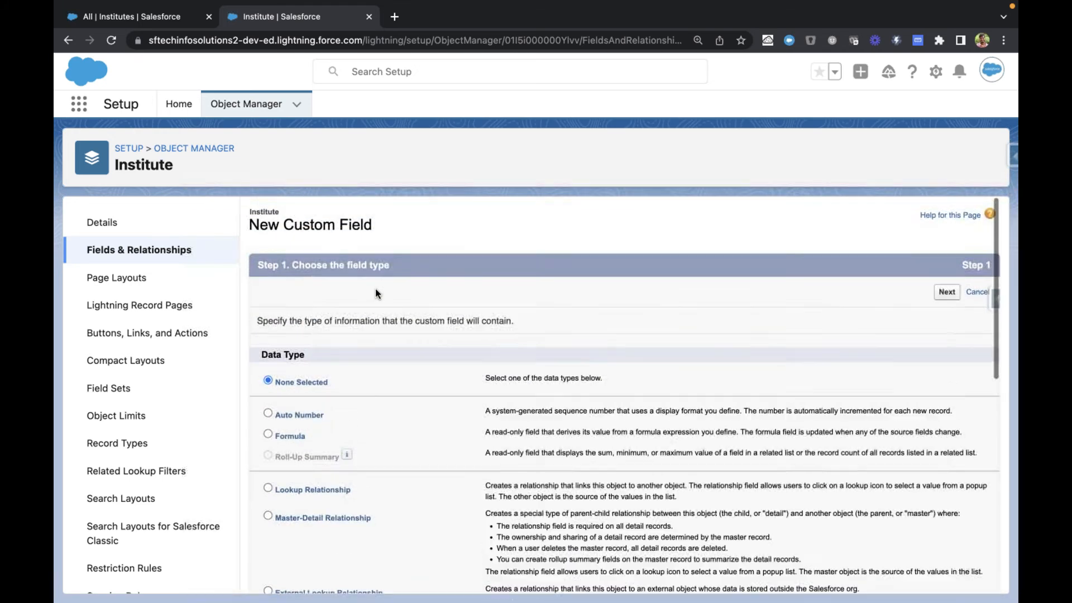
scroll(376, 288, down, 8)
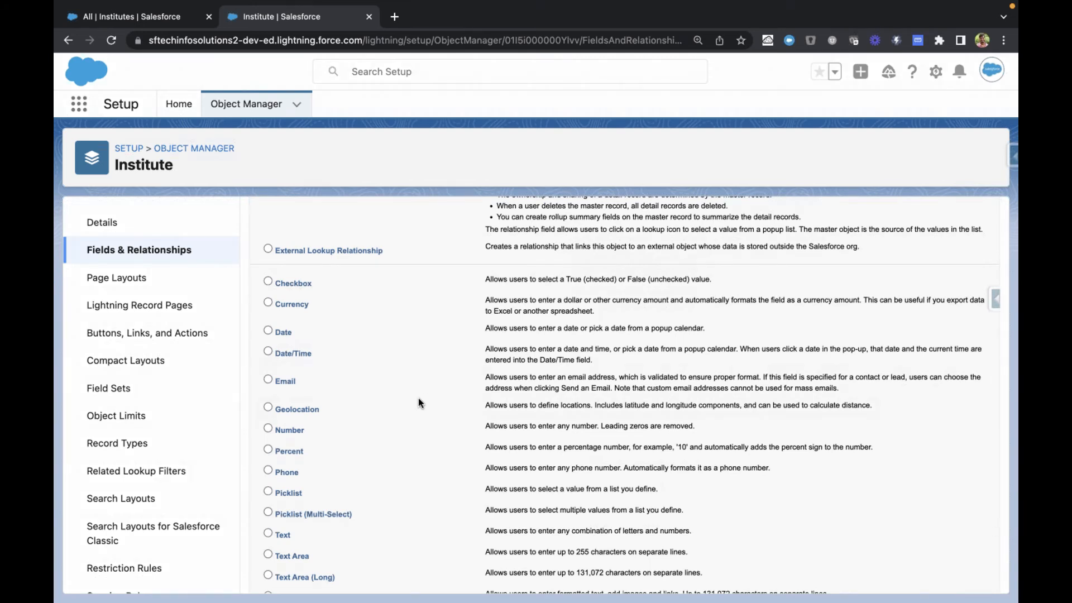
scroll(417, 402, down, 1)
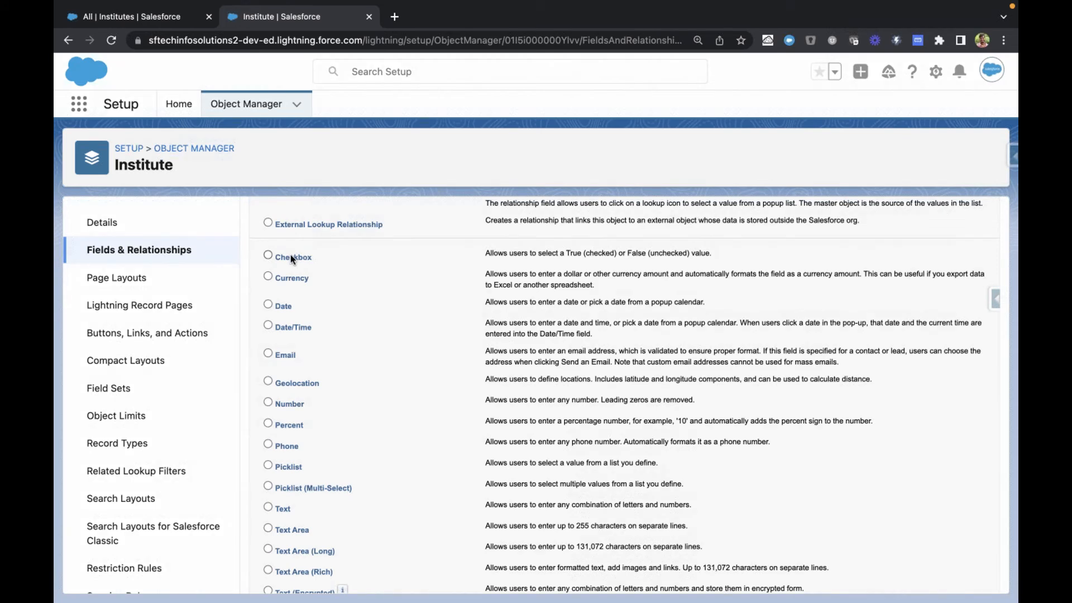
Step: Examine the description of the Checkbox data type, including its True and False values
drag(486, 255, 718, 254)
click(717, 254)
double_click(573, 253)
double_click(641, 254)
Step: In the Sales Rep app, open the Edge Communications account and examine the currency Amount of its Closed Won Edge Emergency Generator opportunity
key(ctrl+shift+Tab)
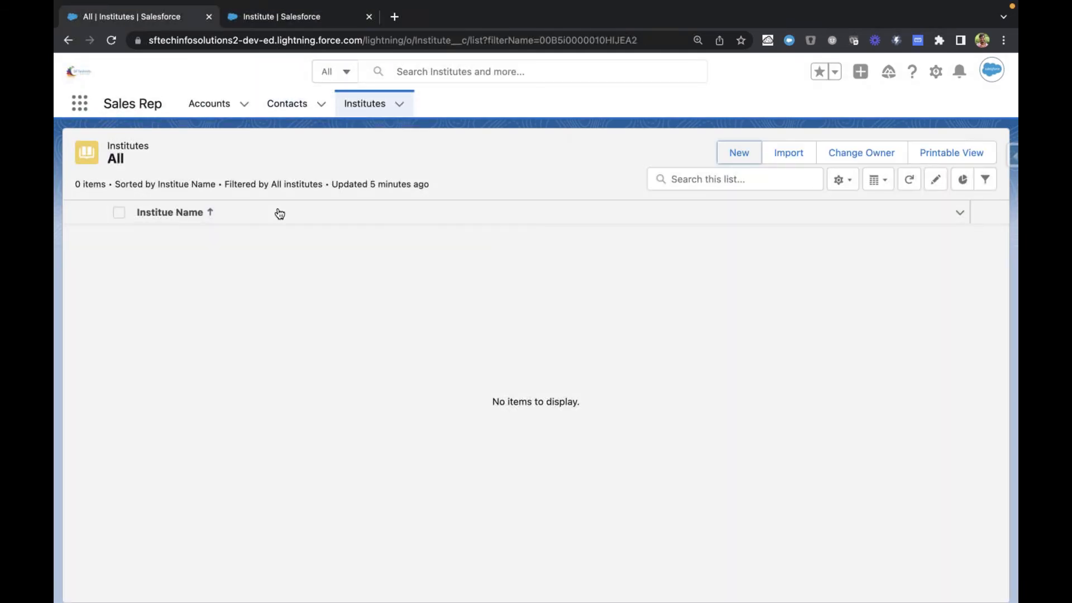
click(202, 106)
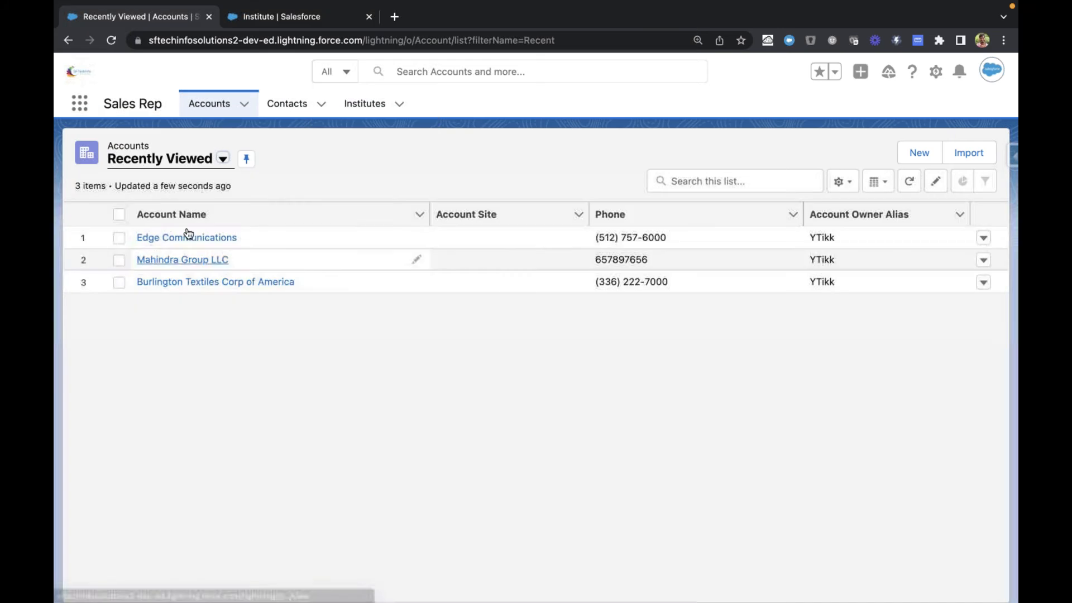
click(187, 237)
scroll(364, 313, down, 5)
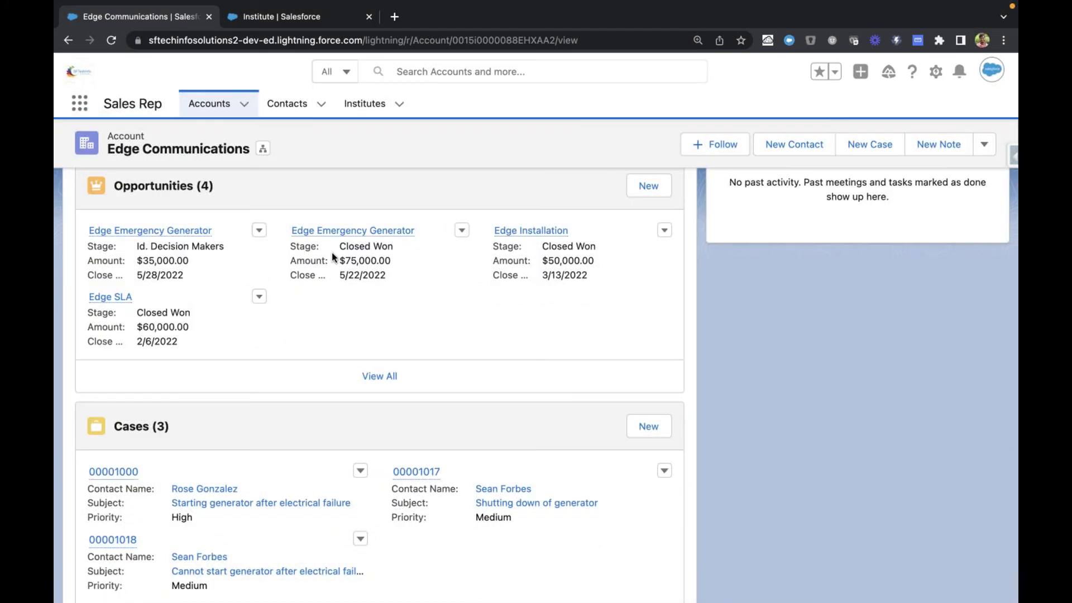
drag(338, 255, 412, 263)
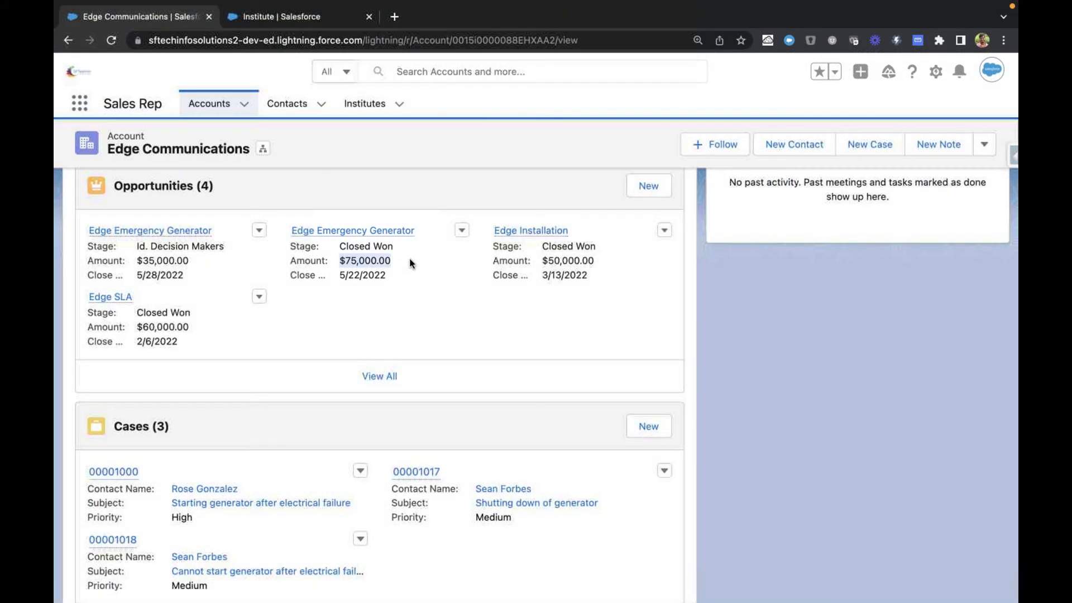
click(397, 267)
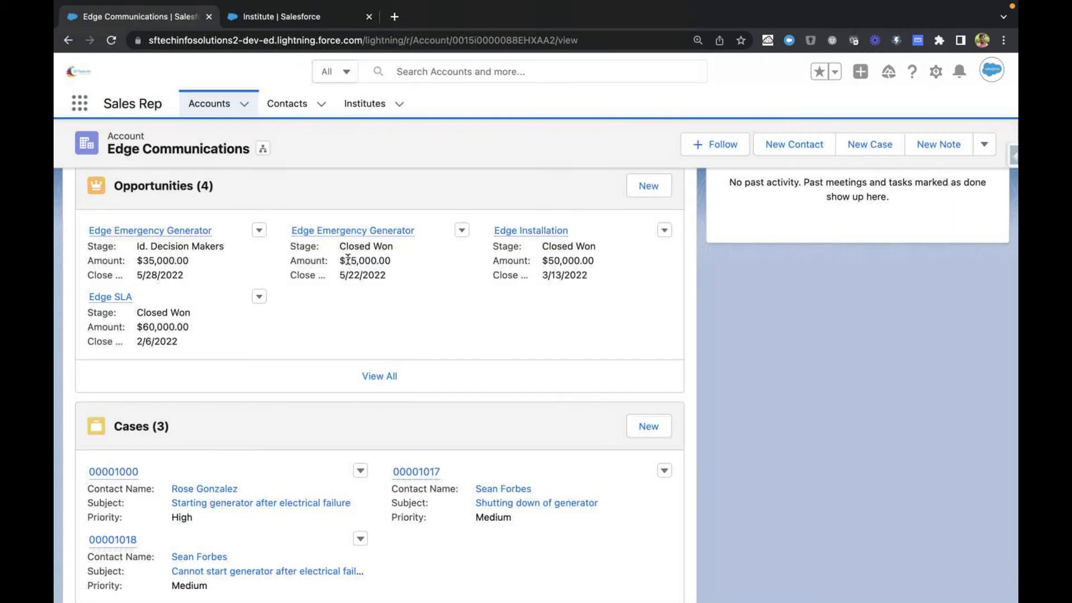
drag(342, 259, 394, 263)
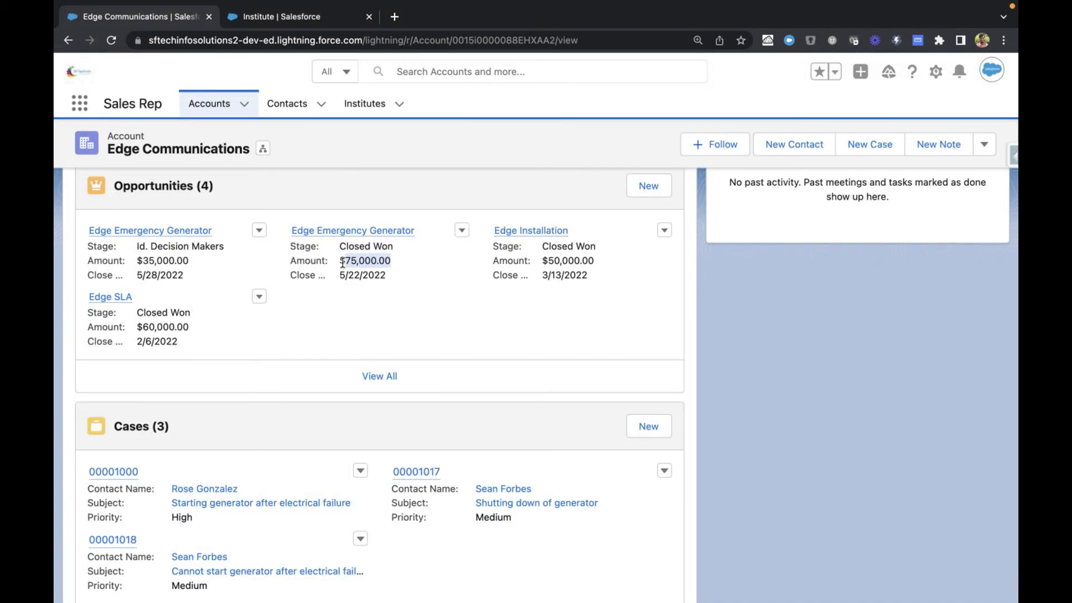
drag(342, 261, 344, 261)
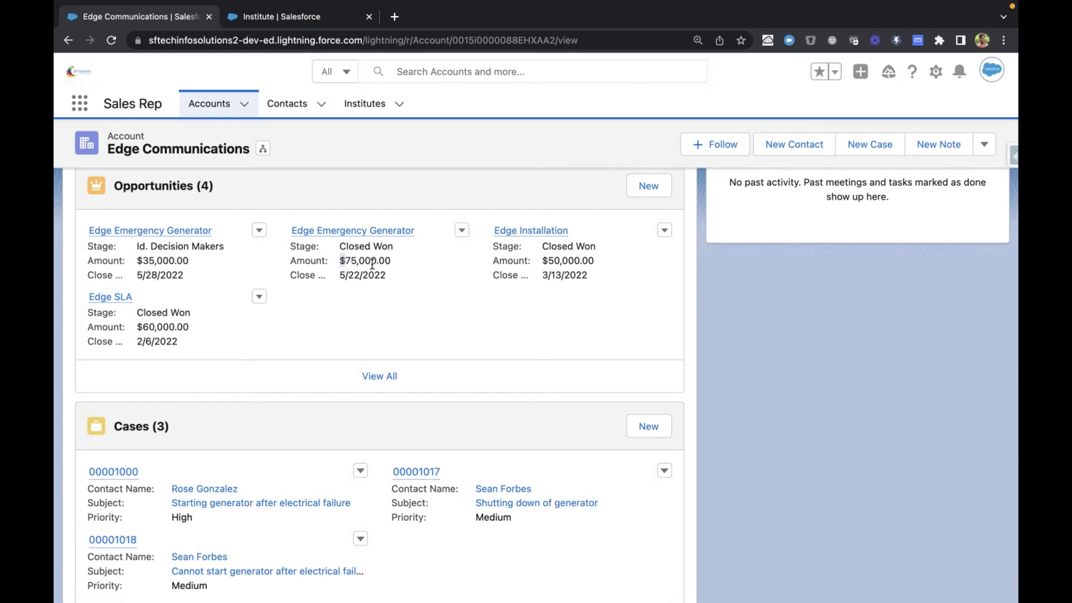
Step: Return to the Institute's new custom field setup and select the Date, Date/Time and Email data types in turn
key(ctrl+Tab)
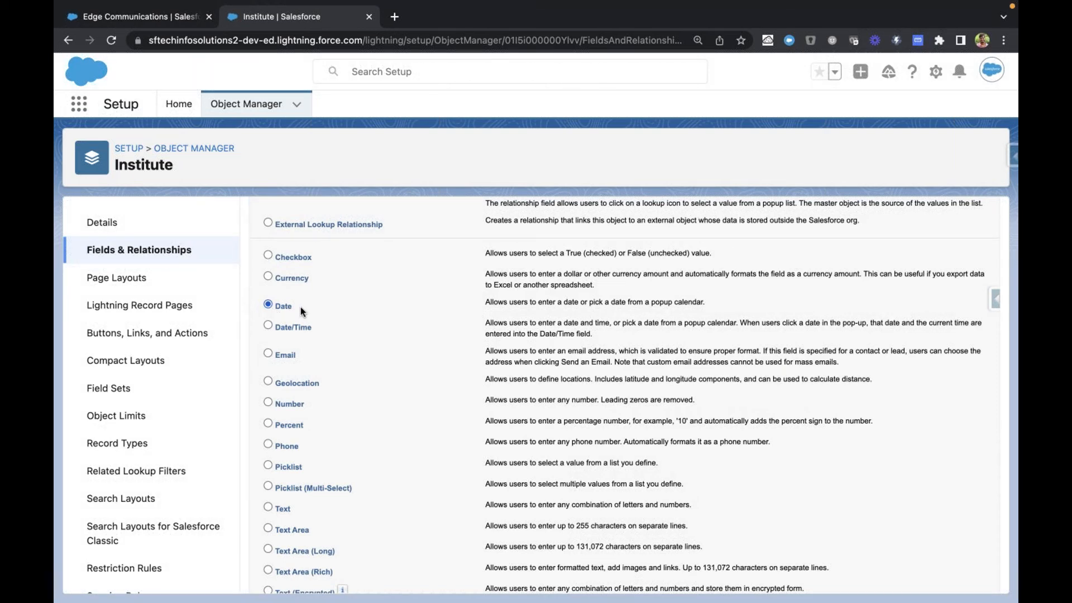
scroll(299, 308, down, 1)
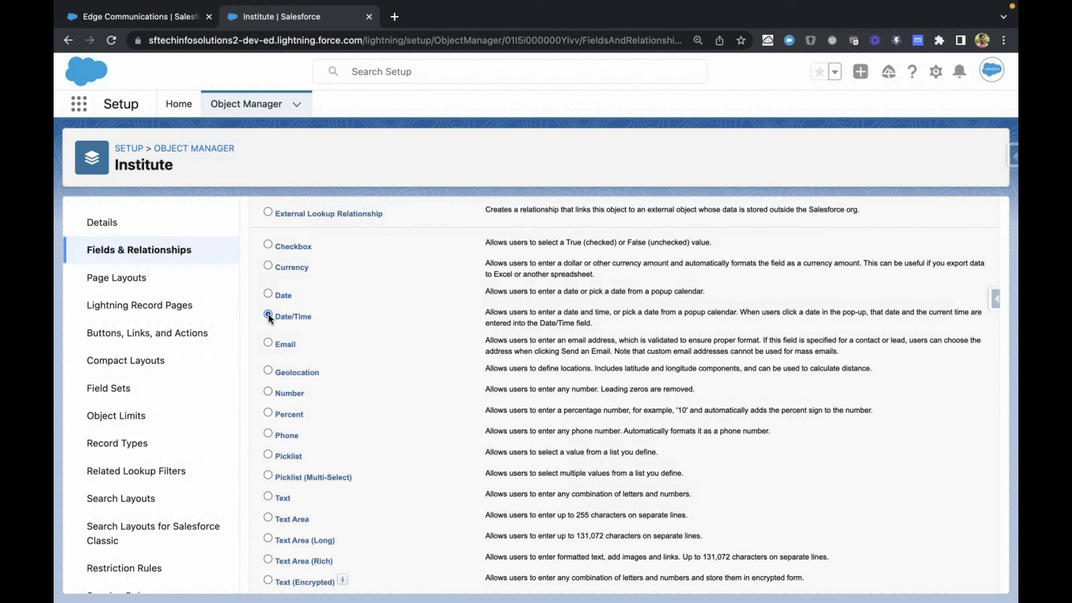
click(268, 313)
scroll(268, 314, down, 1)
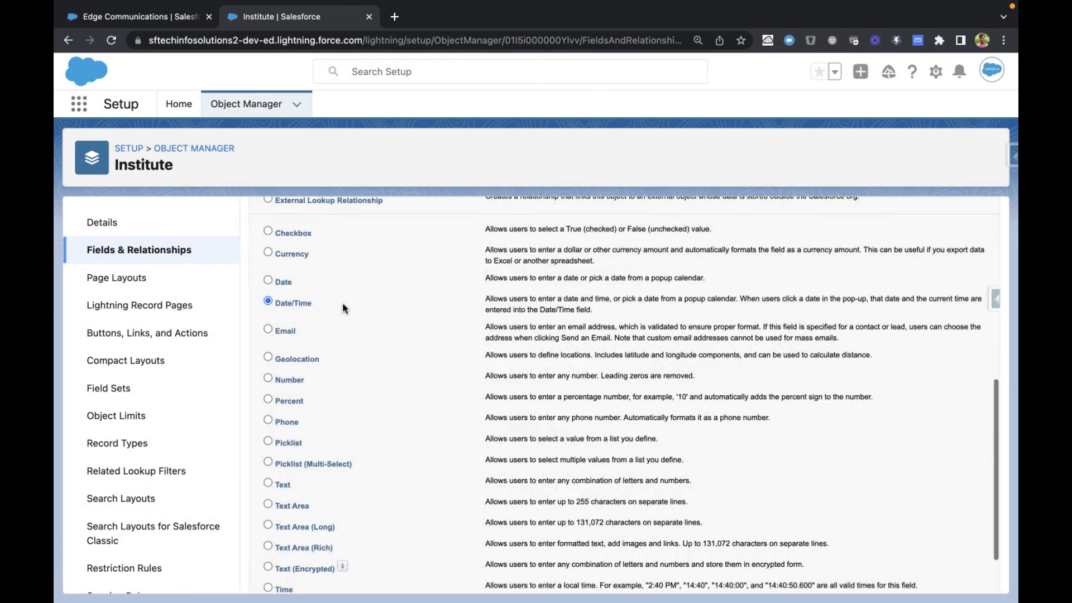
scroll(294, 298, down, 3)
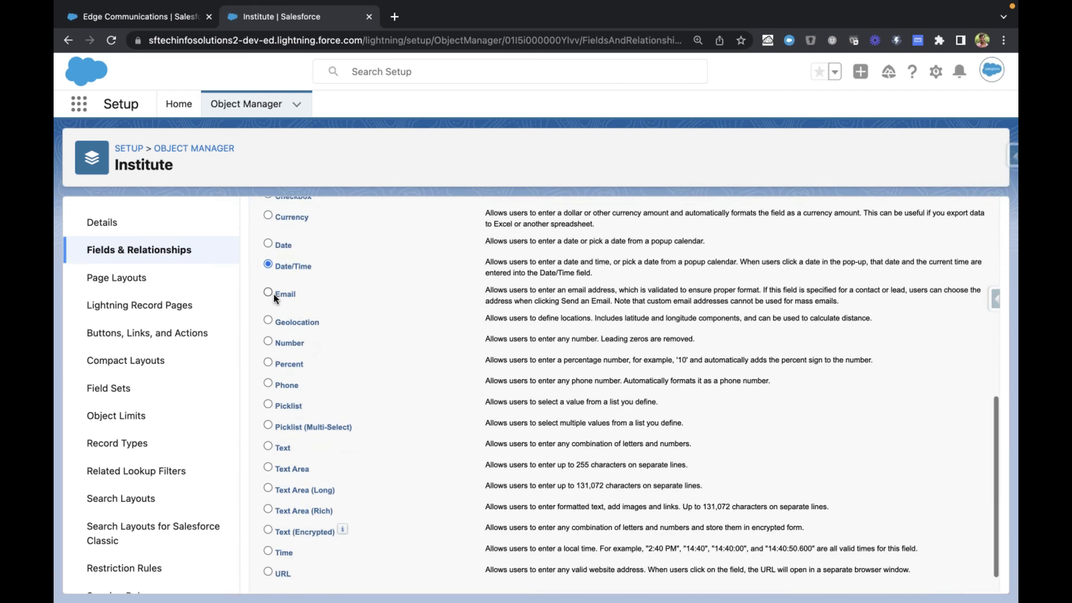
click(268, 292)
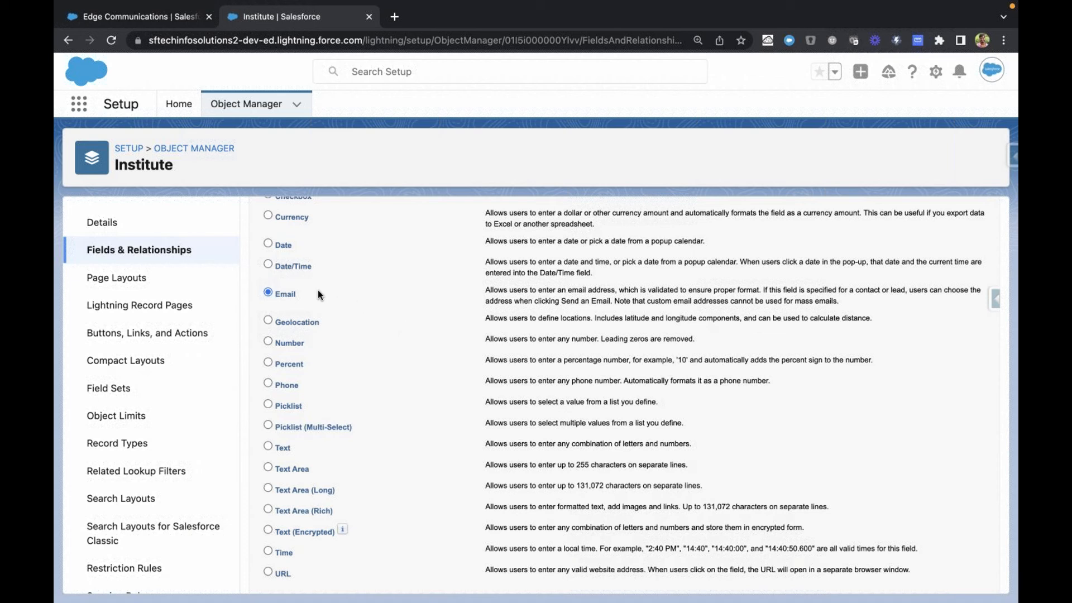
Step: Locate the Text data type in the list of field types and examine it alongside Email
scroll(313, 289, up, 1)
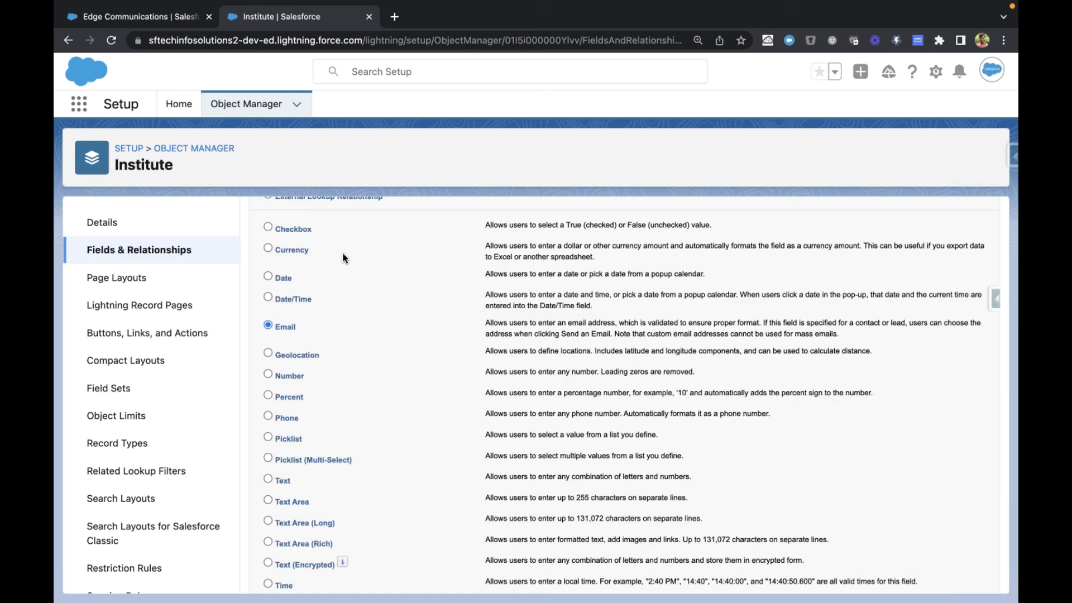
scroll(343, 252, down, 1)
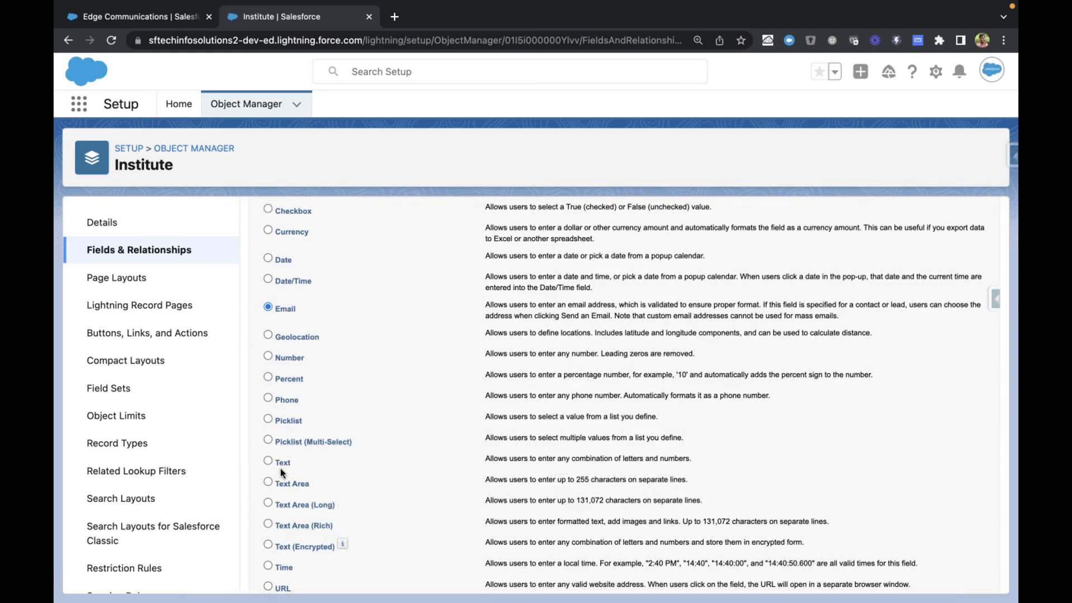
drag(274, 464, 307, 462)
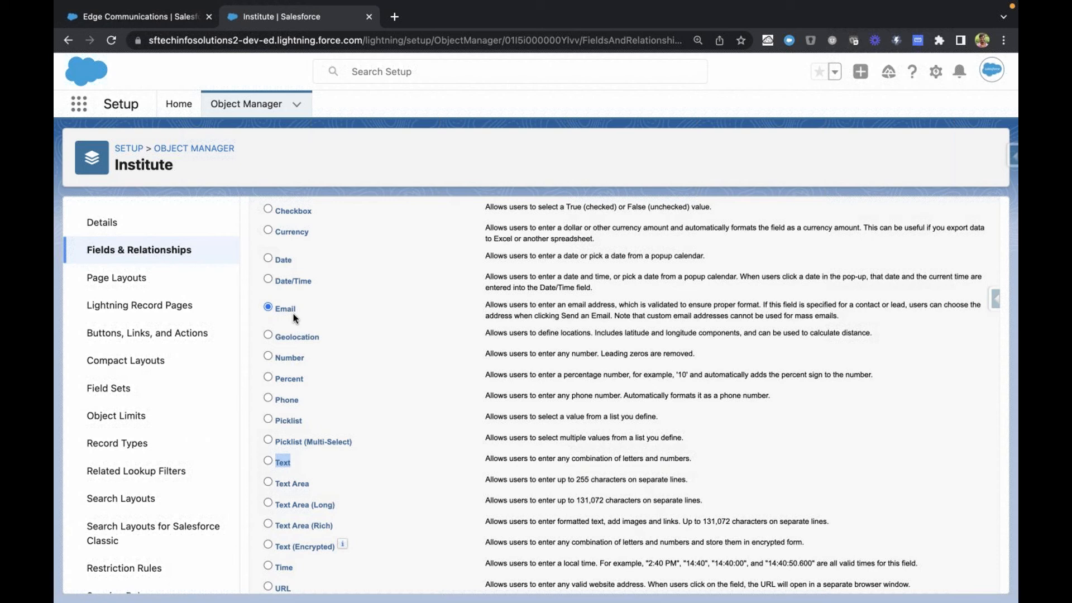
Step: Select the Number data type for the new Institute field and examine its description
click(290, 307)
scroll(264, 340, down, 1)
click(268, 337)
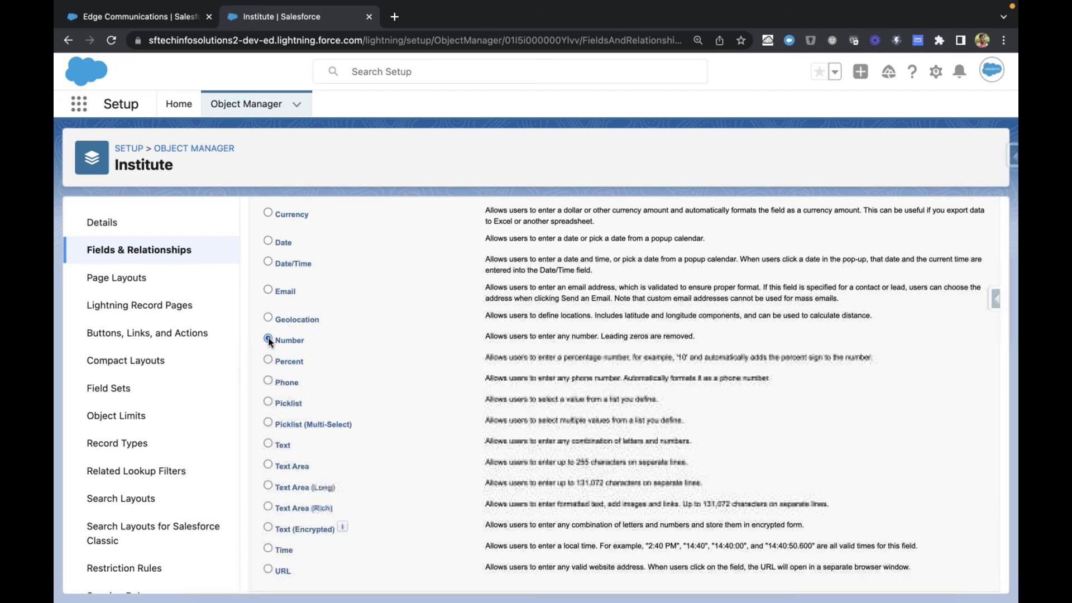
scroll(268, 338, up, 1)
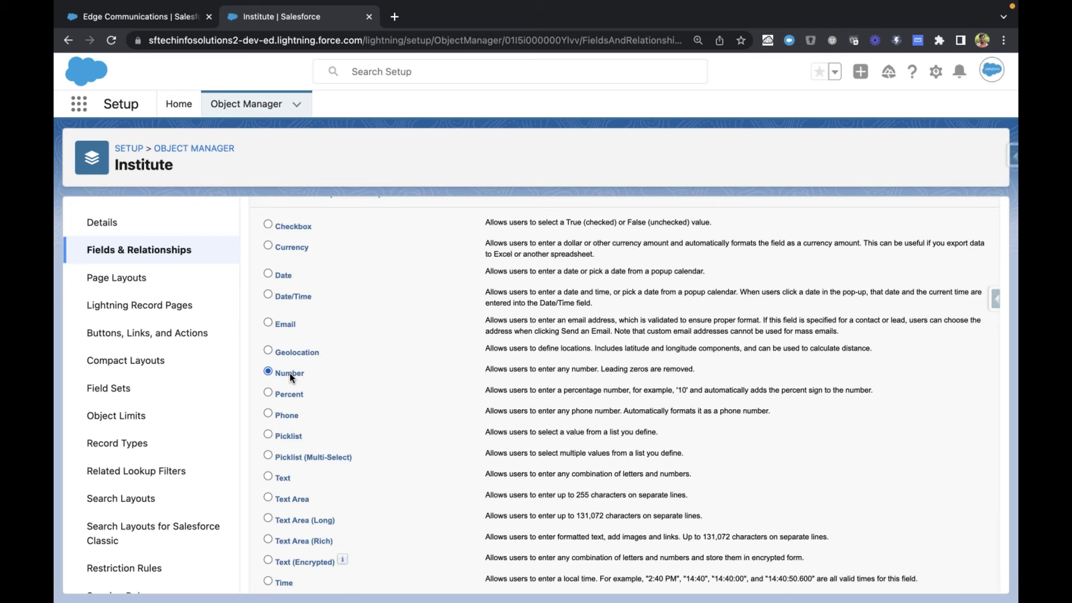
Step: Select the Percent and Phone data types in turn and examine their descriptions
scroll(289, 373, down, 1)
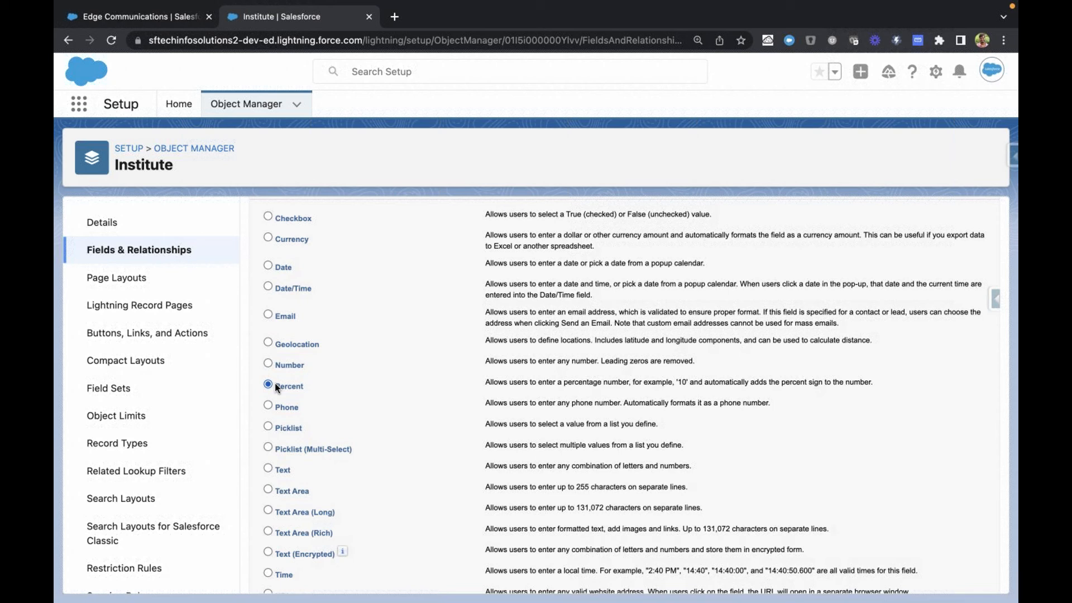
scroll(274, 381, down, 1)
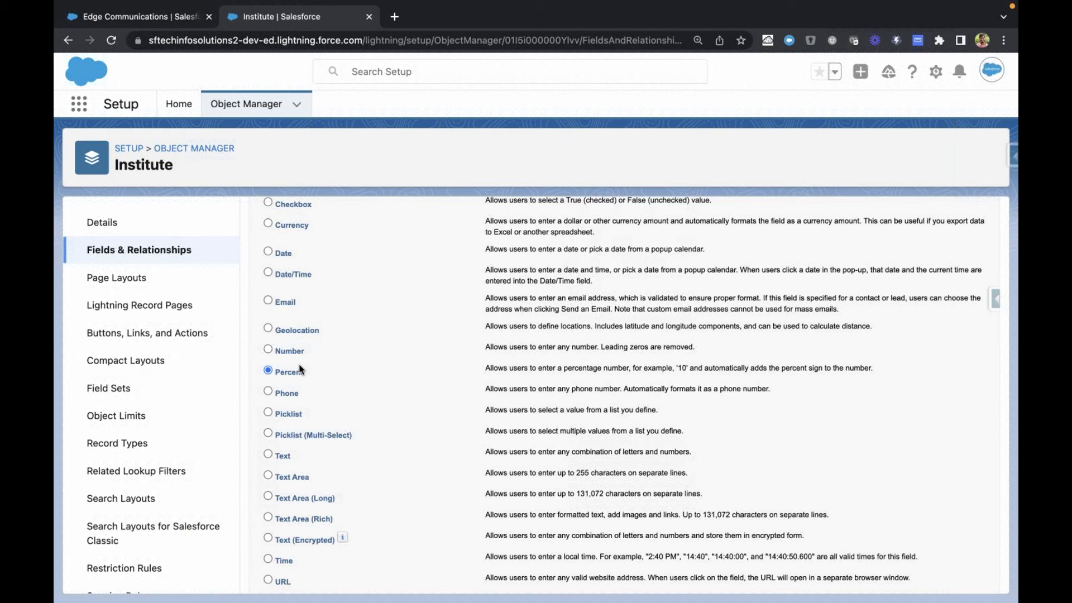
scroll(300, 369, down, 2)
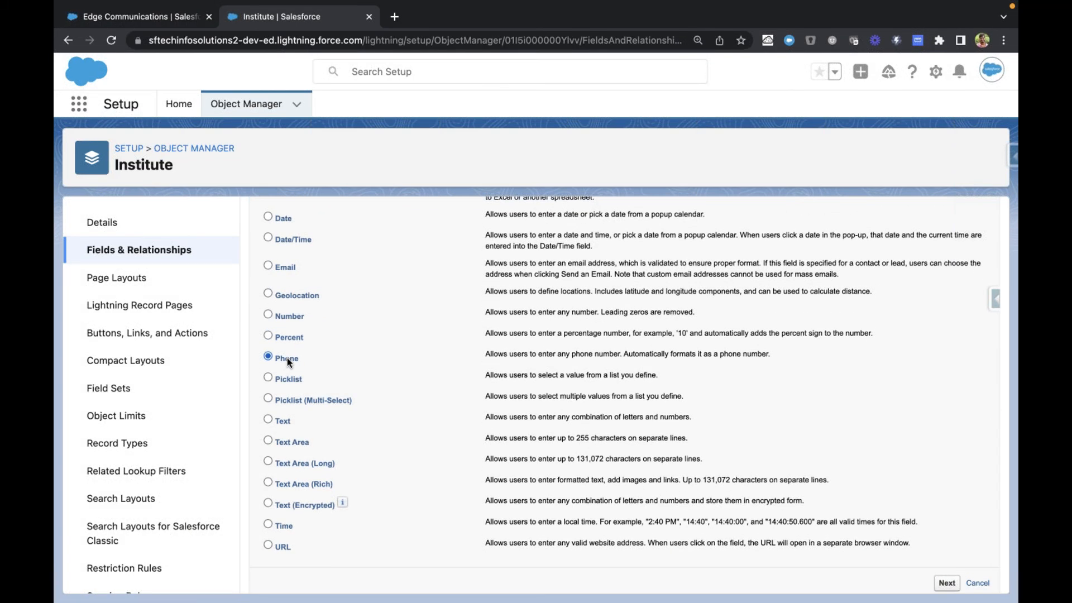
scroll(288, 360, up, 1)
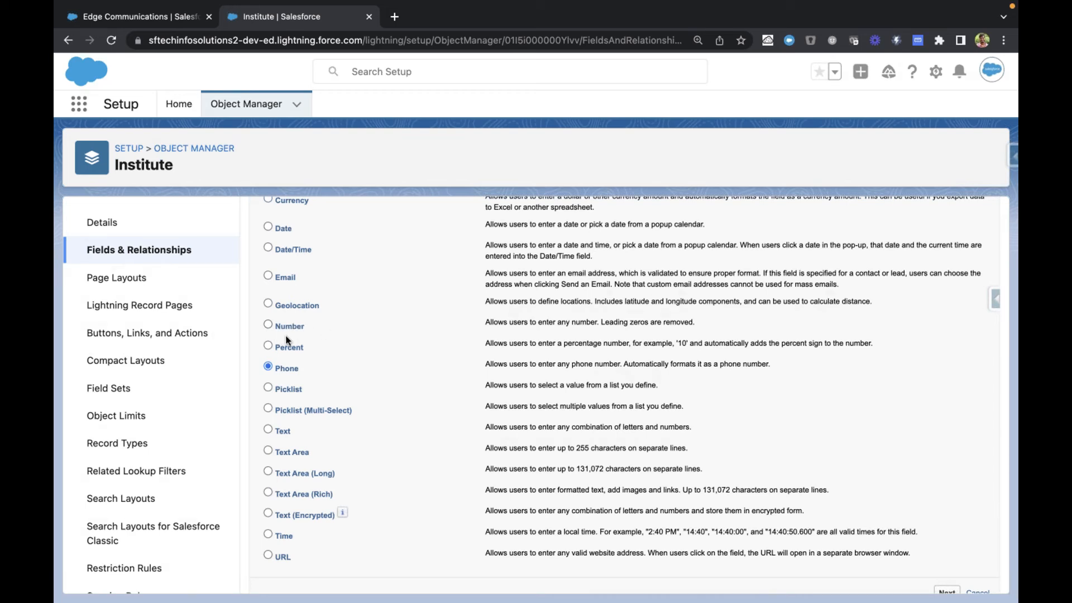
Step: Switch to the Edge Communications account and examine its Phone field as an example of the Phone type
click(159, 16)
scroll(207, 205, up, 10)
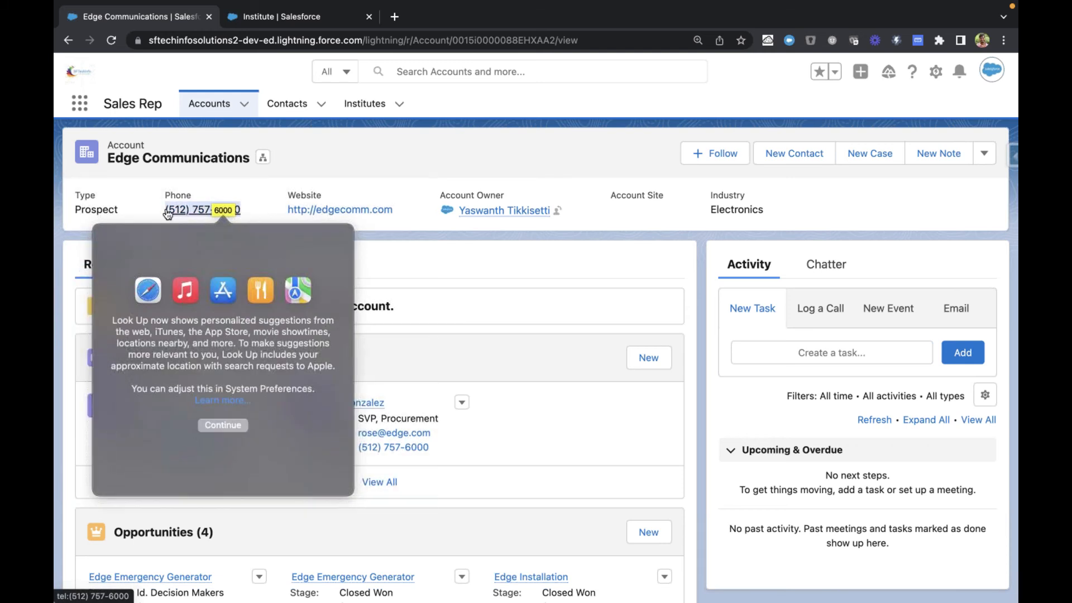
click(218, 180)
Step: Return to the Institute's new custom field setup and select the Picklist and Text data types in turn
click(297, 18)
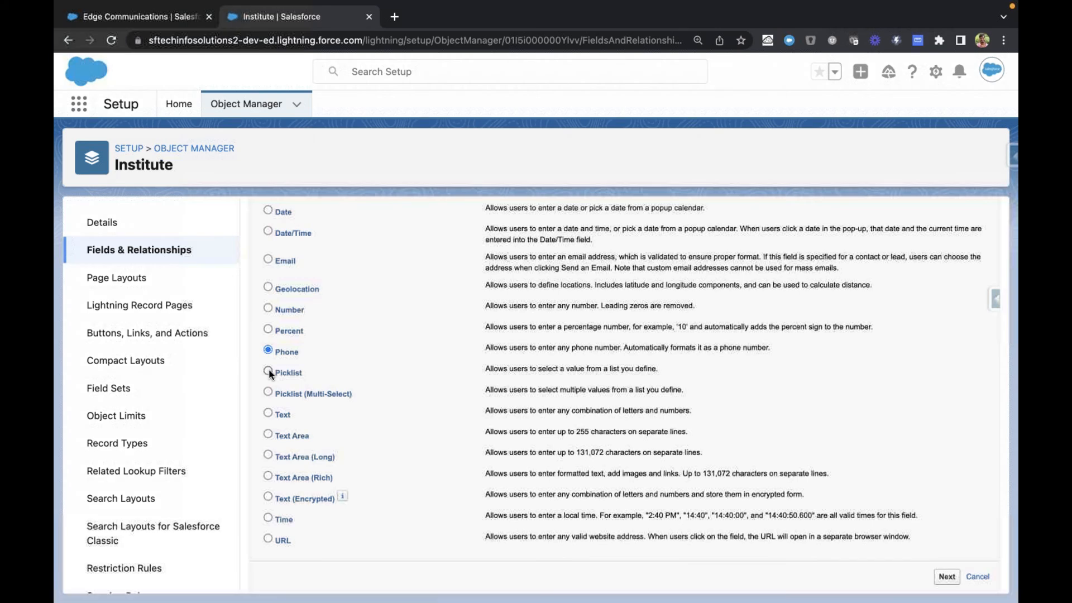
click(268, 372)
click(268, 413)
drag(278, 415, 297, 416)
click(289, 419)
Step: Open the details of the Edge Communications account and examine its fields for text examples
click(192, 11)
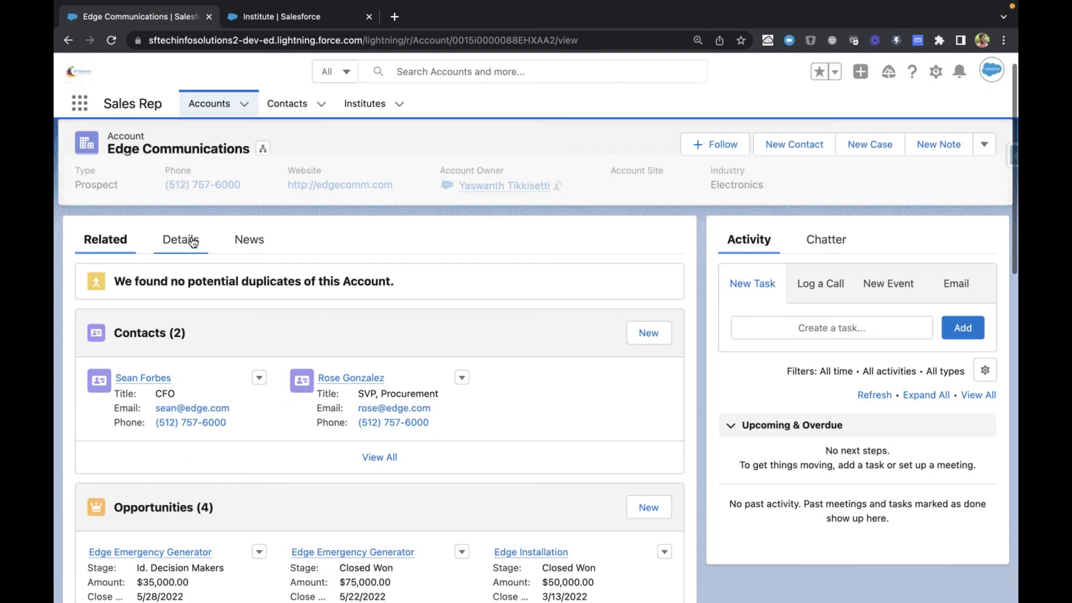
click(193, 241)
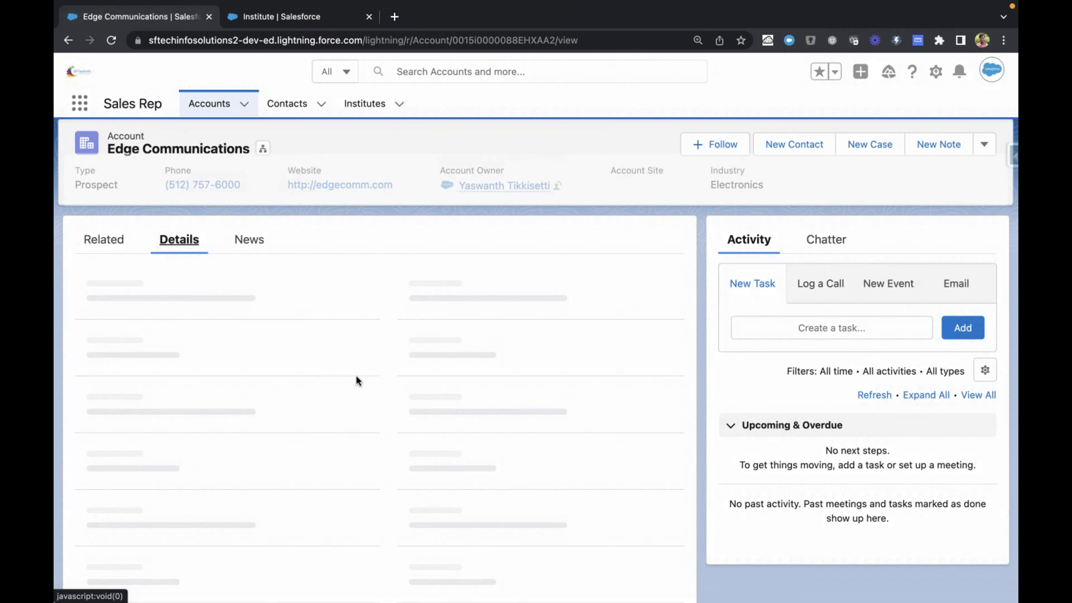
scroll(256, 438, down, 3)
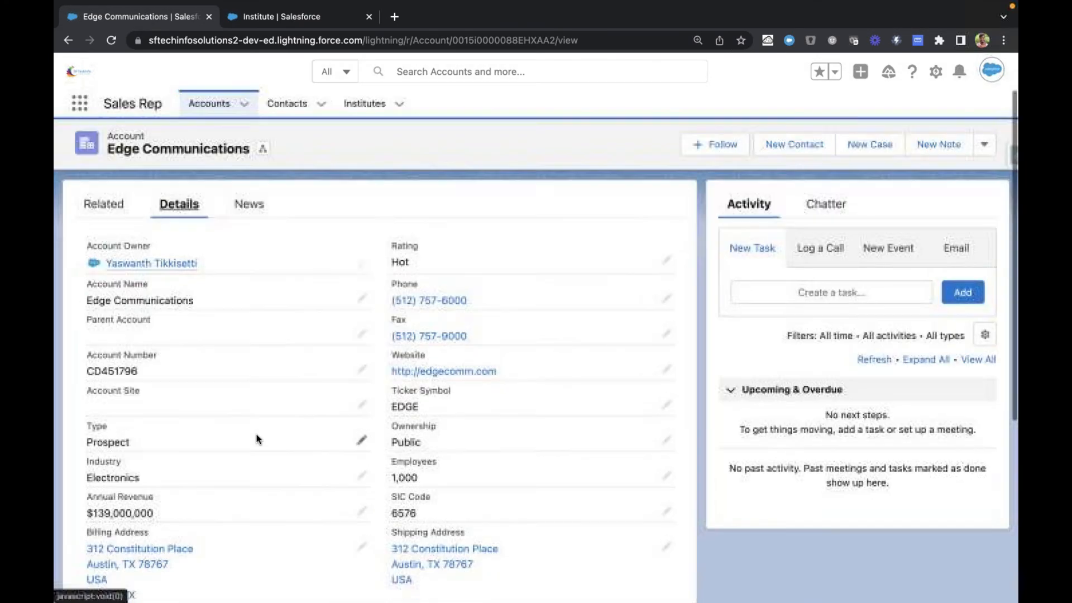
scroll(194, 479, down, 3)
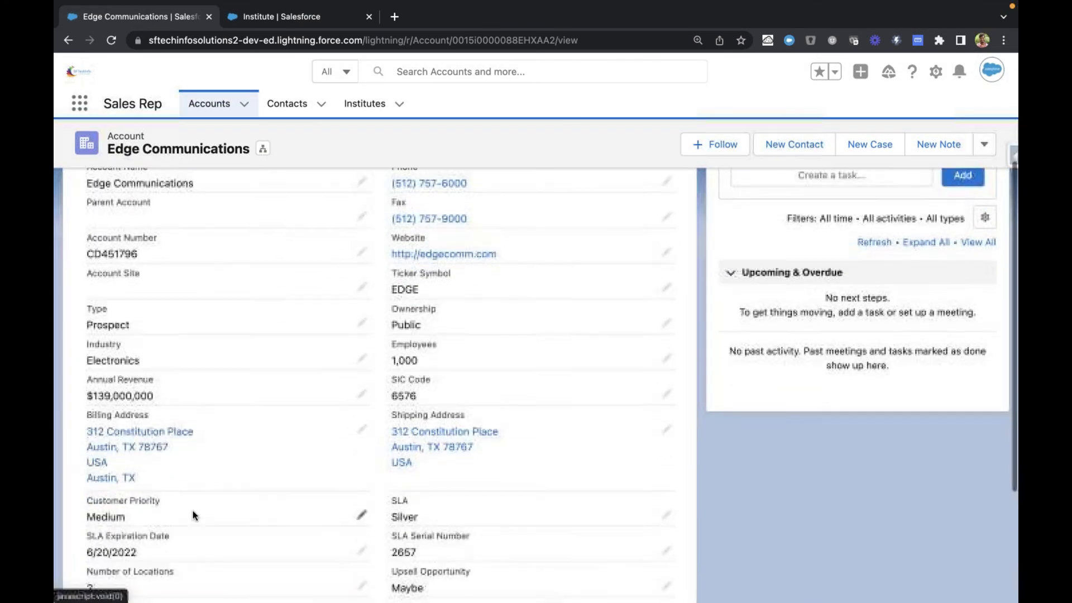
Step: Back in the Institute's new field setup, examine the character limits of the Text Area and Text Area (Long) data types
click(279, 28)
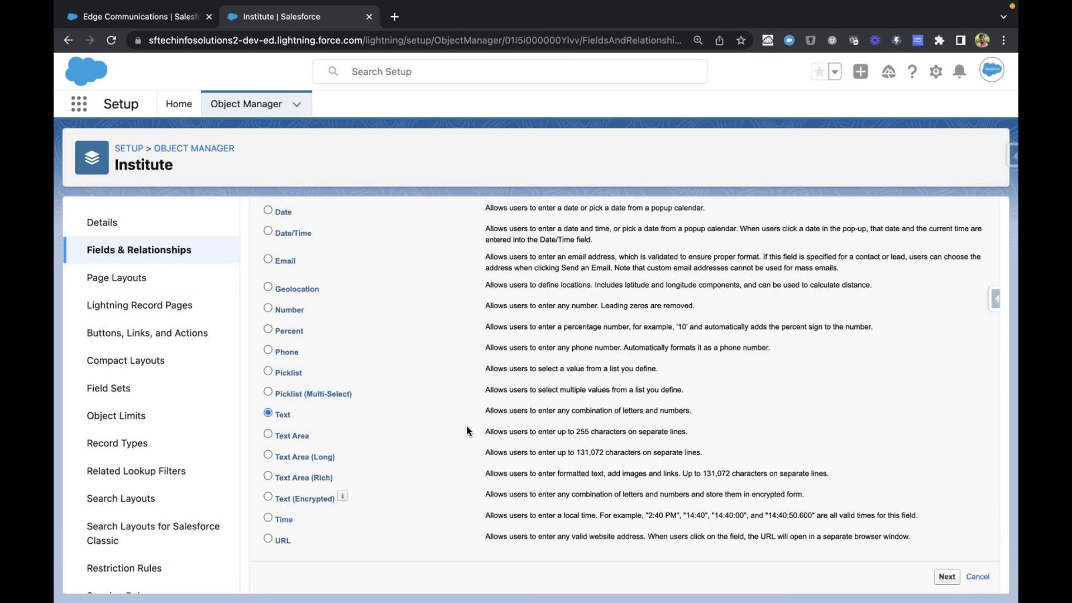
drag(483, 433, 683, 427)
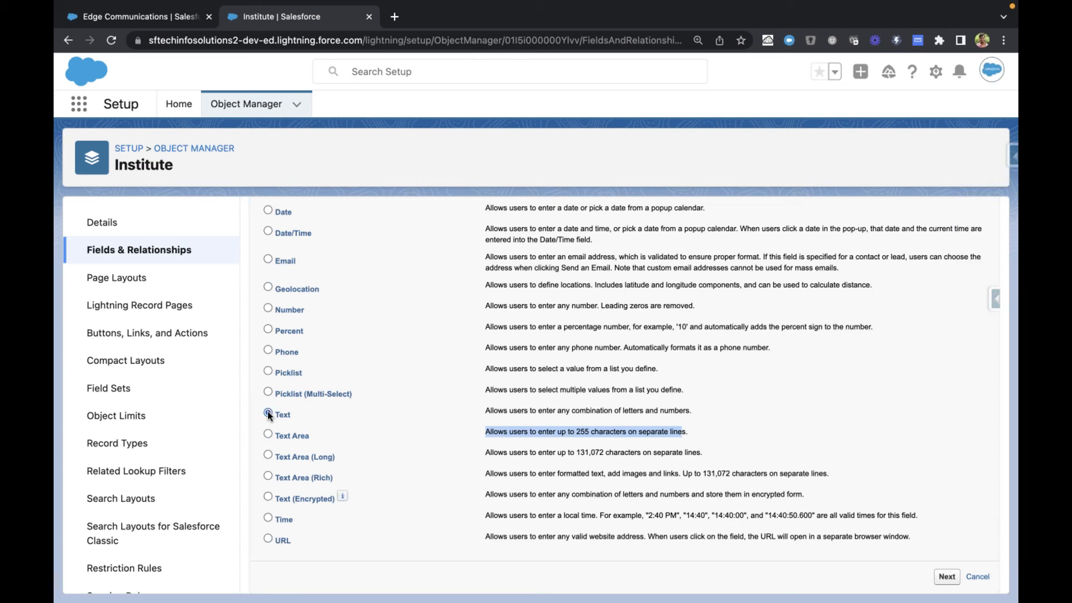
click(266, 455)
drag(578, 454, 604, 454)
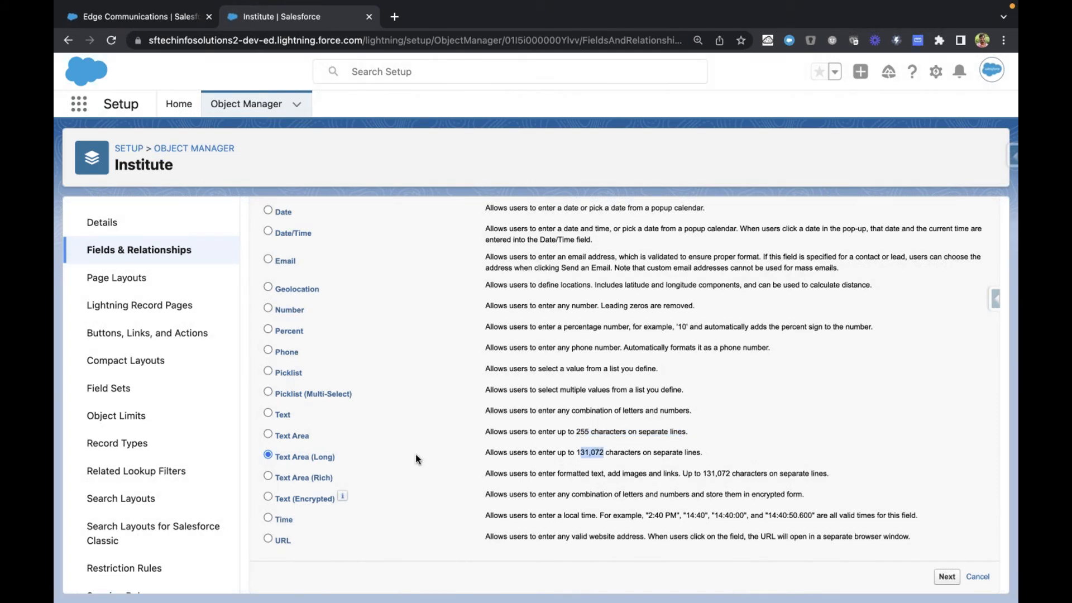
click(562, 453)
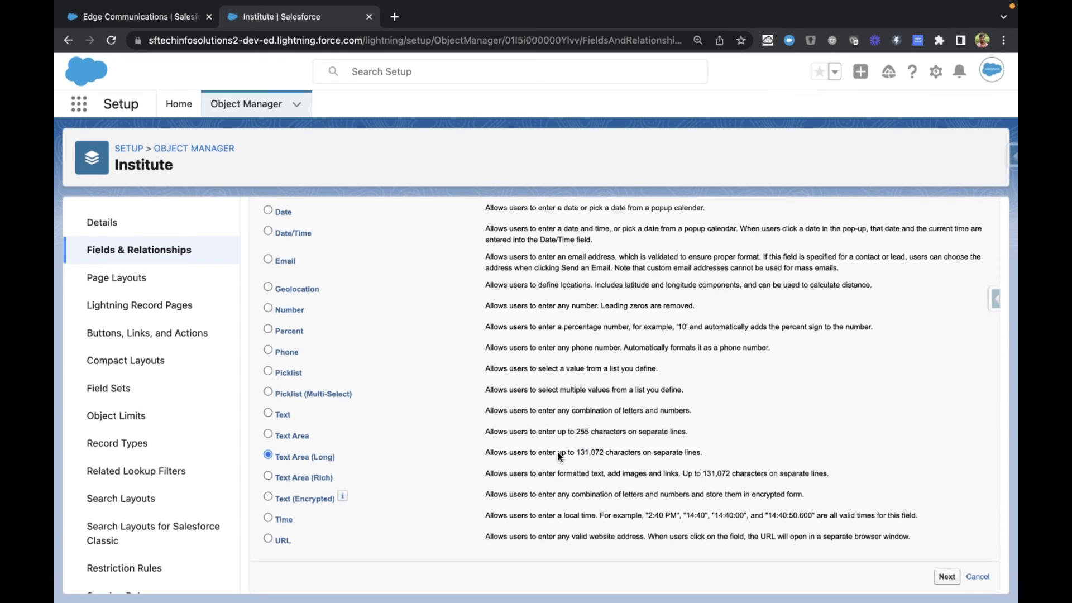
Step: Examine the Text Area (Rich) data type's description, including its formatting and image support, and look at Text (Encrypted)
click(311, 479)
drag(485, 473, 748, 473)
click(716, 472)
click(280, 499)
Step: Select the Time data type, compare it with Date/Time, and select URL
click(267, 518)
scroll(314, 374, up, 1)
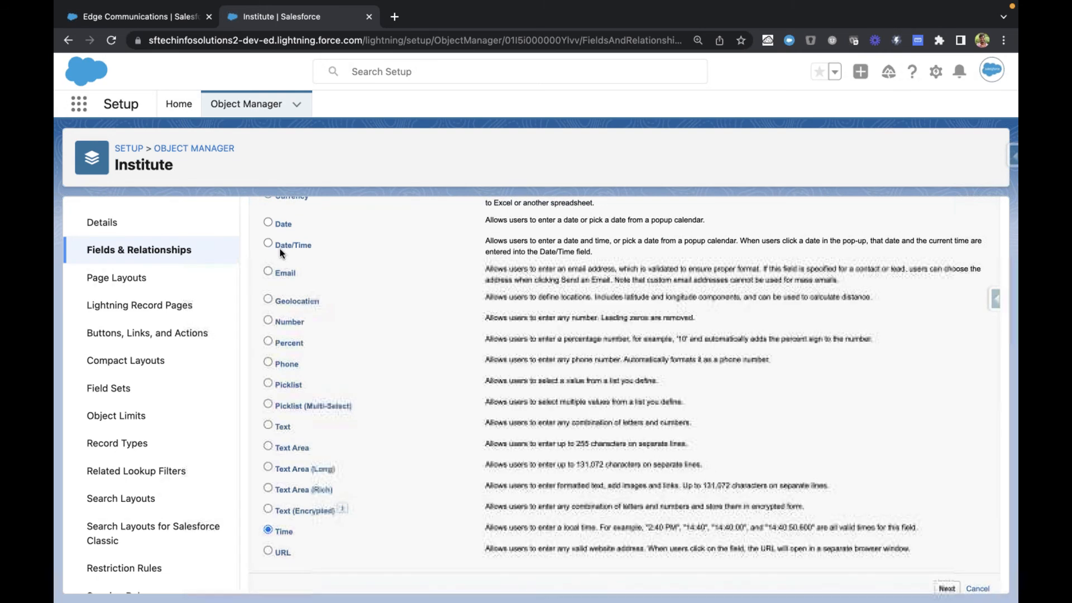
drag(276, 246, 327, 243)
scroll(308, 277, down, 1)
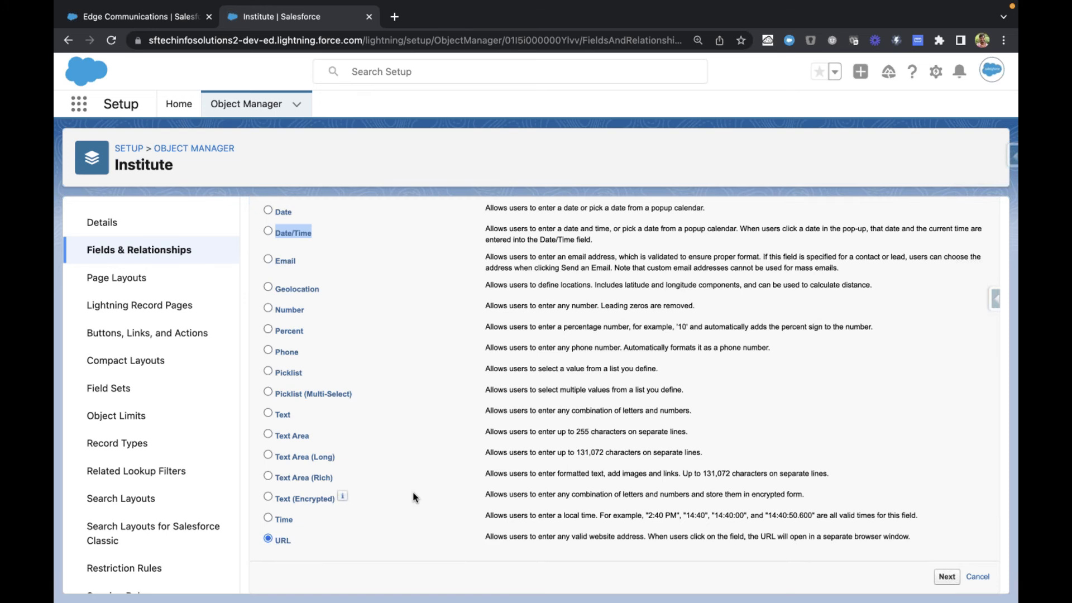
Step: Switch to the Edge Communications account and examine its Website field as an example of the URL type
key(ctrl+Tab)
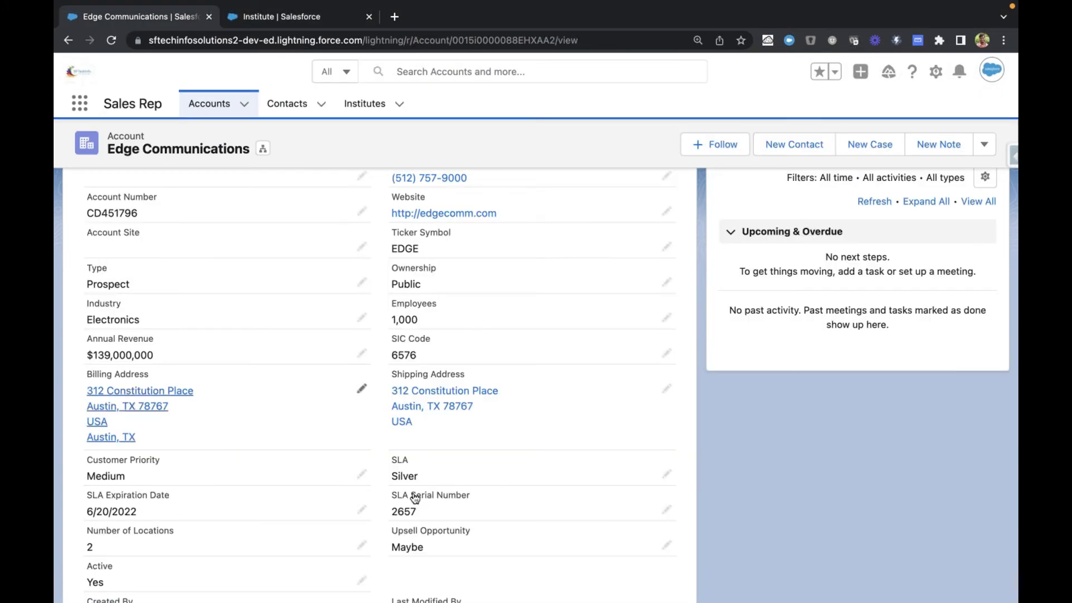
scroll(352, 330, up, 5)
drag(278, 207, 391, 208)
click(398, 193)
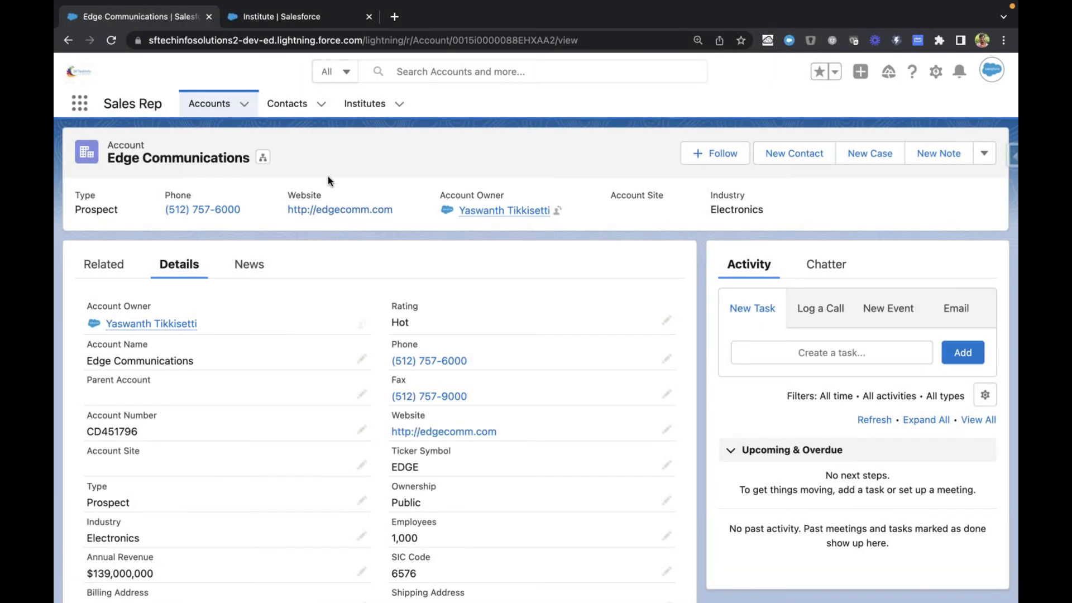
drag(272, 210, 401, 203)
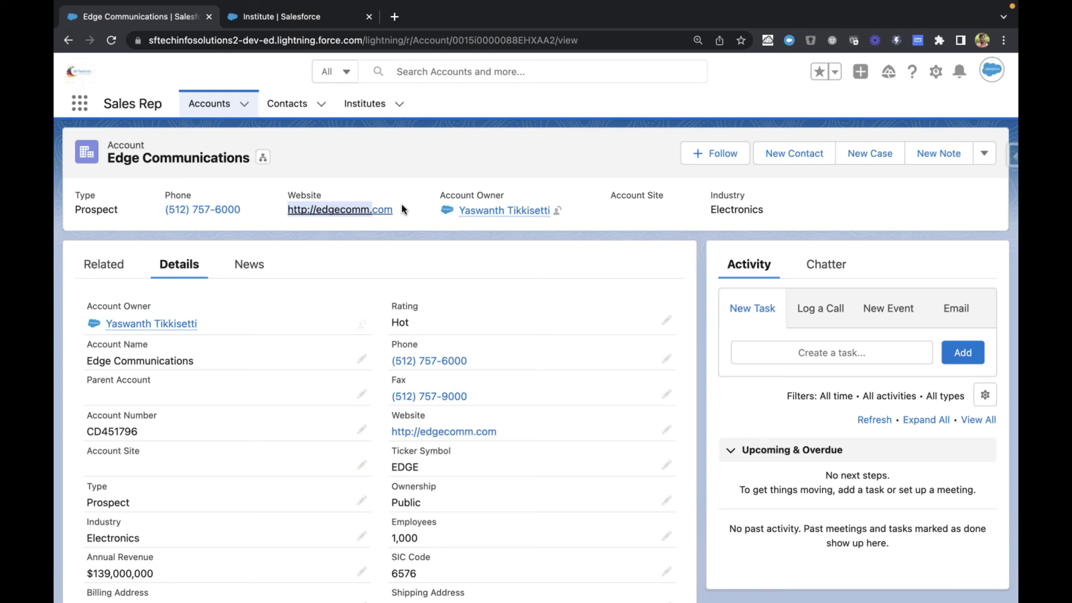
click(401, 209)
drag(401, 209, 291, 210)
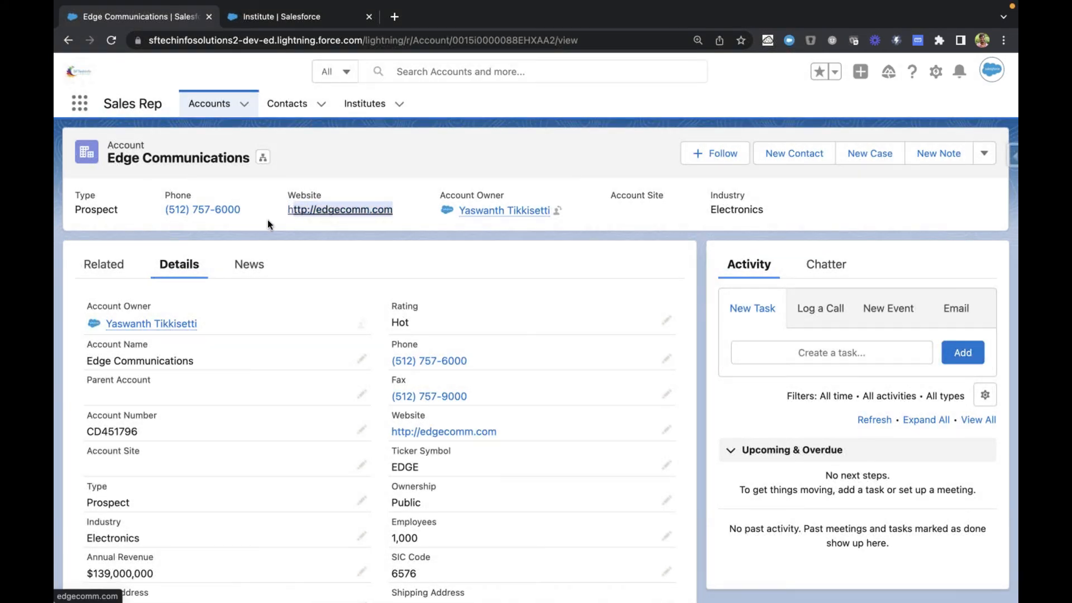
click(291, 211)
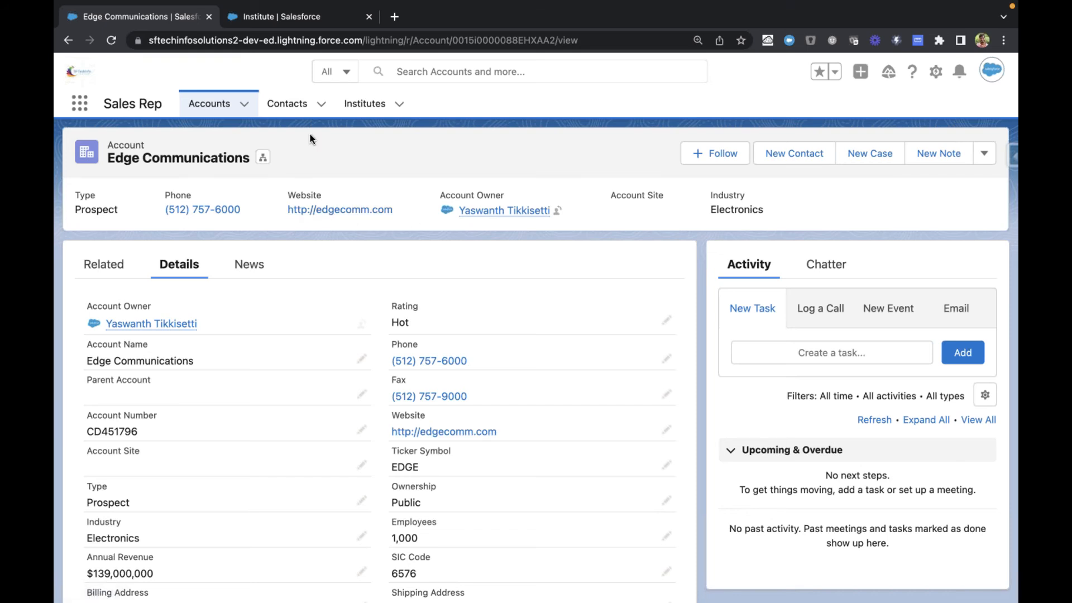
Step: Return to the Institute's new custom field setup and review the full list of data types, including the relationship types
click(294, 22)
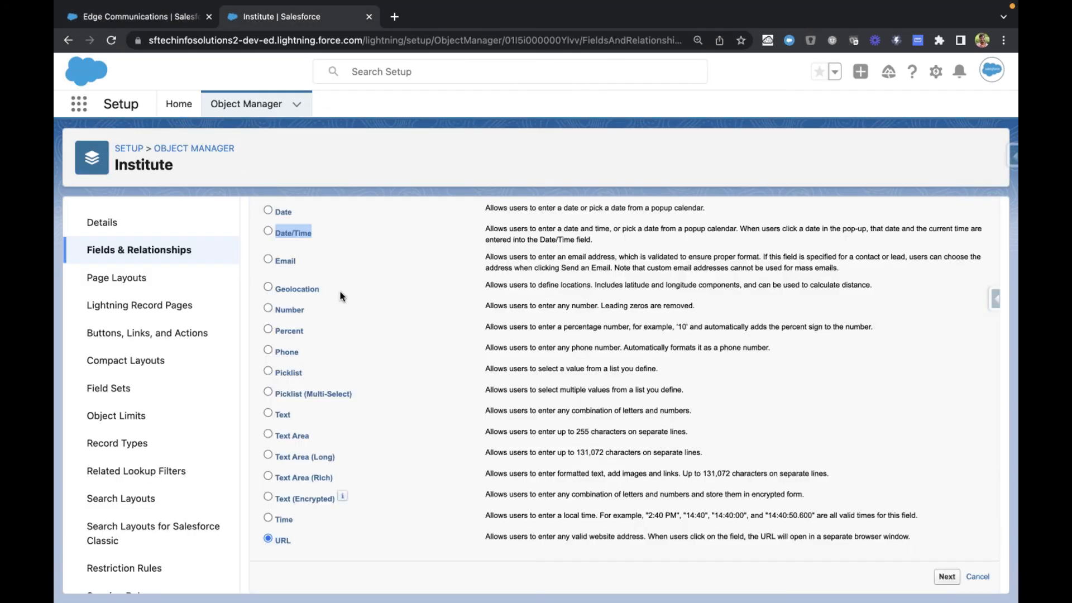
scroll(364, 347, up, 5)
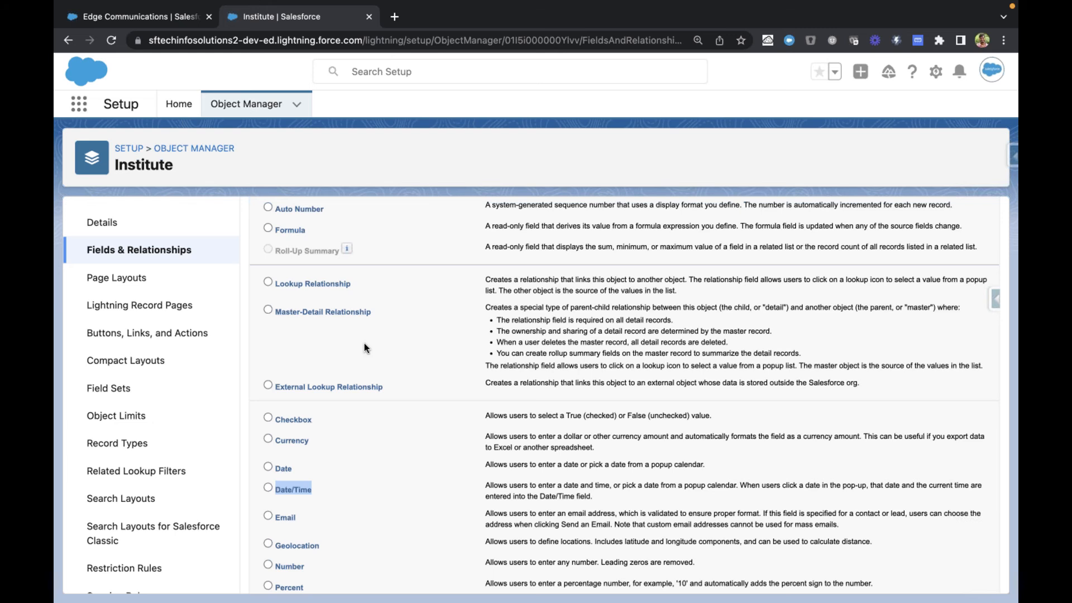
scroll(364, 347, down, 1)
scroll(364, 346, down, 3)
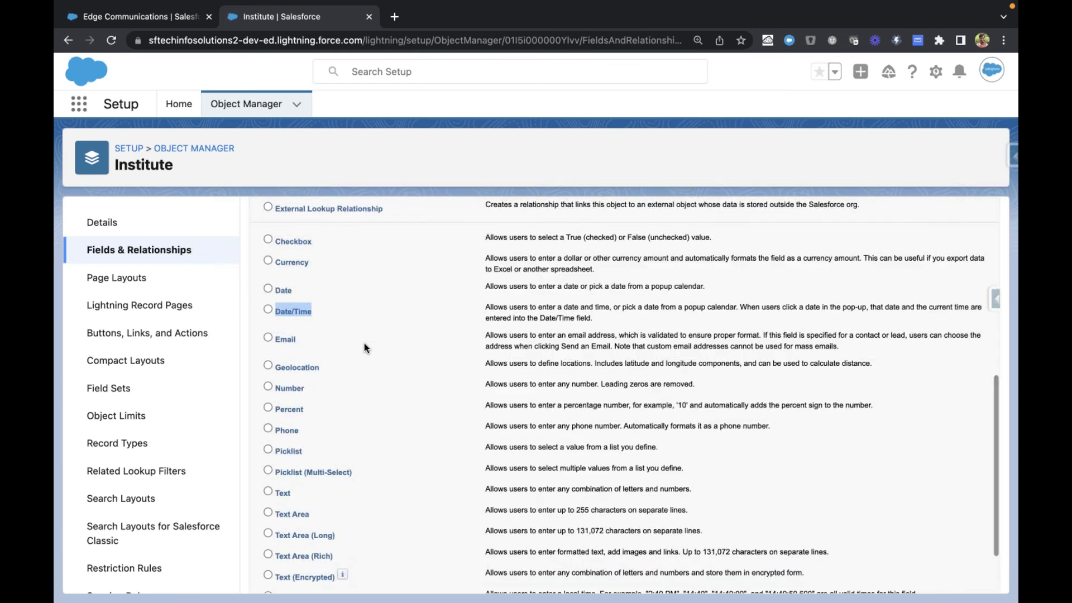
scroll(364, 347, up, 5)
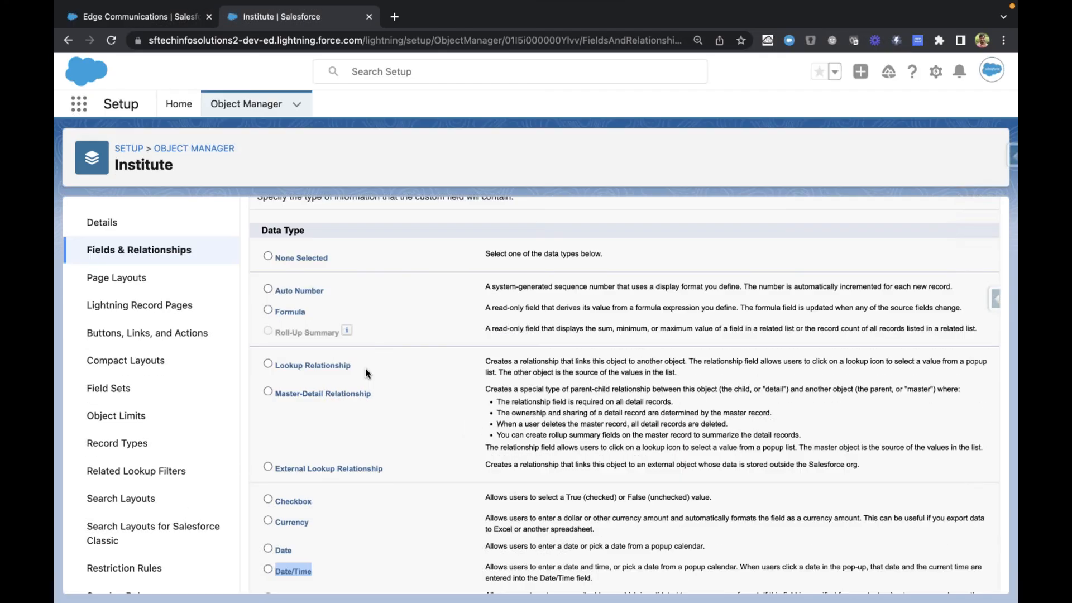
scroll(371, 410, down, 4)
scroll(371, 409, up, 1)
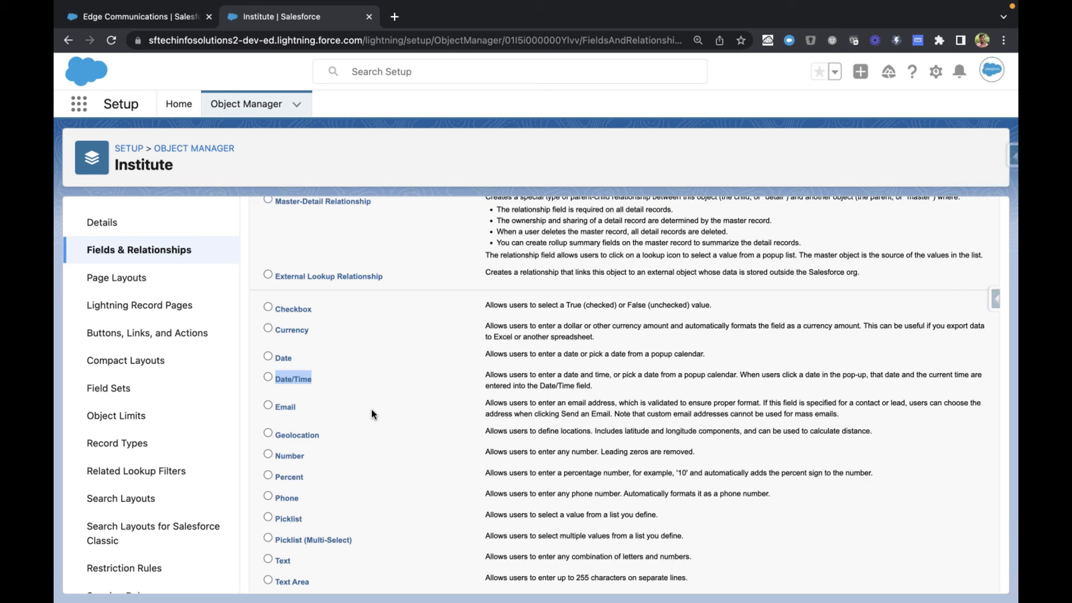
scroll(384, 230, down, 1)
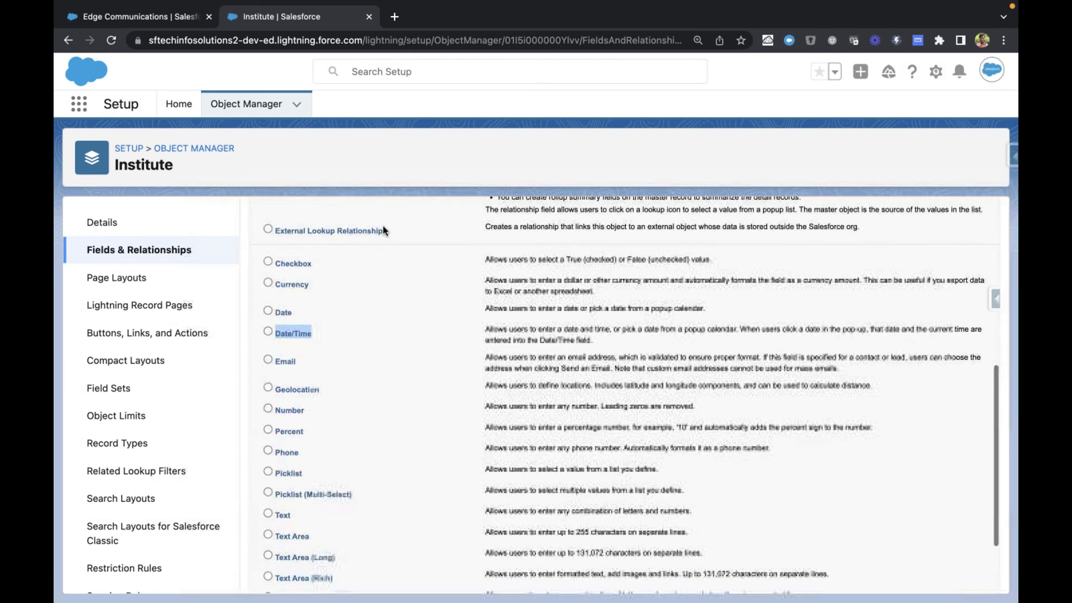
scroll(390, 326, down, 1)
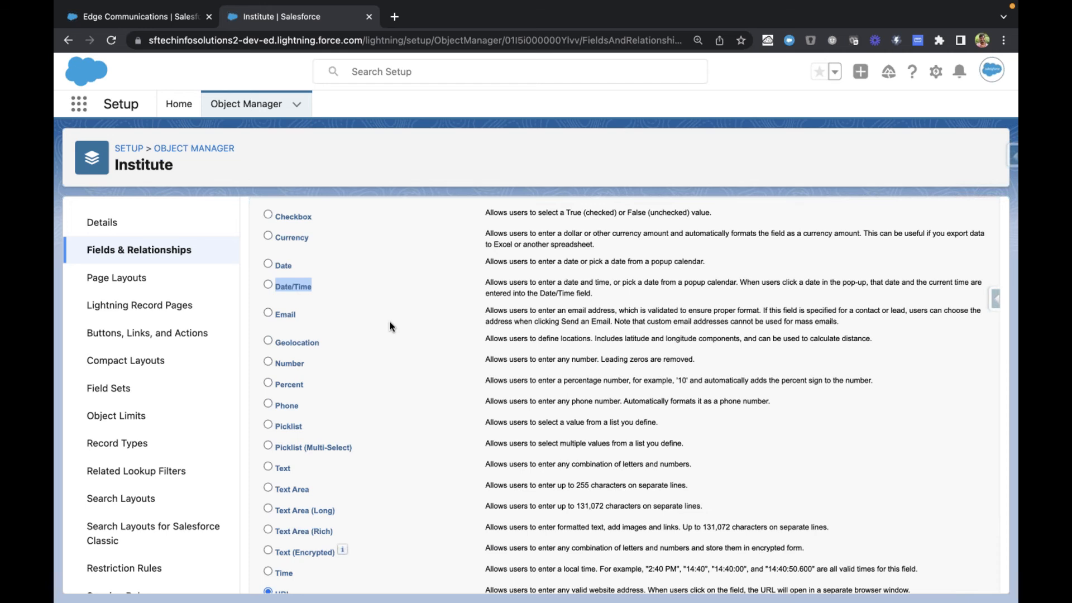
Step: Choose Picklist as the new field's data type, proceed to its details, and label the field Entrance Exam
click(267, 425)
click(303, 286)
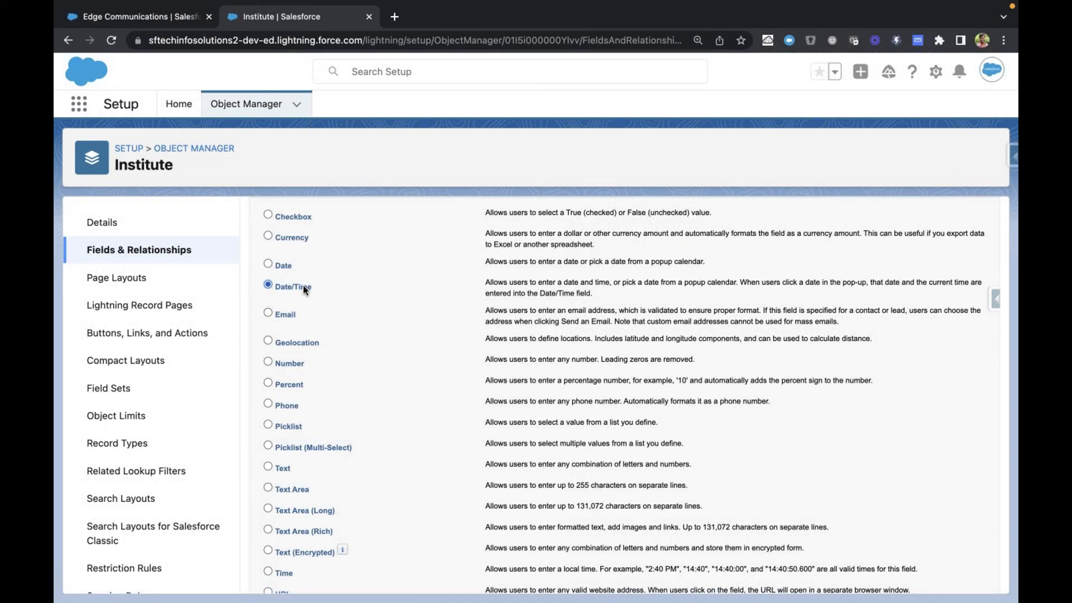
click(267, 426)
scroll(442, 414, up, 1)
scroll(442, 420, up, 7)
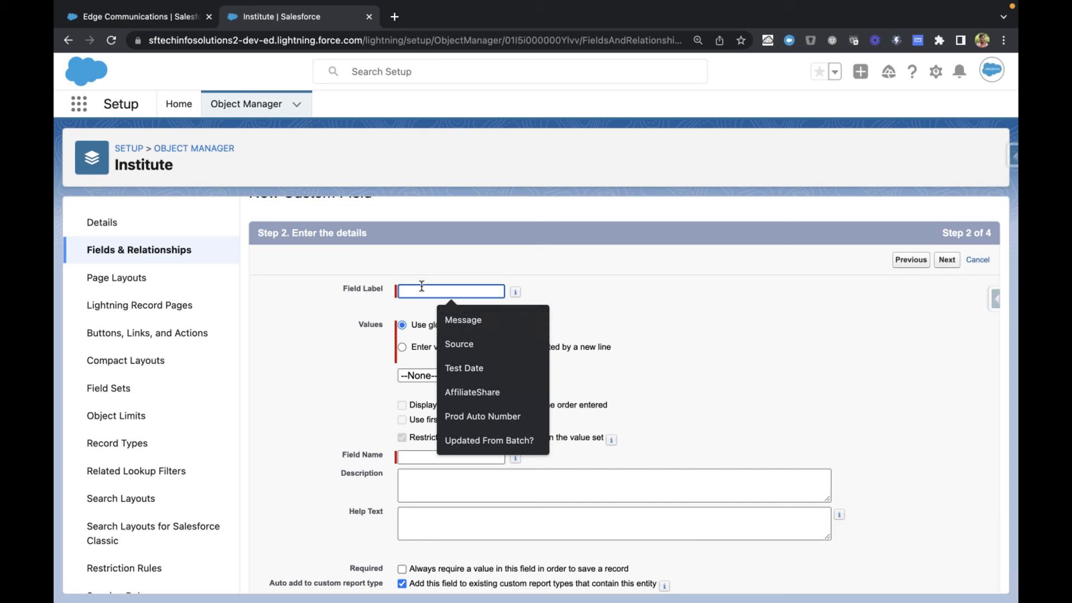
text(Entra)
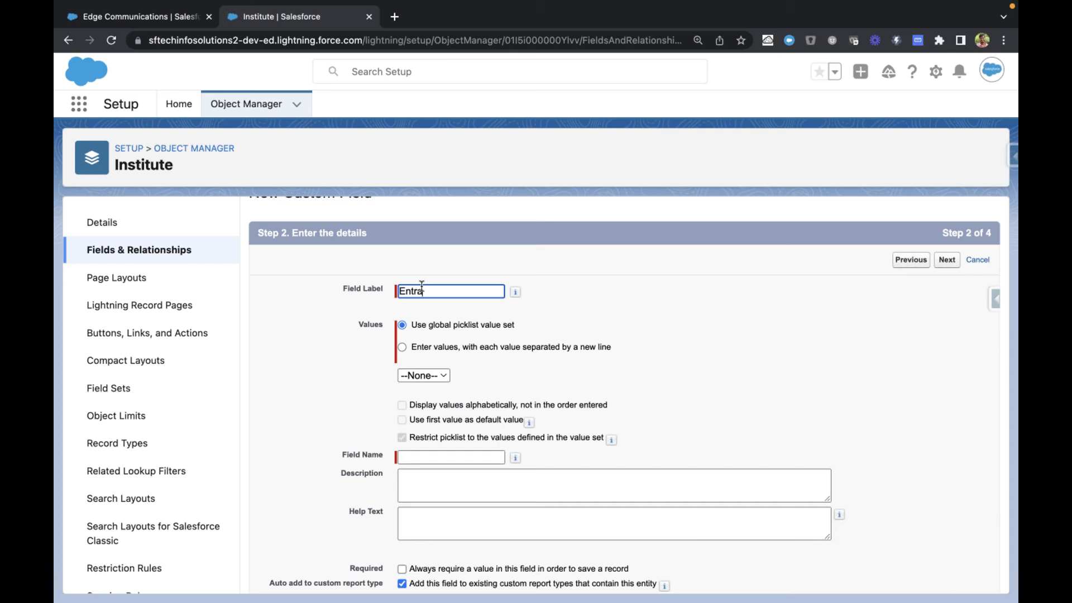
text(nce Exam)
Step: Examine the global picklist value set option, and choose to enter values separated by a new line instead
click(426, 324)
drag(426, 325, 561, 324)
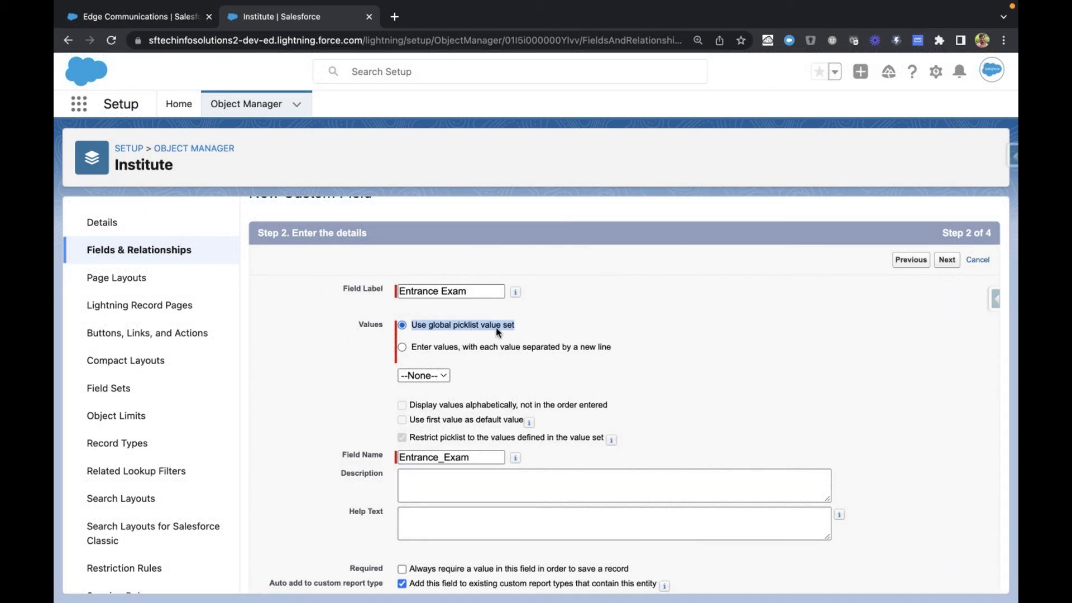
scroll(495, 327, down, 1)
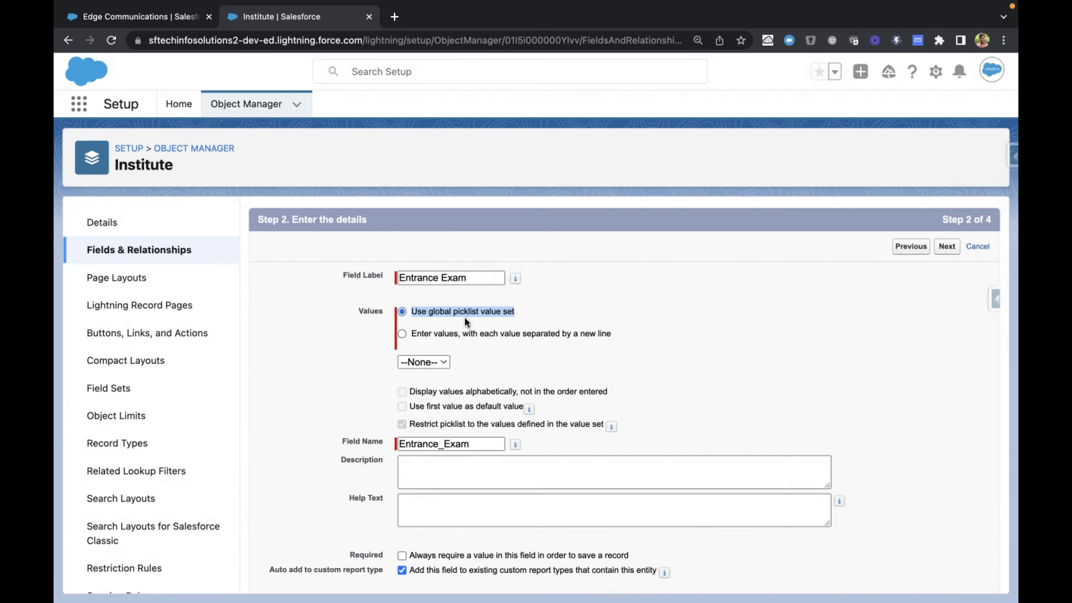
click(448, 335)
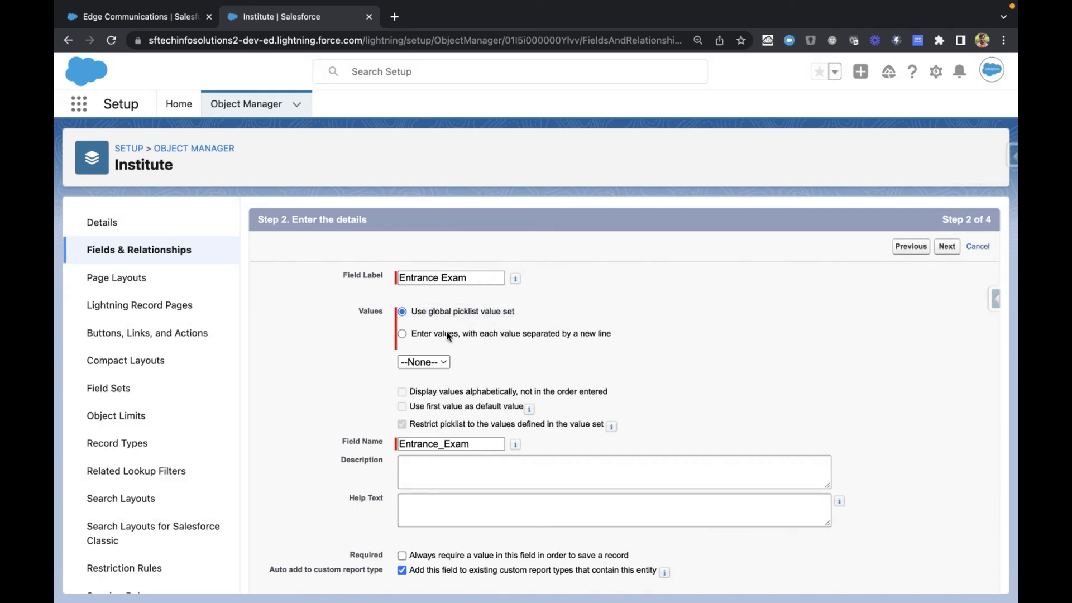
click(449, 335)
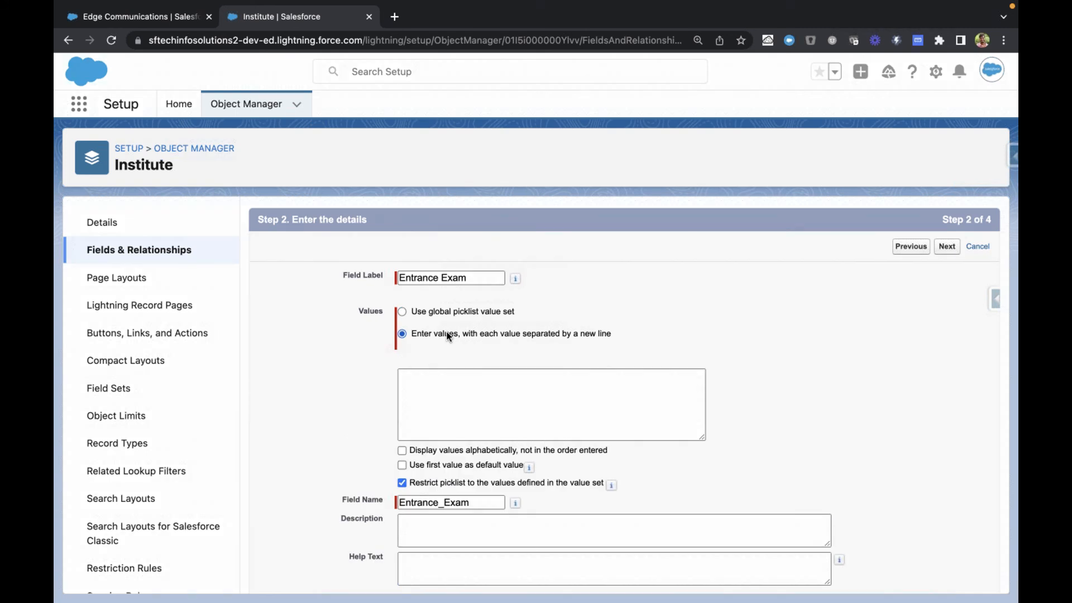
Step: Try the global picklist value set option again and return to entering values separated by a new line
click(433, 313)
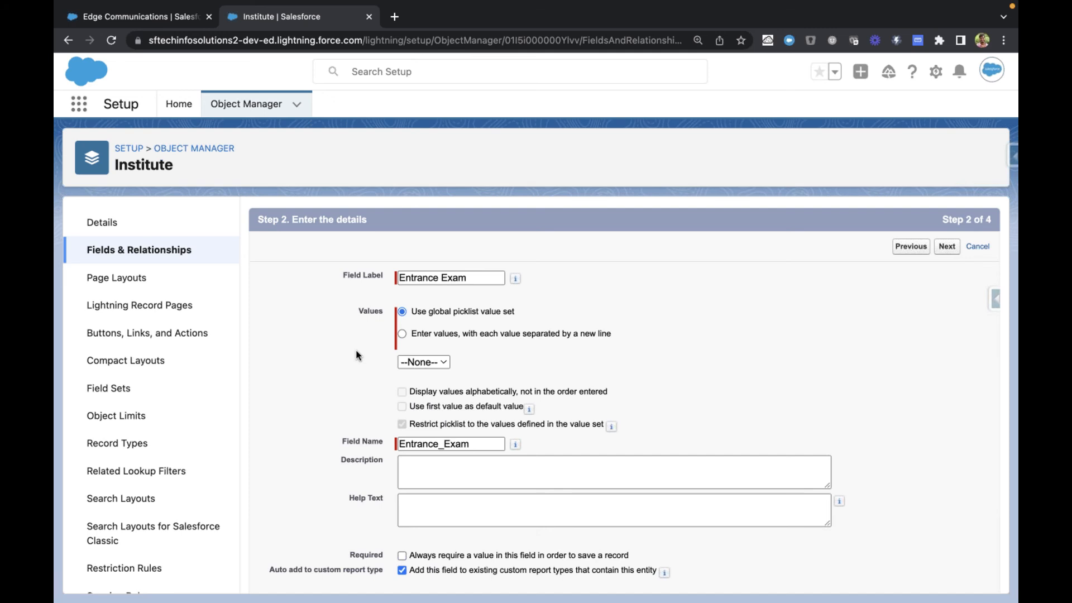
scroll(356, 350, down, 1)
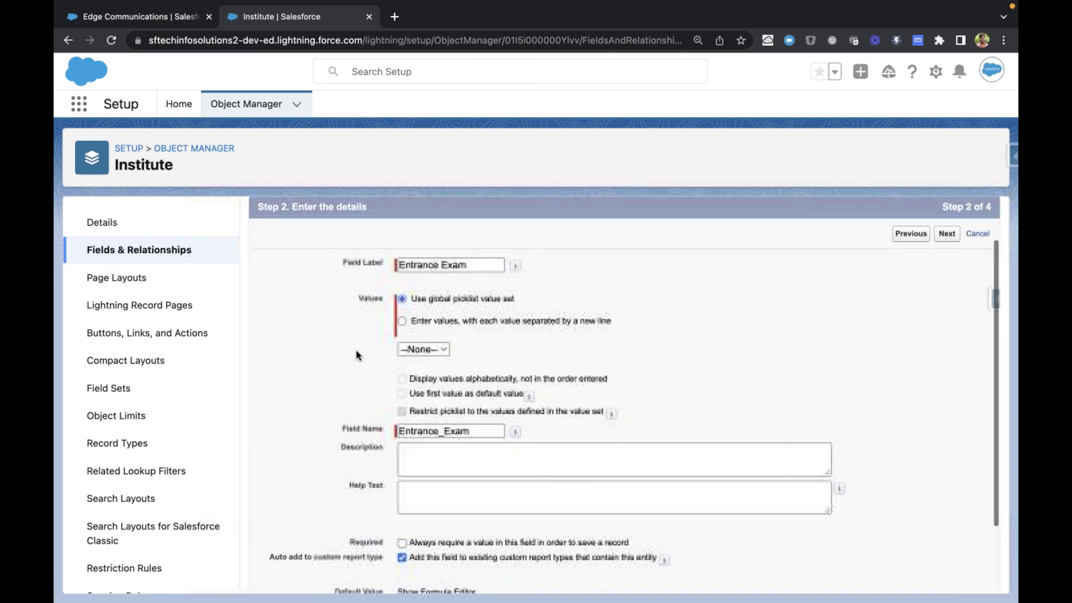
click(401, 323)
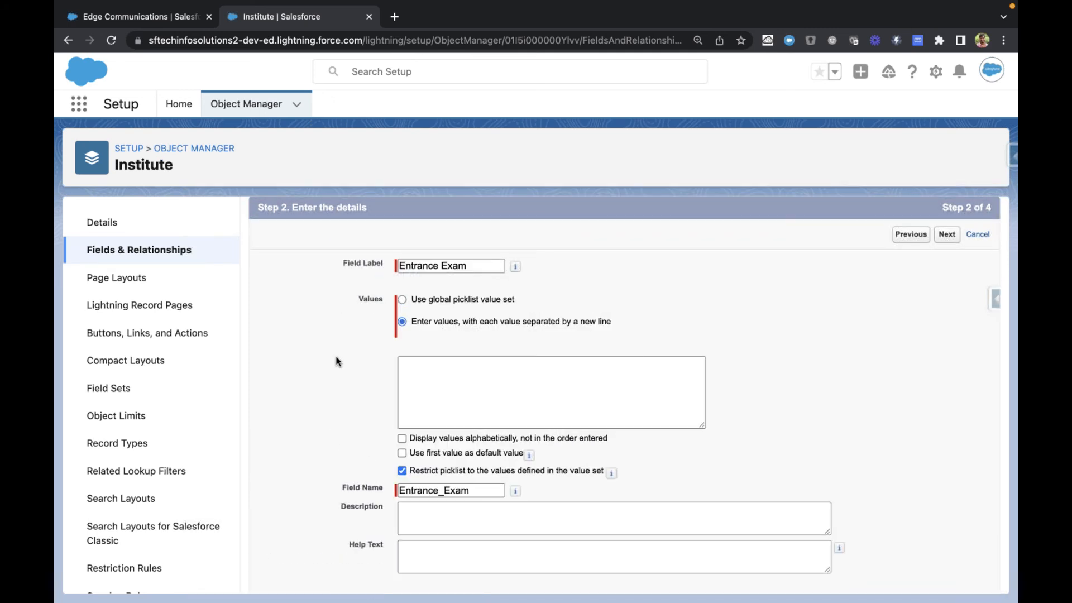
Step: Enter NEET, JEE, JEE - Mains and EAMCET as the Entrance Exam picklist values, each on its own line
scroll(335, 359, down, 1)
click(427, 359)
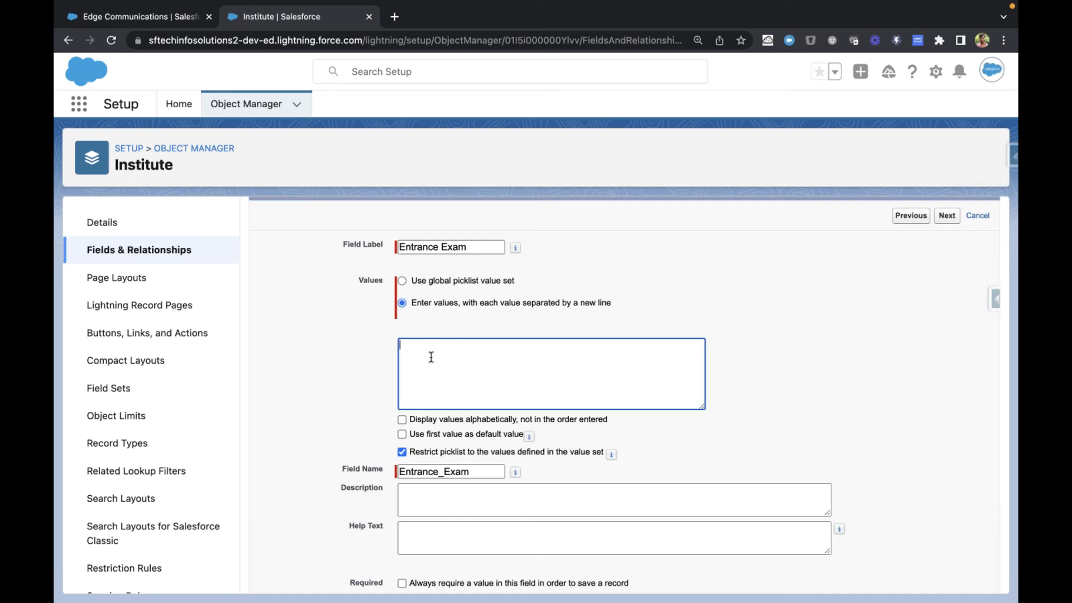
text(NEET)
key(Return)
text(JEE )
text(JEE )
text(-)
text( M)
text(ains)
key(Return)
text(EAMCET)
scroll(362, 364, down, 2)
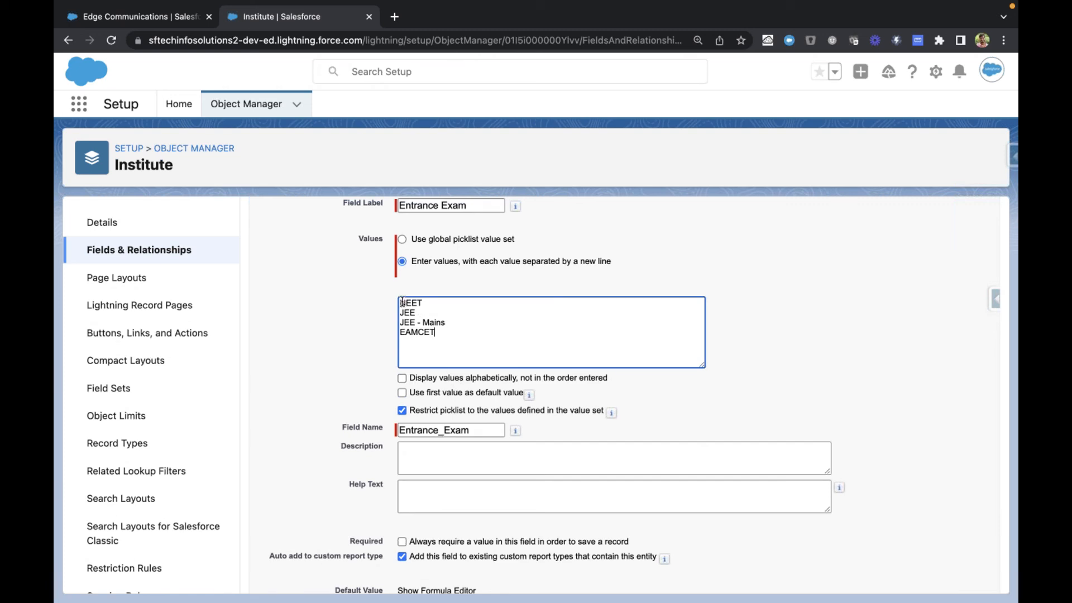
Step: Switch to the Edge Communications account, start editing its details, and examine the Type field as a picklist example
mouse_move(403, 302)
mouse_down()
mouse_move(440, 333)
mouse_move(411, 284)
mouse_move(403, 295)
mouse_up()
key(ctrl+shift+Tab)
scroll(303, 440, down, 1)
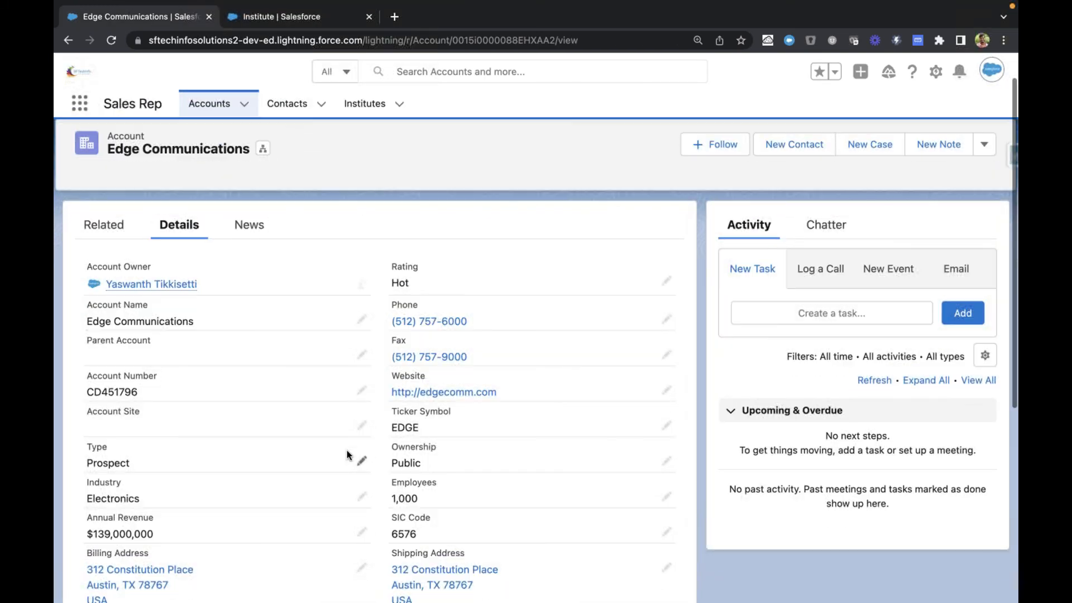
click(359, 456)
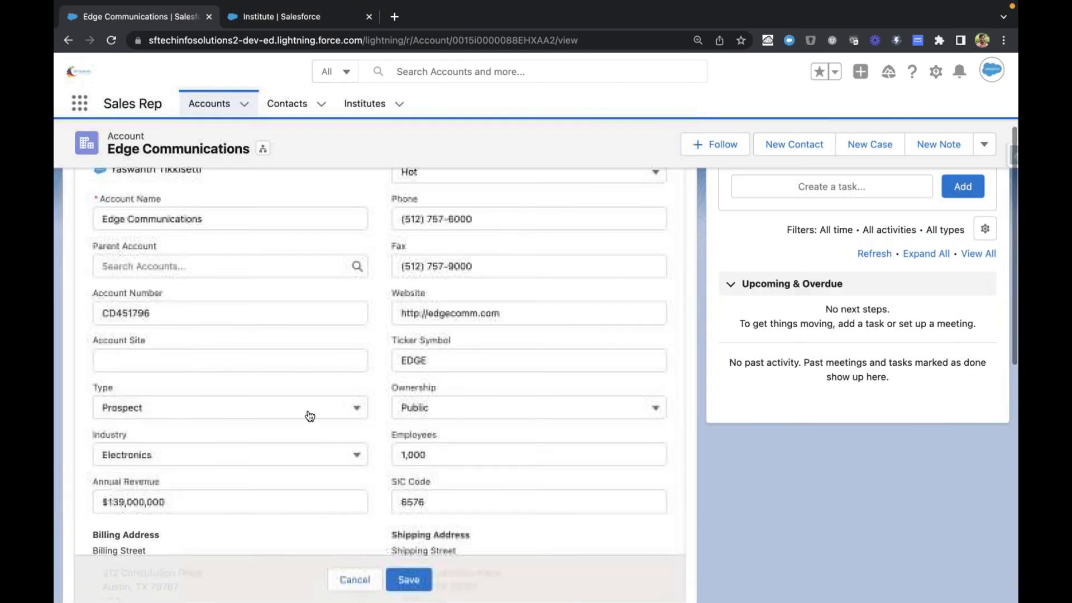
click(307, 410)
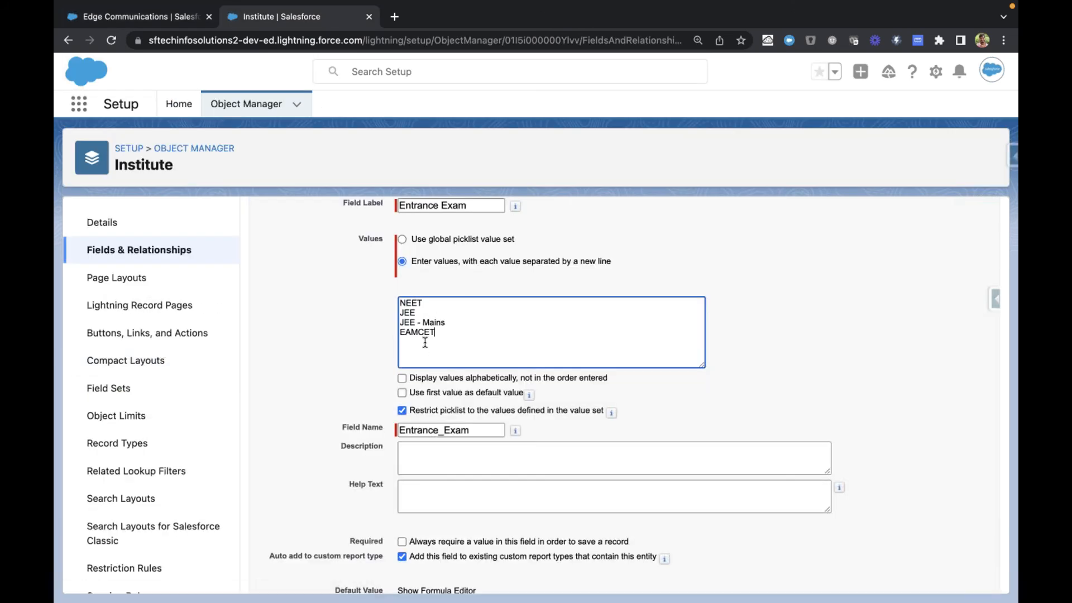
Step: Try --None-- as the Edge Communications account's Type and set it back to Prospect
click(403, 377)
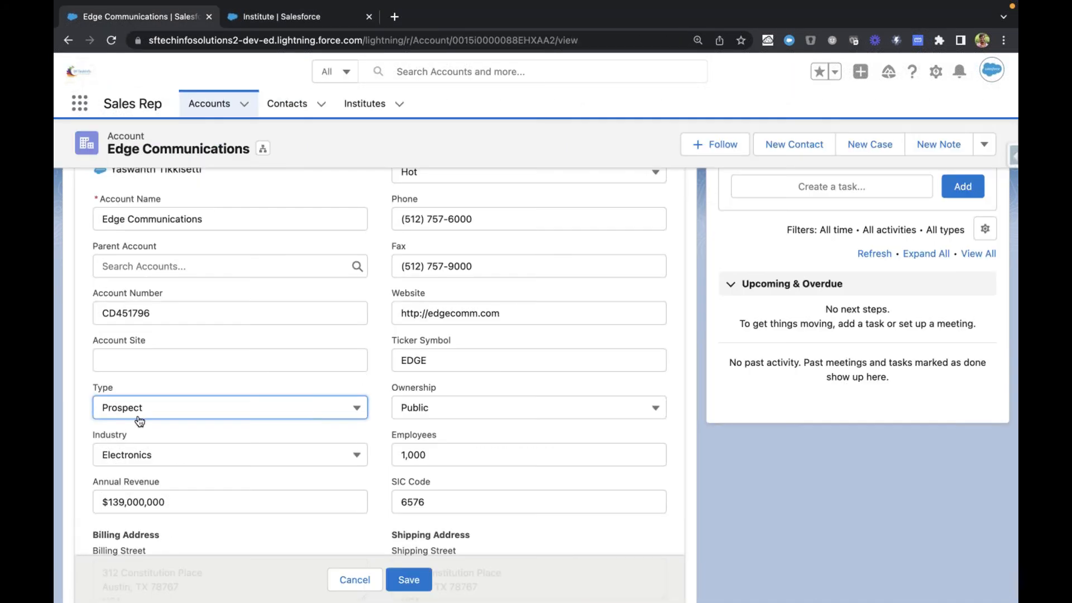
click(151, 410)
click(143, 205)
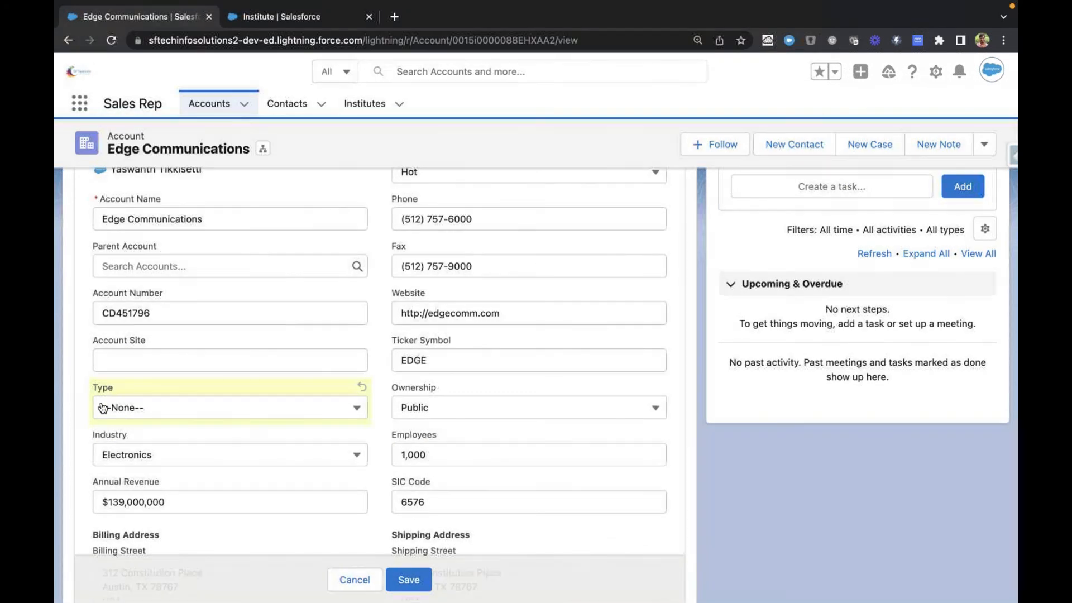
click(123, 409)
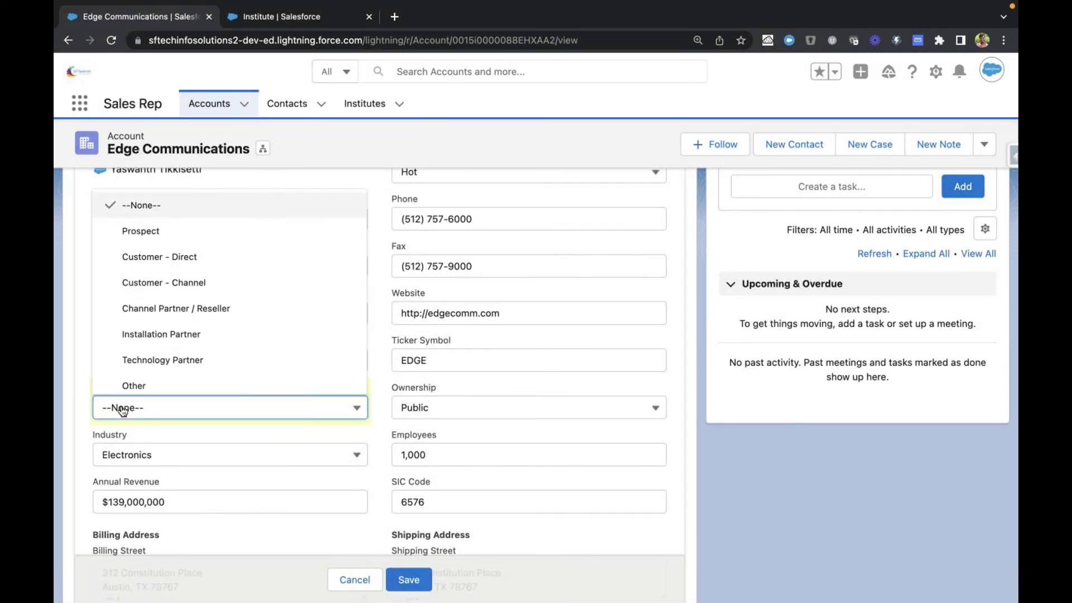
click(151, 230)
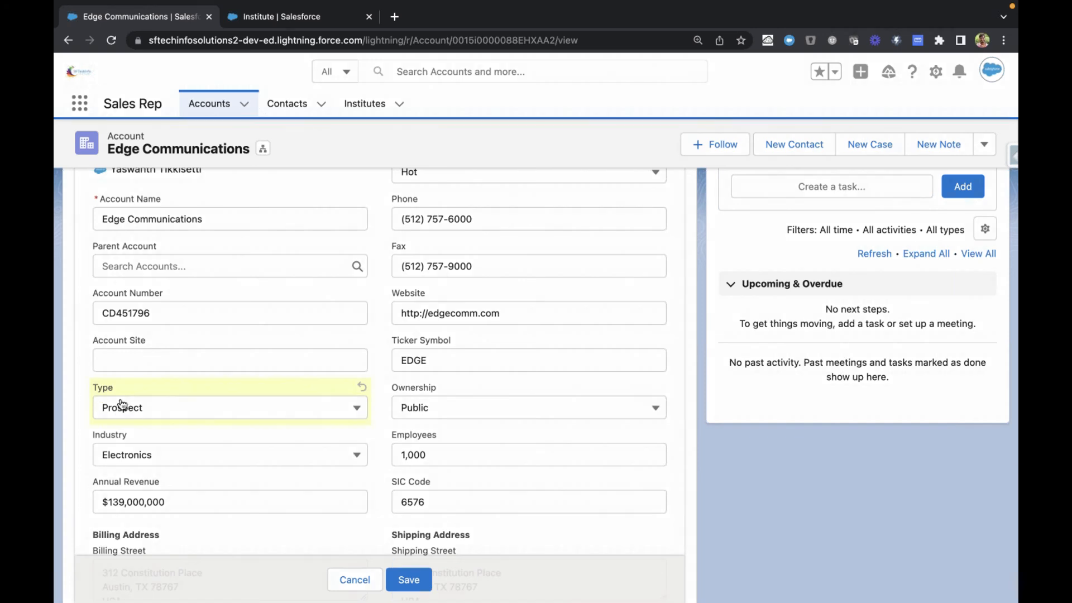
Step: Return to the Institute's field setup and set the description to "This will hold type of entrance exam"
key(ctrl+Tab)
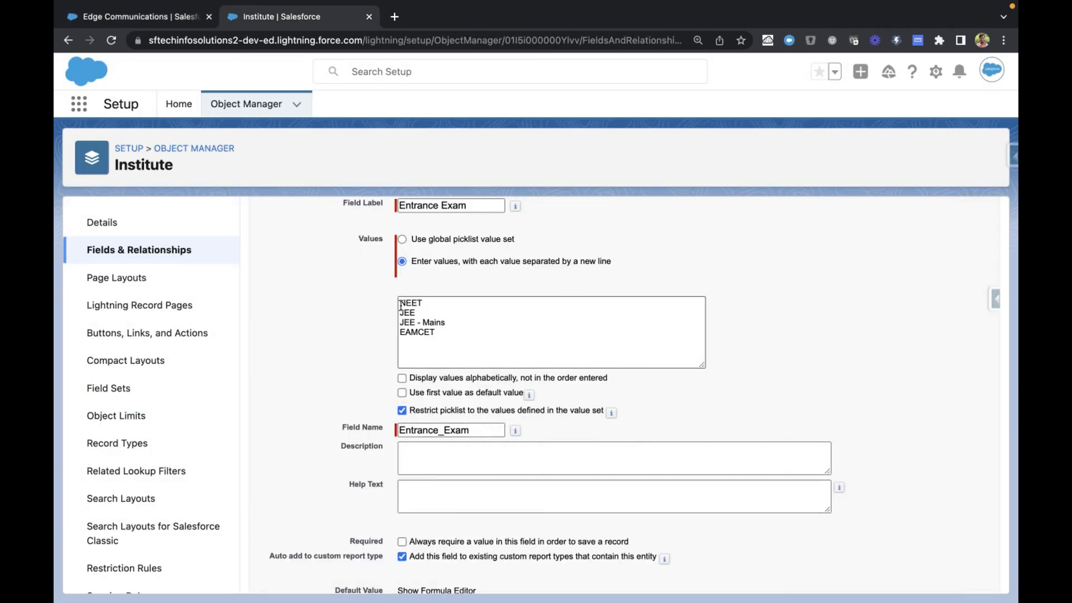
drag(400, 303, 437, 301)
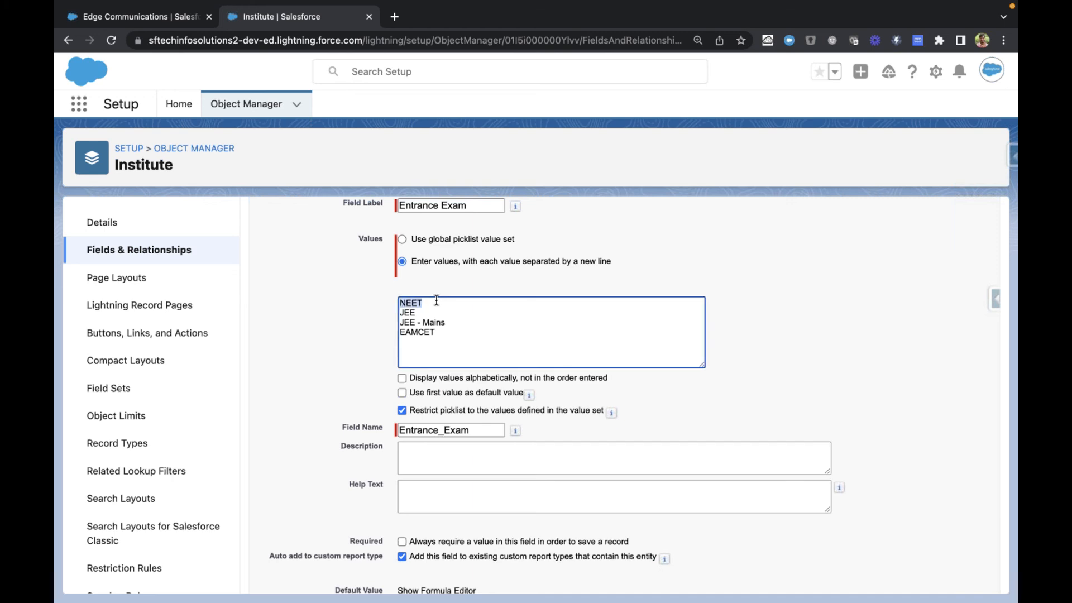
click(344, 343)
scroll(344, 343, down, 2)
click(407, 410)
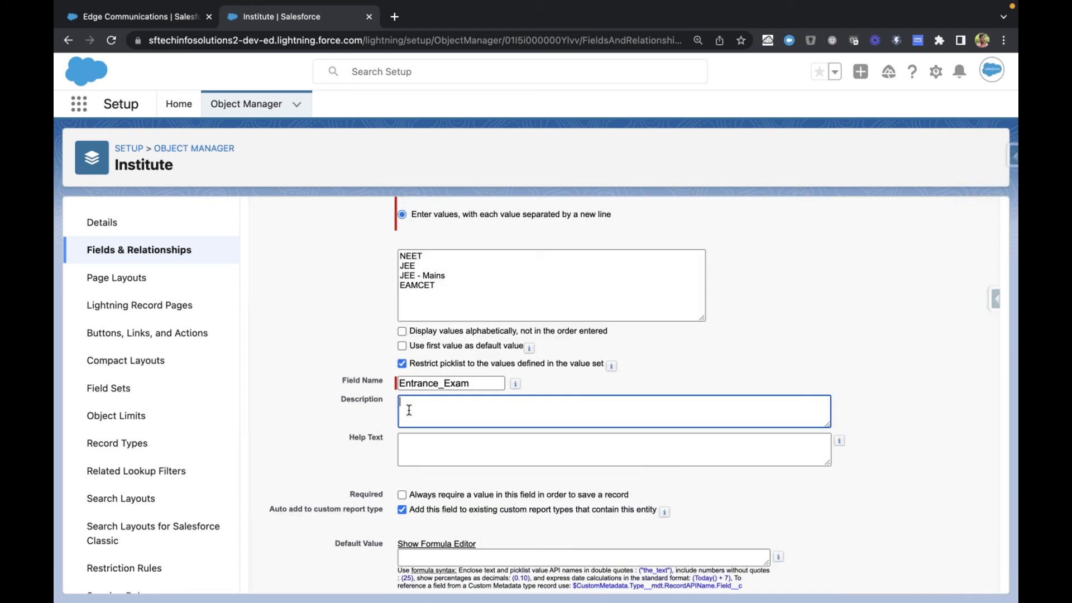
text(This will hold type of entrance exam)
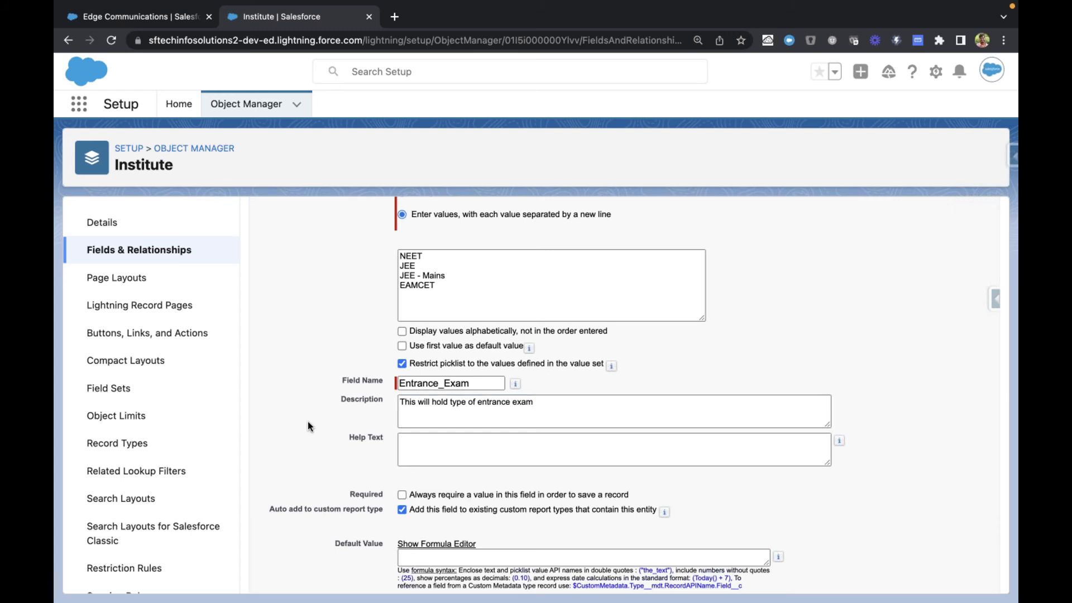
Step: Switch to the Edge Communications account and look through its detail fields
scroll(407, 428, down, 1)
key(ctrl+Tab)
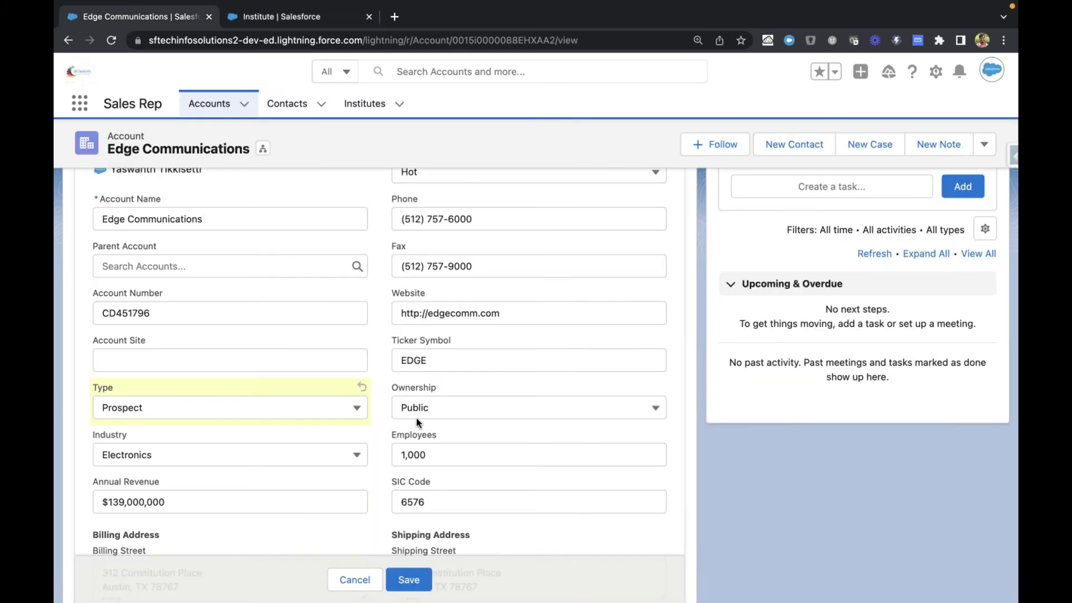
scroll(381, 419, up, 2)
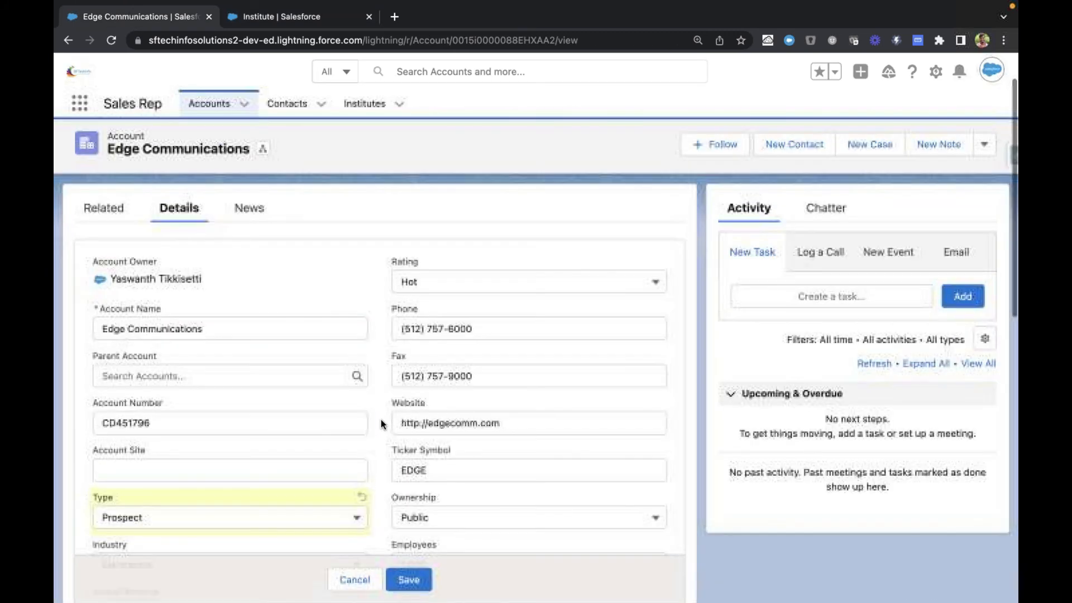
scroll(381, 420, down, 5)
scroll(381, 420, down, 7)
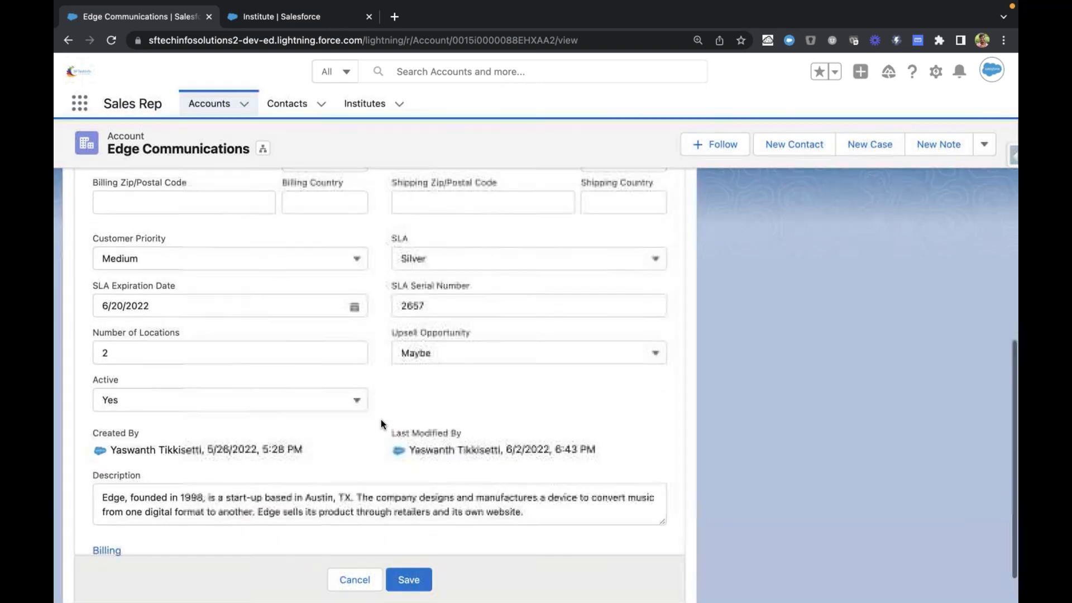
scroll(381, 423, up, 3)
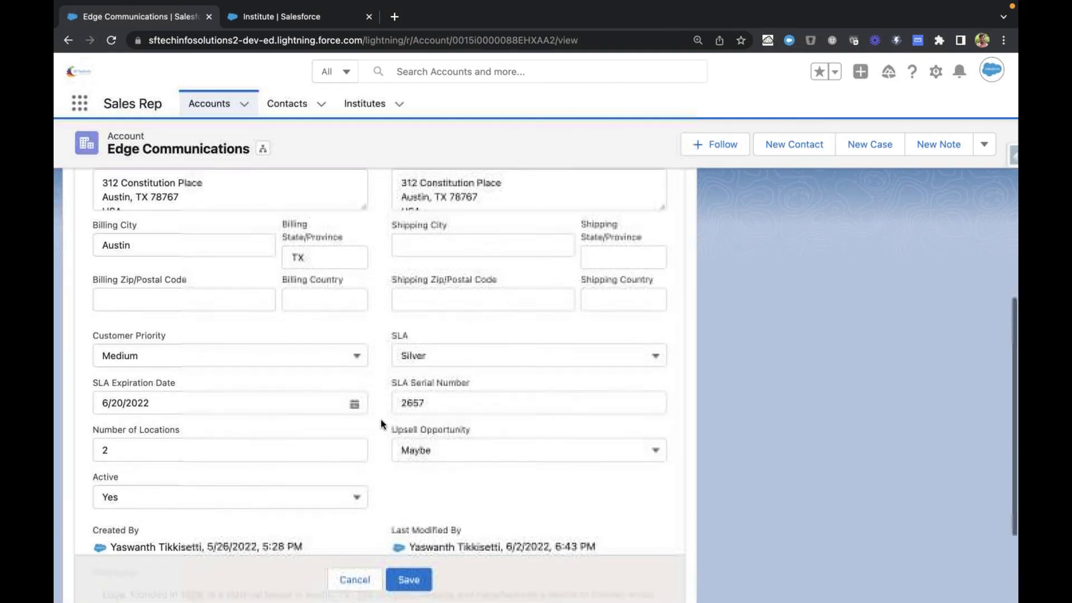
Step: Return to the Institute's field setup and enter the help text "Please choose valid exam type this institute is going to allow students"
key(ctrl+Tab)
click(443, 413)
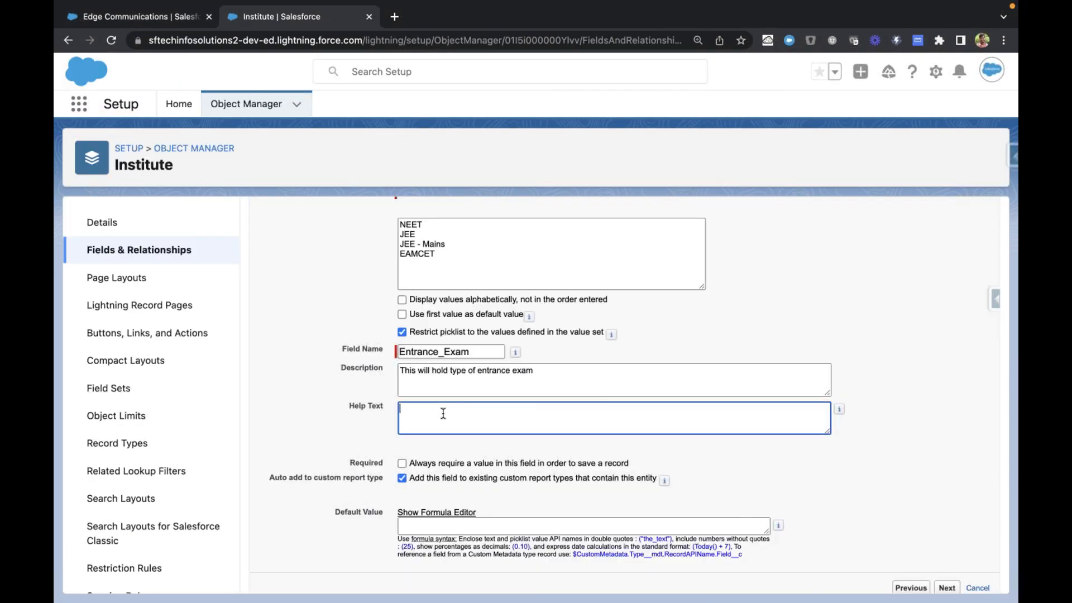
text(Pl)
text(choose valid exam type this int)
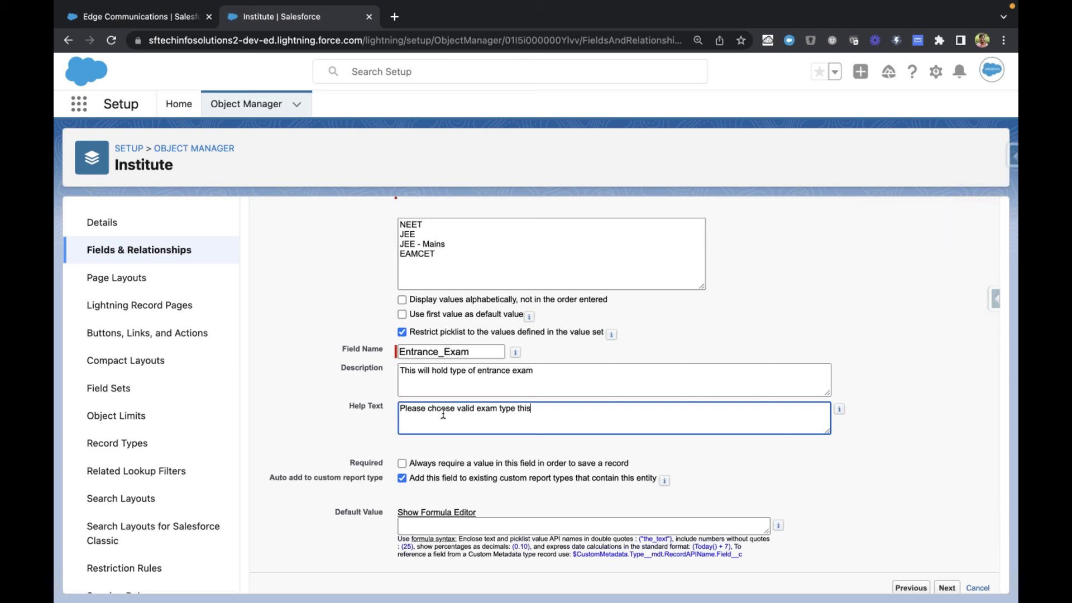
key(BackSpace)
text(stitue is)
key(BackSpace)
key(BackSpace)
key(BackSpace)
key(BackSpace)
key(BackSpace)
key(BackSpace)
text(ute is going to allow students)
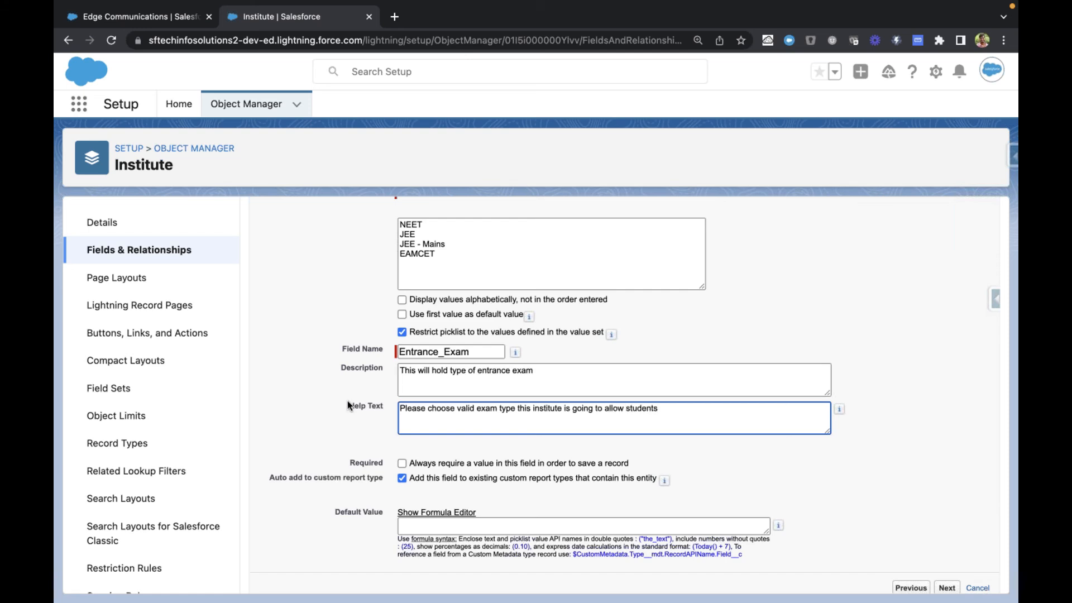
Step: Make the Entrance Exam field required for saving a record, and review the option adding it to existing custom report types
scroll(342, 410, down, 1)
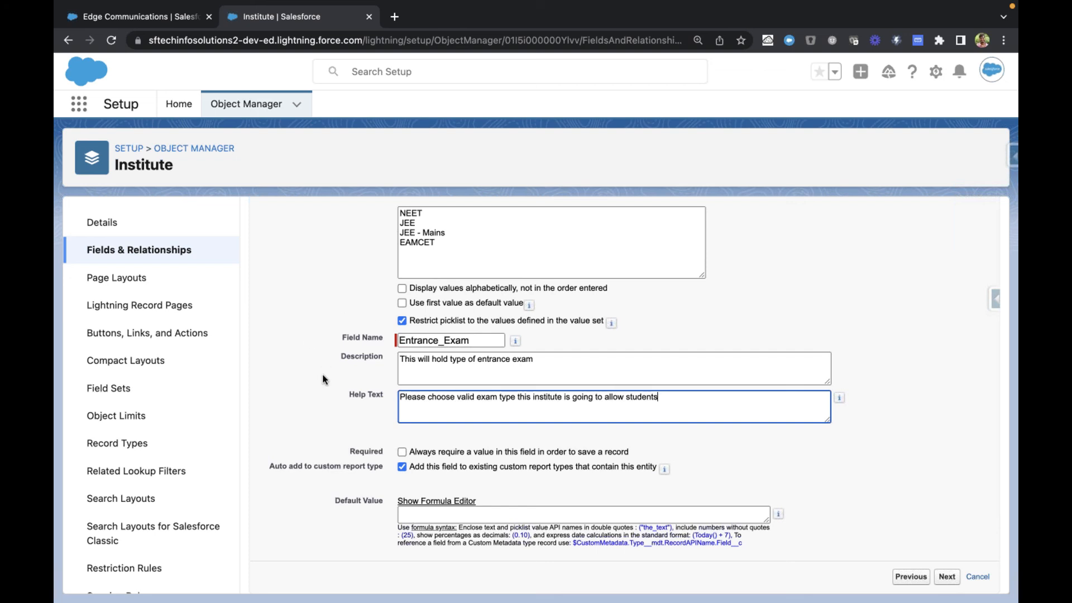
click(402, 453)
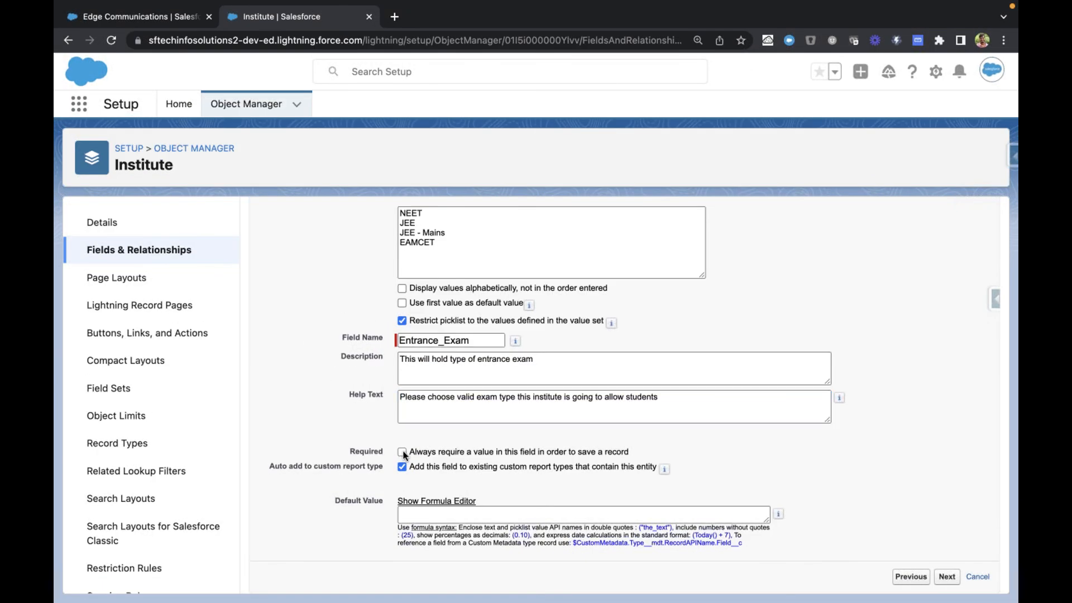
click(402, 452)
drag(412, 468, 662, 467)
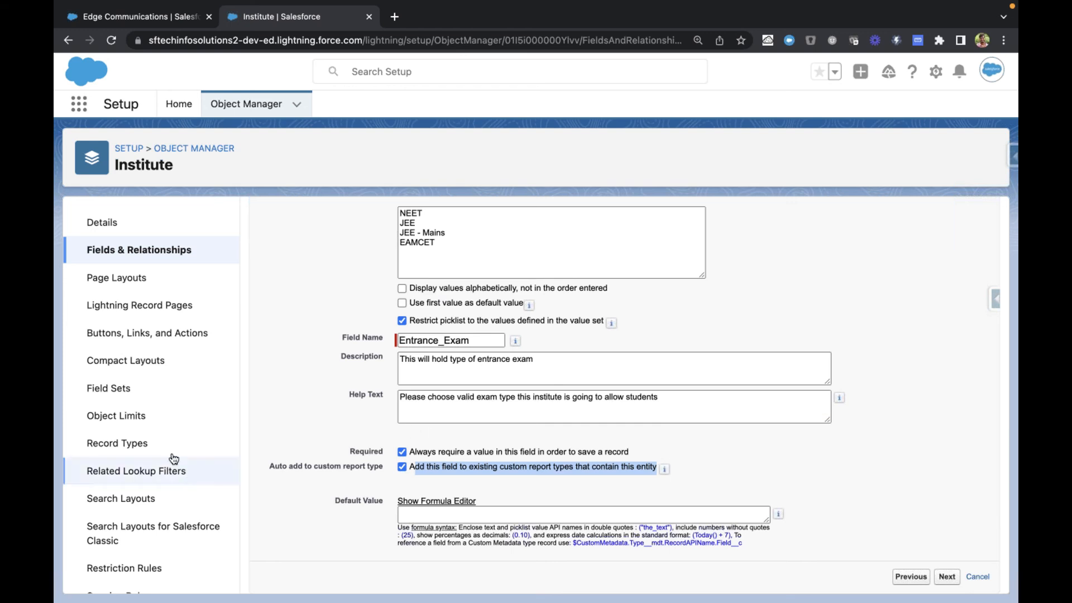
drag(410, 470, 658, 467)
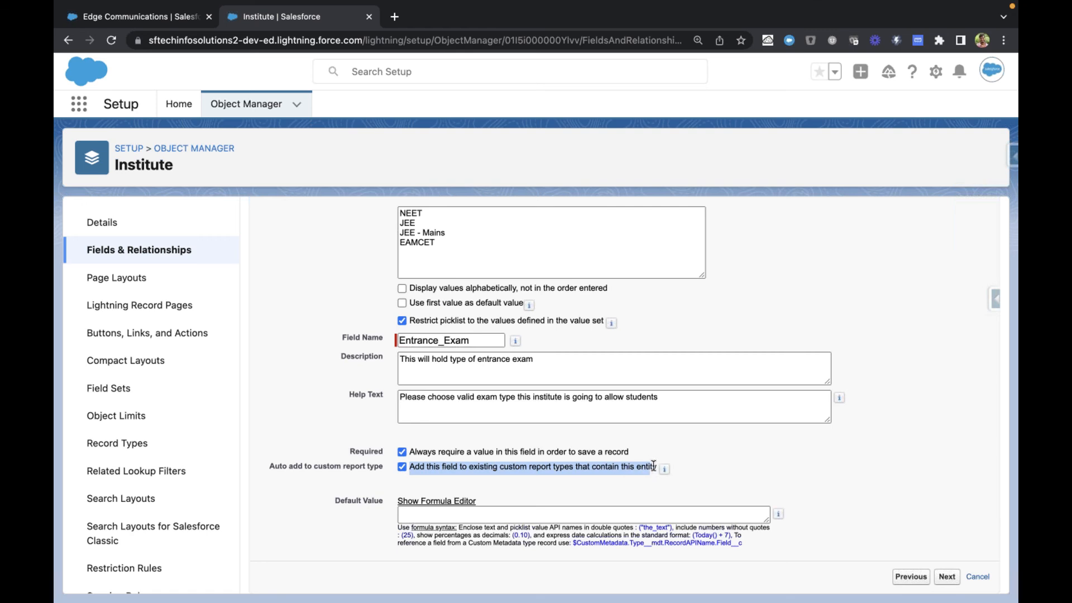
Step: Try EAMCET from the picklist values as the field's default value and clear it again
scroll(411, 424, up, 1)
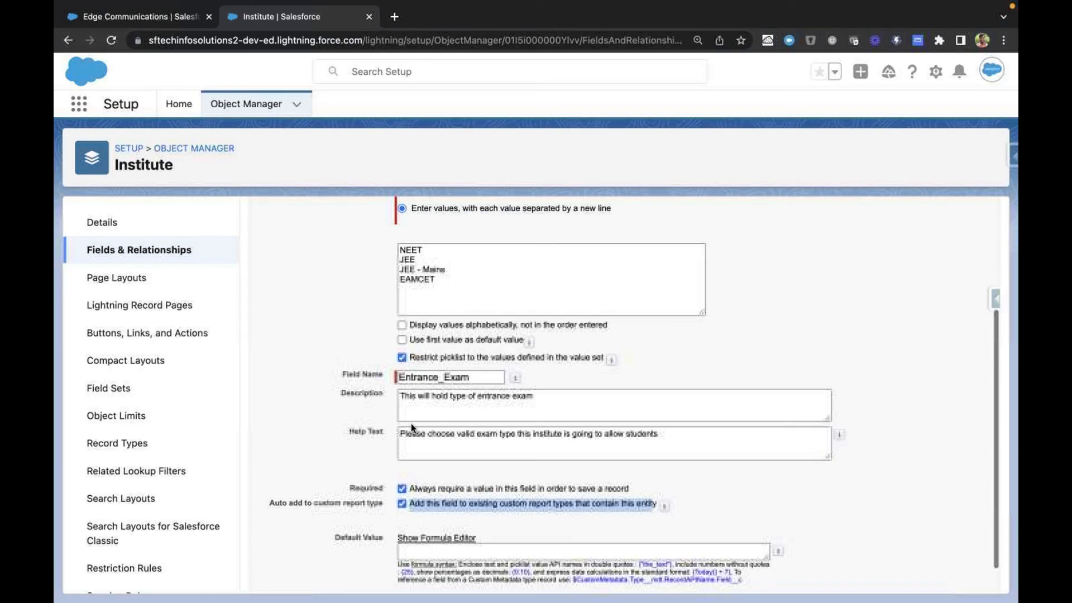
double_click(407, 280)
key(ctrl+c)
scroll(451, 564, down, 1)
click(459, 514)
key(ctrl+v)
click(319, 530)
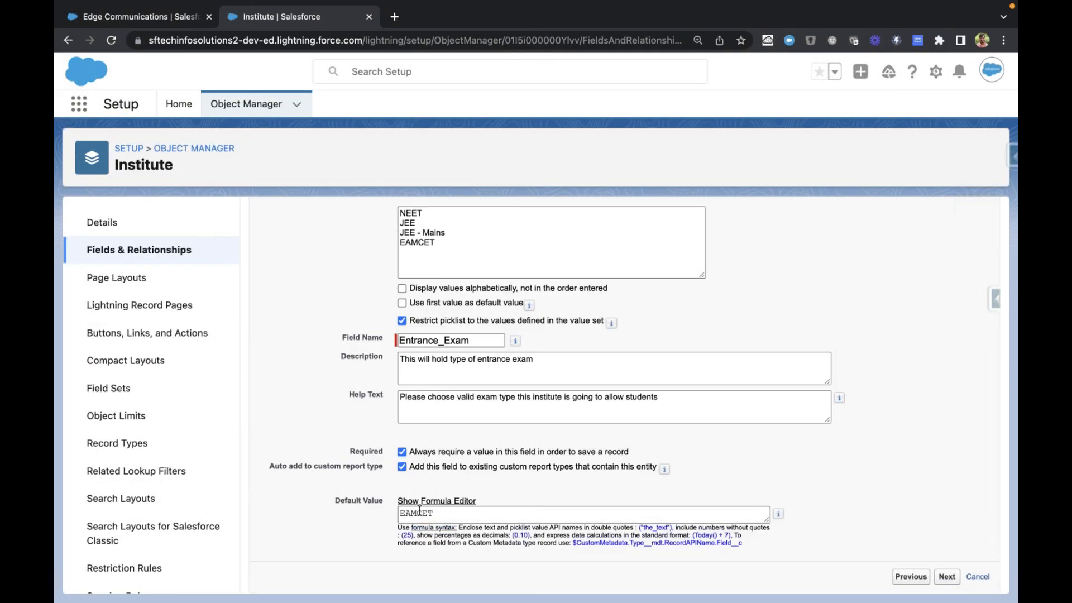
click(407, 513)
double_click(407, 513)
key(BackSpace)
click(317, 514)
Step: Check the entered Entrance Exam details and proceed to establishing field-level security
scroll(893, 512, up, 1)
scroll(893, 512, up, 3)
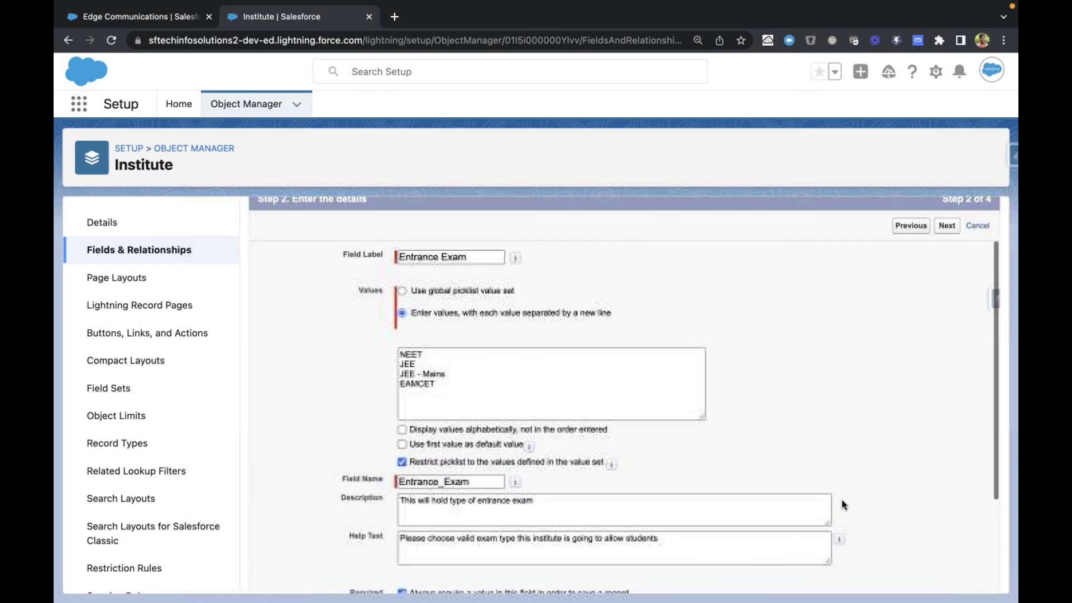
scroll(789, 431, down, 4)
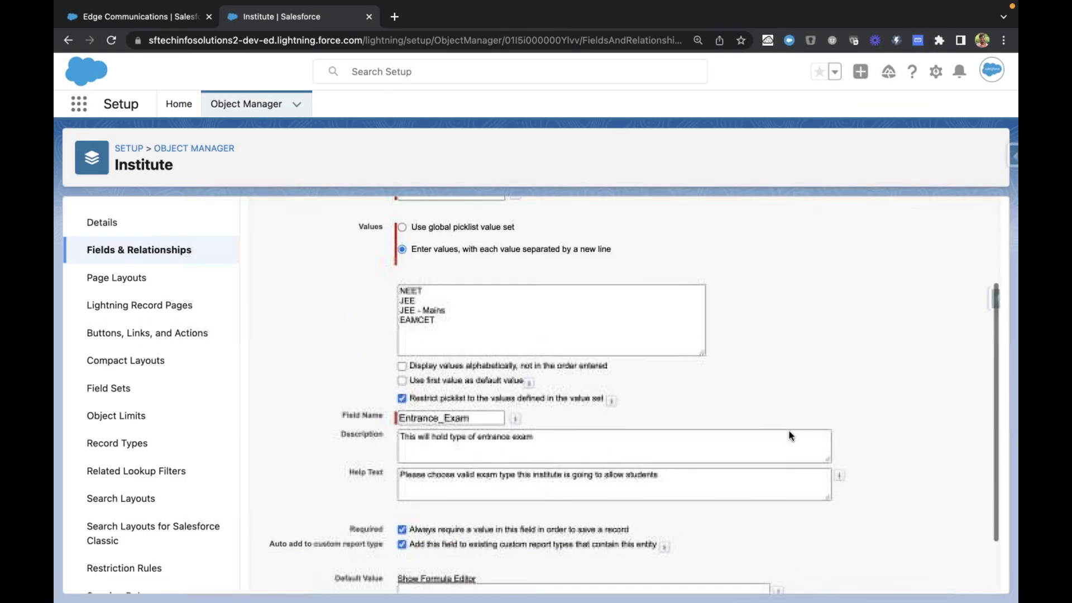
click(947, 576)
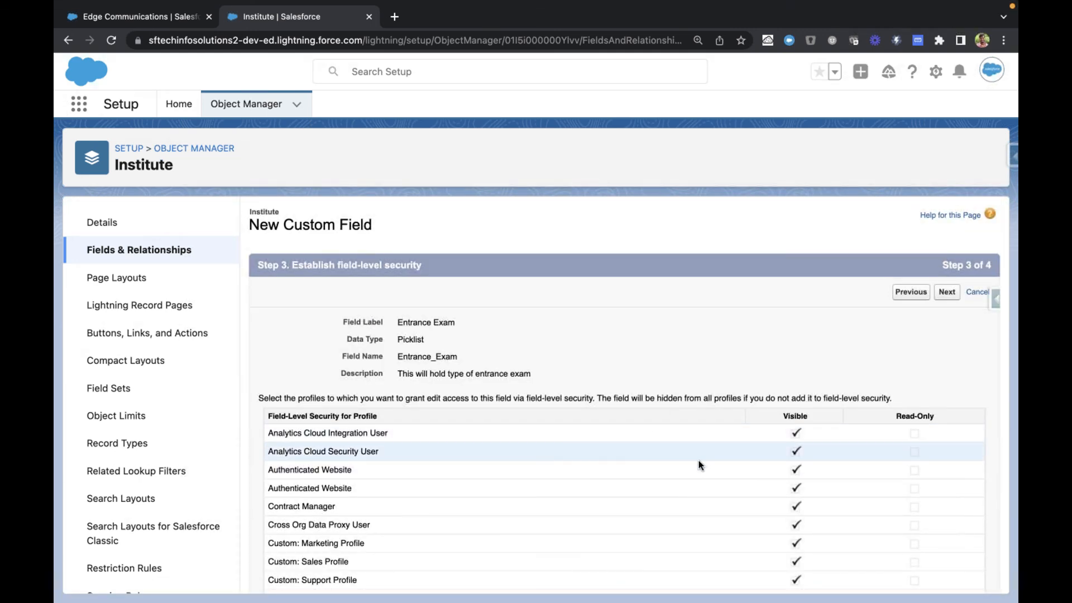
Step: Examine the Visible and Read-Only settings for the profiles in the field-level security list
scroll(699, 460, down, 10)
scroll(698, 461, up, 10)
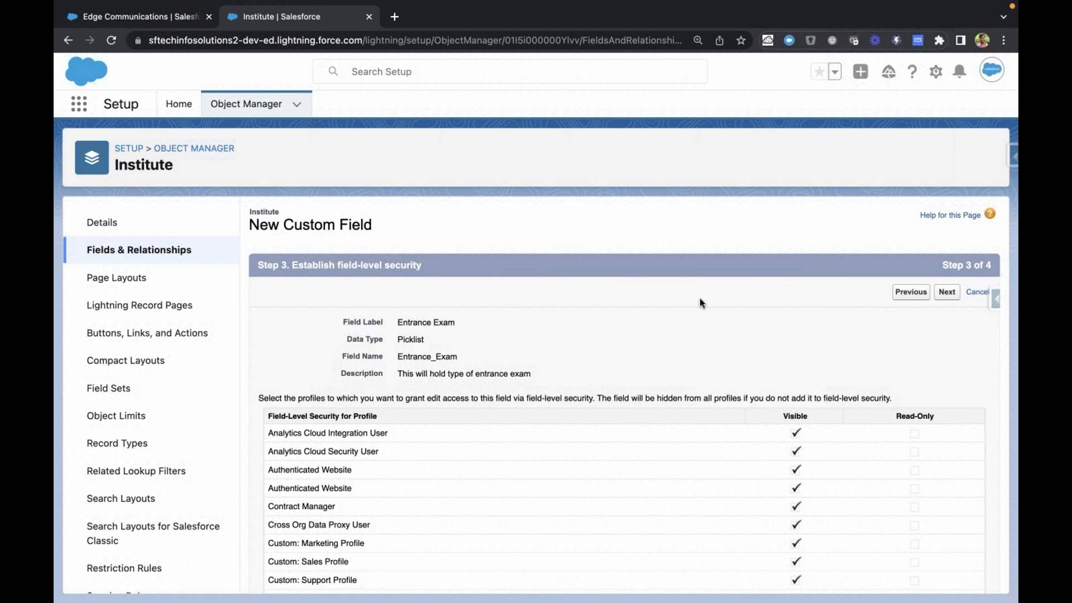
scroll(689, 388, down, 12)
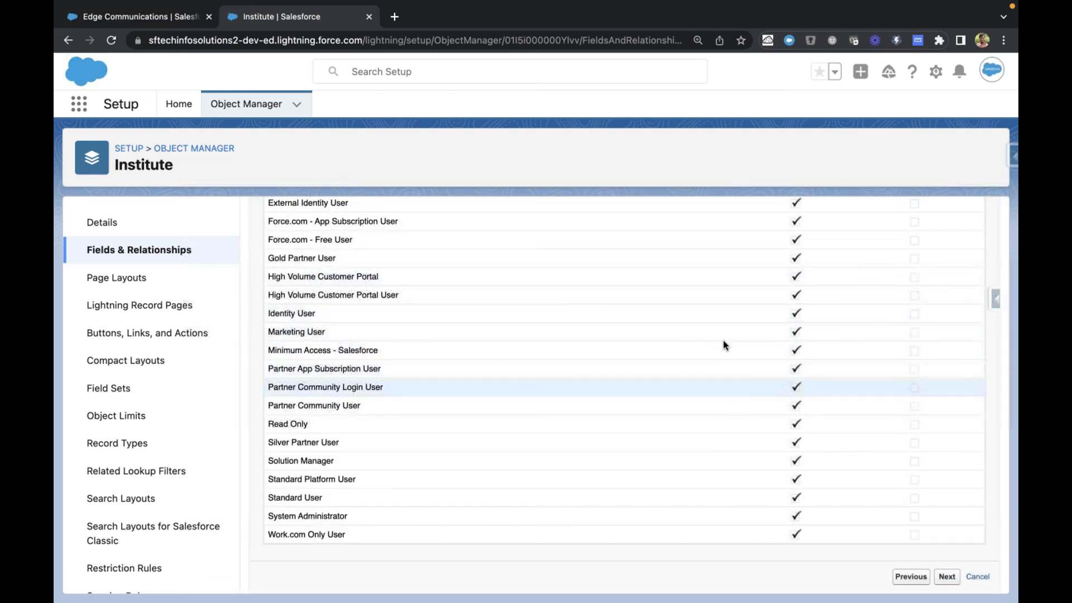
scroll(747, 387, up, 7)
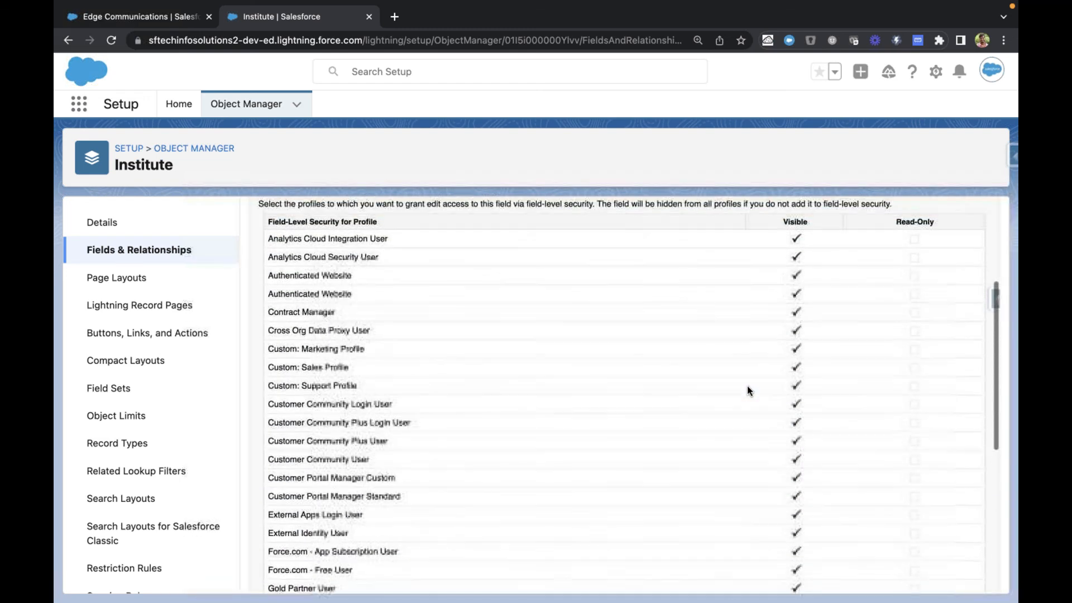
Step: Accept the field-level security settings for Entrance Exam and proceed to adding the field to page layouts
scroll(748, 386, up, 2)
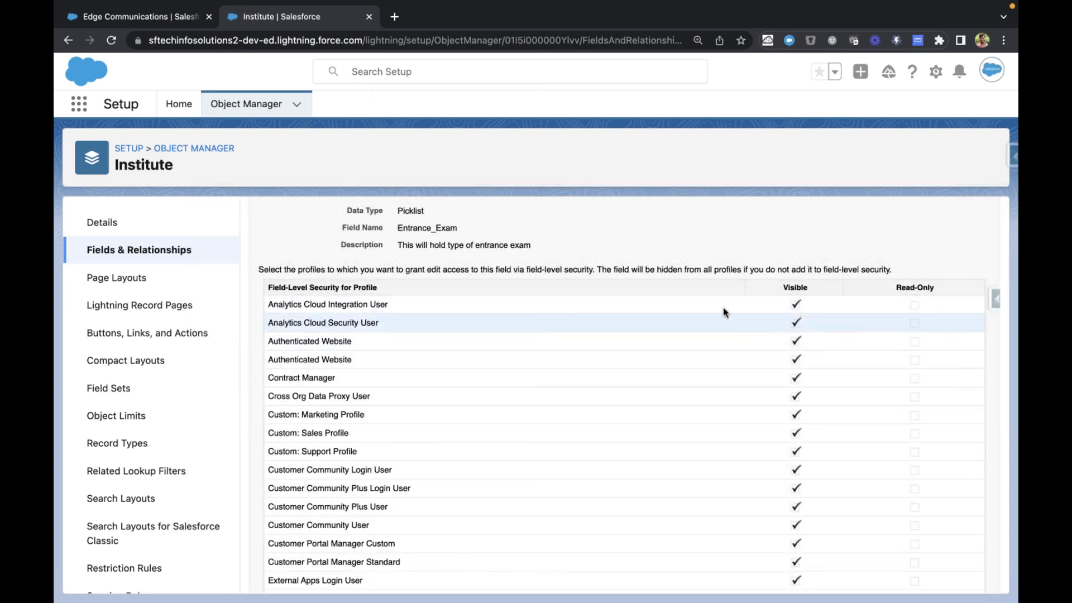
scroll(732, 333, up, 5)
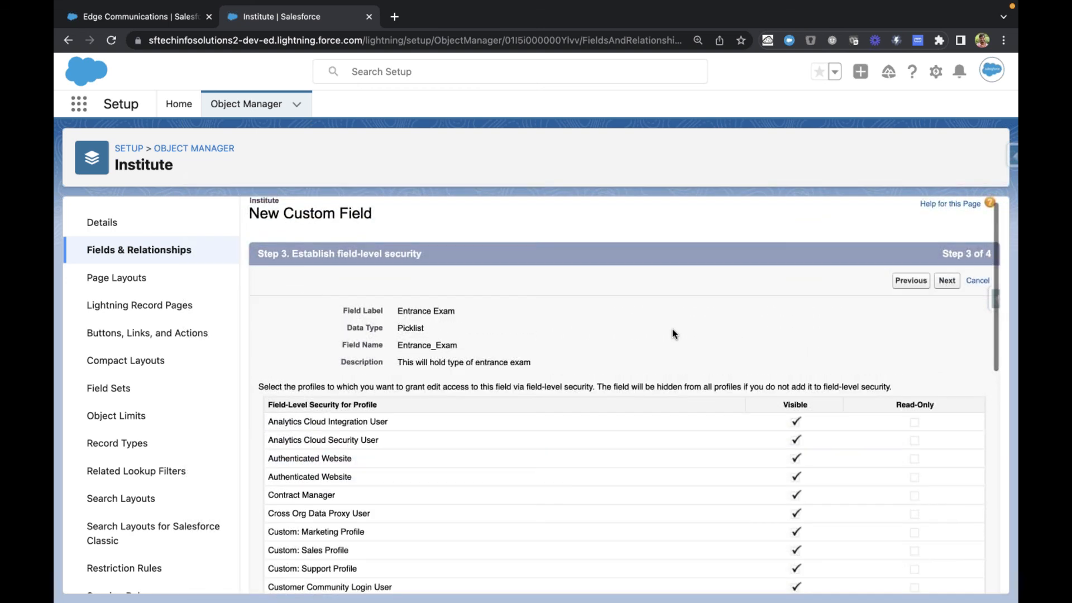
click(947, 281)
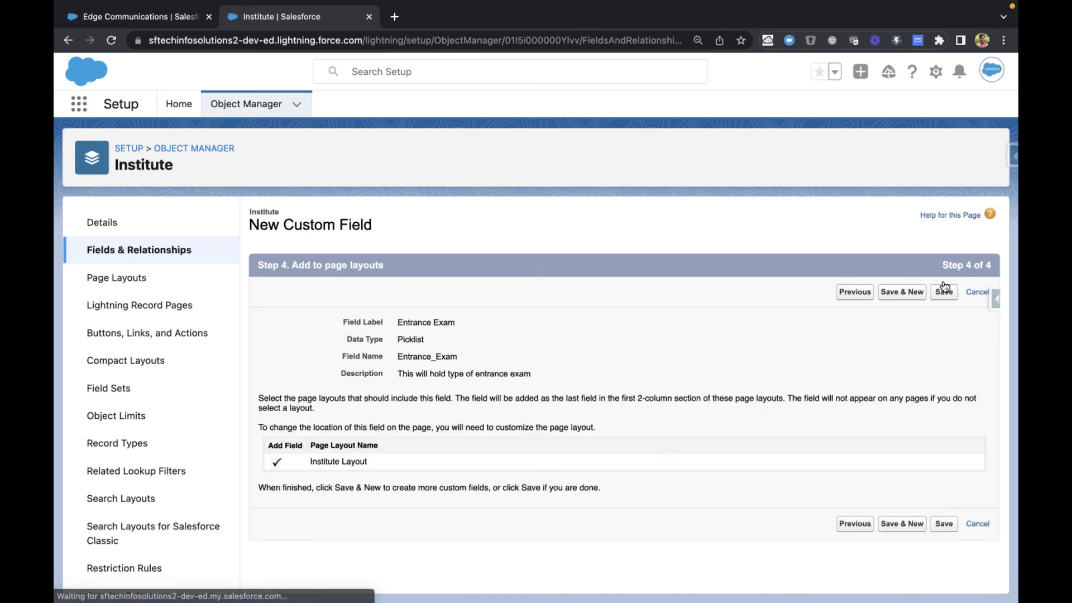
Step: Compare with the Edge Communications account's detail layout, and save the Entrance Exam field with Institute Layout selected
drag(312, 461, 371, 459)
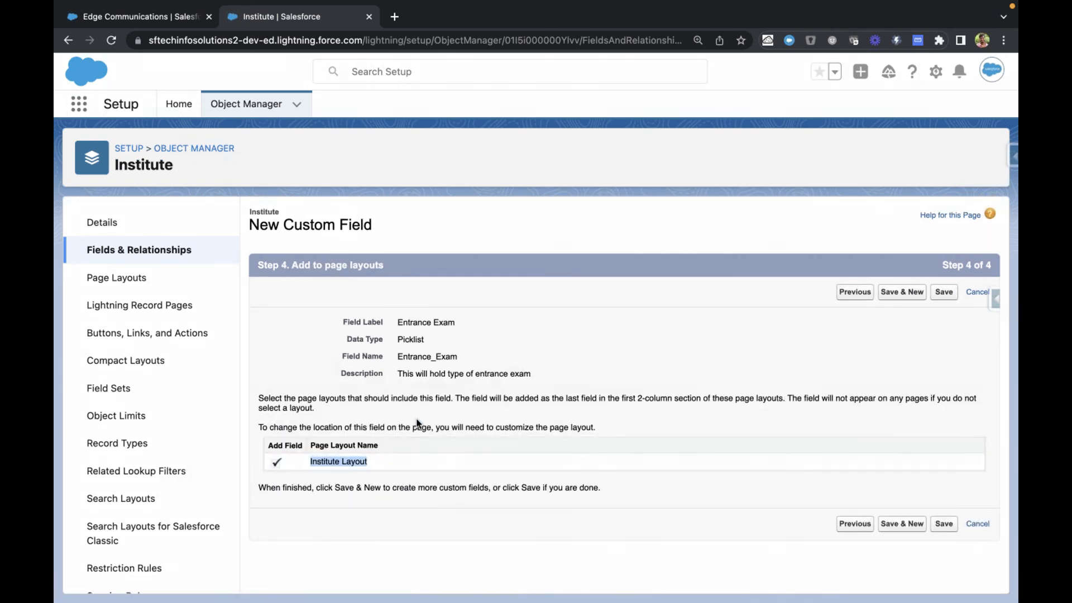
key(ctrl+Tab)
click(334, 578)
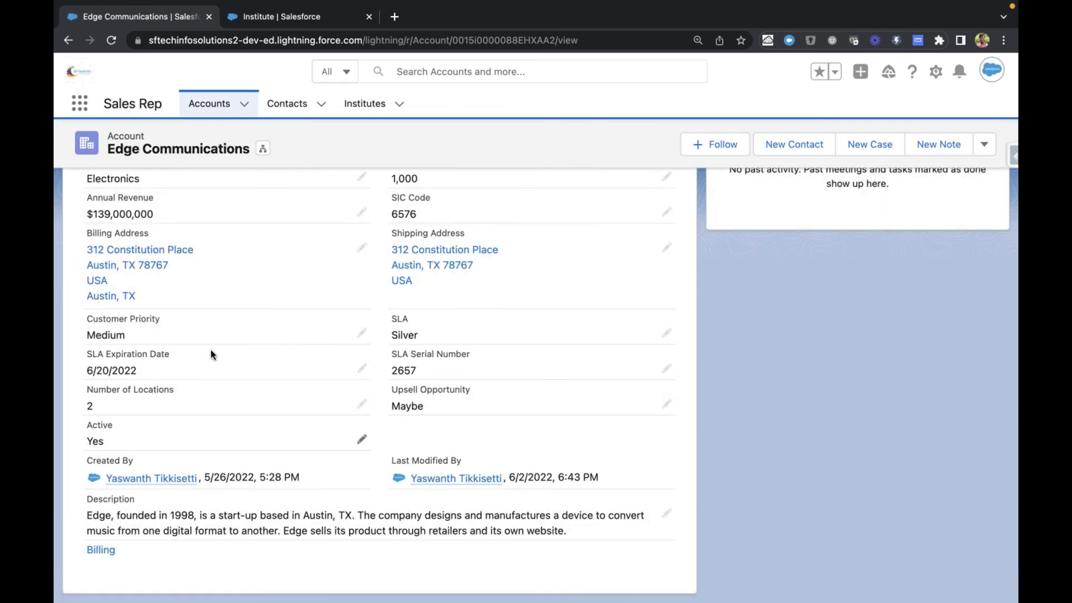
scroll(210, 350, up, 3)
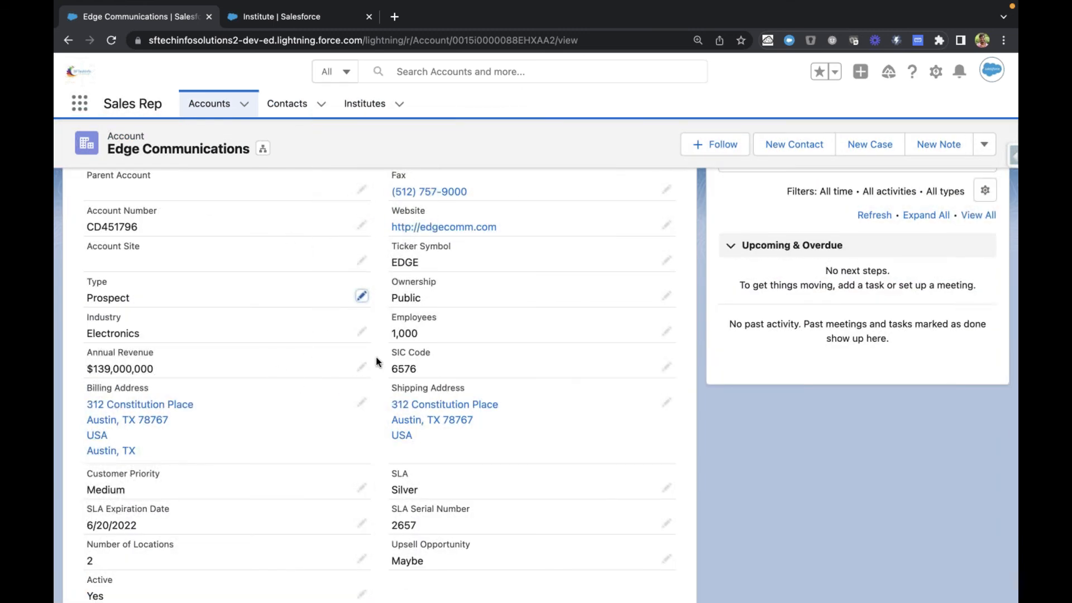
key(ctrl+Tab)
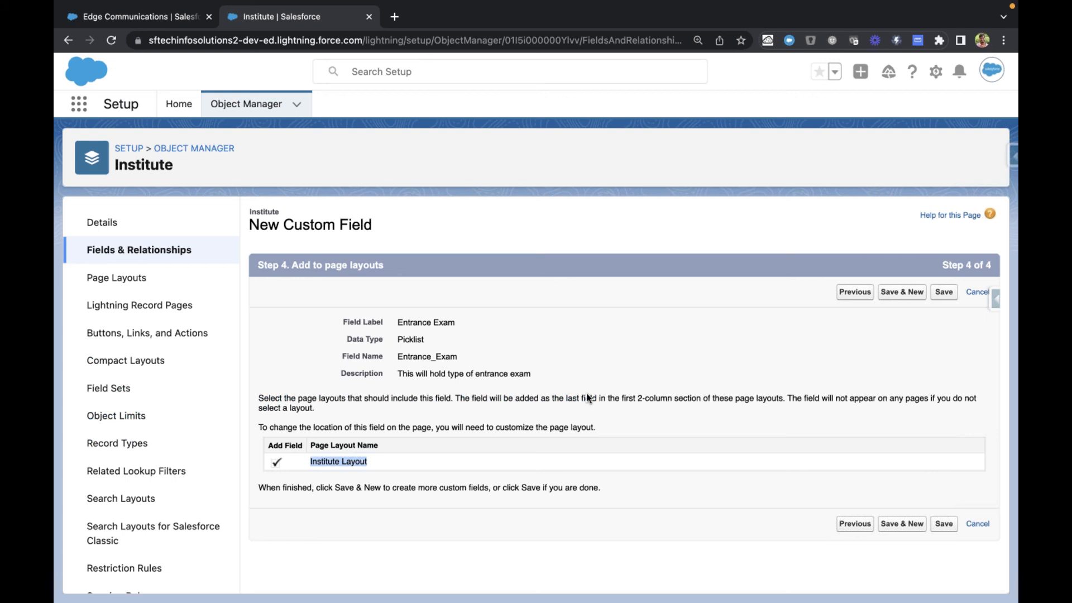
click(516, 424)
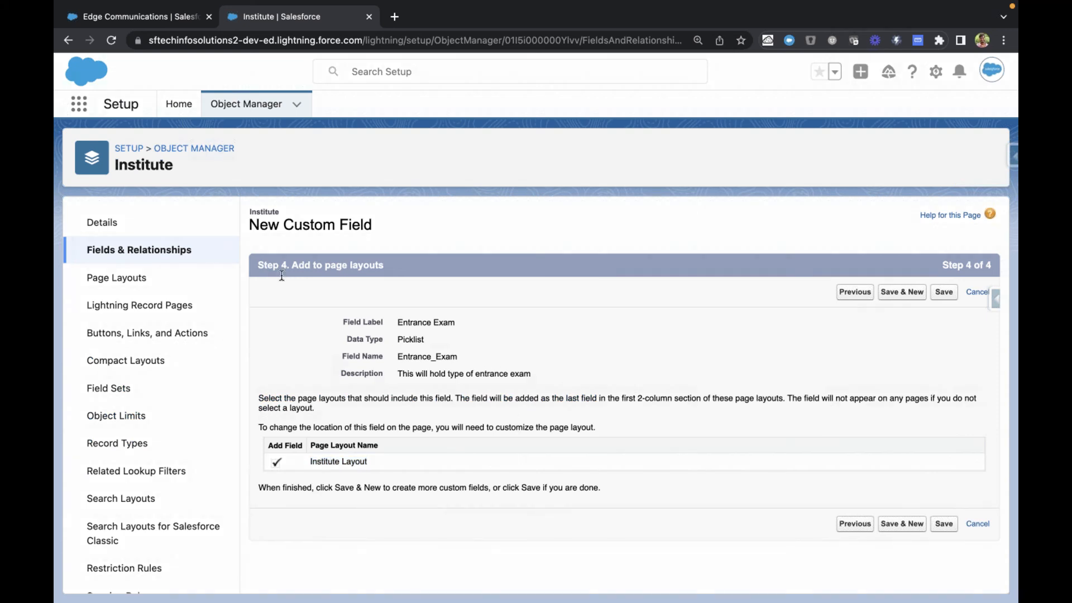
click(944, 294)
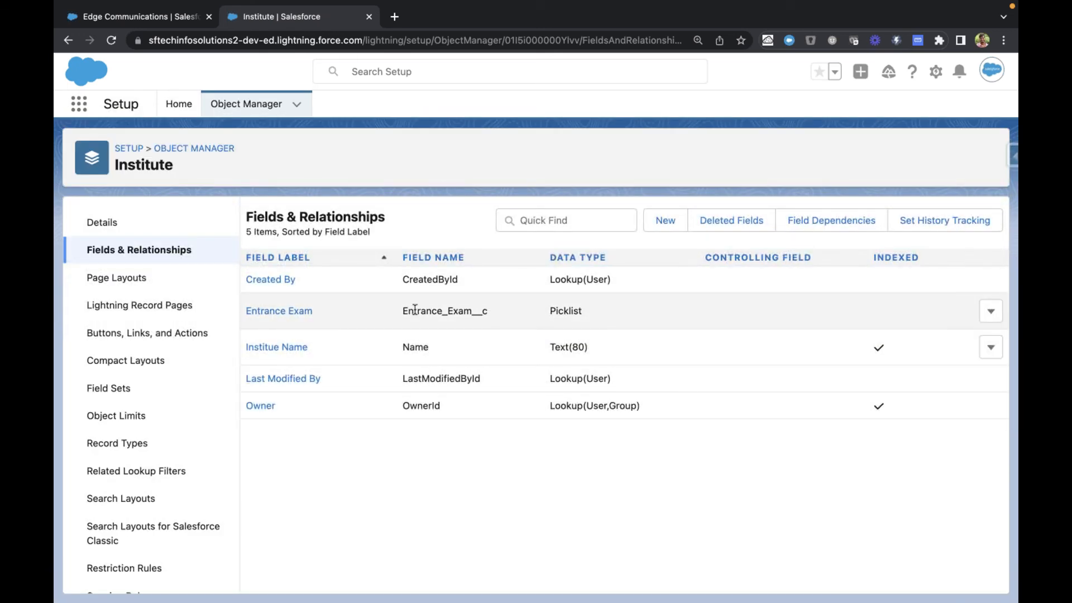
Step: Open a new Institute record form in the Sales Rep app and reload it to bring in the Entrance Exam field
drag(409, 310, 501, 313)
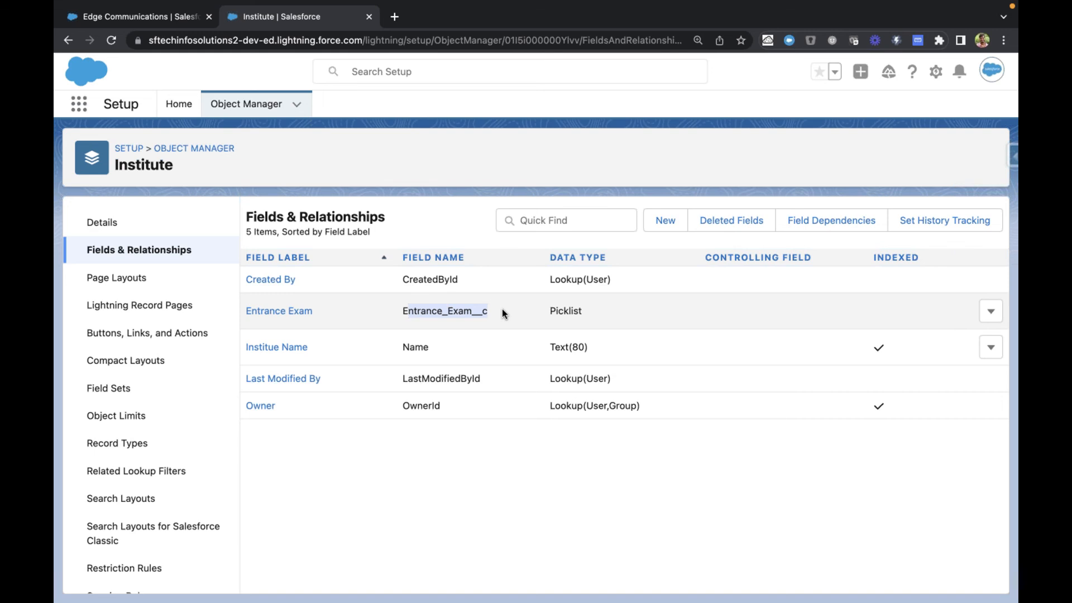
click(158, 17)
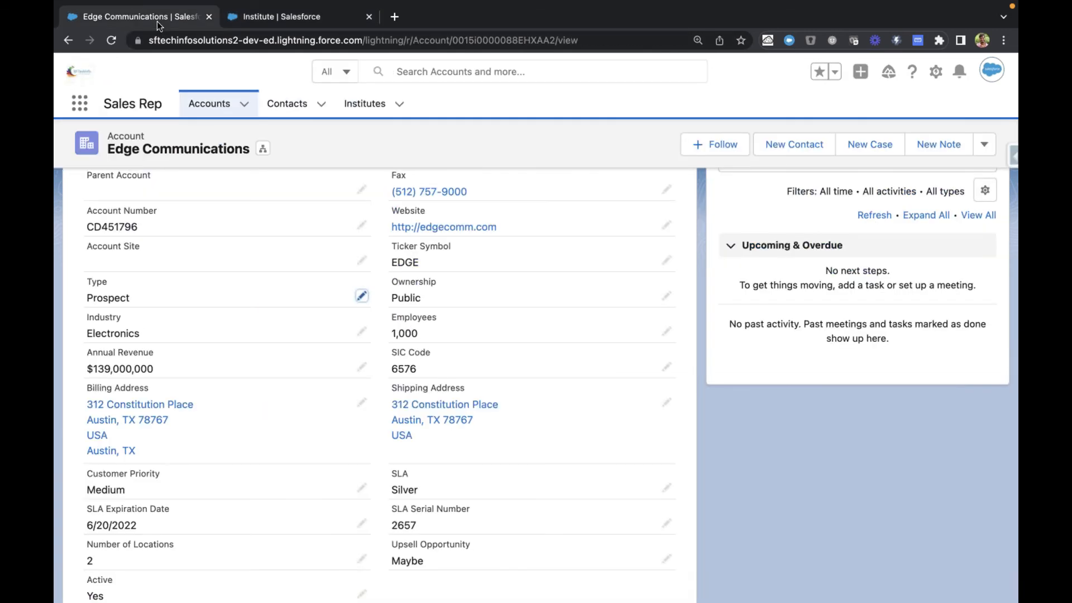
click(349, 107)
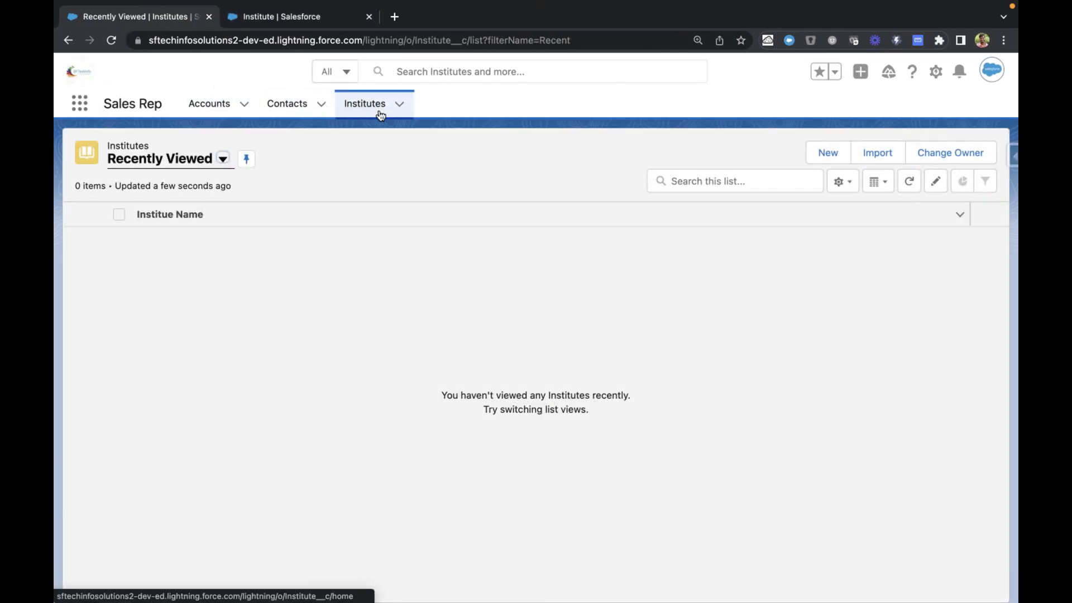
click(829, 153)
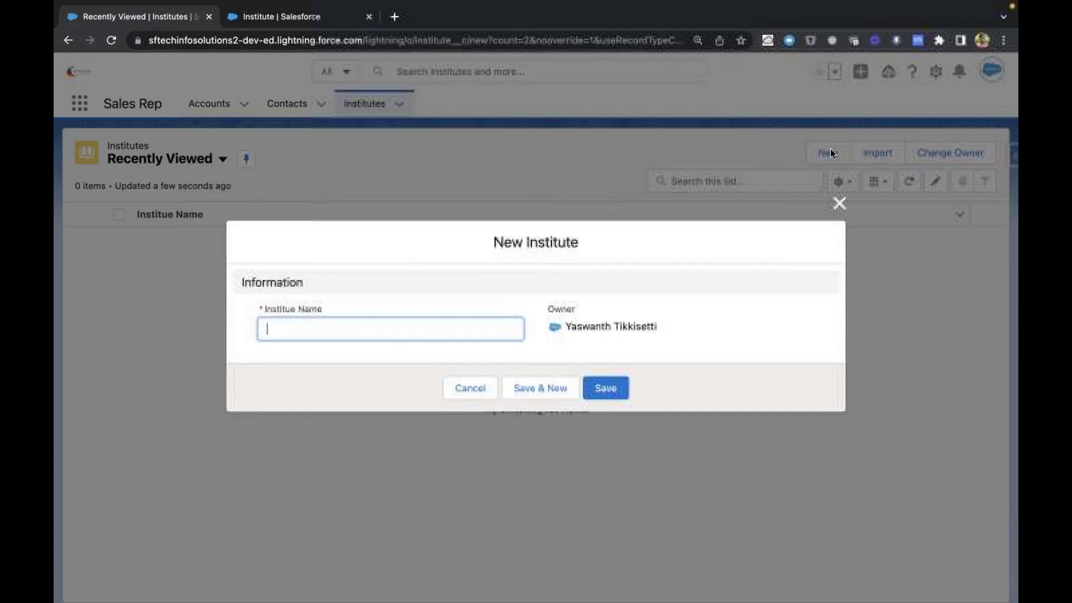
key(super+r)
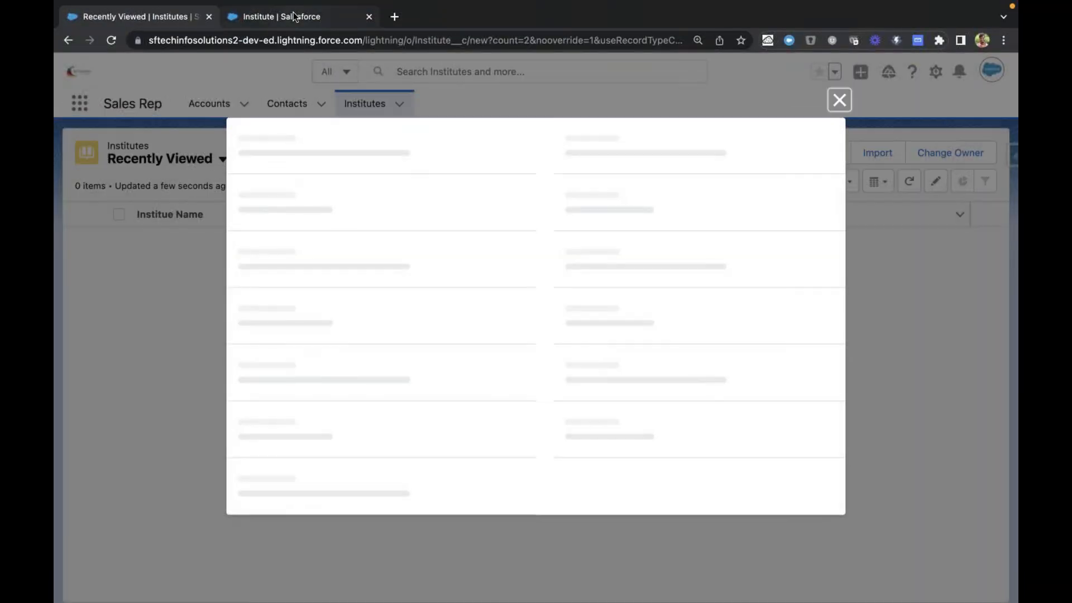
click(292, 15)
click(143, 19)
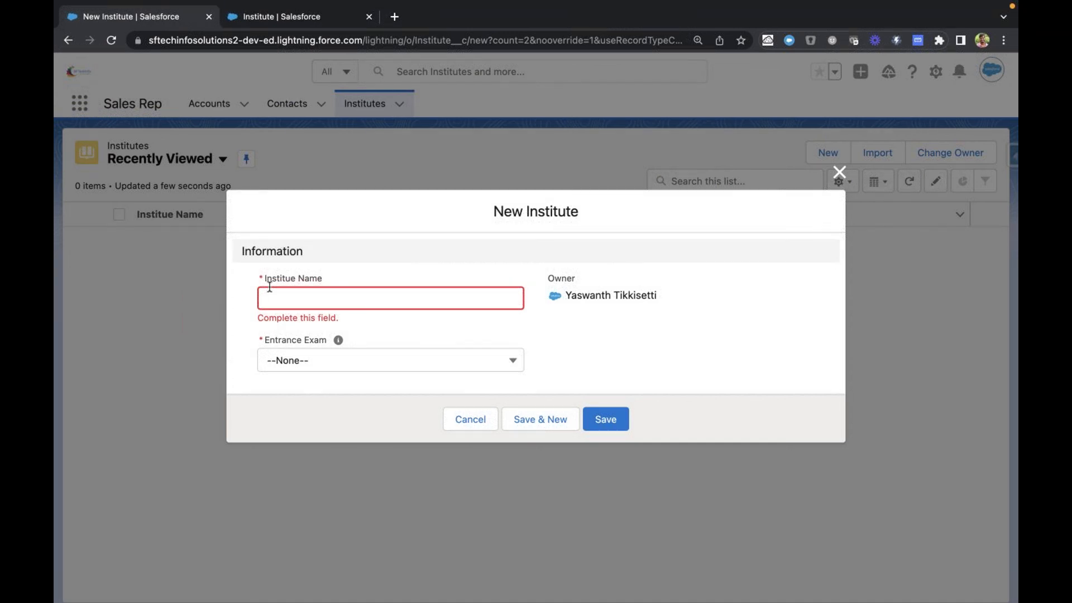
Step: Examine the Entrance Exam field's required marker, help text and picklist options in the new Institute form
click(262, 343)
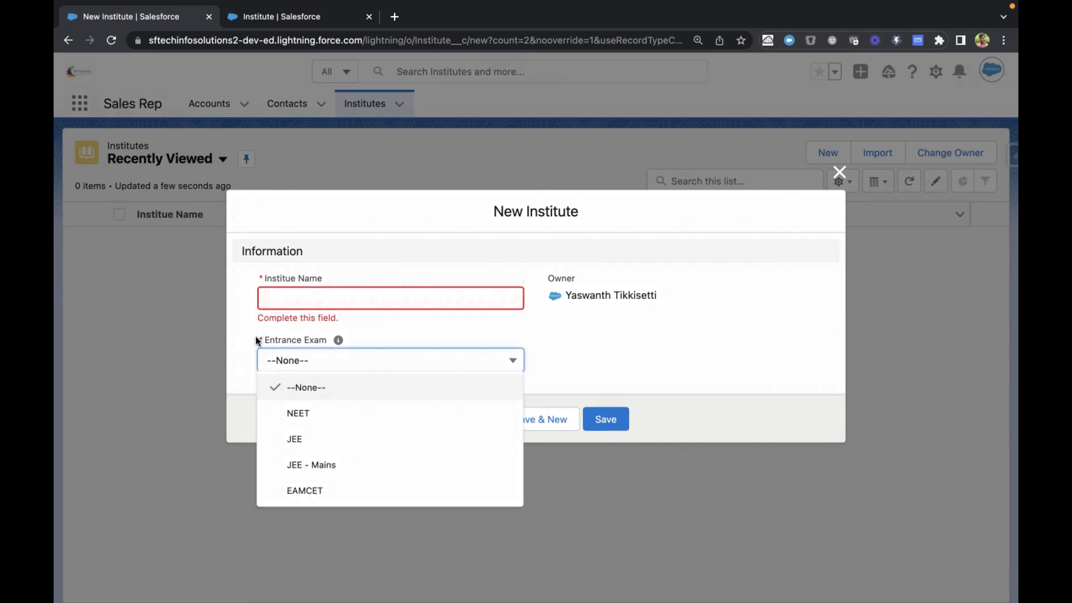
click(247, 342)
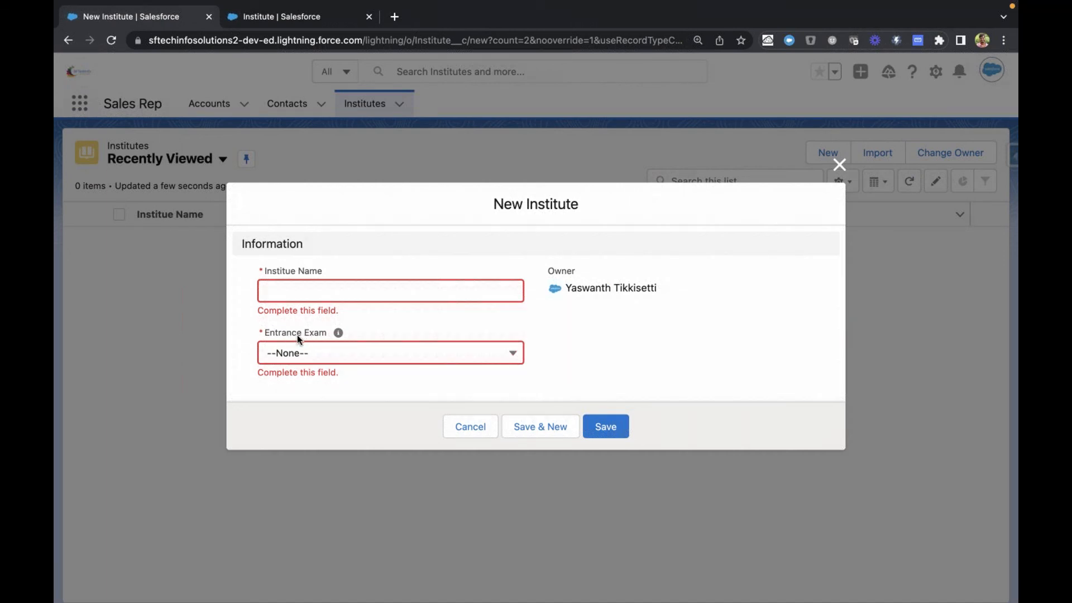
mouse_move(339, 334)
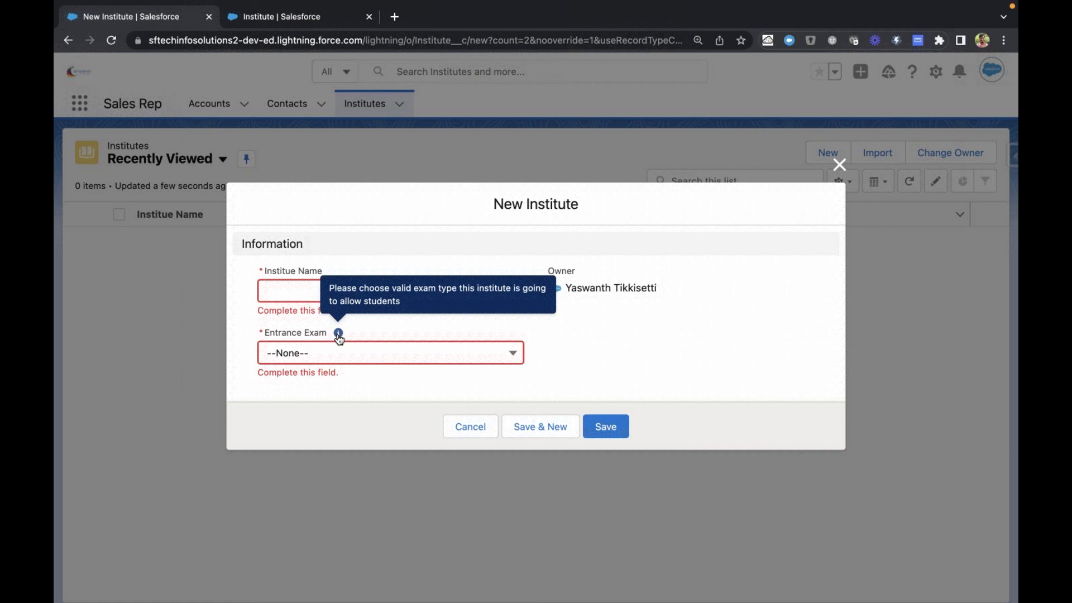
click(332, 362)
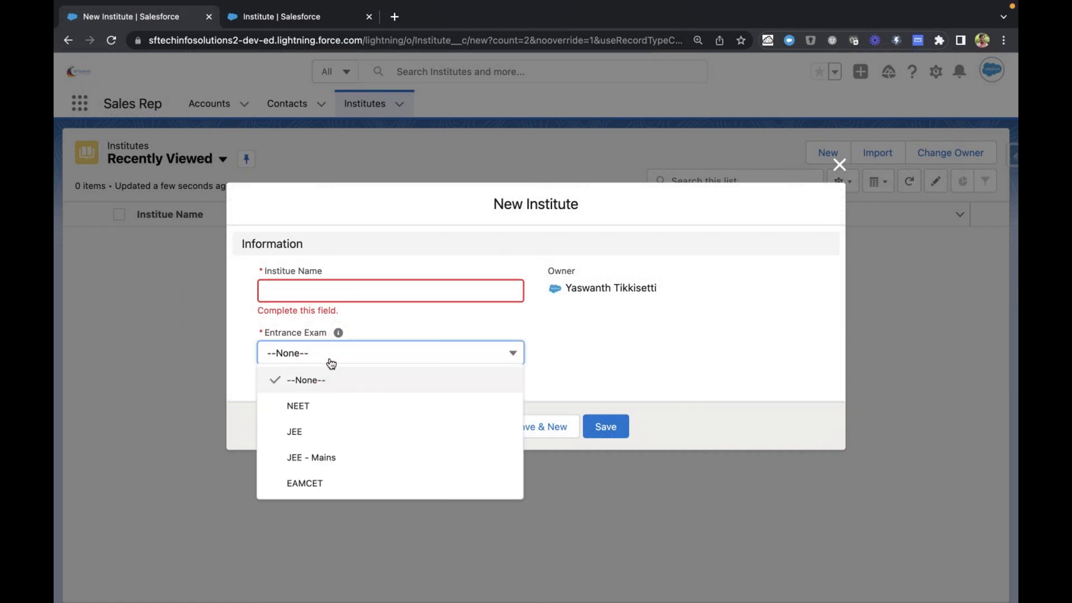
click(378, 326)
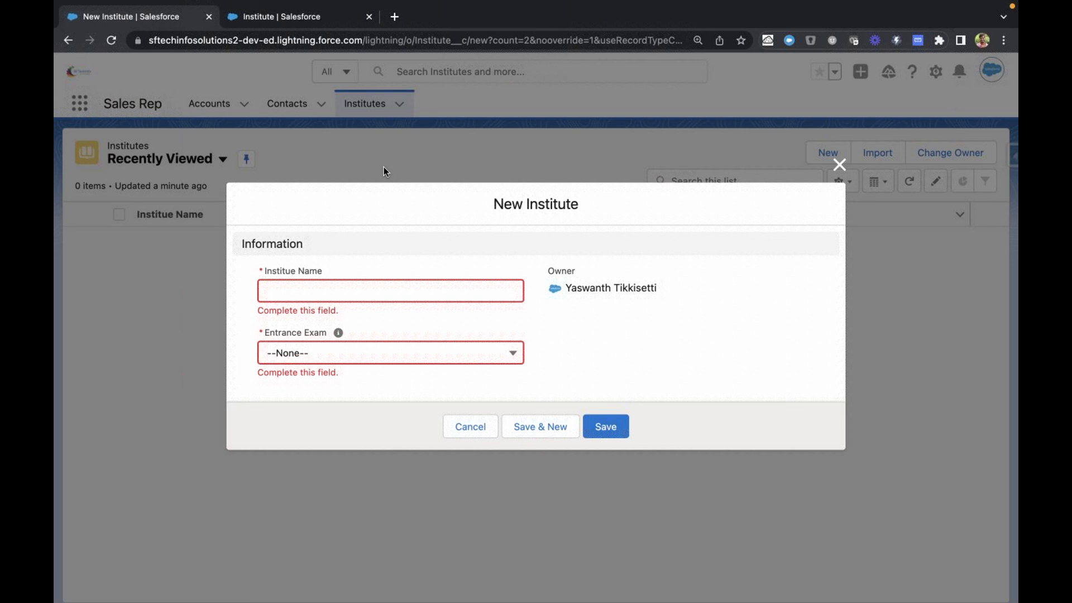
Step: Return to Setup, check the Entrance Exam field's API name, and find the Picklist Value Sets page by searching for "pick"
key(ctrl+Tab)
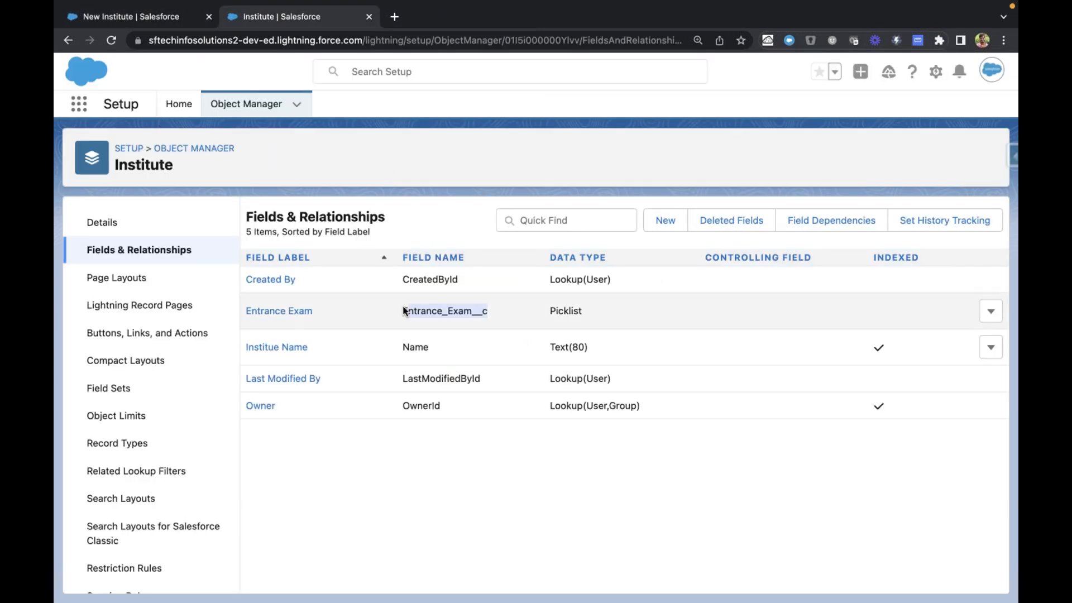
click(424, 307)
double_click(425, 308)
click(389, 182)
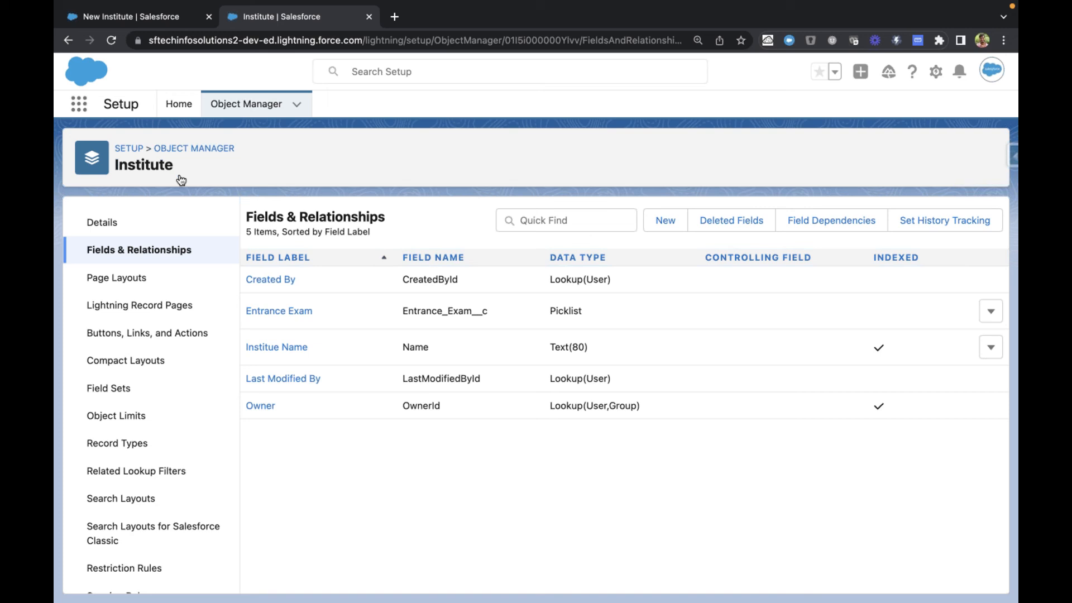
click(179, 104)
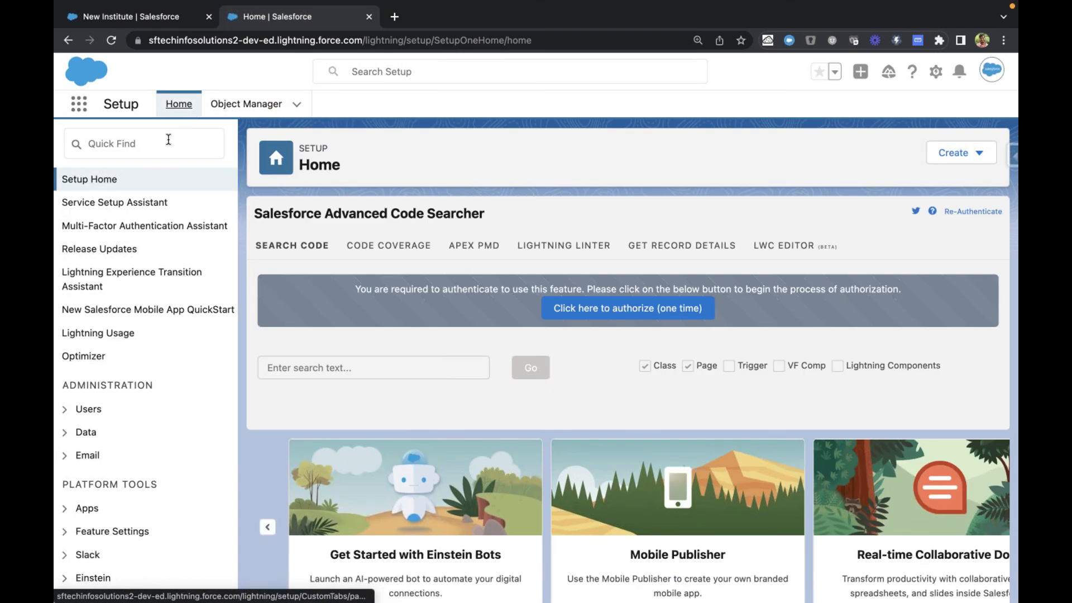
click(168, 139)
text(pick)
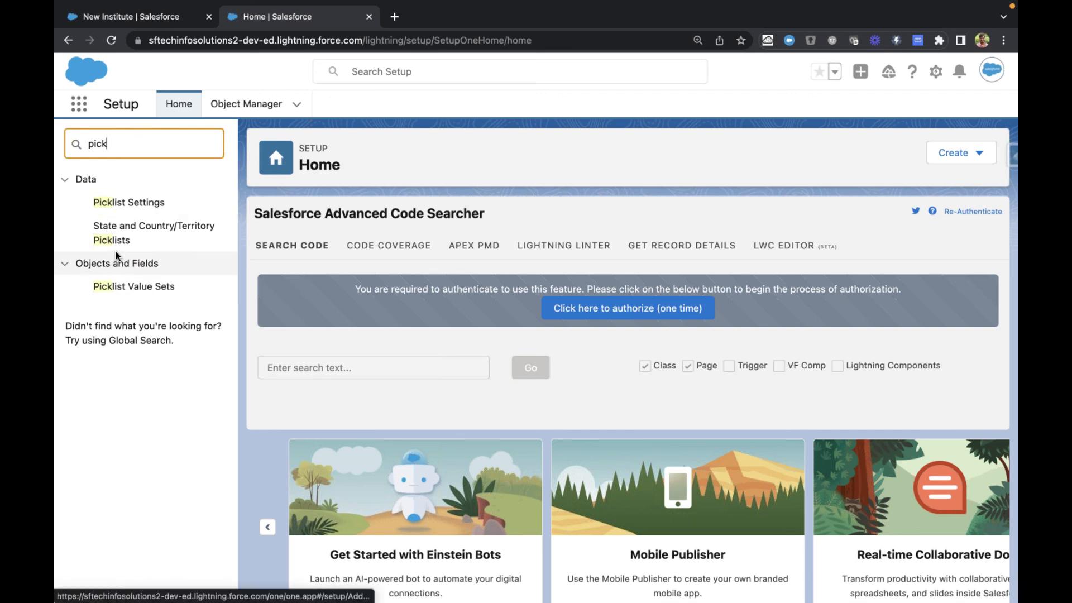
click(124, 292)
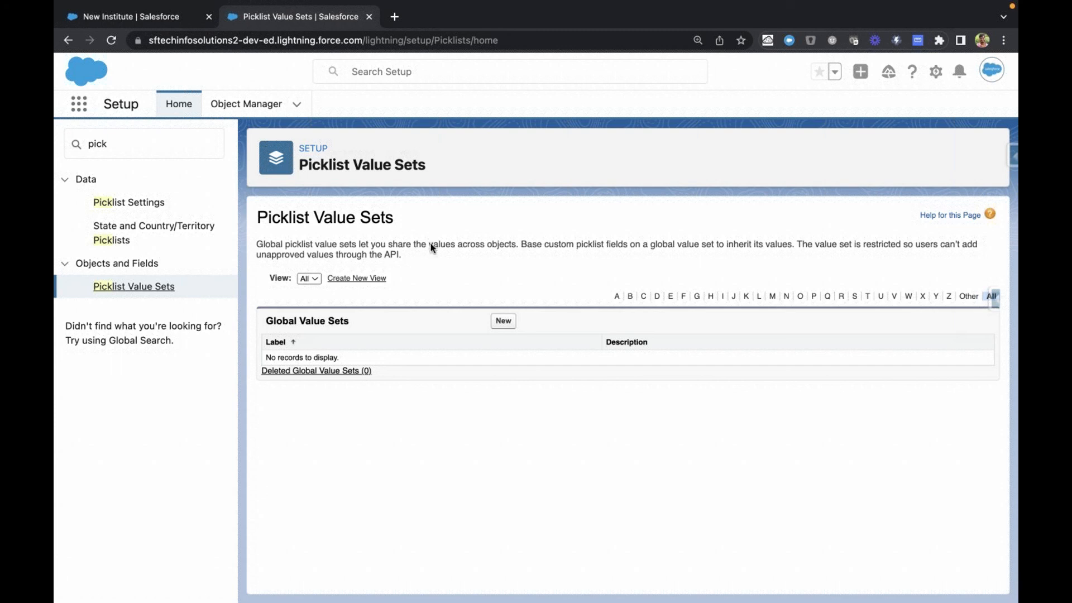
Step: Start a new global value set with the label and name Country
click(502, 321)
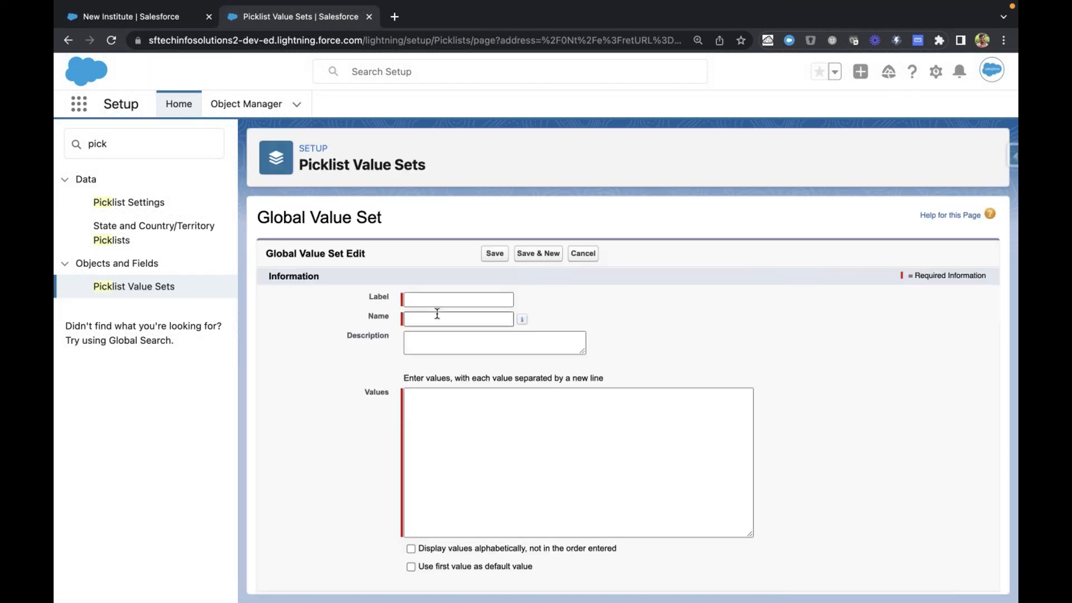
text(C)
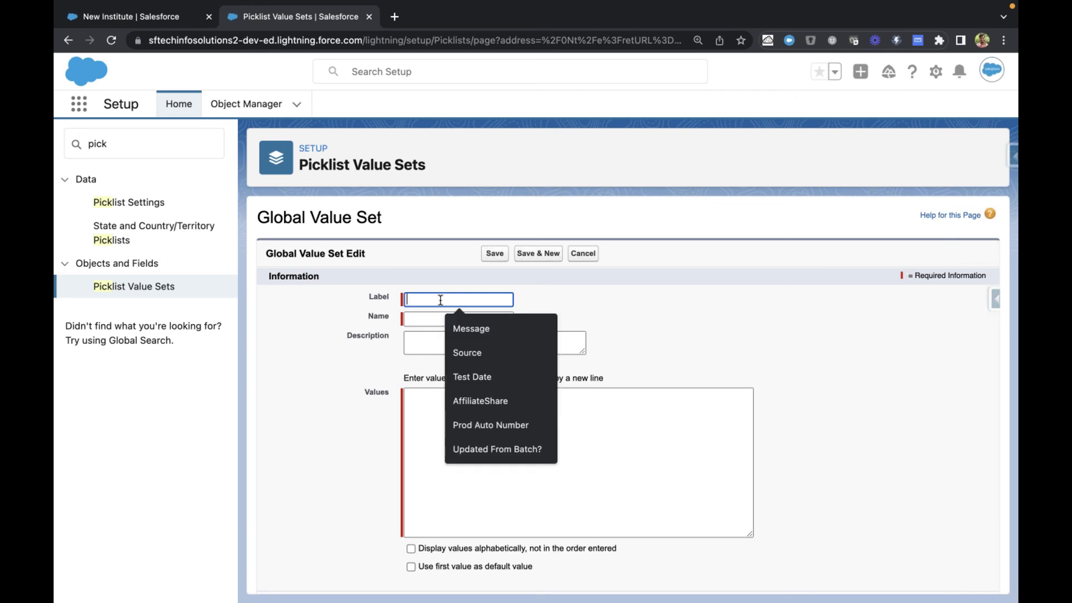
text(ountry)
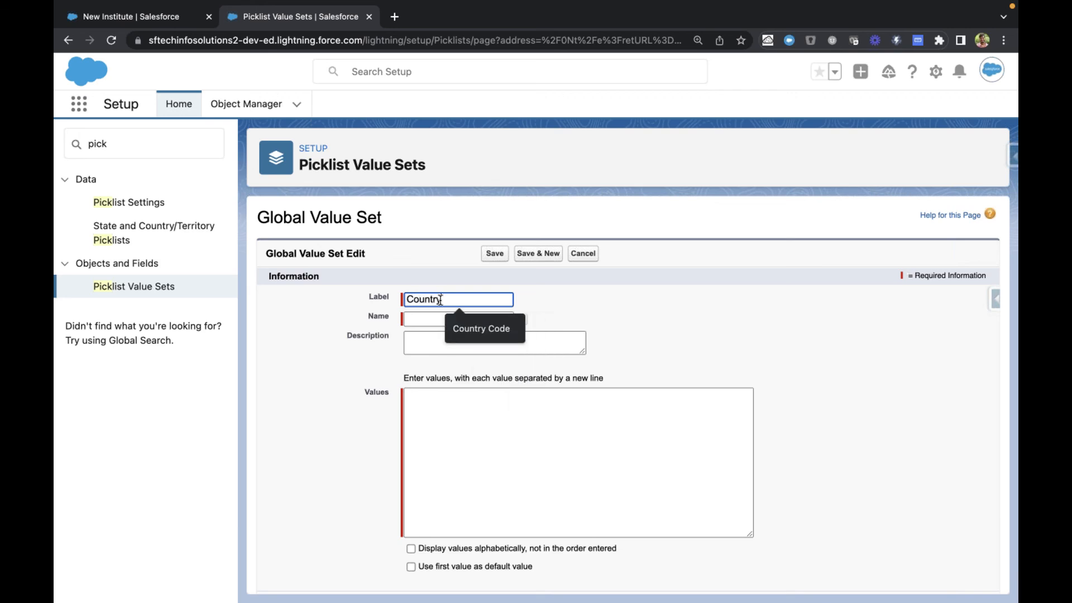
key(Escape)
key(Tab)
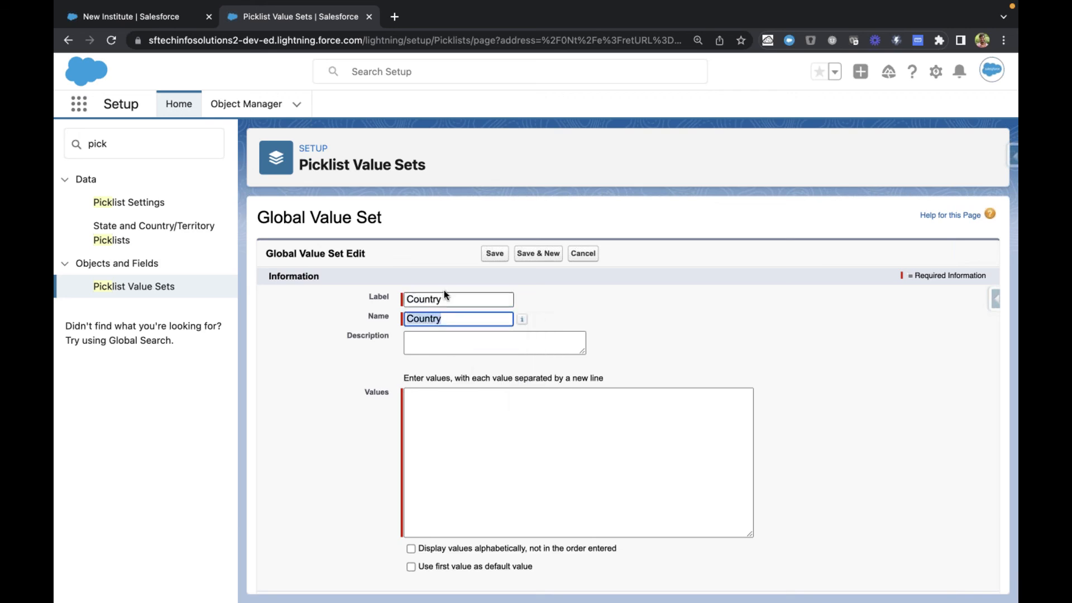
Step: Enter India, USA, Australia, Canada and Russia as the Country set's values, each on its own line
click(494, 449)
scroll(494, 447, down, 1)
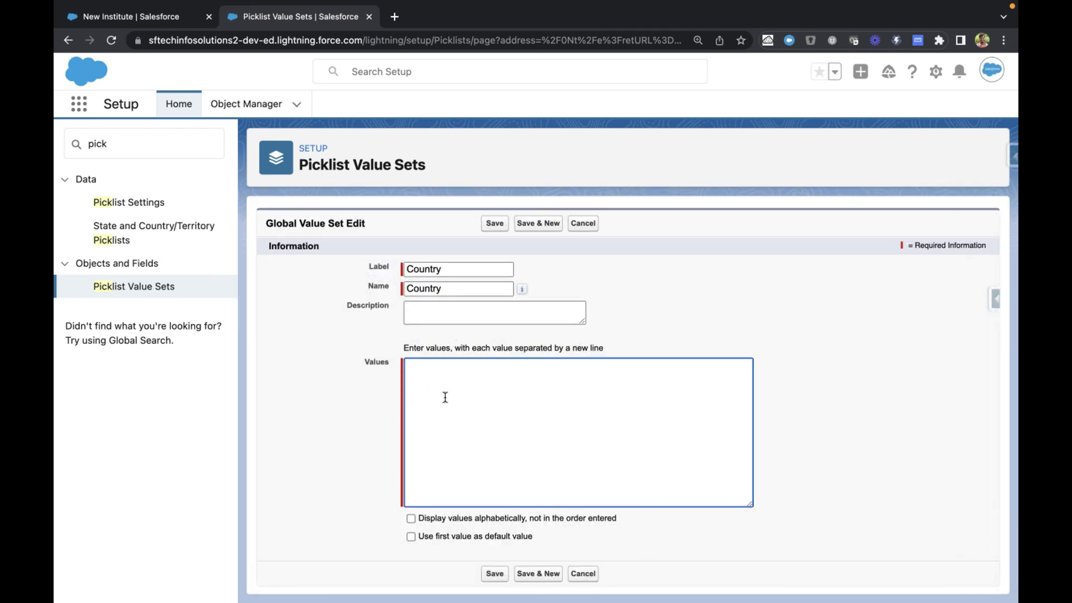
text(India )
text(USA )
text(Australia)
text(Canda)
key(BackSpace)
key(BackSpace)
text(ada)
key(Return)
text(Russia)
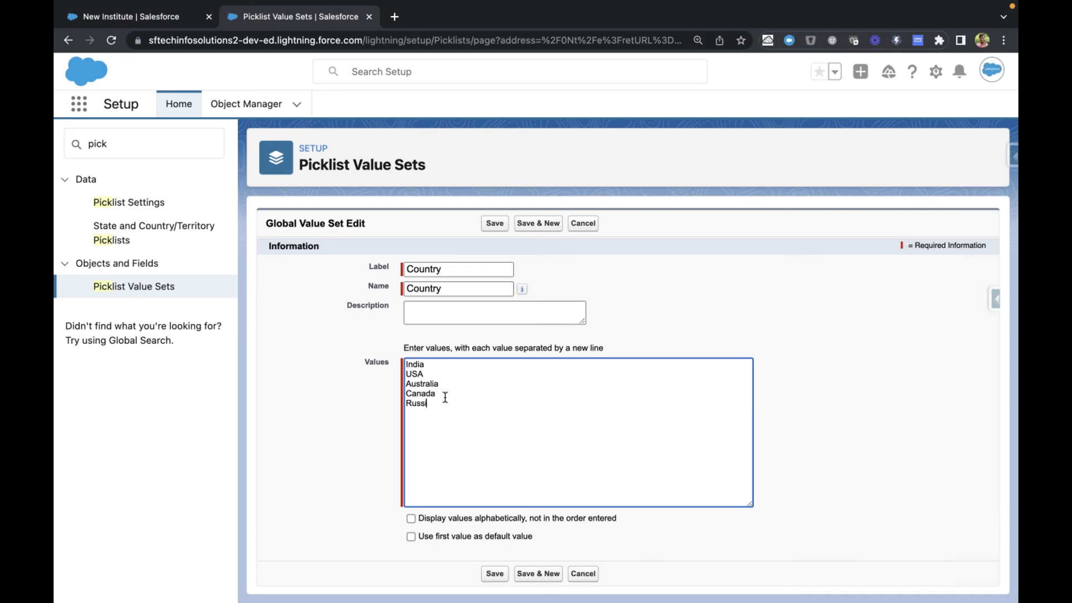
click(337, 391)
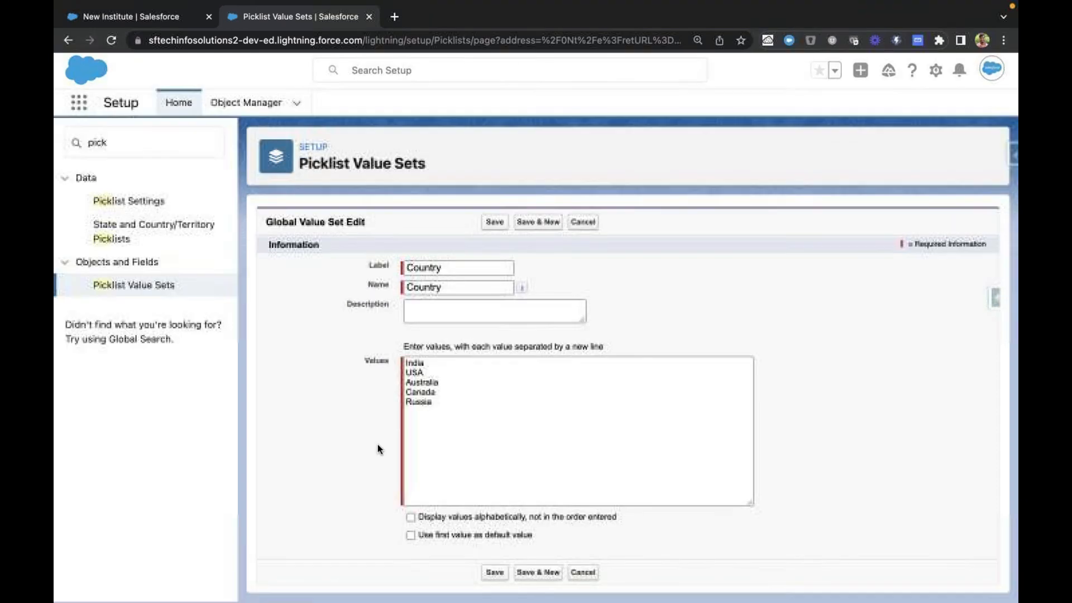
Step: Review the alphabetical display and first-value default options, leave both off, and save the Country global value set
drag(419, 518, 581, 519)
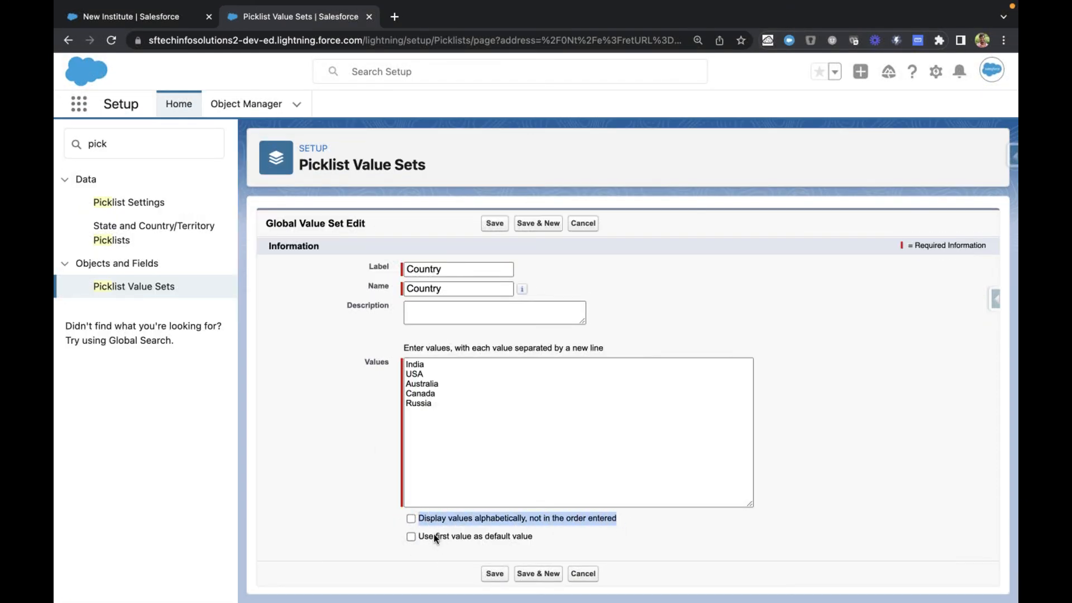
drag(424, 536, 575, 538)
click(361, 454)
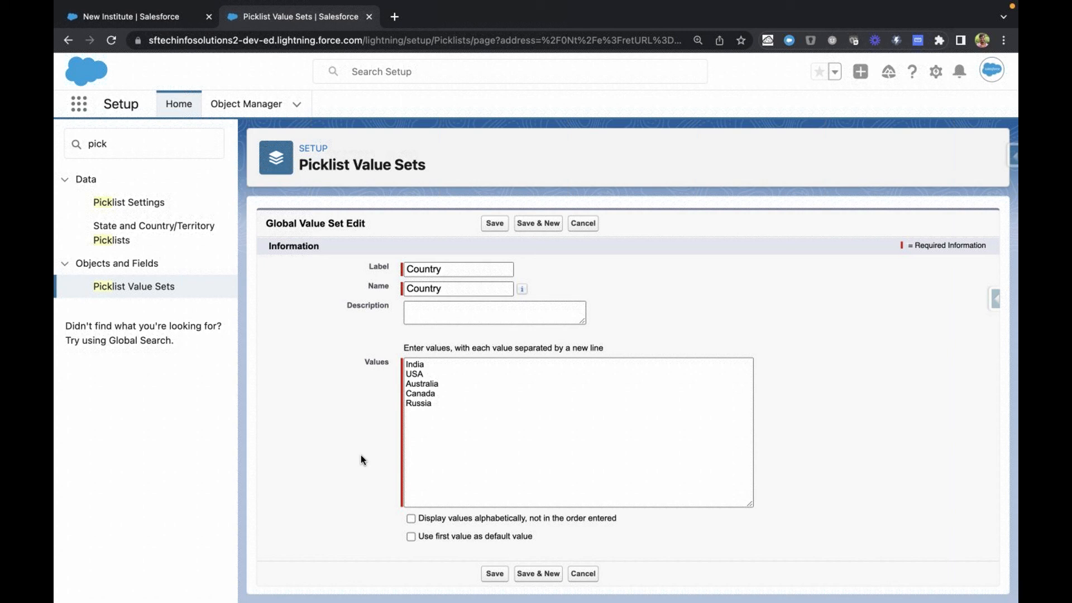
click(491, 228)
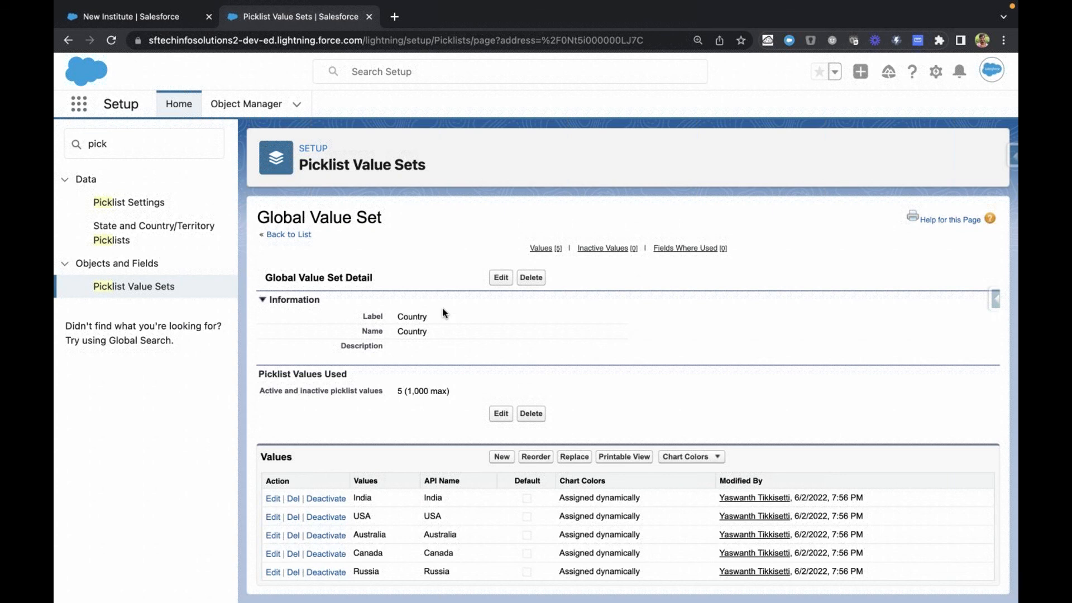
Step: Review the saved Country value set, and open the Institute object's Fields & Relationships by searching the objects for "ins"
scroll(443, 310, down, 3)
scroll(443, 310, up, 3)
scroll(443, 312, down, 3)
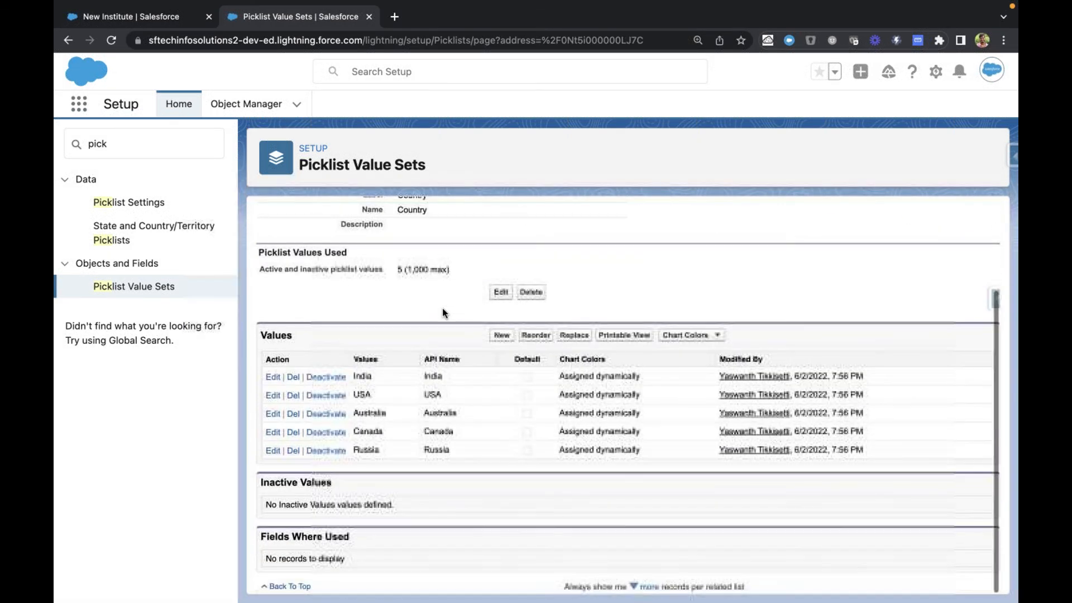
scroll(442, 311, up, 3)
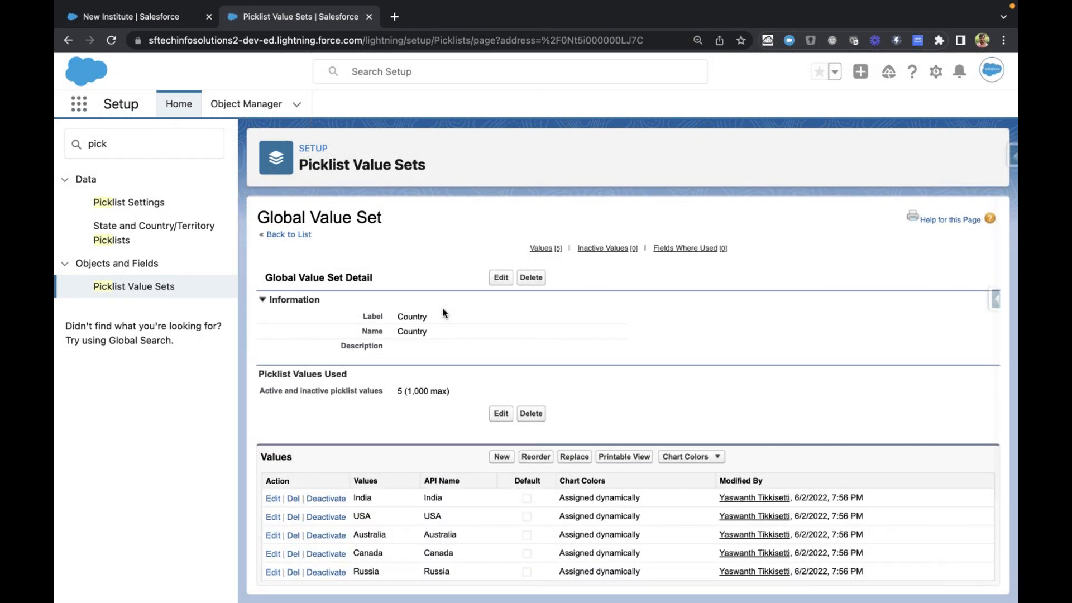
click(255, 114)
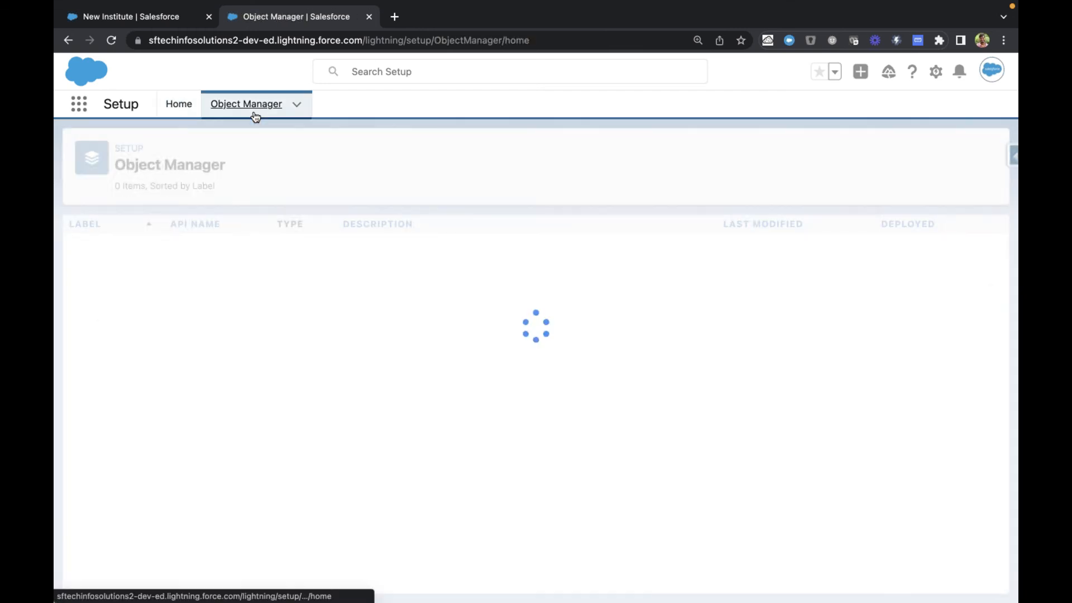
click(746, 145)
text(ins)
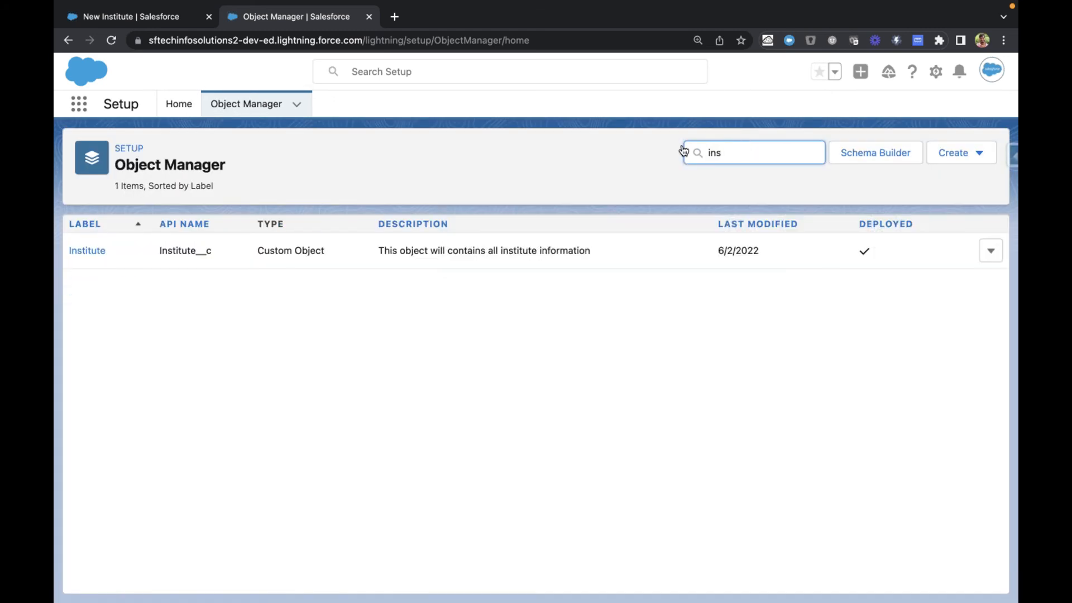
click(88, 255)
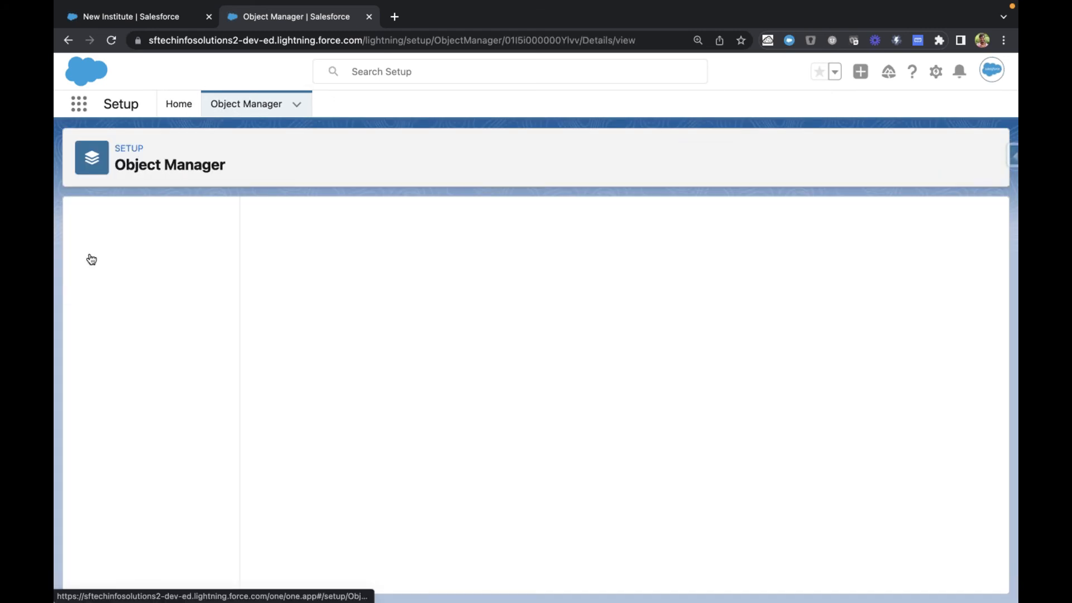
click(116, 252)
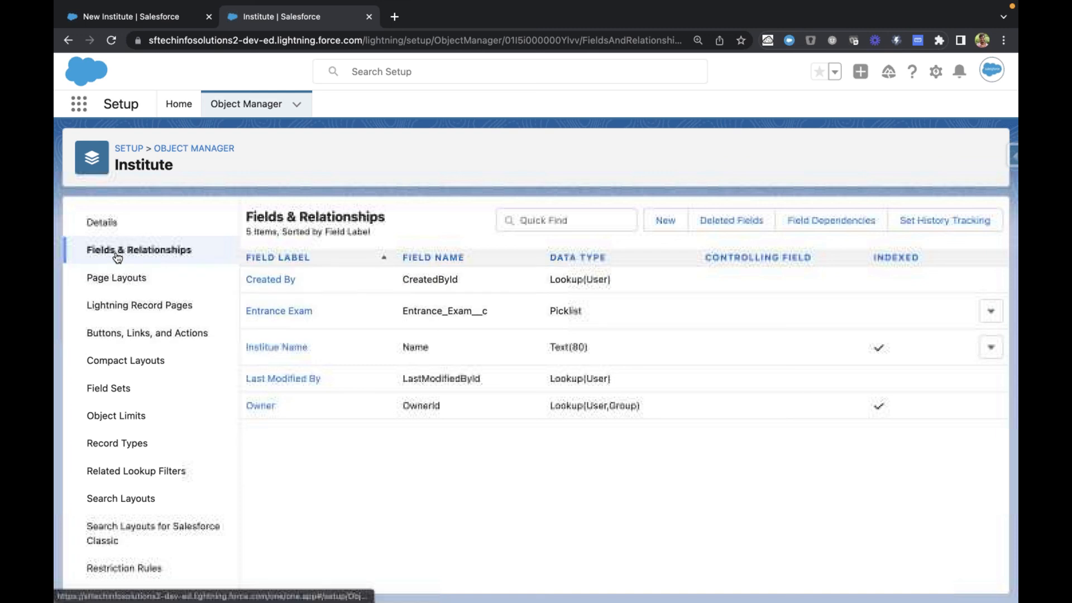
Step: Start a new custom field on the Institute object with the Picklist data type and continue to its details
click(667, 219)
scroll(415, 400, down, 3)
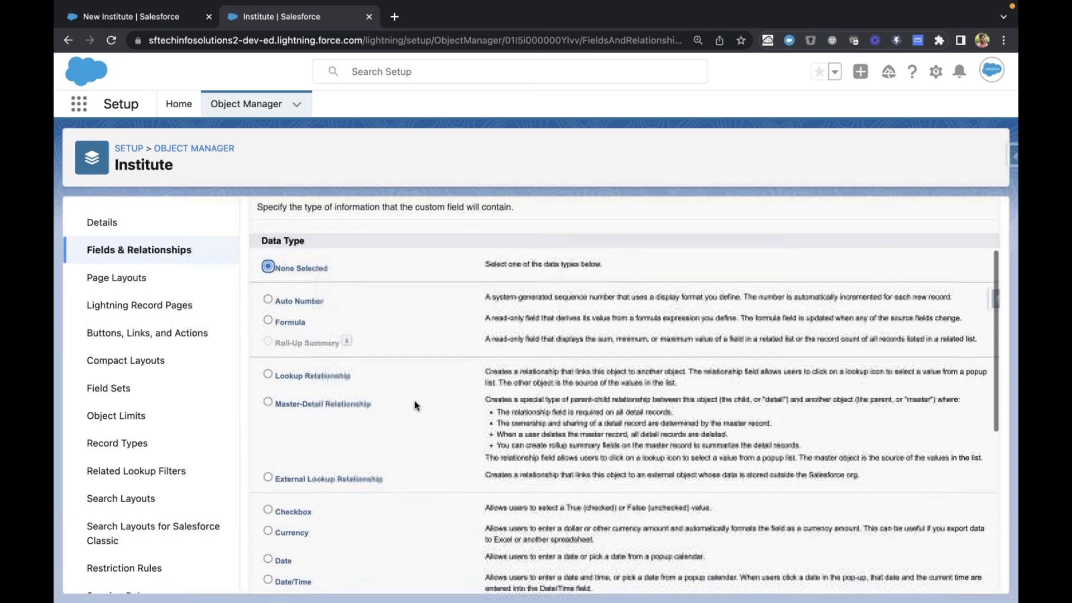
scroll(311, 492, down, 2)
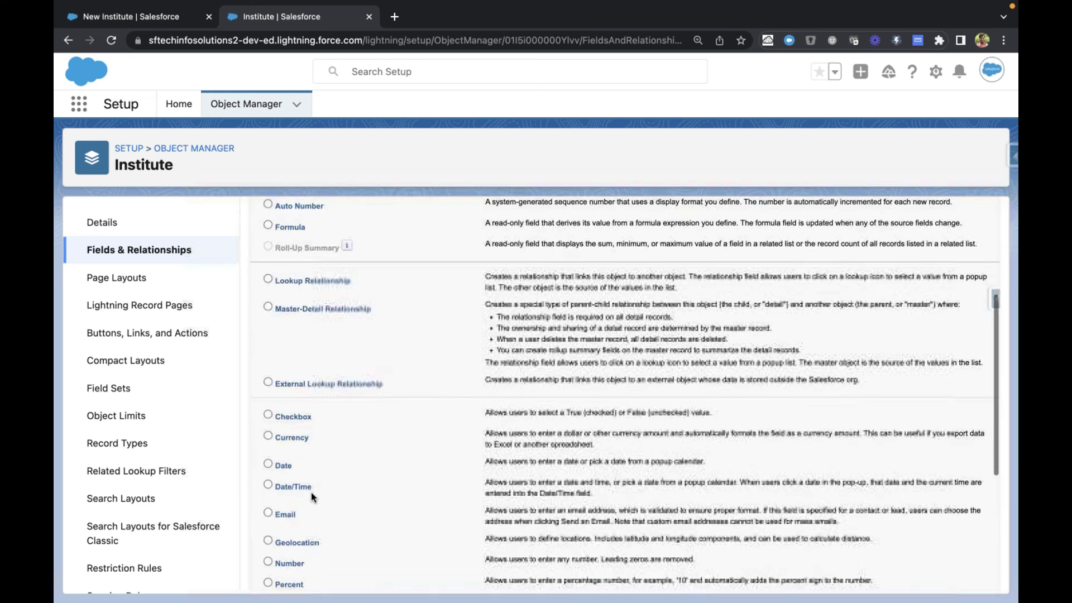
scroll(327, 521, down, 3)
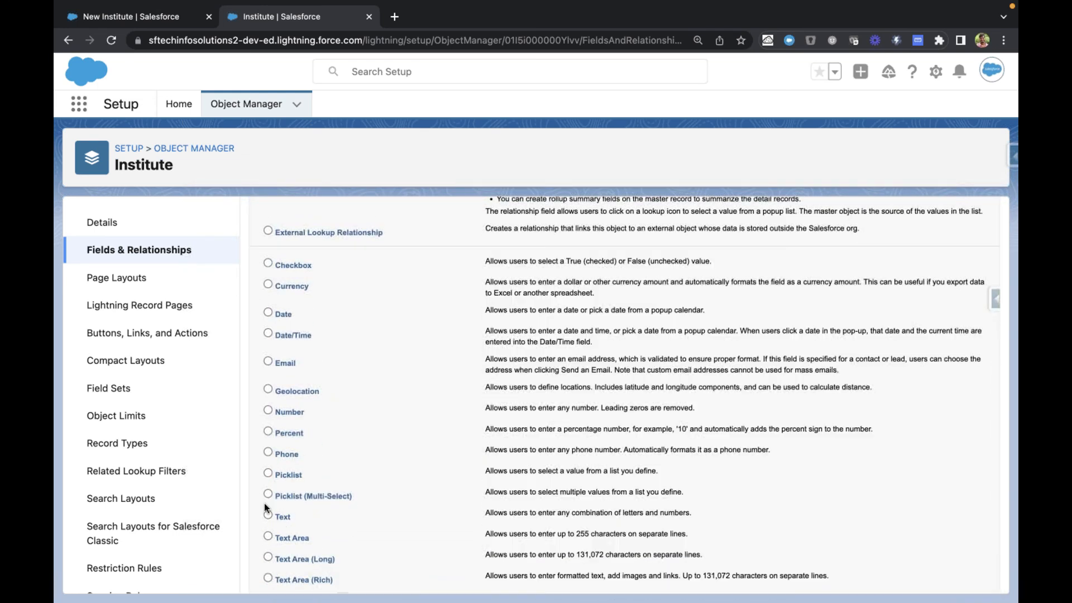
scroll(391, 469, up, 10)
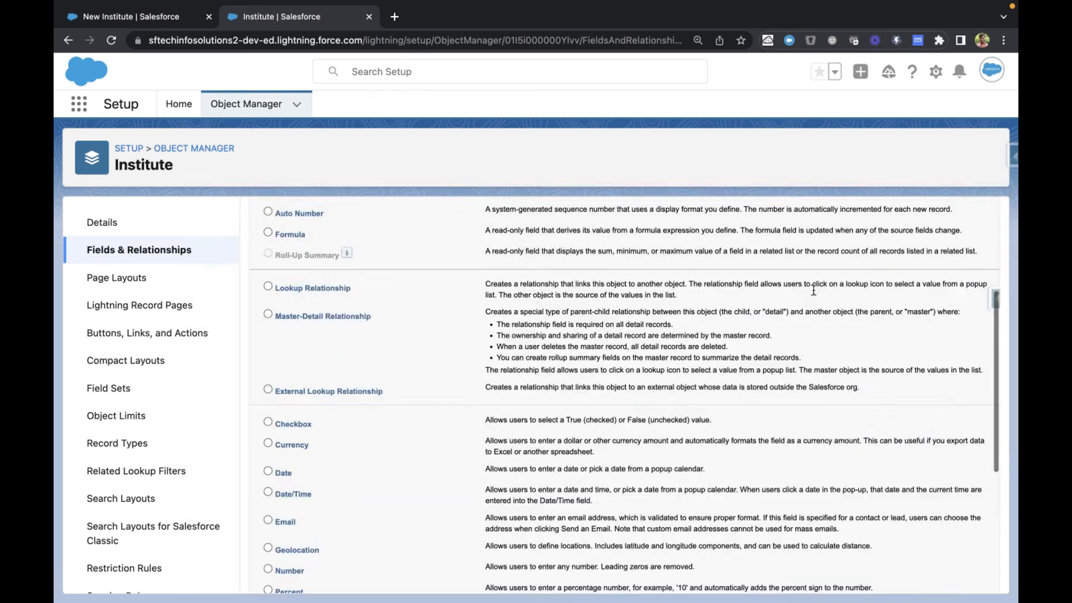
click(948, 291)
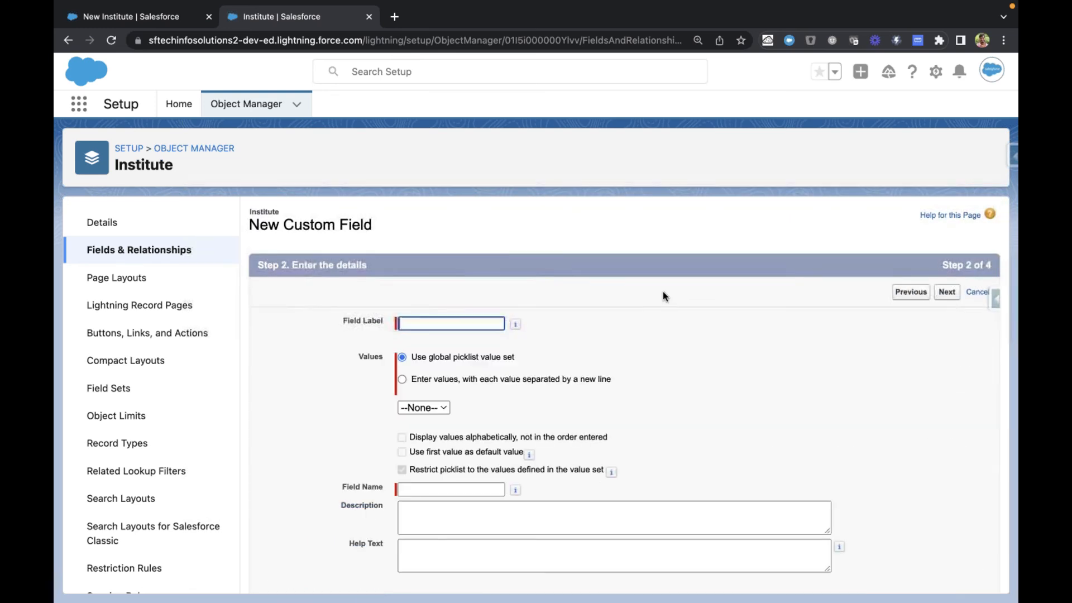
Step: Label the new picklist field Country and base its values on the Country global picklist value set
click(485, 319)
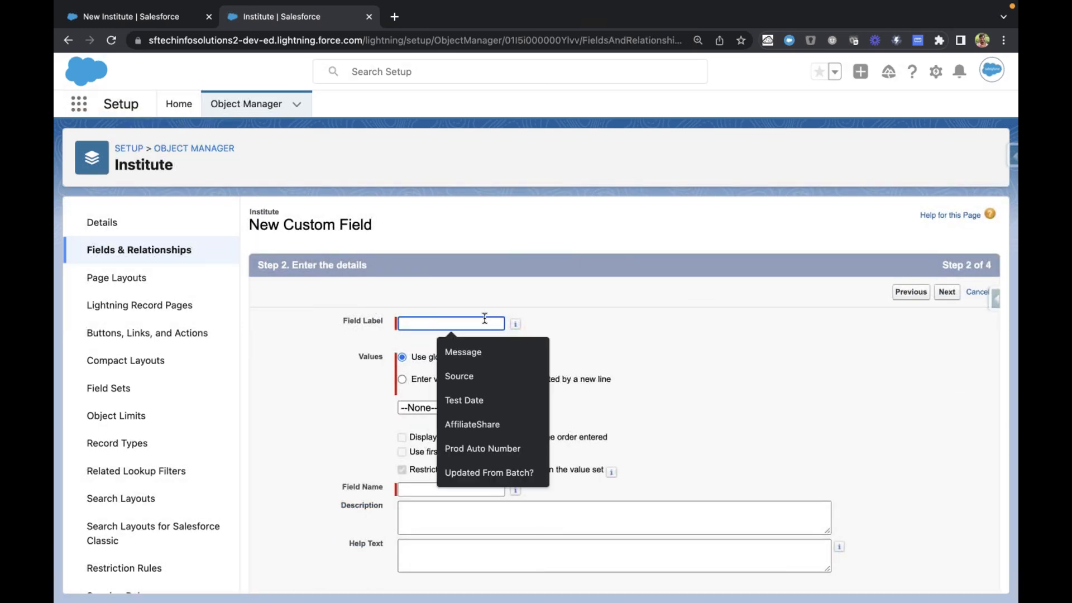
text(Country)
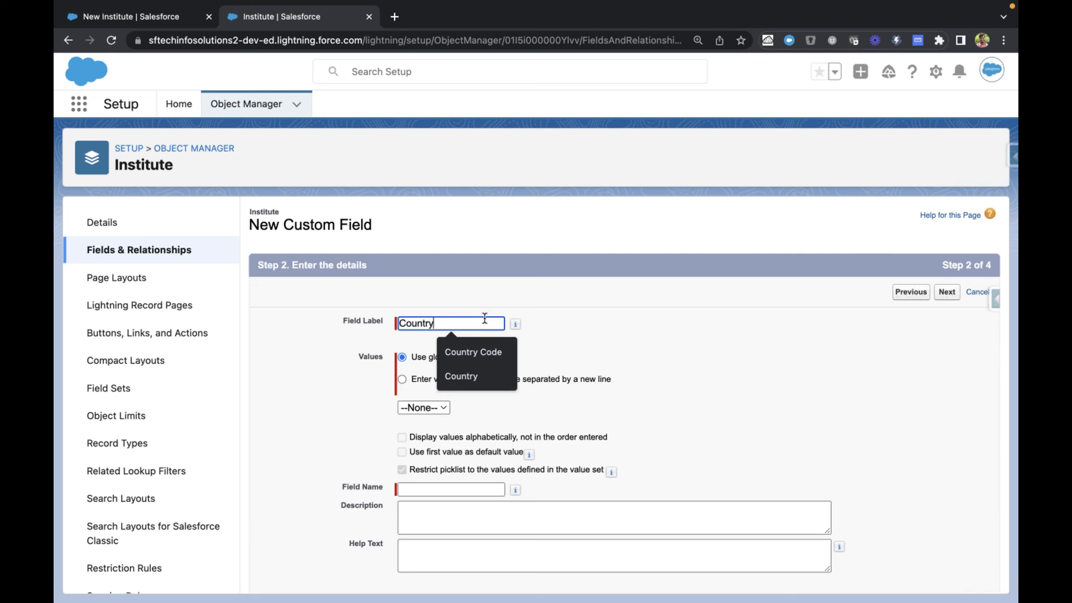
key(Tab)
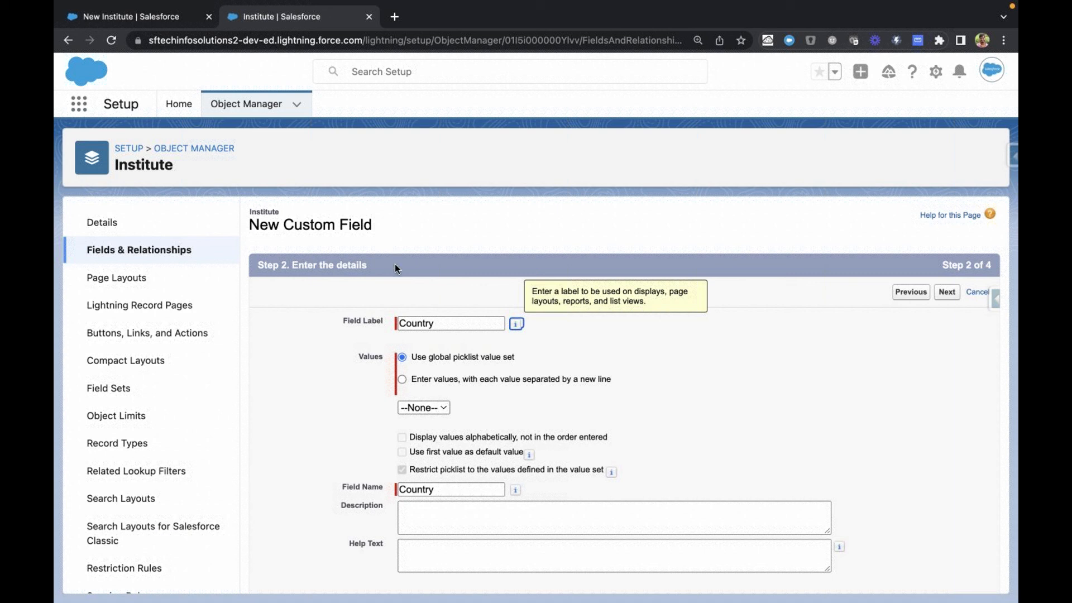
drag(412, 357, 535, 358)
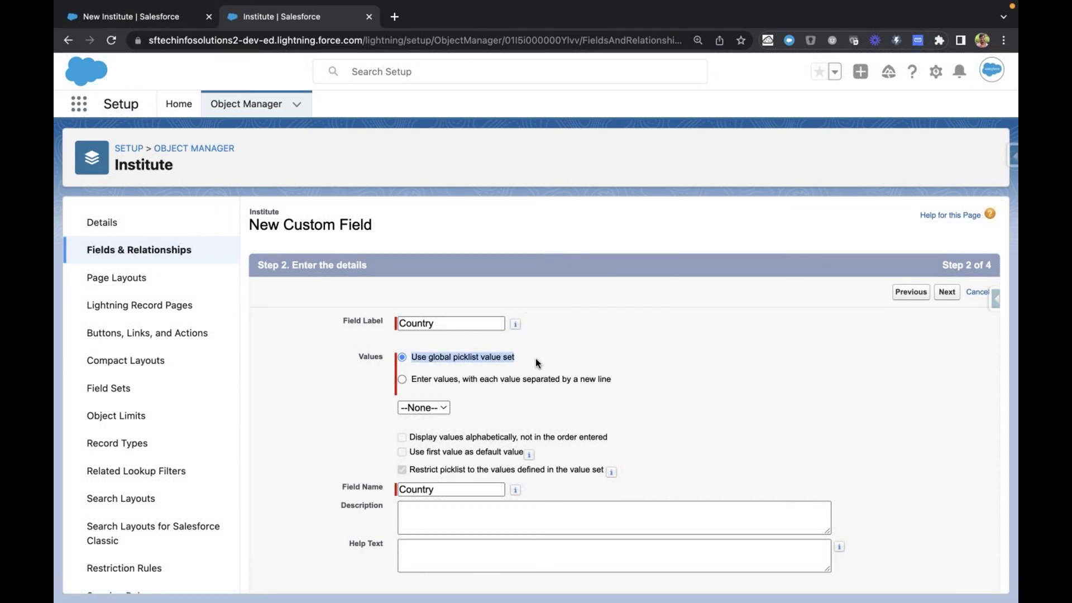
click(419, 409)
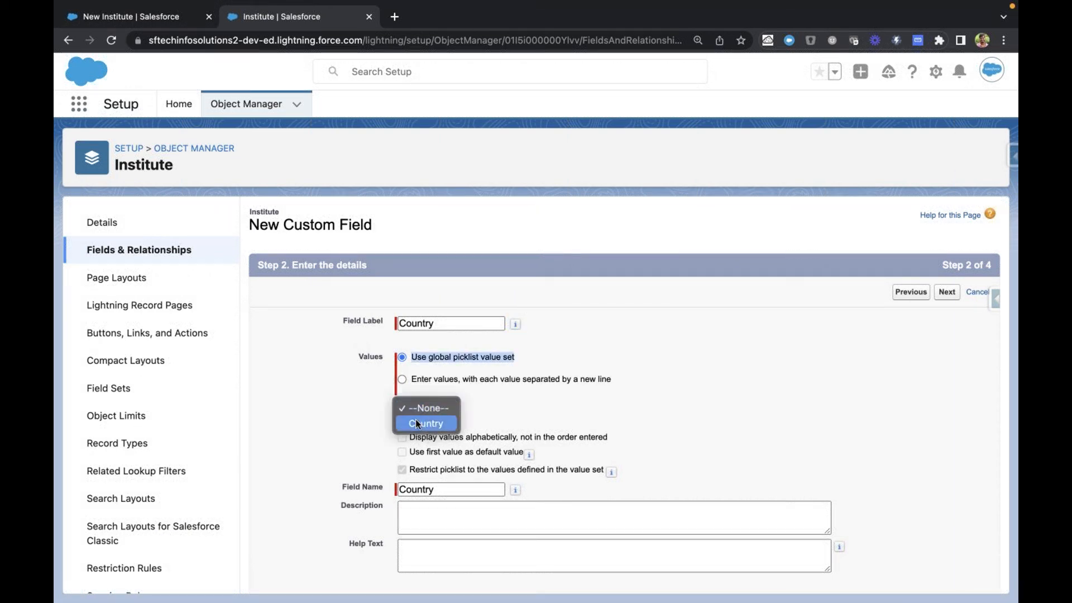
click(343, 423)
click(445, 409)
click(412, 424)
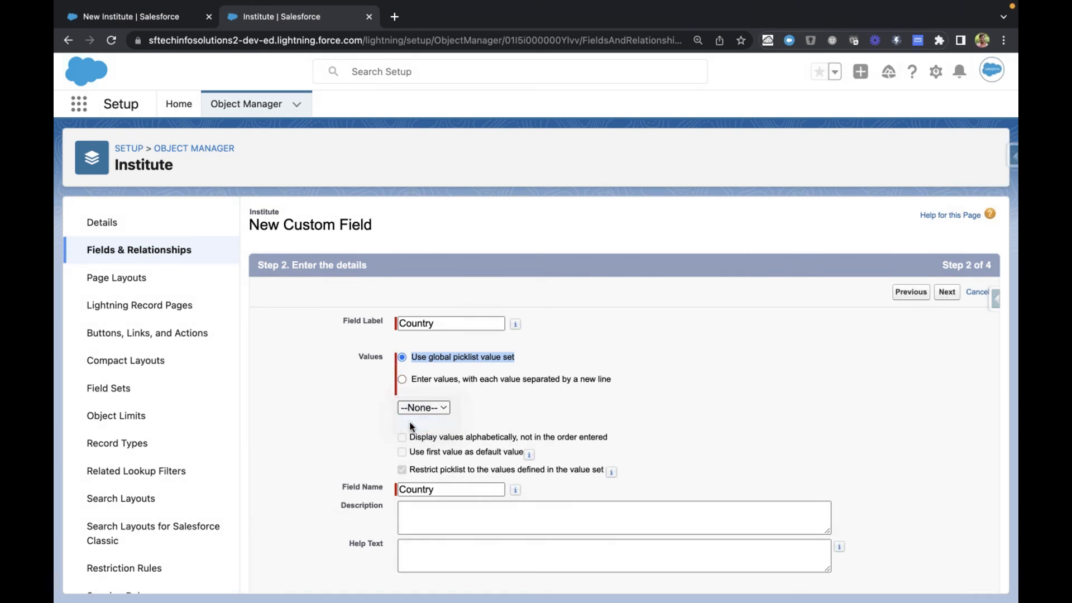
click(345, 434)
scroll(345, 433, down, 2)
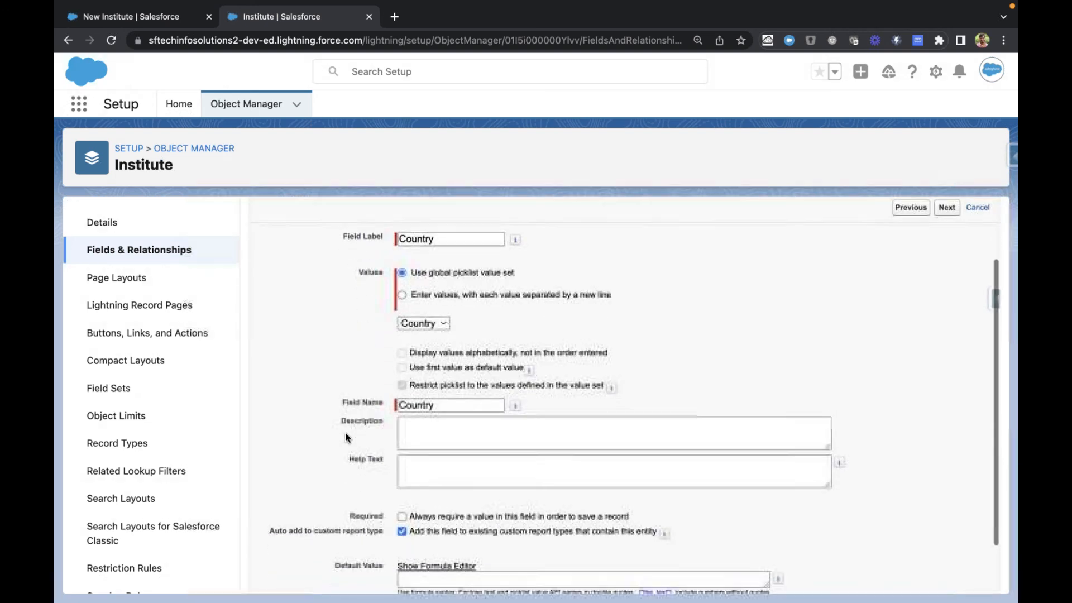
Step: Review the Country field's global value set choice and its alphabetical display, first-value default and restrict picklist options
key(ctrl+Tab)
key(ctrl+Tab)
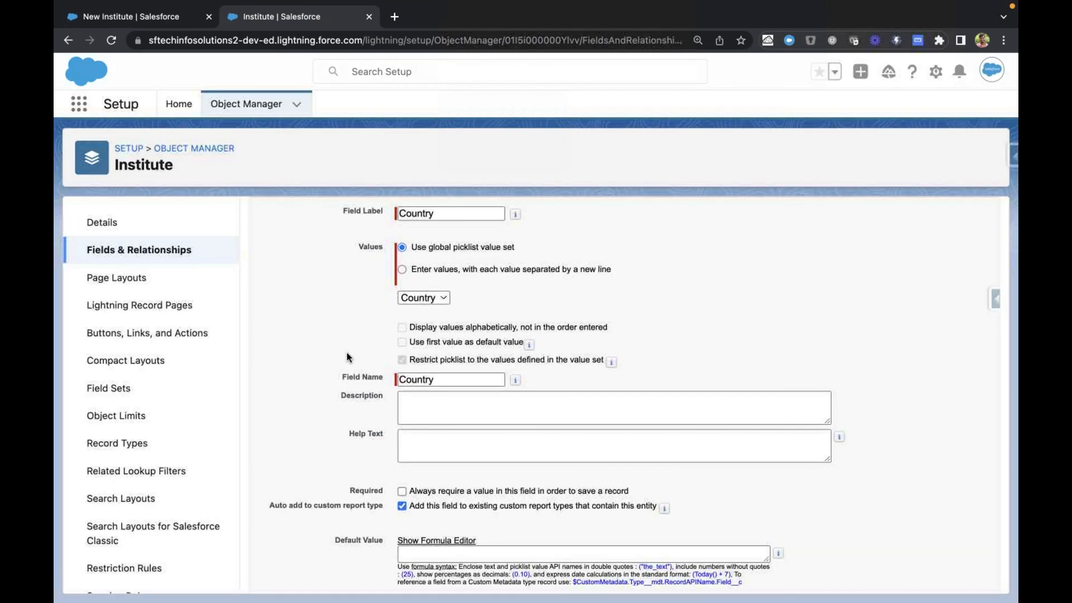
scroll(358, 333, down, 1)
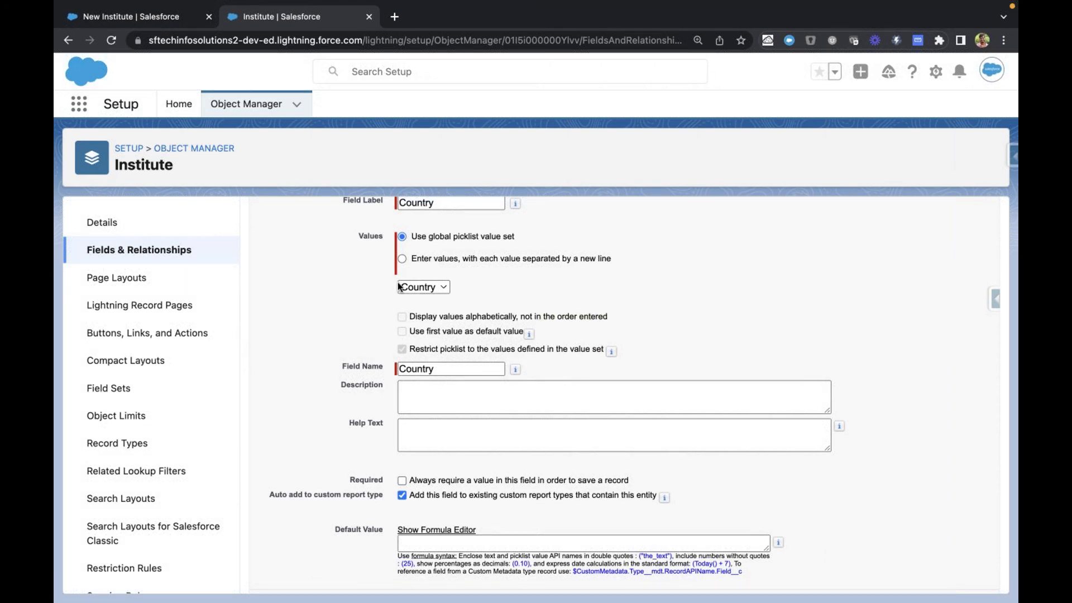
drag(411, 237, 542, 239)
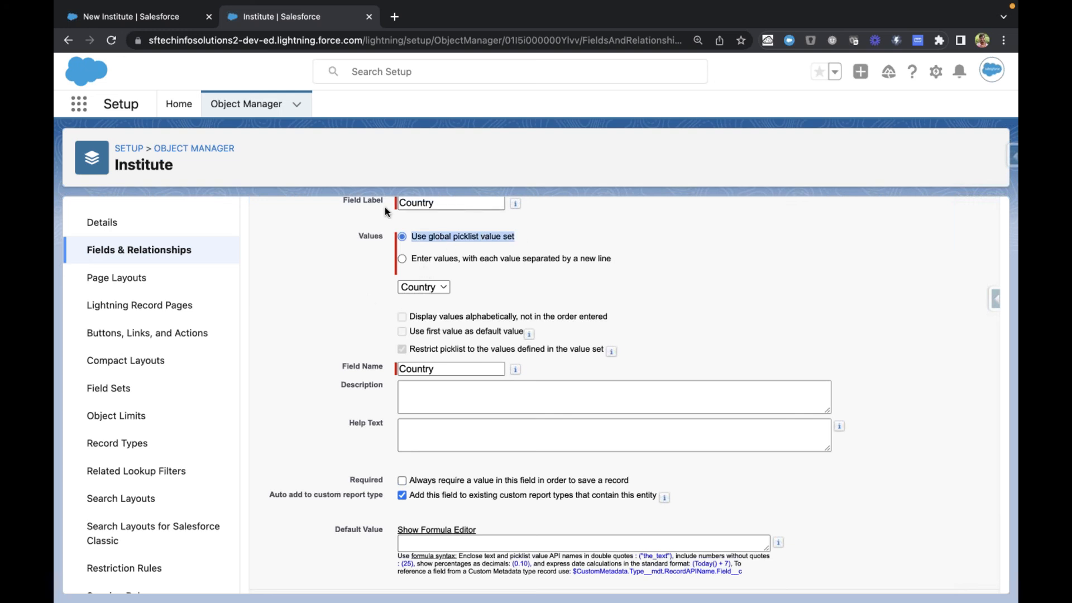
scroll(342, 354, down, 1)
scroll(342, 357, up, 1)
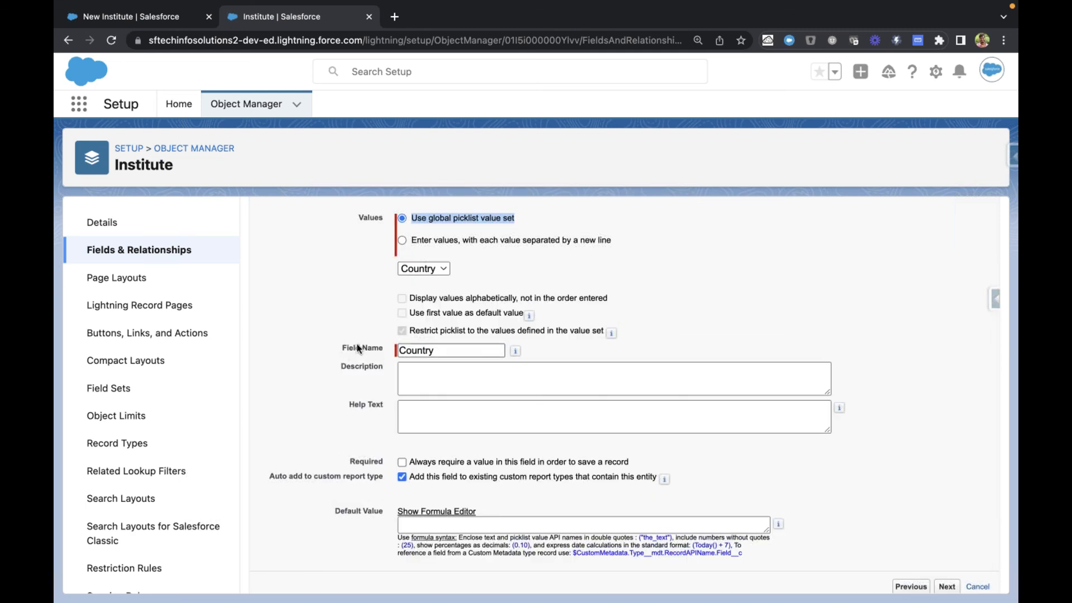
drag(394, 295, 625, 334)
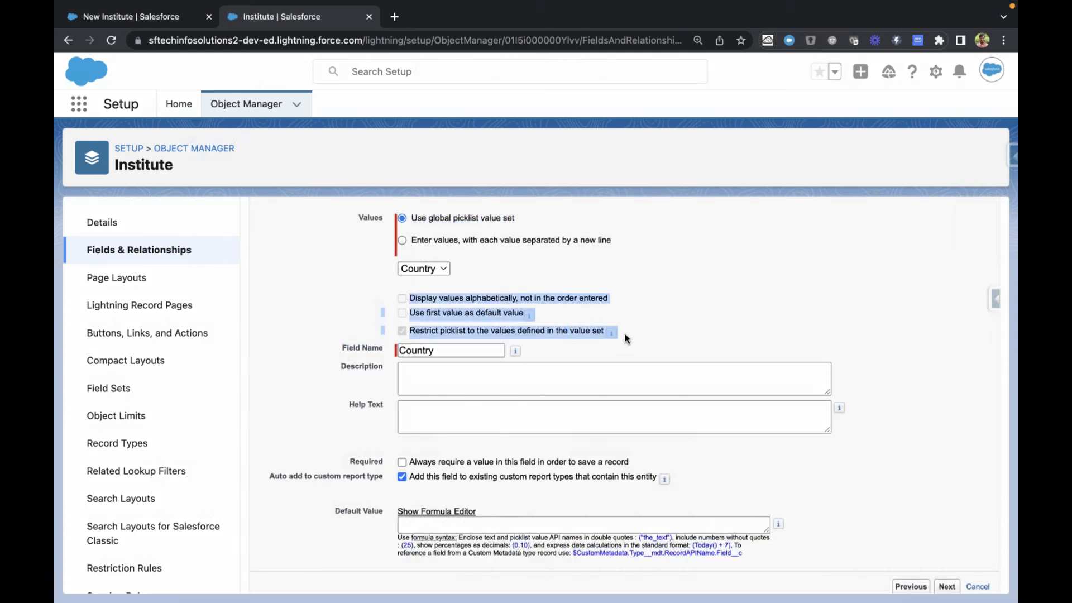
click(625, 336)
drag(407, 299, 559, 316)
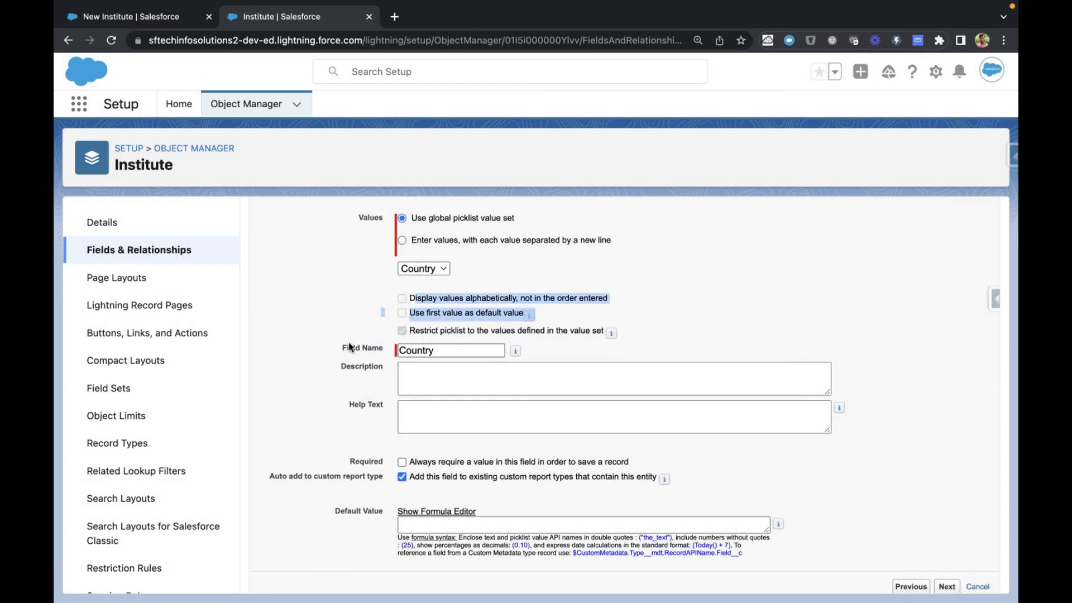
click(322, 390)
scroll(322, 390, down, 1)
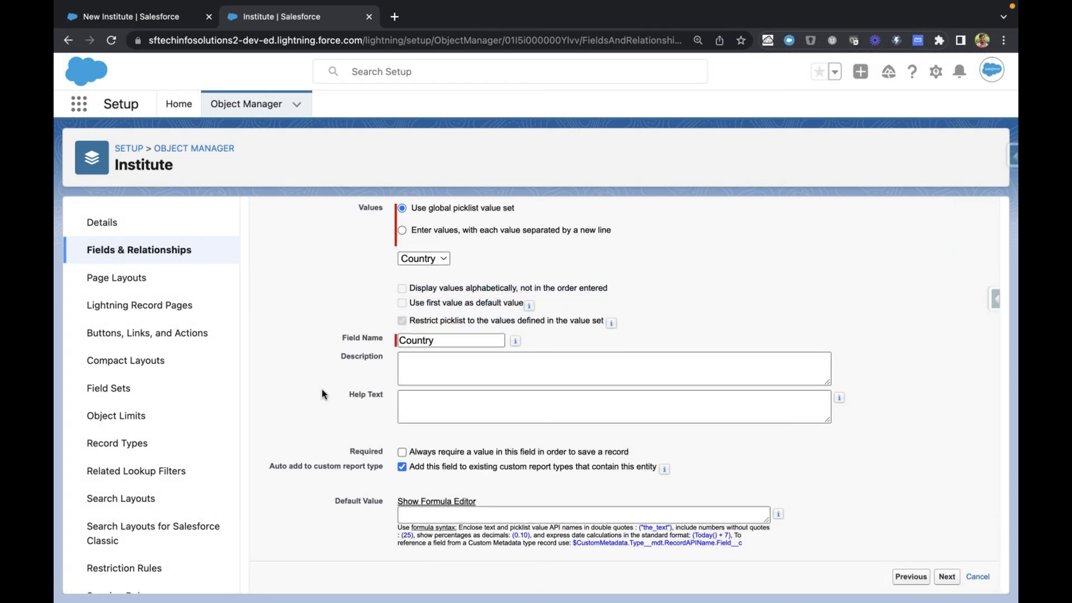
scroll(322, 390, up, 3)
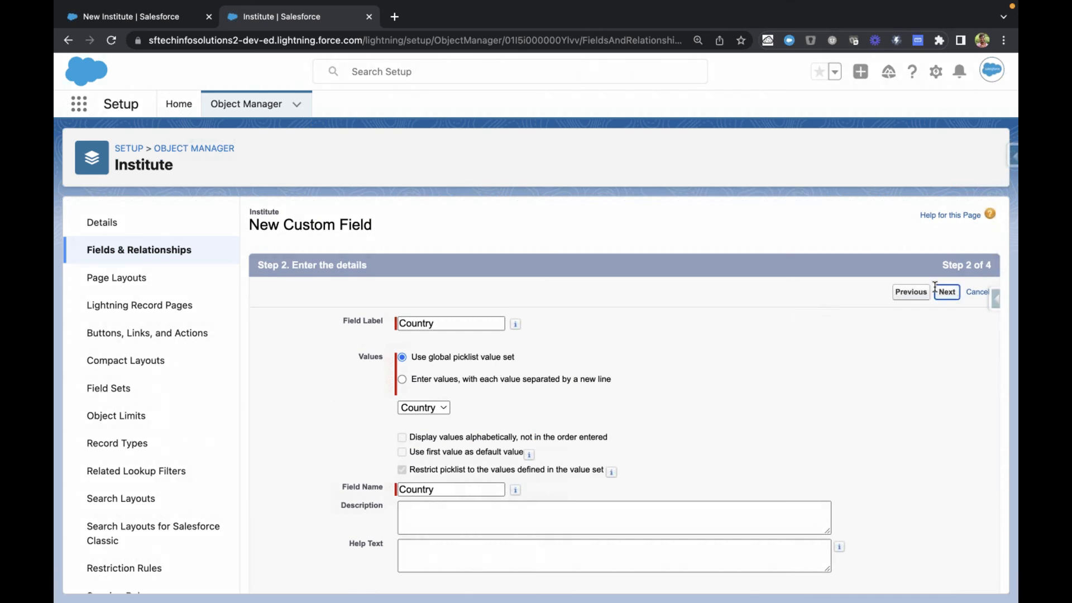
Step: Continue to the Country field's field-level security and review the visibility setting of each profile
click(937, 291)
scroll(851, 408, down, 1)
scroll(851, 407, up, 1)
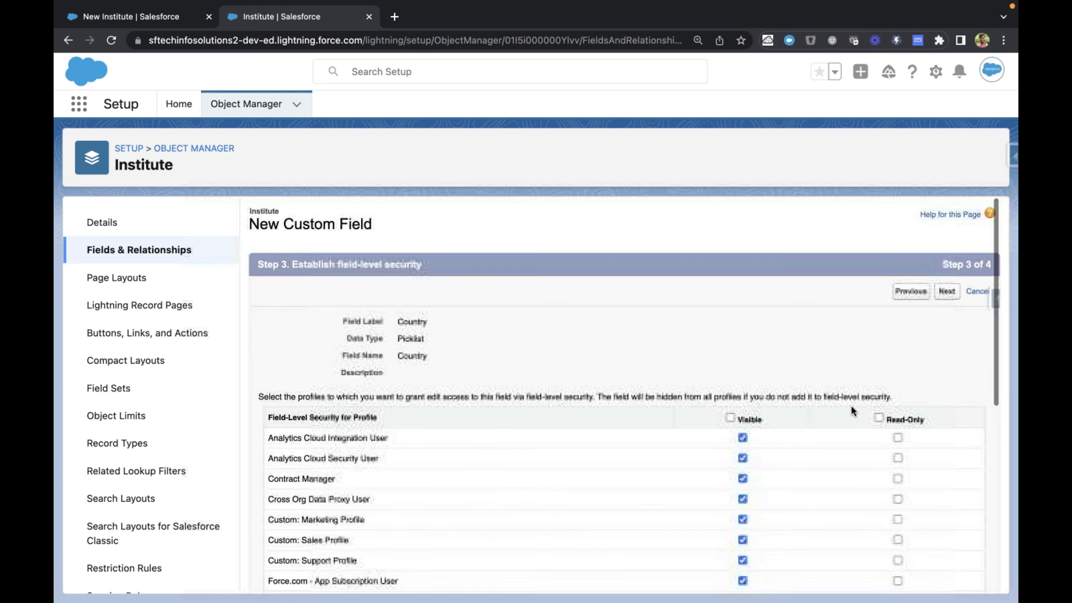
triple_click(481, 394)
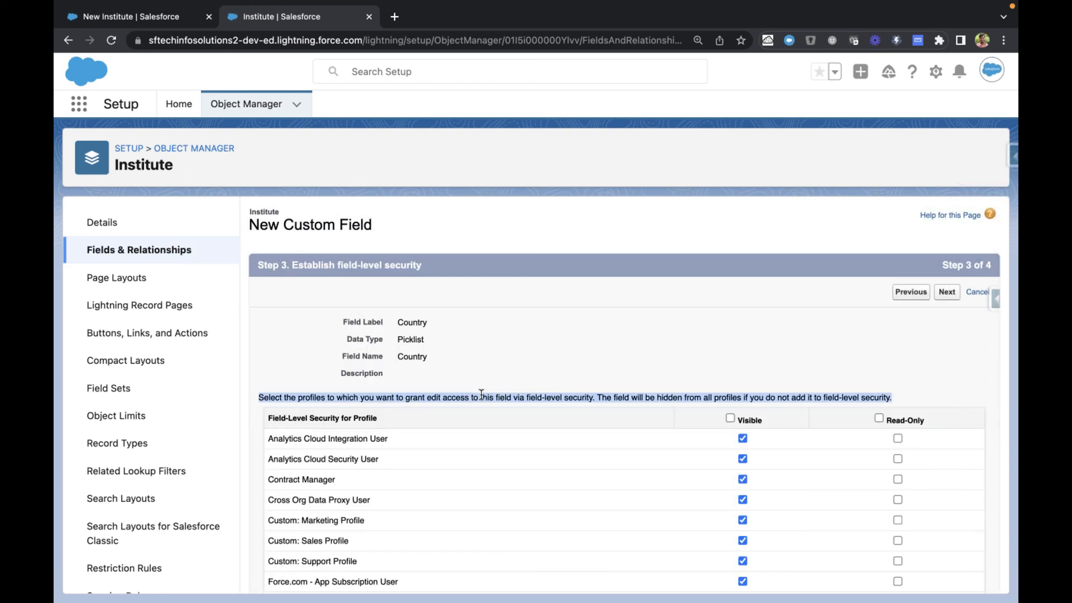
click(482, 394)
scroll(512, 393, down, 10)
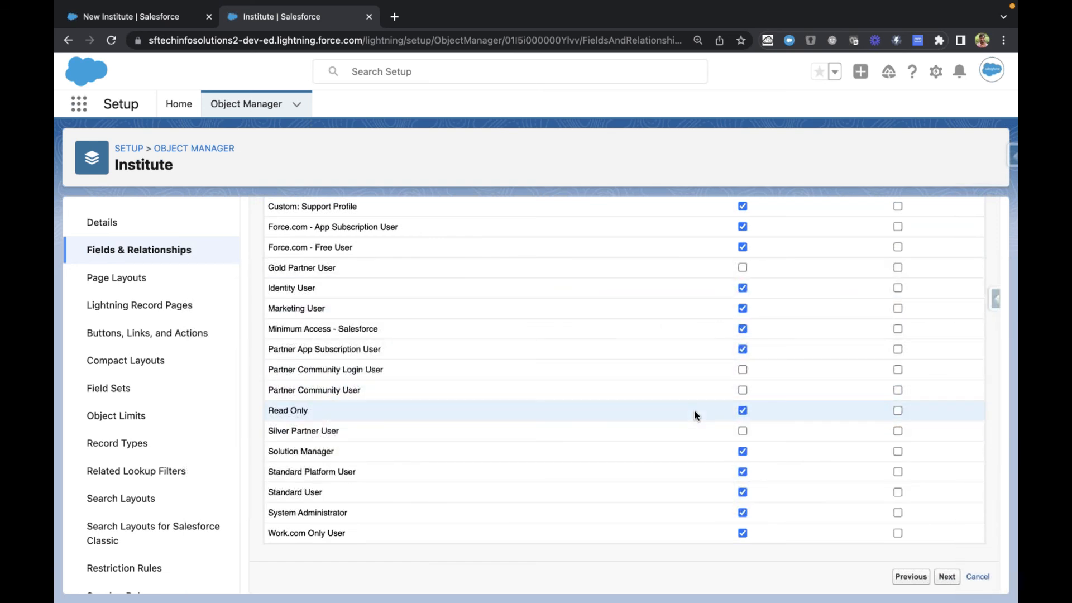
scroll(688, 368, up, 4)
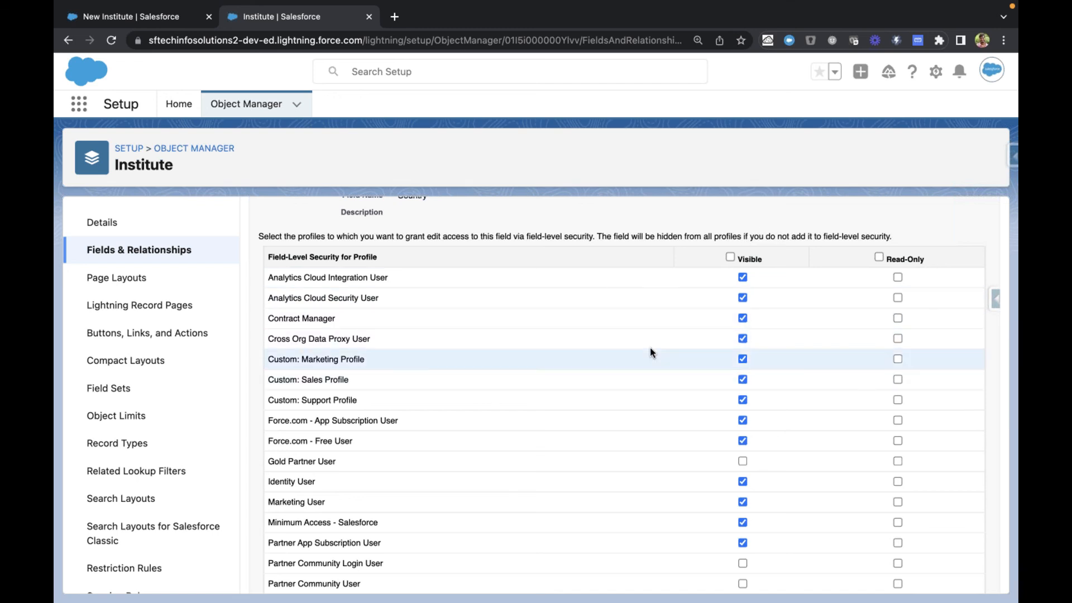
Step: Clear the Country field's visibility for all profiles, make it visible only to System Administrator, and continue to the page layouts
click(730, 256)
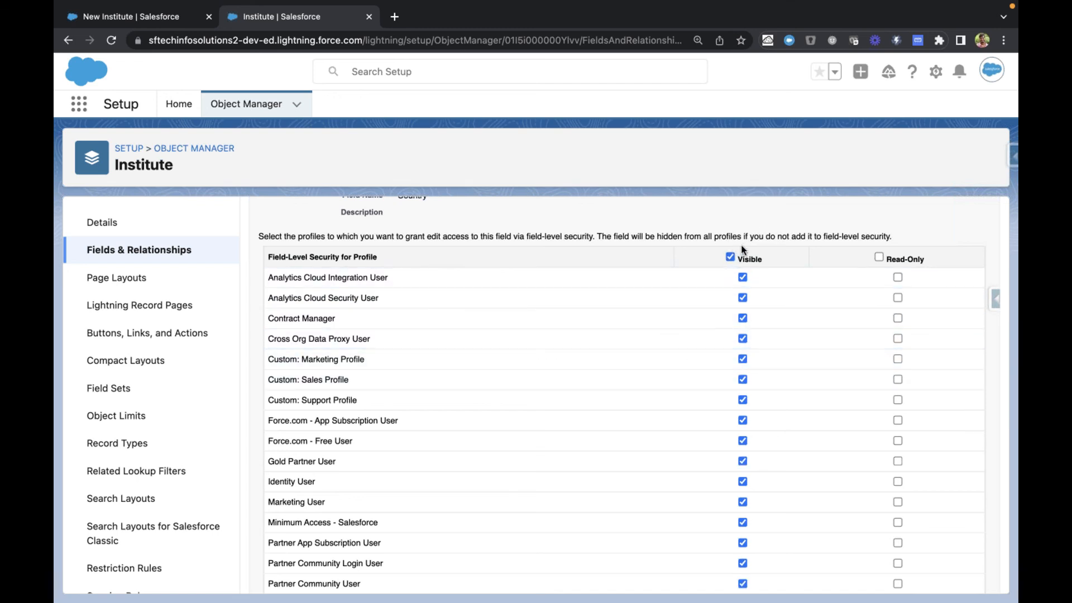
click(730, 257)
scroll(669, 417, down, 5)
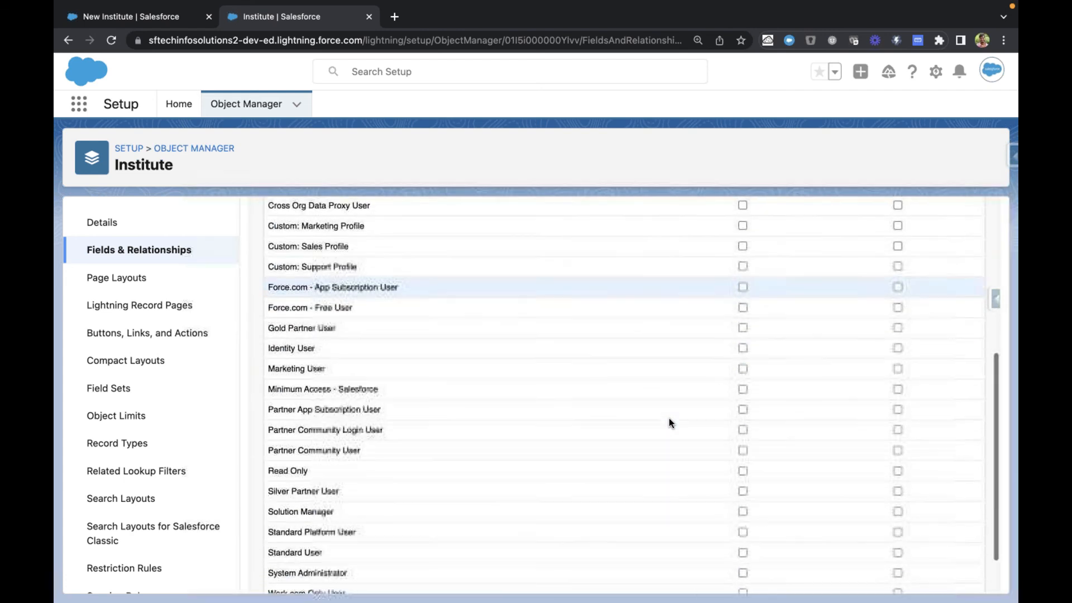
click(742, 512)
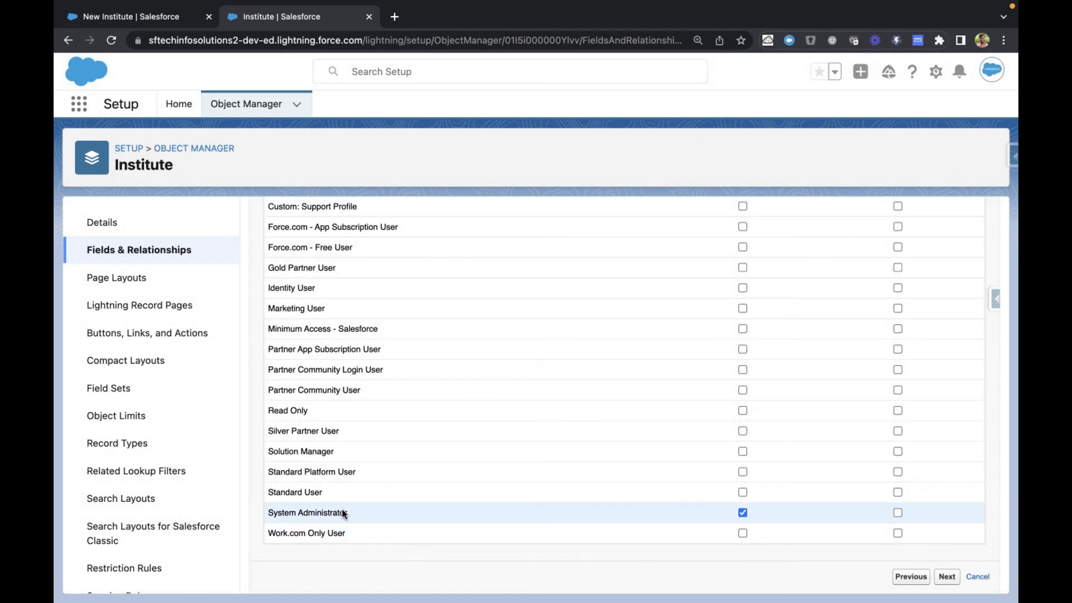
drag(347, 513, 269, 513)
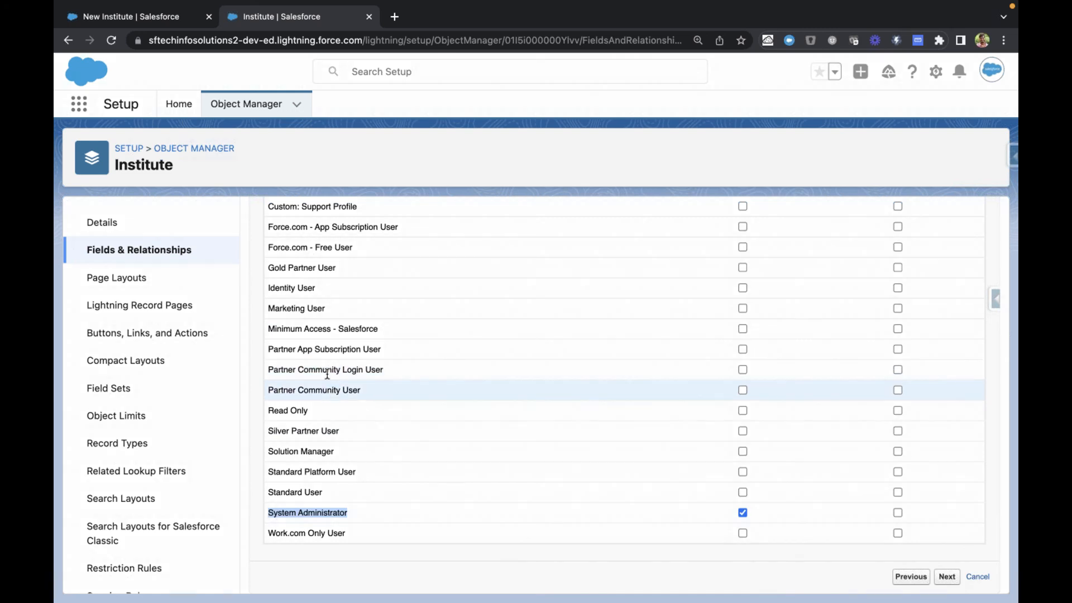
click(948, 577)
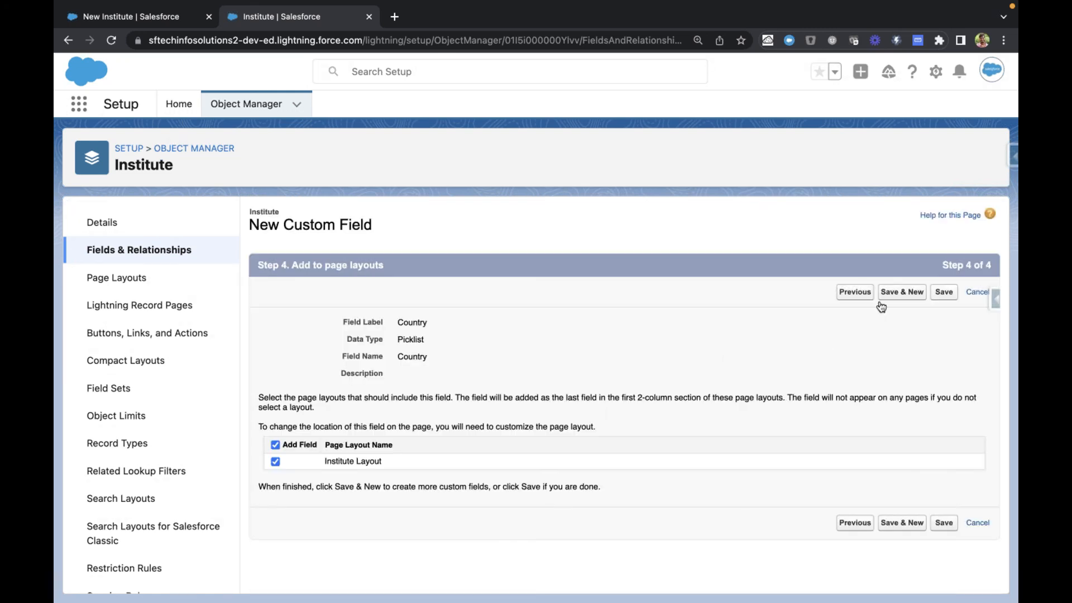
Step: Save the Country field with the Institute Layout included and reload the open New Institute form to check for the field
click(944, 292)
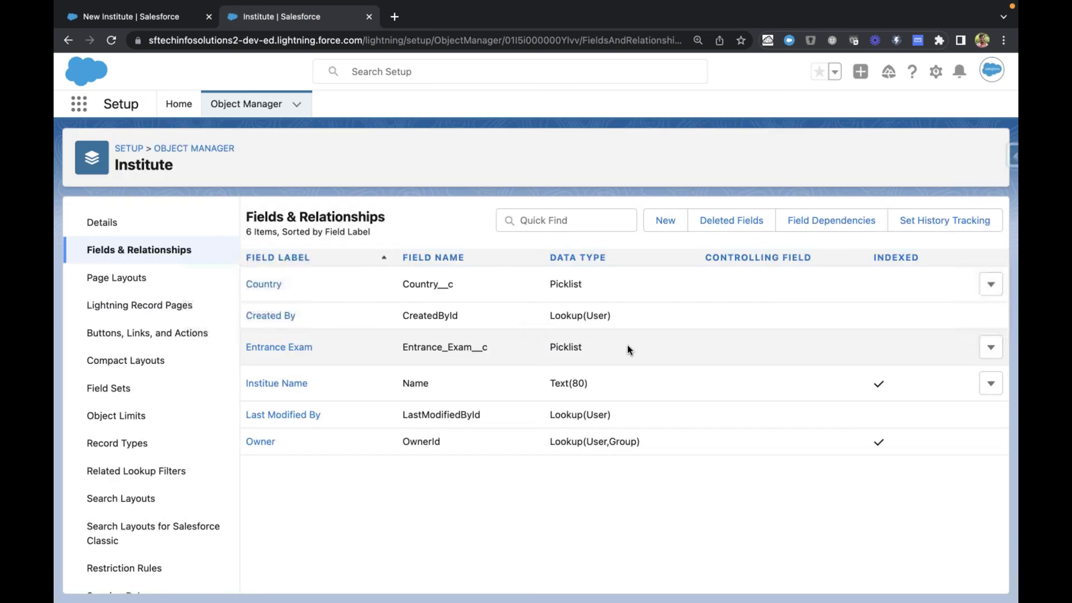
click(171, 18)
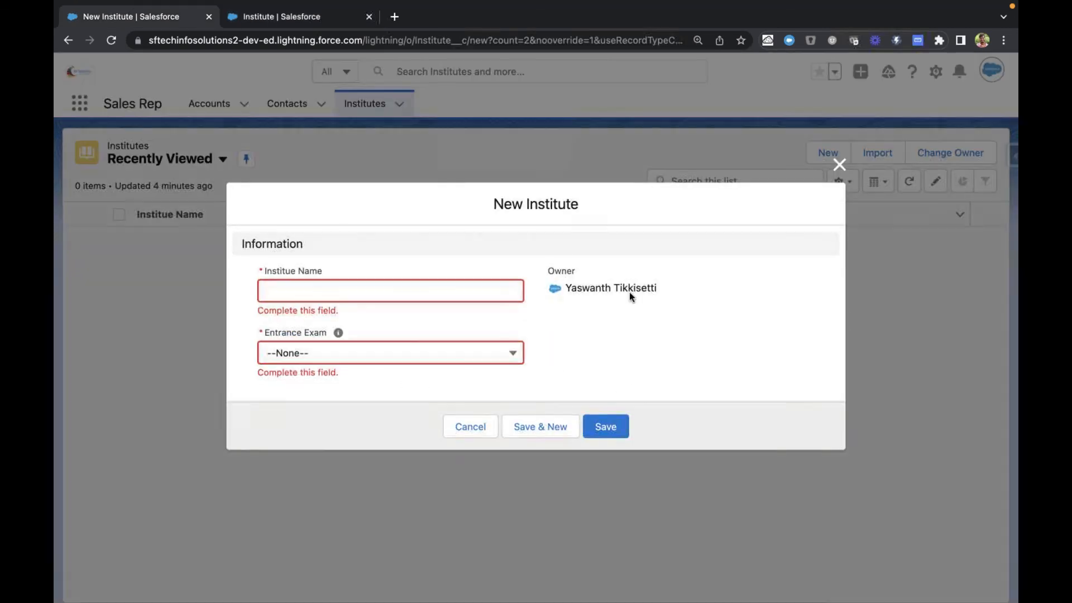
key(super+r)
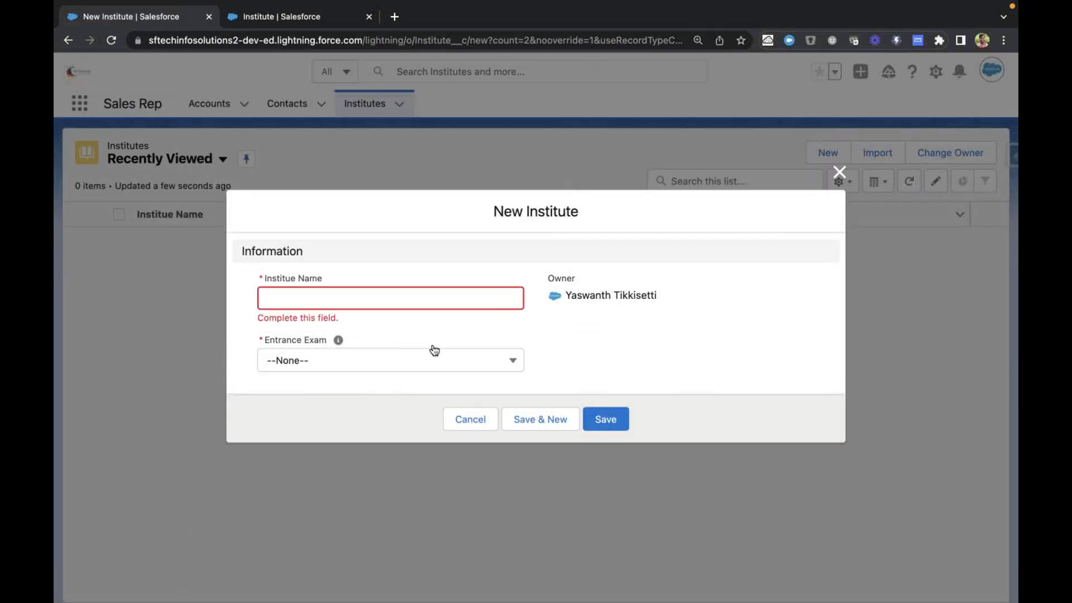
key(super+r)
key(ctrl+Tab)
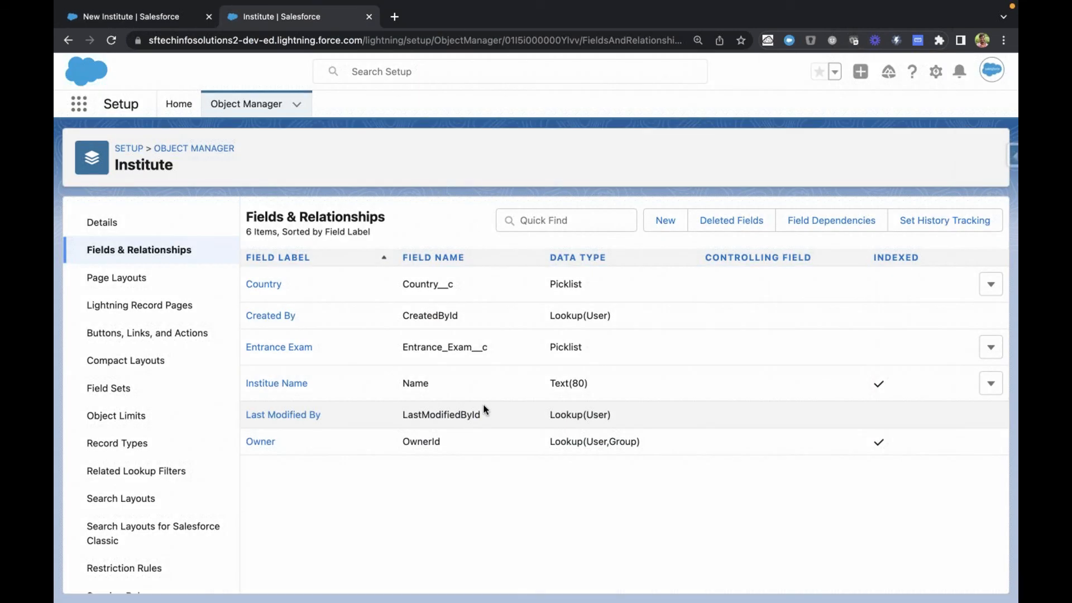
key(ctrl+shift+Tab)
key(super+r)
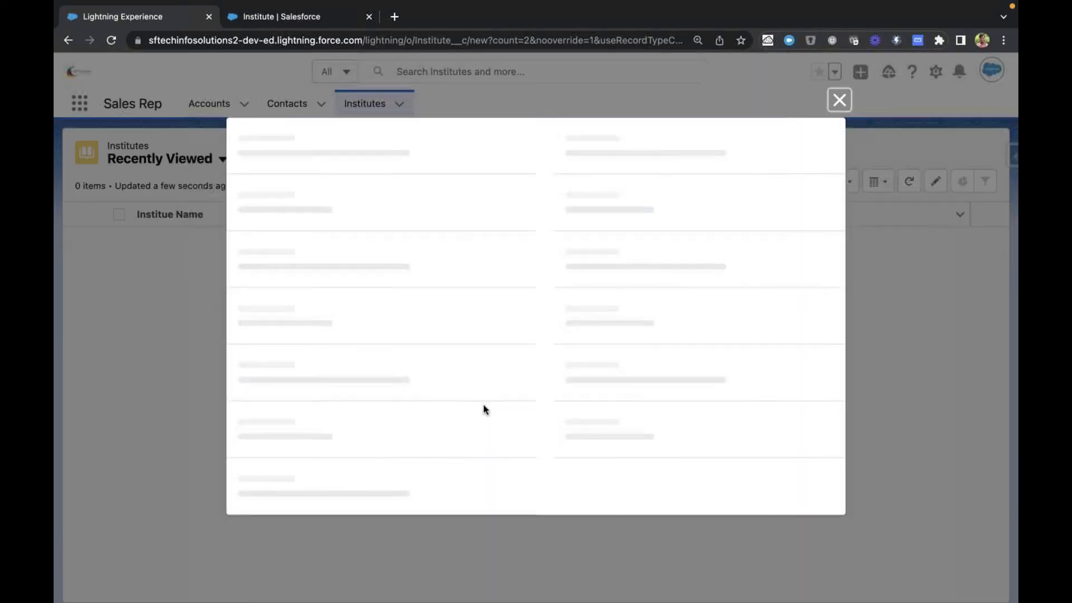
Step: Cancel the New Institute form, open a fresh one from the Institutes list to check for Country, and cancel it
click(476, 420)
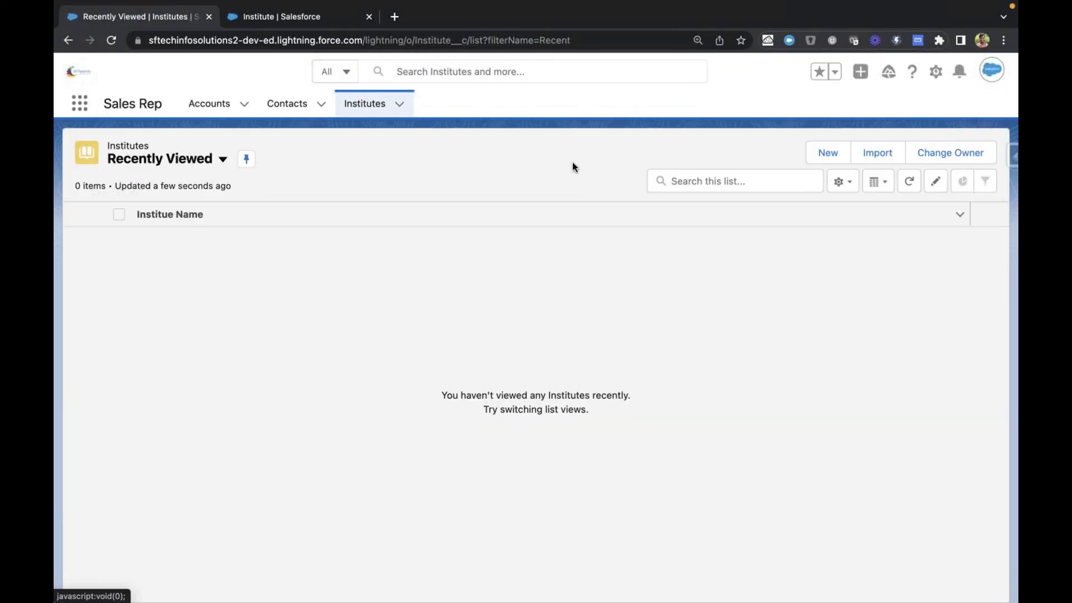
click(808, 160)
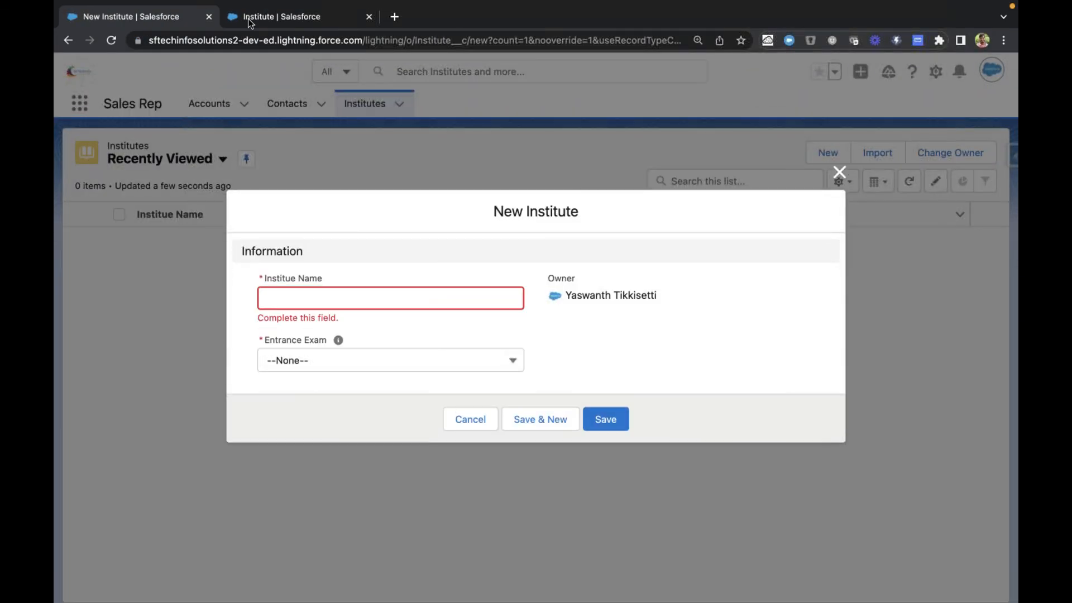
click(469, 418)
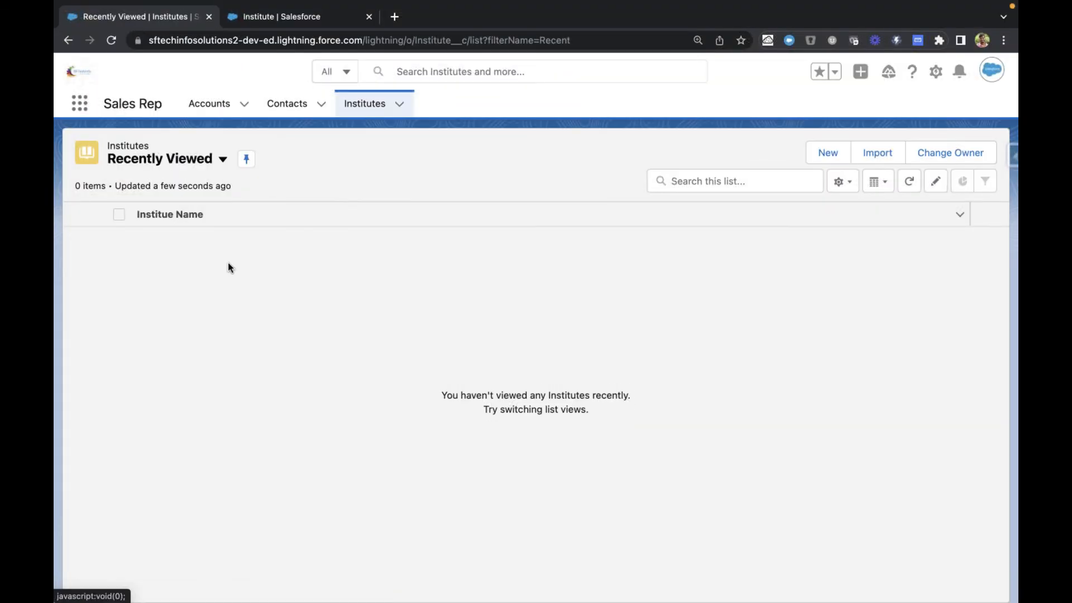
Step: Open the Institute Layout from the Institute object's page layouts and check the Information section for the Country field
click(267, 52)
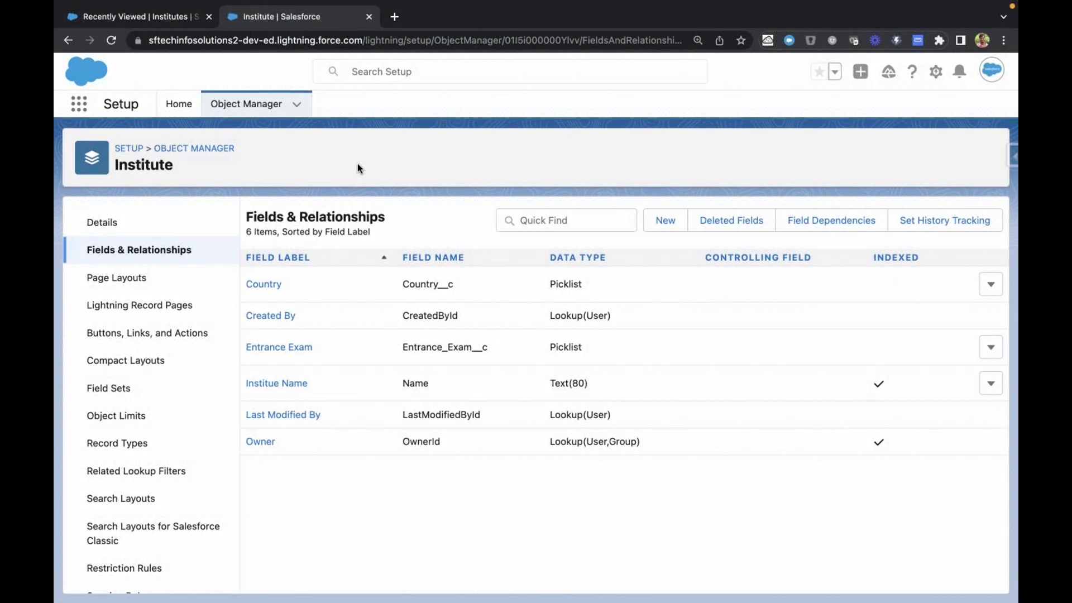
click(129, 278)
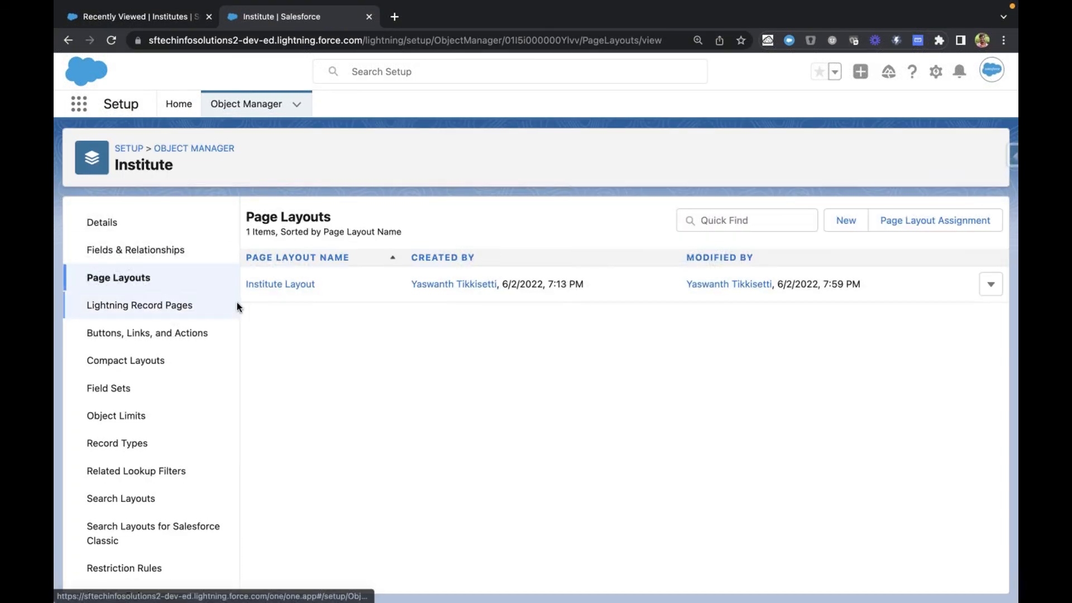
click(279, 284)
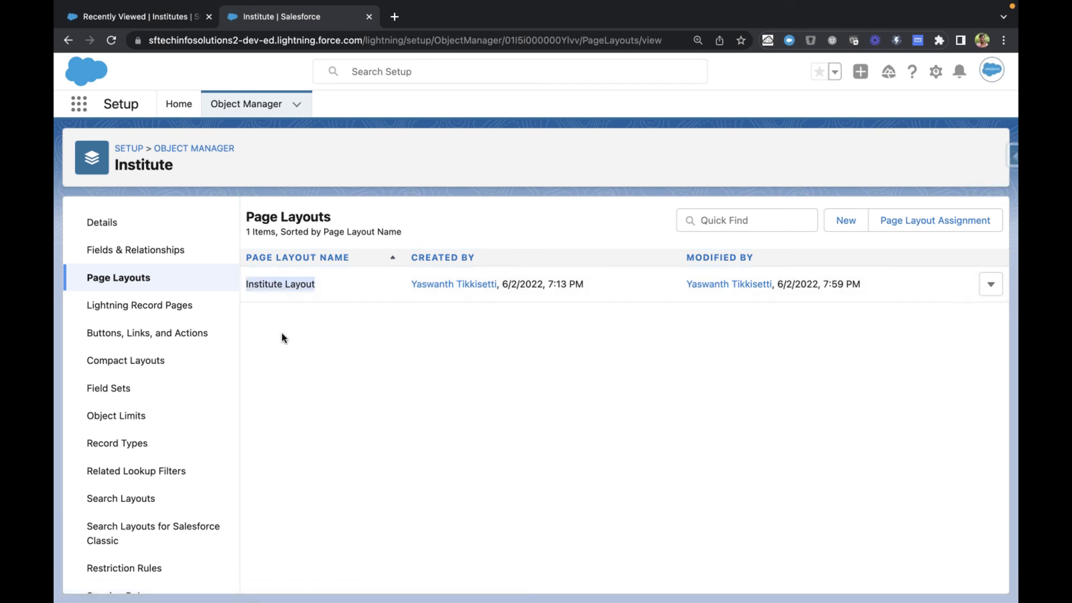
click(291, 286)
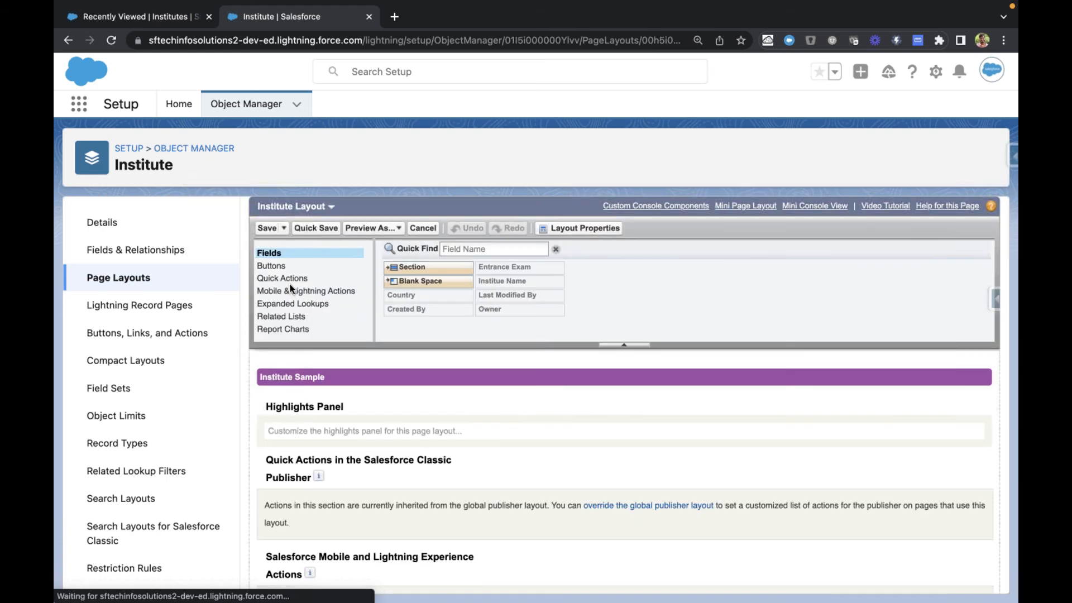
scroll(361, 444, down, 5)
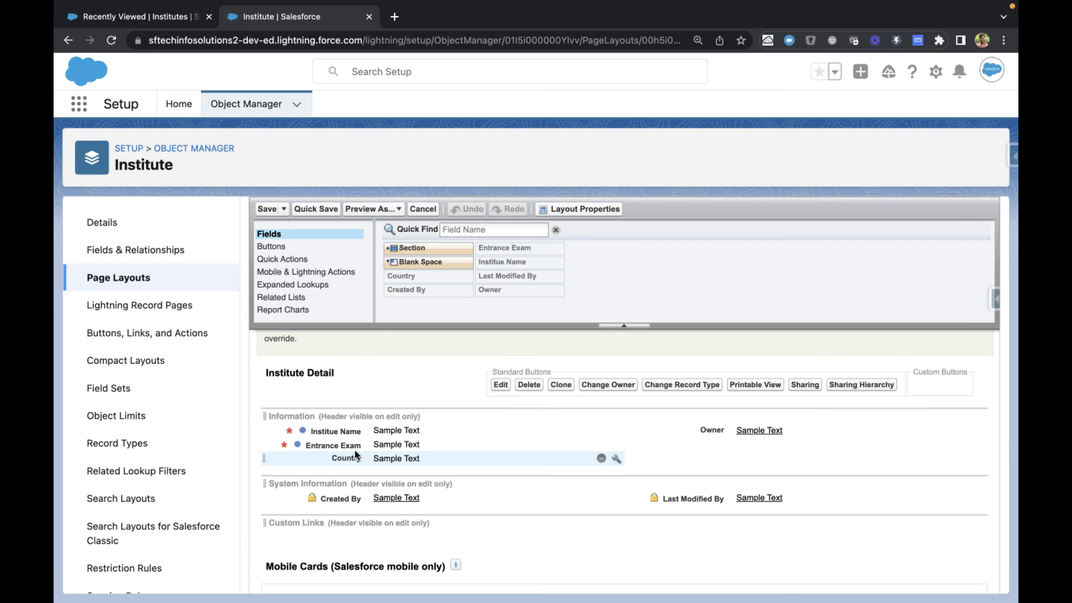
Step: Reload the Institutes list, recheck a new Institute form for the Country field against the page layout, and cancel the form
click(137, 18)
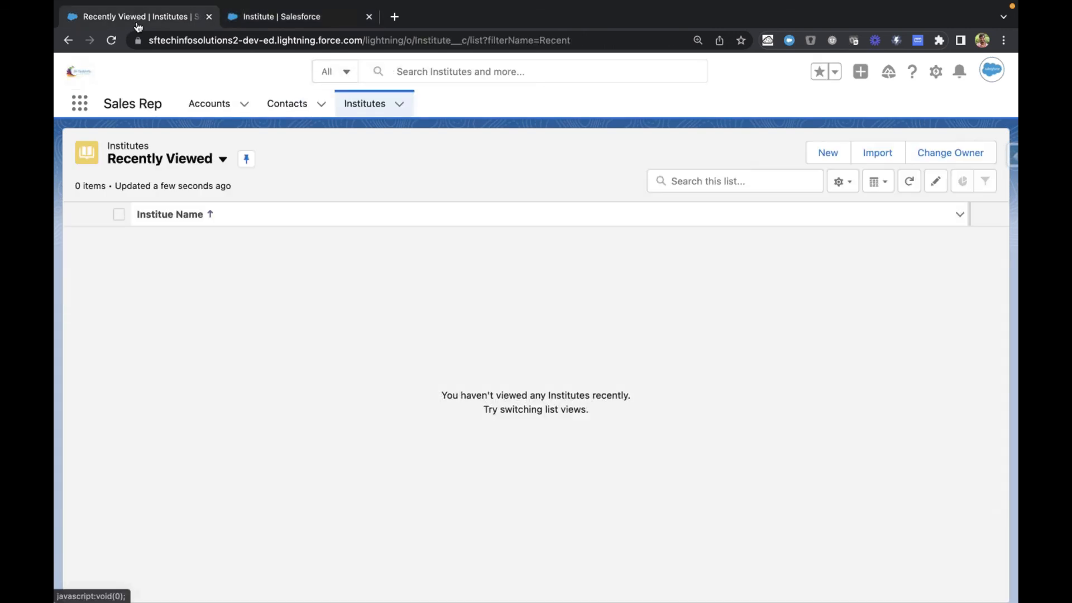
key(super+r)
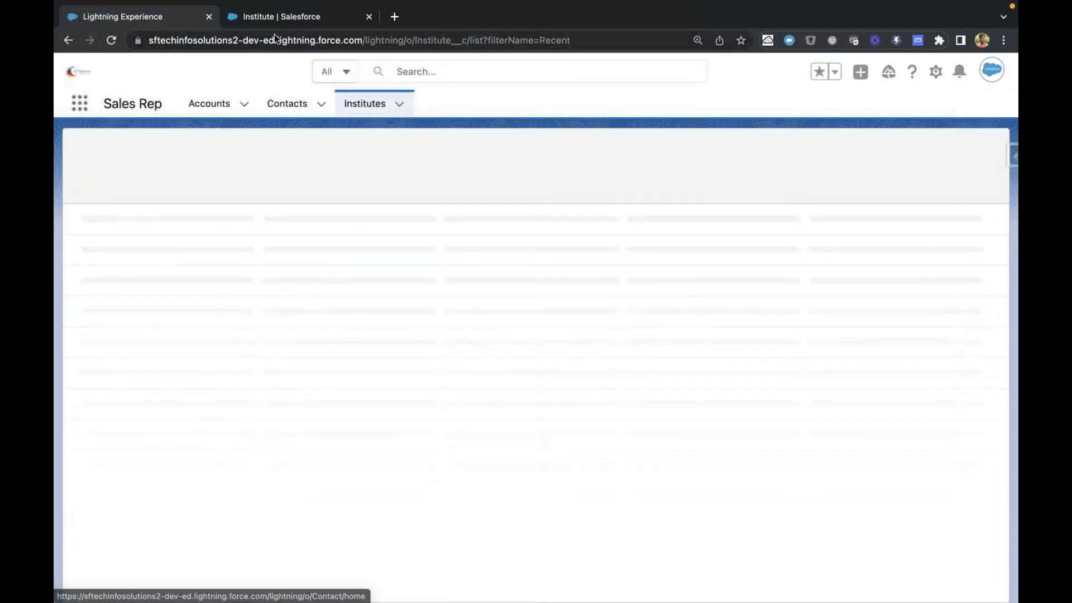
click(270, 21)
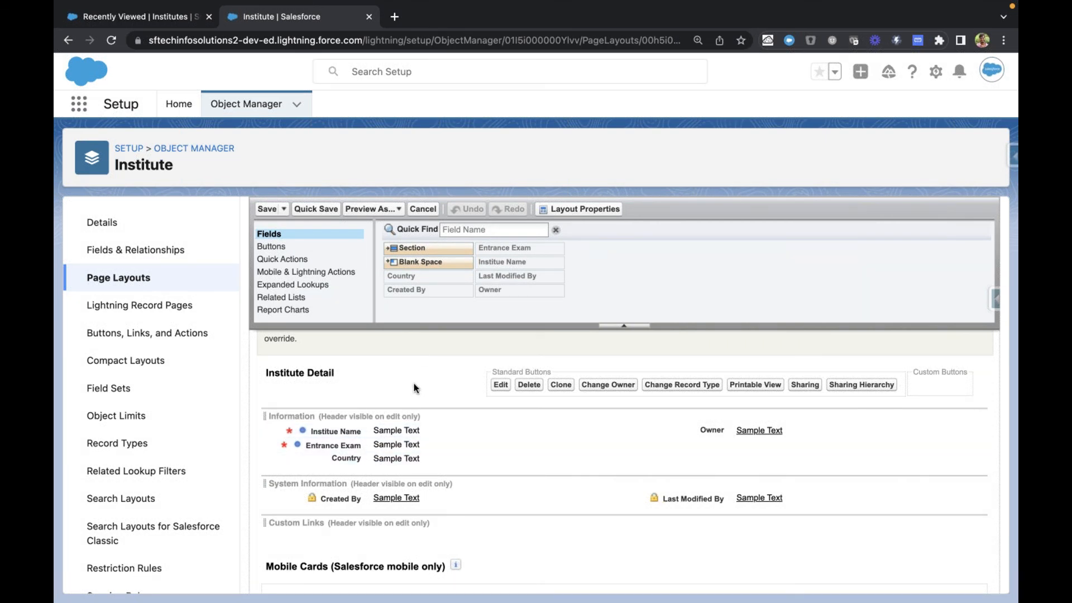
key(ctrl+shift+Tab)
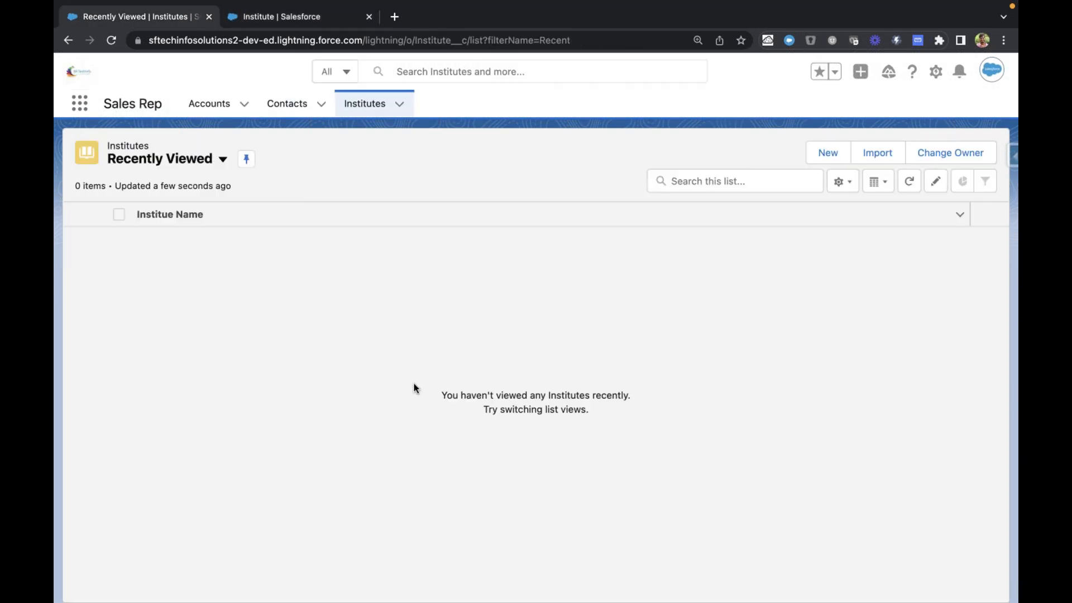
key(super+r)
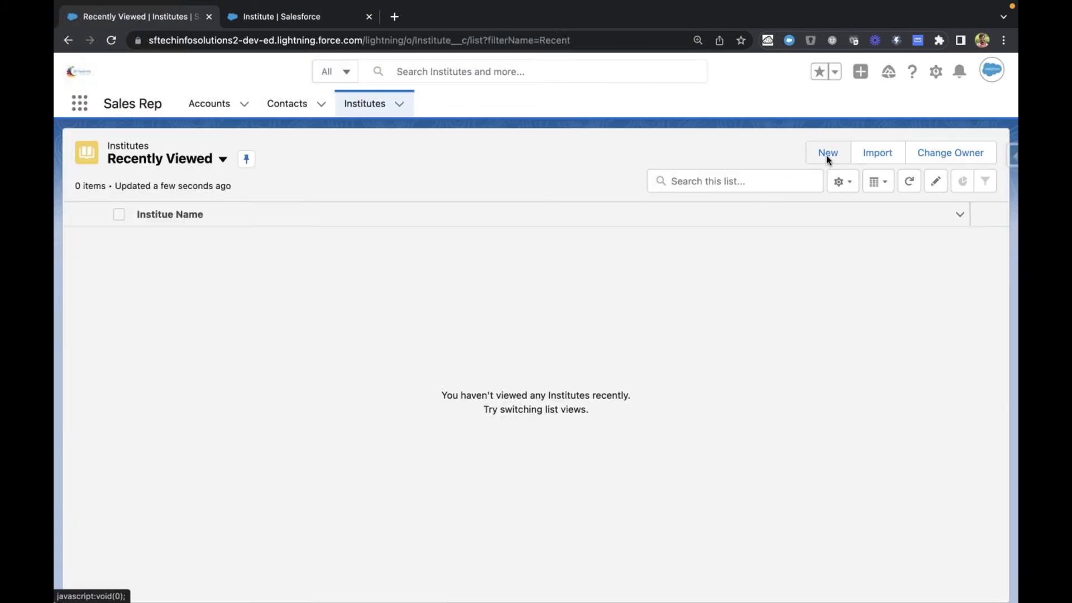
click(827, 155)
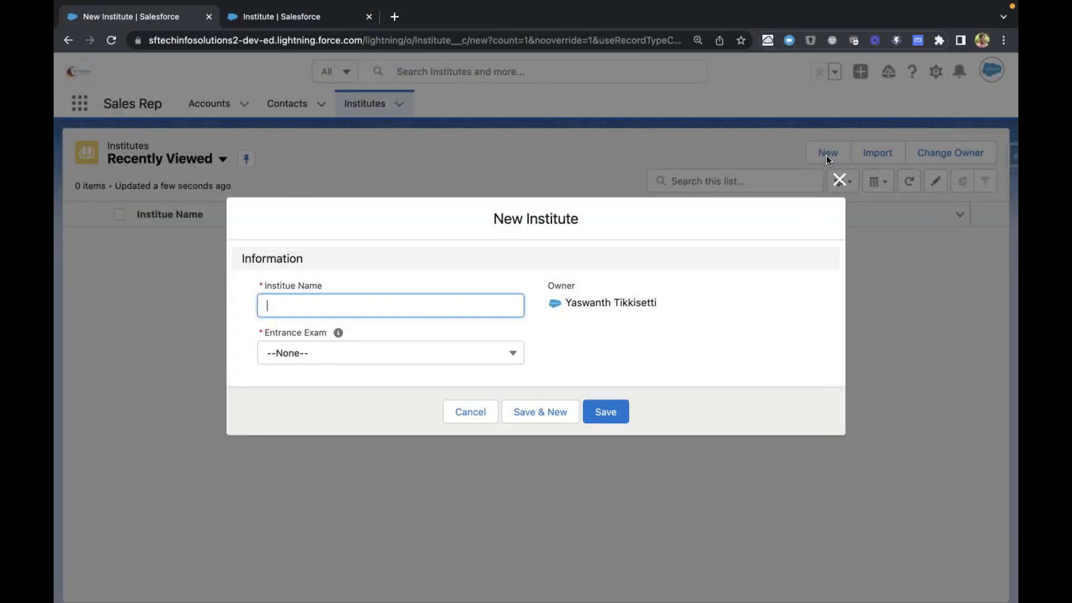
key(super+r)
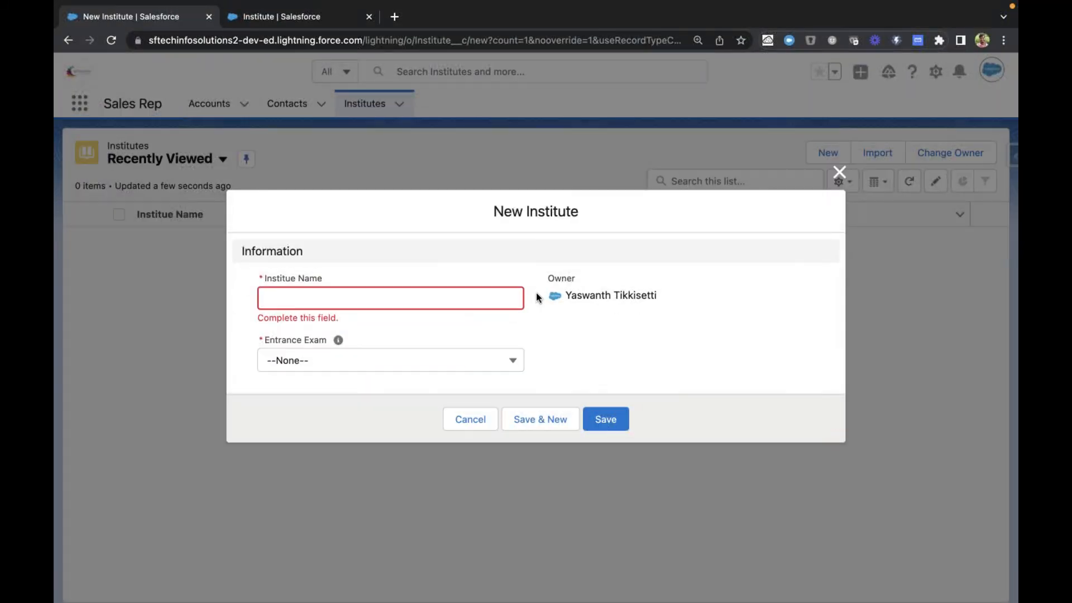
key(super+r)
click(485, 424)
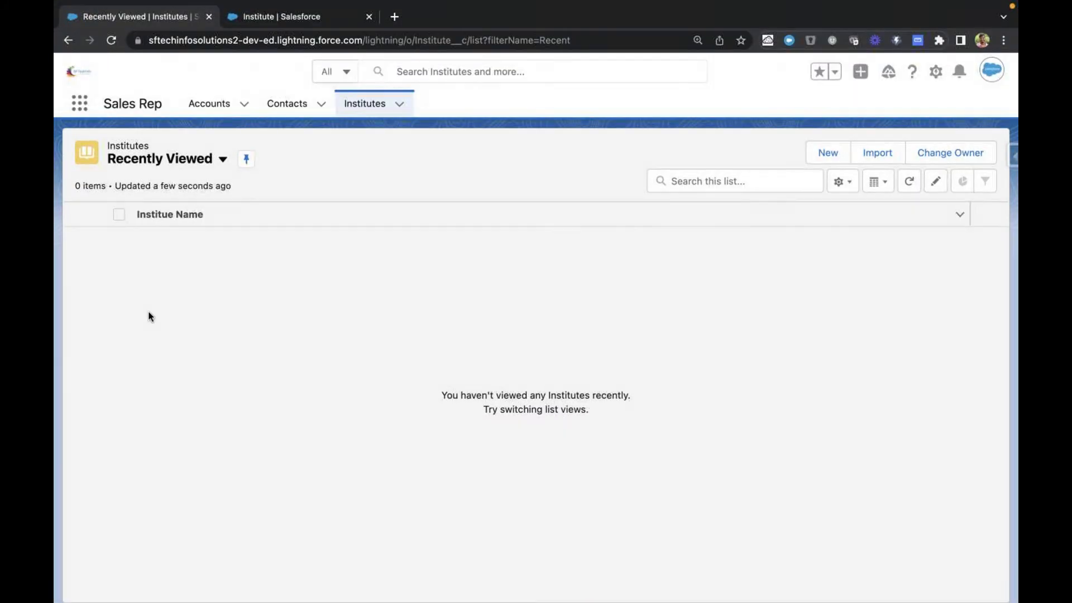
Step: Compare the Institute Layout with the Institutes list, close the layout without saving, and return to the object's Fields & Relationships
click(295, 17)
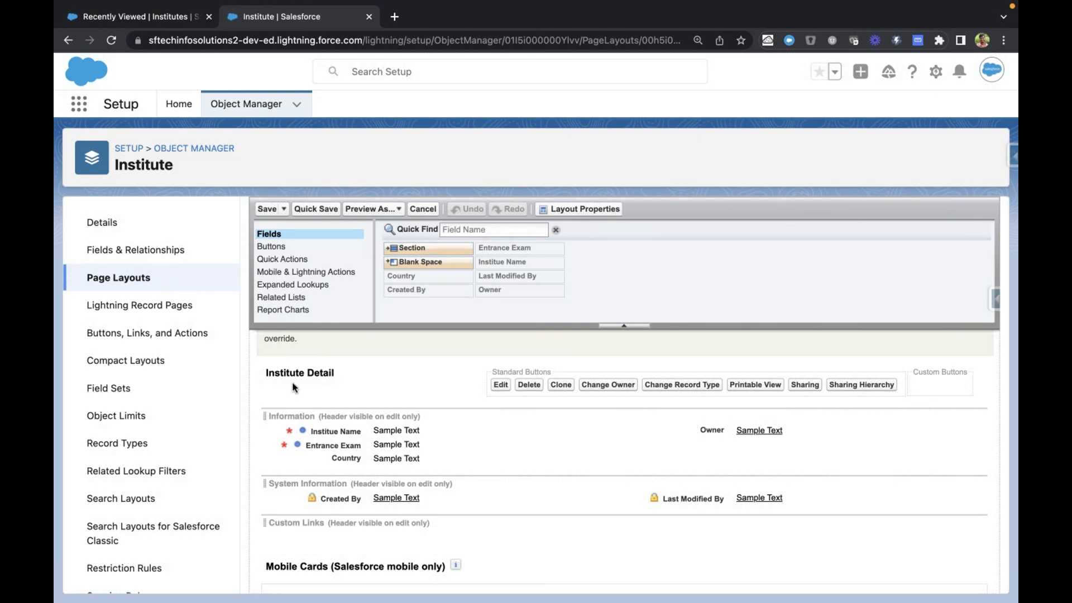
click(136, 22)
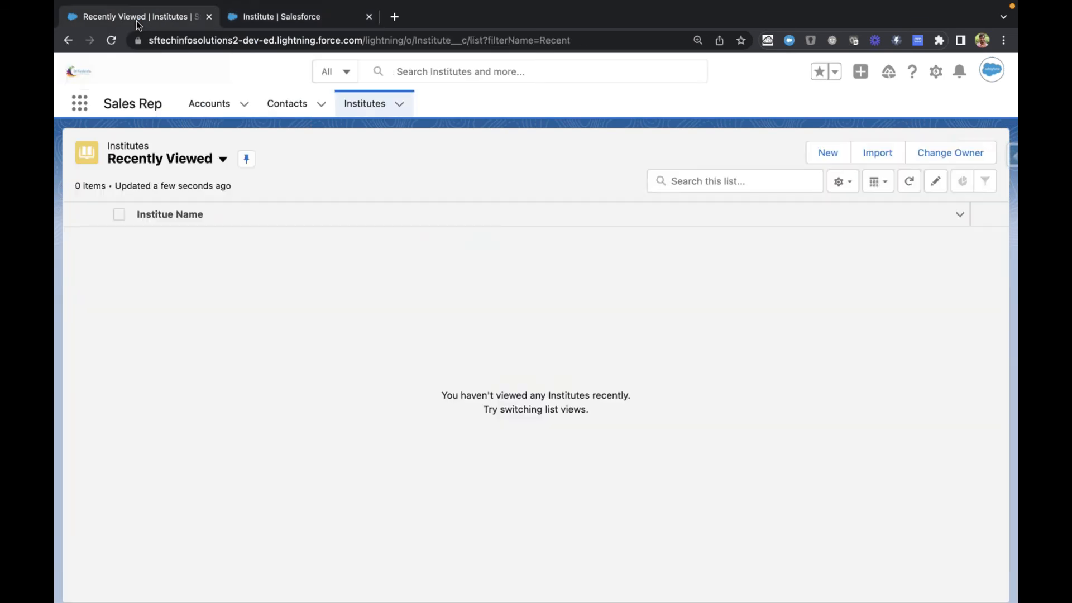
click(290, 22)
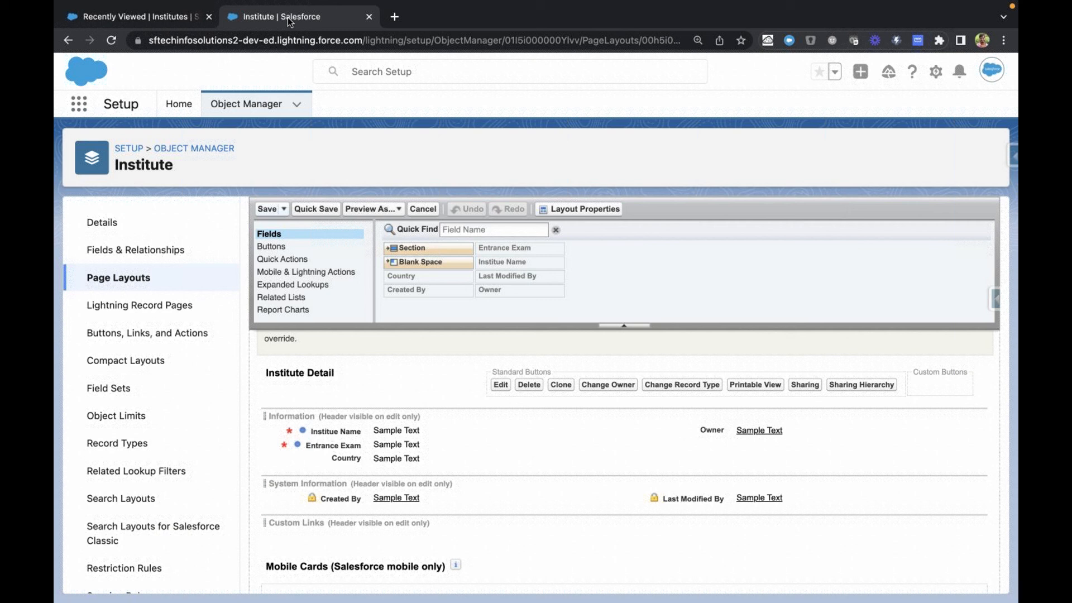
click(426, 211)
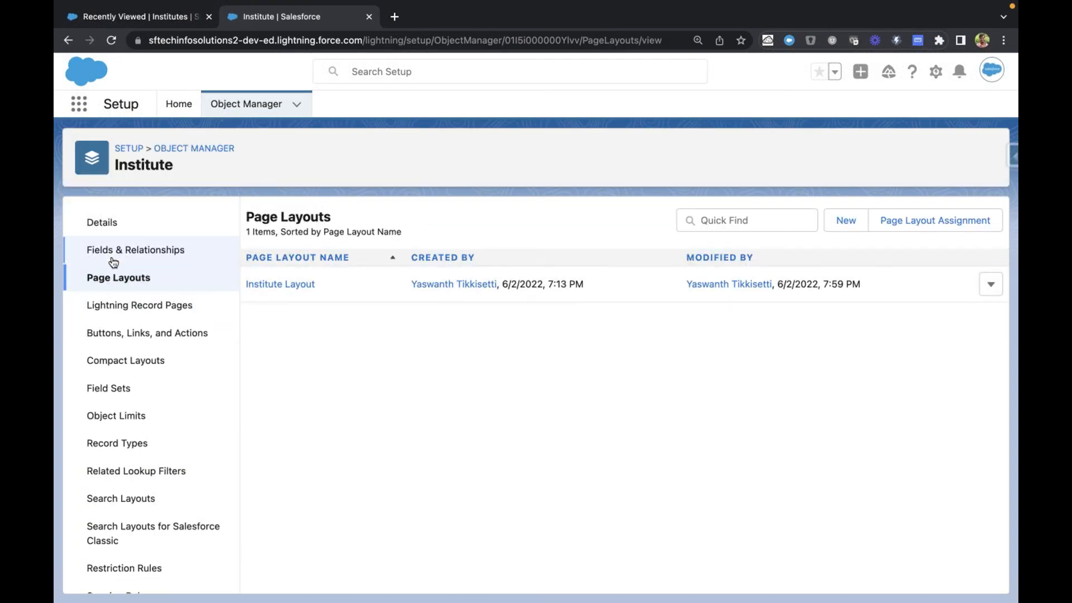
click(234, 257)
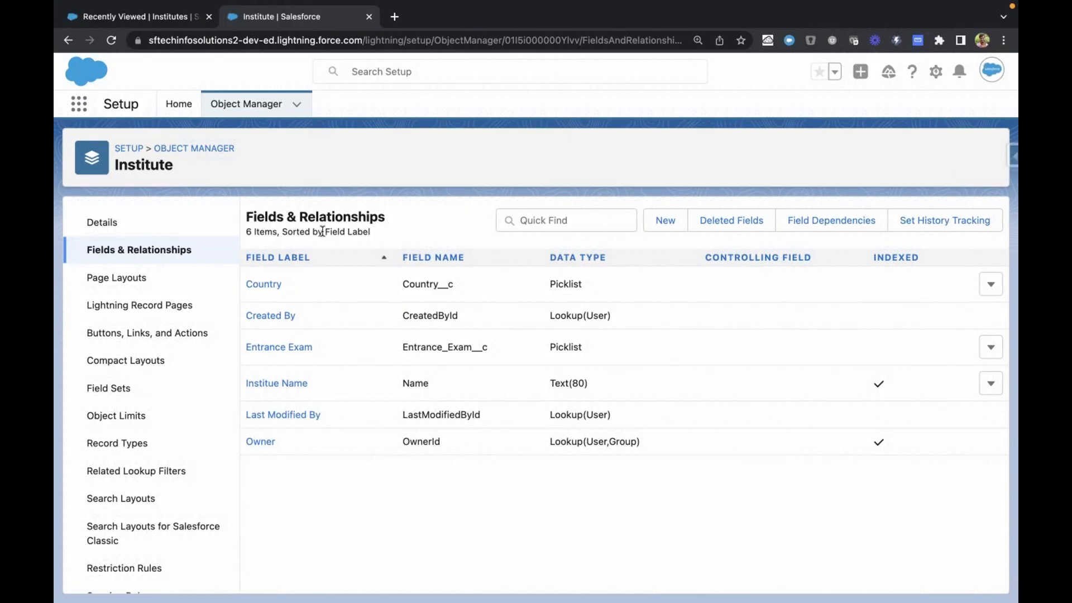
drag(244, 216, 424, 217)
click(401, 166)
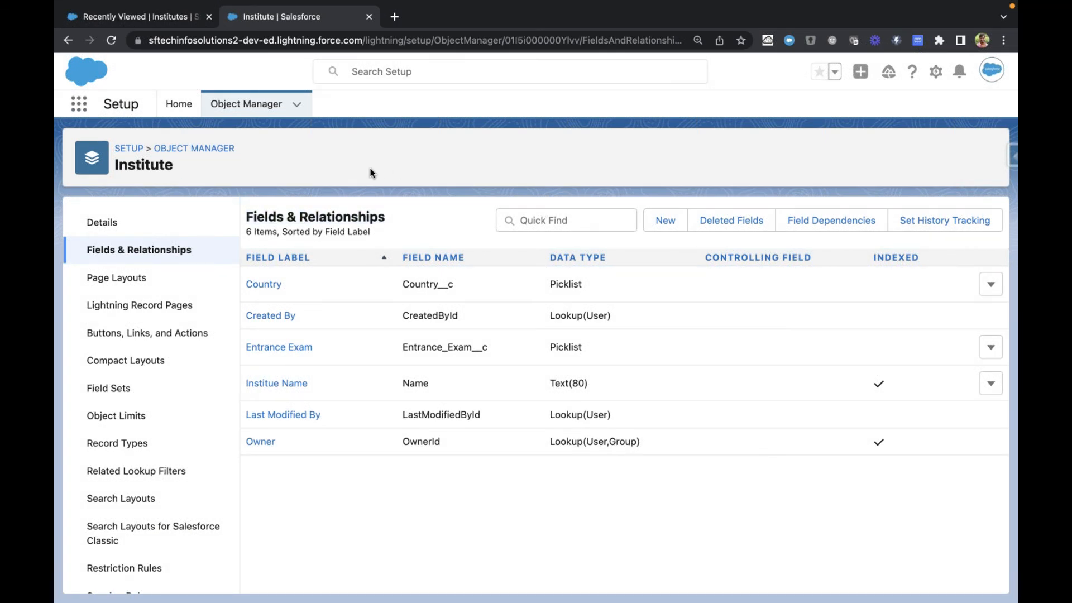